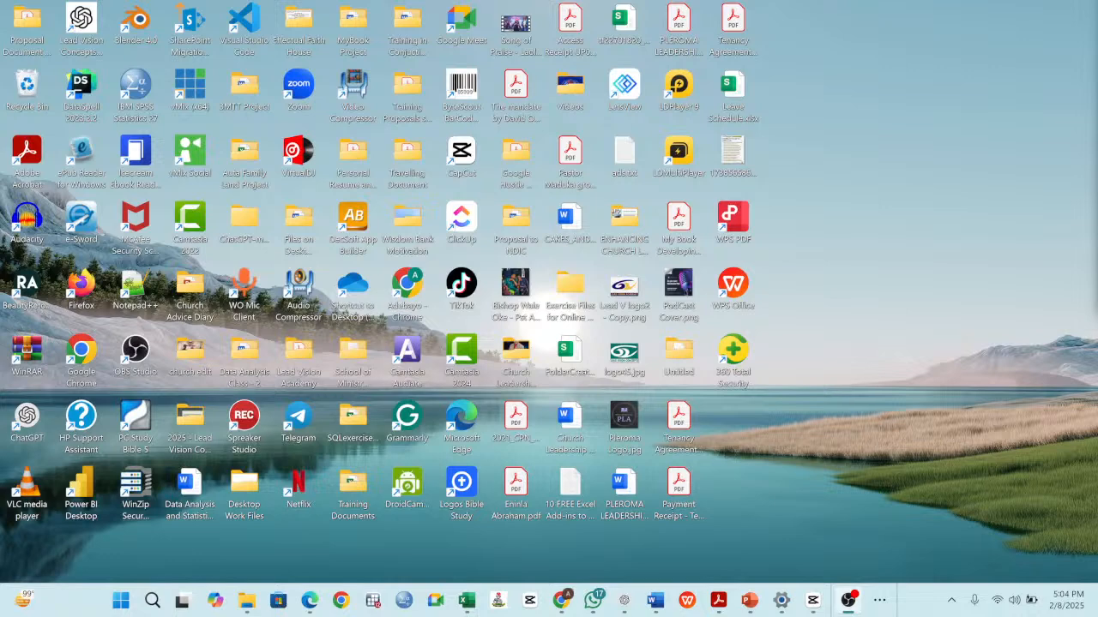
# Check the YouTube Studio live stream dashboard in Chrome and minimise its window.
pyautogui.moveTo(563, 605)
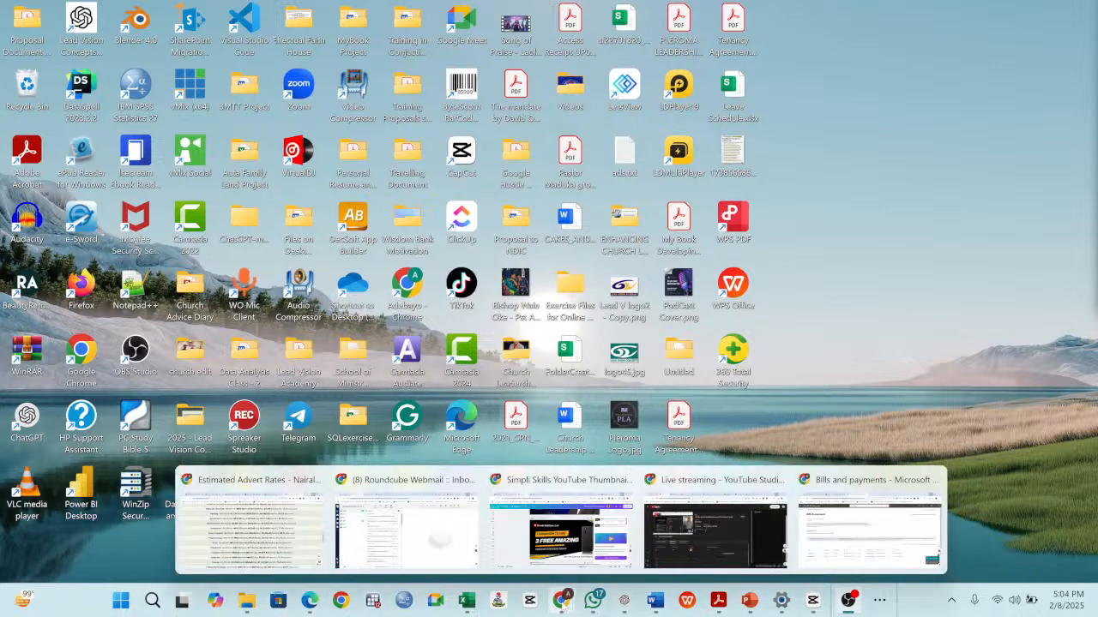
pyautogui.click(666, 527)
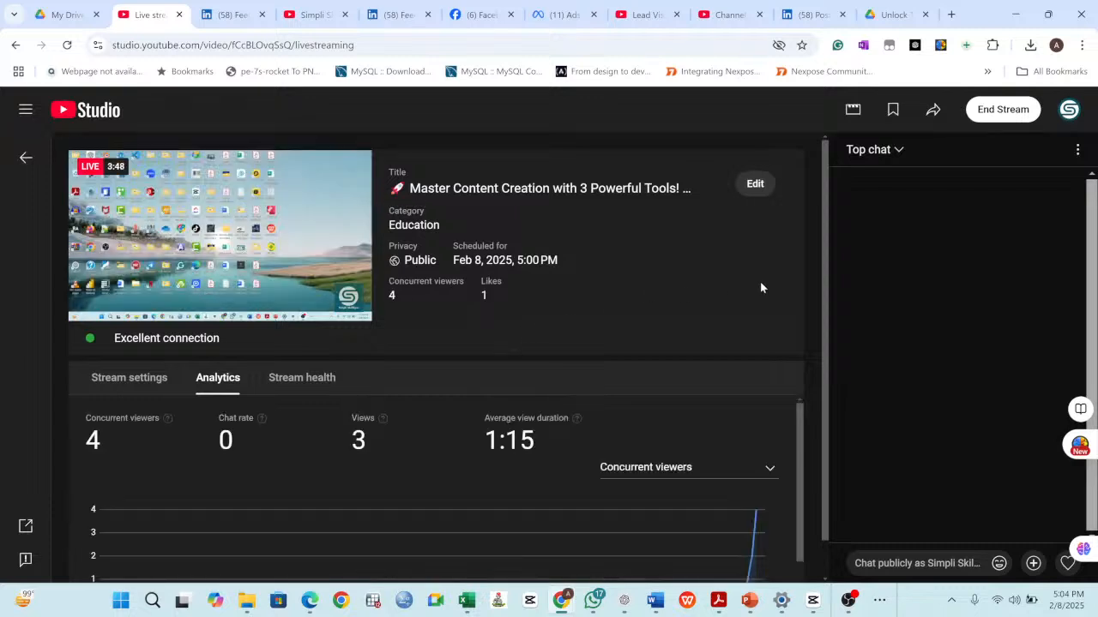
pyautogui.click(1014, 14)
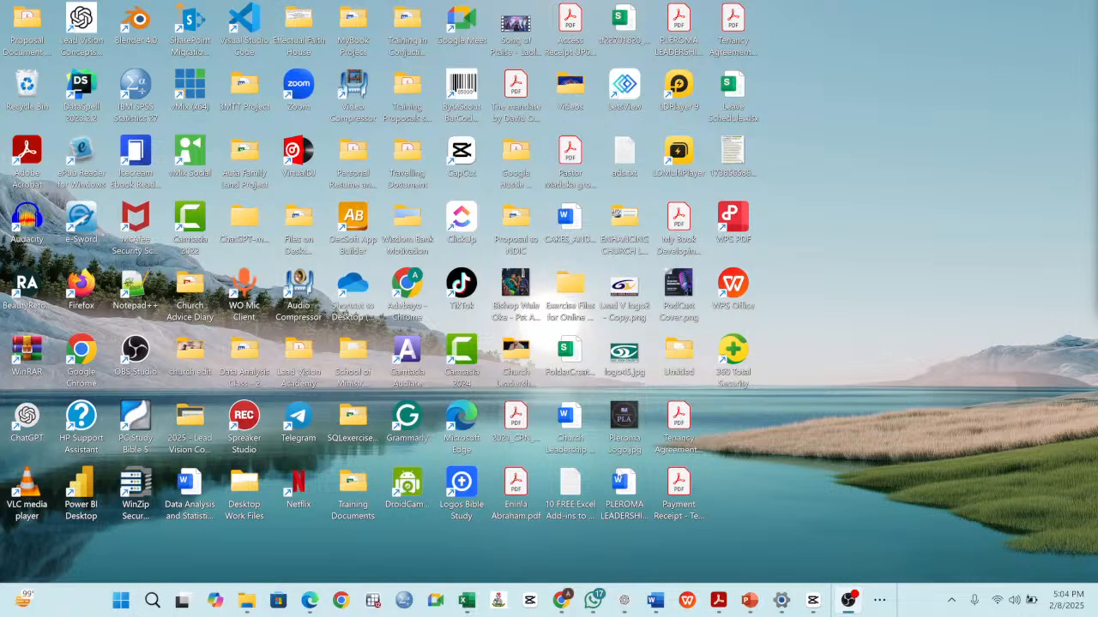
# Open a new tab in the Chrome window showing the Nairaland advert rates and detach it into its own maximised window.
pyautogui.moveTo(563, 603)
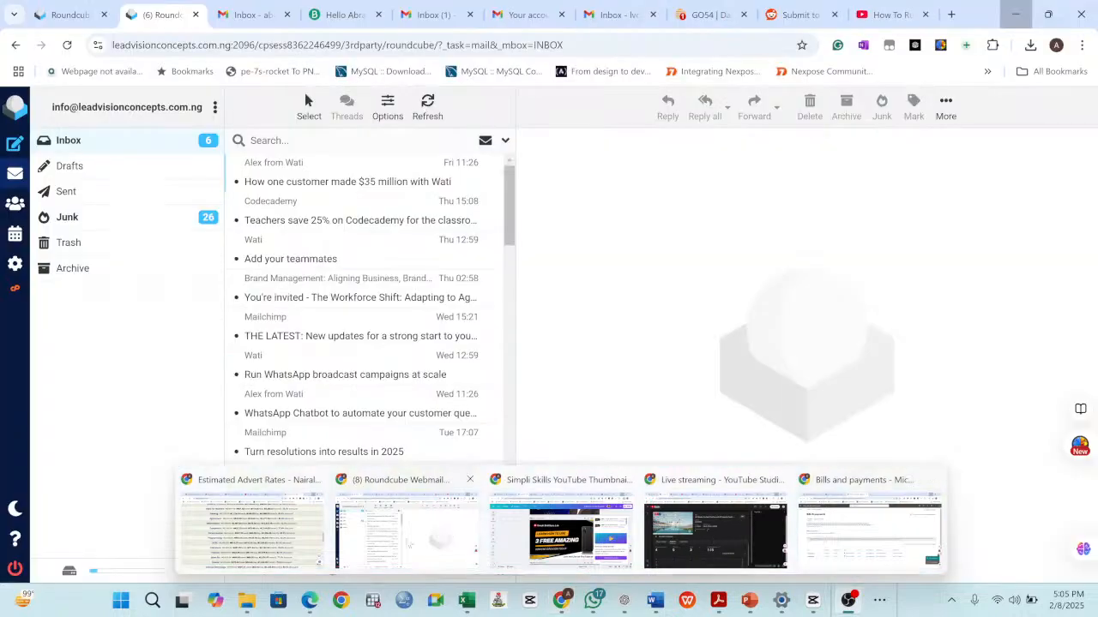
pyautogui.moveTo(273, 536)
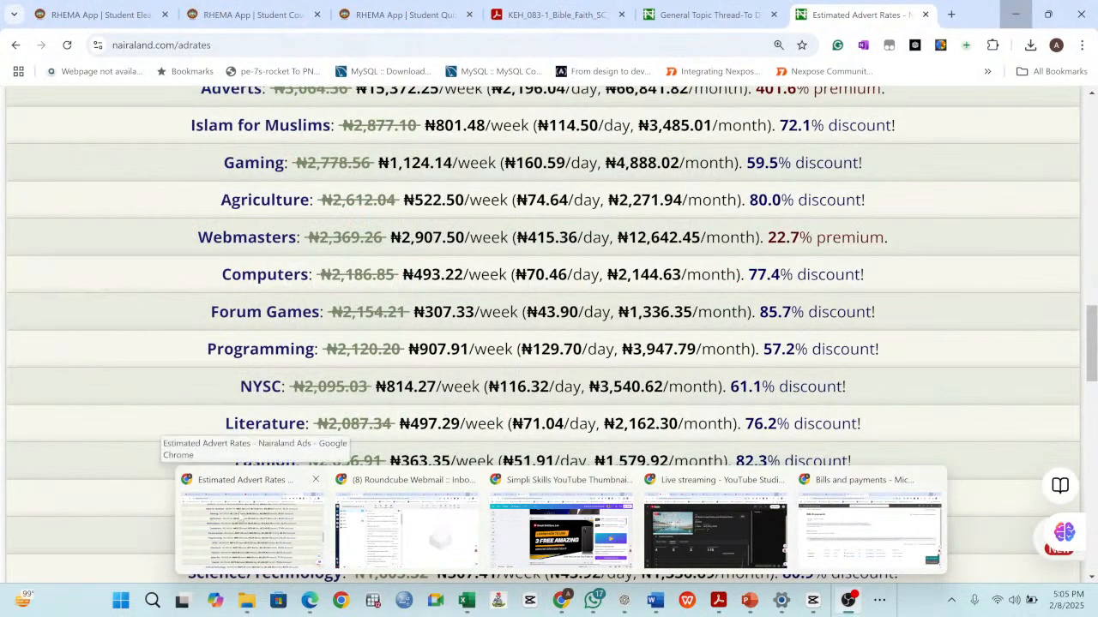
pyautogui.click(243, 519)
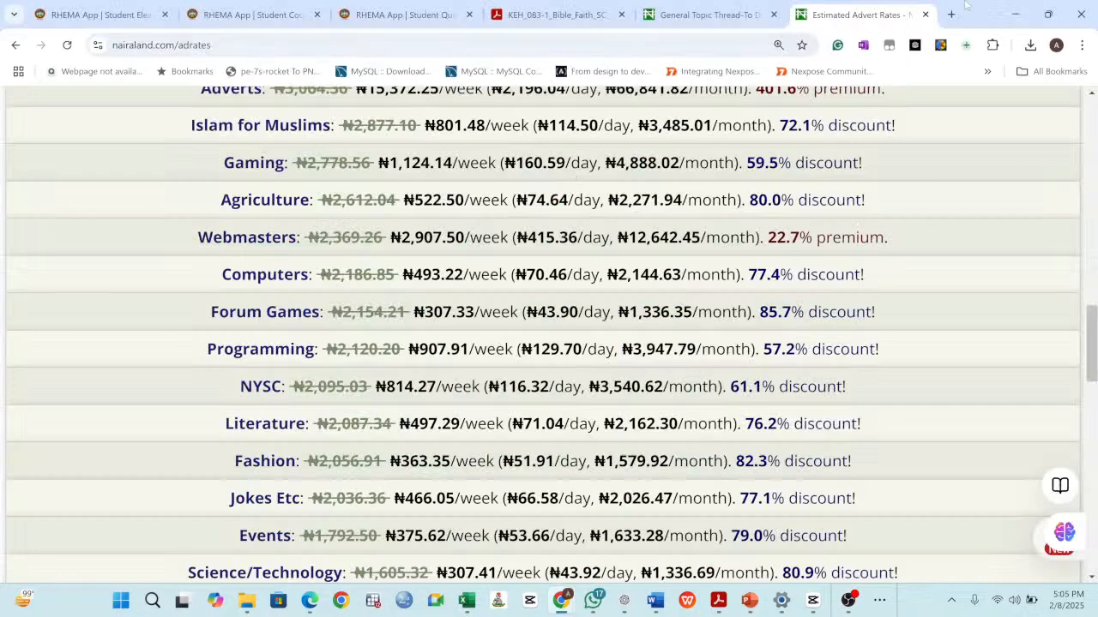
pyautogui.click(951, 14)
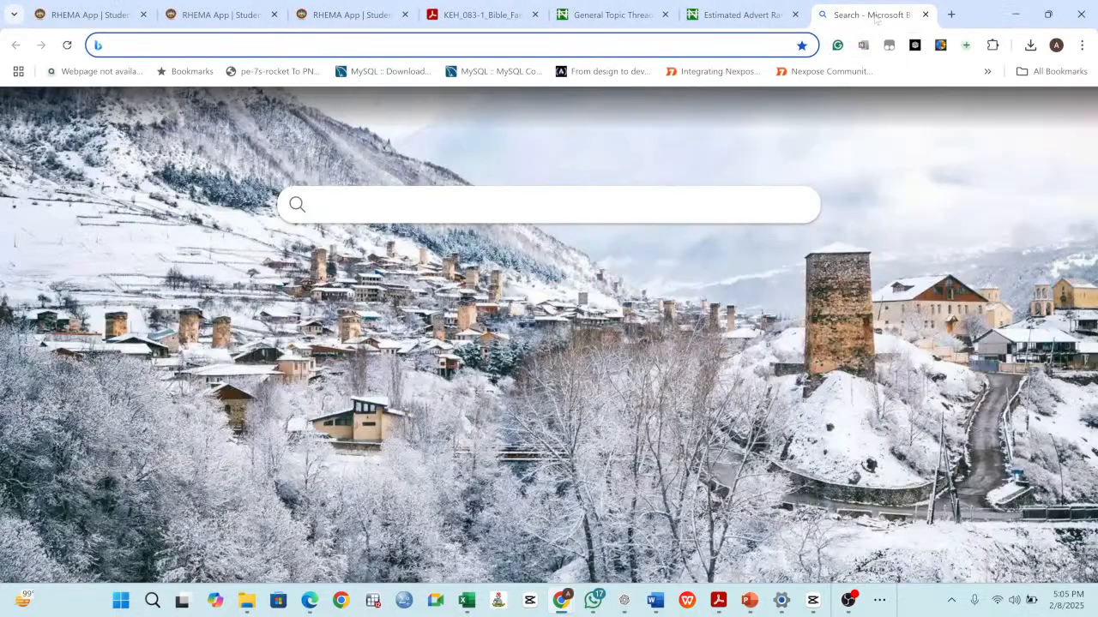
pyautogui.moveTo(876, 16); pyautogui.dragTo(481, 197)
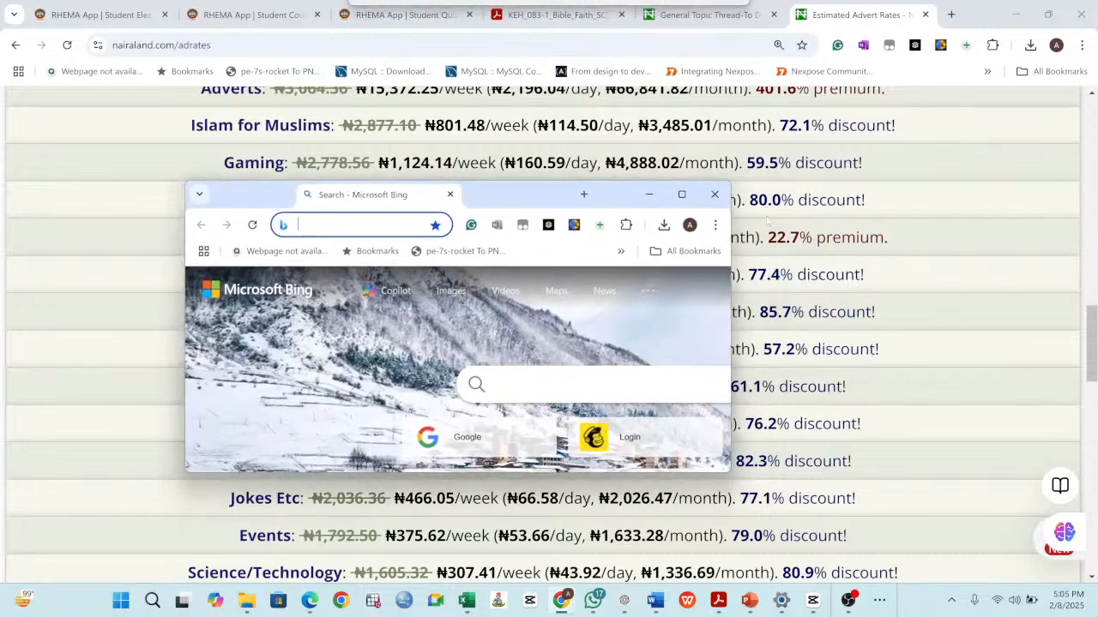
pyautogui.click(682, 196)
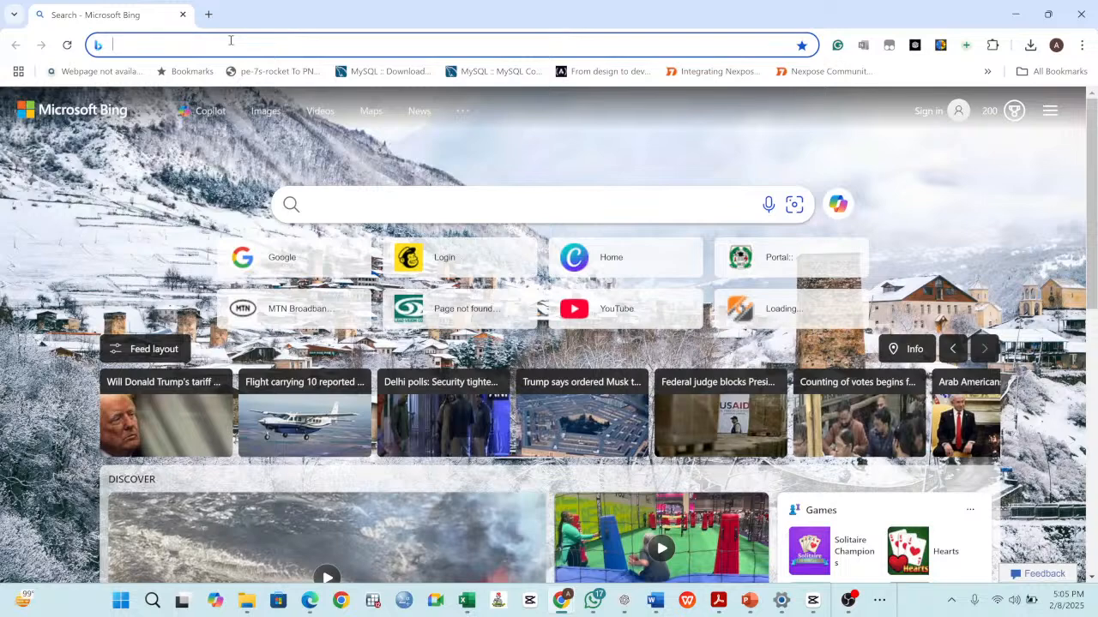
pyautogui.write('c')
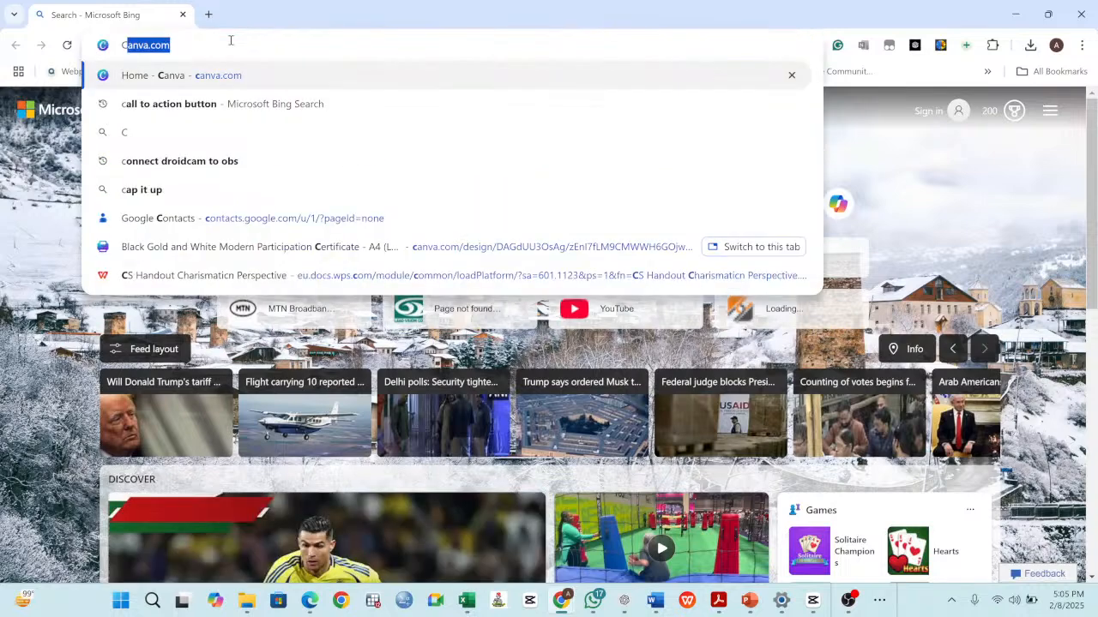
pyautogui.press('BackSpace')
pyautogui.press('BackSpace')
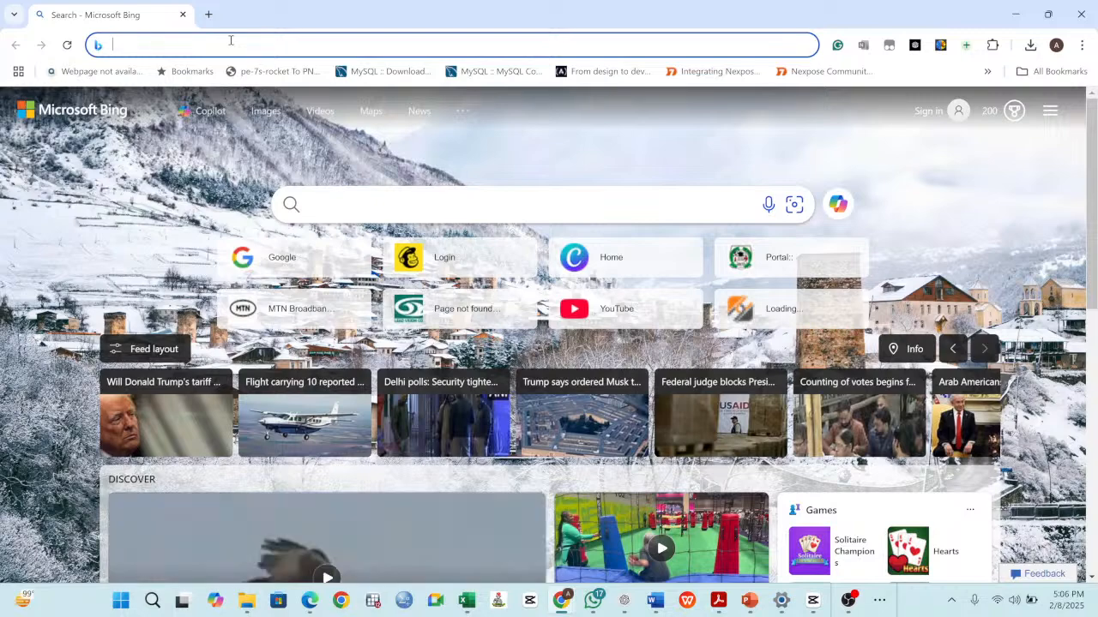
# Go to canva.com in the new browser window.
pyautogui.write('ca')
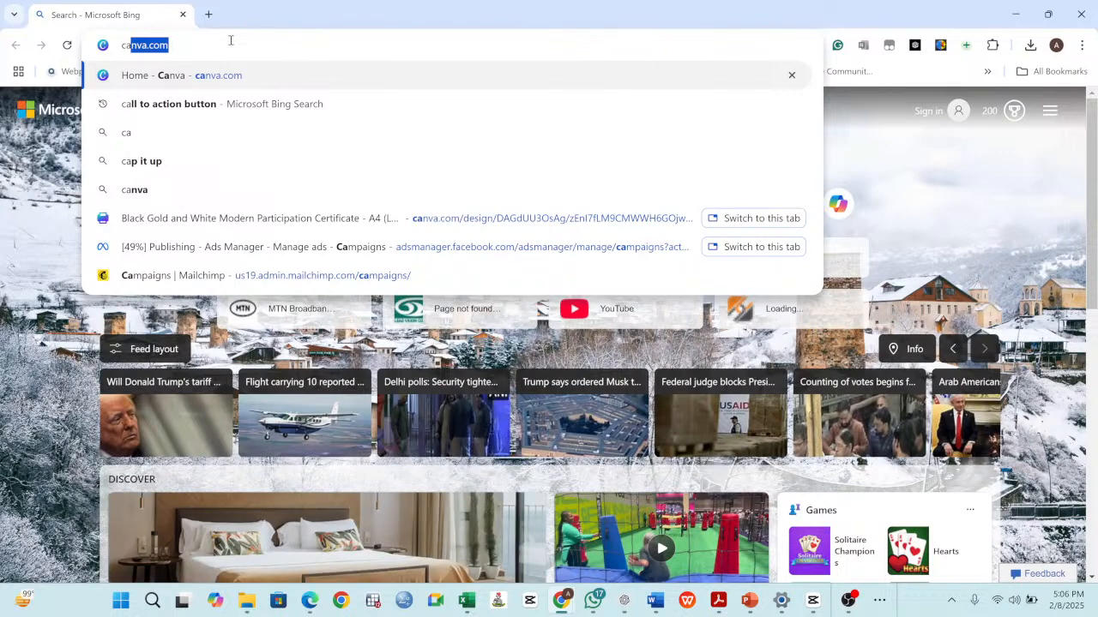
pyautogui.write('nva.co')
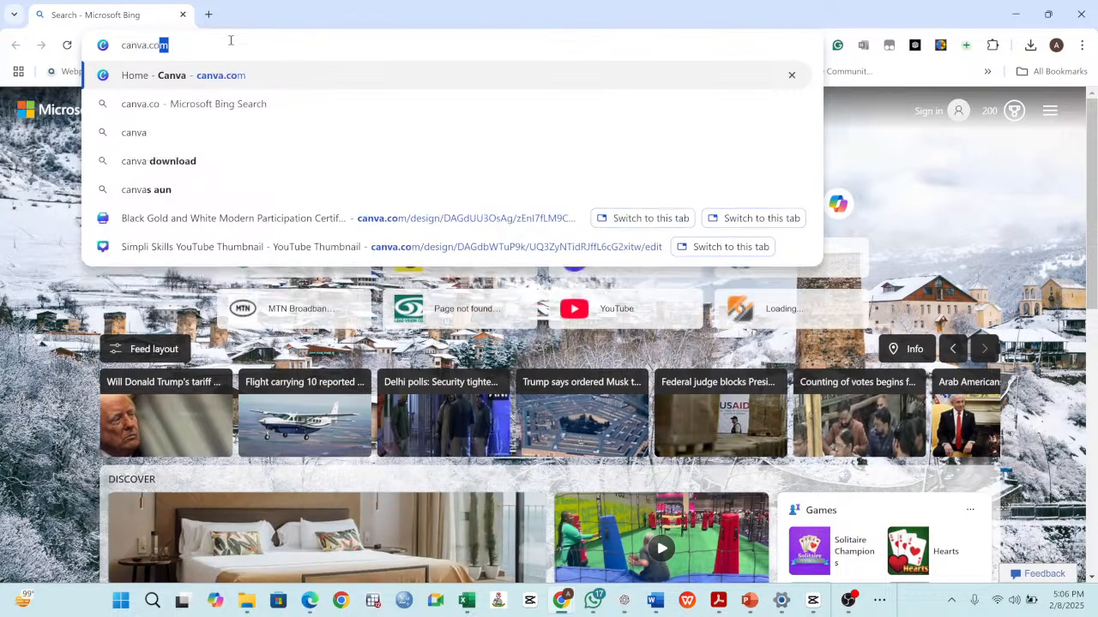
pyautogui.write('m')
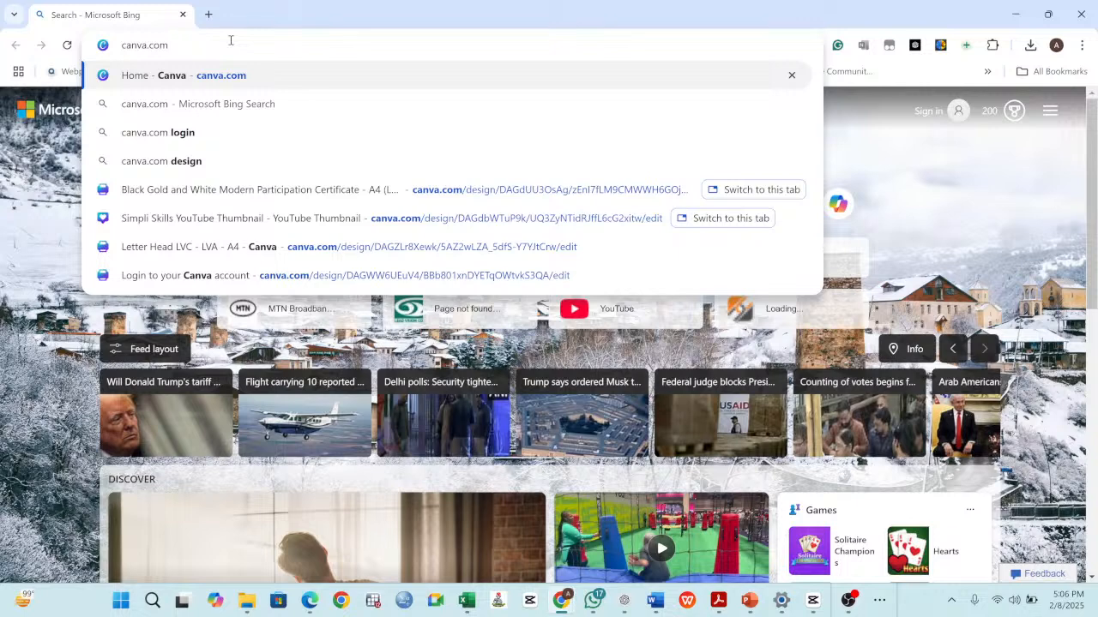
pyautogui.press('Return')
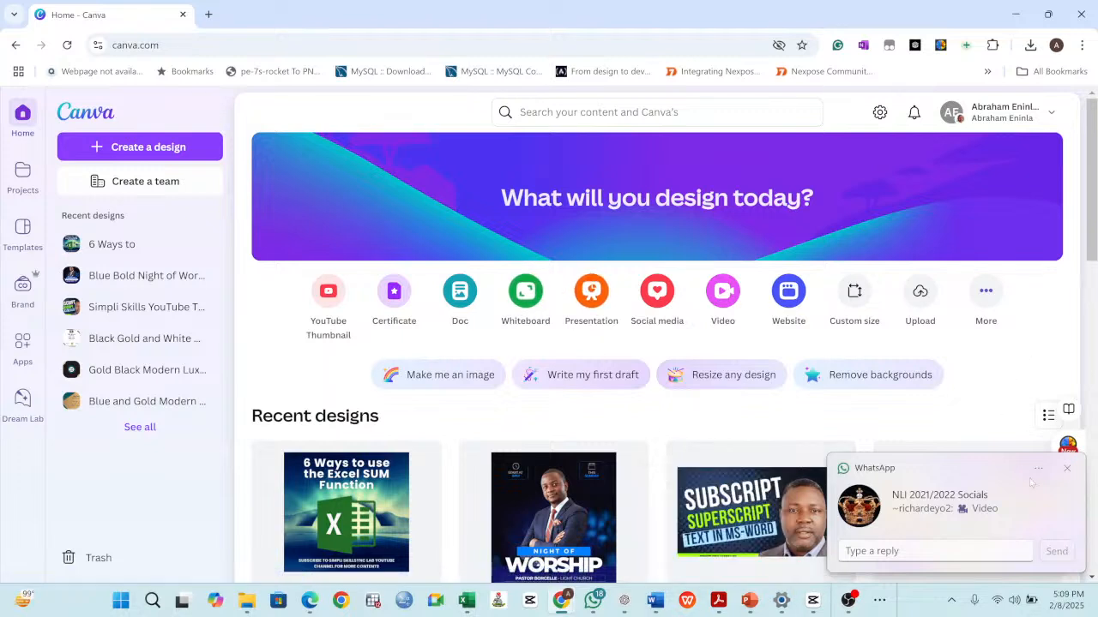
# Dismiss the WhatsApp notification and search Canva for "Business Card".
pyautogui.click(1066, 470)
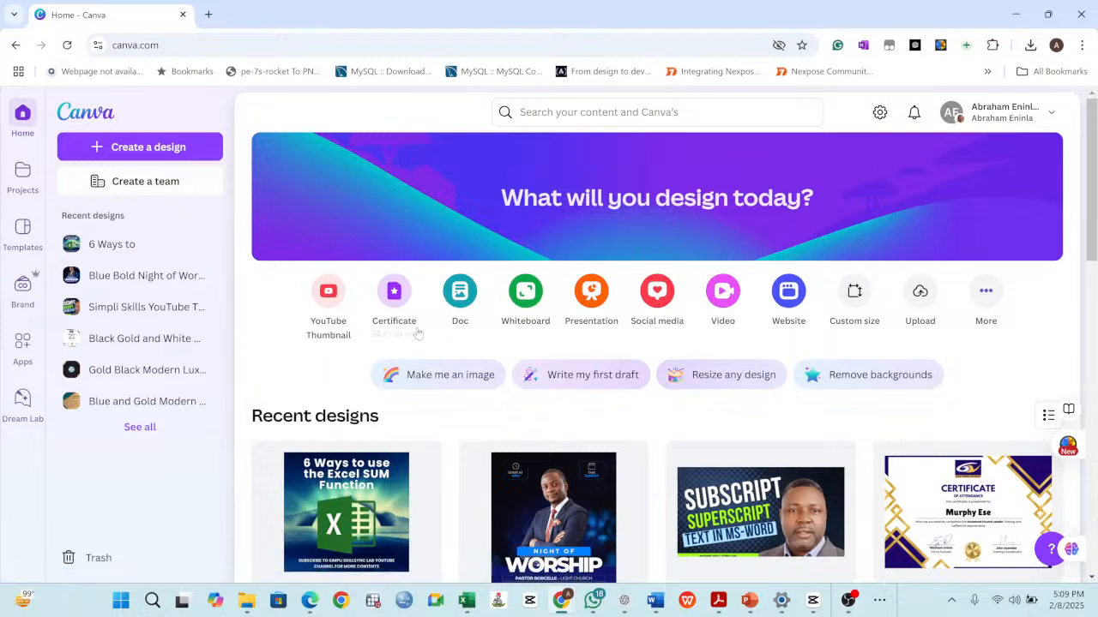
pyautogui.click(551, 113)
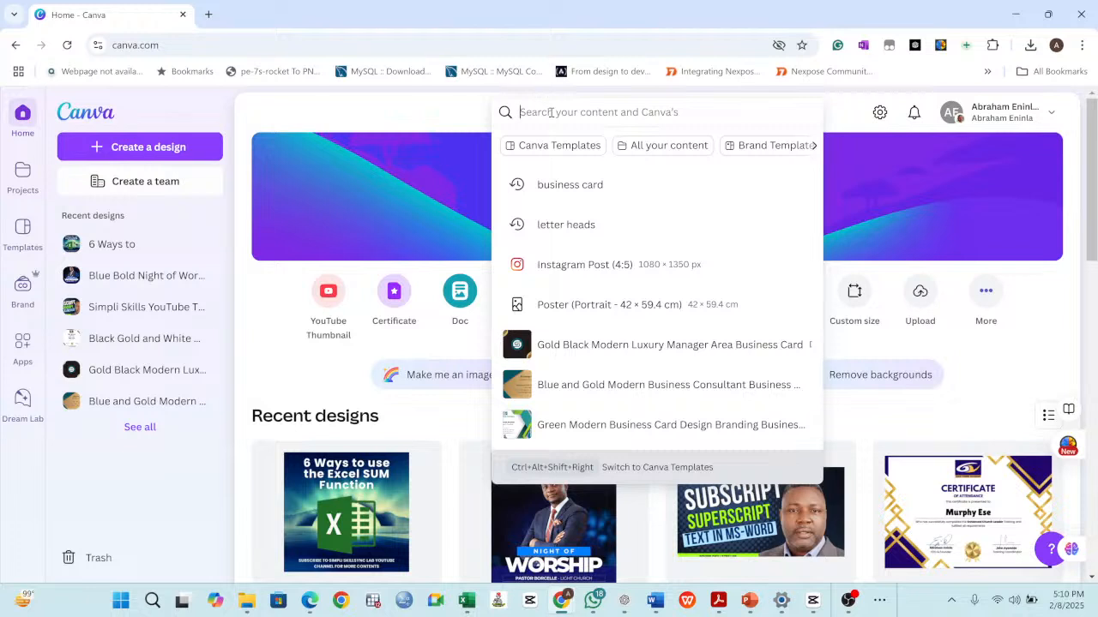
pyautogui.write('Busin')
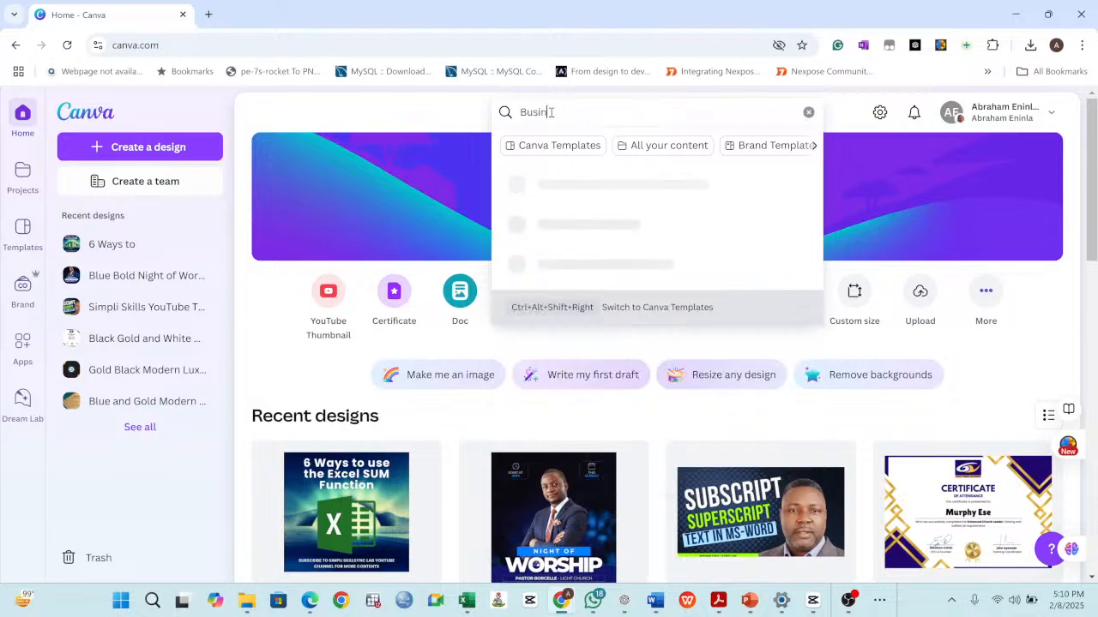
pyautogui.write('ess Card')
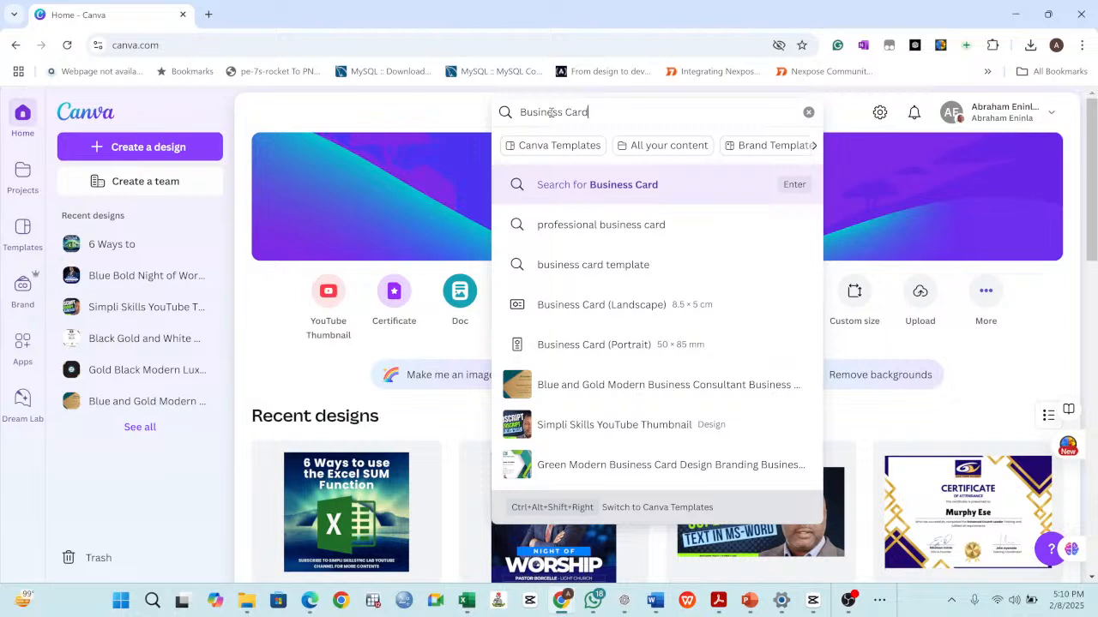
pyautogui.press('Return')
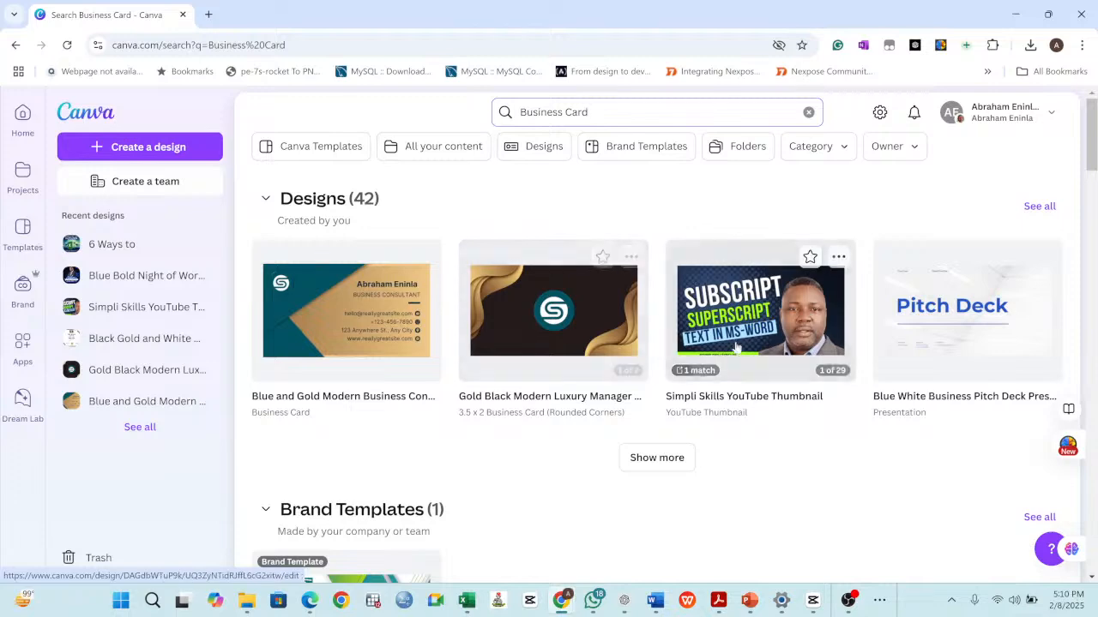
# Look through the business card search results, comparing the layouts and styles of the Canva templates.
pyautogui.scroll(-4, 484, 309)
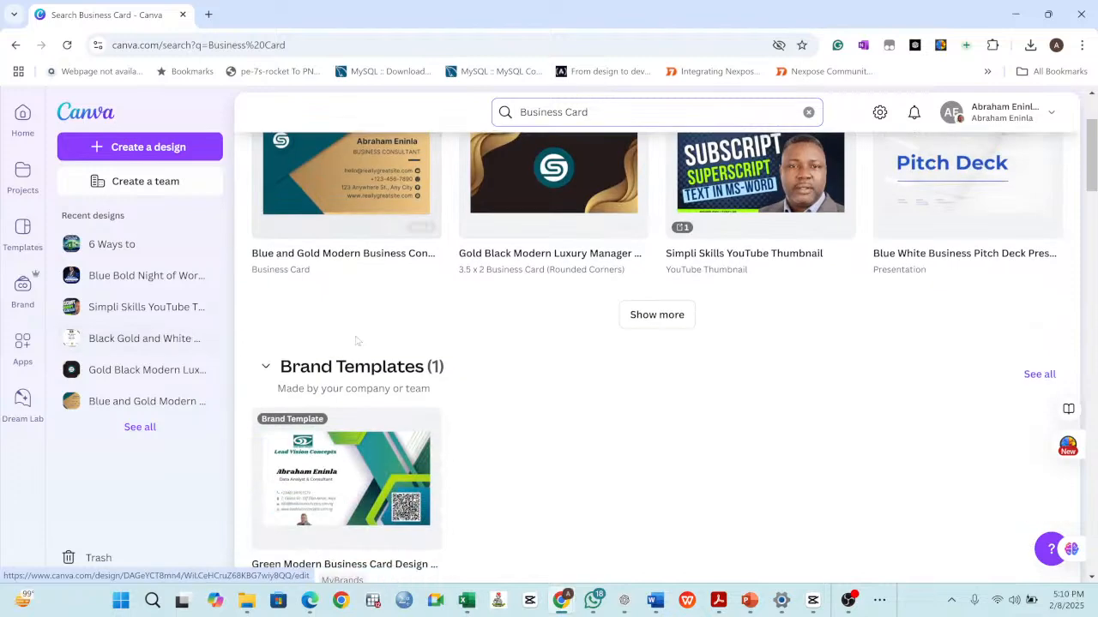
pyautogui.scroll(-3, 377, 339)
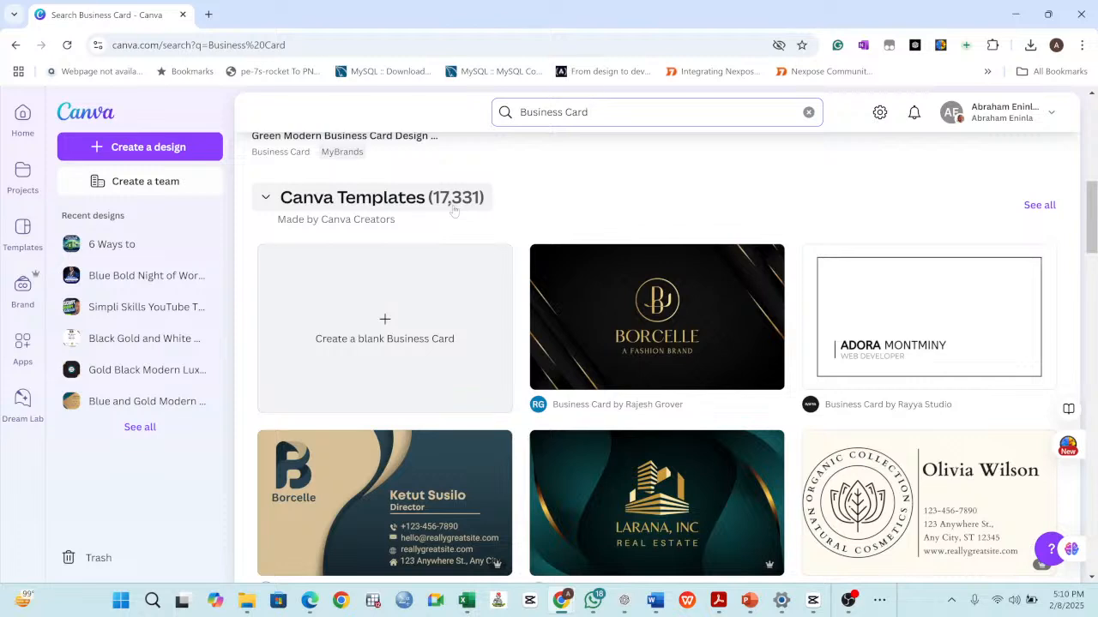
pyautogui.scroll(-1, 725, 297)
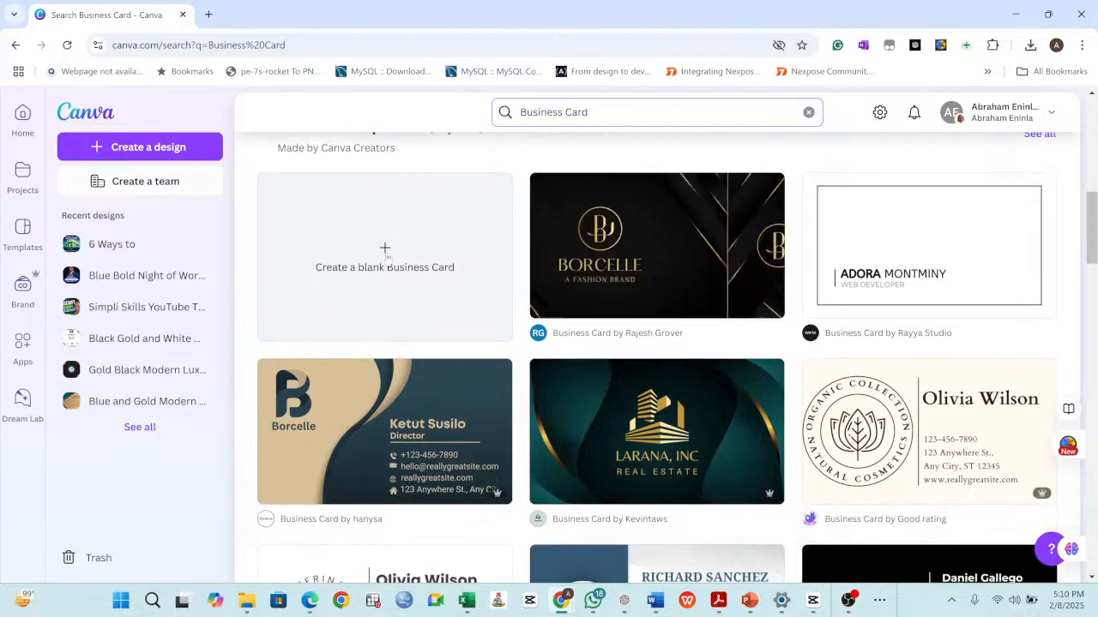
pyautogui.scroll(-1, 385, 310)
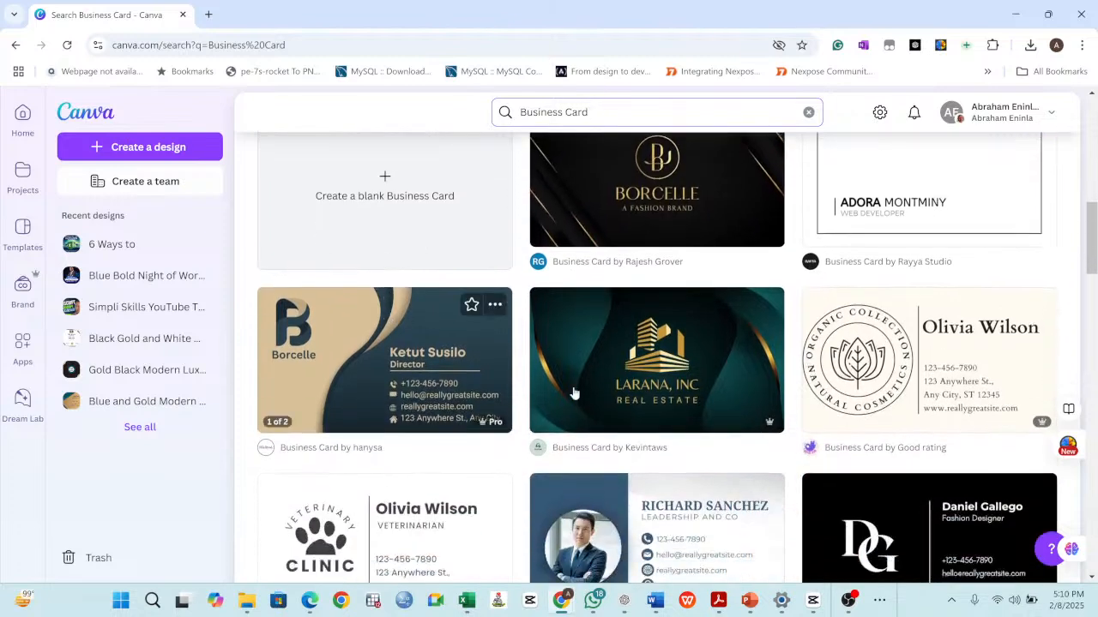
pyautogui.scroll(-1, 532, 396)
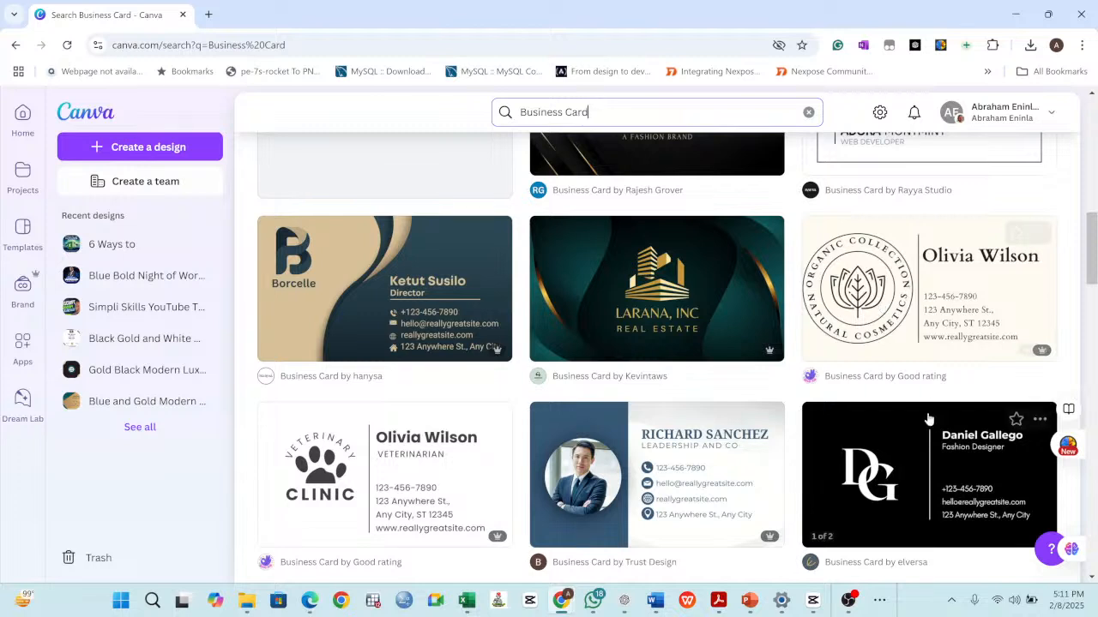
pyautogui.scroll(-2, 657, 360)
pyautogui.scroll(-2, 987, 367)
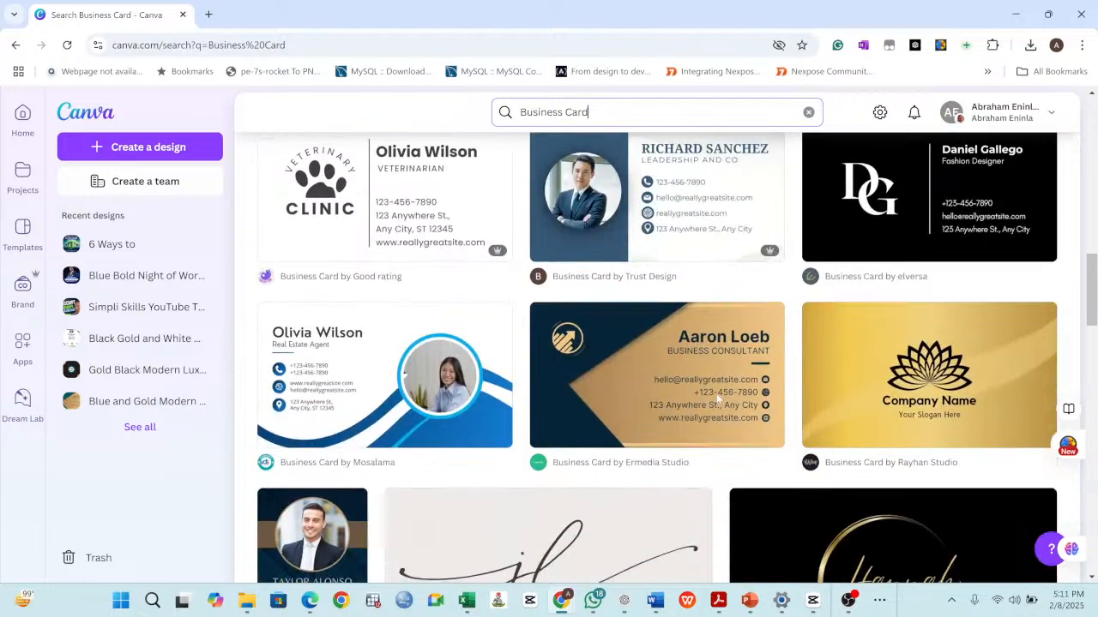
pyautogui.scroll(-1, 986, 367)
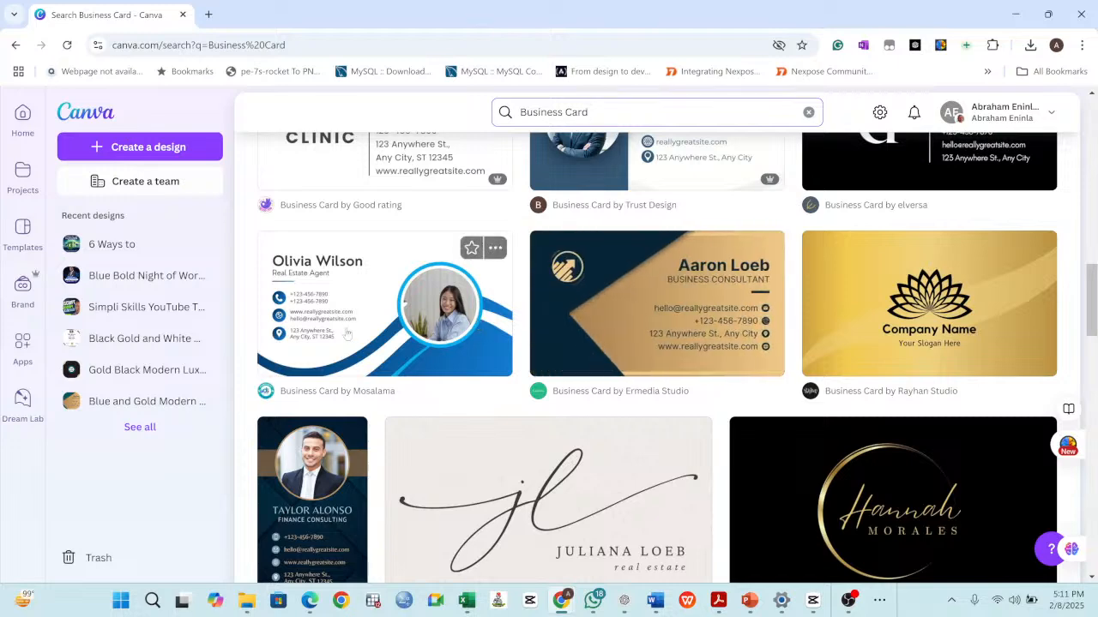
pyautogui.scroll(3, 477, 325)
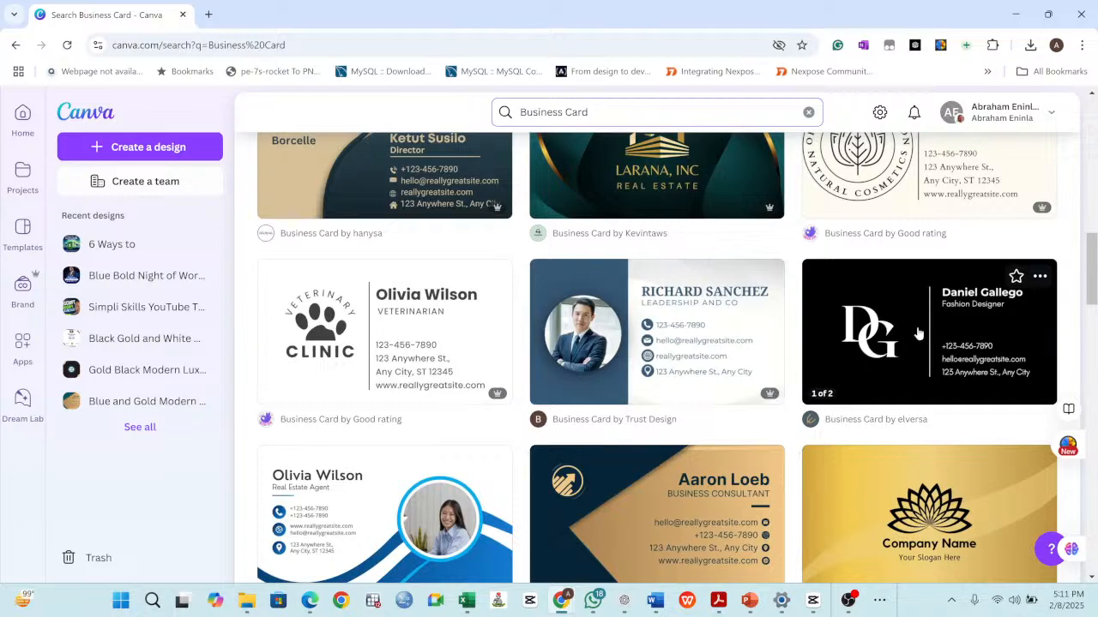
pyautogui.scroll(2, 917, 333)
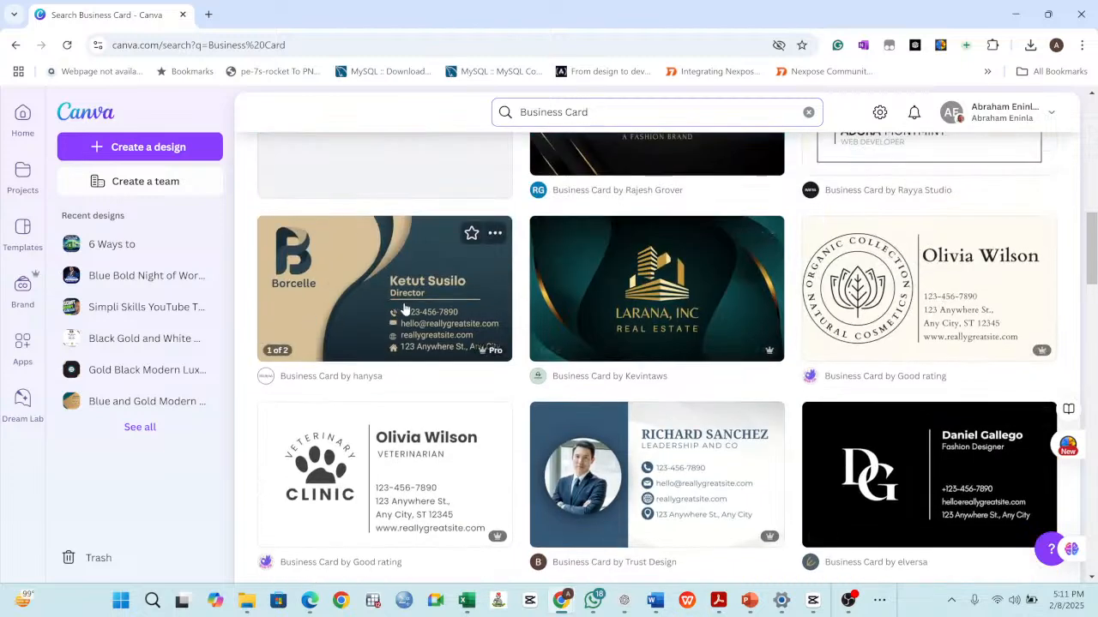
pyautogui.scroll(3, 403, 308)
pyautogui.scroll(-4, 886, 319)
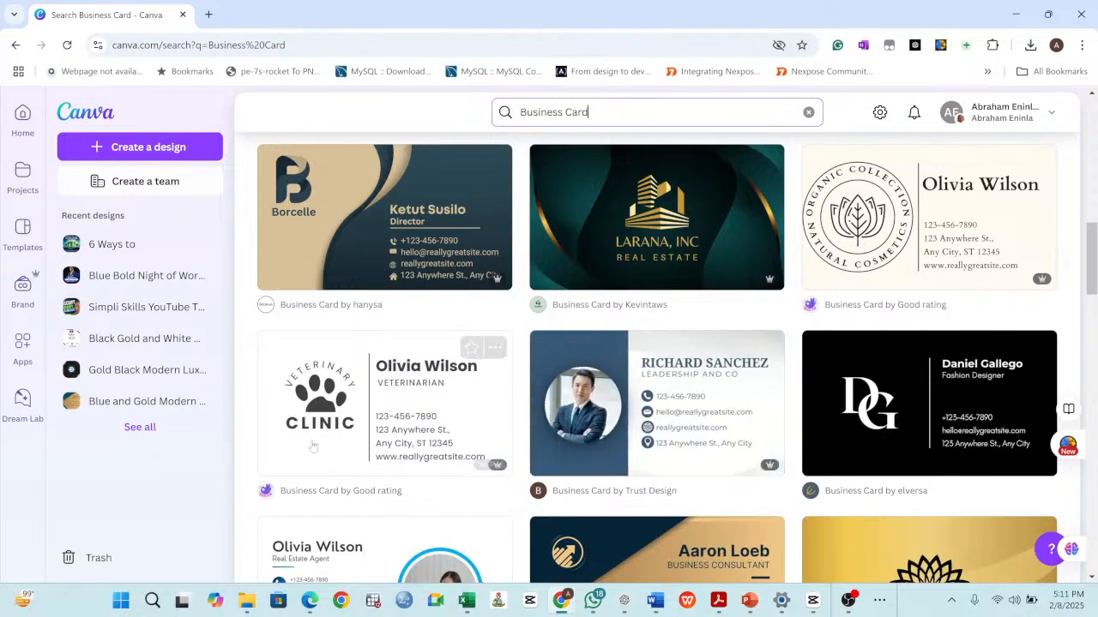
pyautogui.scroll(-2, 846, 331)
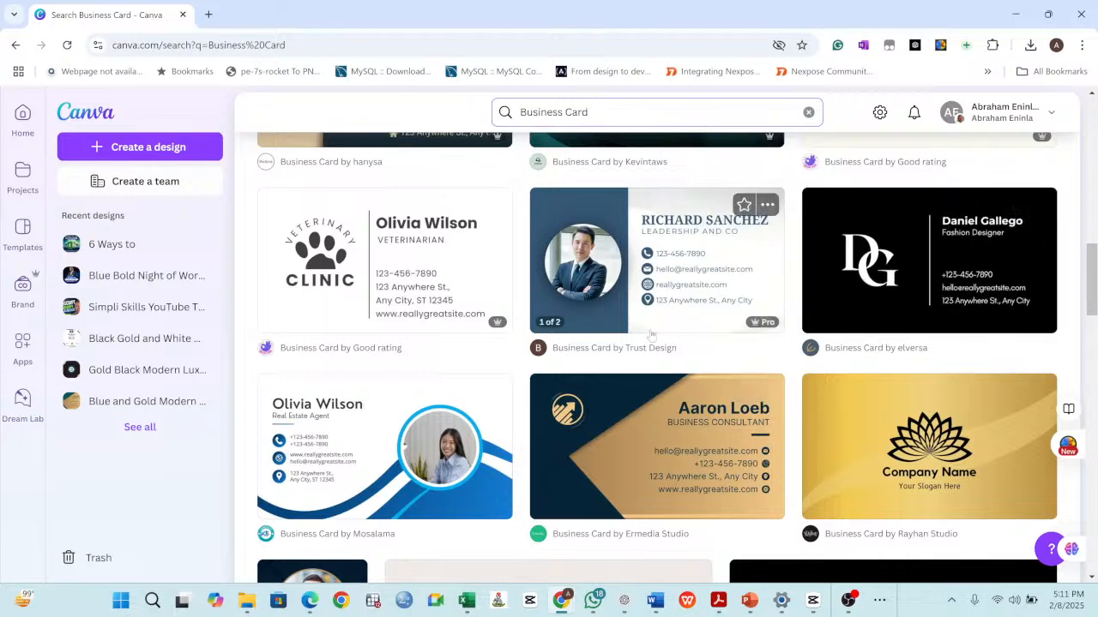
pyautogui.scroll(-2, 649, 338)
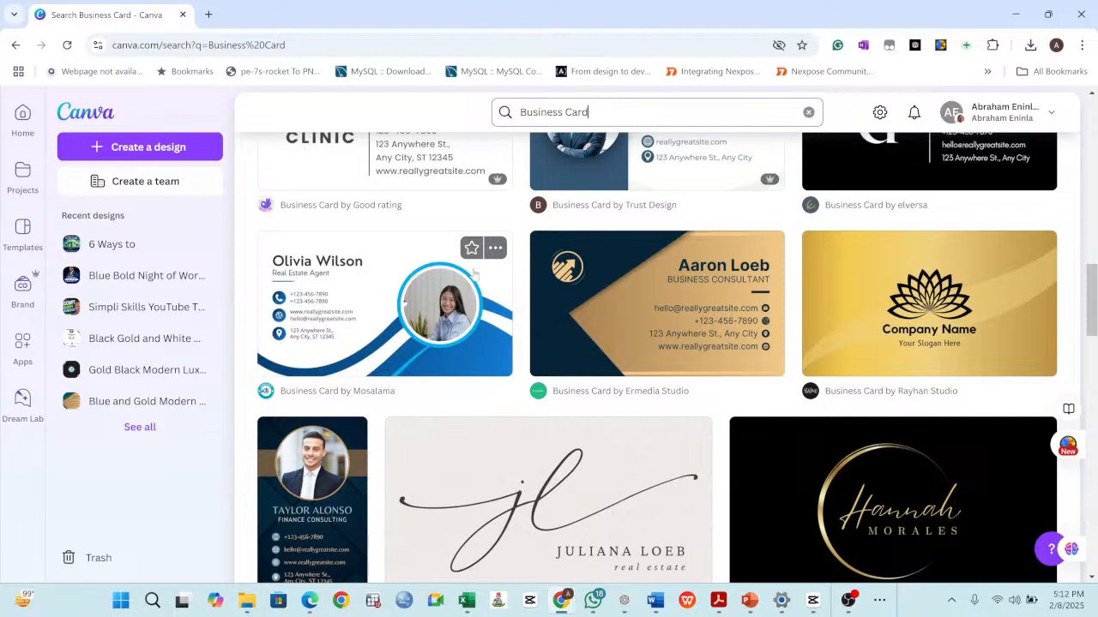
pyautogui.scroll(-2, 486, 307)
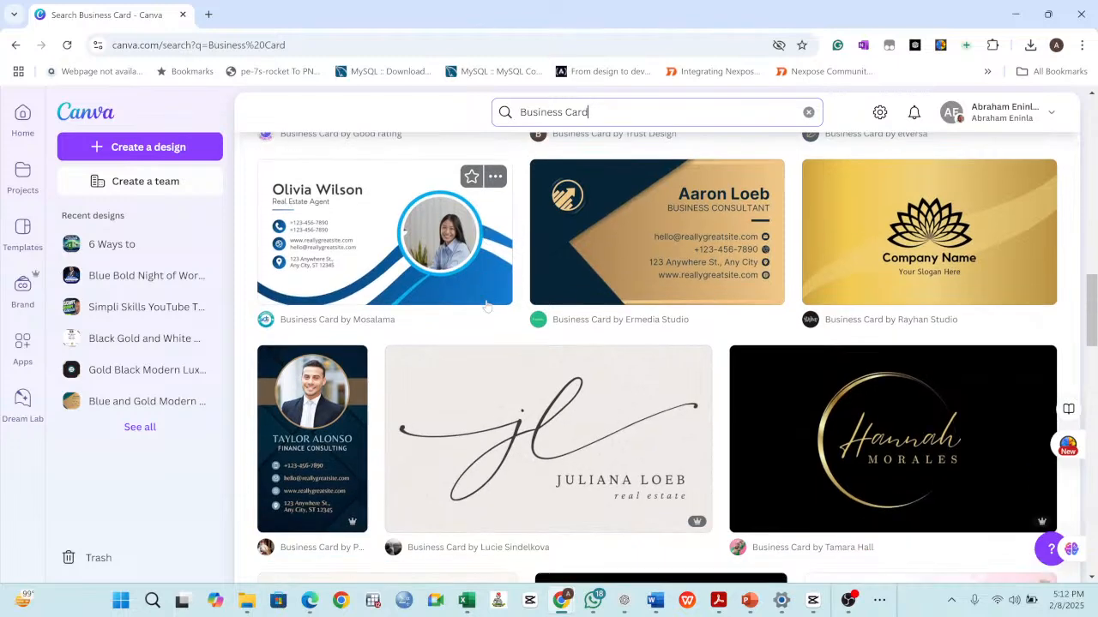
pyautogui.scroll(-1, 605, 361)
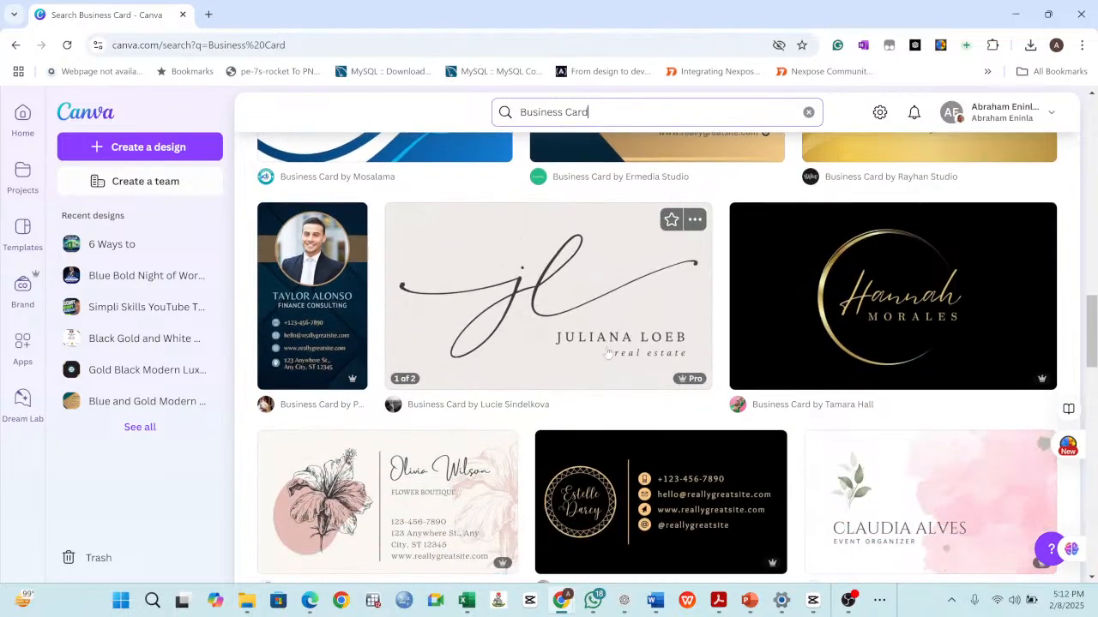
pyautogui.scroll(-7, 620, 361)
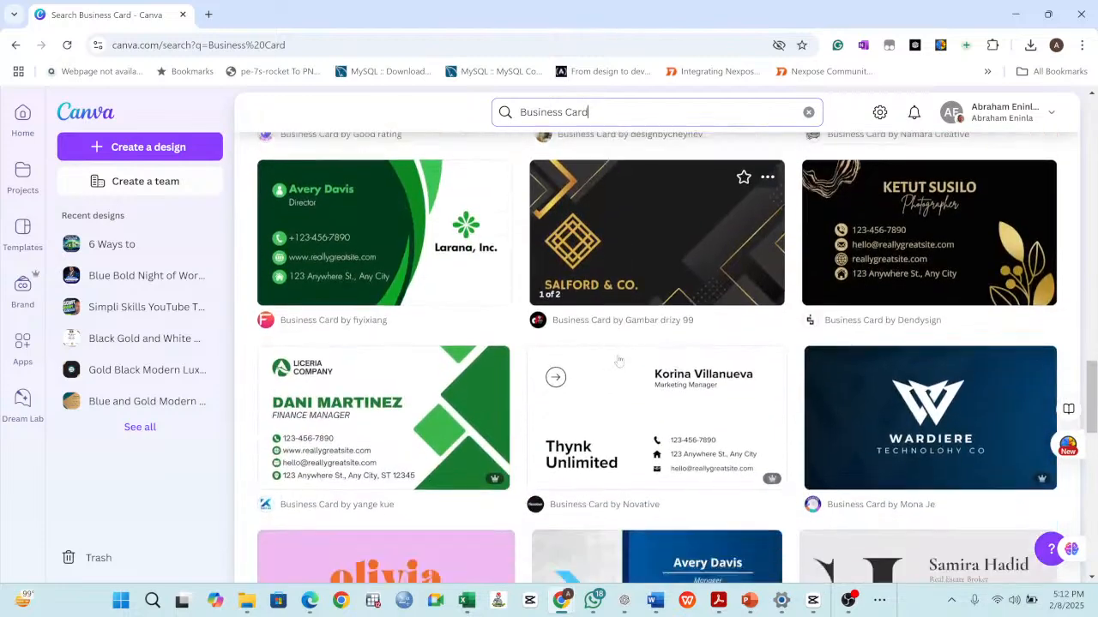
# Pick the white Professional Business Card template with navy and orange angled bands from the search results and open it for customizing.
pyautogui.scroll(-2, 620, 361)
pyautogui.scroll(2, 515, 352)
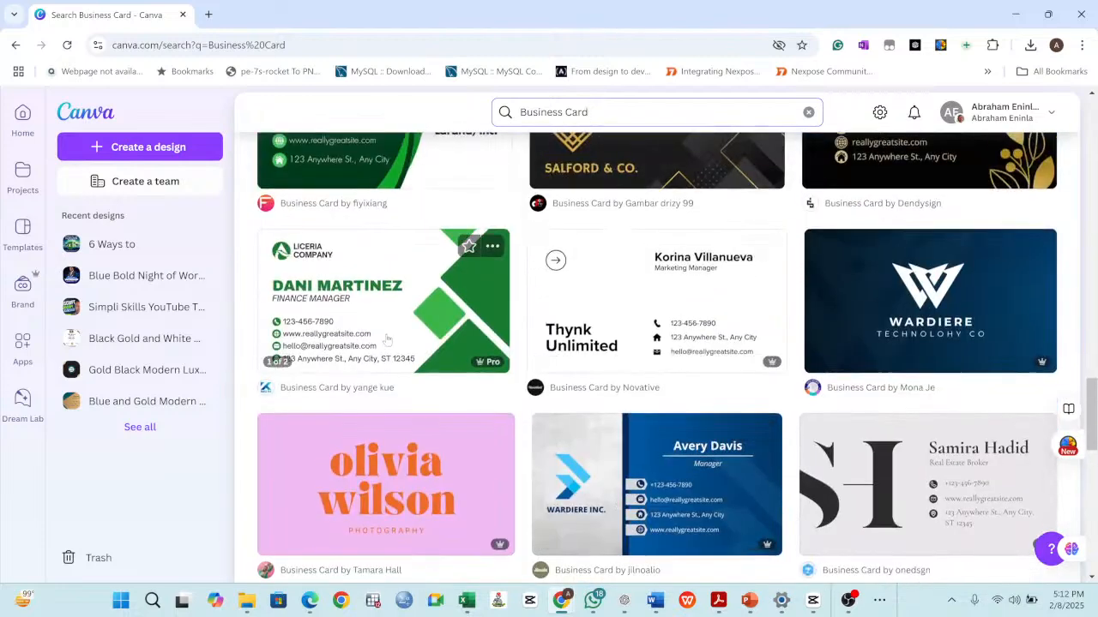
pyautogui.scroll(-1, 903, 354)
pyautogui.scroll(-3, 904, 353)
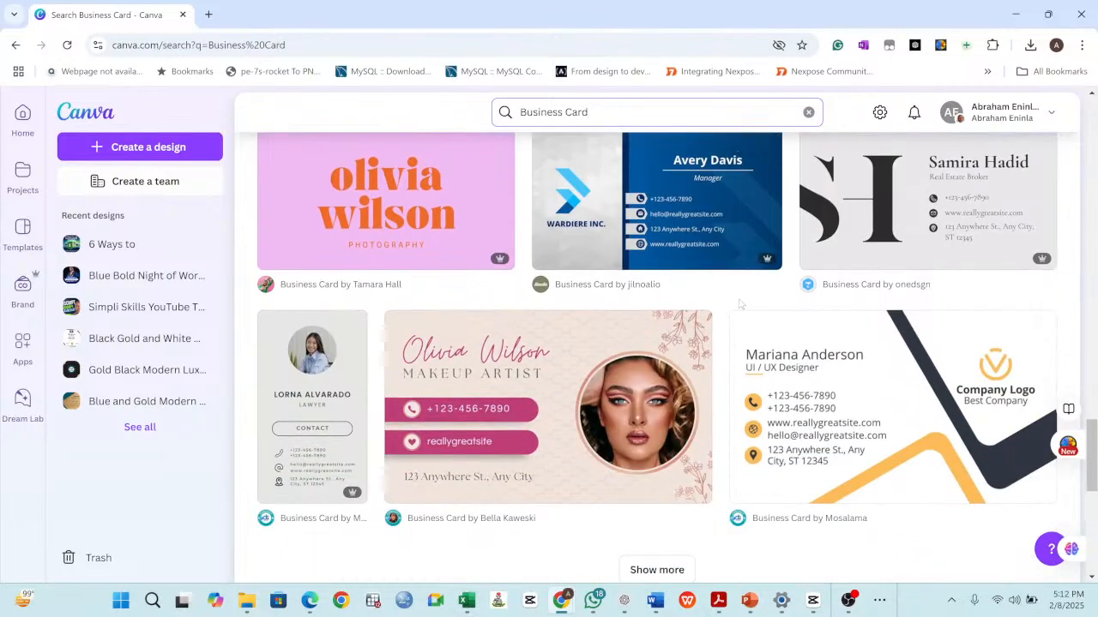
pyautogui.scroll(-1, 824, 360)
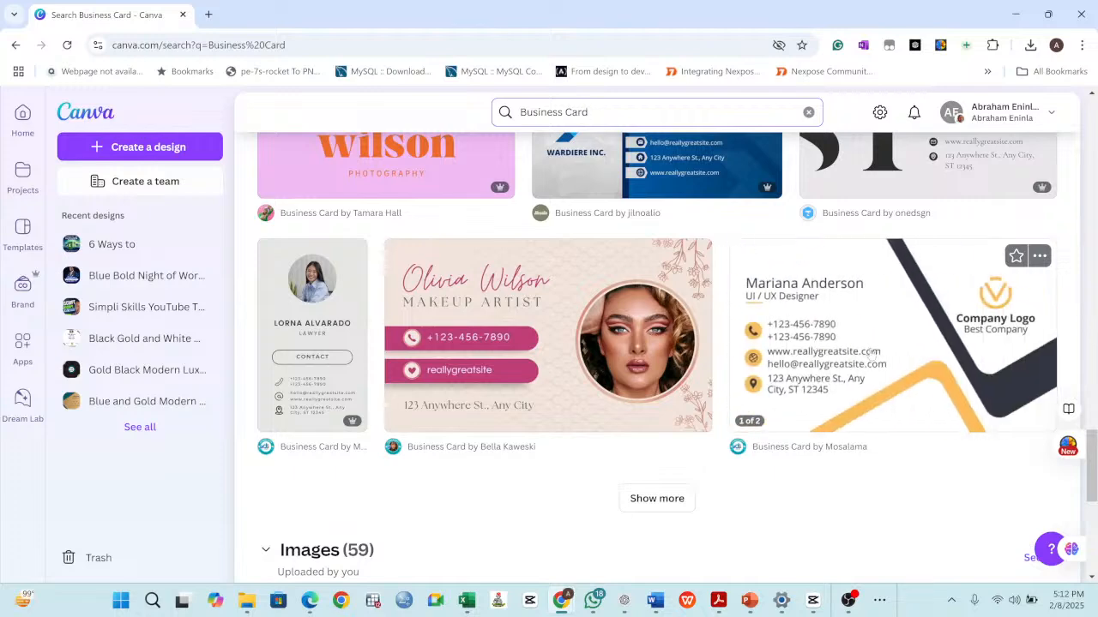
pyautogui.click(835, 319)
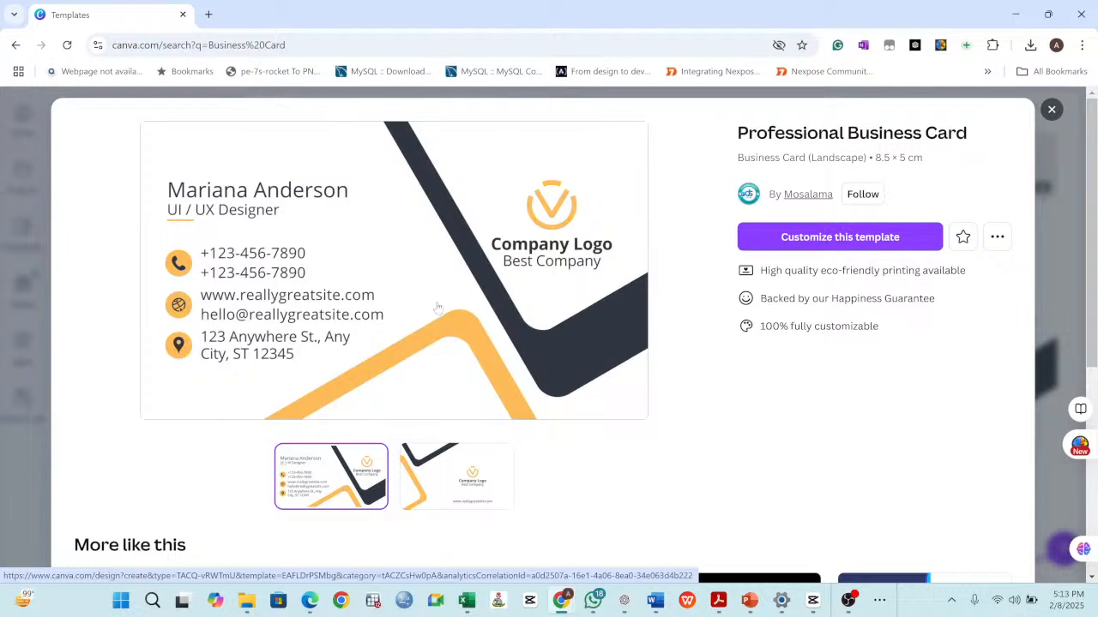
pyautogui.click(854, 245)
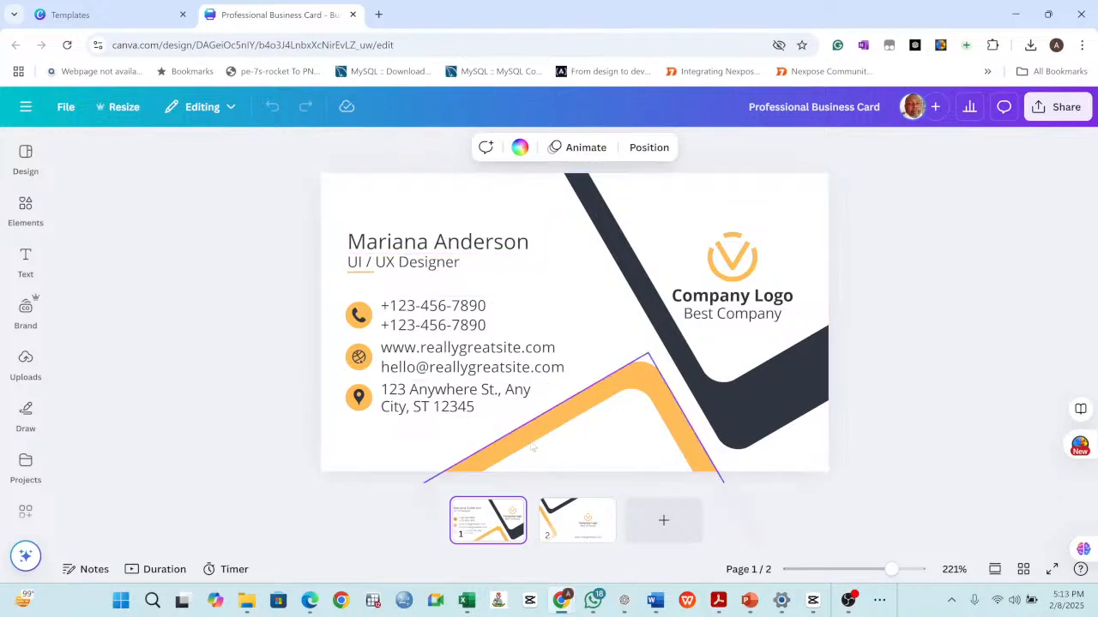
# Look over the back and front pages of the business card design.
pyautogui.click(576, 529)
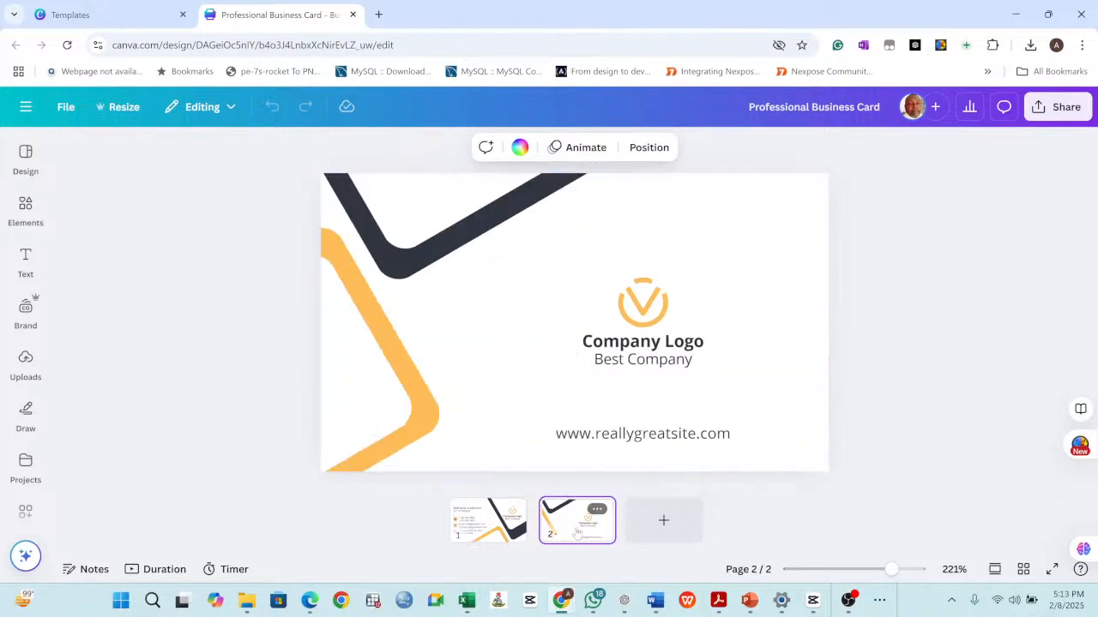
pyautogui.click(481, 532)
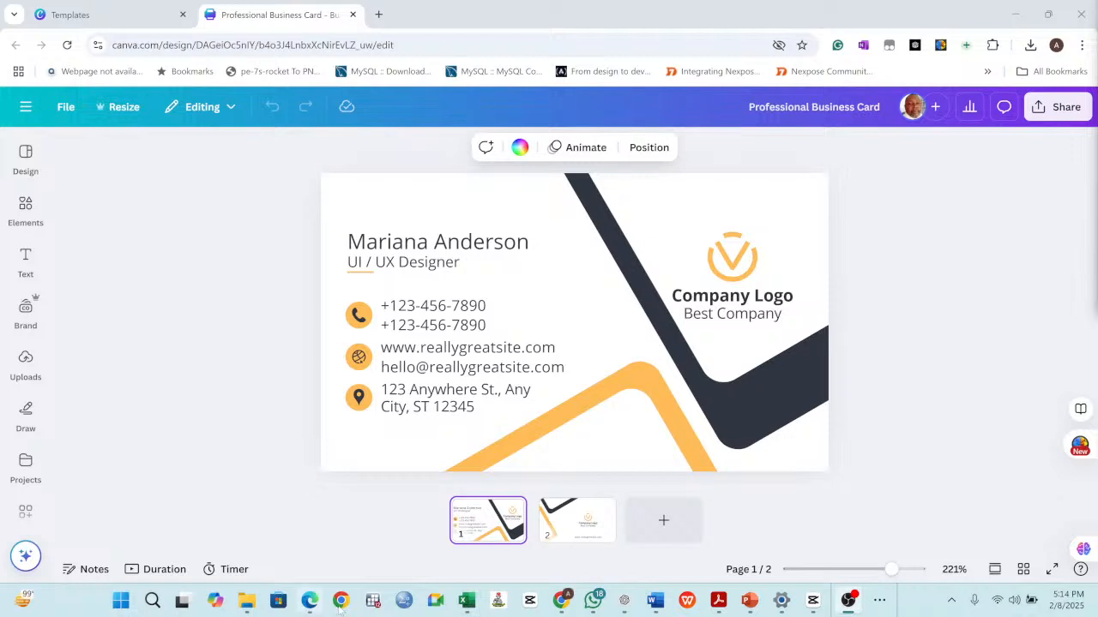
pyautogui.click(556, 529)
pyautogui.click(487, 529)
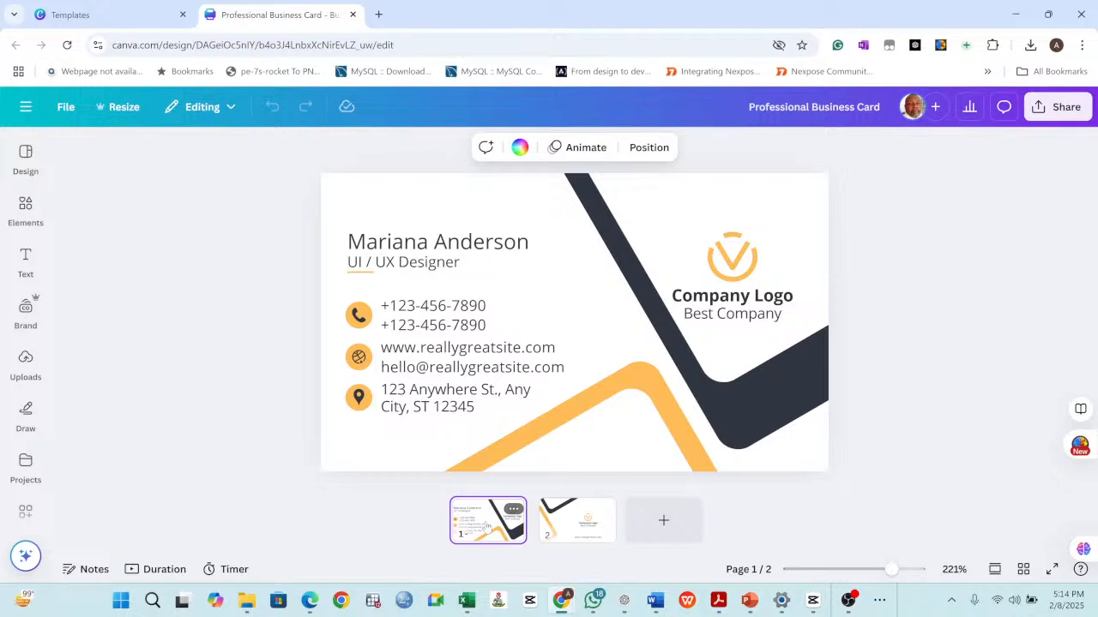
# Replace the sample name on the card's front with the owner's full name and the job title with "CEO Lead Vision Concepts".
pyautogui.doubleClick(497, 249)
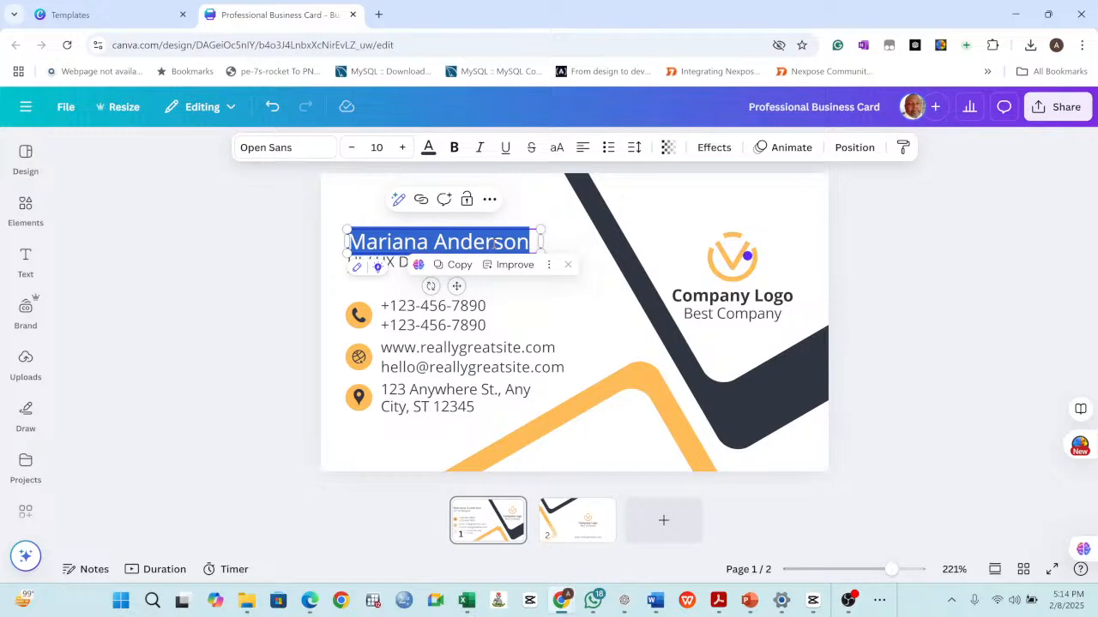
pyautogui.write('Abraham Eninla')
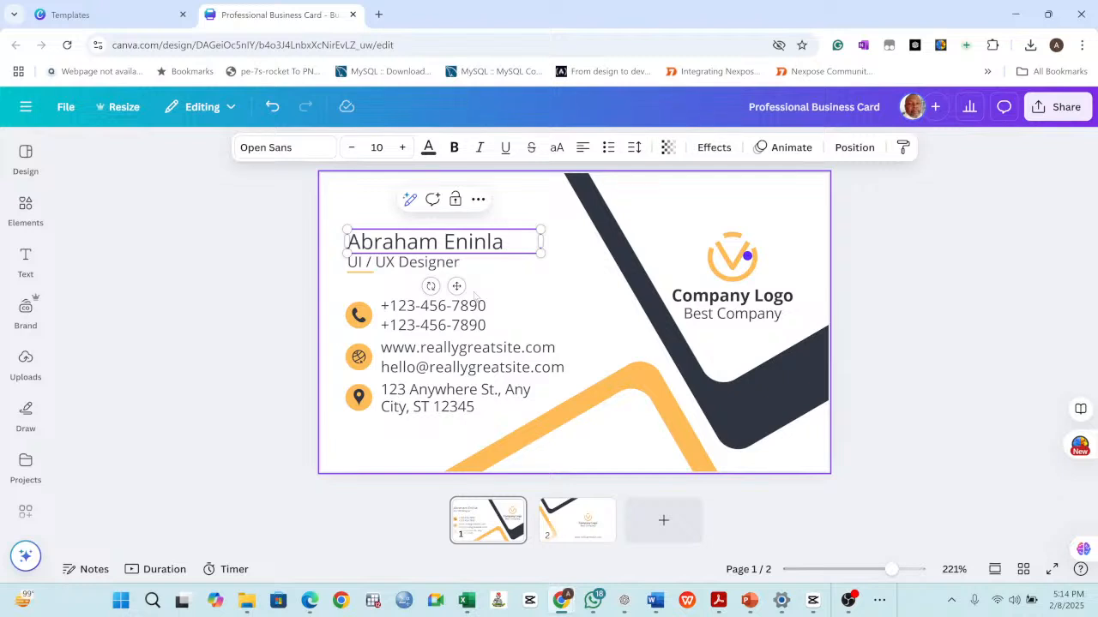
pyautogui.doubleClick(444, 263)
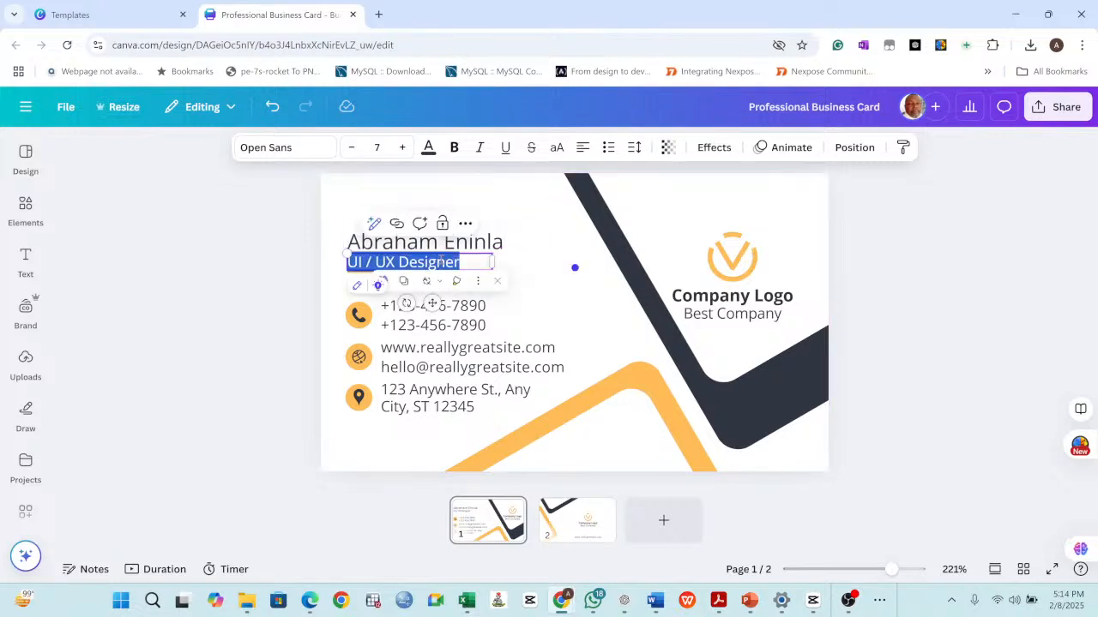
pyautogui.press('BackSpace')
pyautogui.write('CE')
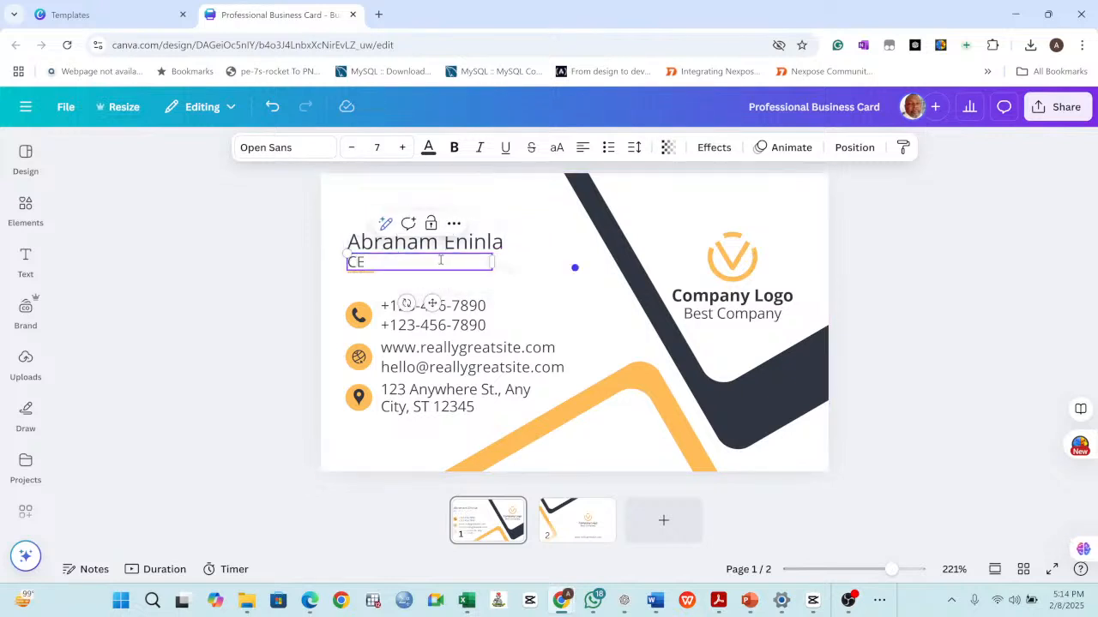
pyautogui.write('O Lead Vision Concepts')
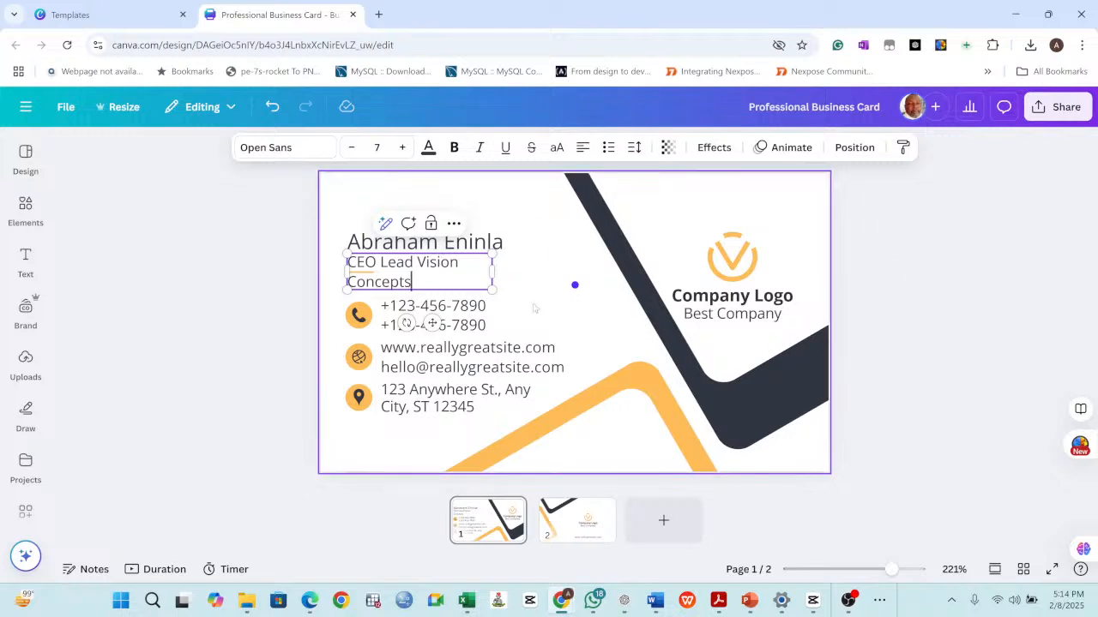
# Change the job title under the name to "CEO/Team Lead".
pyautogui.press('BackSpace')
pyautogui.press('BackSpace')
pyautogui.press('BackSpace')
pyautogui.press('BackSpace')
pyautogui.press('BackSpace')
pyautogui.press('BackSpace')
pyautogui.press('BackSpace')
pyautogui.press('BackSpace')
pyautogui.press('BackSpace')
pyautogui.press('BackSpace')
pyautogui.press('BackSpace')
pyautogui.press('BackSpace')
pyautogui.press('BackSpace')
pyautogui.press('BackSpace')
pyautogui.press('BackSpace')
pyautogui.press('BackSpace')
pyautogui.press('BackSpace')
pyautogui.press('BackSpace')
pyautogui.press('BackSpace')
pyautogui.press('BackSpace')
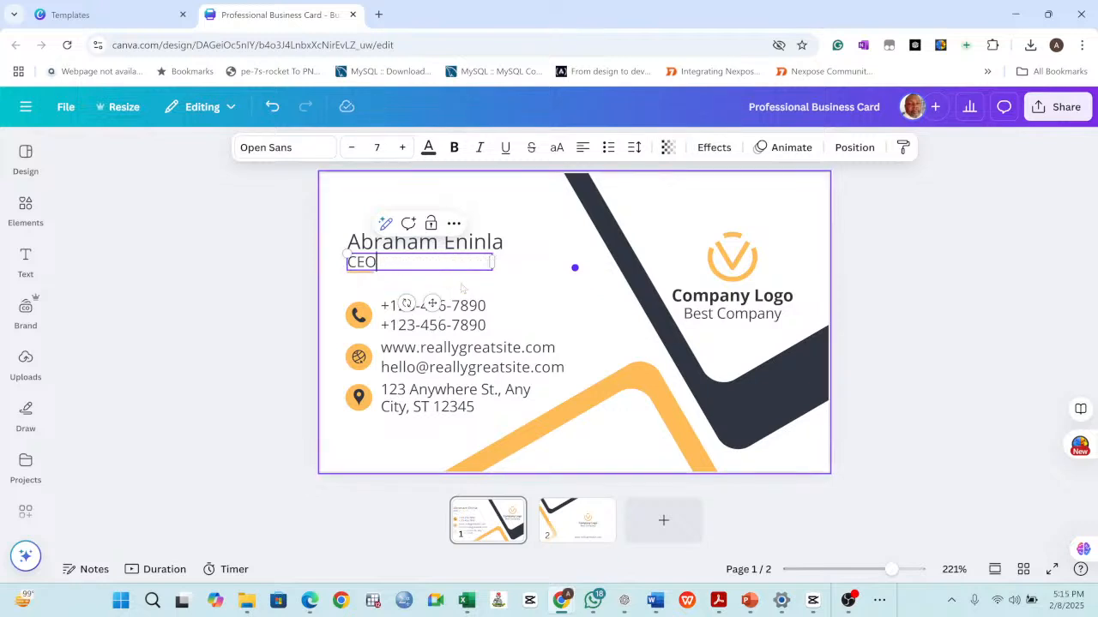
pyautogui.write('/Team Lead')
pyautogui.click(881, 312)
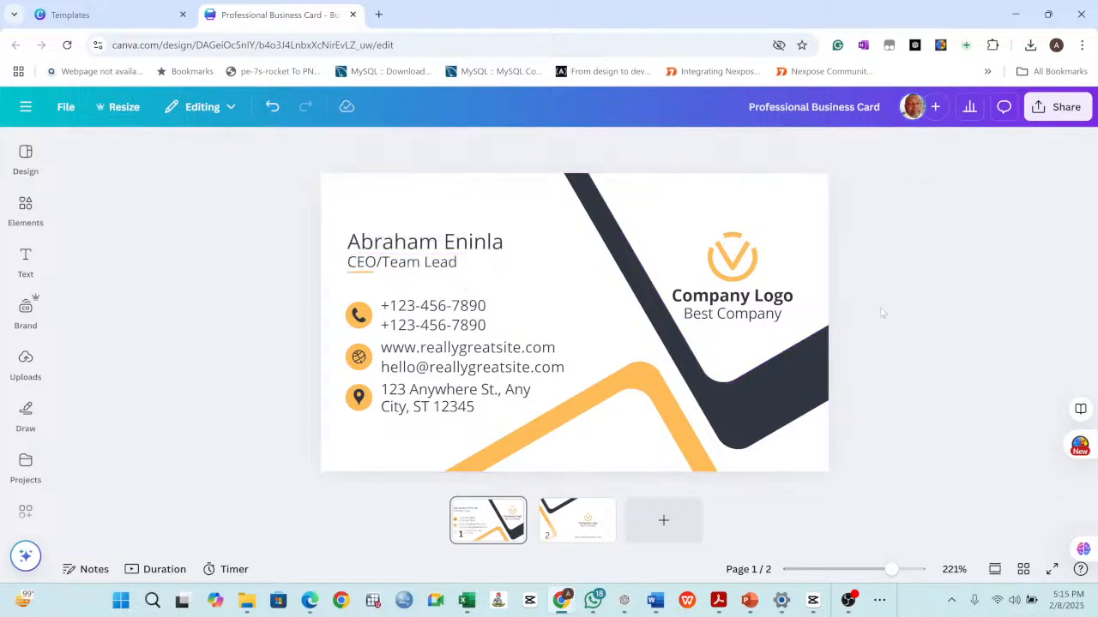
# Format the "CEO/Team Lead" job title as bold and italic.
pyautogui.click(414, 268)
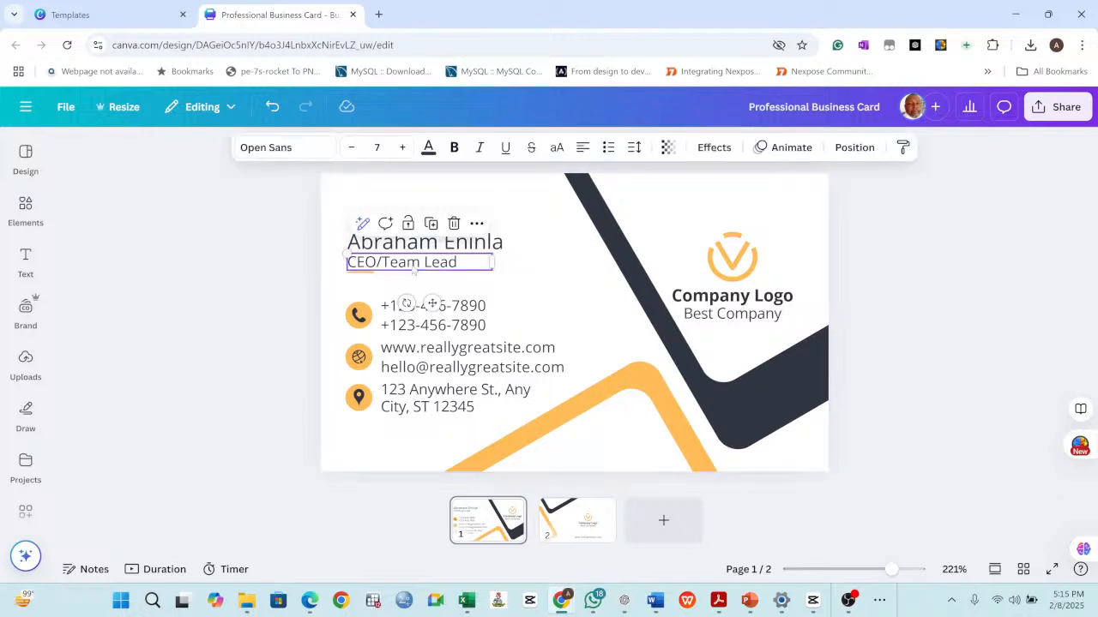
pyautogui.click(454, 149)
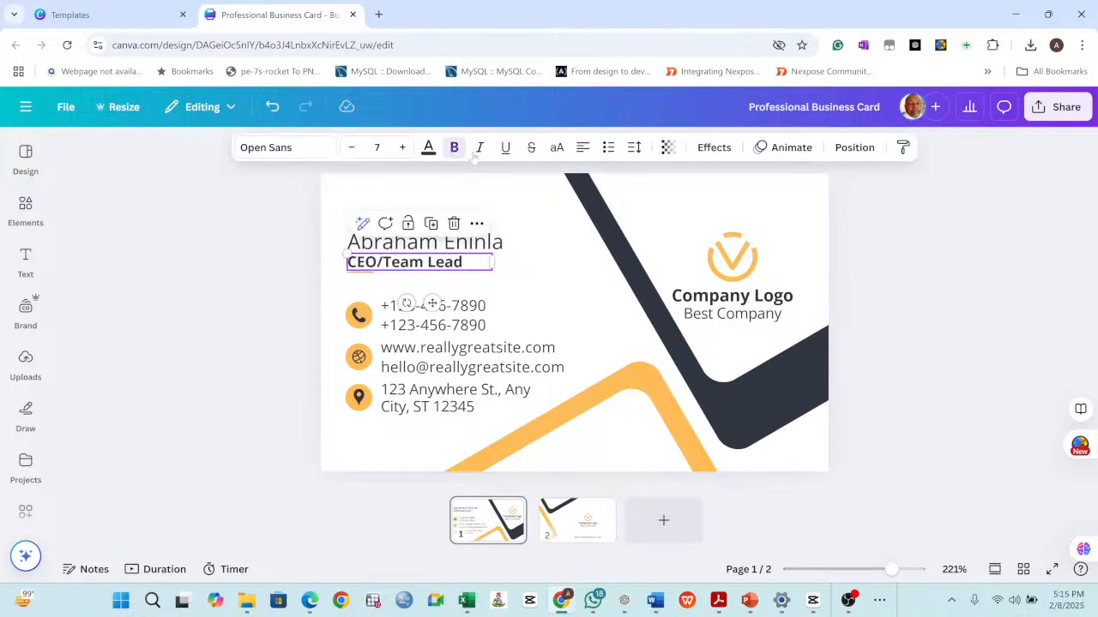
pyautogui.click(481, 148)
pyautogui.click(510, 241)
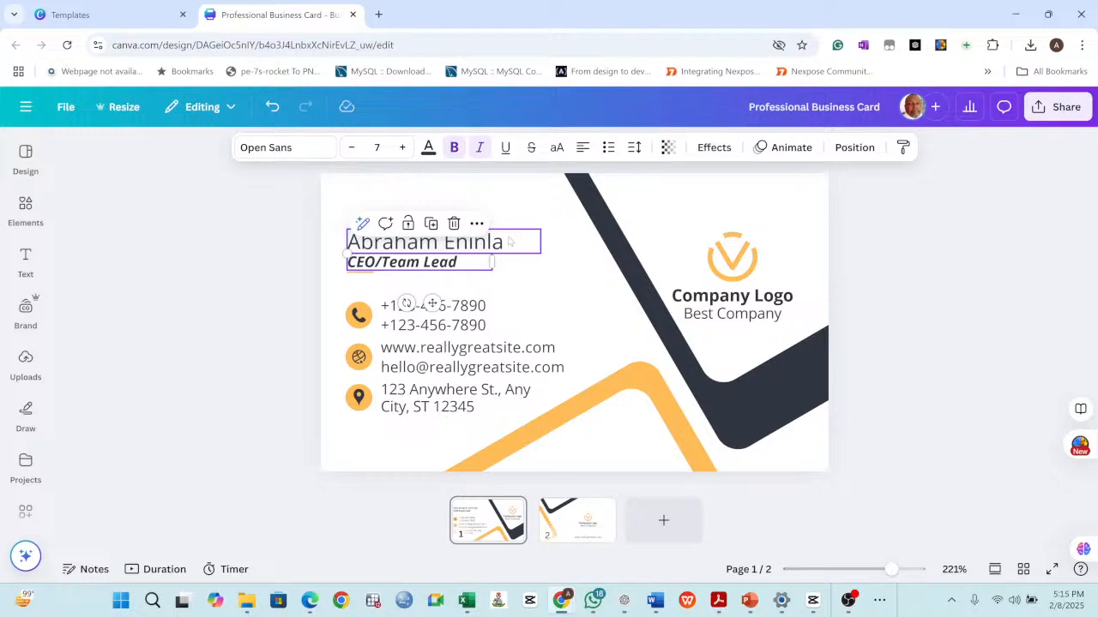
# Find the teal logo with the white S among the uploaded images and add it to the card's front.
pyautogui.click(739, 259)
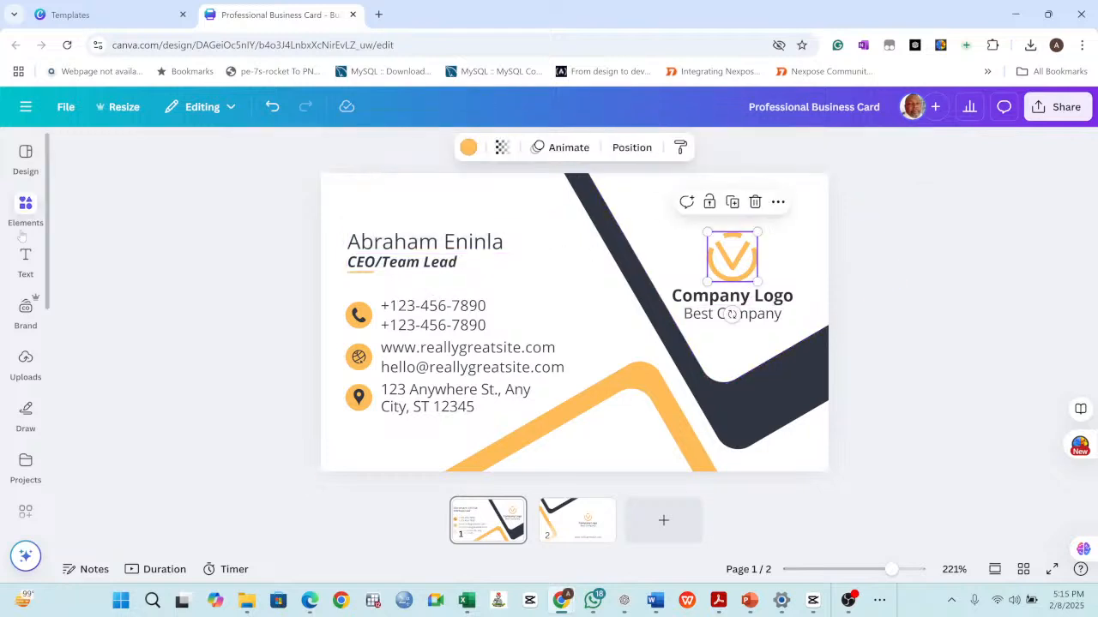
pyautogui.click(25, 310)
pyautogui.click(25, 364)
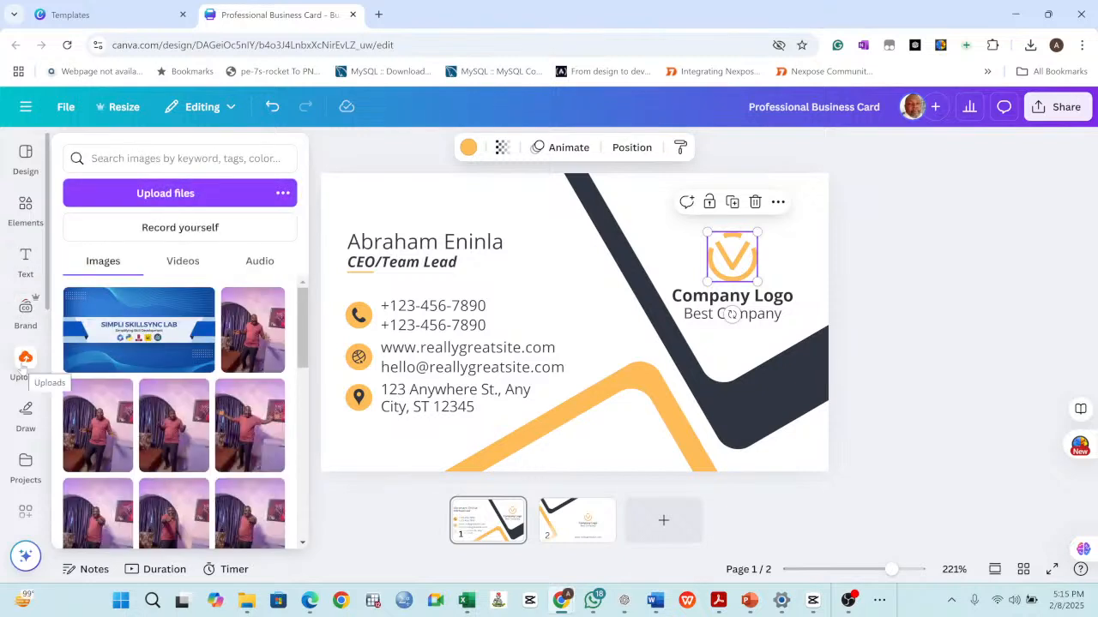
pyautogui.scroll(-10, 204, 363)
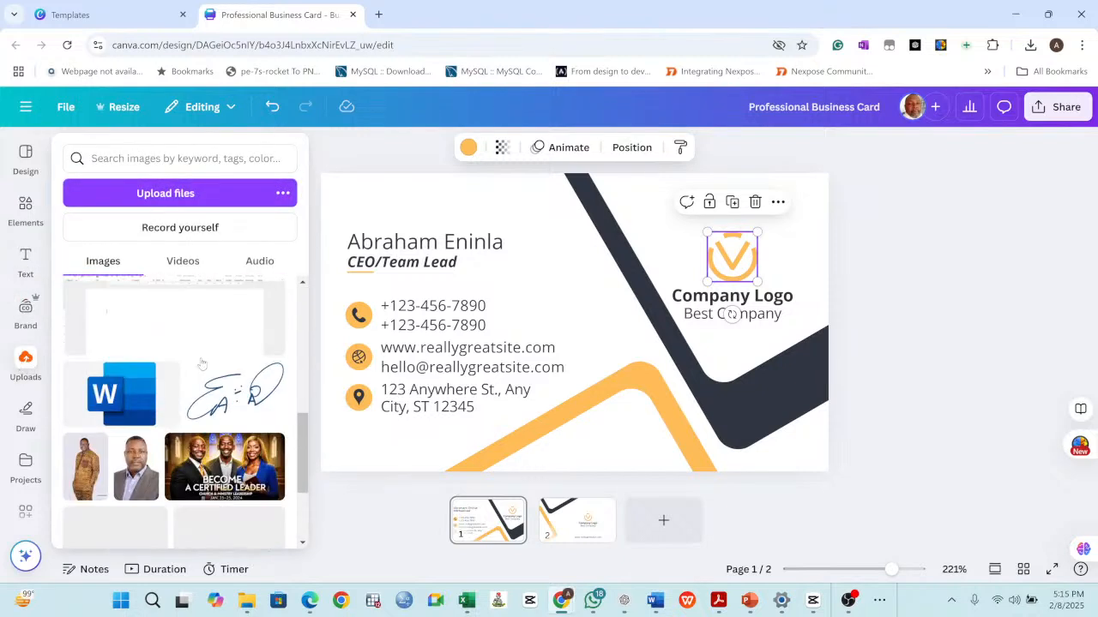
pyautogui.scroll(-3, 204, 363)
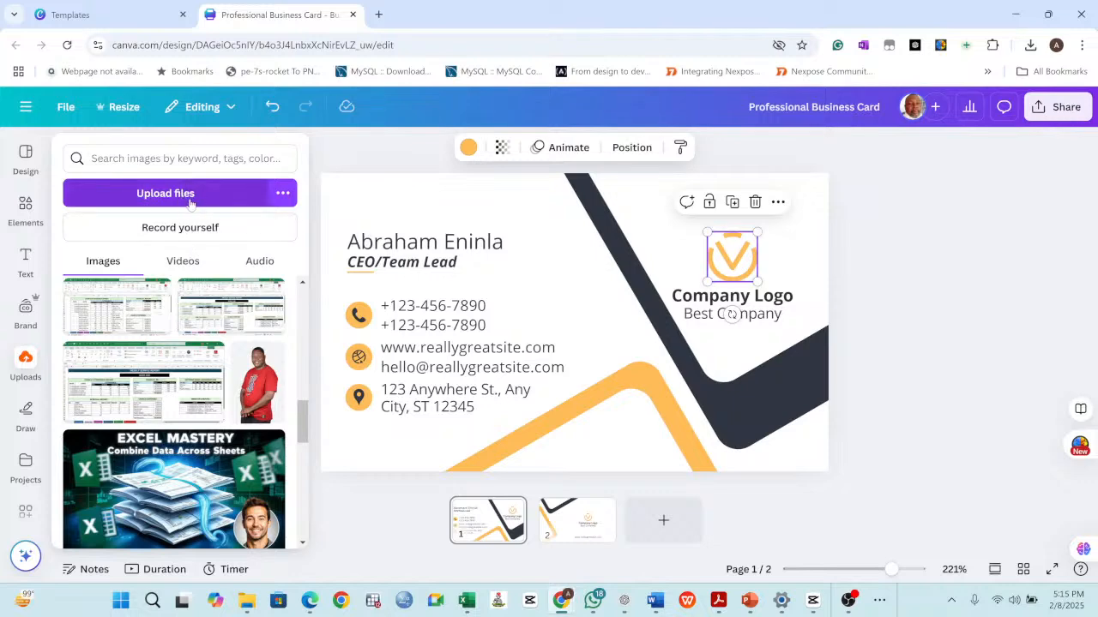
pyautogui.scroll(-5, 199, 287)
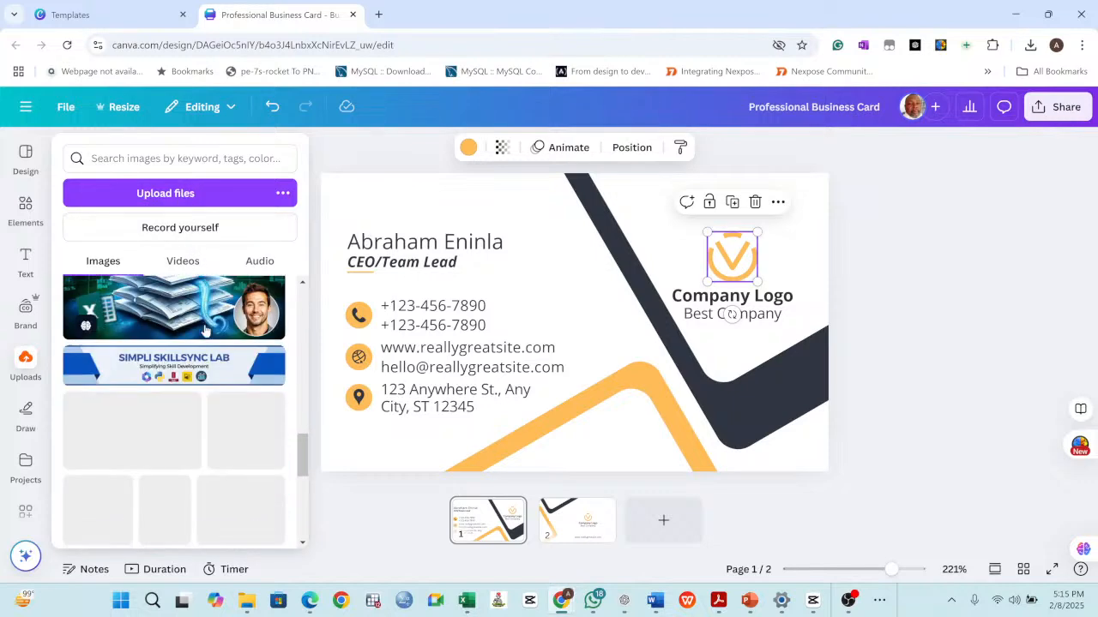
pyautogui.scroll(-5, 206, 328)
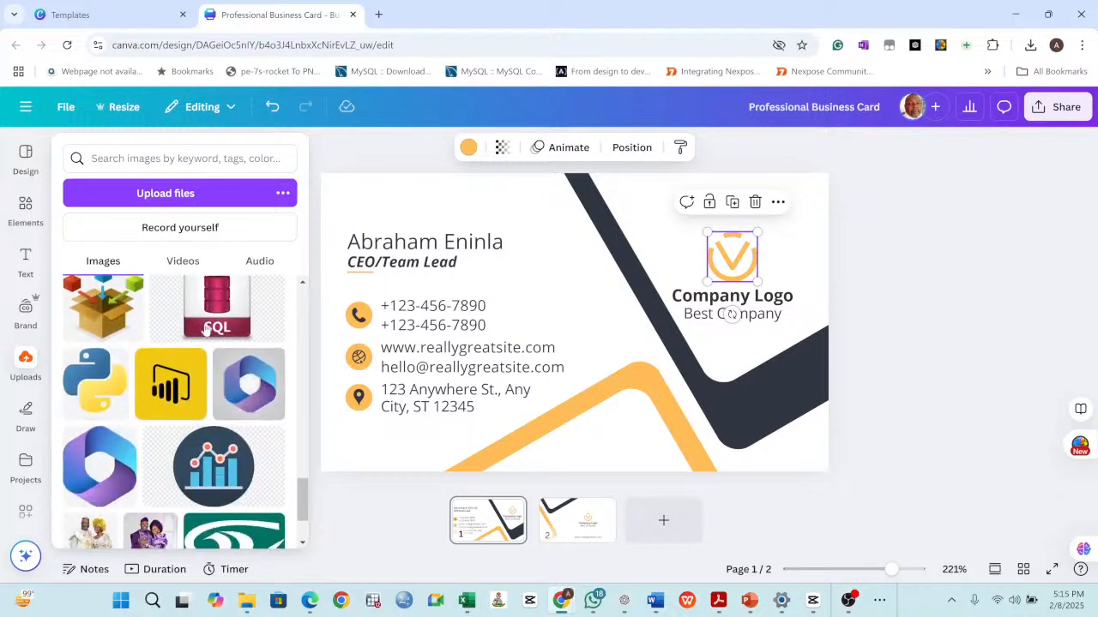
pyautogui.scroll(10, 206, 329)
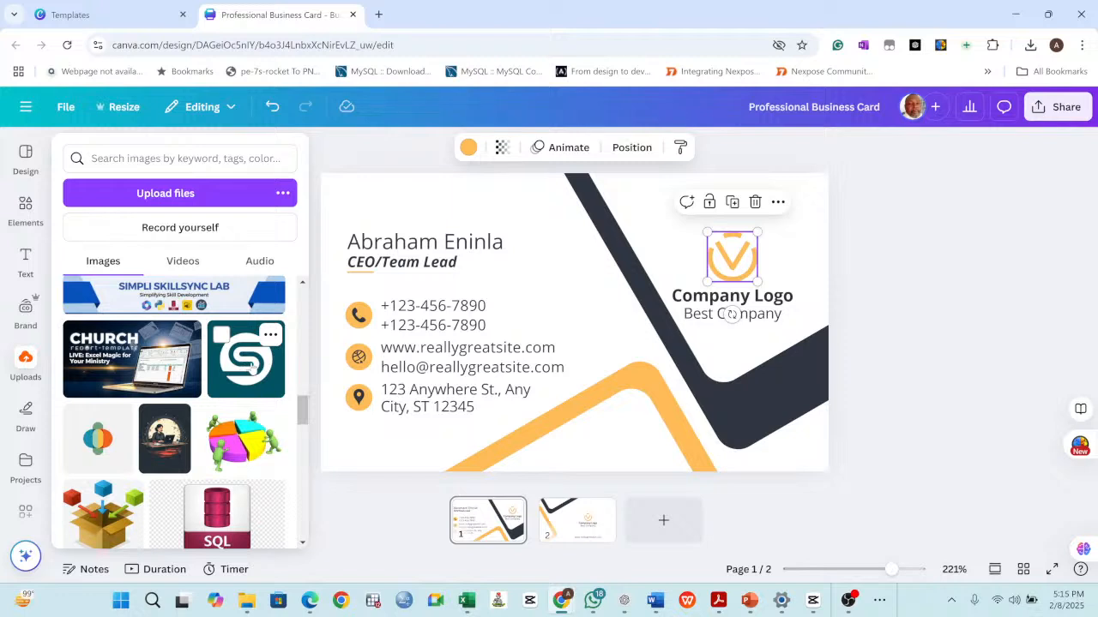
pyautogui.click(250, 367)
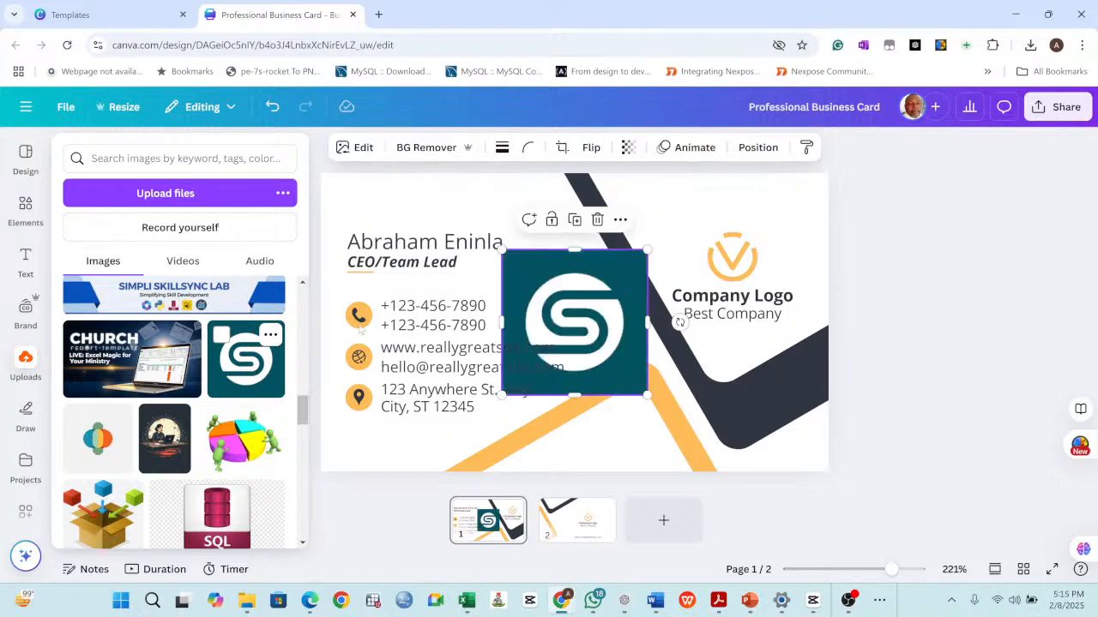
pyautogui.moveTo(557, 309); pyautogui.dragTo(593, 284)
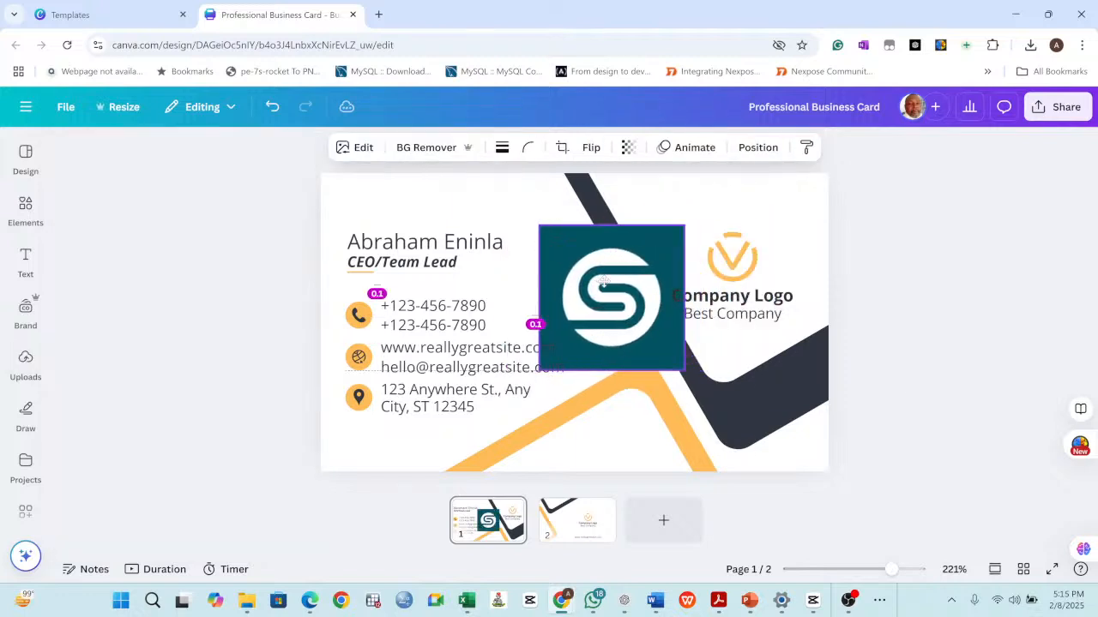
# Delete the orange placeholder logo and fit the teal S logo, shrunk to a similar size, in its place above "Company Logo".
pyautogui.click(733, 256)
pyautogui.press('Delete')
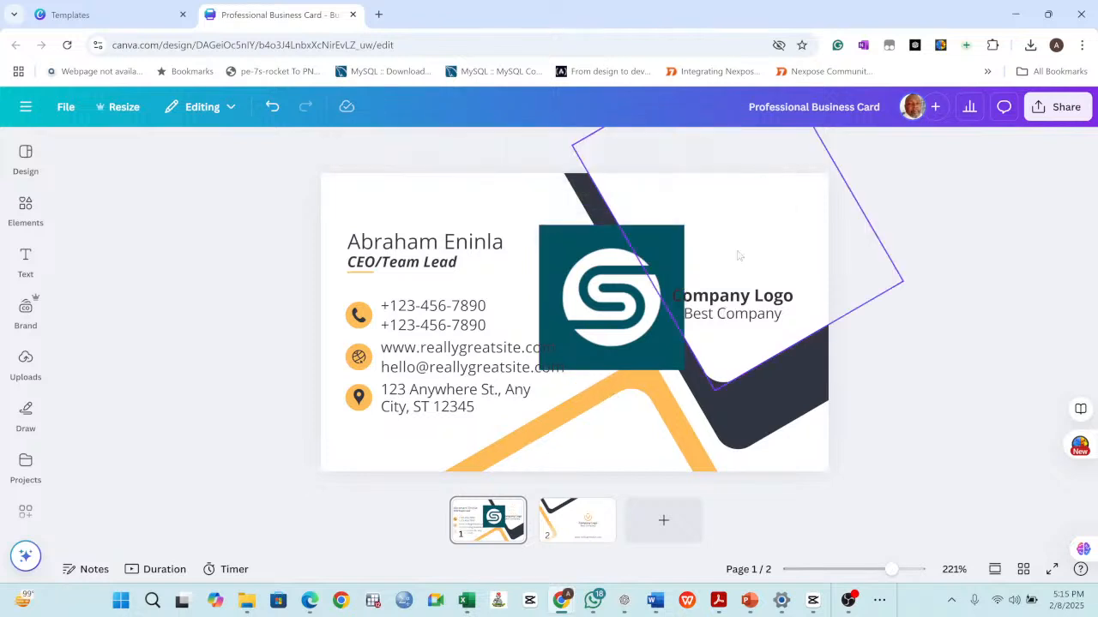
pyautogui.moveTo(676, 284); pyautogui.dragTo(831, 199)
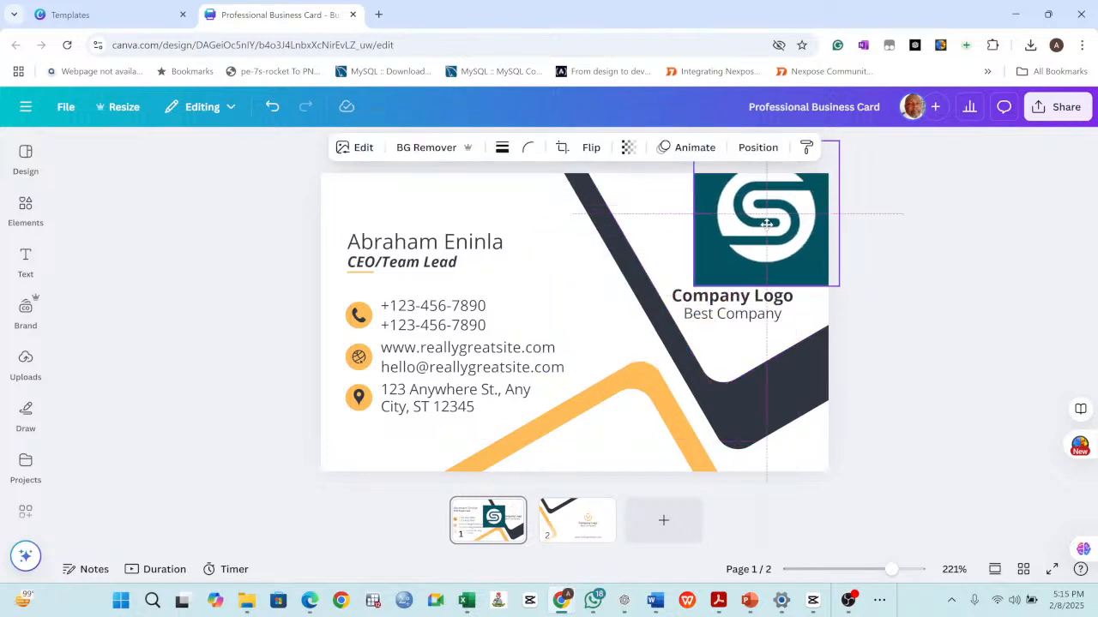
pyautogui.moveTo(838, 139); pyautogui.dragTo(733, 253)
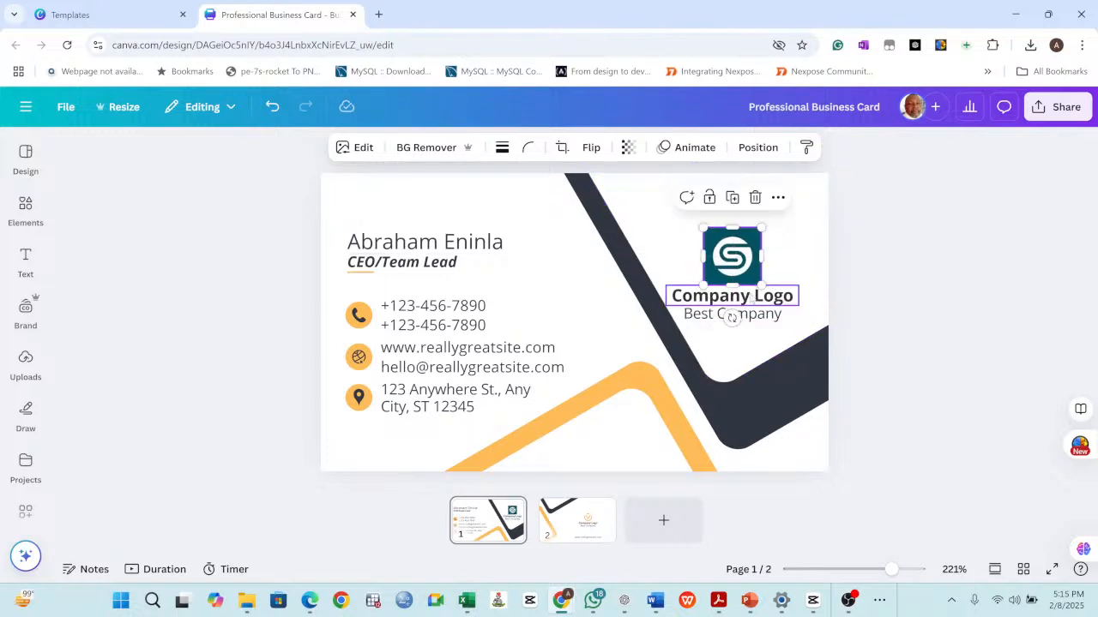
# Replace the "Company Logo" text under the logo on the card's front with "Simpli SkillSync Lab".
pyautogui.click(749, 297)
pyautogui.click(755, 298)
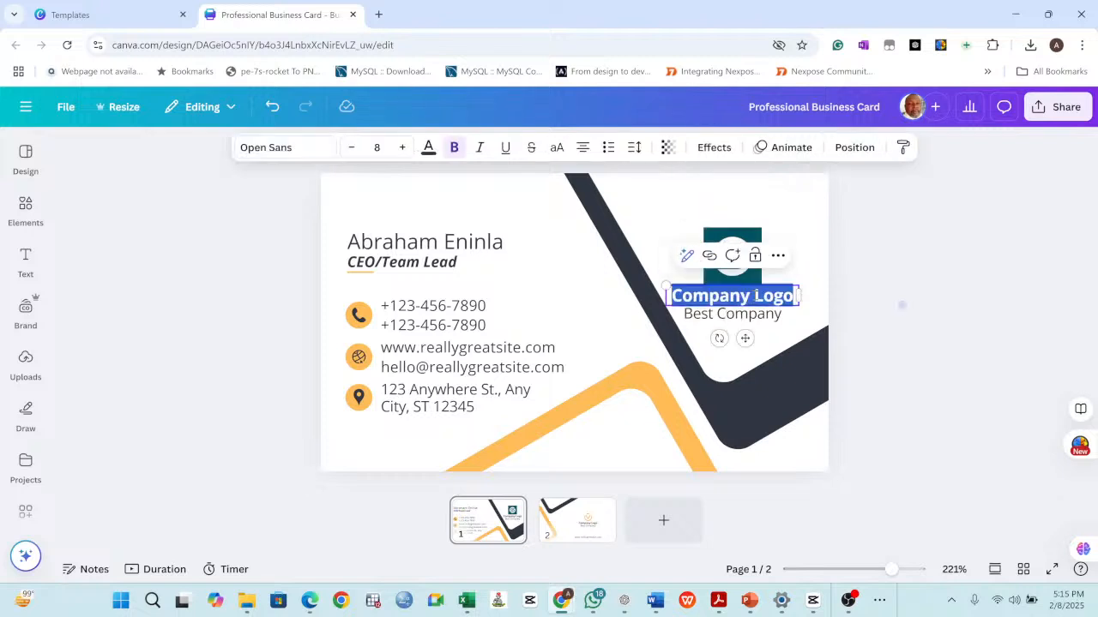
pyautogui.write('Simi')
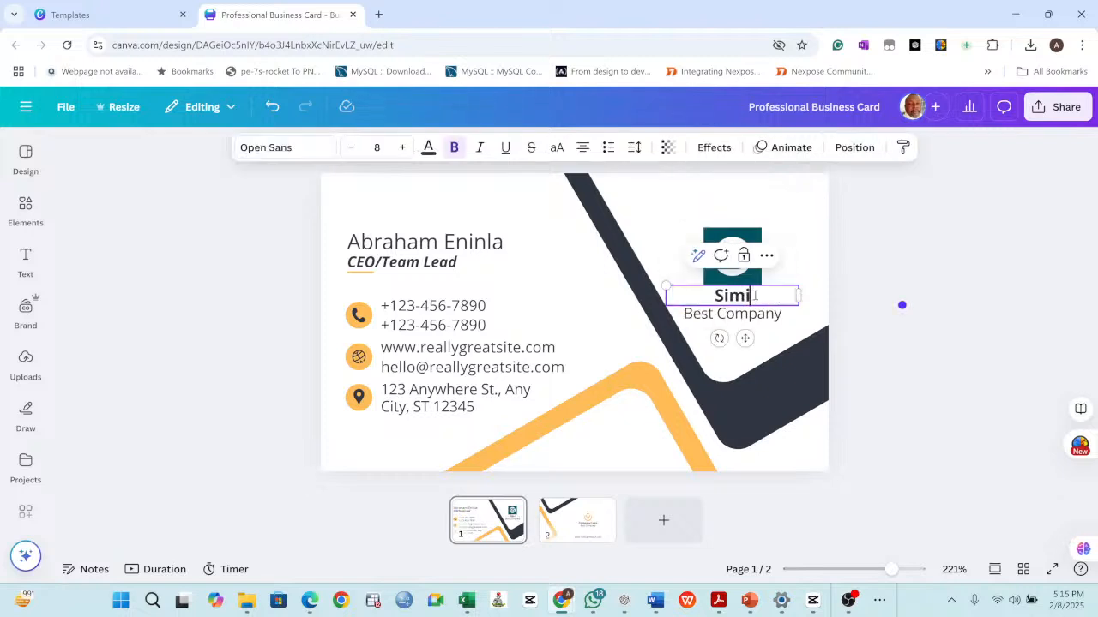
pyautogui.press('BackSpace')
pyautogui.write('pli Sk')
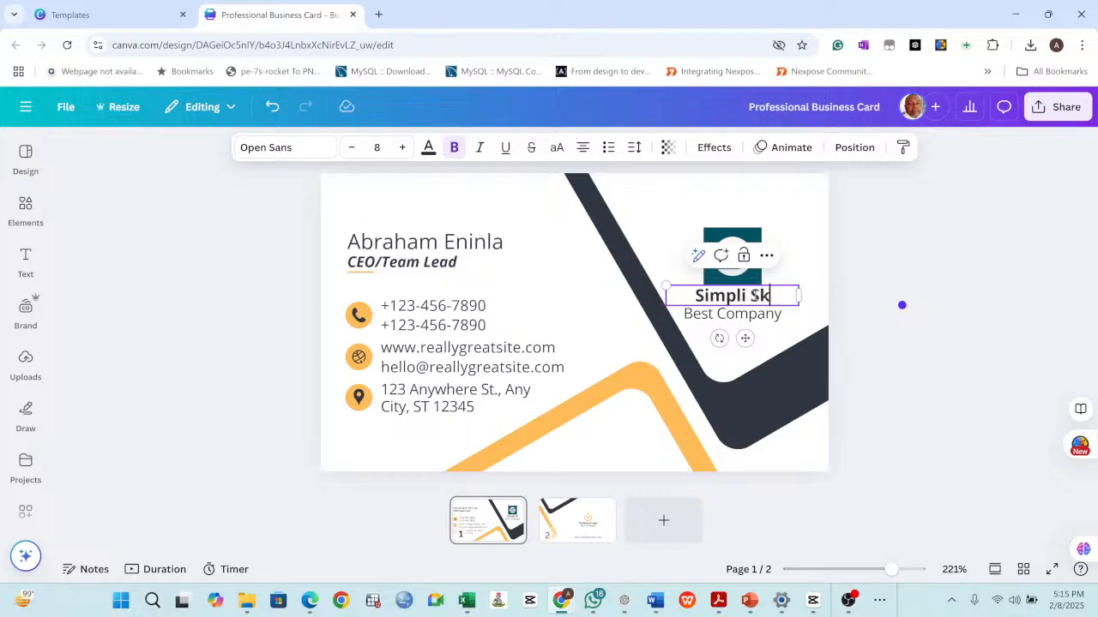
pyautogui.write('illSync')
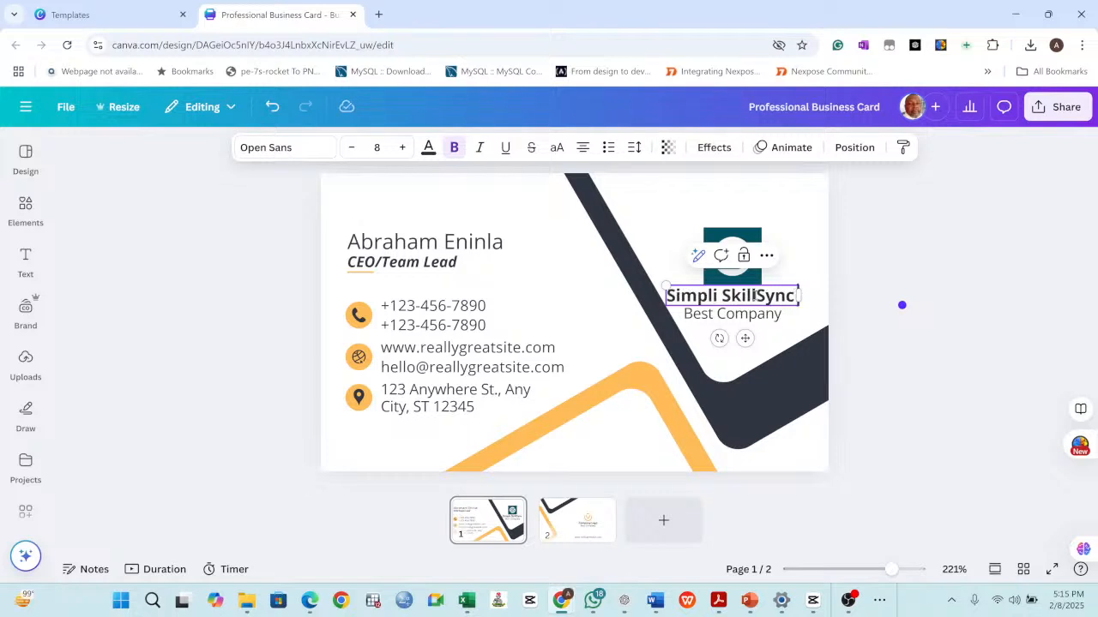
pyautogui.press('Return')
pyautogui.write('Lag')
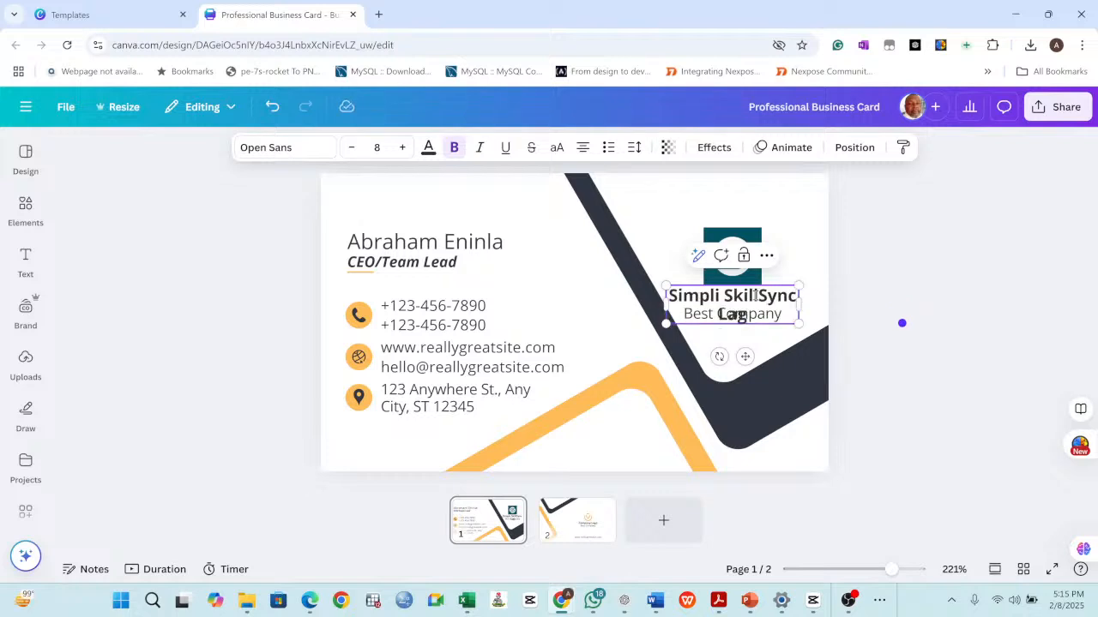
pyautogui.press('BackSpace')
pyautogui.write('b')
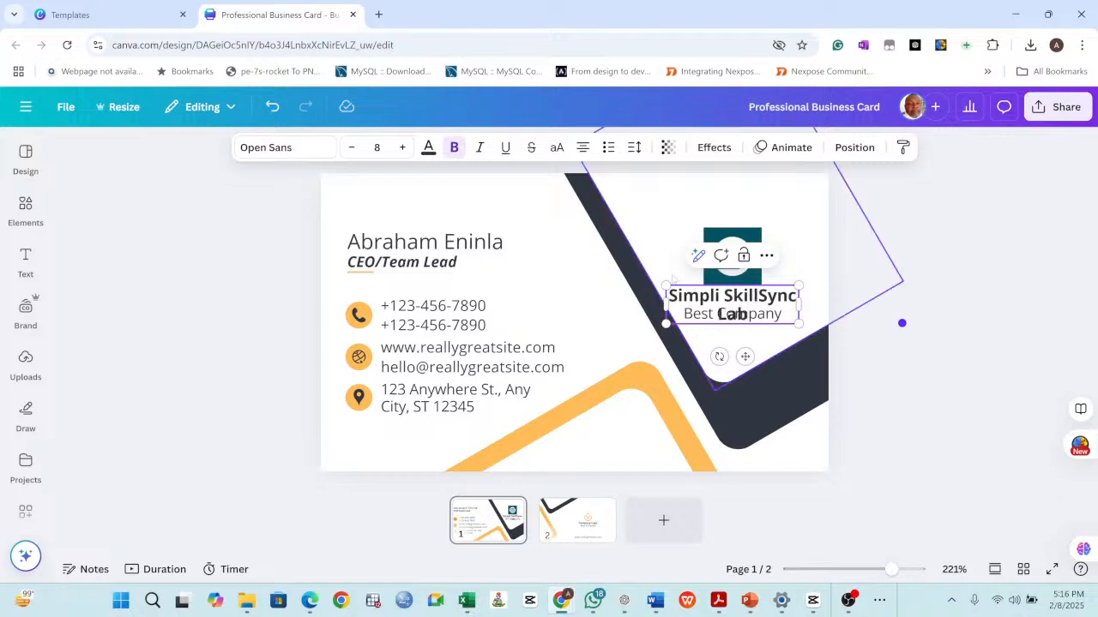
pyautogui.click(913, 240)
# Reduce the font size of the "Simpli SkillSync Lab" company name to 6.
pyautogui.click(736, 298)
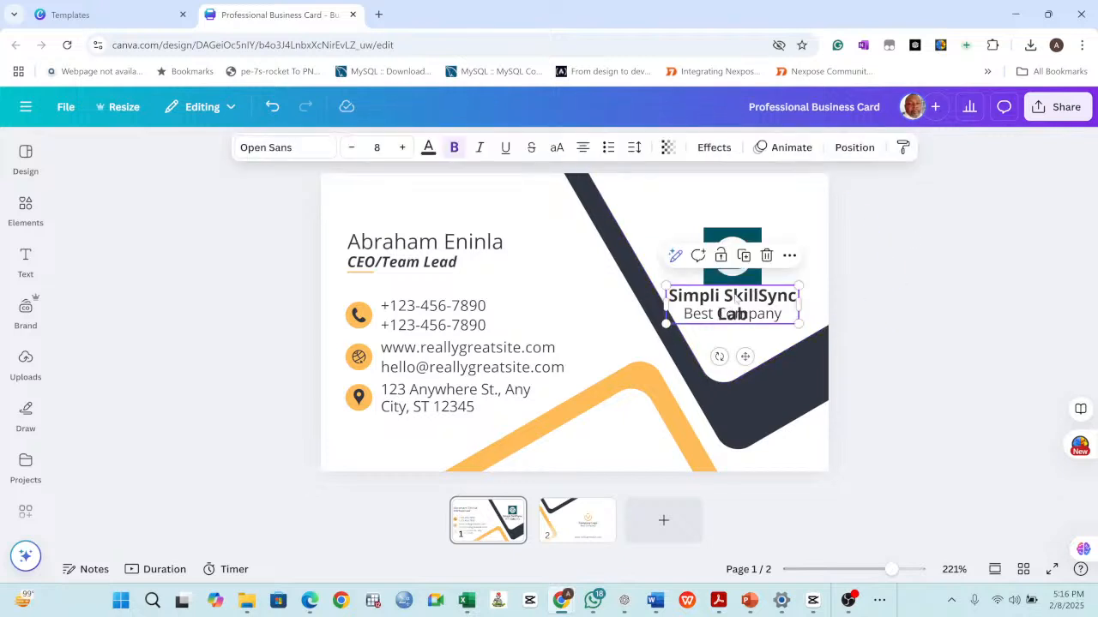
pyautogui.click(351, 147)
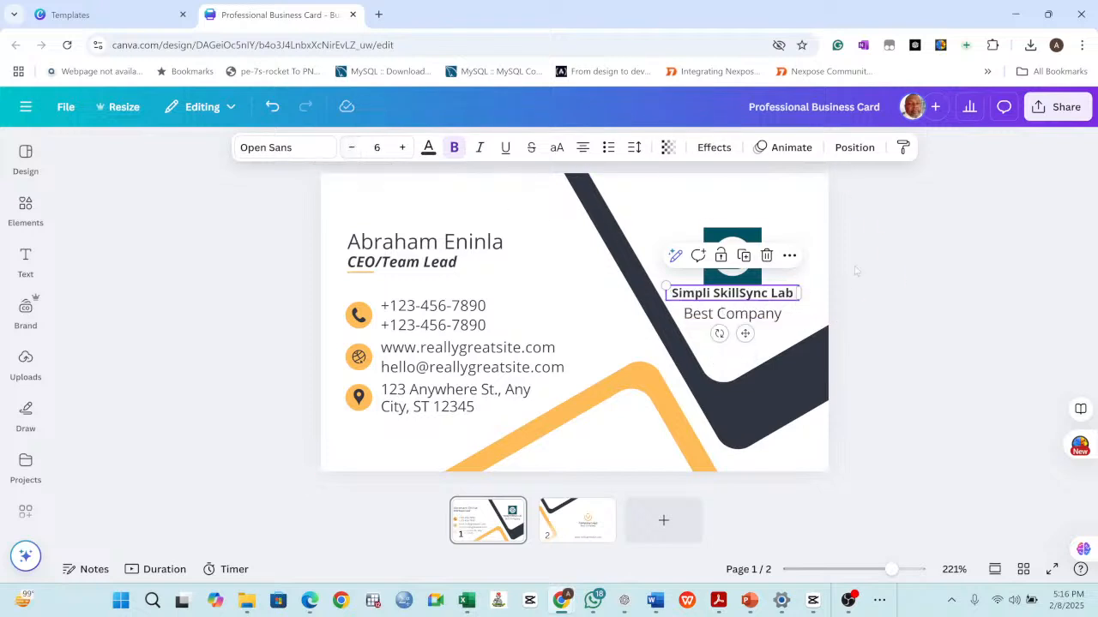
pyautogui.click(809, 281)
# Replace the "Best Company" tagline under the company name with "YouTube Channel".
pyautogui.click(744, 314)
pyautogui.click(746, 316)
pyautogui.doubleClick(746, 315)
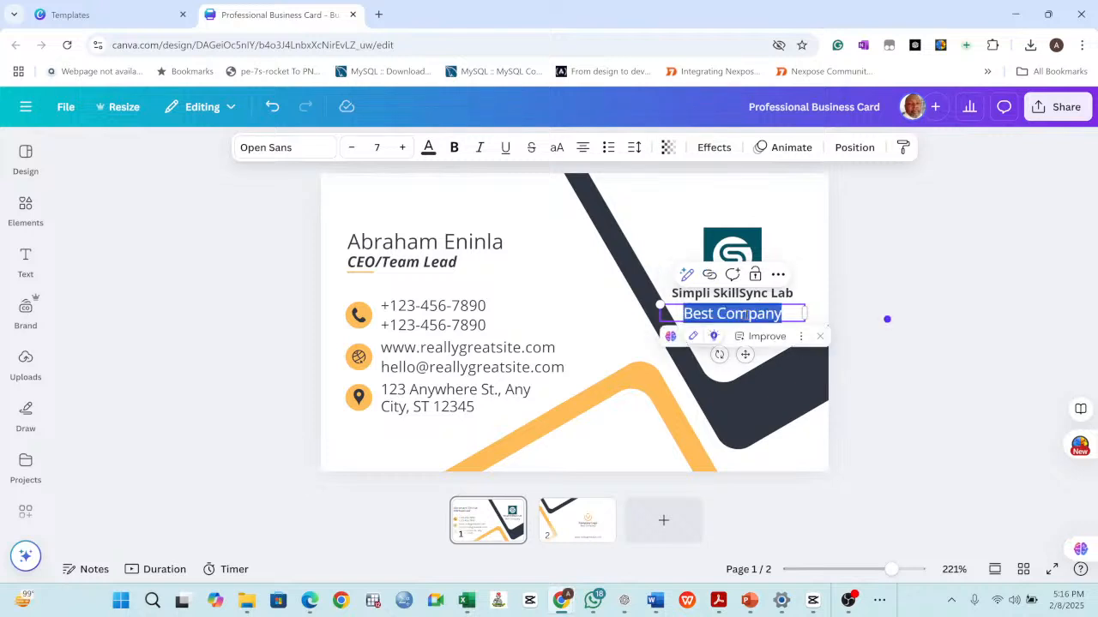
pyautogui.write('YouTube Channel')
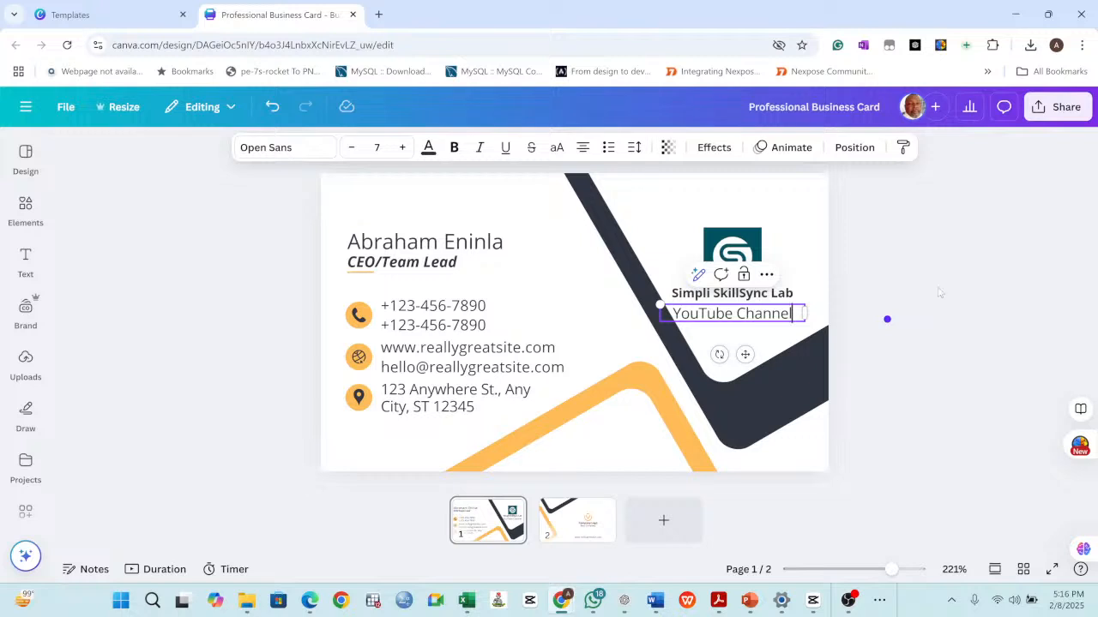
pyautogui.click(967, 267)
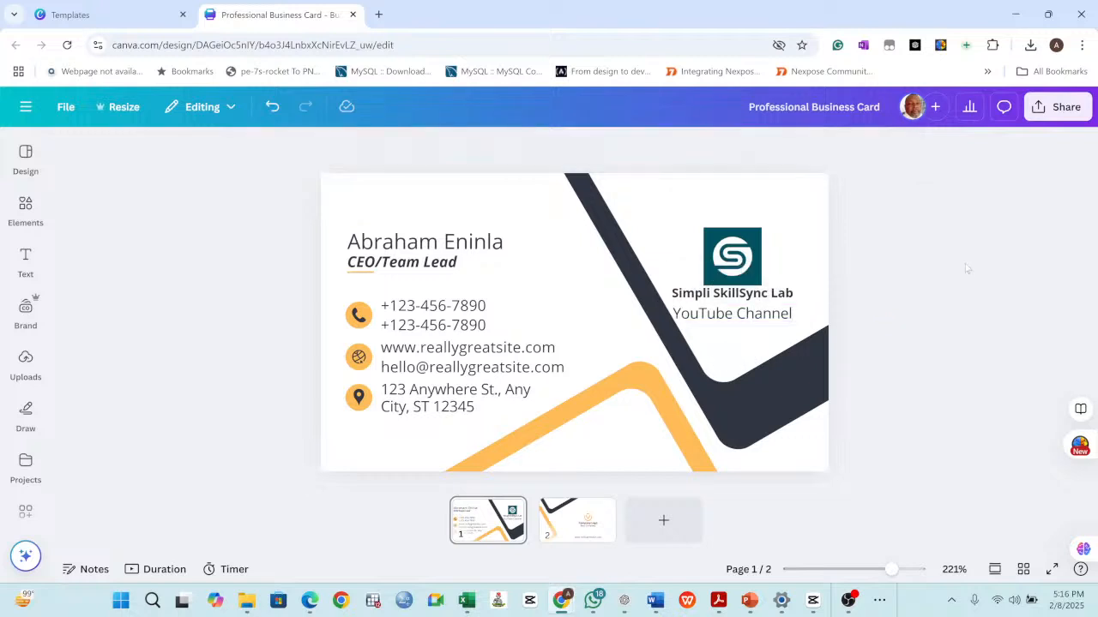
pyautogui.click(742, 264)
pyautogui.click(875, 297)
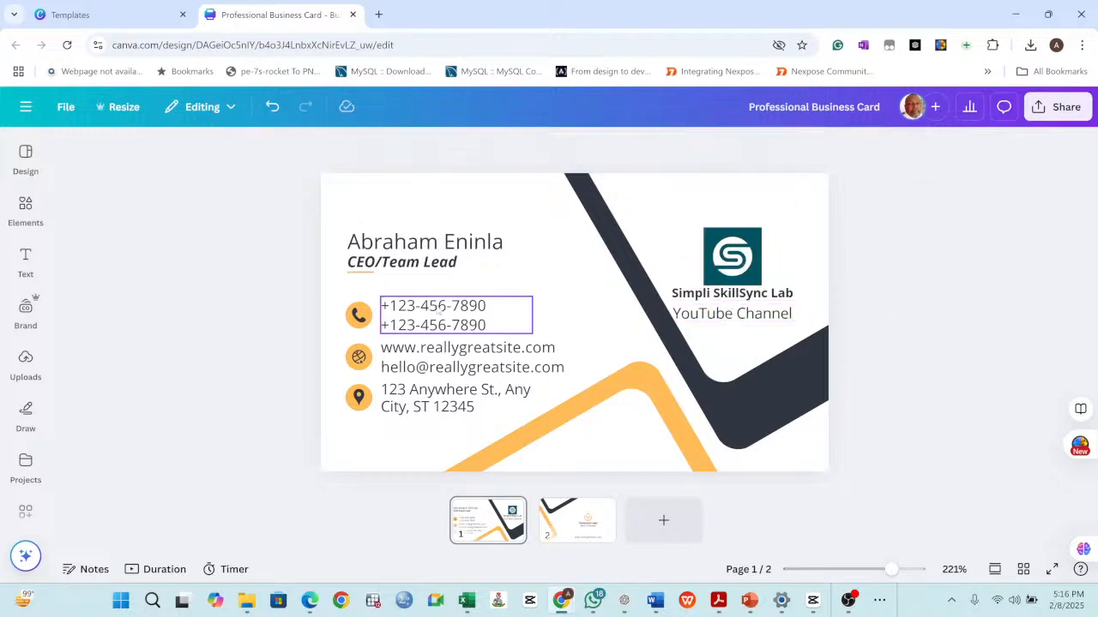
pyautogui.click(438, 310)
pyautogui.click(485, 343)
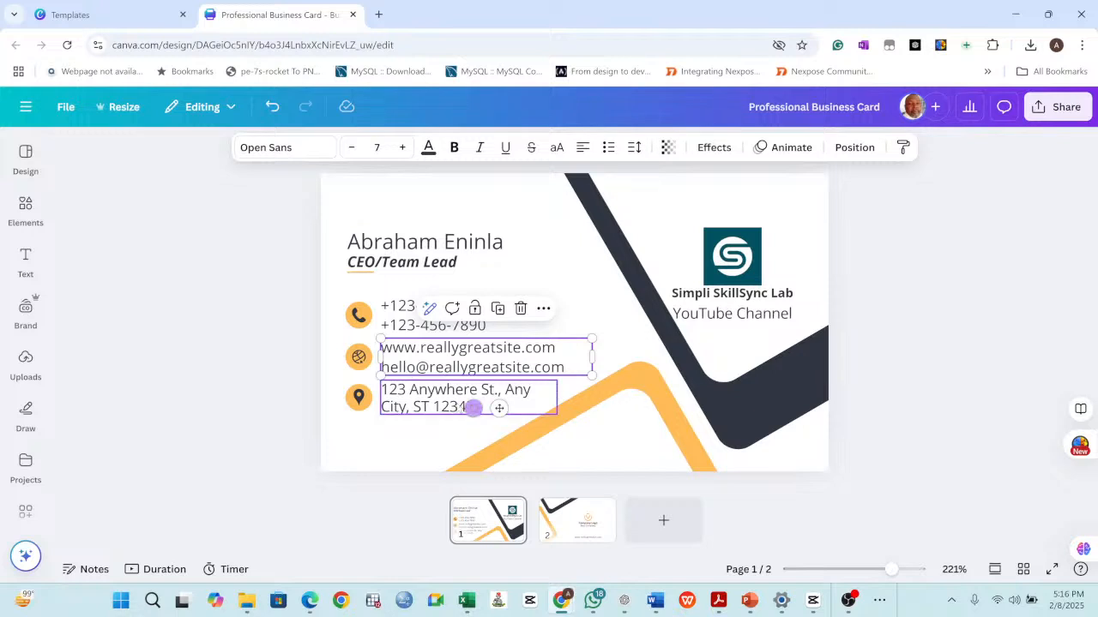
pyautogui.click(447, 401)
# On the card's back, replace the orange placeholder logo with the uploaded teal S logo, placed above "Company Logo".
pyautogui.click(577, 520)
pyautogui.click(639, 306)
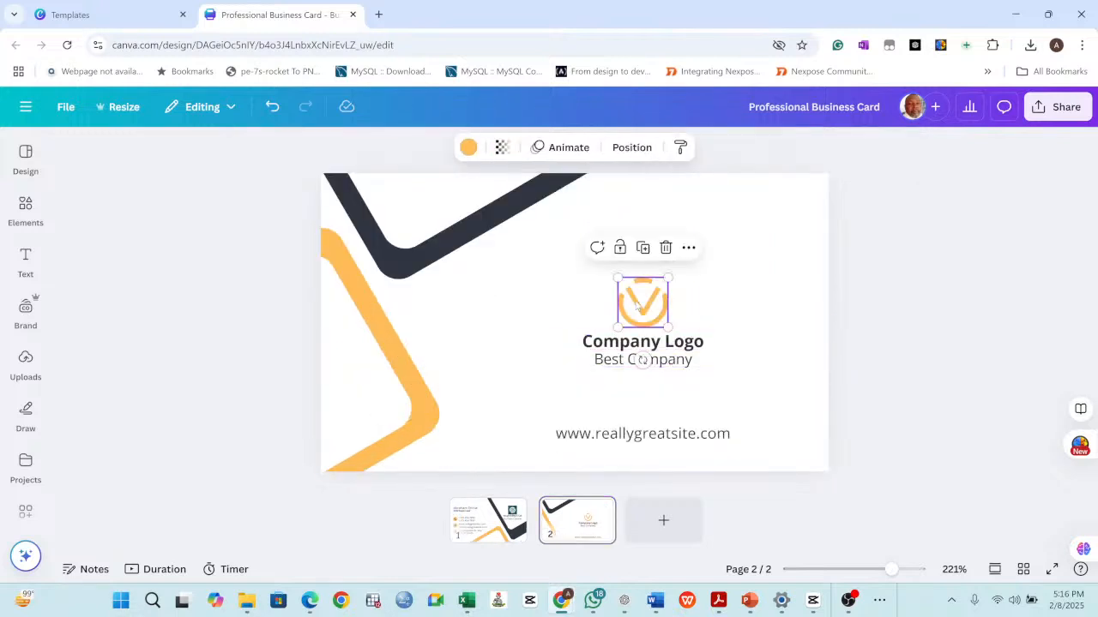
pyautogui.click(23, 313)
pyautogui.click(26, 362)
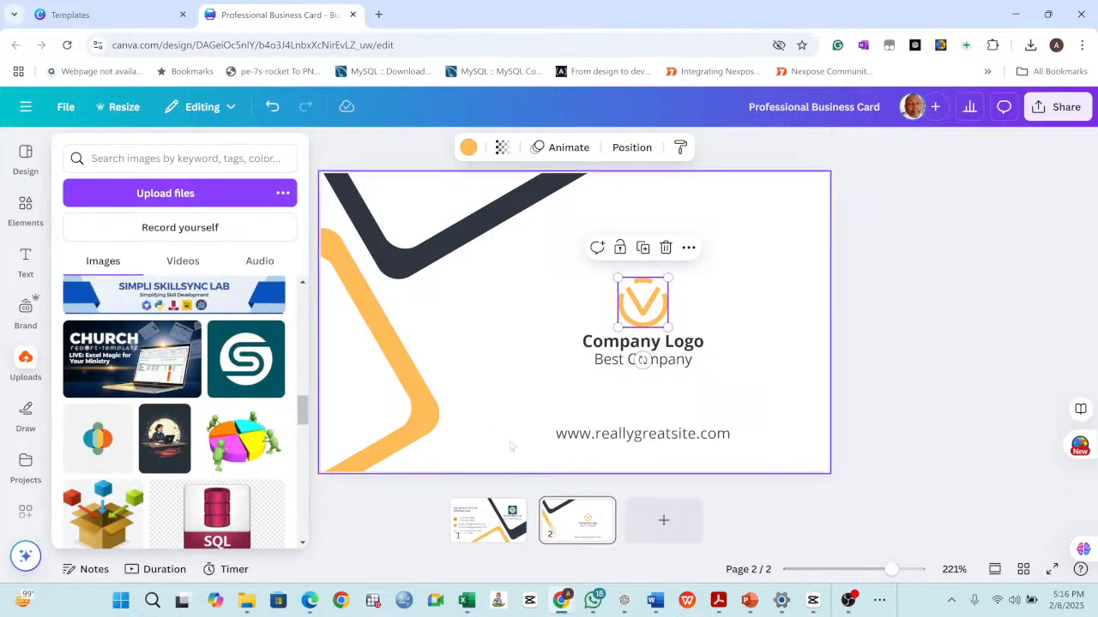
pyautogui.click(257, 373)
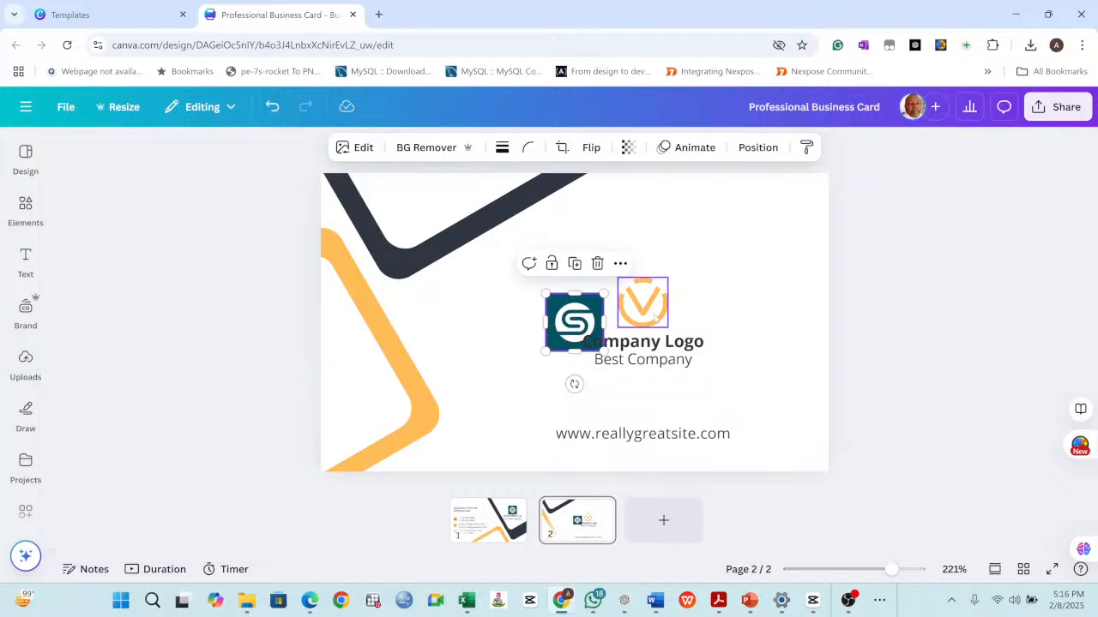
pyautogui.click(650, 315)
pyautogui.press('Delete')
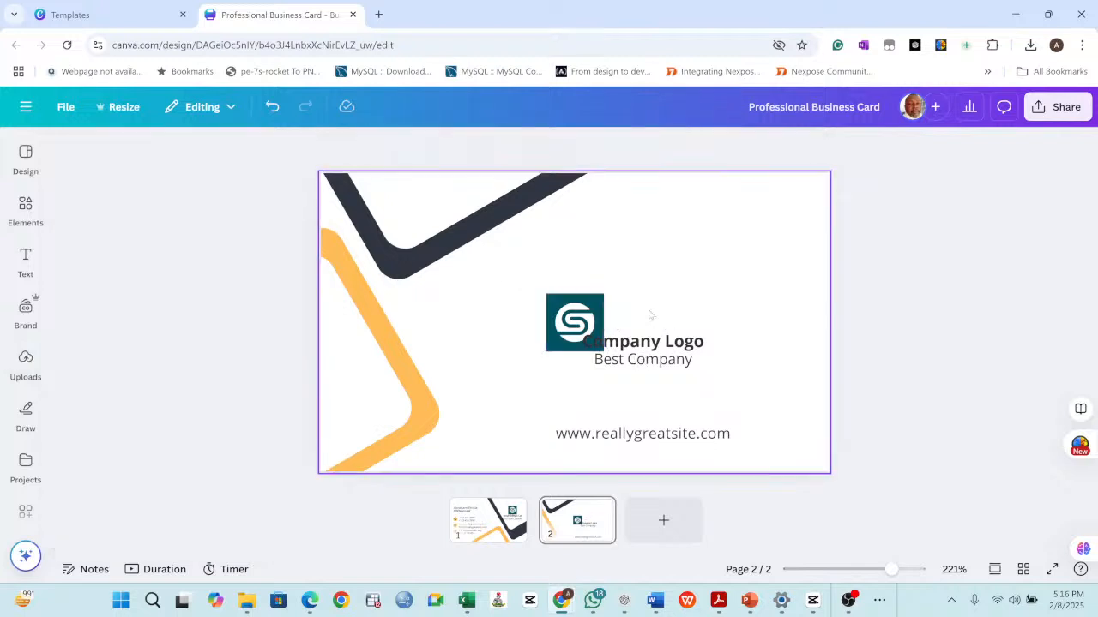
pyautogui.moveTo(582, 320); pyautogui.dragTo(642, 292)
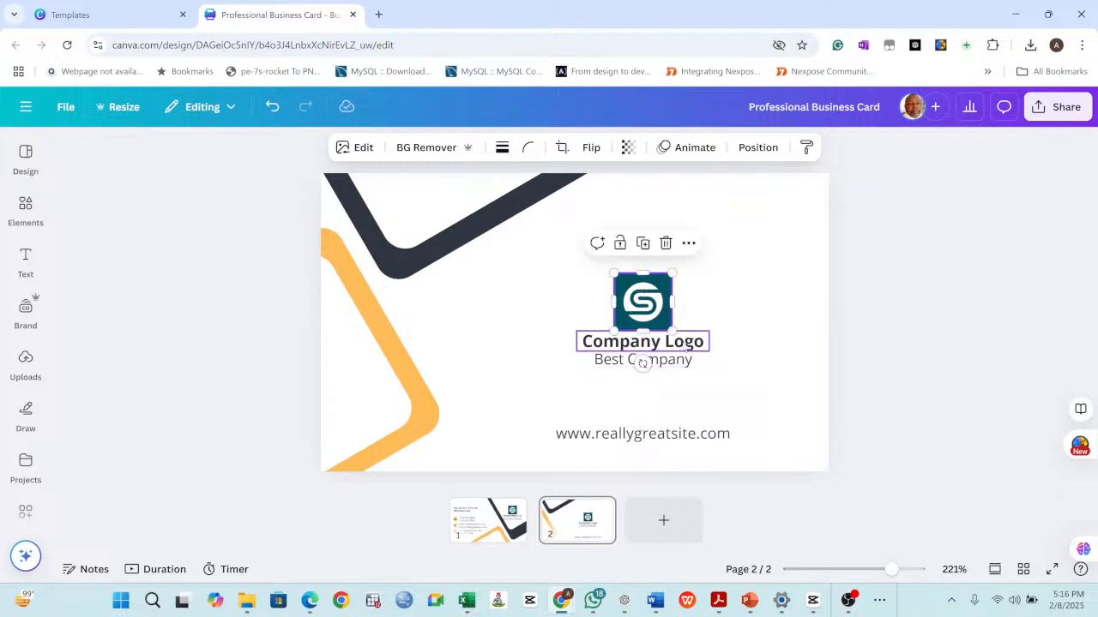
pyautogui.click(645, 361)
pyautogui.click(668, 434)
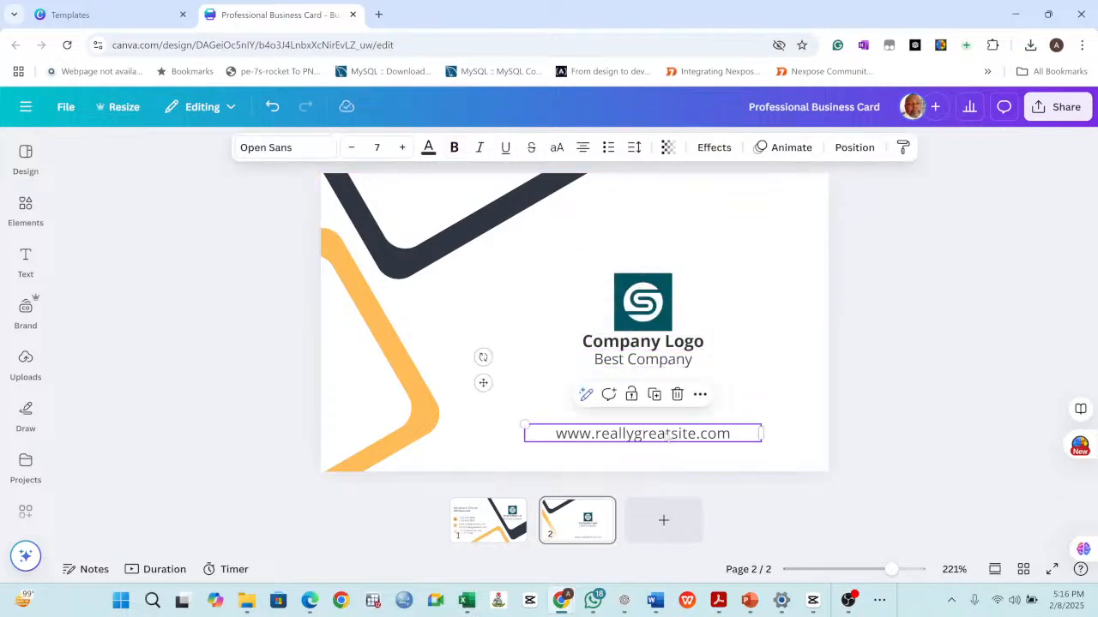
# Return to the card's front and examine the download settings and the available export file types.
pyautogui.click(512, 536)
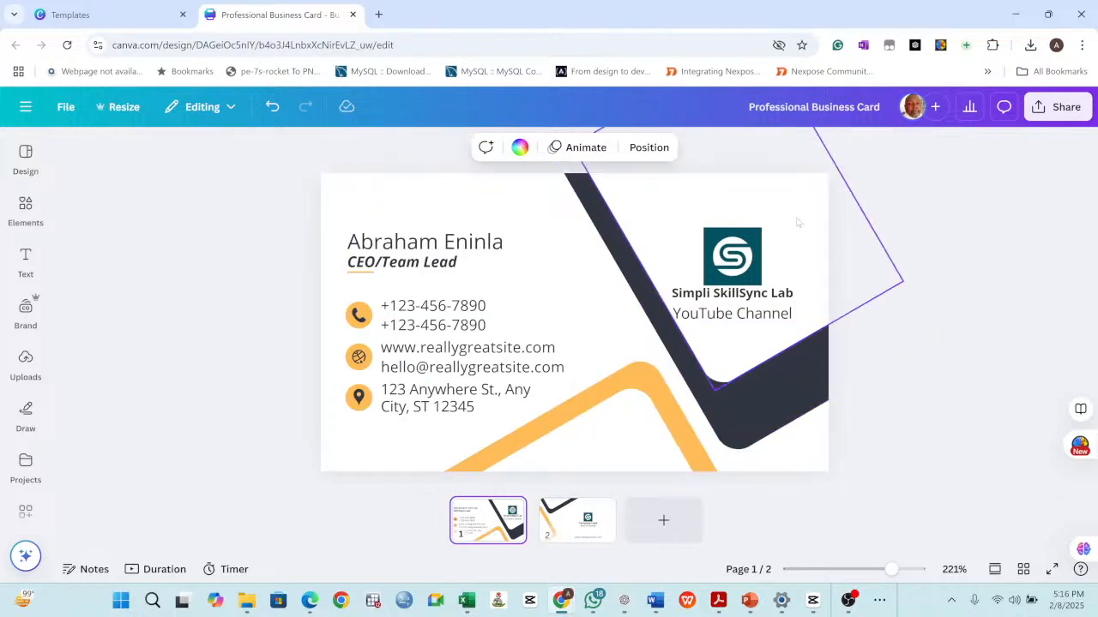
pyautogui.click(1041, 112)
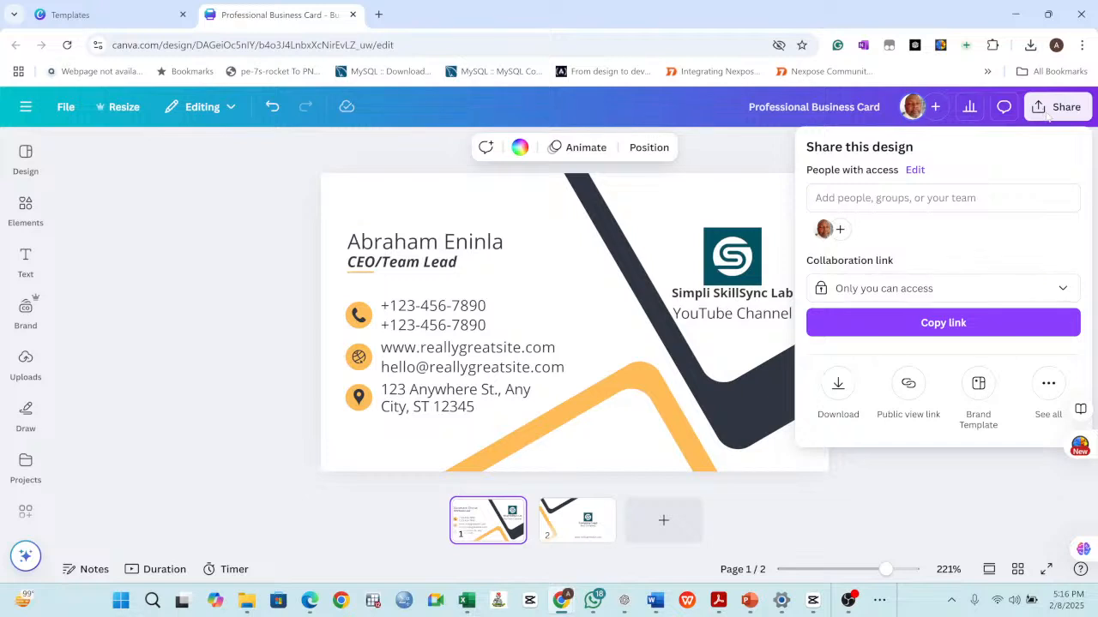
pyautogui.click(838, 386)
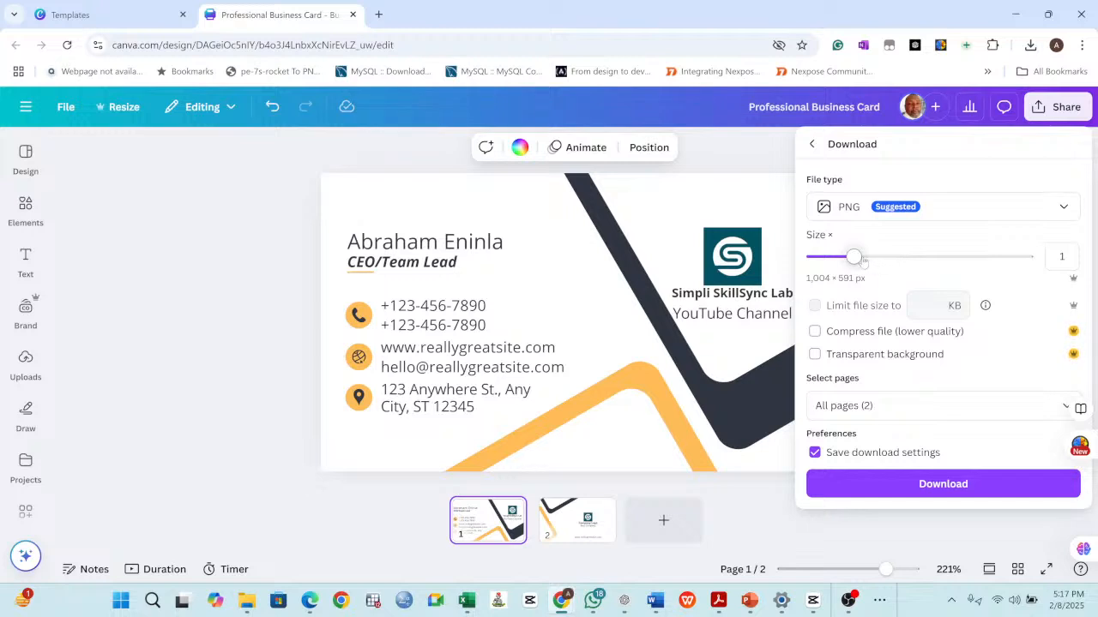
pyautogui.click(941, 212)
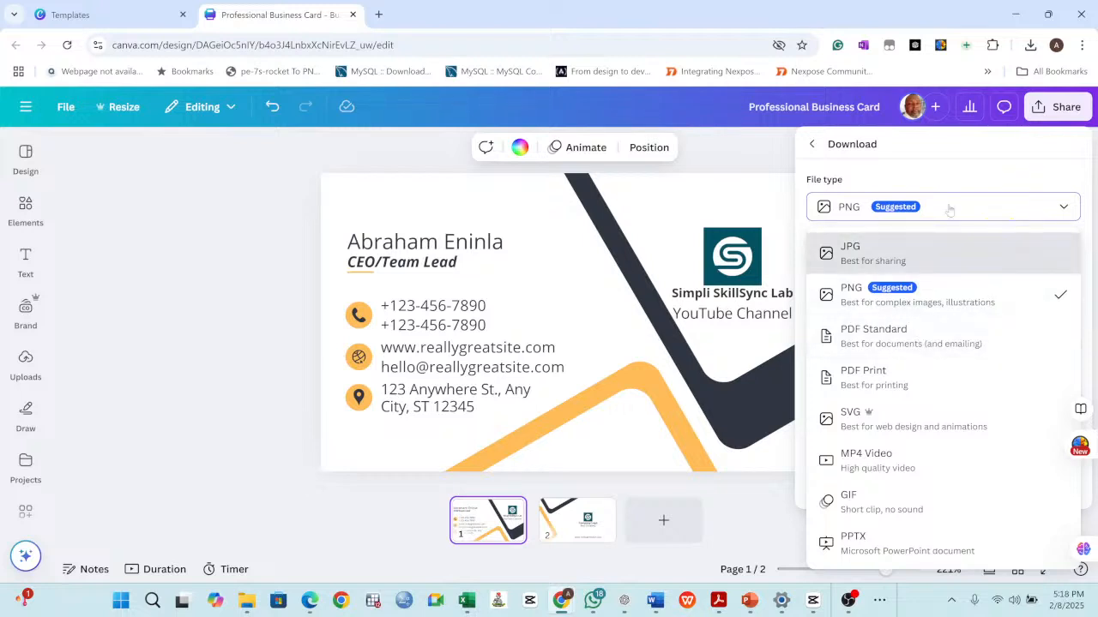
pyautogui.click(414, 196)
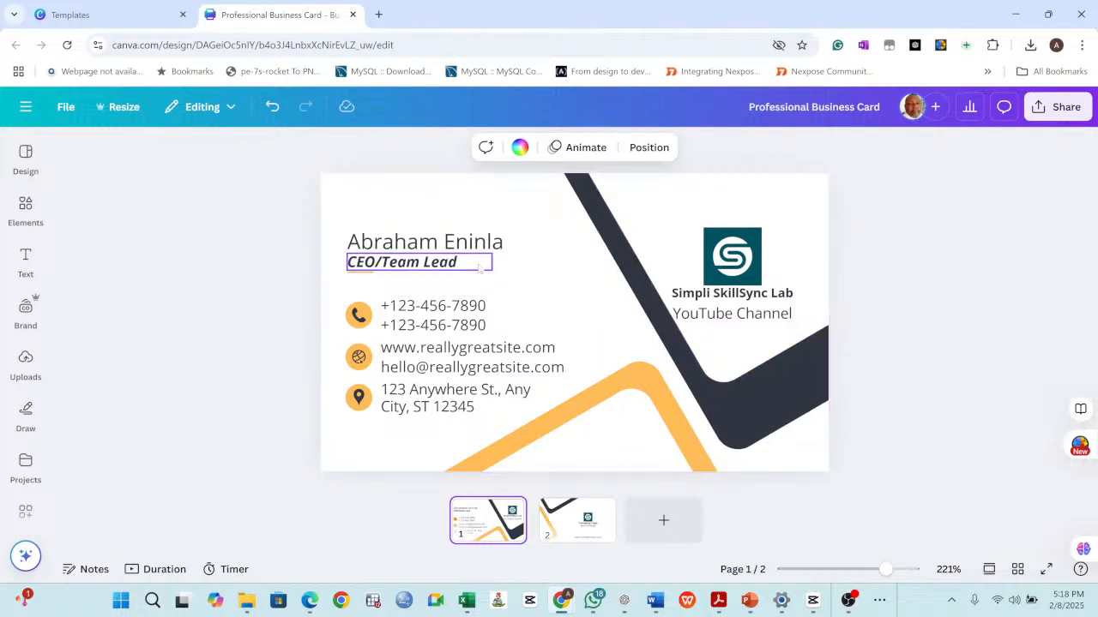
# Try the logo's teal photo colors on the dark angled shape on the card's front and apply the darkest teal.
pyautogui.click(756, 391)
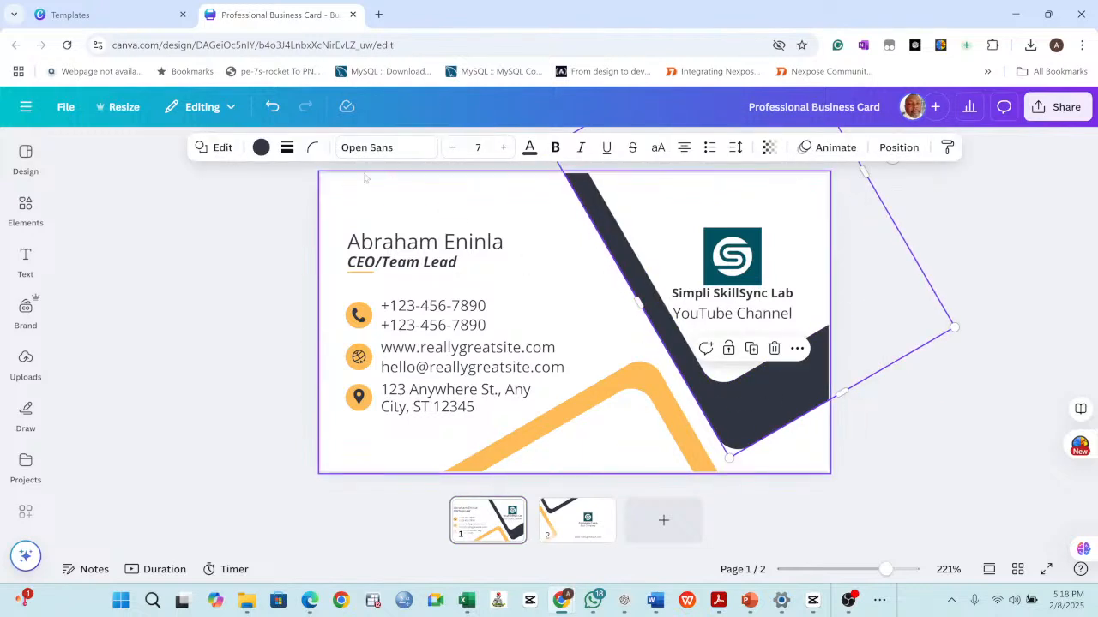
pyautogui.click(758, 394)
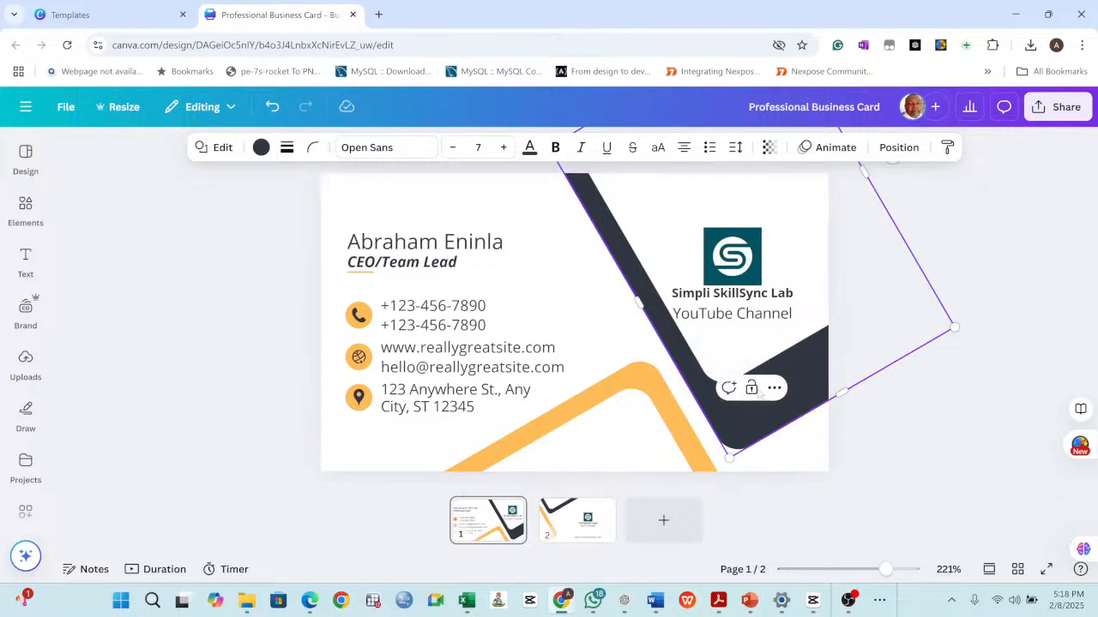
pyautogui.click(261, 147)
pyautogui.scroll(-2, 156, 442)
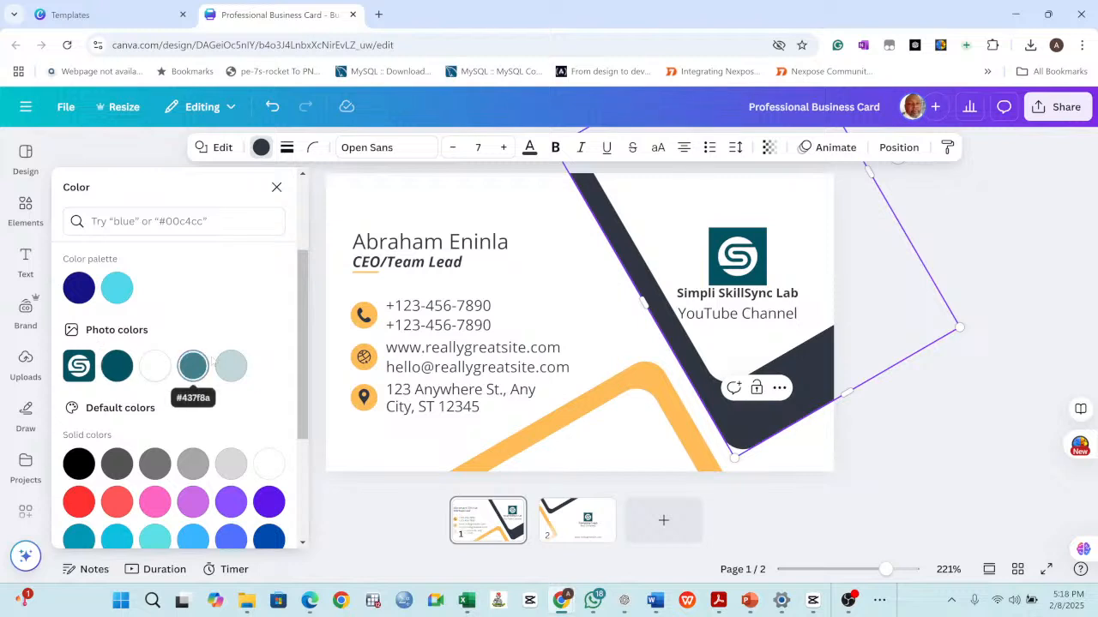
pyautogui.click(198, 366)
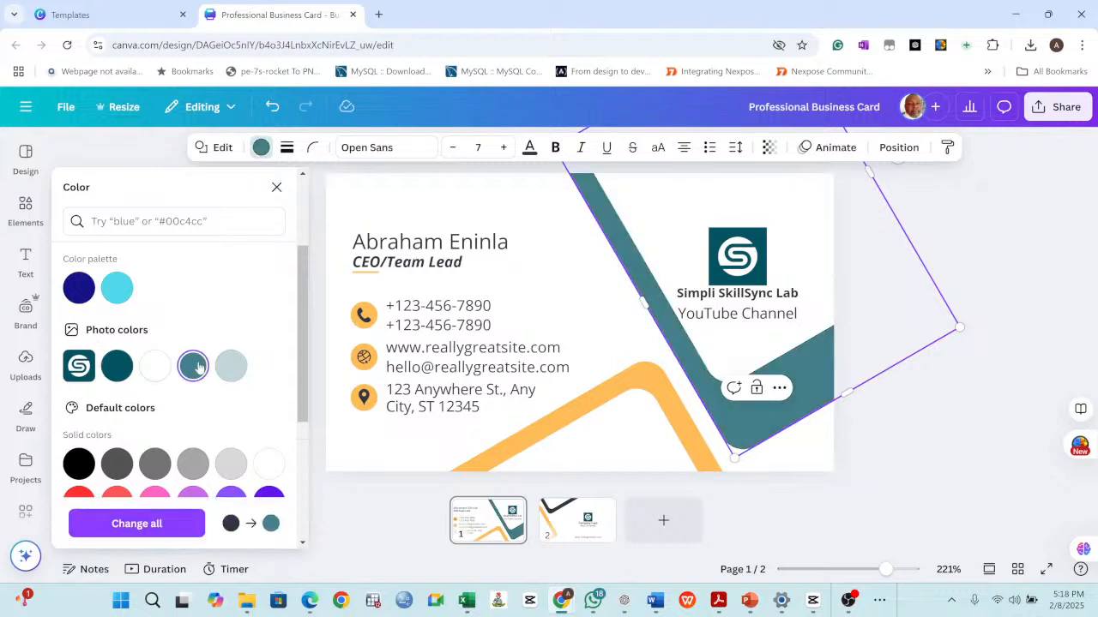
pyautogui.click(117, 367)
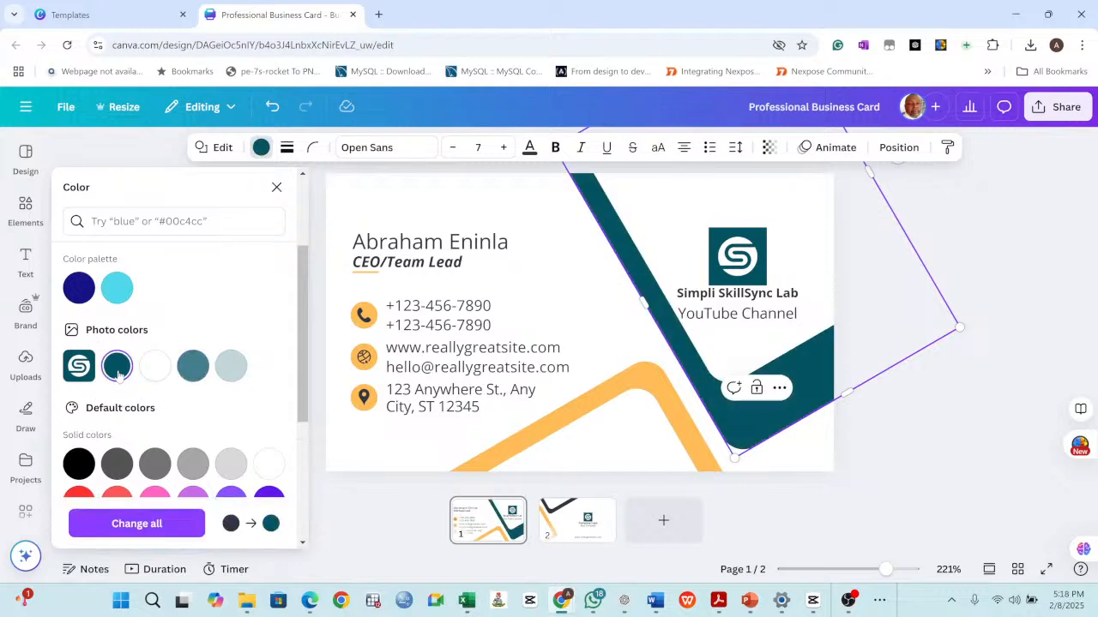
pyautogui.click(197, 371)
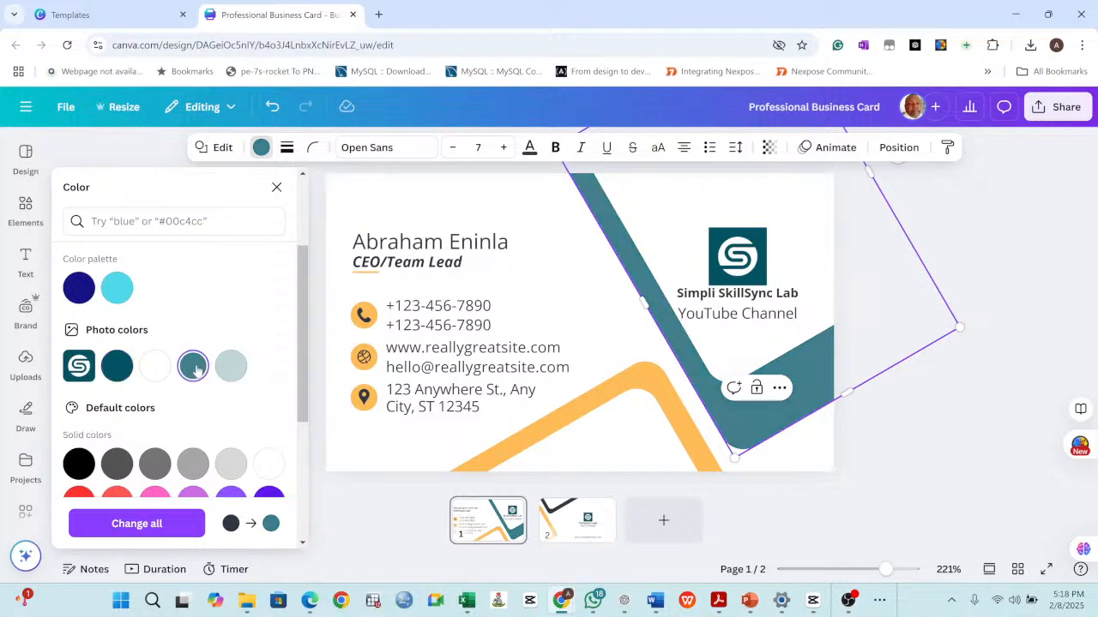
pyautogui.click(231, 366)
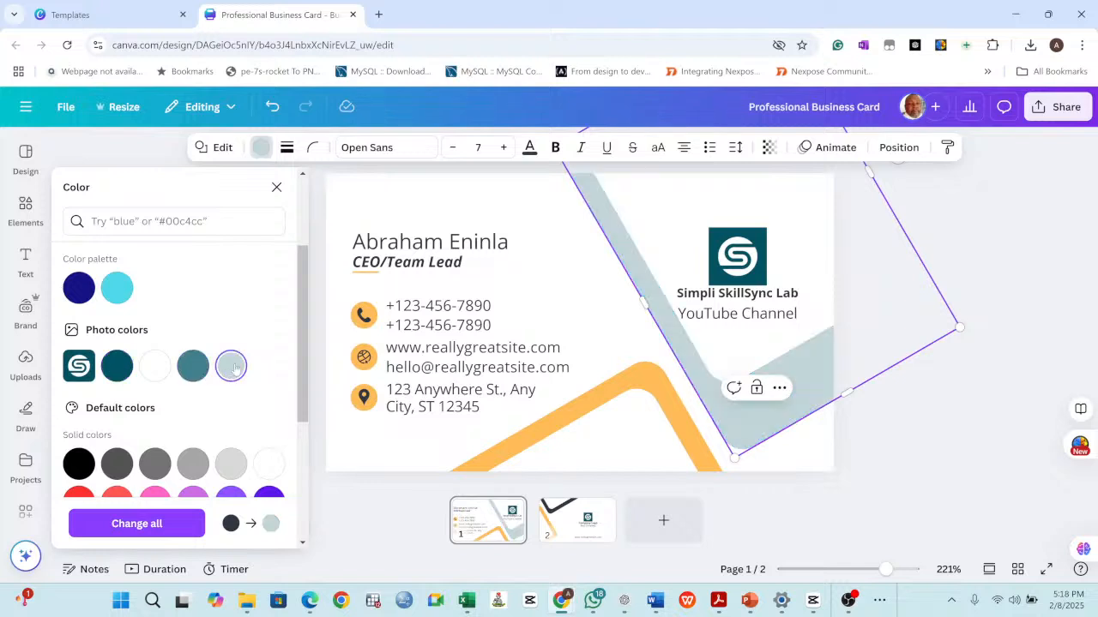
pyautogui.click(118, 366)
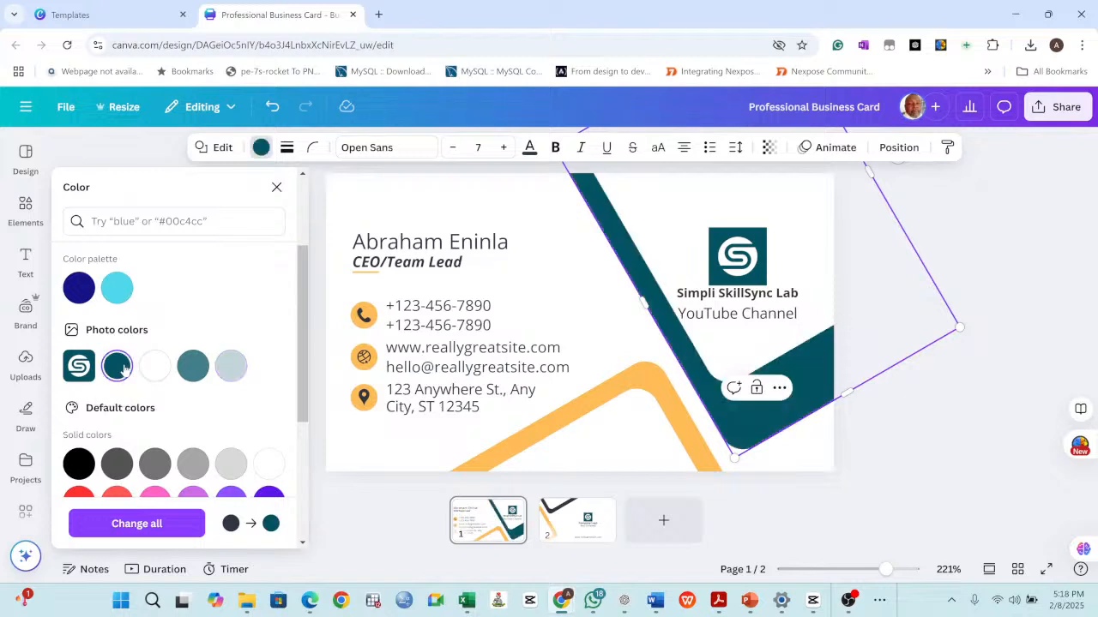
pyautogui.click(946, 426)
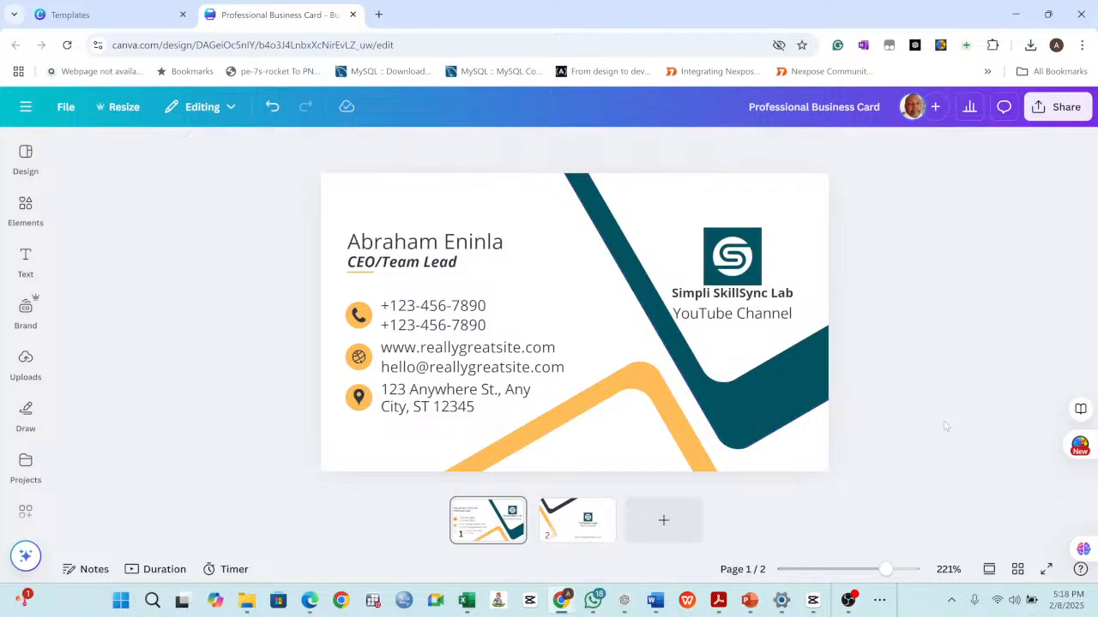
# Recolor the dark teal angled shape on the card's front with the medium teal photo color #437f8a.
pyautogui.click(798, 391)
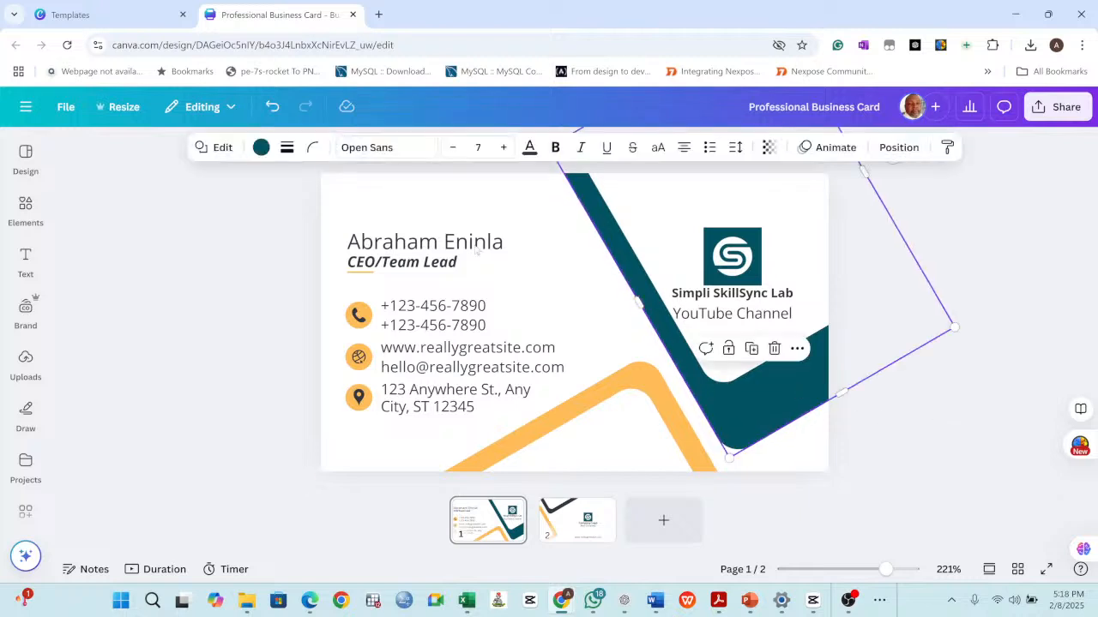
pyautogui.click(262, 147)
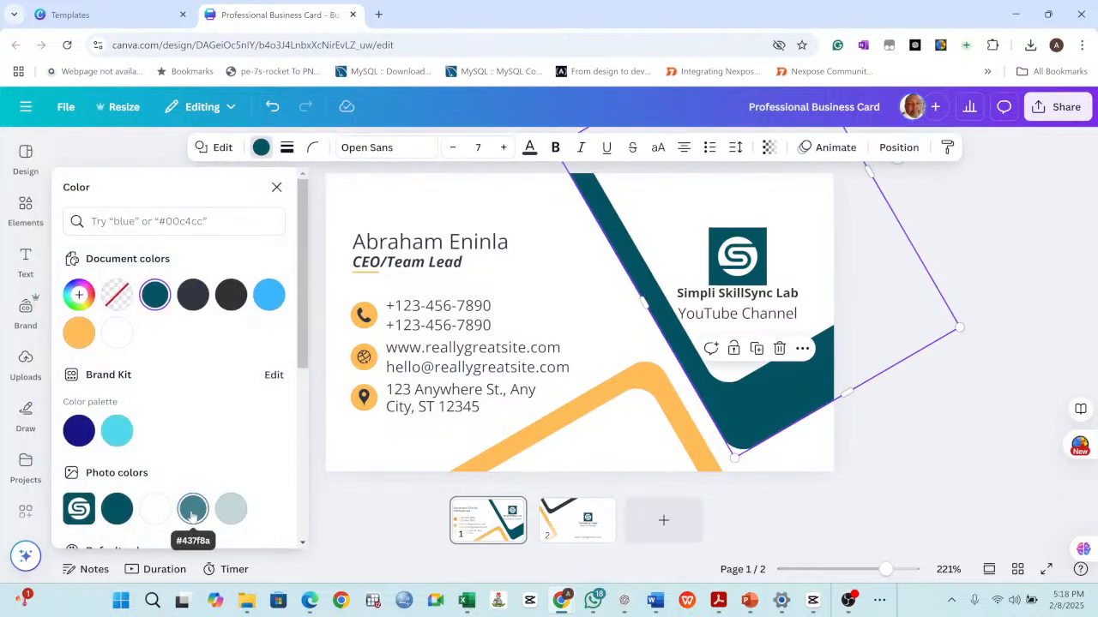
pyautogui.click(192, 510)
pyautogui.click(945, 420)
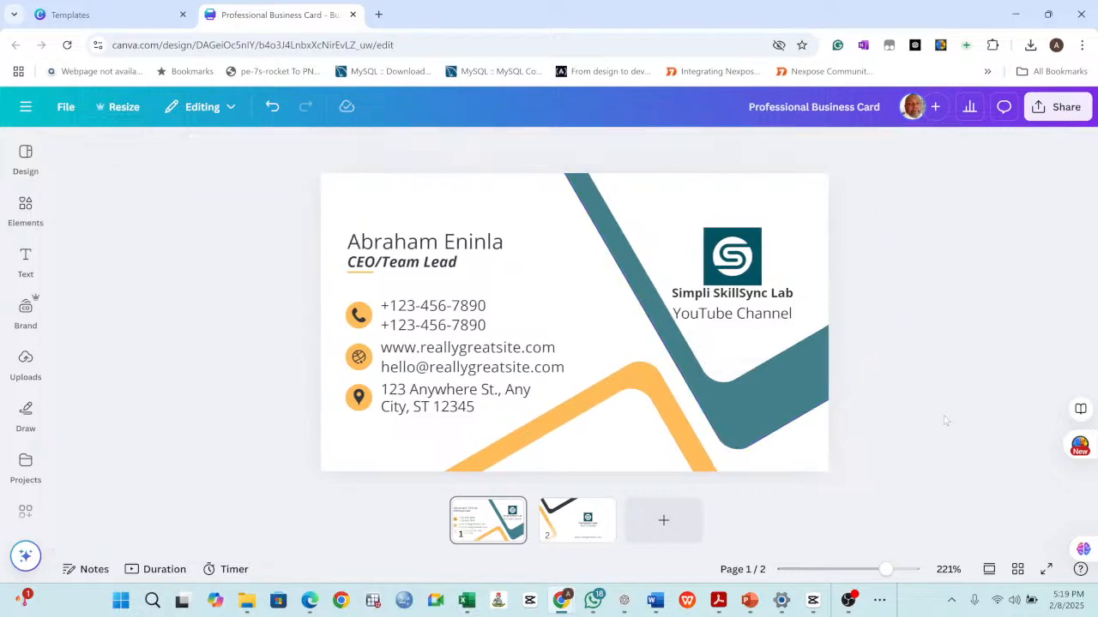
# Recolor the orange angled shape on the card's front with the palest teal photo color from the logo.
pyautogui.click(653, 377)
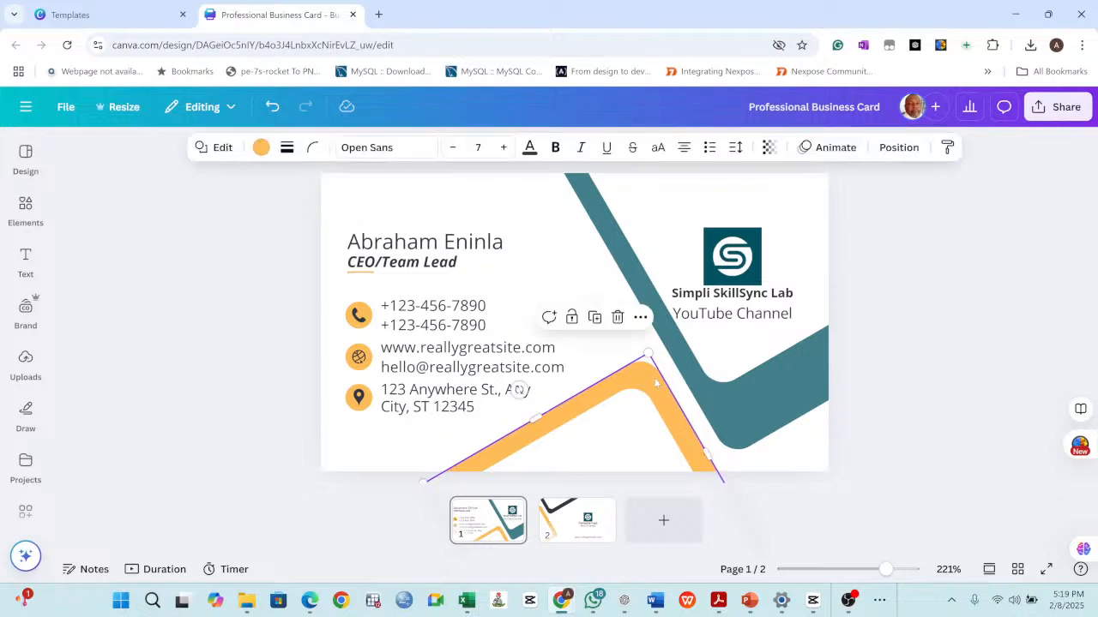
pyautogui.click(261, 147)
pyautogui.scroll(-2, 146, 474)
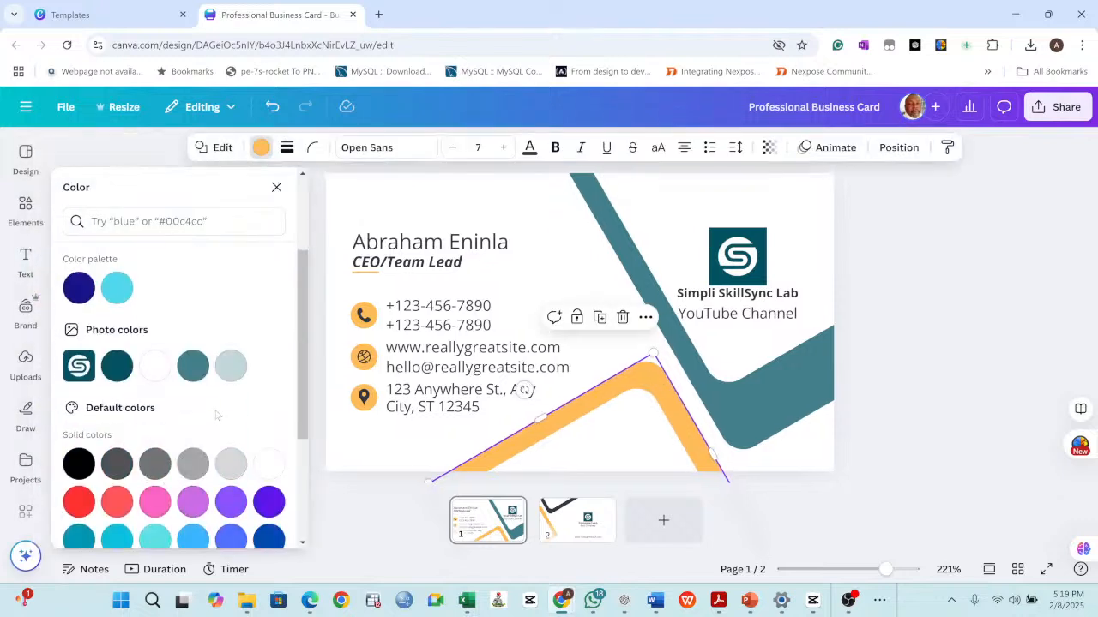
pyautogui.click(231, 366)
pyautogui.click(894, 311)
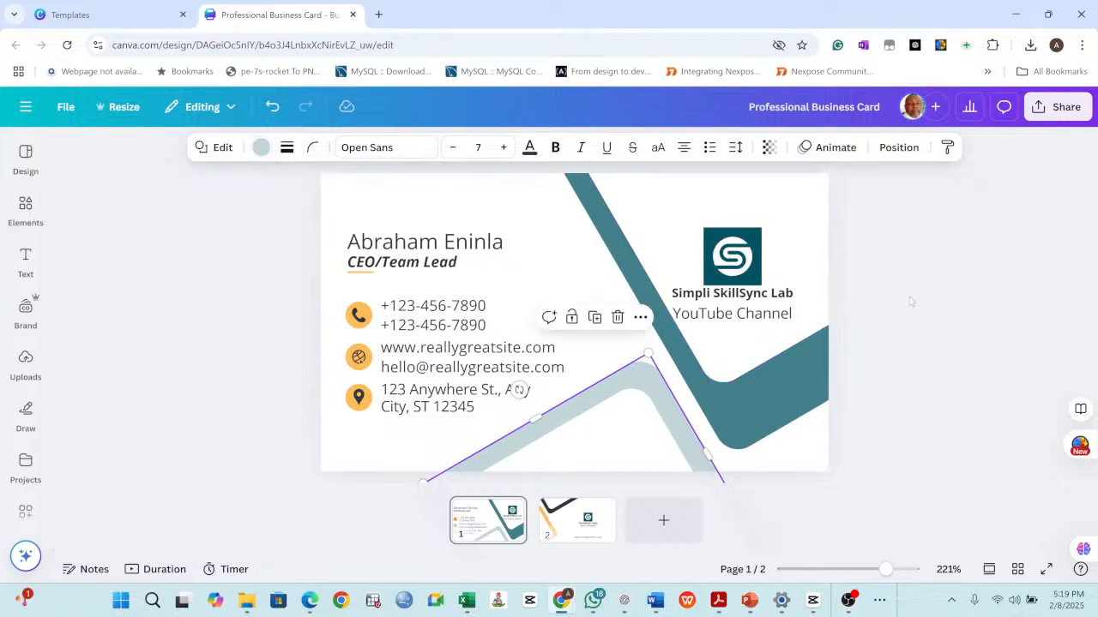
pyautogui.click(911, 303)
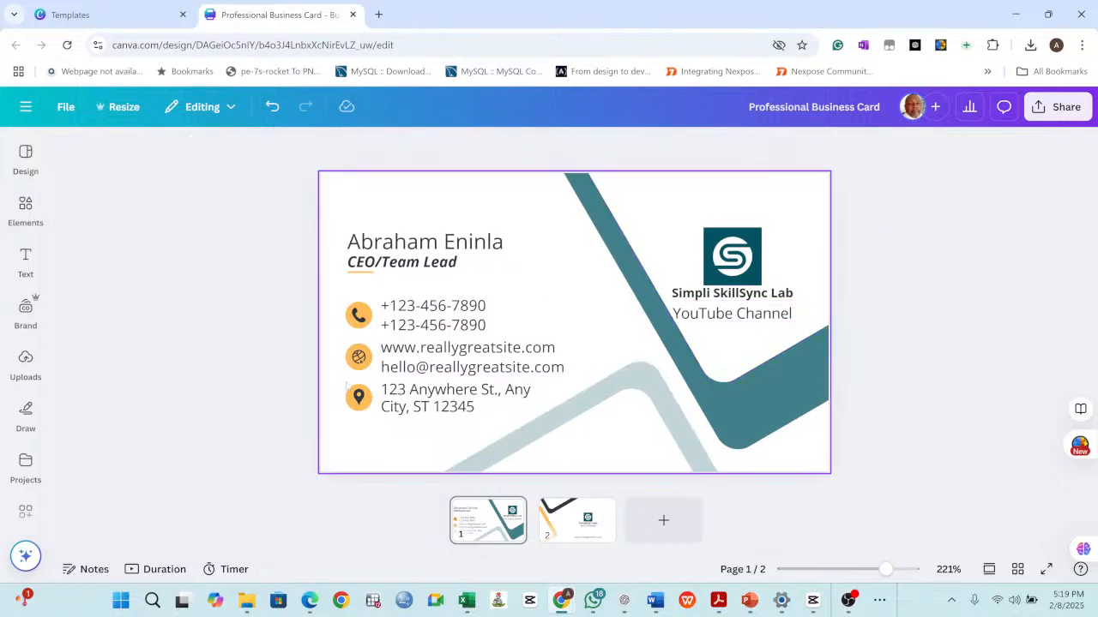
# Try the darkest teal on the orange circle behind the phone icon and apply the palest teal photo color.
pyautogui.click(357, 324)
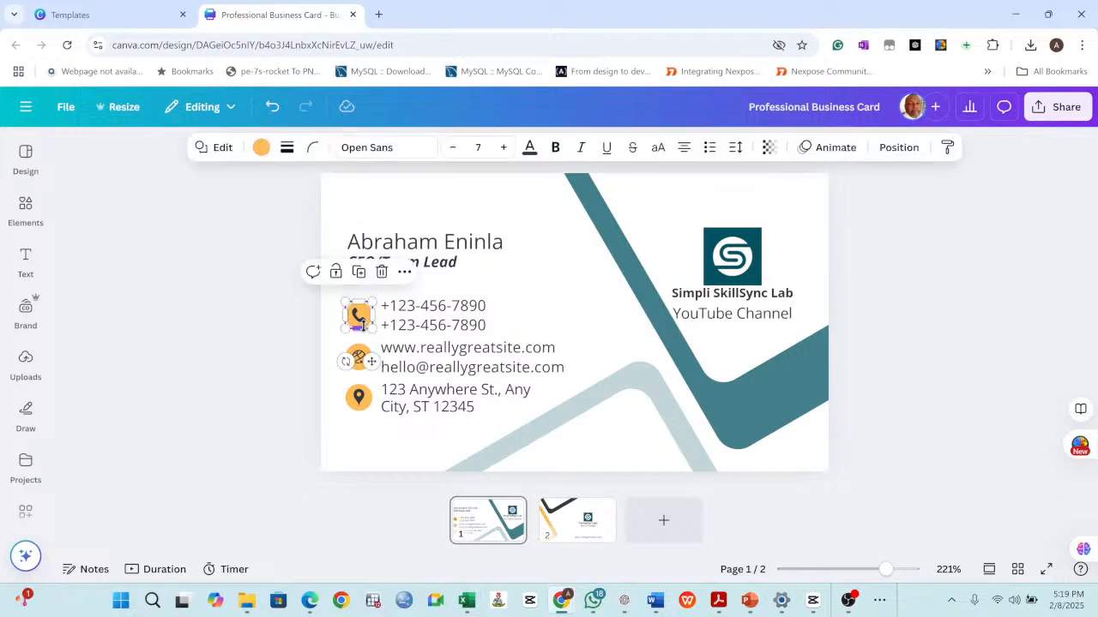
pyautogui.click(262, 148)
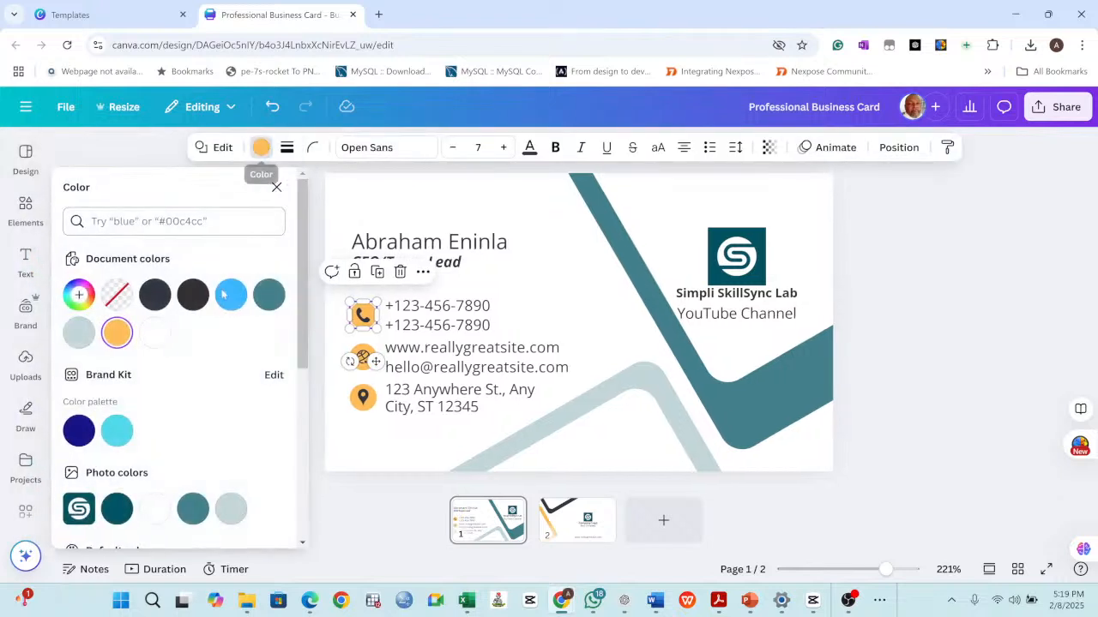
pyautogui.click(126, 512)
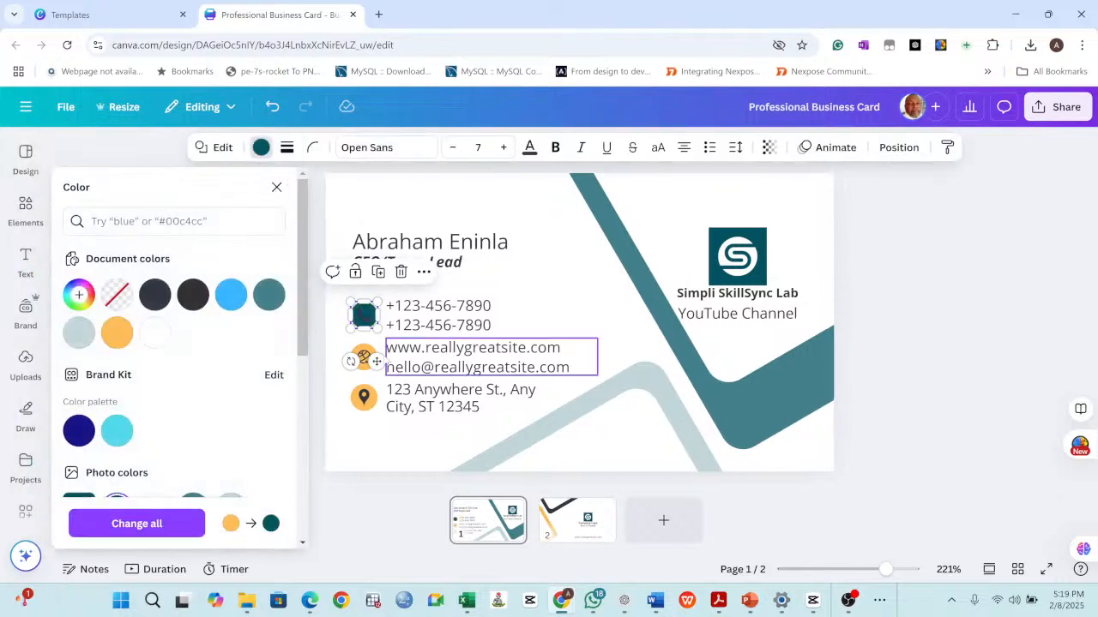
pyautogui.scroll(-3, 240, 448)
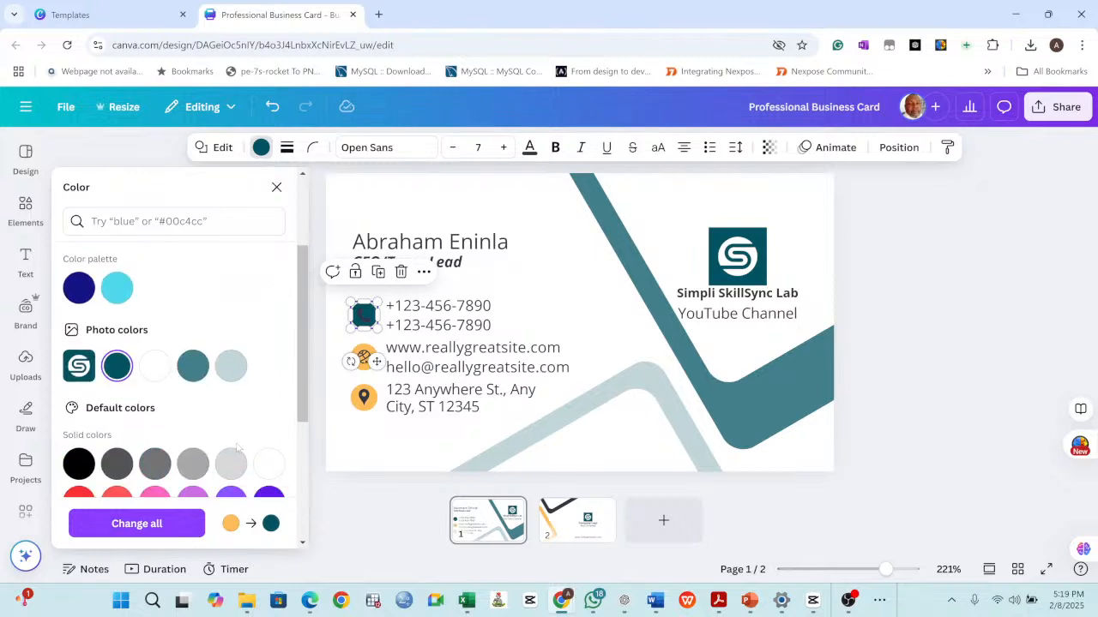
pyautogui.click(230, 366)
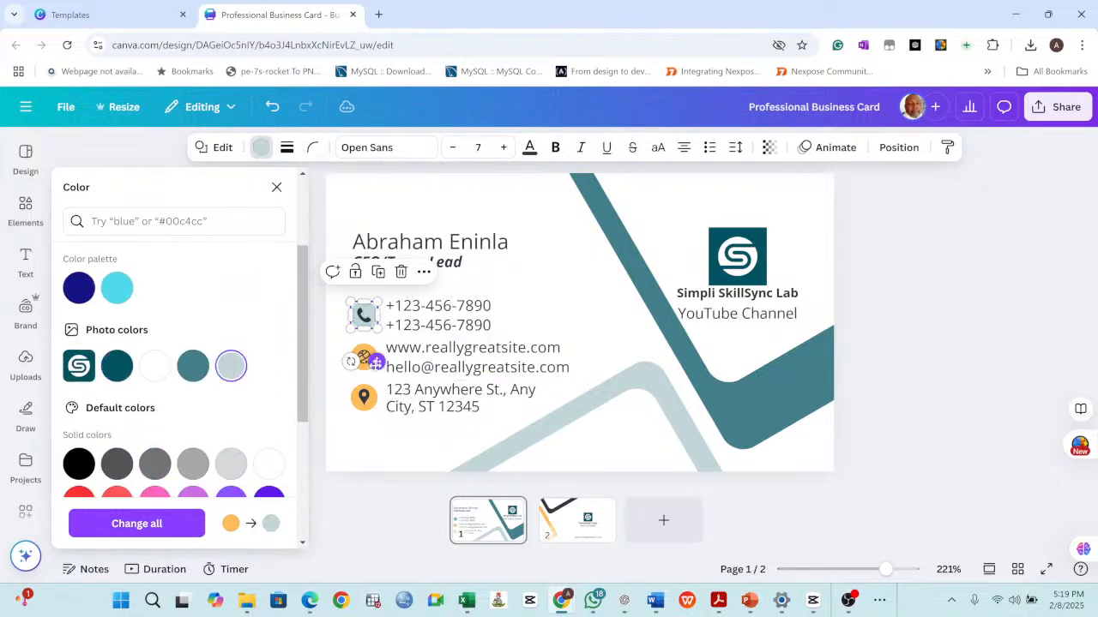
# Try the palest teal photo color on the globe symbol beside the web address.
pyautogui.click(364, 396)
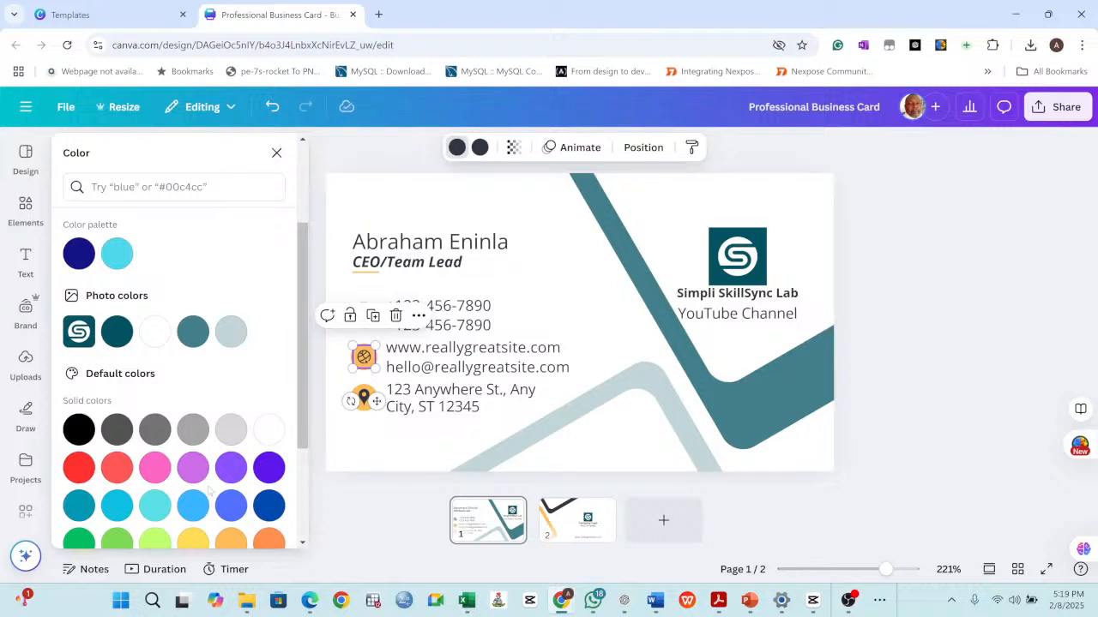
pyautogui.click(228, 341)
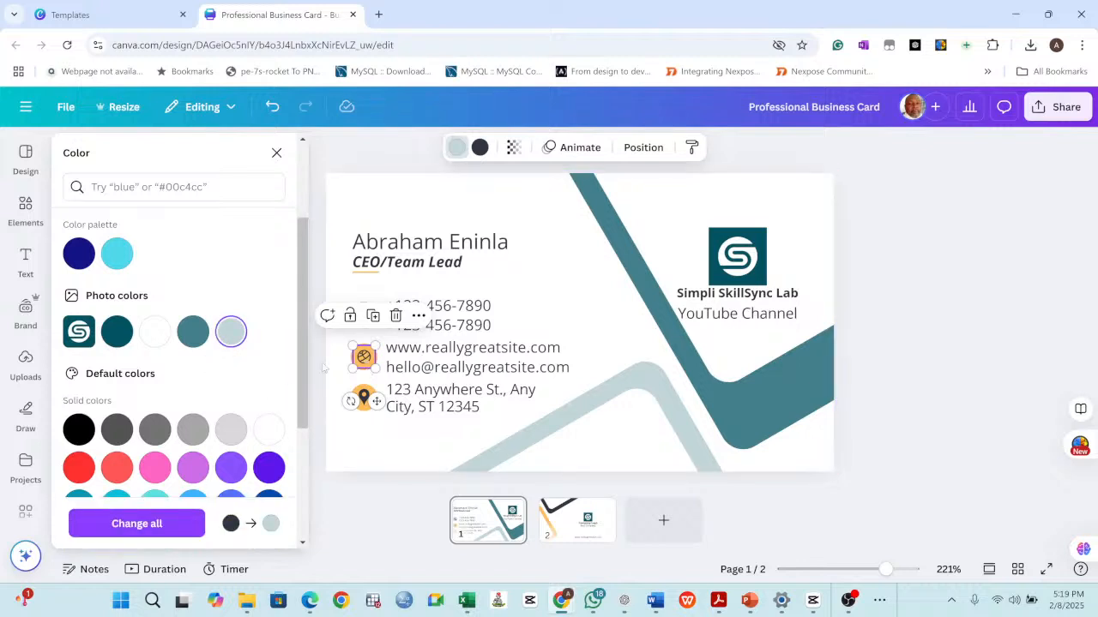
pyautogui.press('Escape')
pyautogui.click(258, 431)
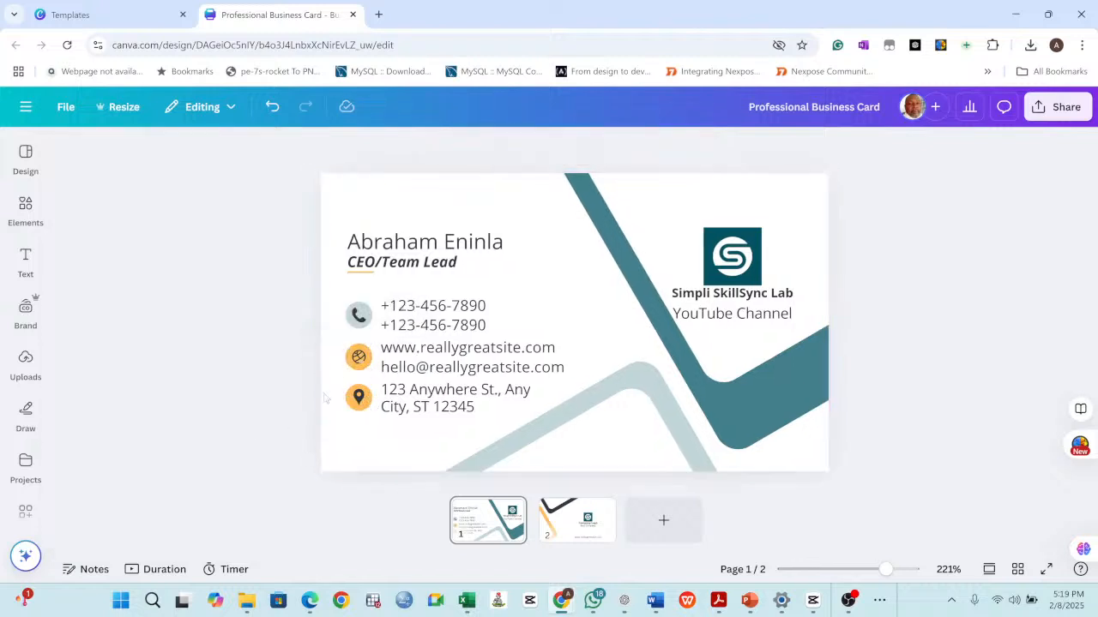
# Recolor the orange circles behind the globe and location pin icons with the palest teal photo color.
pyautogui.click(367, 367)
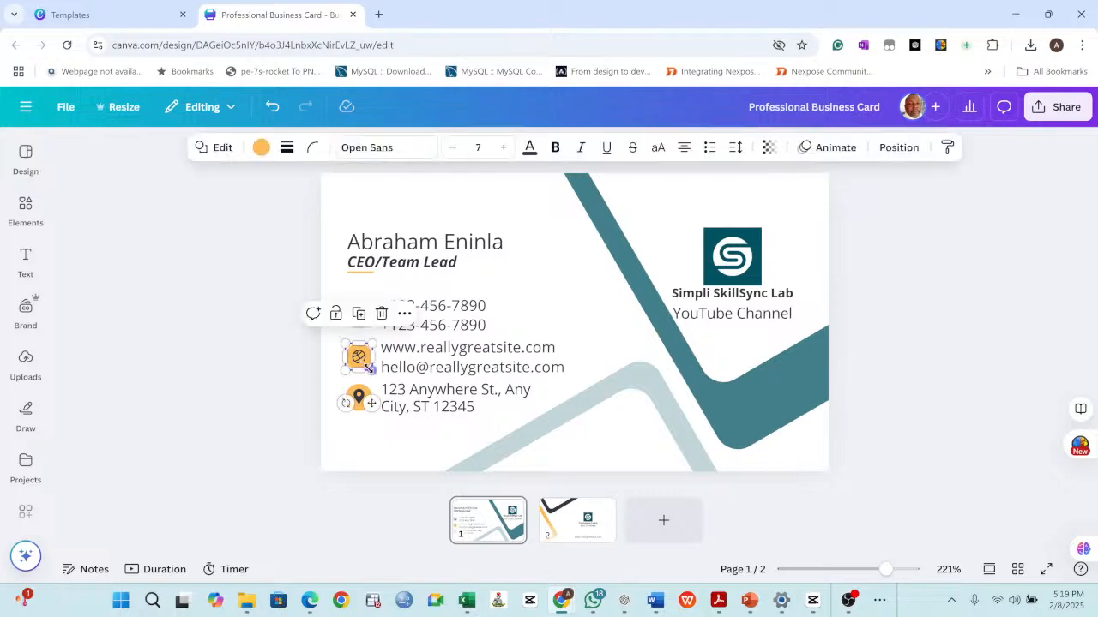
pyautogui.click(257, 152)
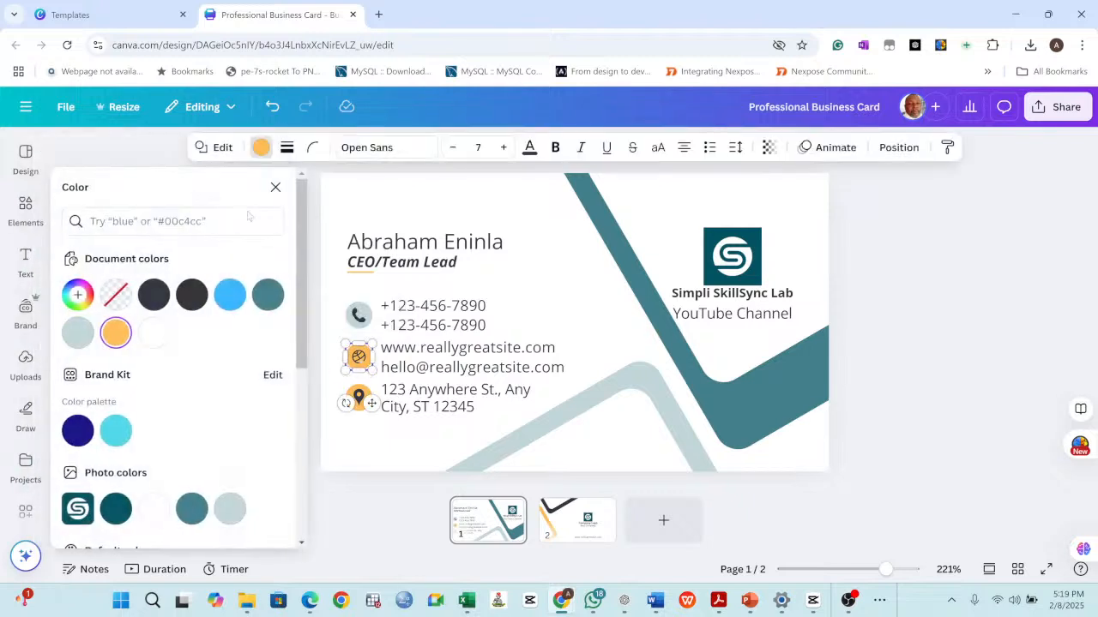
pyautogui.click(238, 509)
pyautogui.click(359, 421)
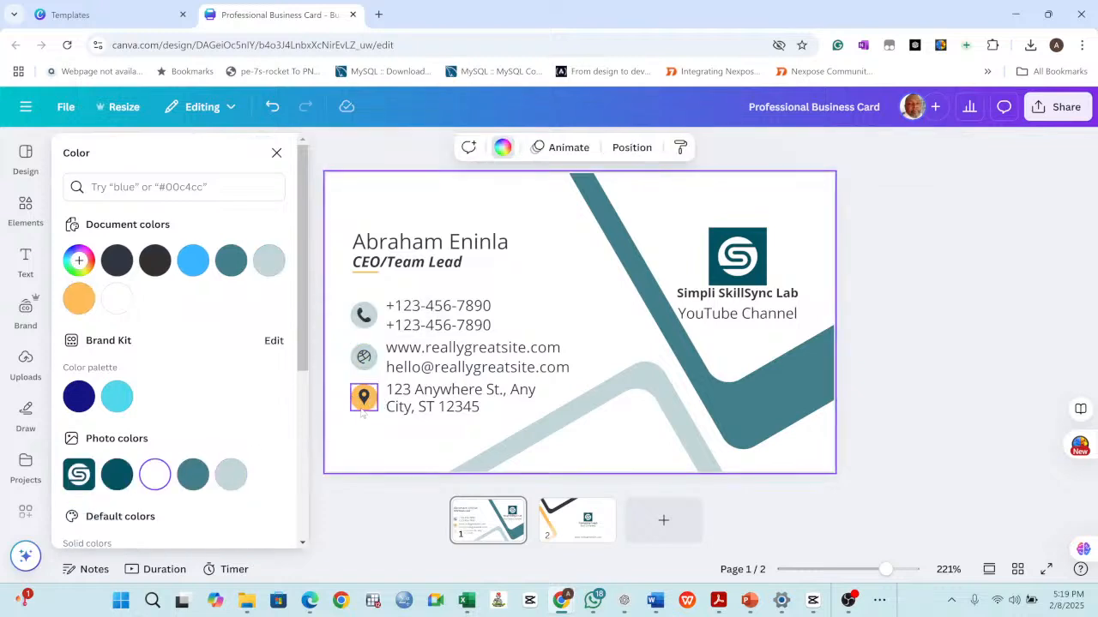
pyautogui.click(364, 410)
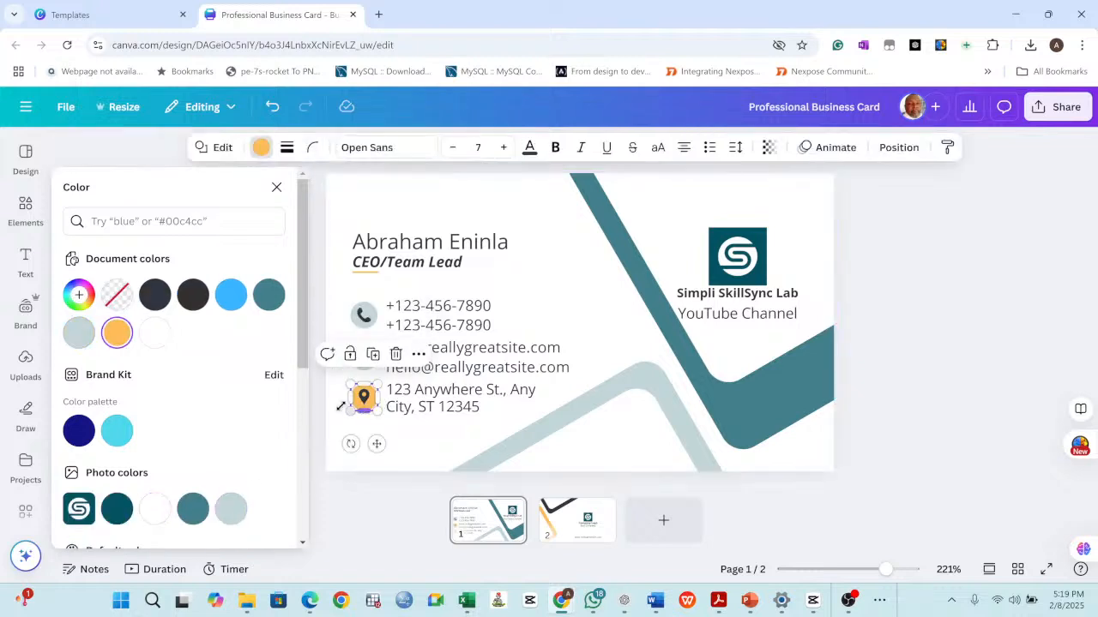
pyautogui.click(231, 509)
pyautogui.press('Escape')
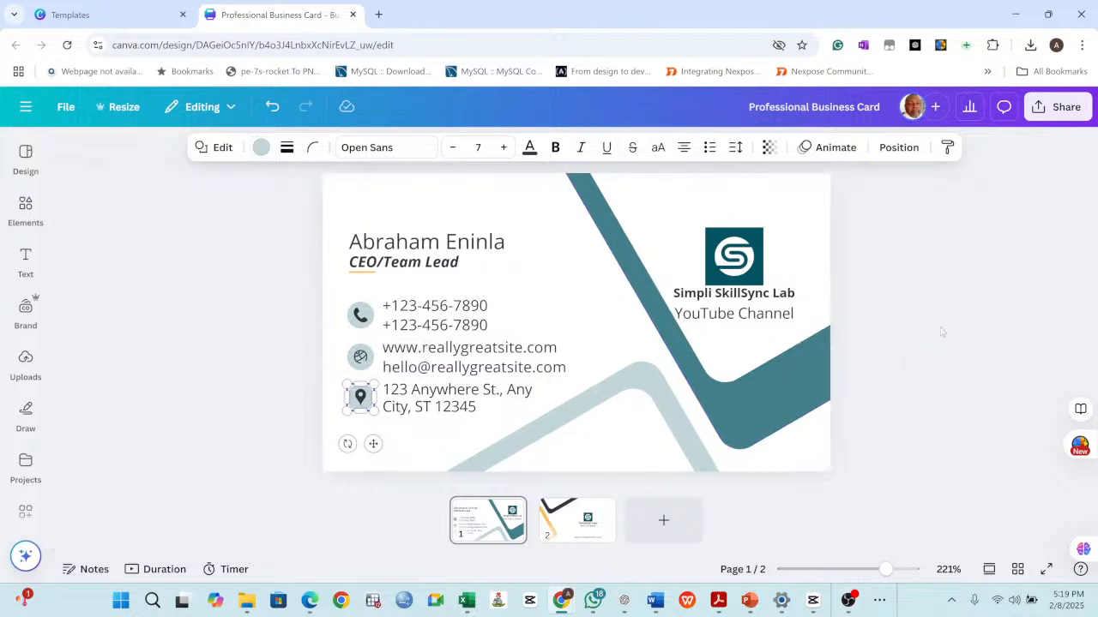
# Move the S logo on the card's front slightly up to leave a gap above "Simpli SkillSync Lab".
pyautogui.click(751, 257)
pyautogui.moveTo(750, 257); pyautogui.dragTo(746, 250)
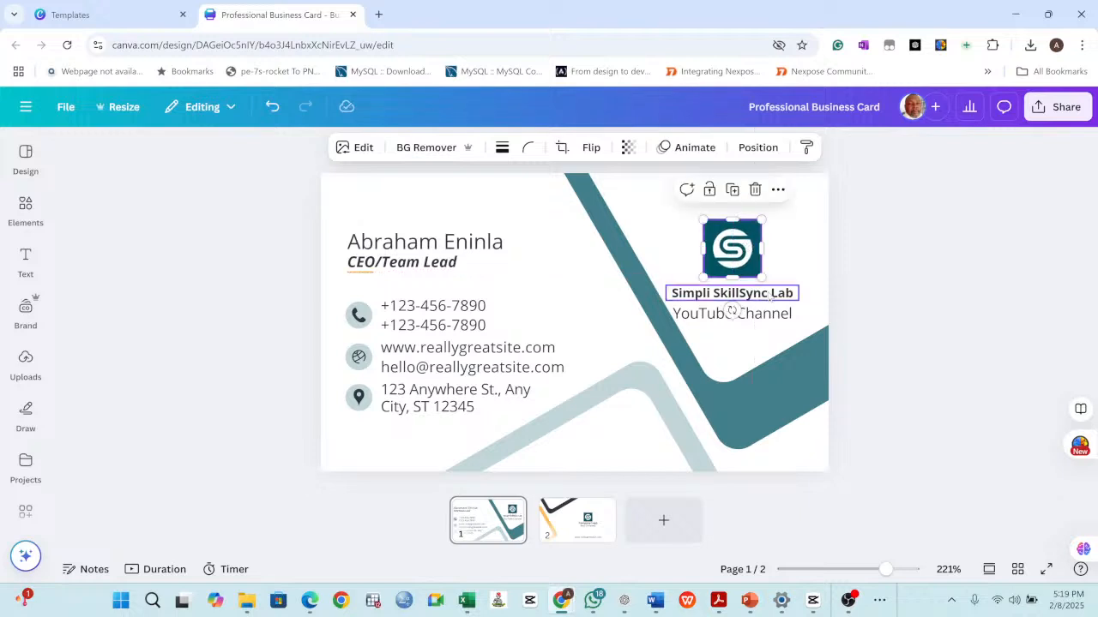
pyautogui.click(770, 295)
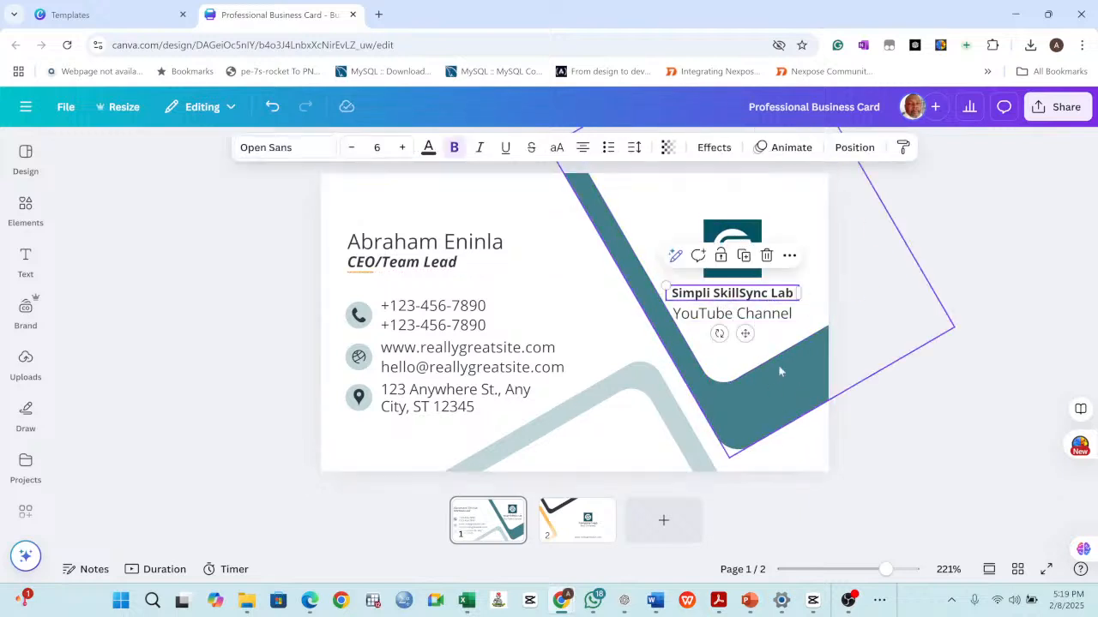
pyautogui.click(952, 278)
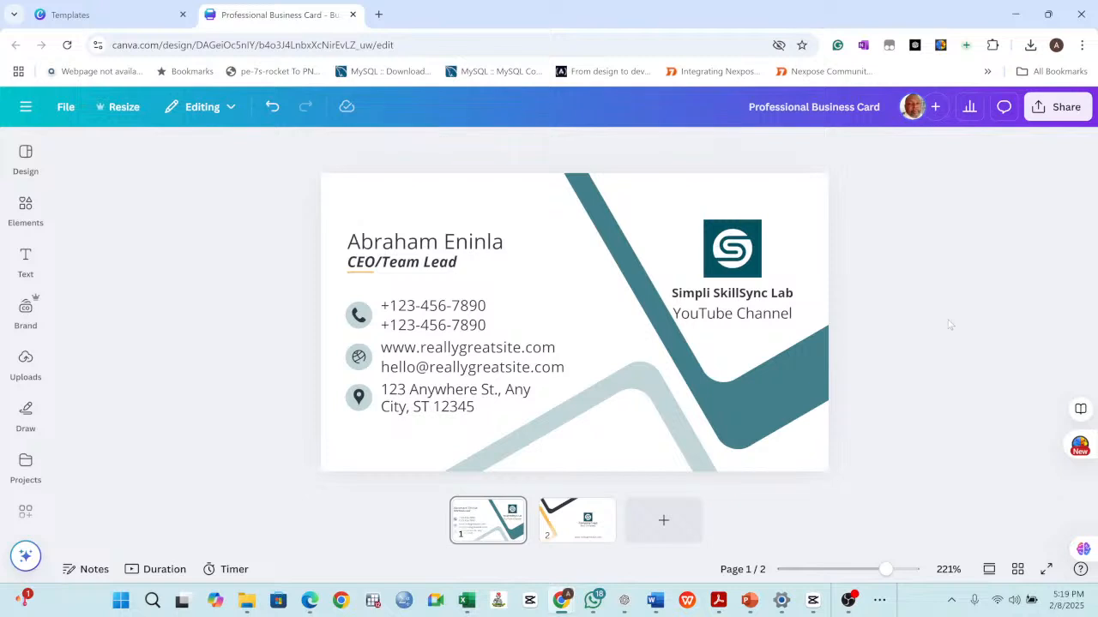
# Leave the business card for the Canva home page and search for "Instagram Post".
pyautogui.click(564, 511)
pyautogui.click(25, 107)
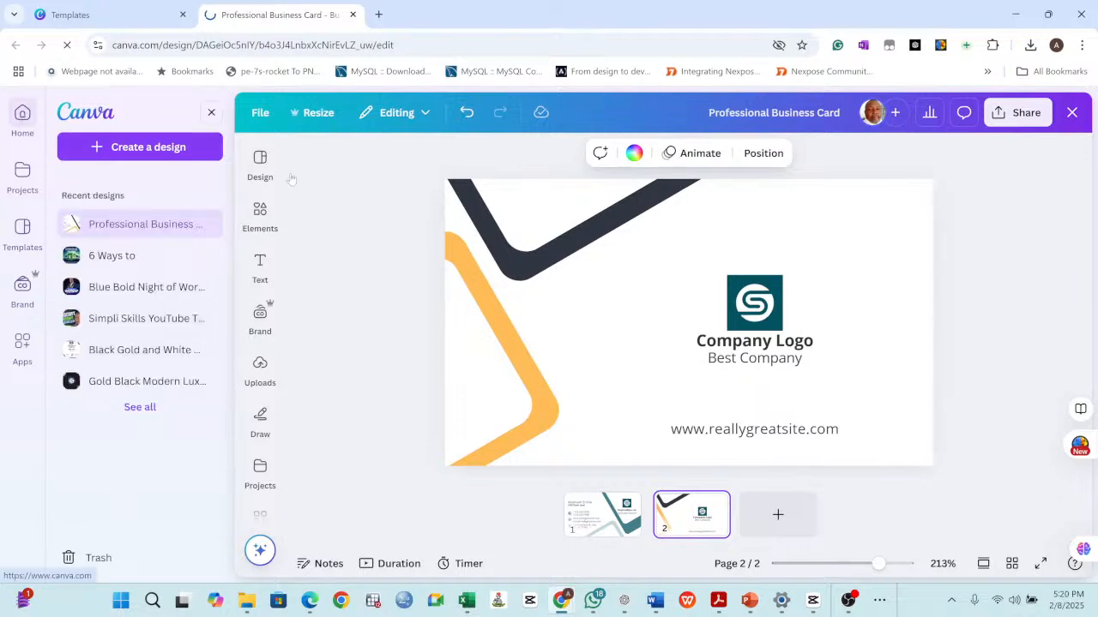
pyautogui.click(152, 146)
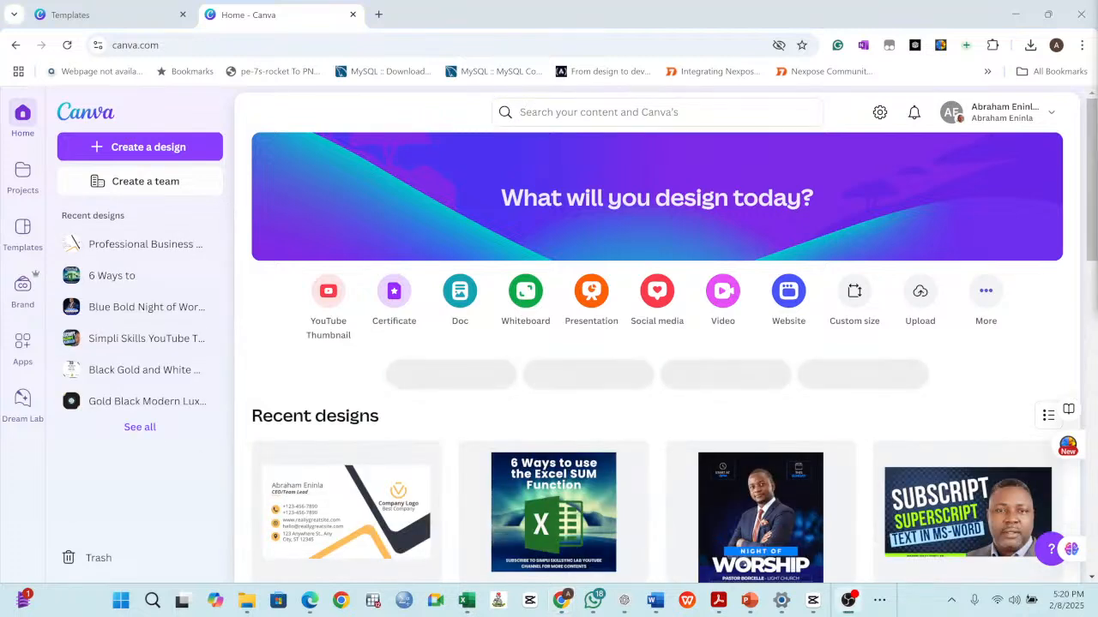
pyautogui.click(659, 111)
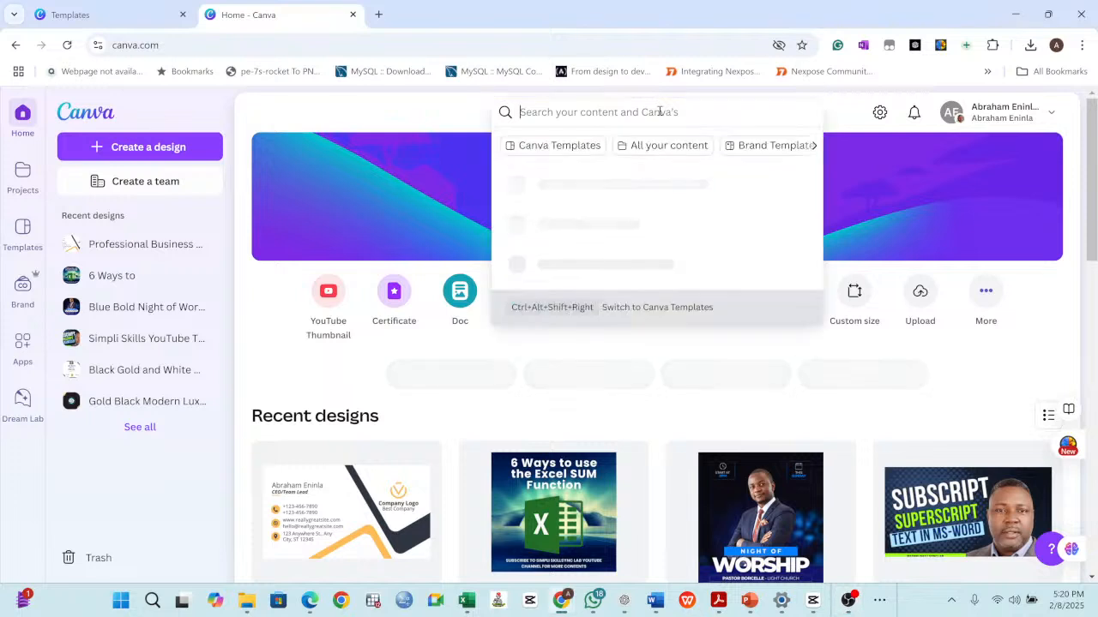
pyautogui.write('lnstagr')
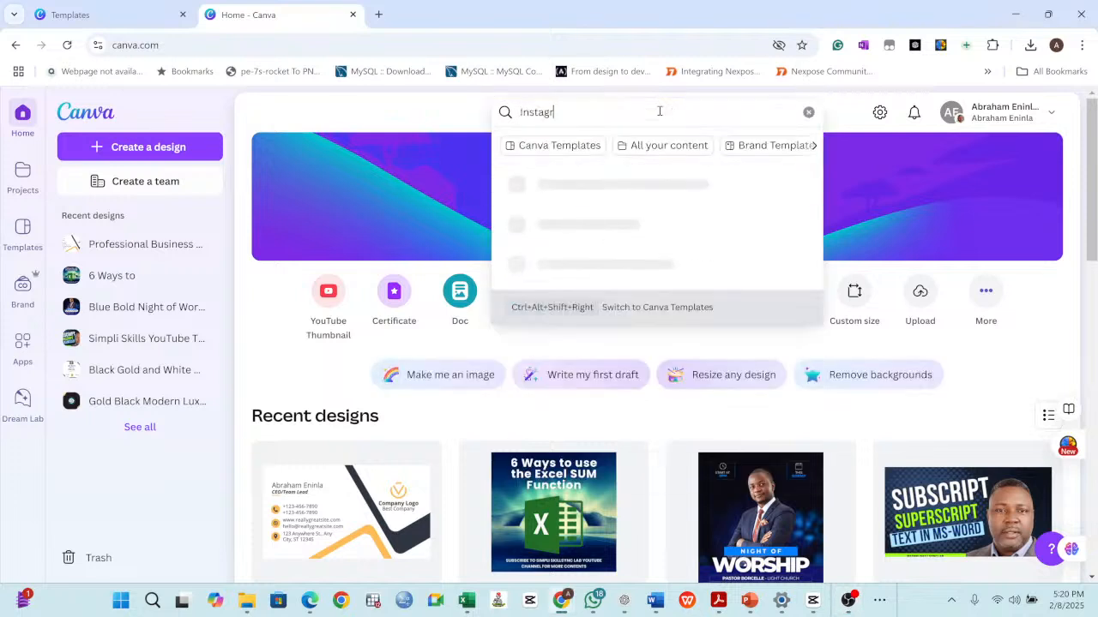
pyautogui.write('am Post')
pyautogui.press('Return')
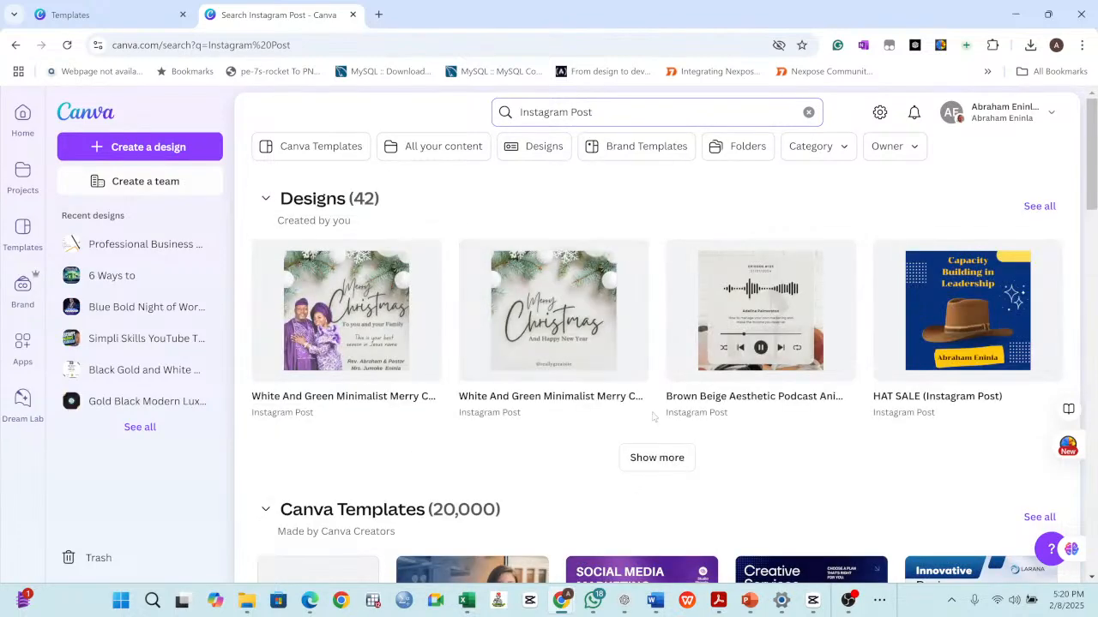
# Browse the Instagram Post templates and preview the "Modern Business Conference Instagram Post" template.
pyautogui.scroll(-5, 653, 417)
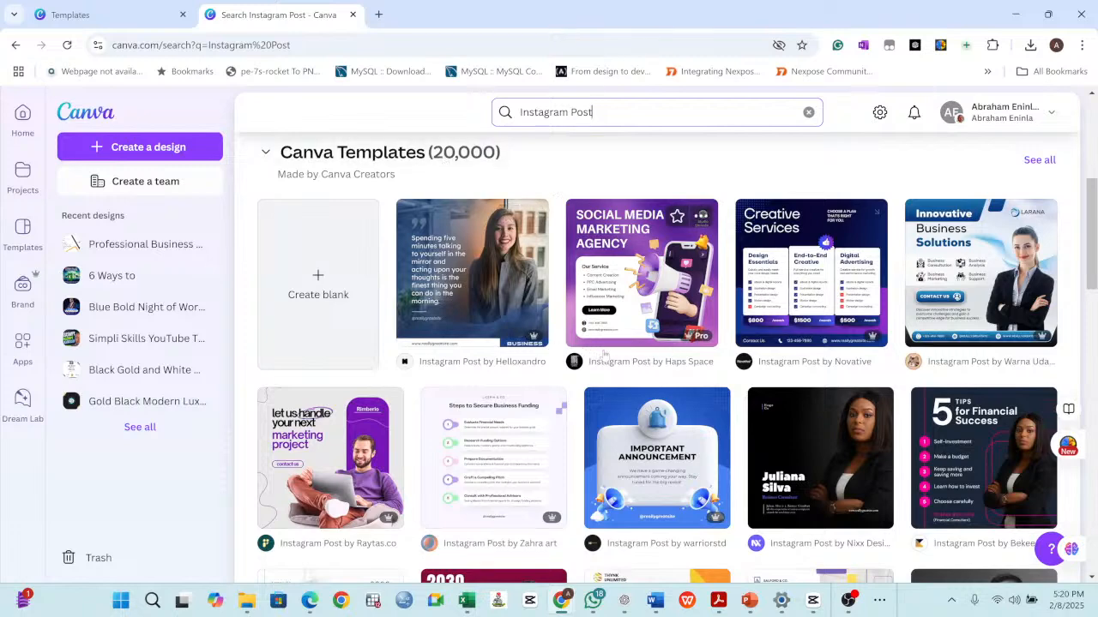
pyautogui.scroll(-2, 590, 393)
pyautogui.scroll(-1, 486, 372)
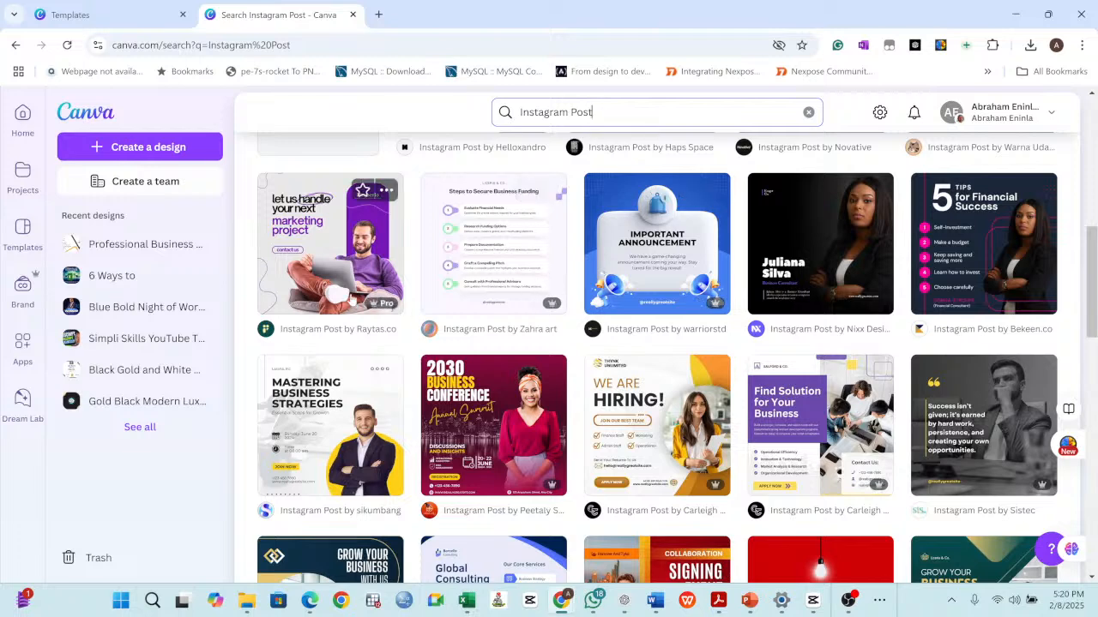
pyautogui.click(486, 445)
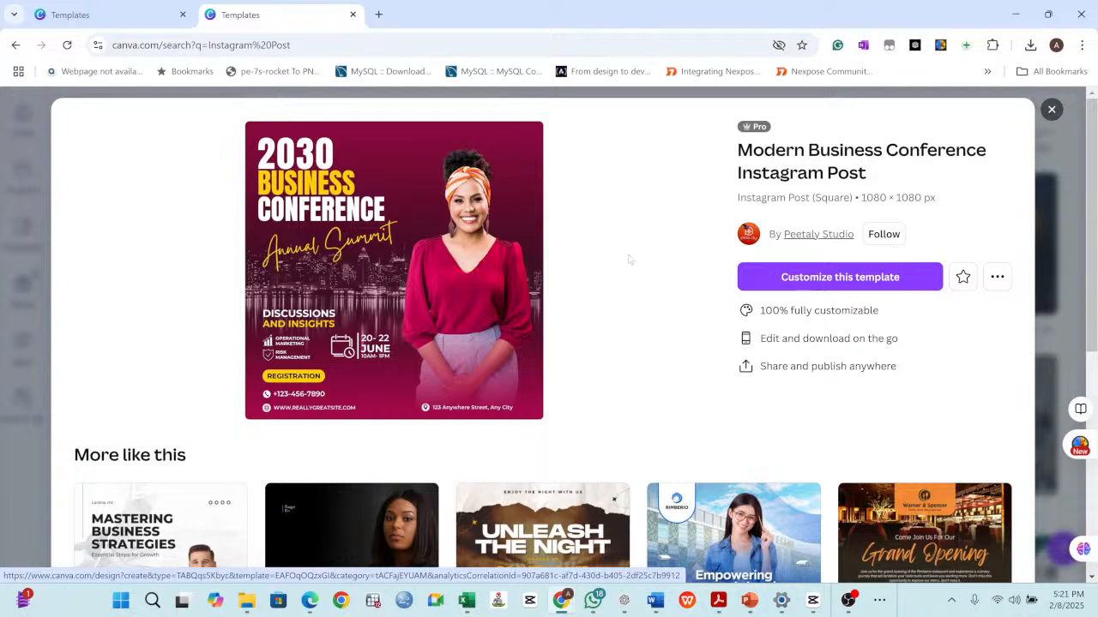
pyautogui.click(1052, 111)
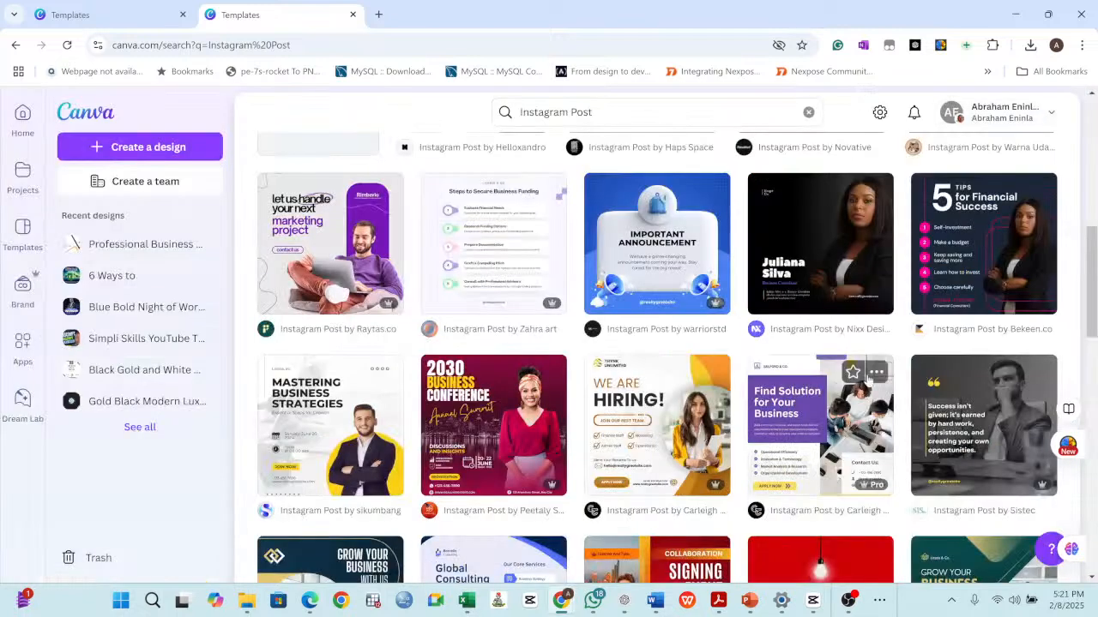
# Open the "Navy Blue and Pink Modern Tips for Financial Success Instagram Post" template for customization.
pyautogui.click(1020, 256)
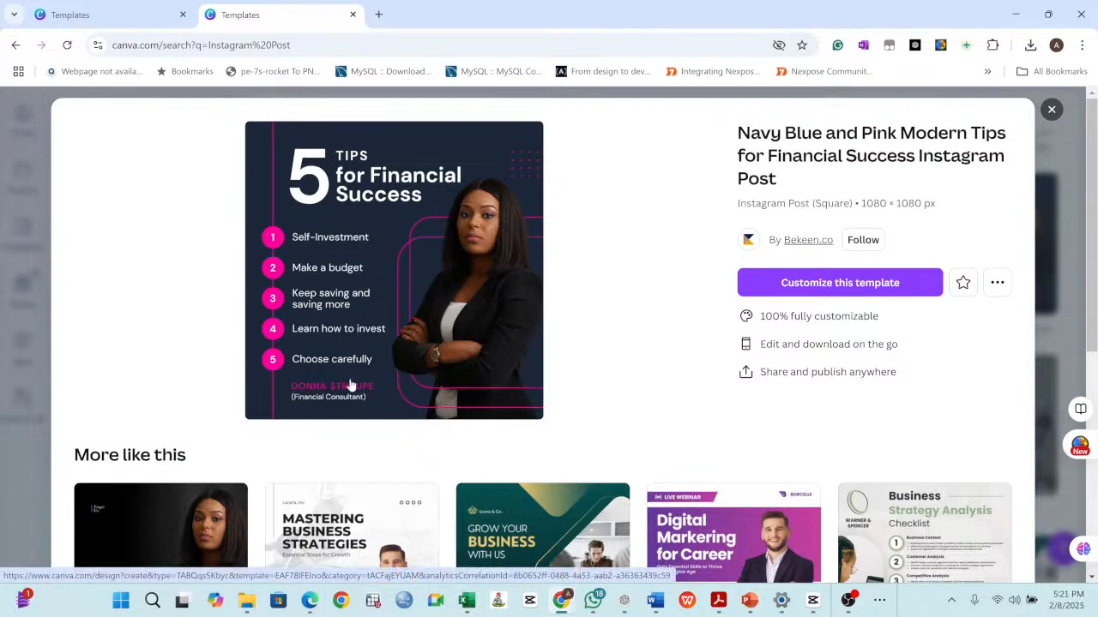
pyautogui.click(868, 284)
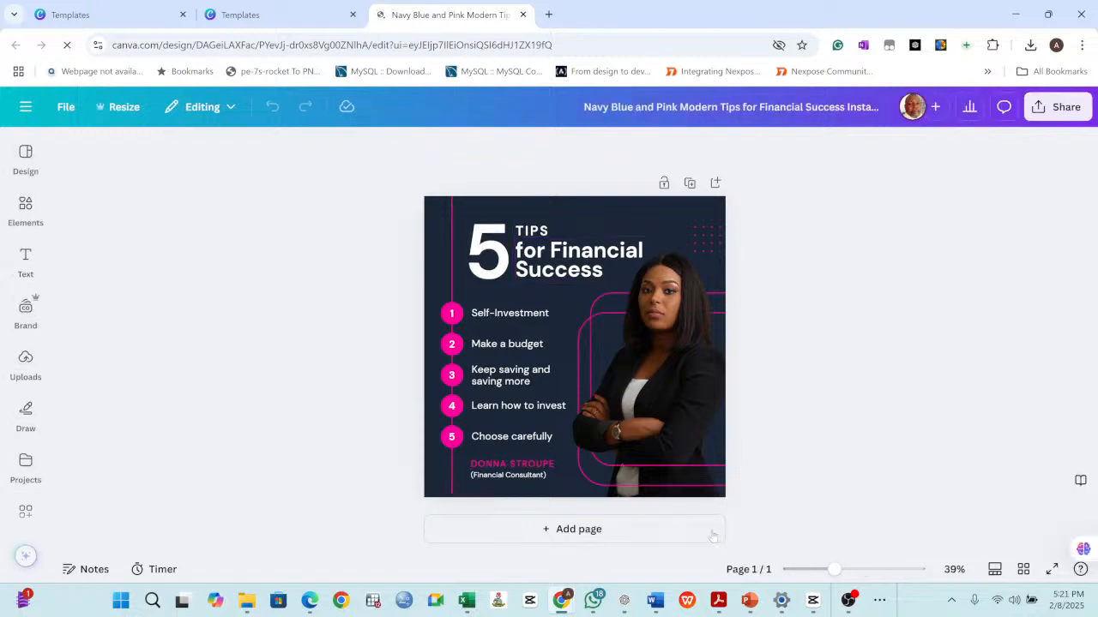
pyautogui.click(849, 570)
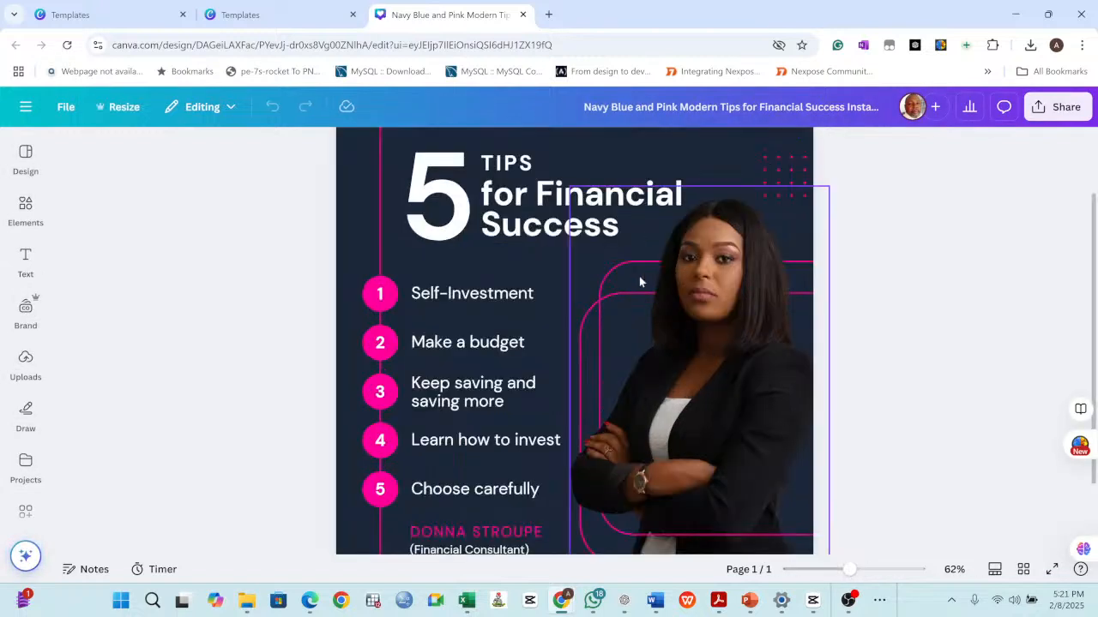
# Examine the editable text of the five tips, from "Self-Investment" to "Choose carefully".
pyautogui.click(422, 300)
pyautogui.keyDown('shift'); pyautogui.click(466, 347); pyautogui.keyUp('shift')
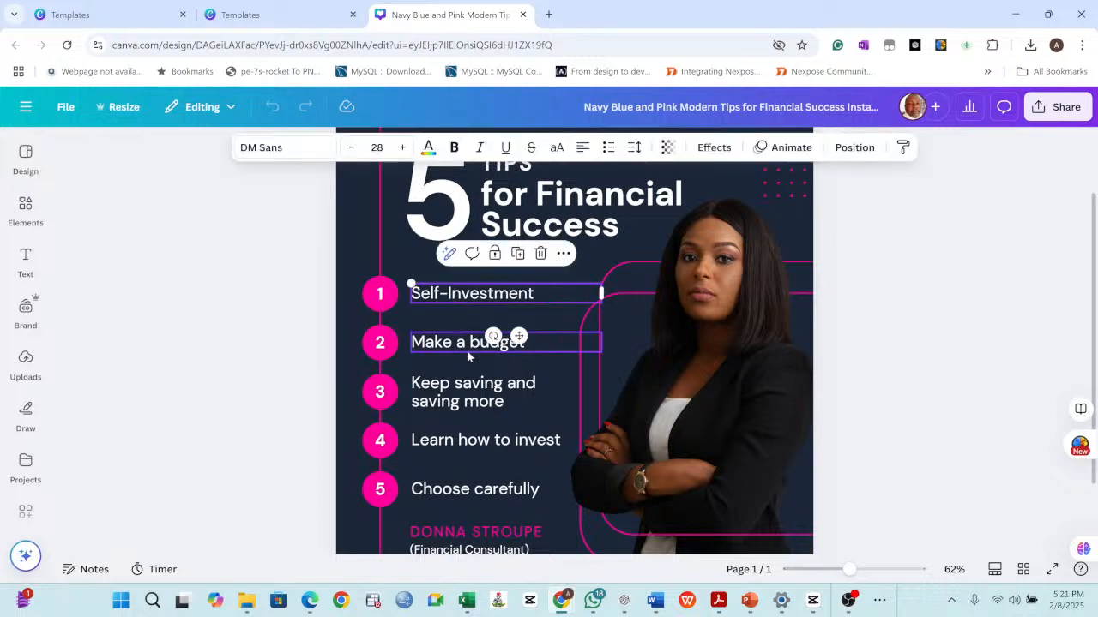
pyautogui.click(462, 343)
pyautogui.click(461, 343)
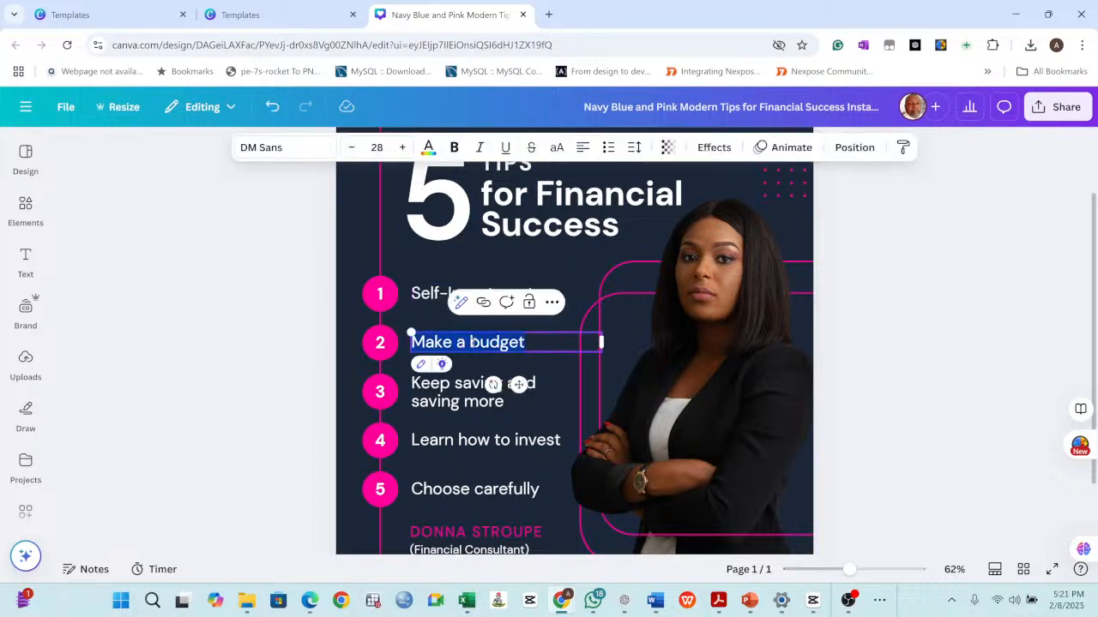
pyautogui.click(463, 390)
pyautogui.click(464, 391)
pyautogui.doubleClick(455, 442)
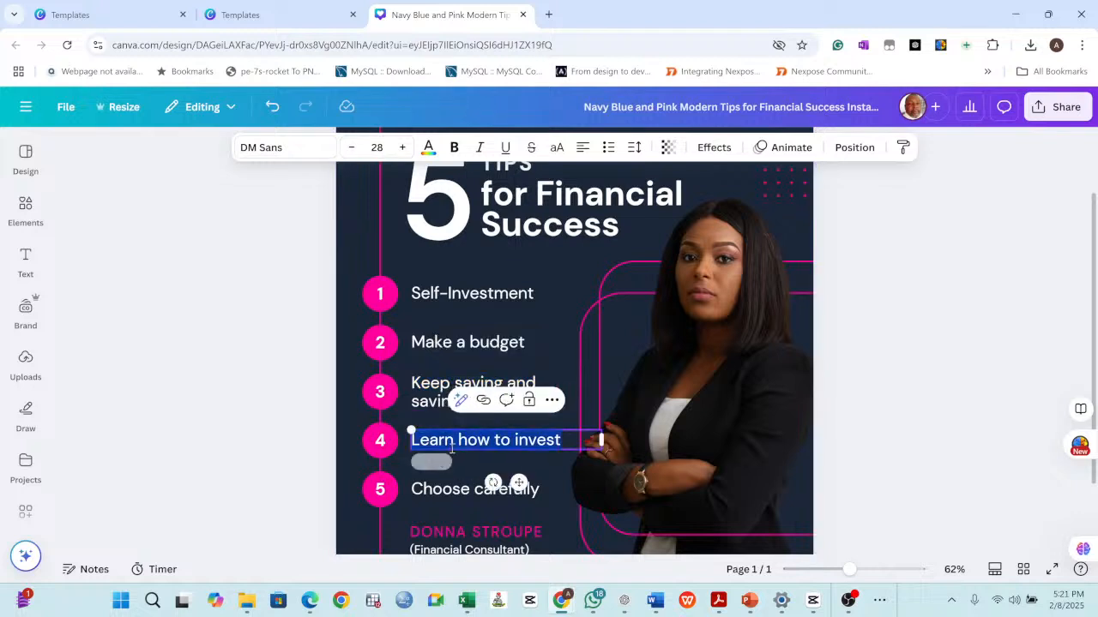
pyautogui.click(469, 496)
# Delete the template's photo of the woman in the black blazer.
pyautogui.click(698, 319)
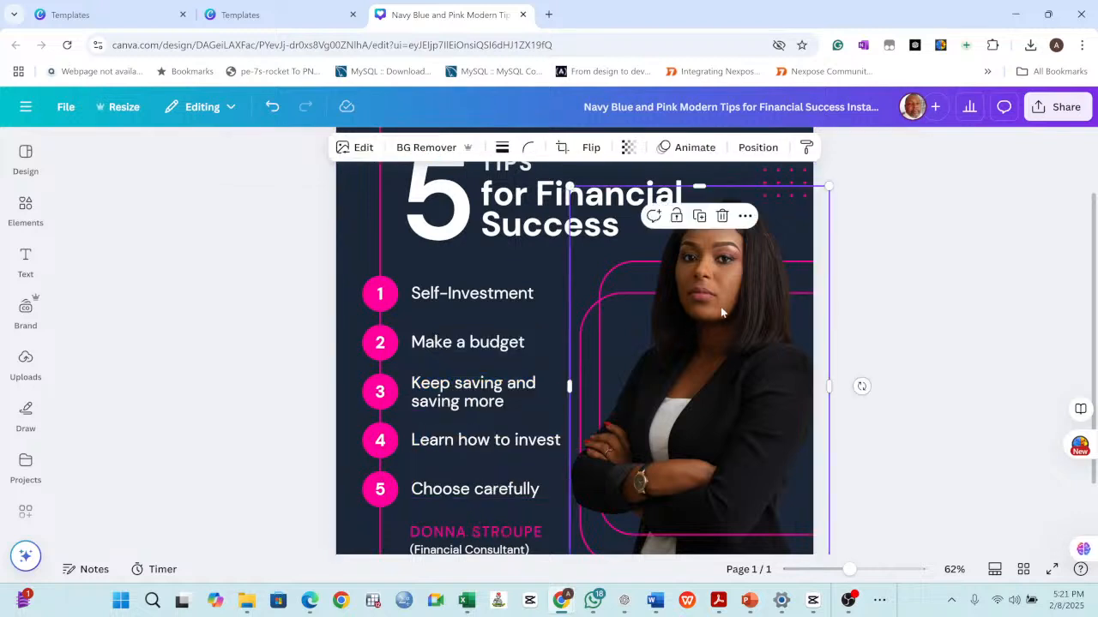
pyautogui.moveTo(710, 317); pyautogui.dragTo(697, 283)
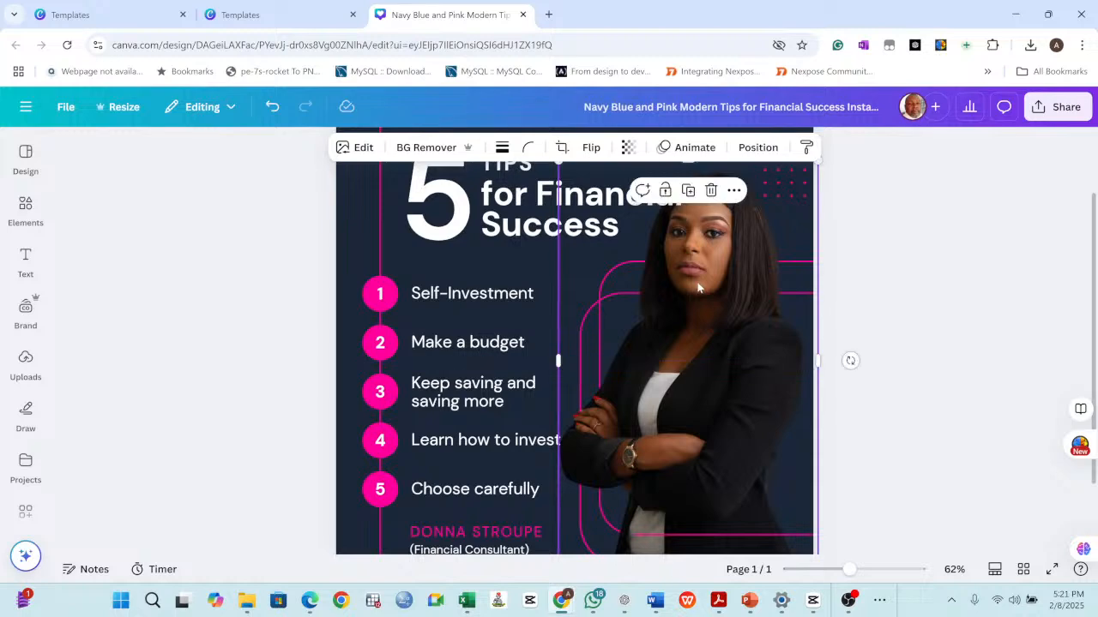
pyautogui.press('Delete')
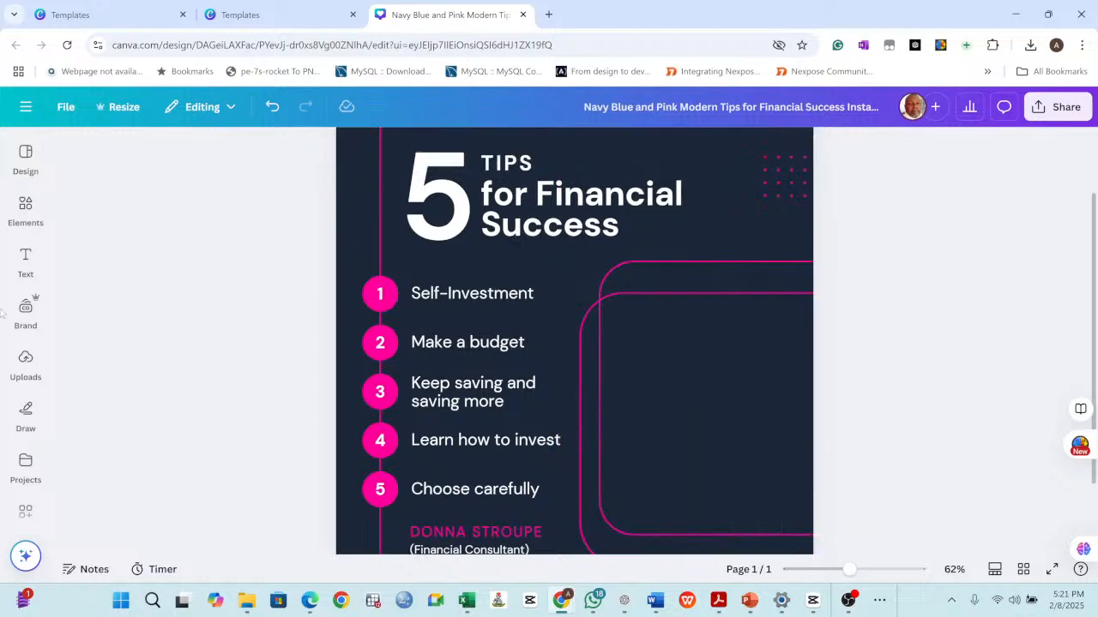
# Insert the uploaded portrait of the man in the grey suit and place it over the pink frame outlines beside the tips.
pyautogui.click(25, 360)
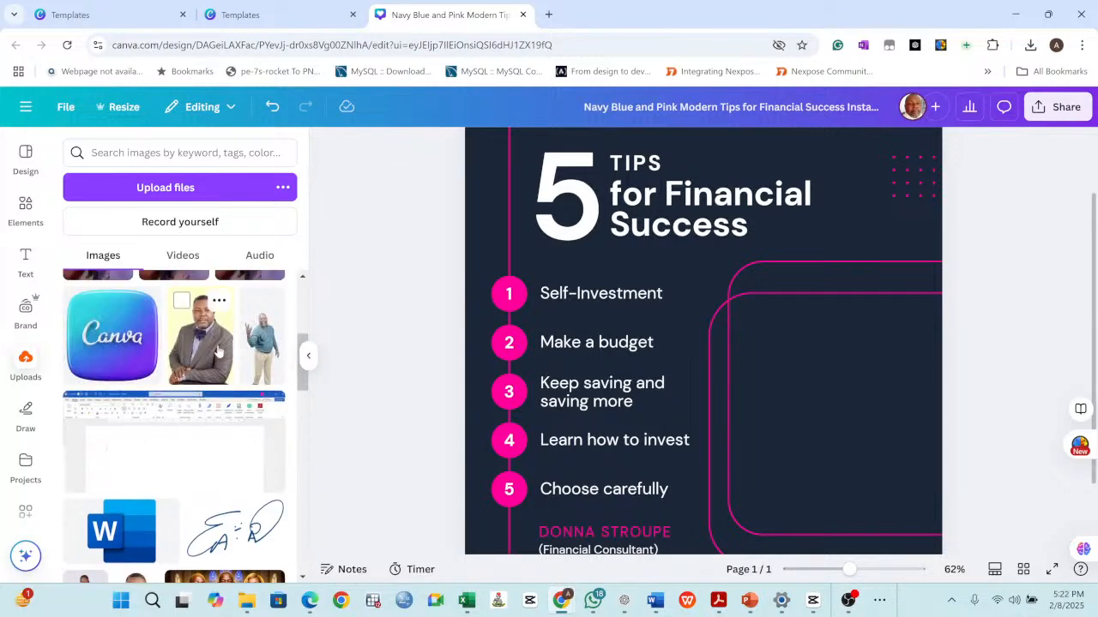
pyautogui.click(216, 348)
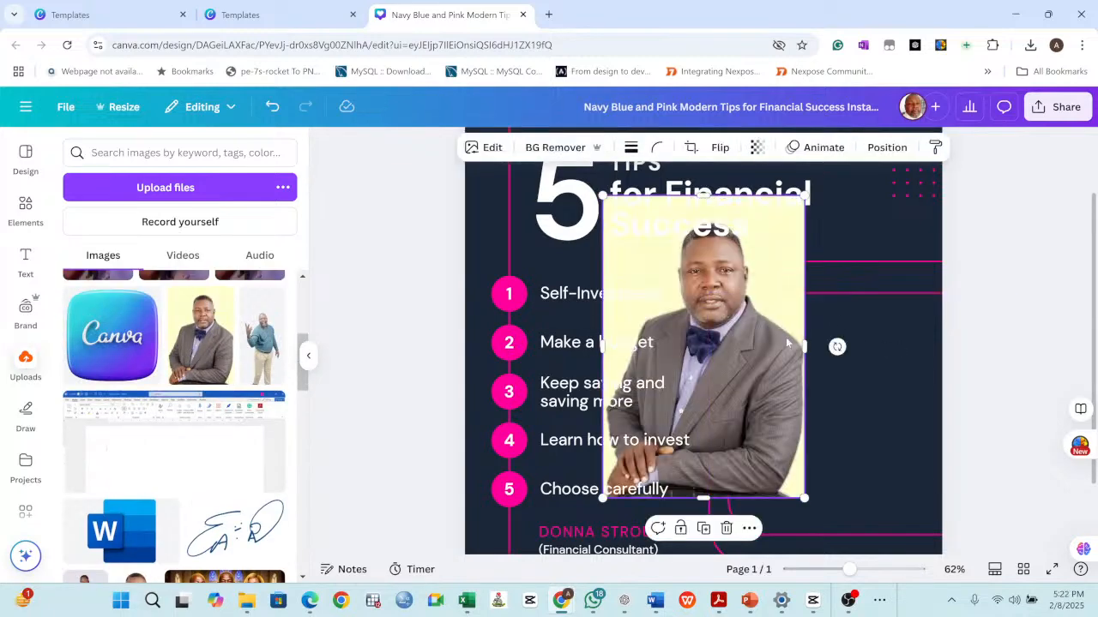
pyautogui.moveTo(783, 353); pyautogui.dragTo(884, 373)
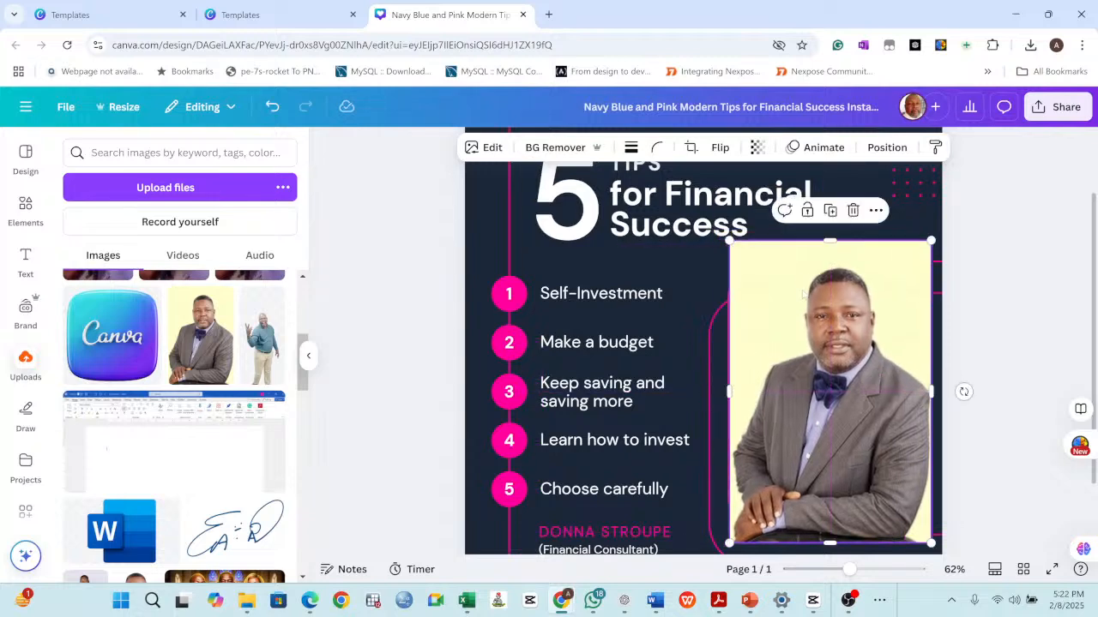
pyautogui.moveTo(820, 324); pyautogui.dragTo(814, 329)
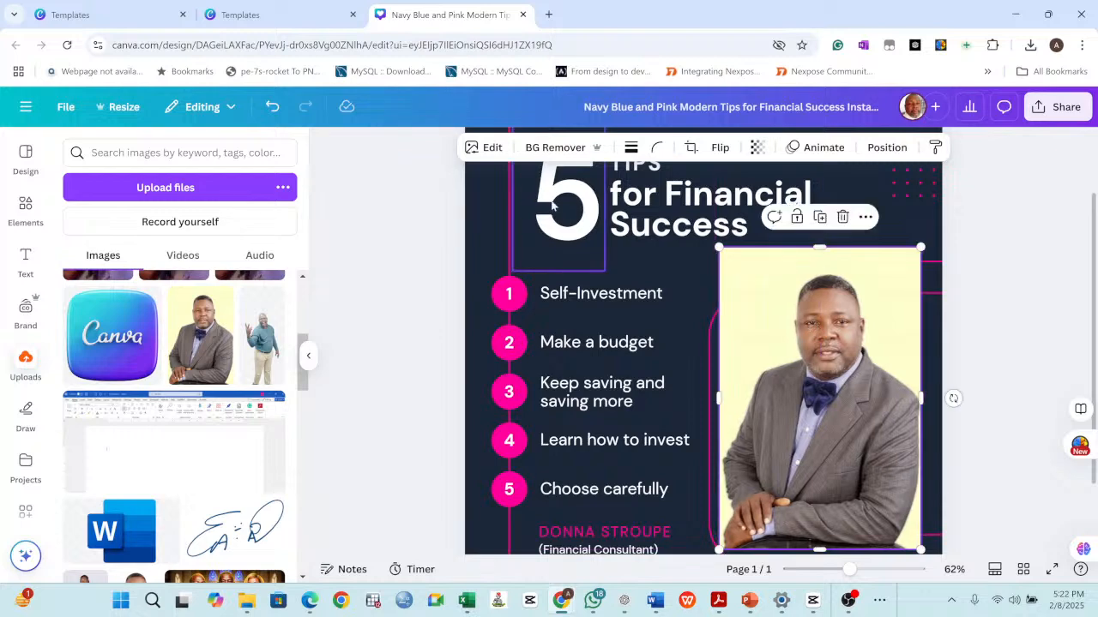
# Remove the portrait's background, then enlarge it slightly and shift it towards the design's right edge.
pyautogui.click(565, 149)
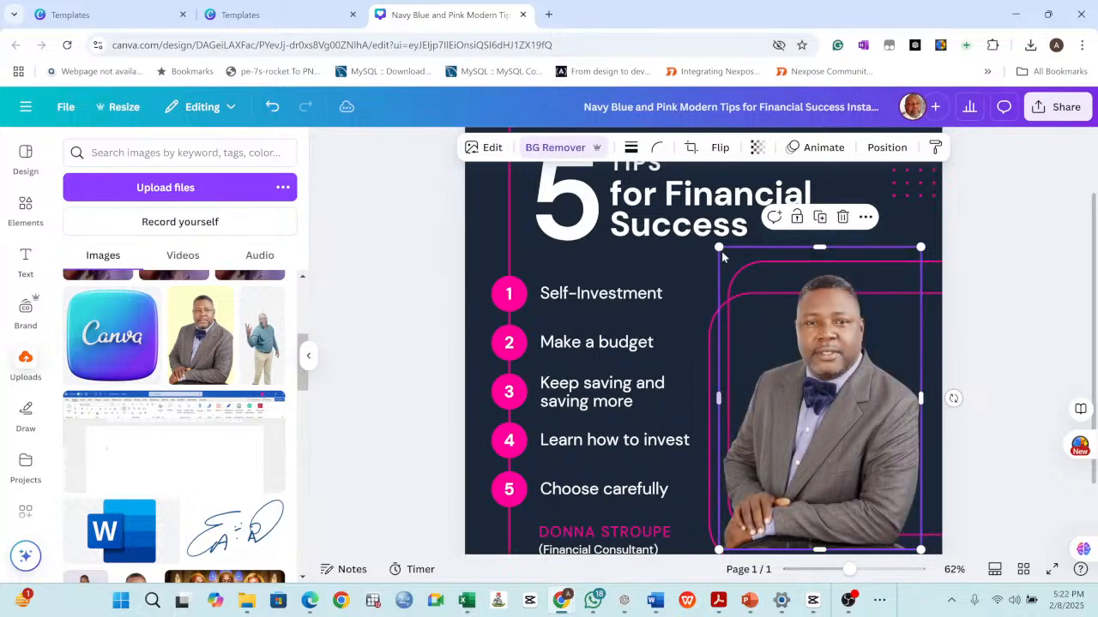
pyautogui.moveTo(719, 248); pyautogui.dragTo(703, 225)
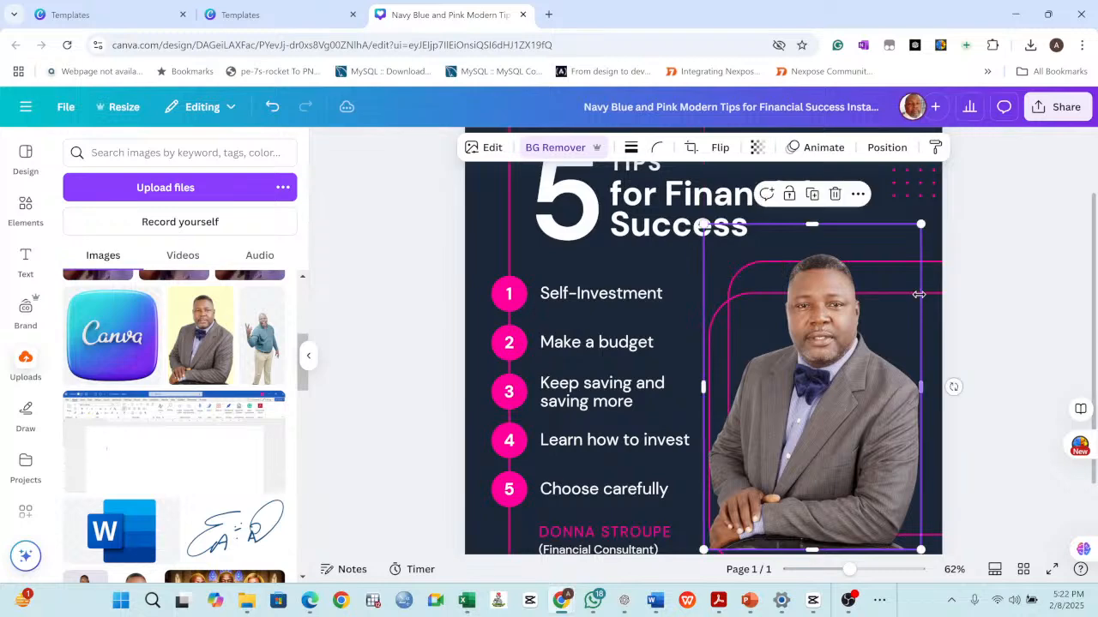
pyautogui.click(1020, 301)
pyautogui.click(828, 399)
pyautogui.moveTo(832, 389); pyautogui.dragTo(844, 392)
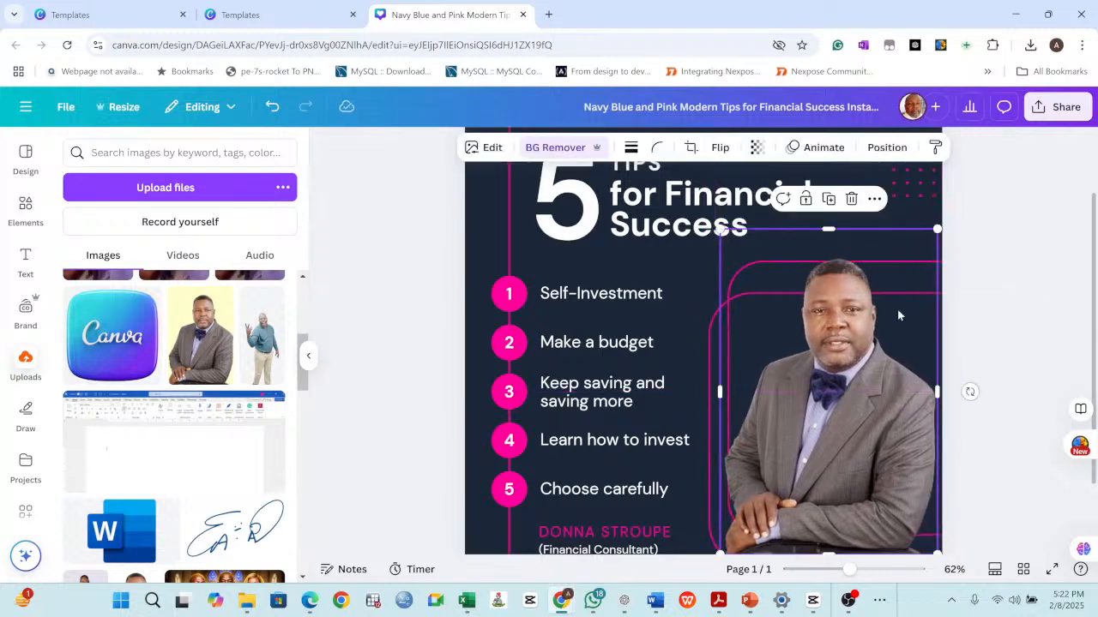
pyautogui.click(994, 320)
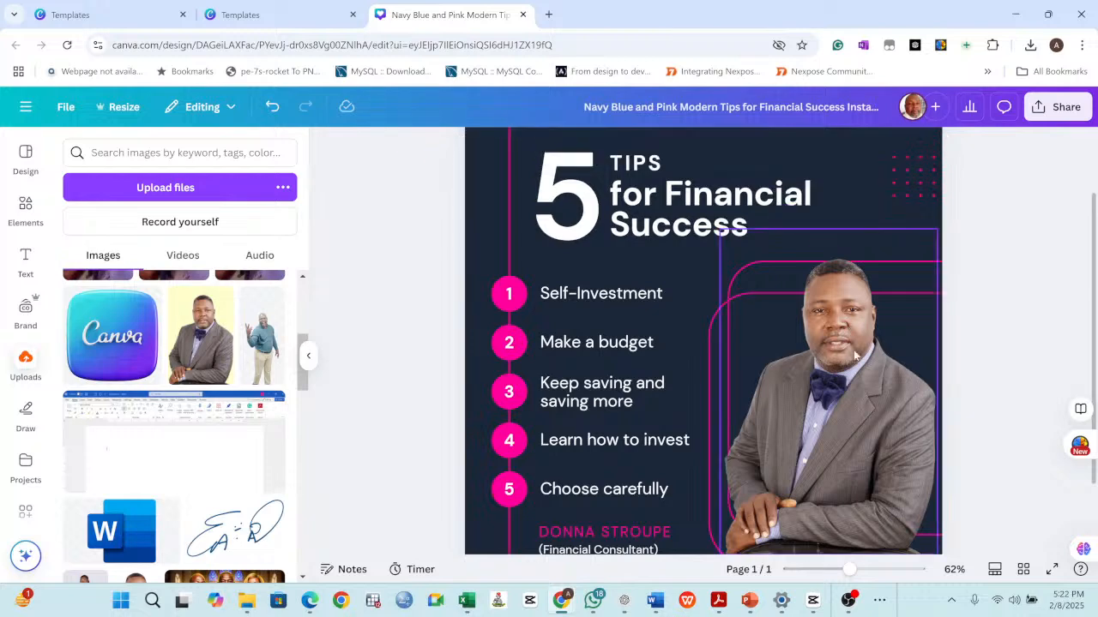
# Enlarge the portrait a little more from its upper-left corner so the head rises above the inner pink outline.
pyautogui.click(854, 356)
pyautogui.moveTo(720, 230); pyautogui.dragTo(713, 224)
pyautogui.click(984, 302)
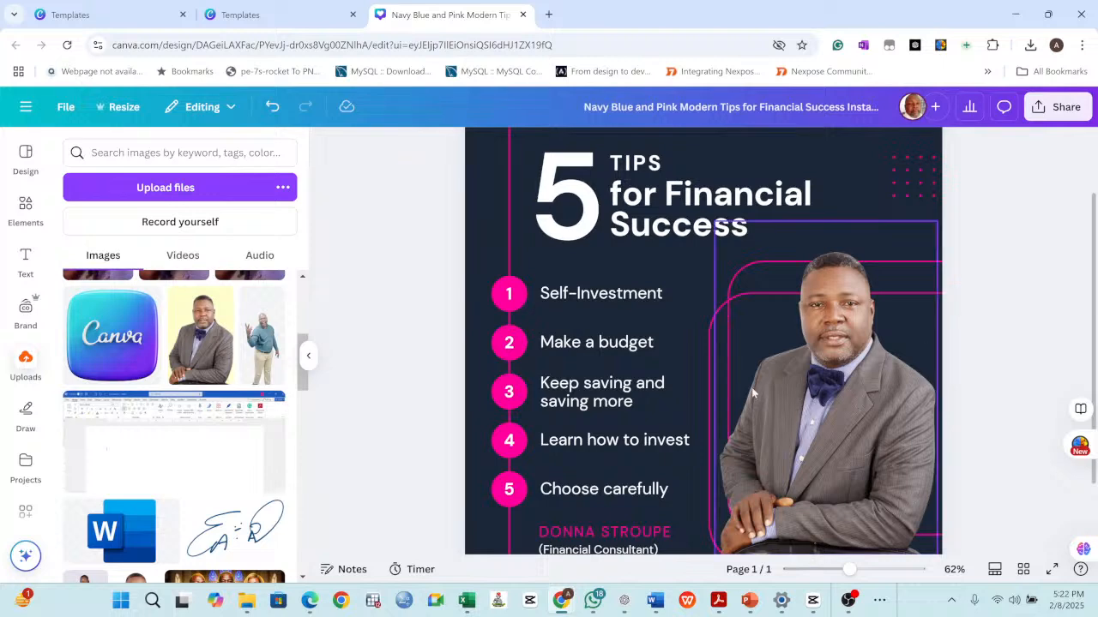
pyautogui.click(836, 354)
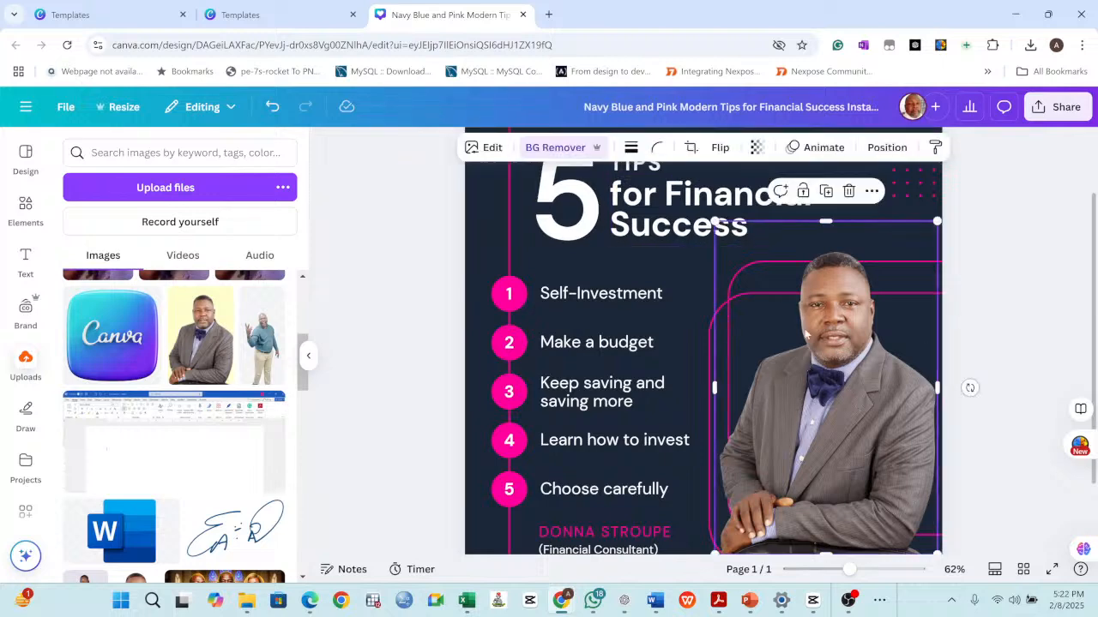
pyautogui.moveTo(713, 221); pyautogui.dragTo(708, 211)
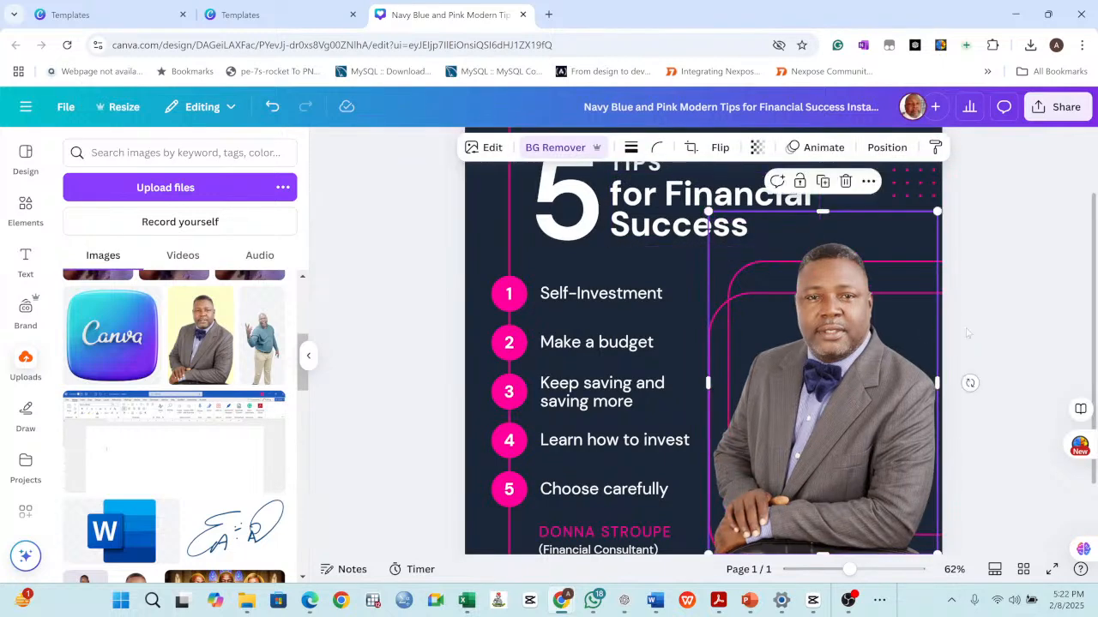
pyautogui.click(990, 342)
pyautogui.scroll(-2, 810, 360)
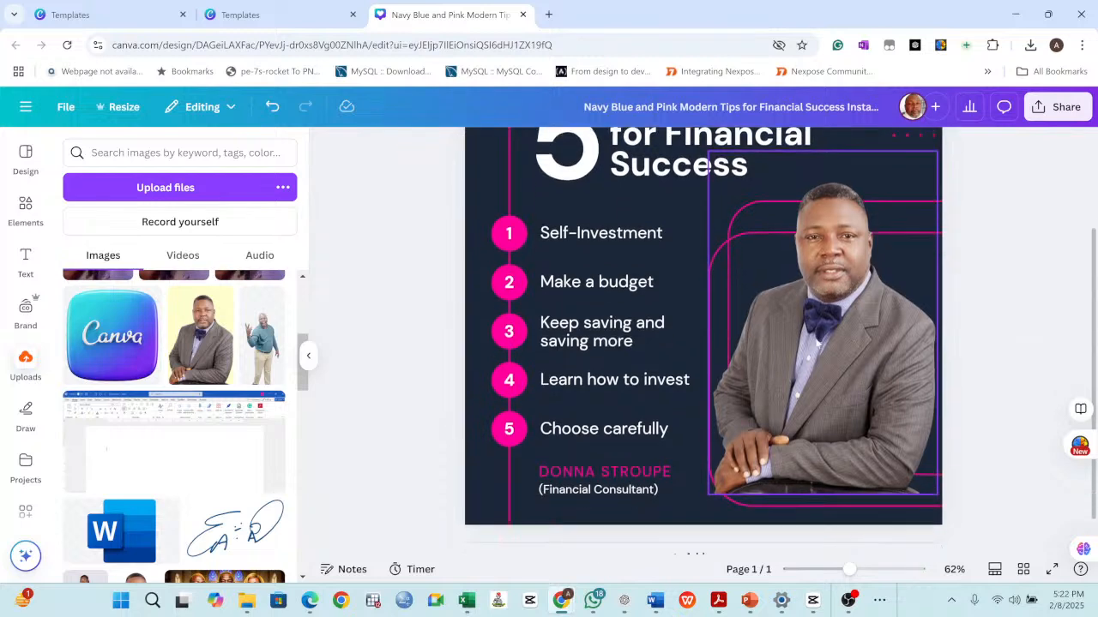
# Lower the portrait towards the design's bottom edge, enlarge it slightly and nudge it to align with the right edge.
pyautogui.moveTo(819, 316); pyautogui.dragTo(823, 338)
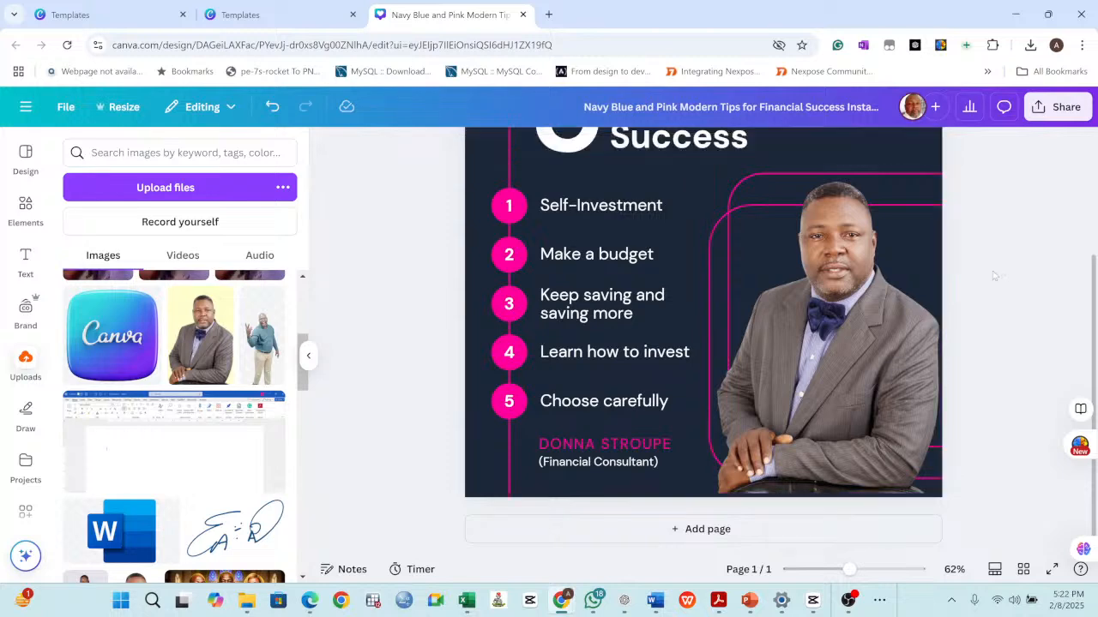
pyautogui.scroll(3, 967, 283)
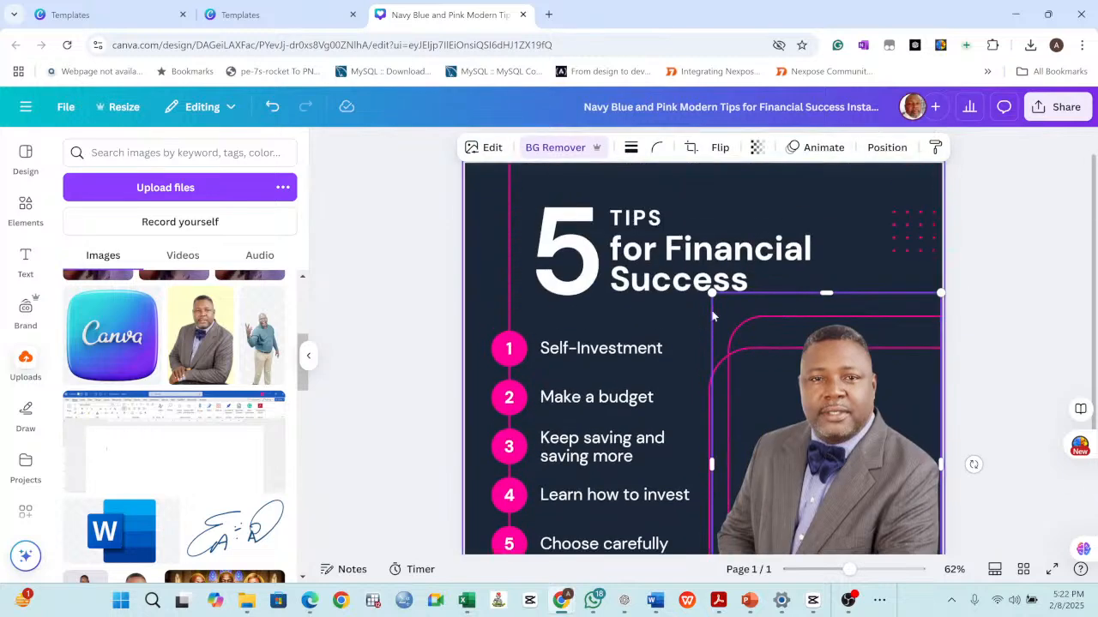
pyautogui.moveTo(711, 294); pyautogui.dragTo(707, 289)
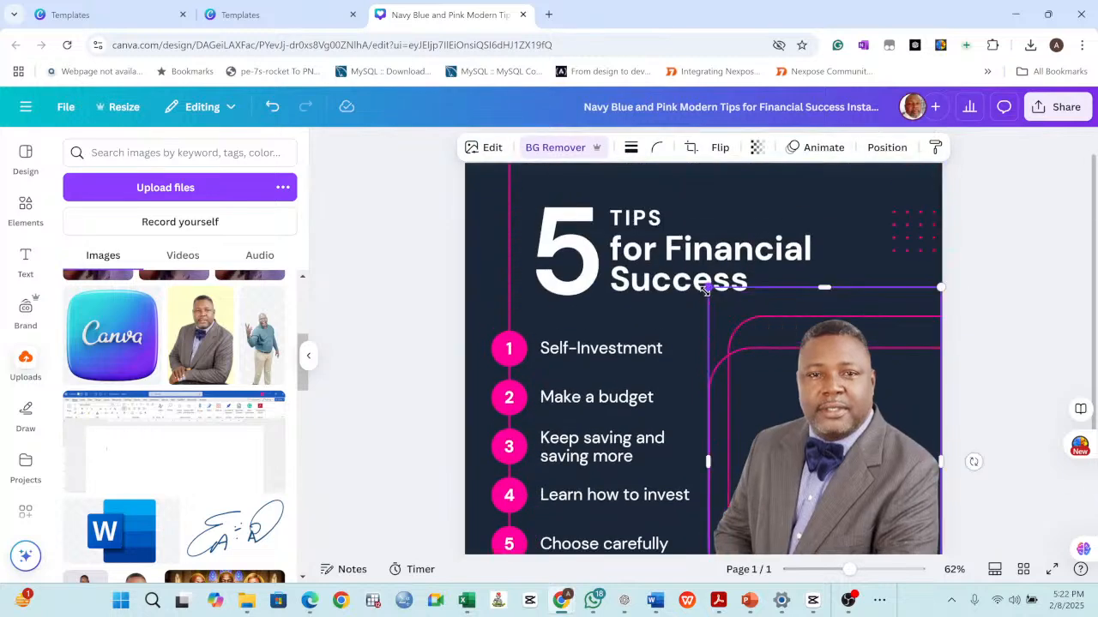
pyautogui.click(1020, 343)
pyautogui.click(886, 462)
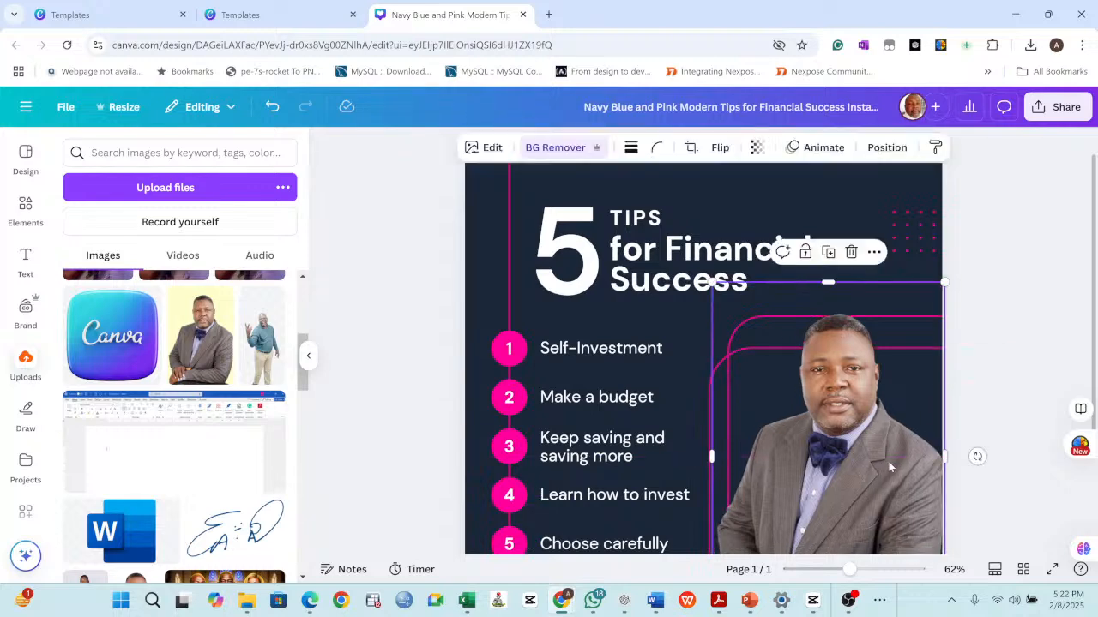
pyautogui.click(1017, 374)
pyautogui.scroll(-3, 730, 348)
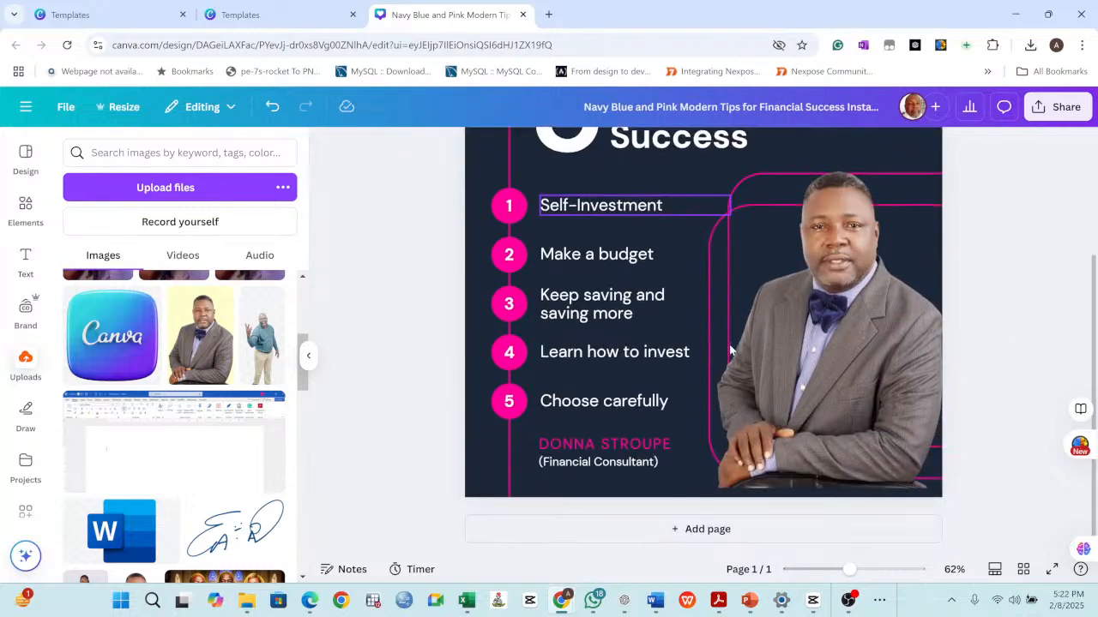
pyautogui.scroll(3, 814, 344)
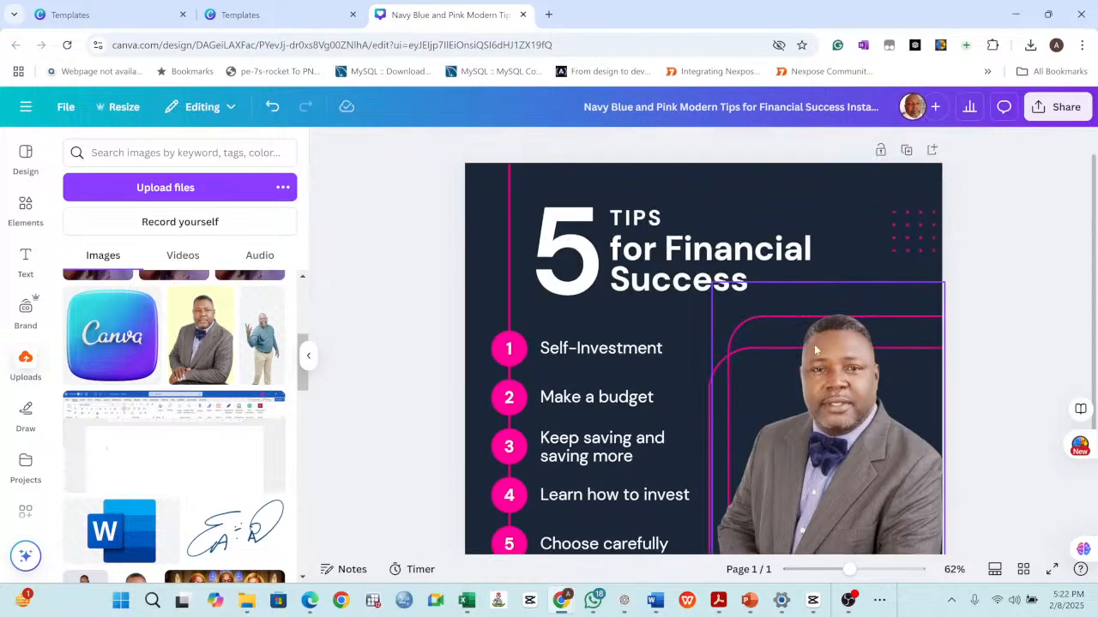
# Replace the heading "for Financial Success" with "For Growth in Leadership".
pyautogui.click(677, 270)
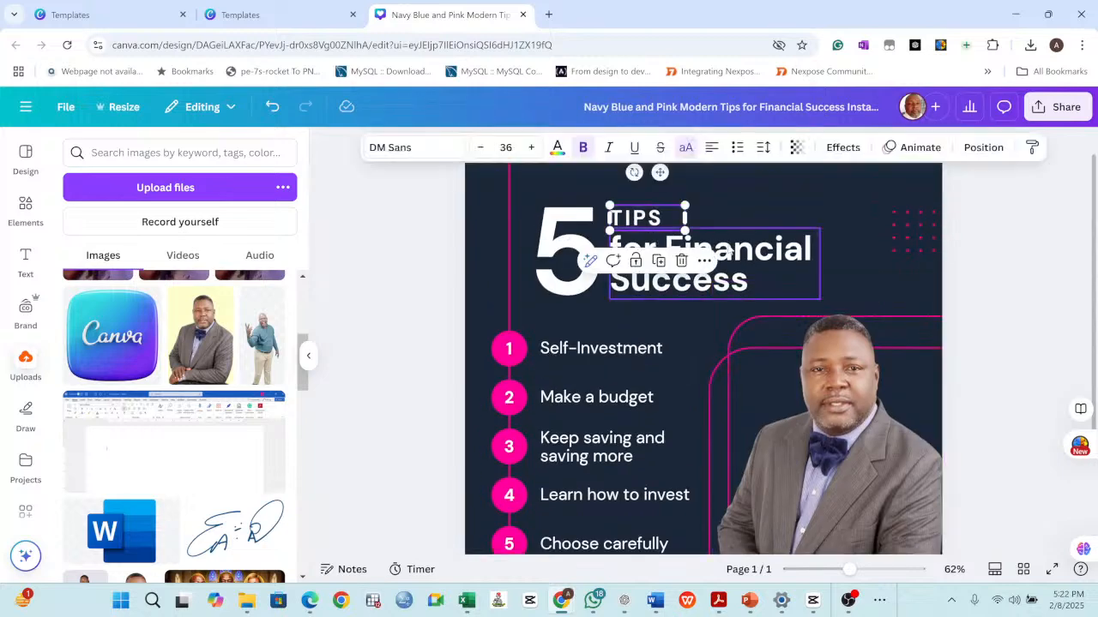
pyautogui.doubleClick(731, 270)
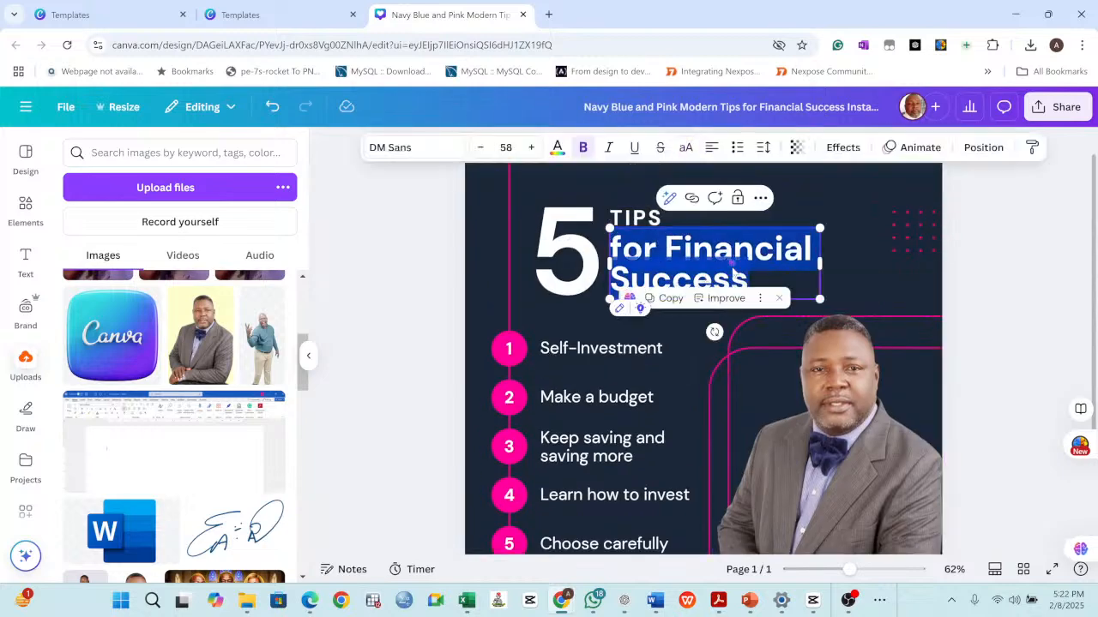
pyautogui.write('For Growth')
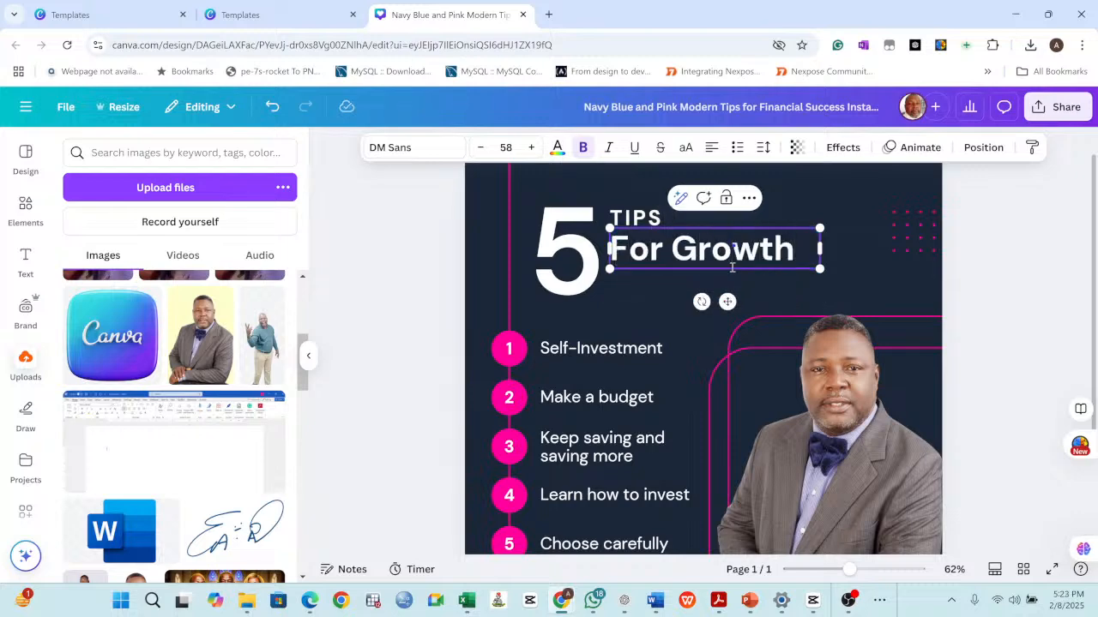
pyautogui.write(' in')
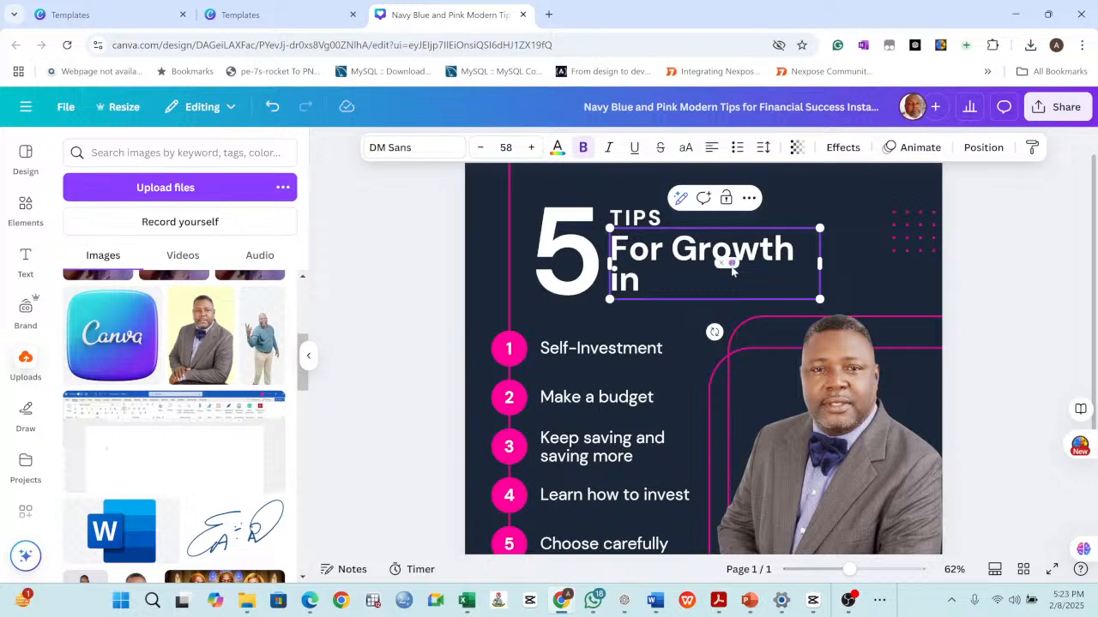
pyautogui.write(' Leadership')
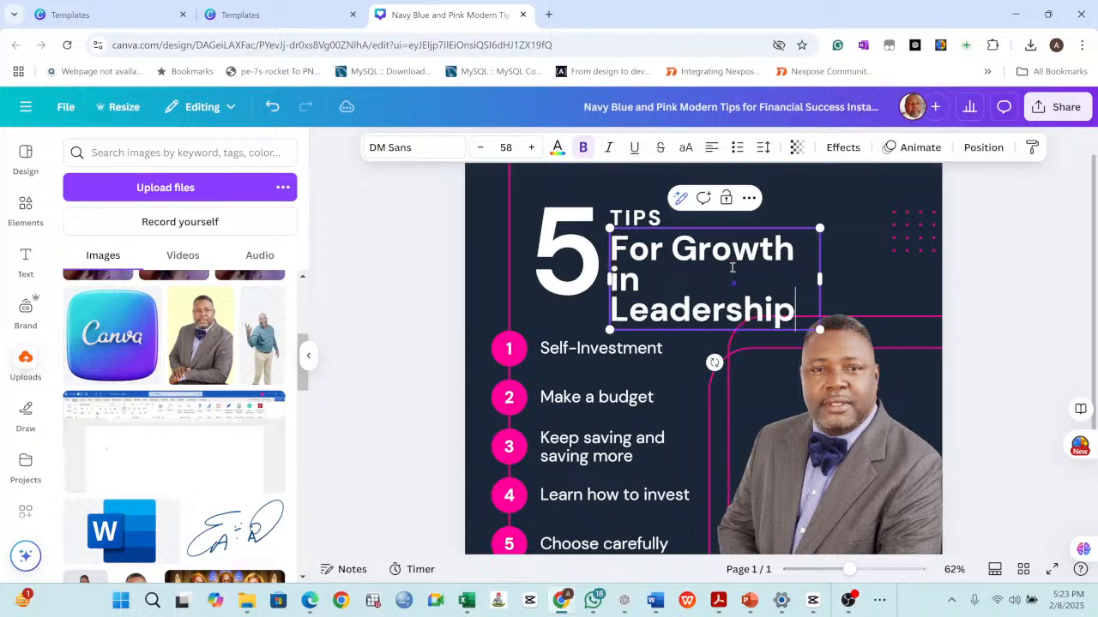
pyautogui.click(977, 282)
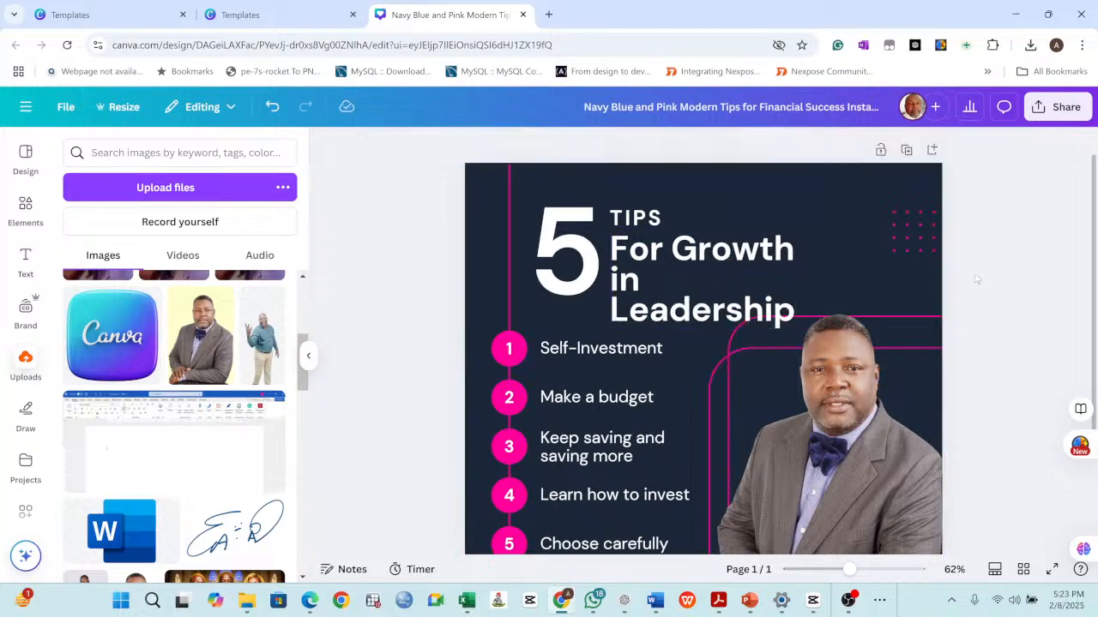
# Change the large number in front of "TIPS" to 7.
pyautogui.click(742, 257)
pyautogui.doubleClick(577, 244)
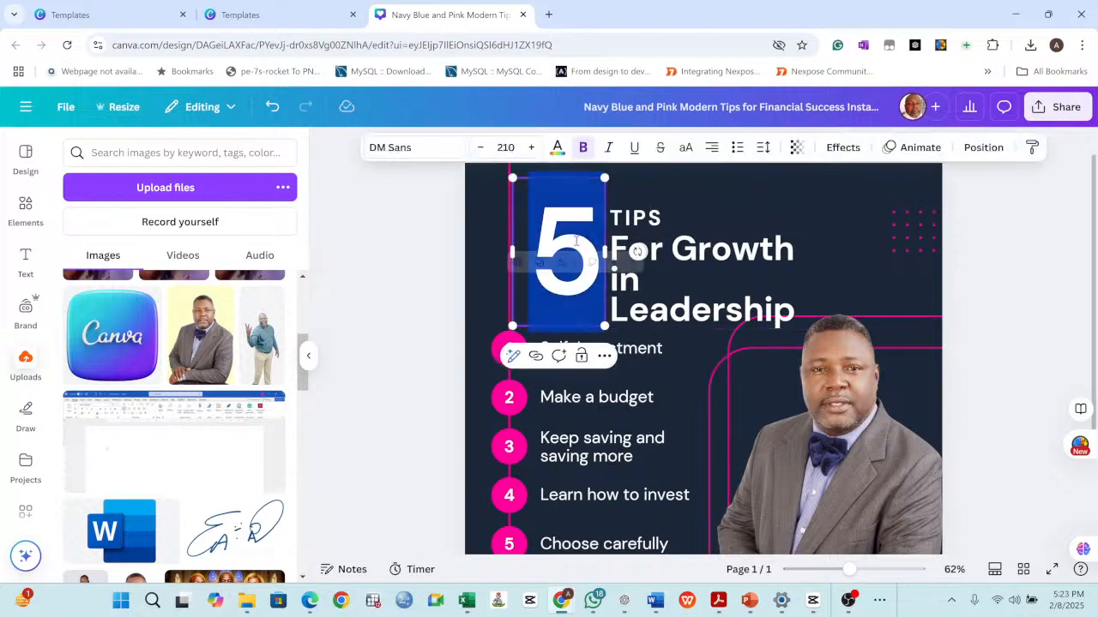
pyautogui.write('7')
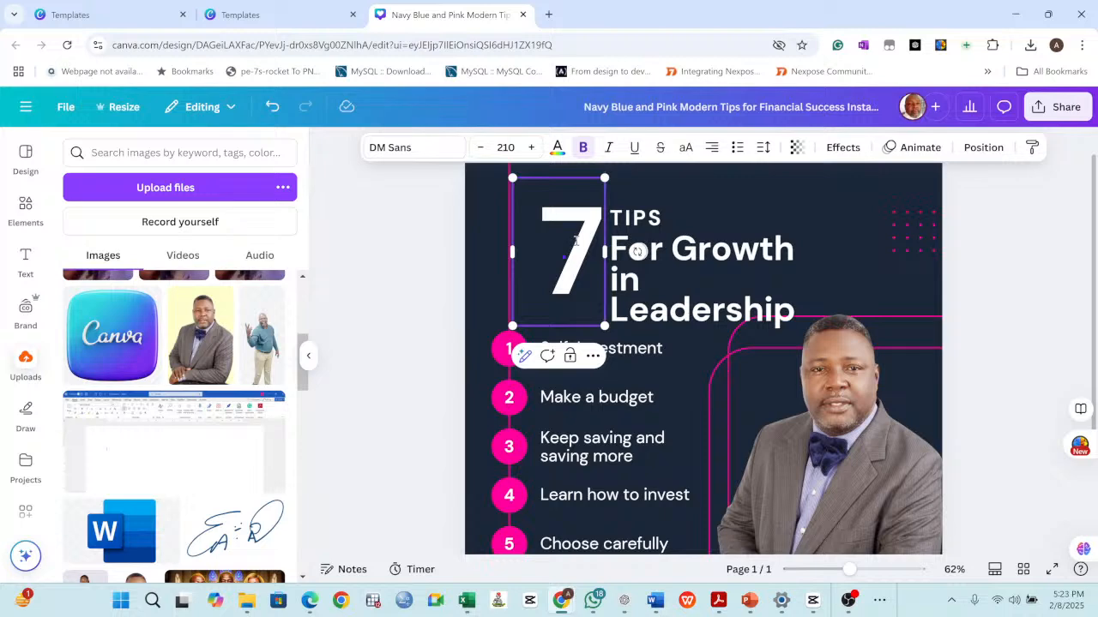
pyautogui.click(1023, 283)
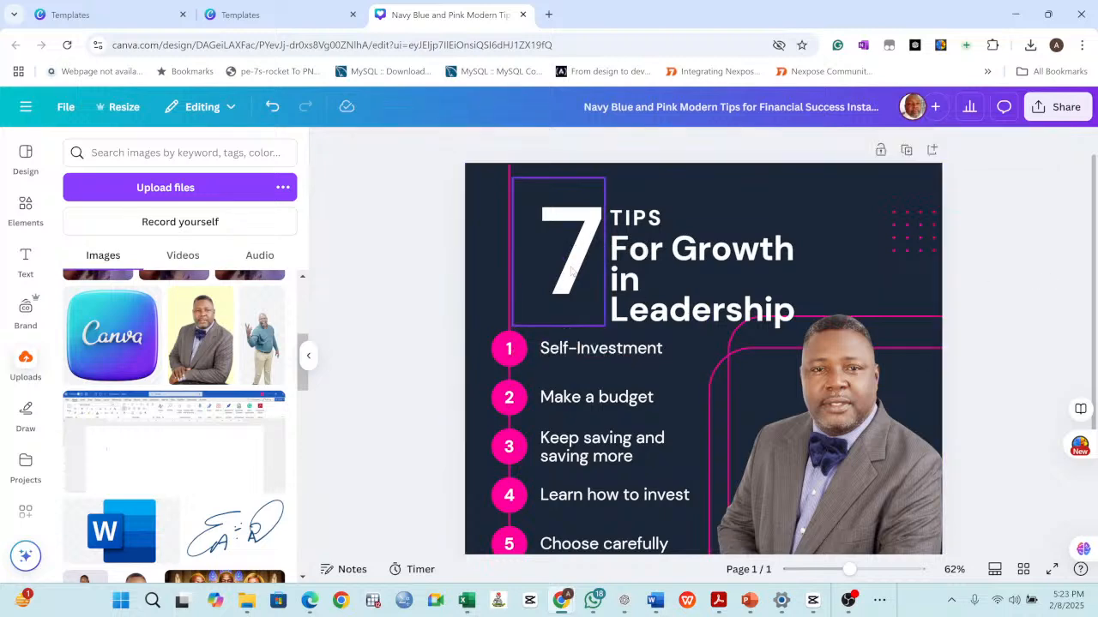
pyautogui.click(570, 270)
# Replace the first tip, "Self-Investment", with "Vision".
pyautogui.click(642, 350)
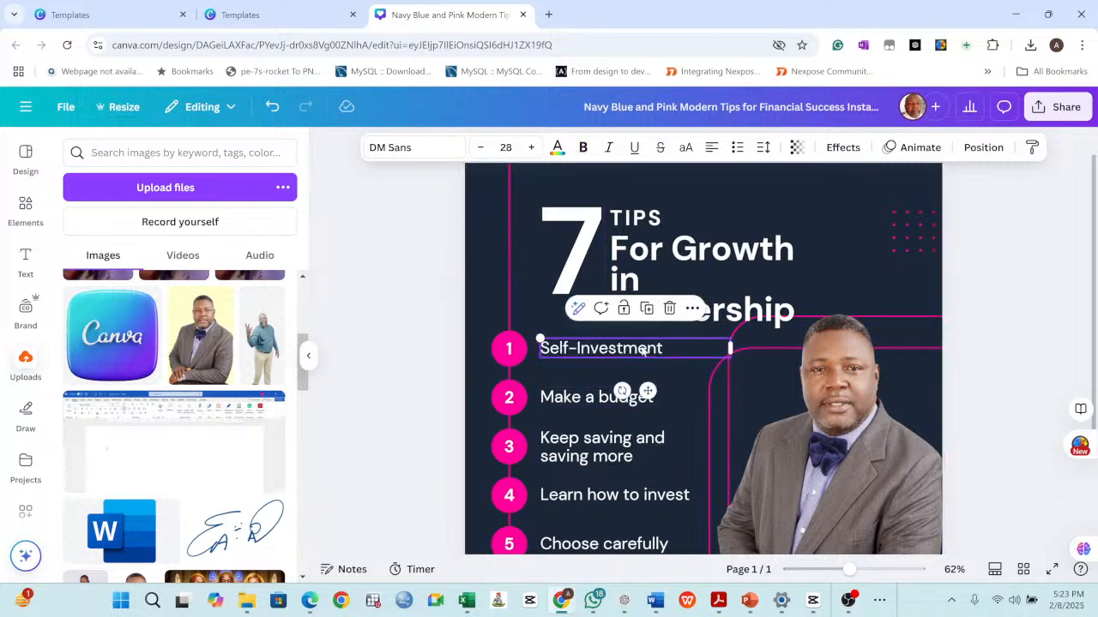
pyautogui.doubleClick(641, 349)
pyautogui.write('Vision')
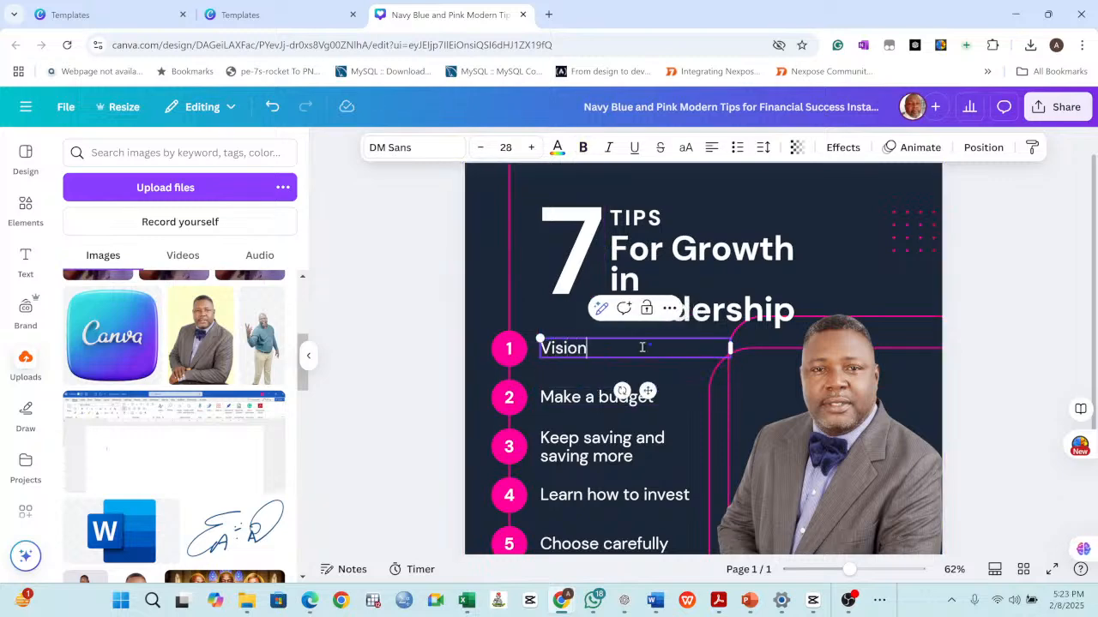
# Replace the second tip, "Make a budget", with "Communication" and the third tip, "Keep saving and saving more", with "Clarity".
pyautogui.click(588, 396)
pyautogui.doubleClick(588, 397)
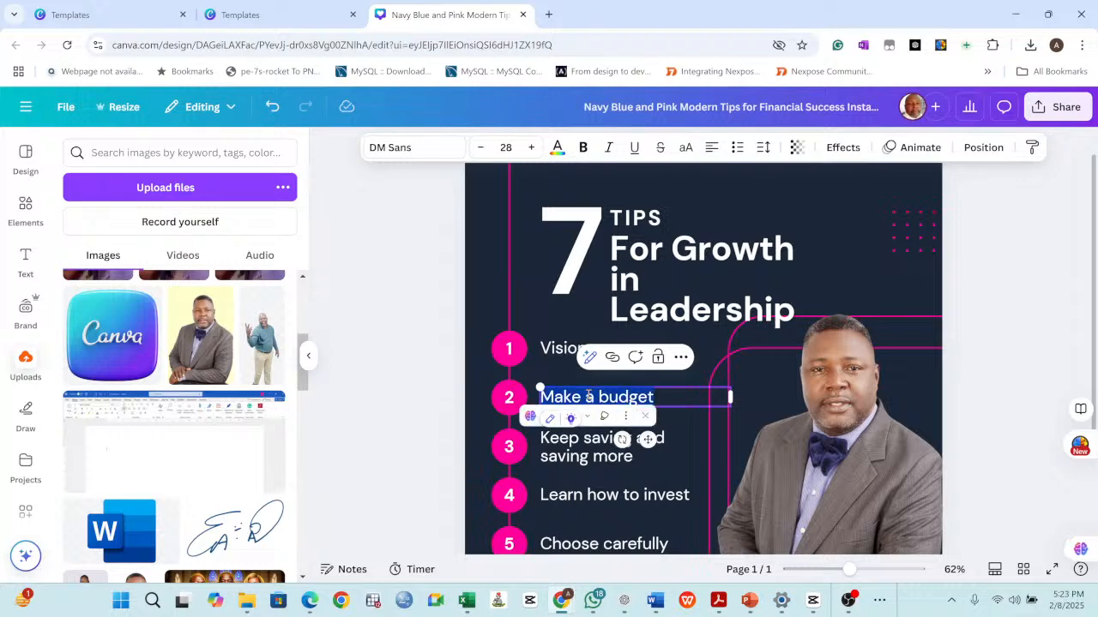
pyautogui.write('Communication')
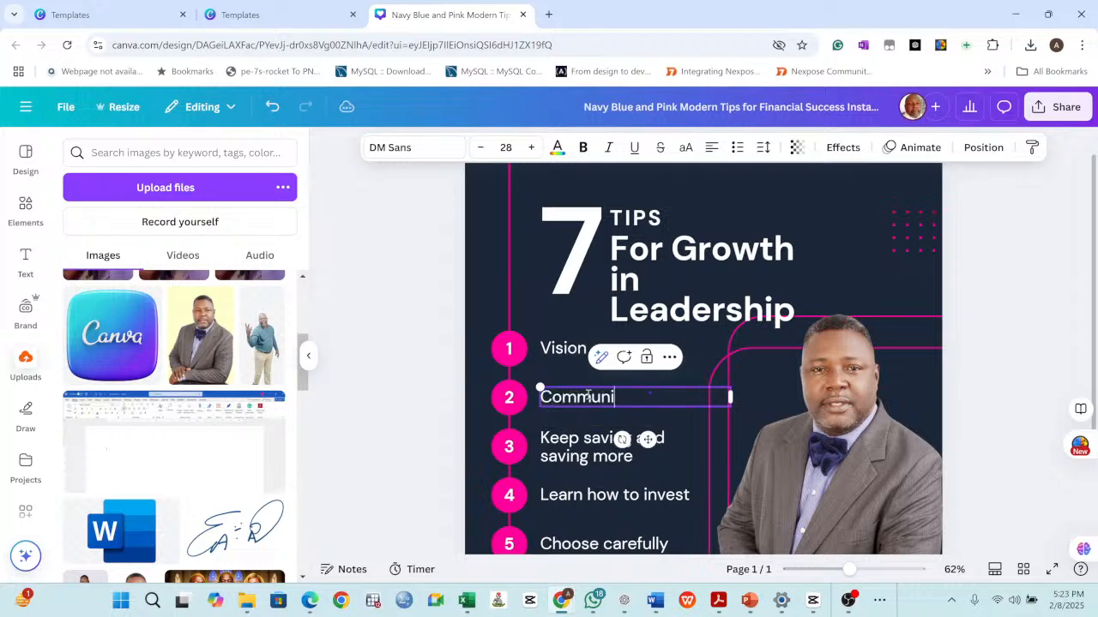
pyautogui.doubleClick(591, 455)
pyautogui.write('Cl')
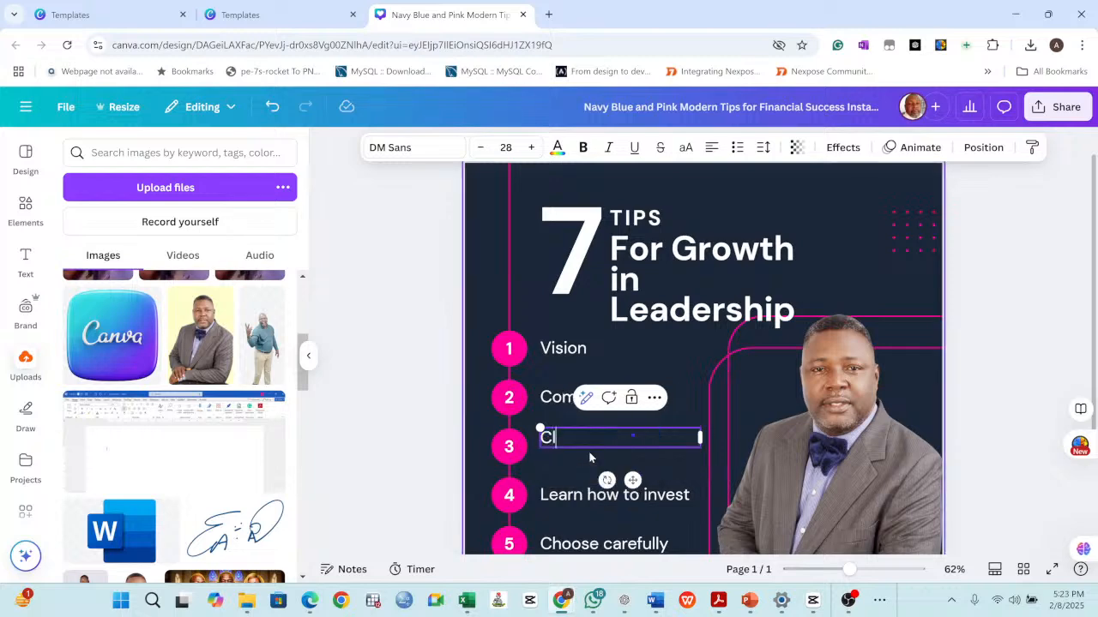
pyautogui.write('arity')
# Replace the fourth tip, "Learn how to invest", with "Empathy".
pyautogui.doubleClick(588, 497)
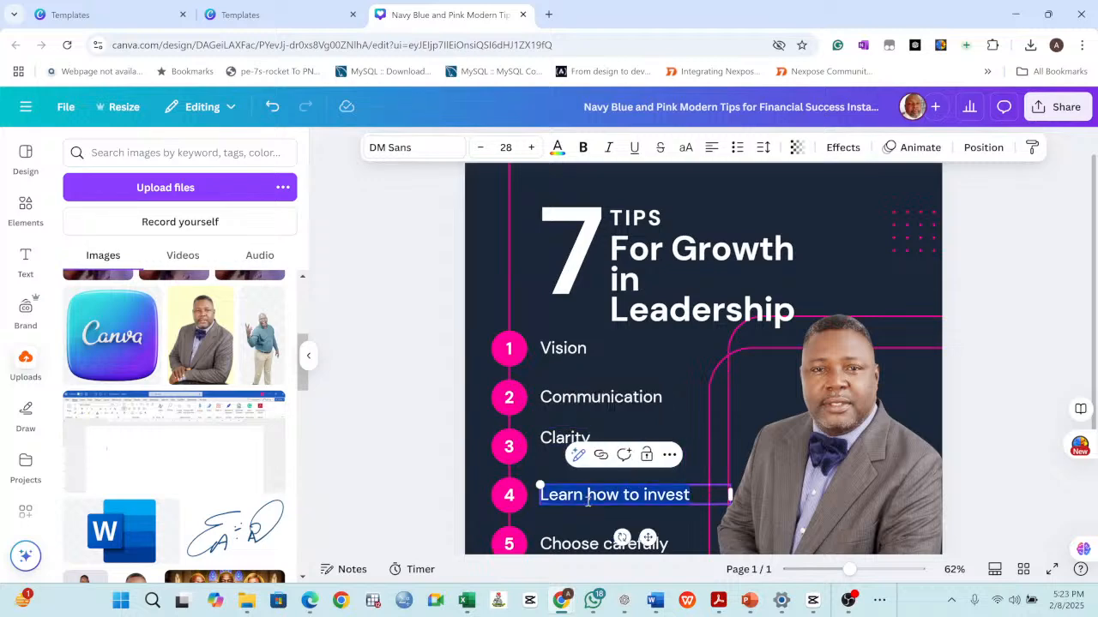
pyautogui.write('Emp')
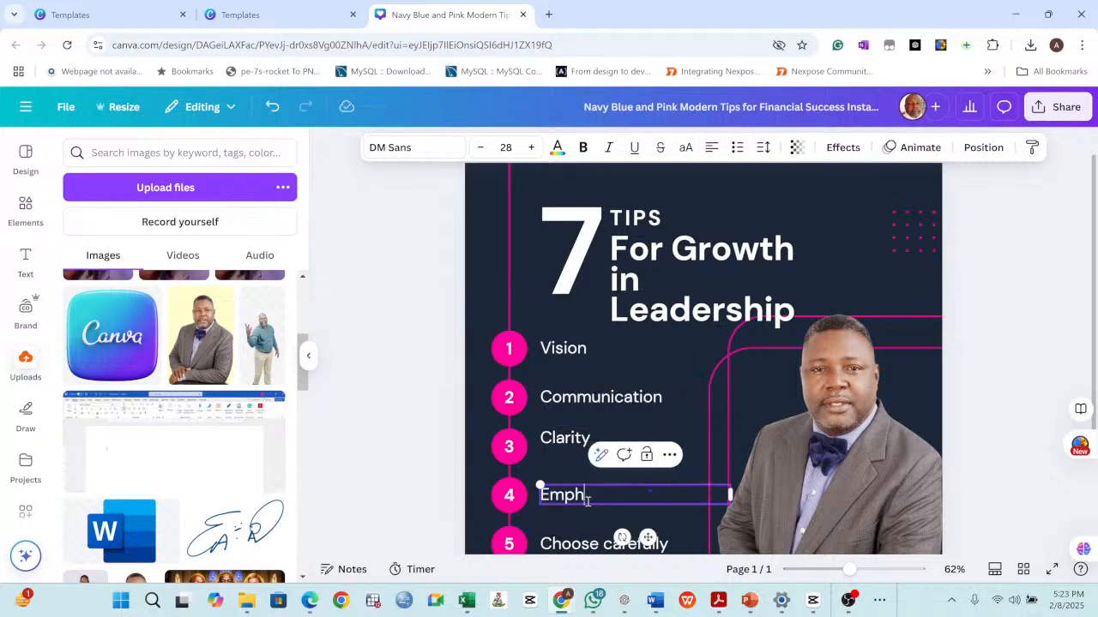
pyautogui.write('athy')
pyautogui.click(973, 312)
pyautogui.scroll(-3, 570, 375)
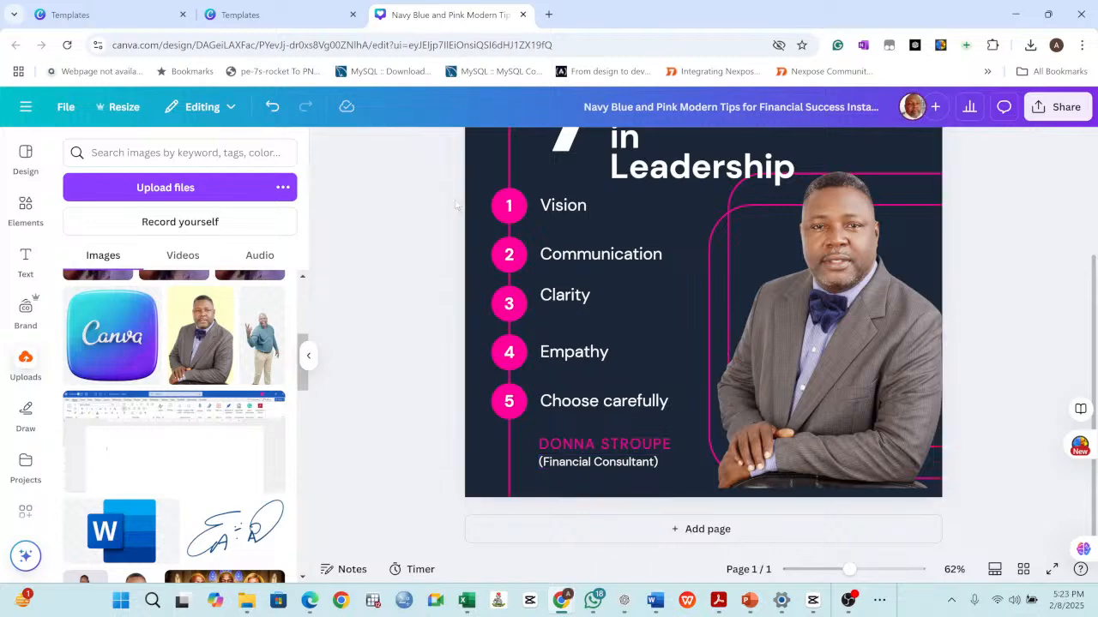
pyautogui.moveTo(429, 190); pyautogui.dragTo(506, 410)
pyautogui.click(431, 261)
pyautogui.click(511, 203)
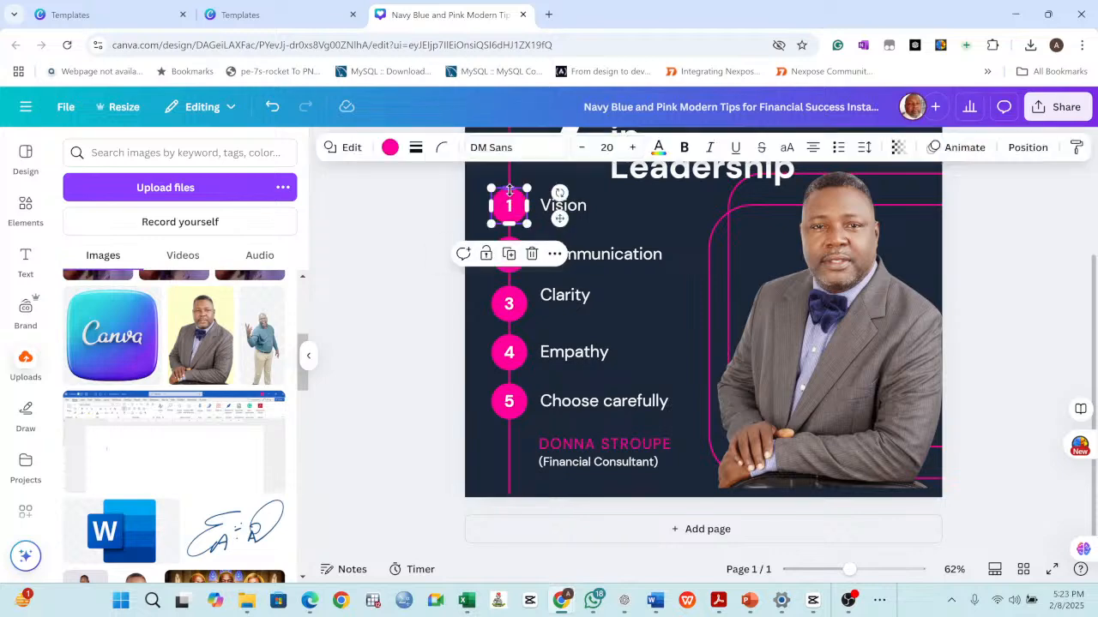
pyautogui.click(445, 215)
pyautogui.moveTo(453, 182); pyautogui.dragTo(510, 204)
pyautogui.moveTo(510, 206); pyautogui.dragTo(453, 214)
pyautogui.click(447, 217)
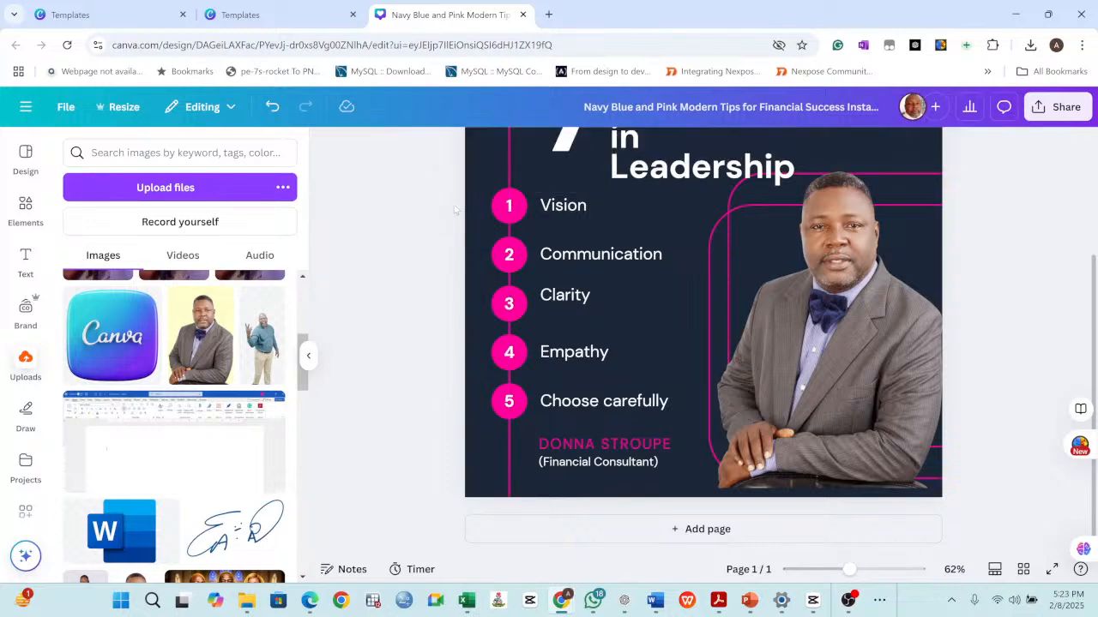
# Duplicate the pink circle behind number 1 and place the copy on the vertical line directly below circle 5.
pyautogui.click(504, 209)
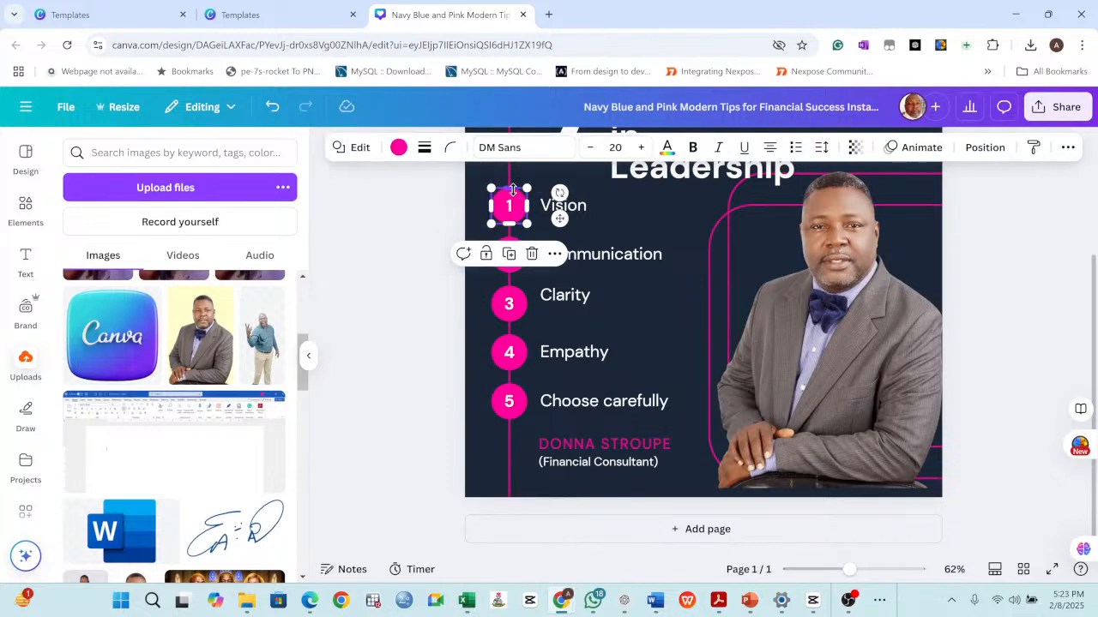
pyautogui.click(508, 254)
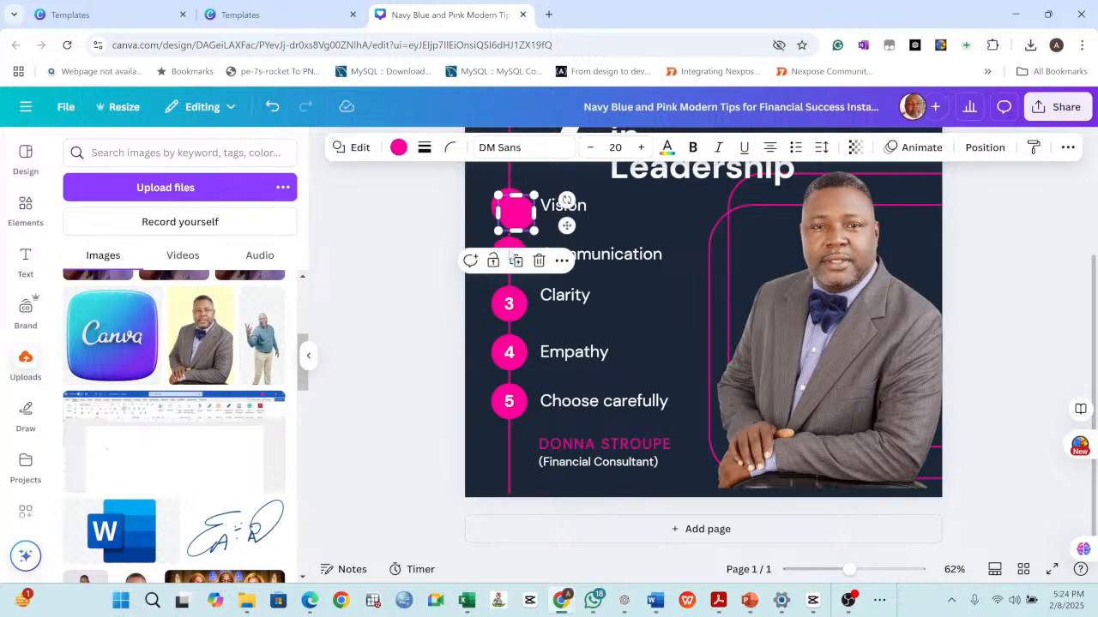
pyautogui.moveTo(525, 219); pyautogui.dragTo(512, 443)
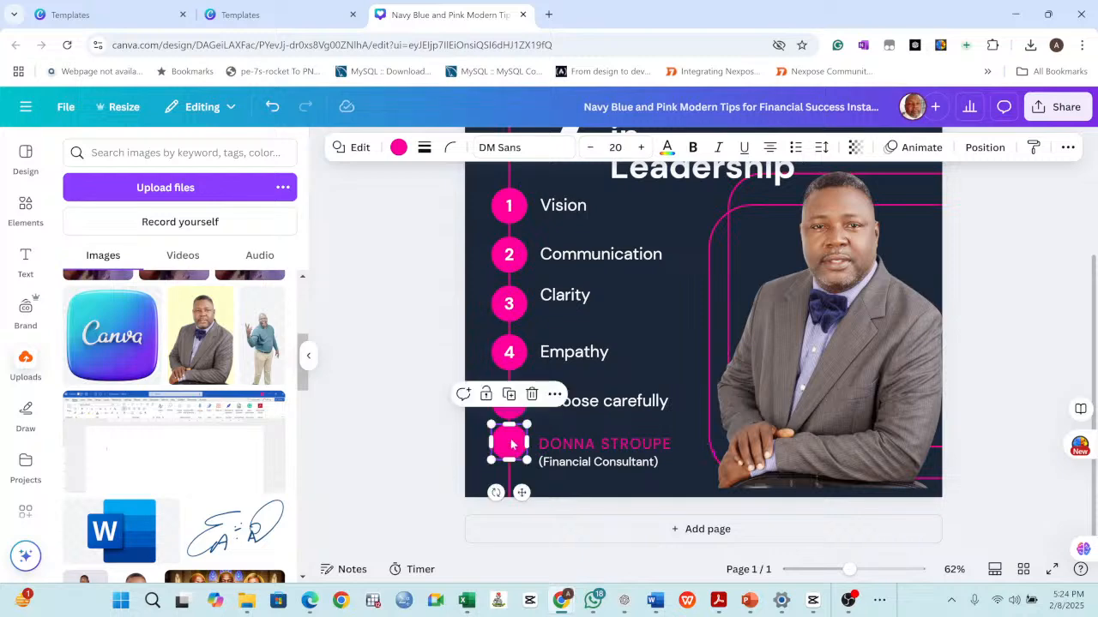
pyautogui.click(420, 358)
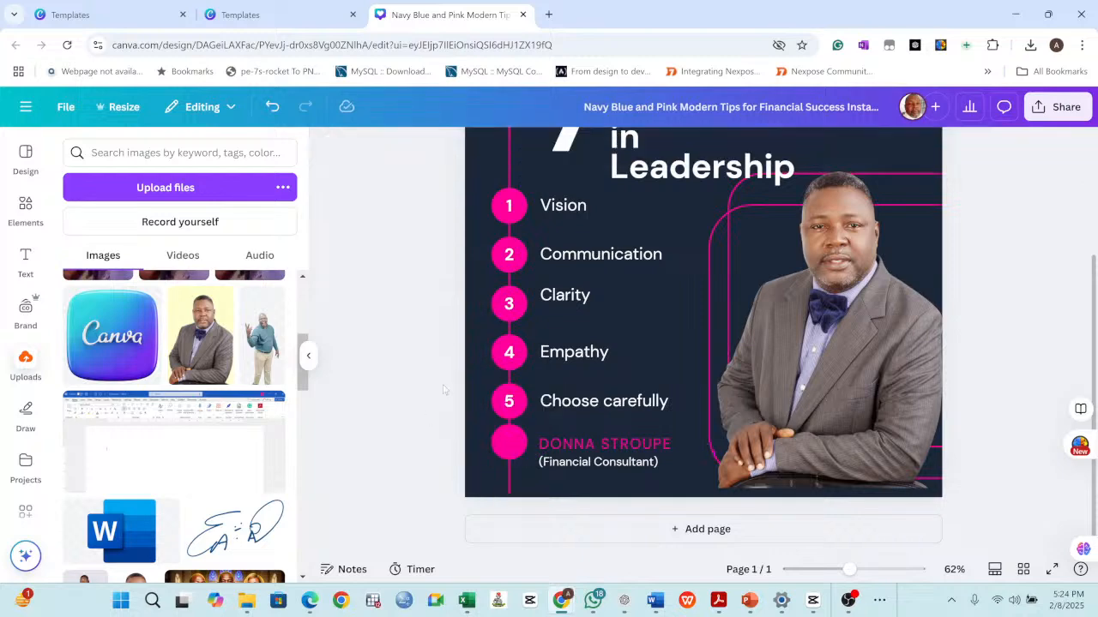
# Shift the first tip's pink circle, its number 1 and the text "Vision" slightly upwards, keeping them in line.
pyautogui.click(509, 203)
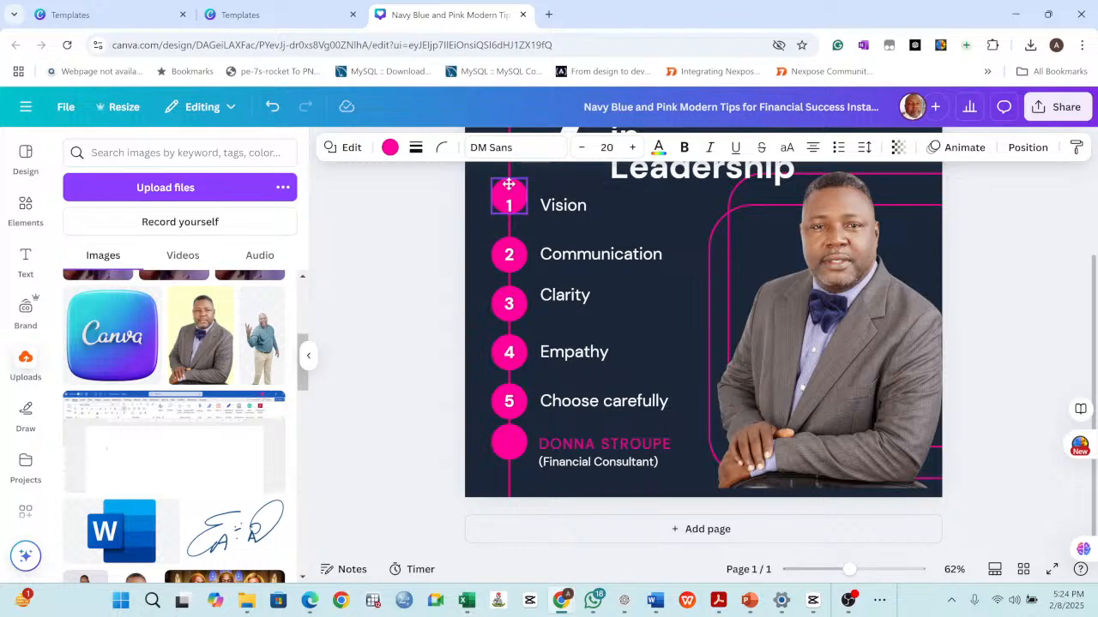
pyautogui.doubleClick(510, 205)
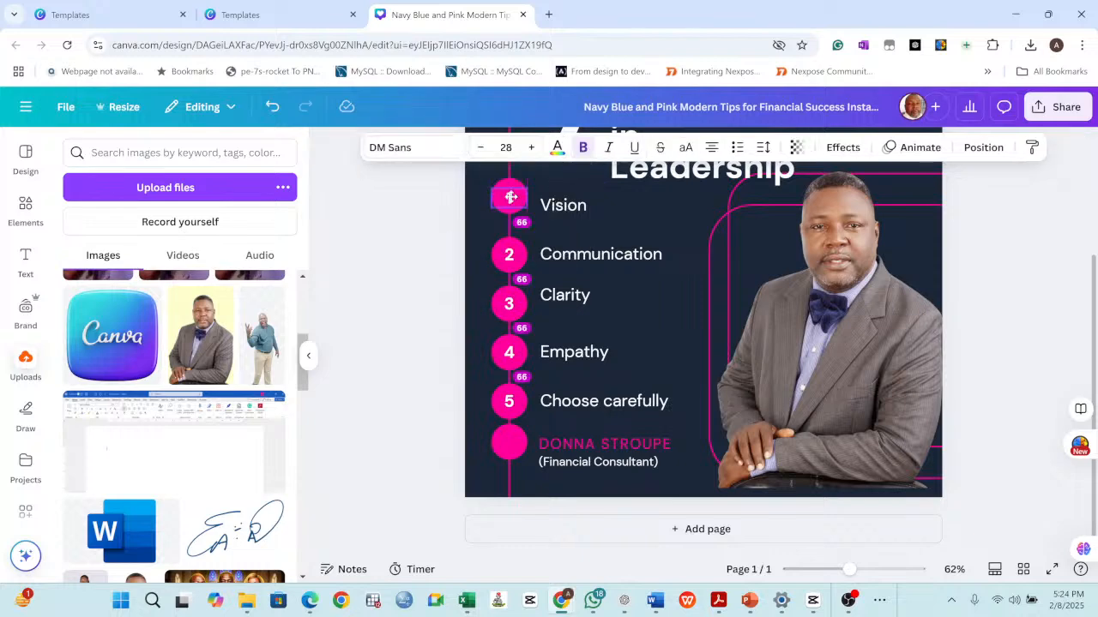
pyautogui.click(564, 205)
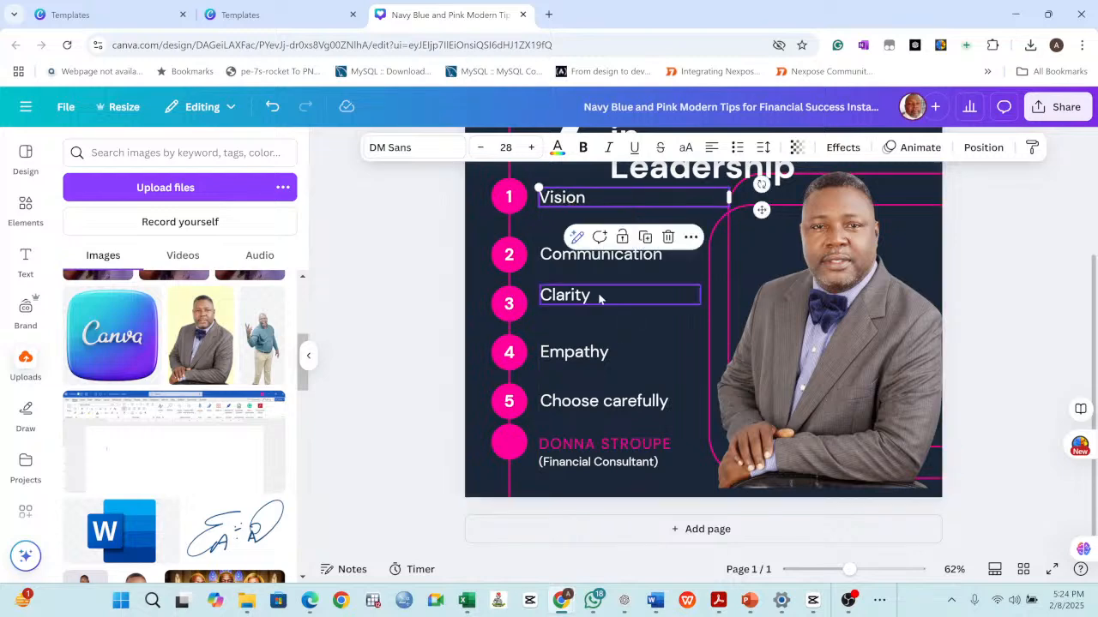
# Move the large 7 and the word "TIPS" slightly up and towards the design's left edge.
pyautogui.scroll(3, 608, 301)
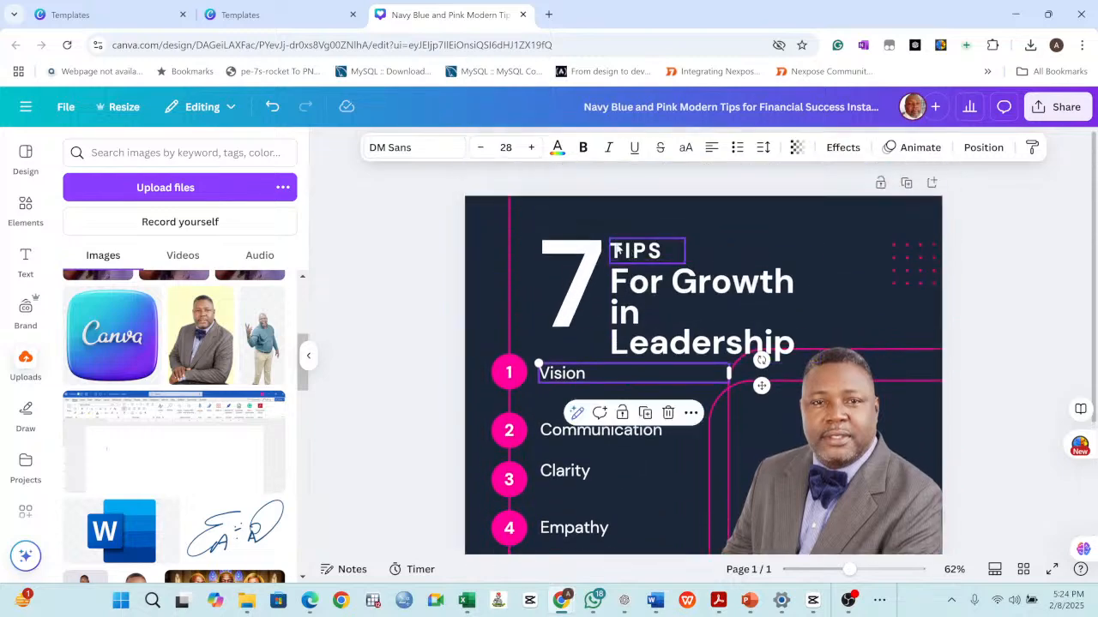
pyautogui.moveTo(585, 267); pyautogui.dragTo(573, 249)
pyautogui.click(645, 251)
pyautogui.moveTo(645, 251); pyautogui.dragTo(639, 237)
# Move the heading closer to the 7 and widen its text box so "For Growth in" fits on one line above "Leadership".
pyautogui.click(691, 292)
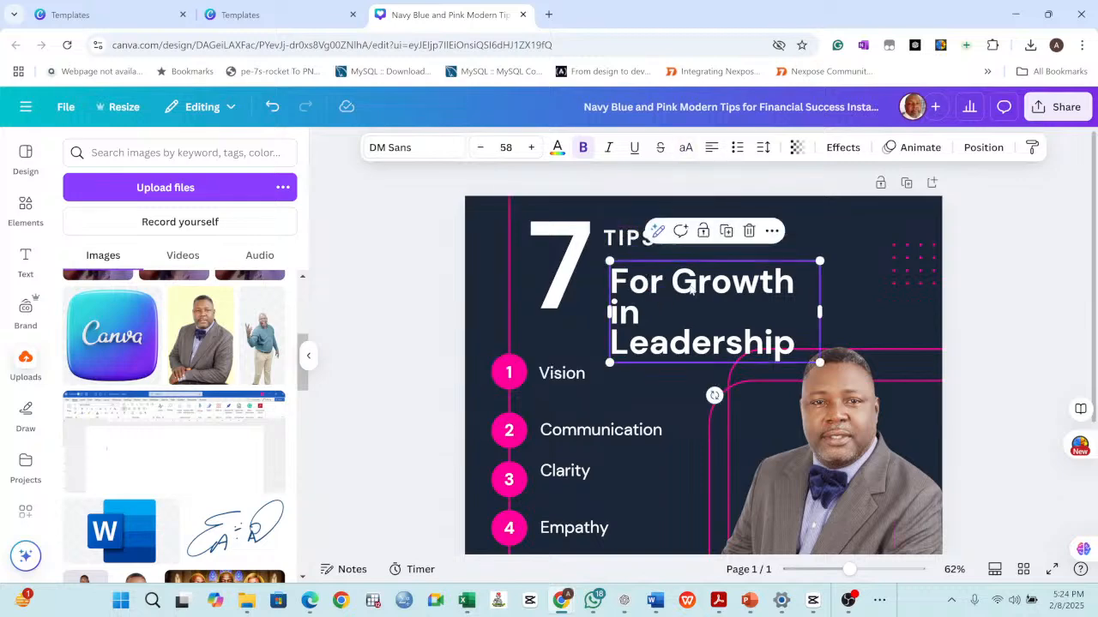
pyautogui.moveTo(693, 292); pyautogui.dragTo(682, 283)
pyautogui.moveTo(813, 302); pyautogui.dragTo(841, 297)
pyautogui.moveTo(684, 294); pyautogui.dragTo(678, 292)
pyautogui.click(830, 384)
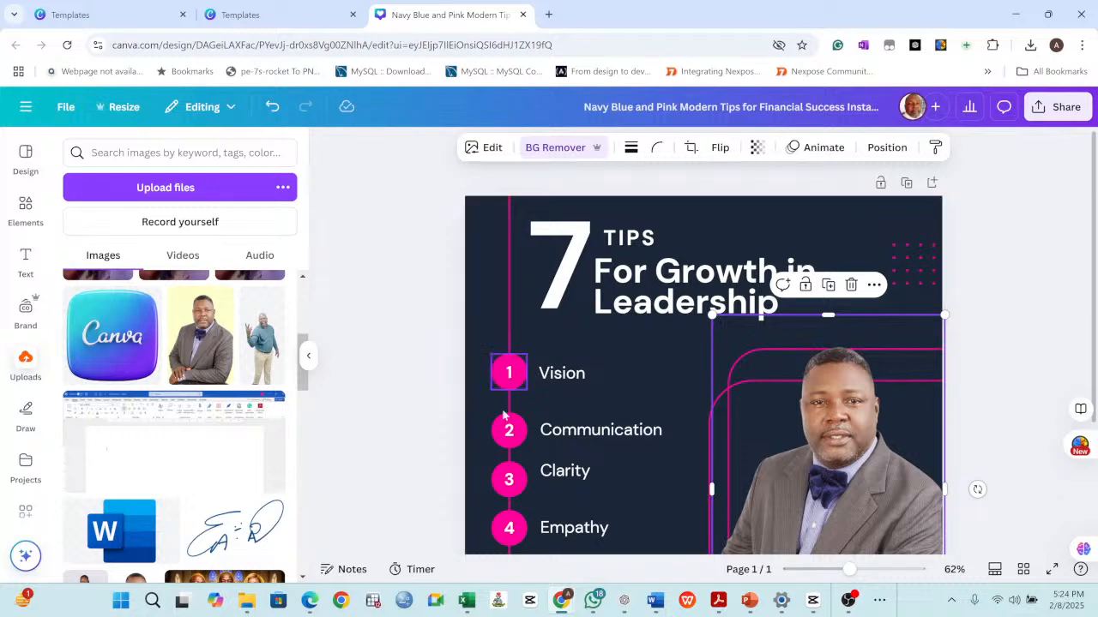
# Shift the second tip's pink circle, its number 2 and the text "Communication" slightly upwards, keeping them in line.
pyautogui.scroll(-2, 517, 398)
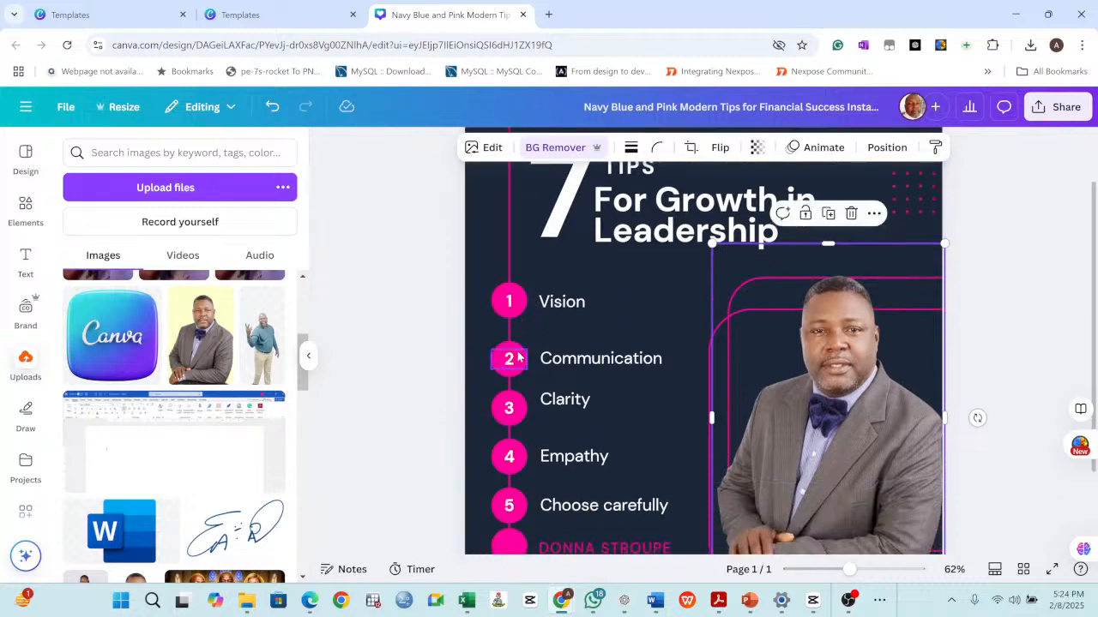
pyautogui.click(517, 359)
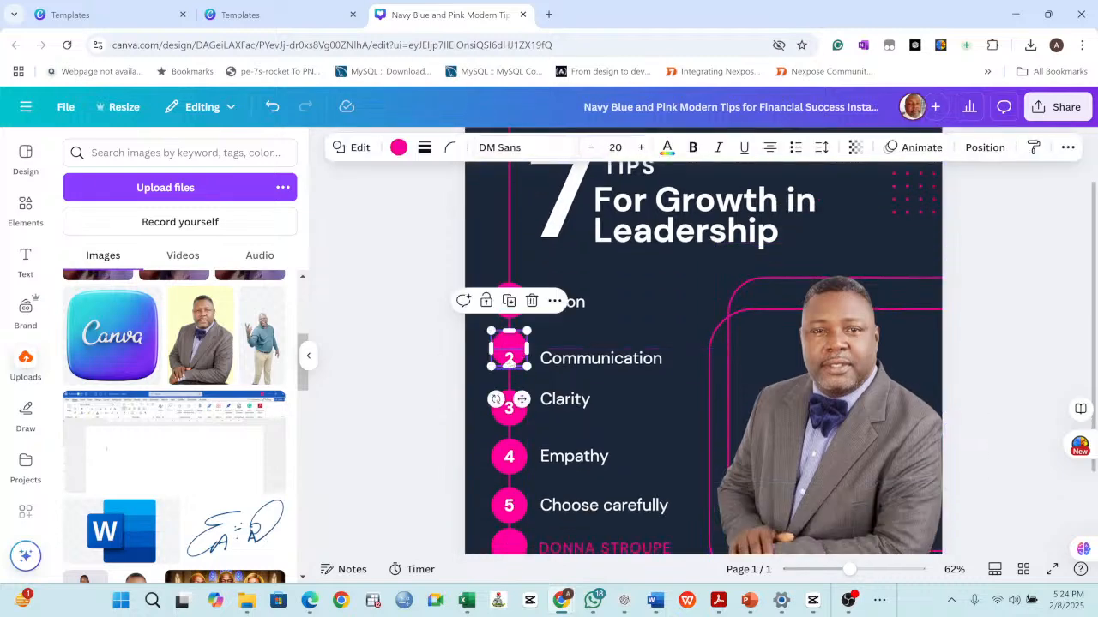
pyautogui.click(542, 367)
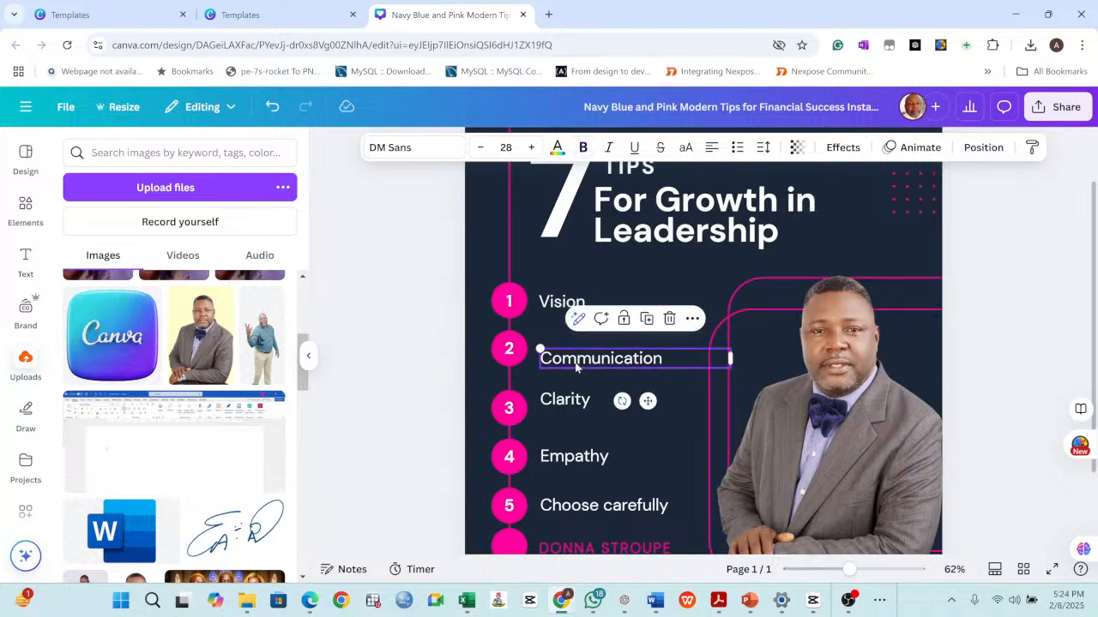
pyautogui.moveTo(580, 361); pyautogui.dragTo(580, 349)
pyautogui.press('Escape')
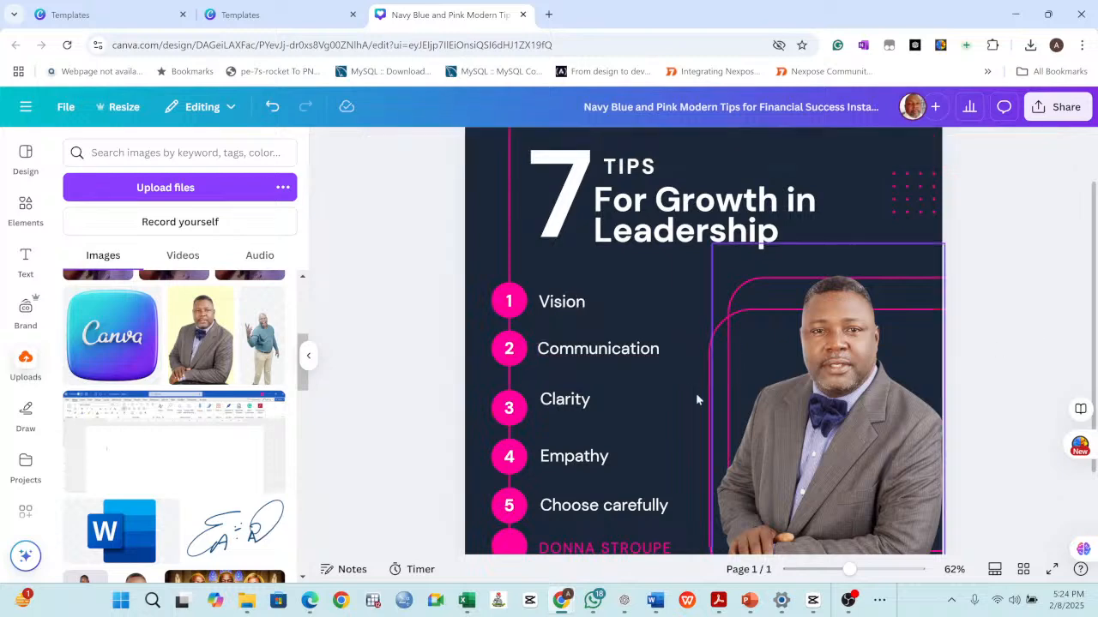
# Replace the placeholder name below the tips with the presenter's full name in capitals.
pyautogui.scroll(-2, 633, 396)
pyautogui.scroll(-1, 633, 396)
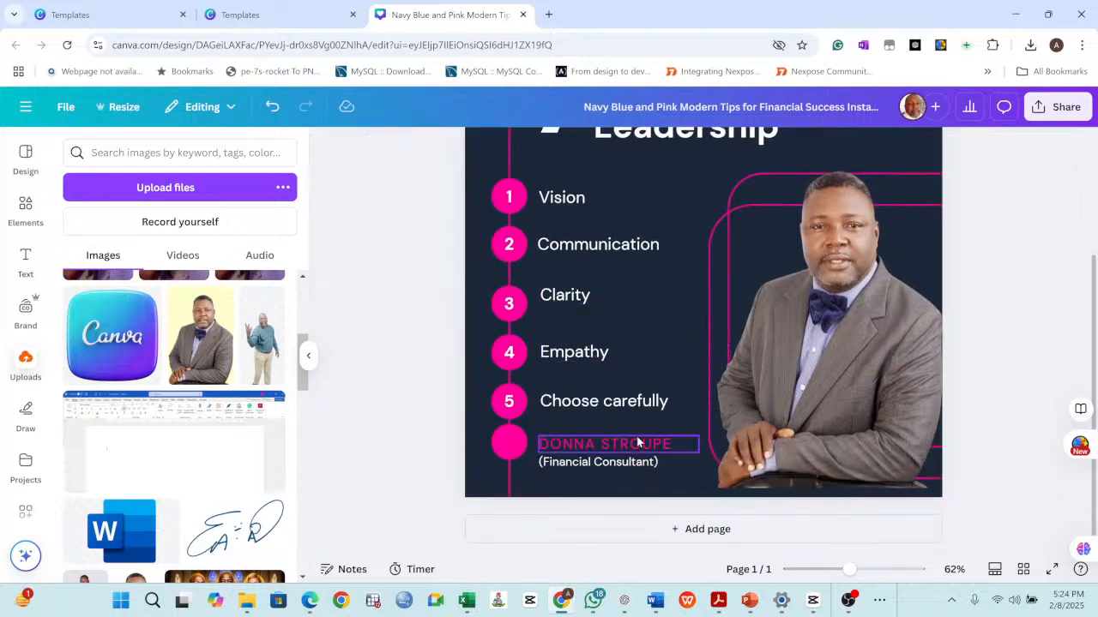
pyautogui.doubleClick(631, 442)
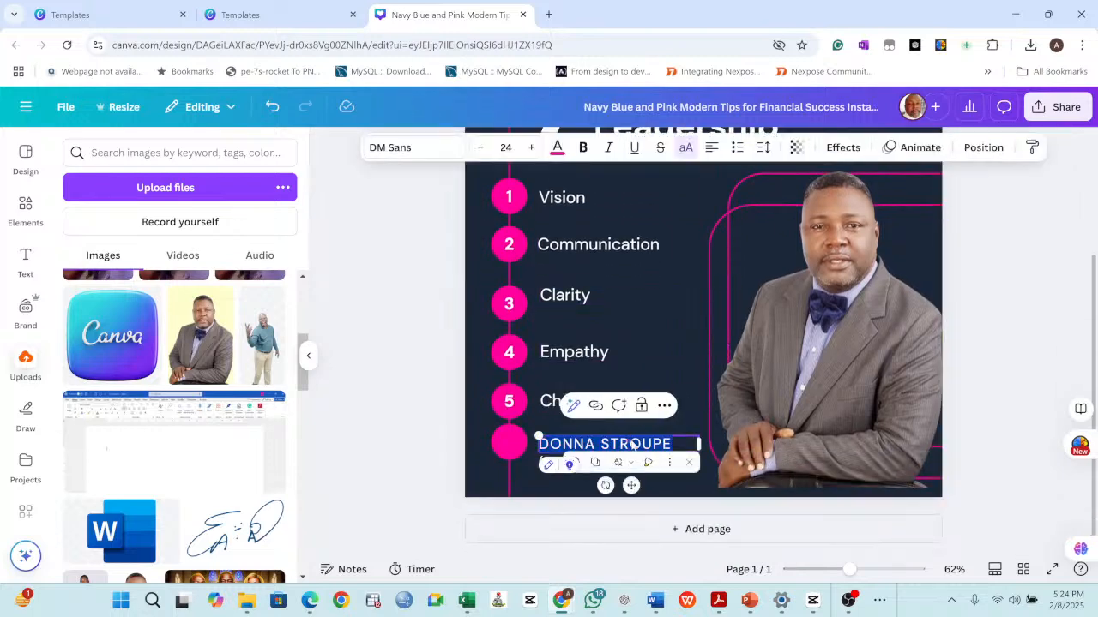
pyautogui.write('ABRAHAM ENINLA')
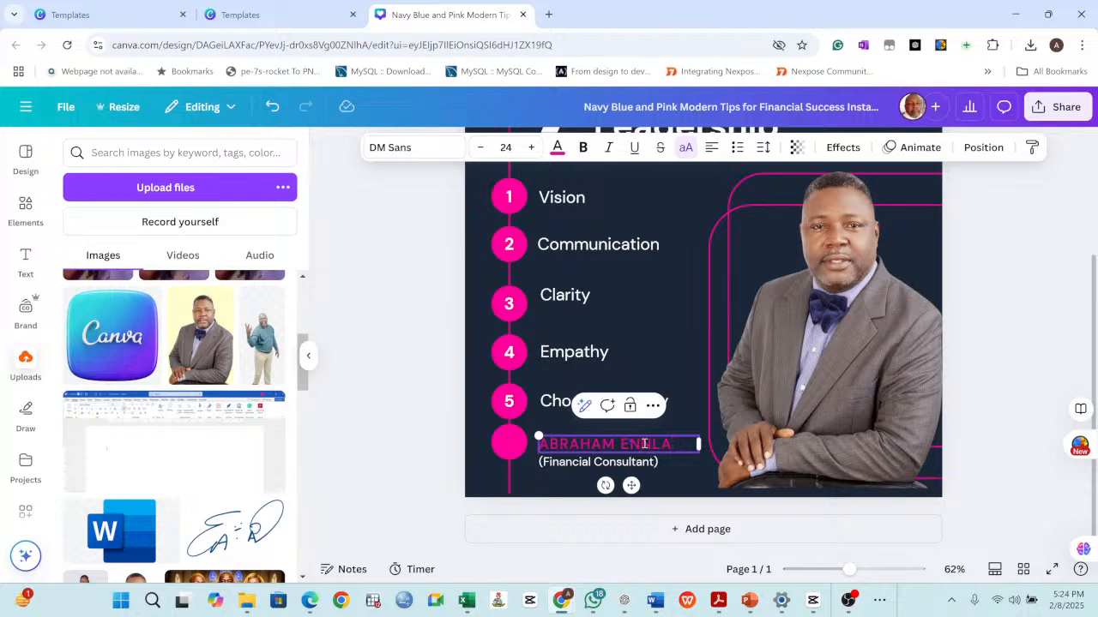
pyautogui.write('I')
pyautogui.click(985, 364)
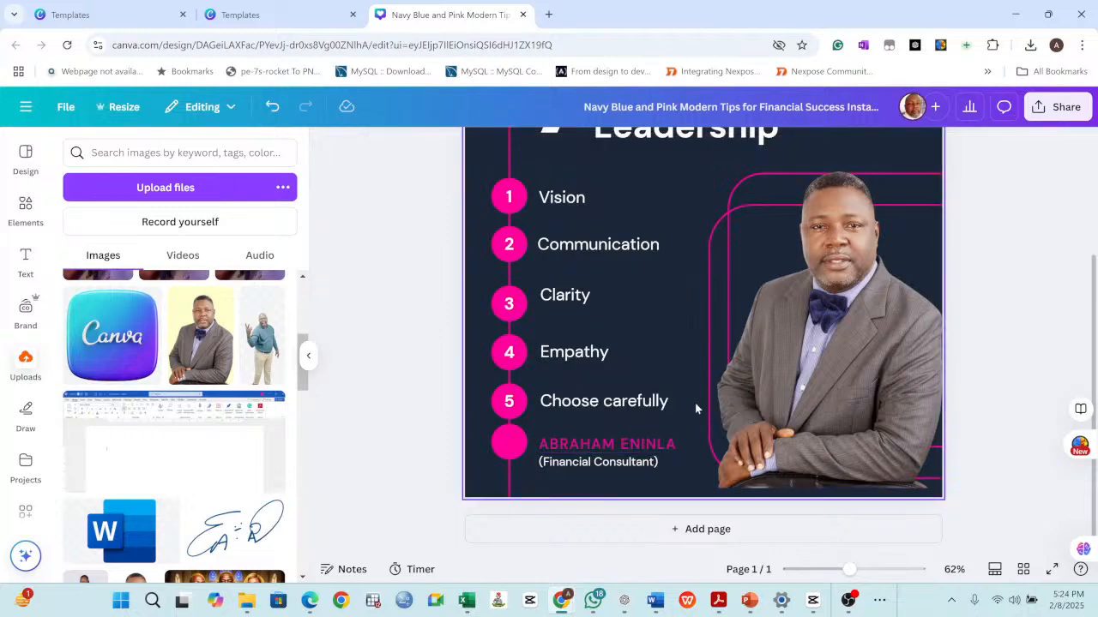
# Replace "(Financial Consultant)" beneath the name with "Leadership Coach" and centre-align that line.
pyautogui.click(620, 468)
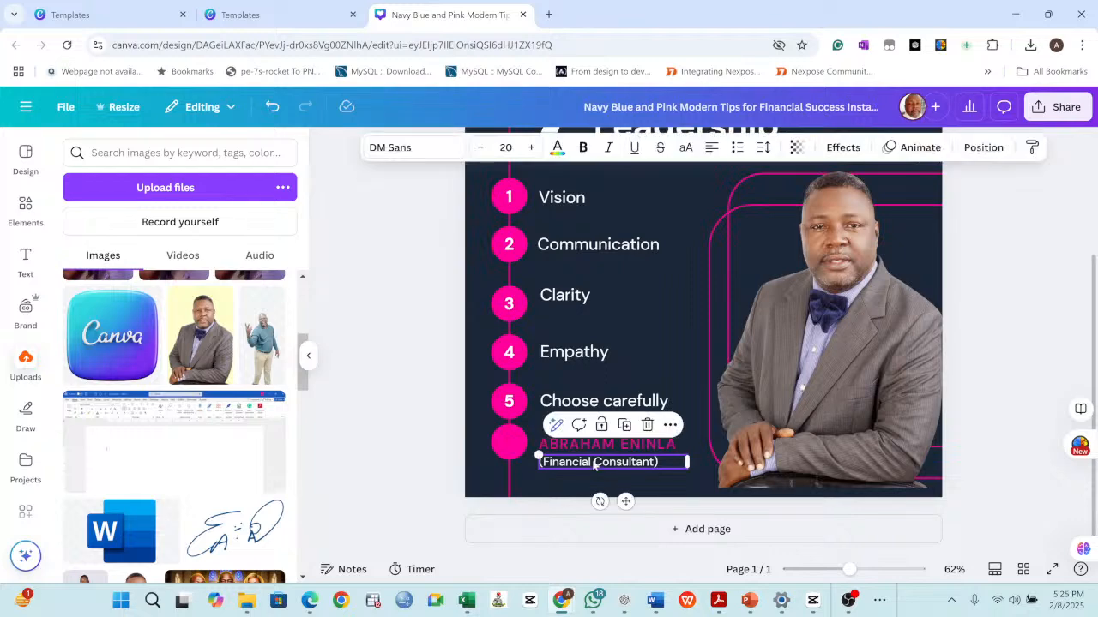
pyautogui.doubleClick(594, 463)
pyautogui.press('BackSpace')
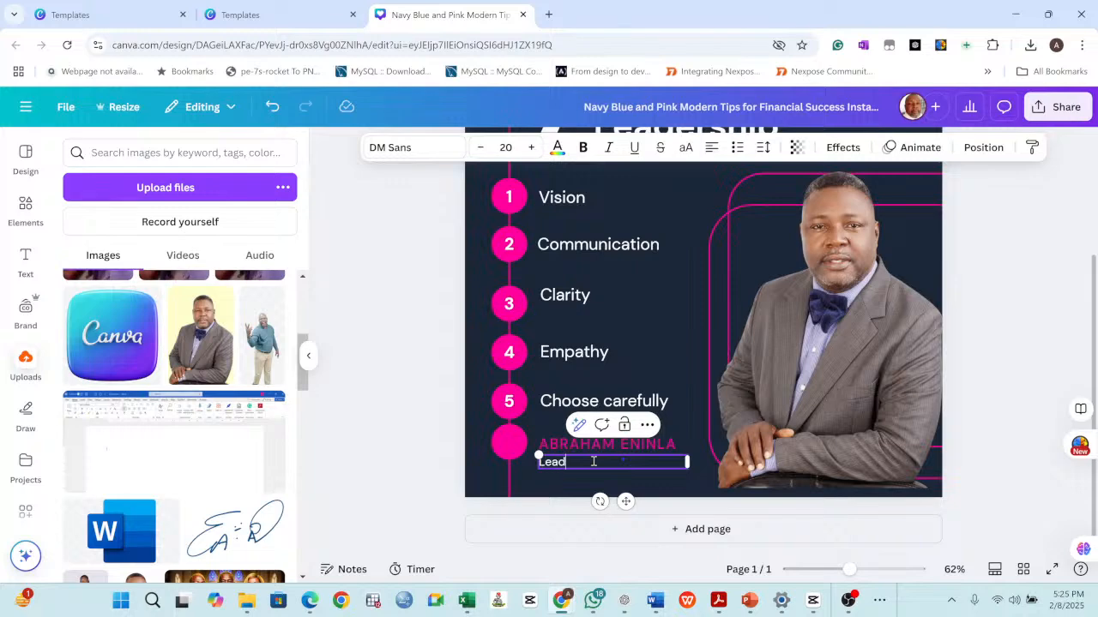
pyautogui.write('Leadership Coa')
pyautogui.click(1010, 368)
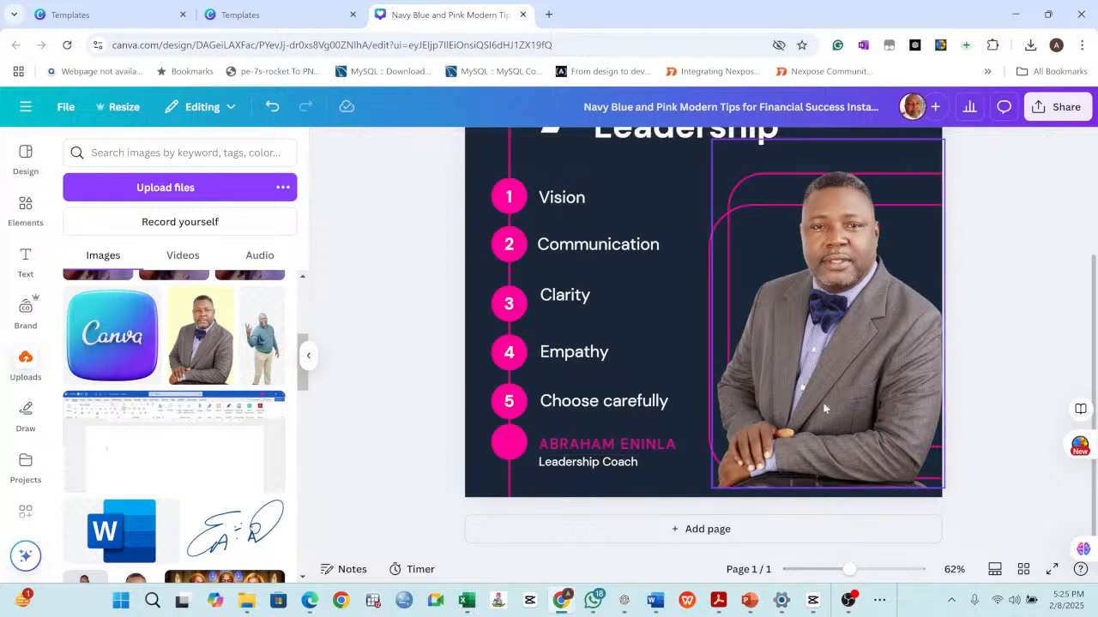
pyautogui.click(588, 461)
pyautogui.click(712, 147)
pyautogui.click(1008, 297)
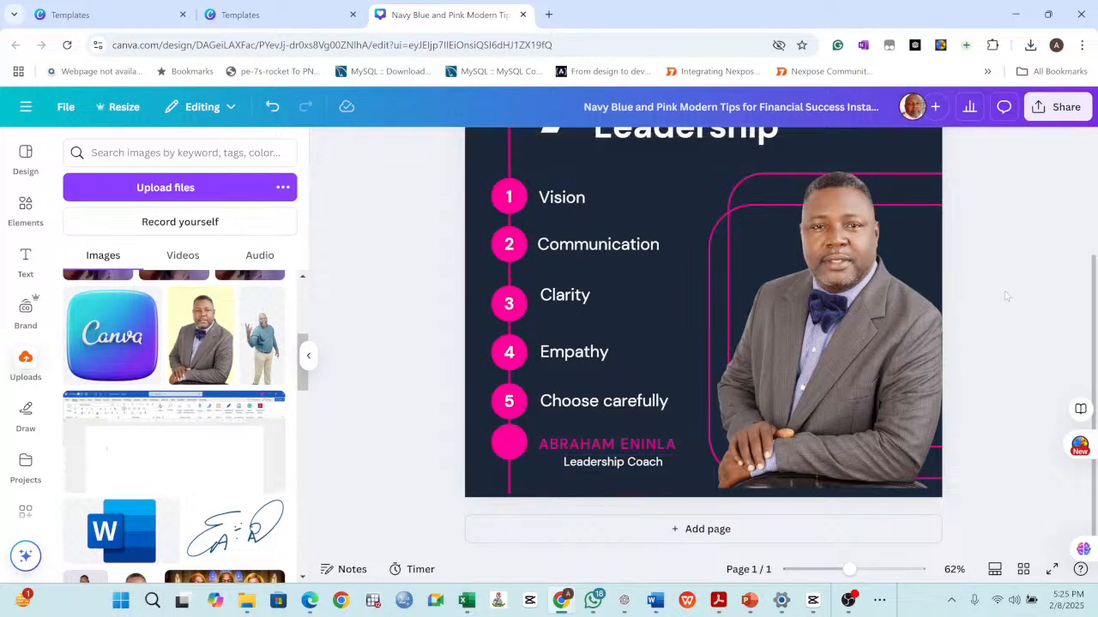
# Delete the pink dot pattern beside the heading.
pyautogui.scroll(3, 986, 297)
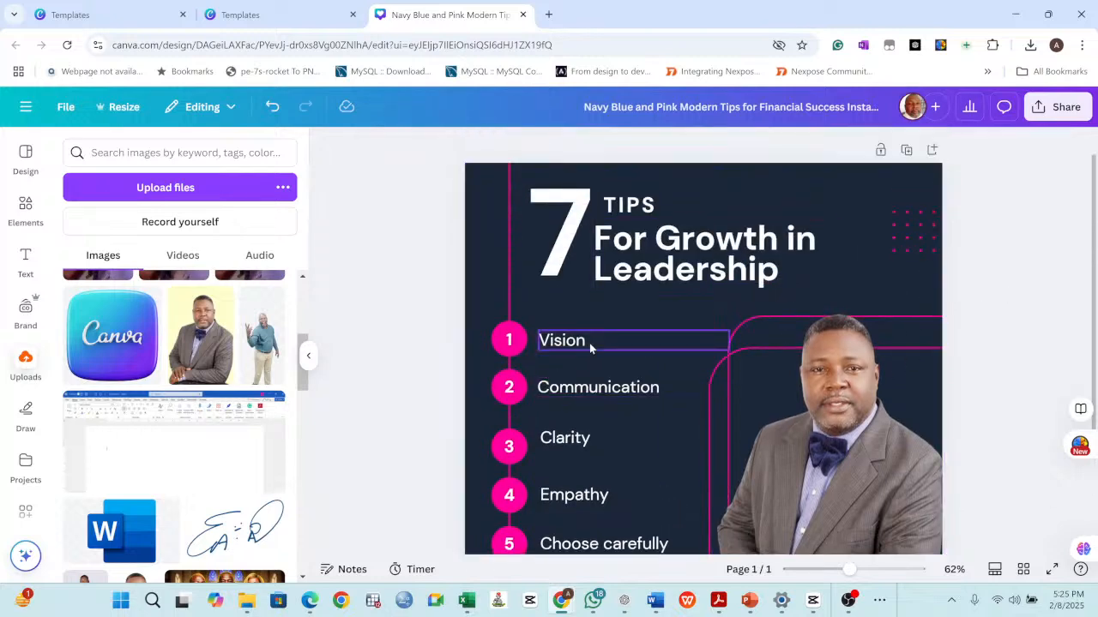
pyautogui.click(918, 233)
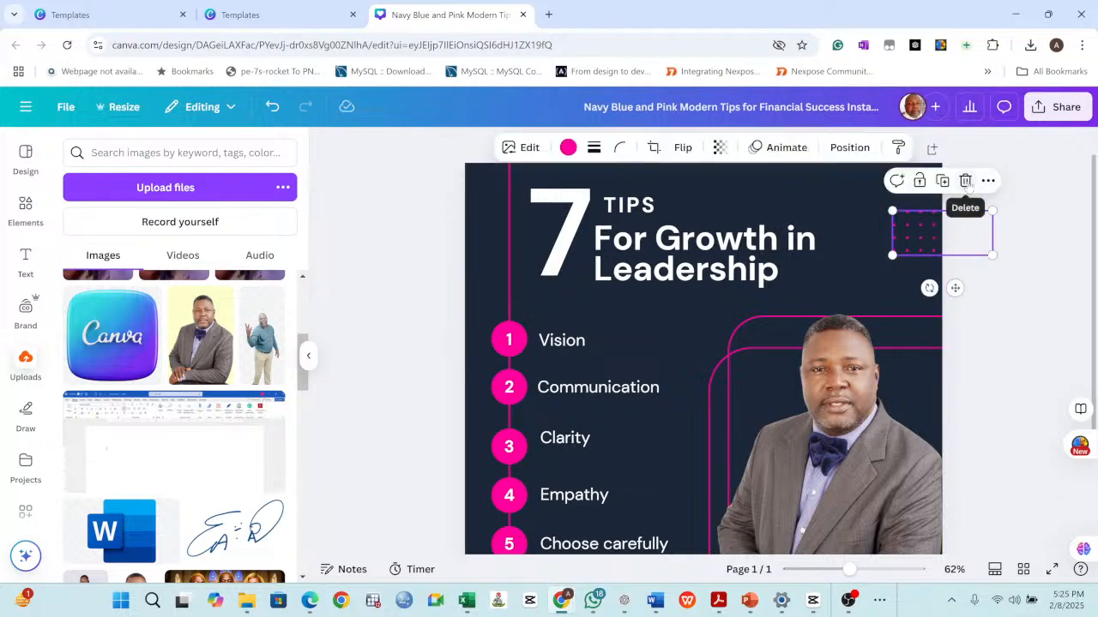
pyautogui.click(964, 181)
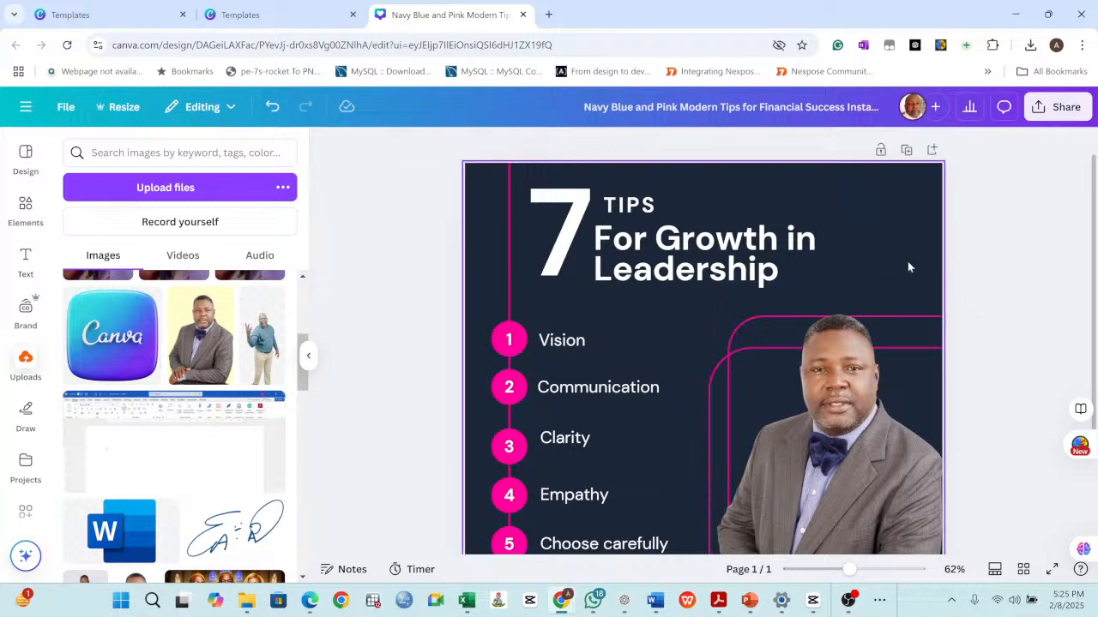
# Add the navy and gold Lead Vision Academy logo from the uploaded images and move it to the post's upper-right corner.
pyautogui.click(889, 213)
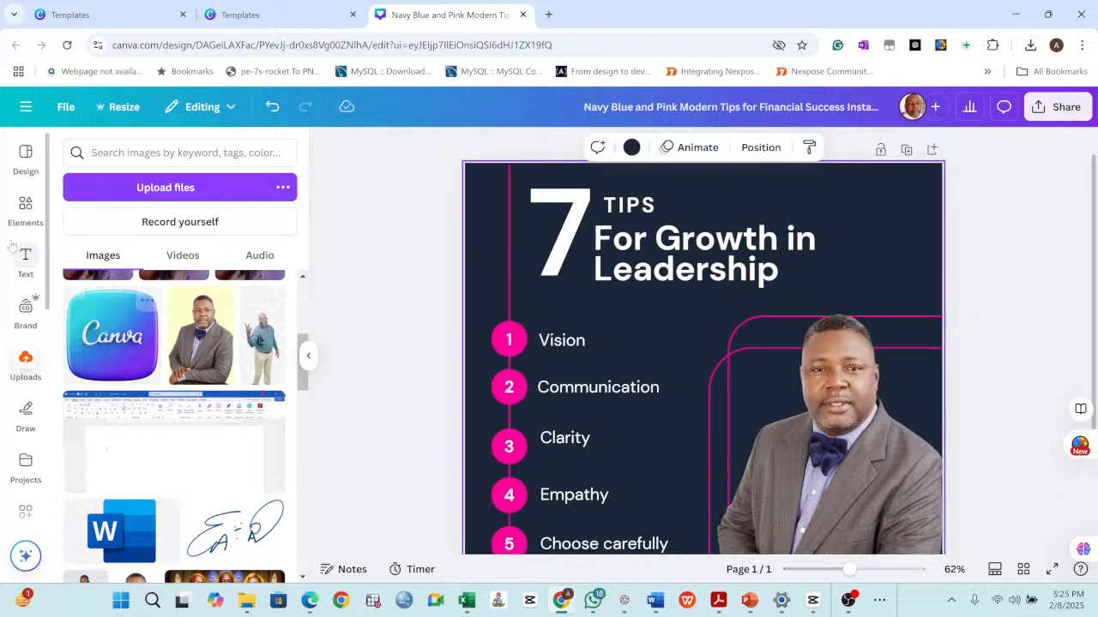
pyautogui.scroll(5, 154, 308)
pyautogui.scroll(-15, 154, 309)
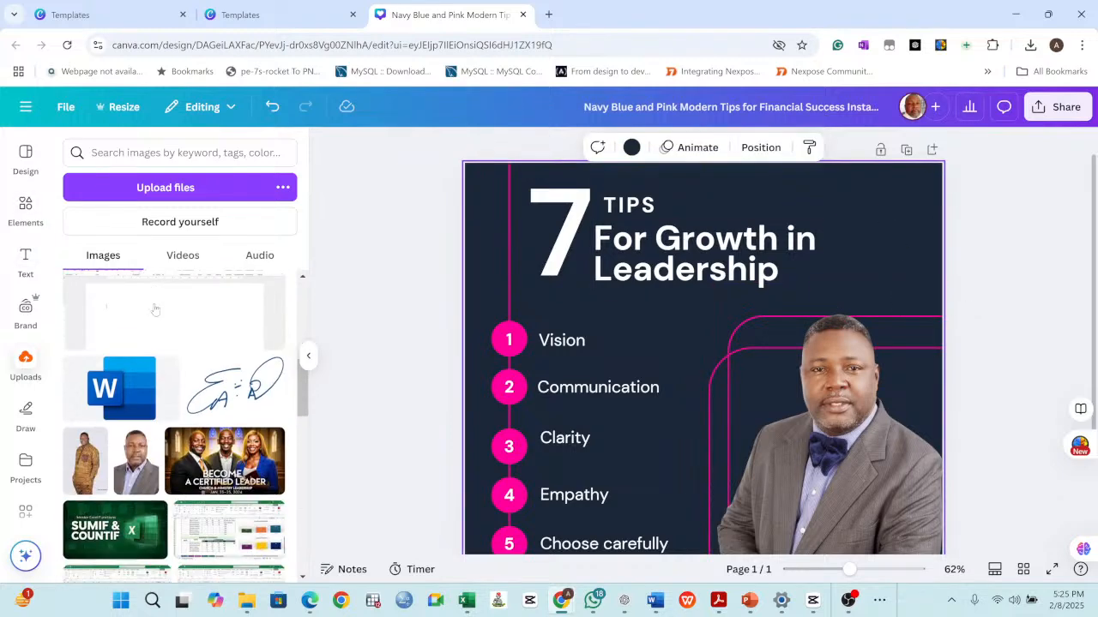
pyautogui.scroll(-15, 155, 309)
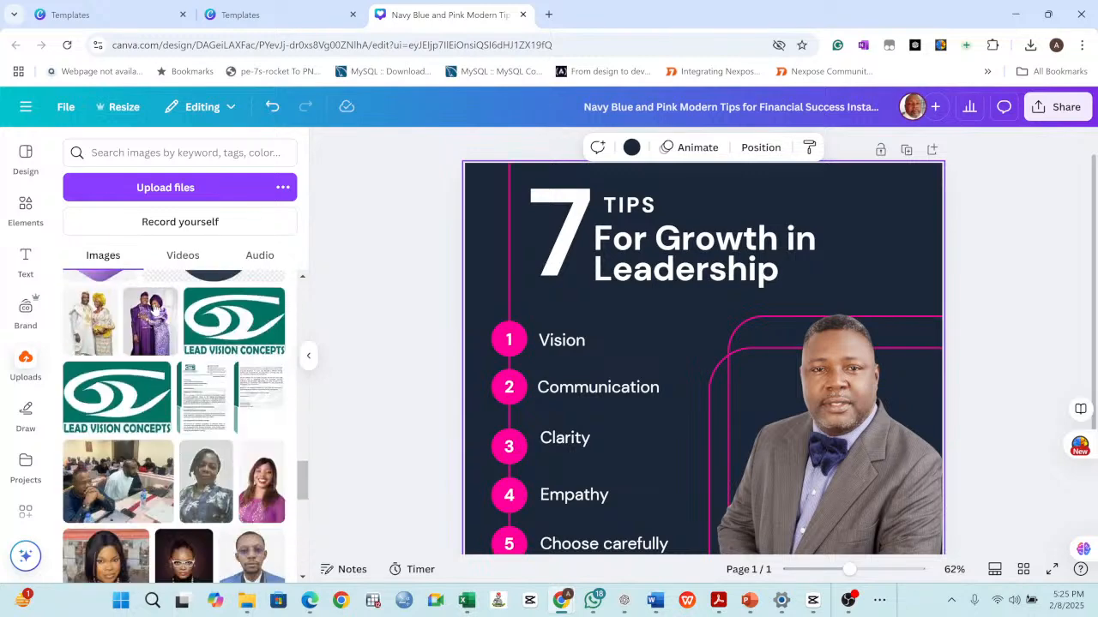
pyautogui.scroll(-8, 154, 308)
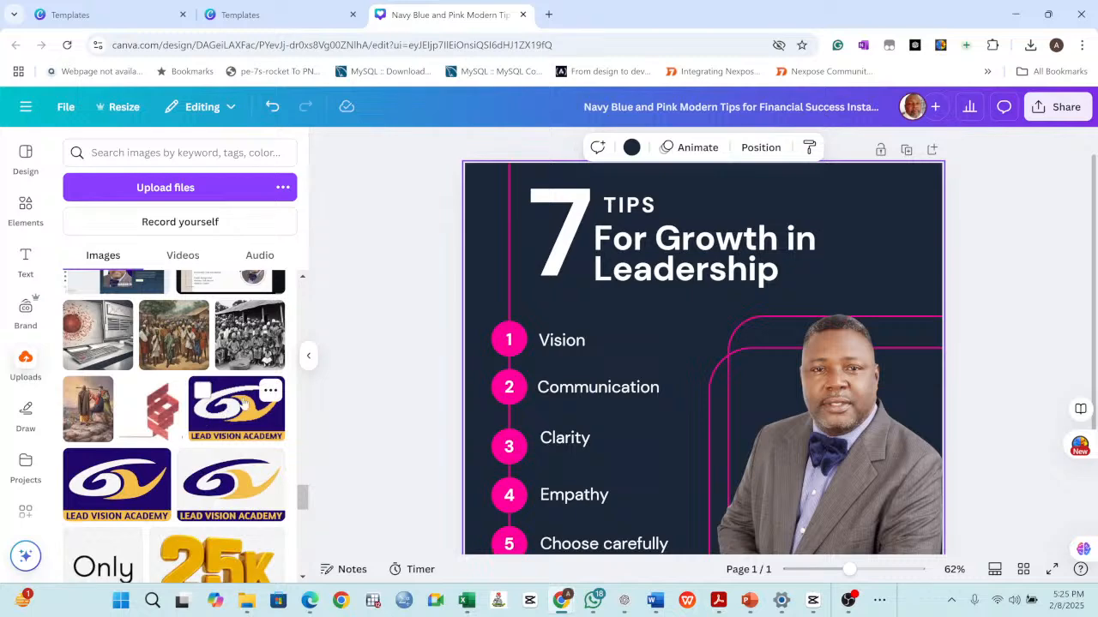
pyautogui.click(244, 403)
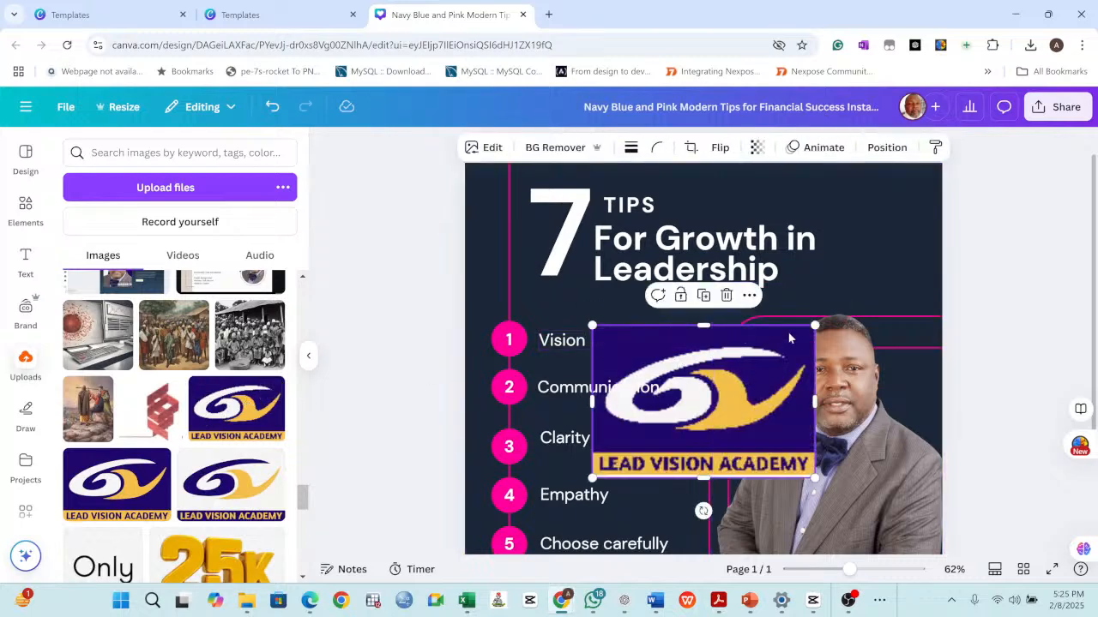
pyautogui.moveTo(790, 339); pyautogui.dragTo(905, 187)
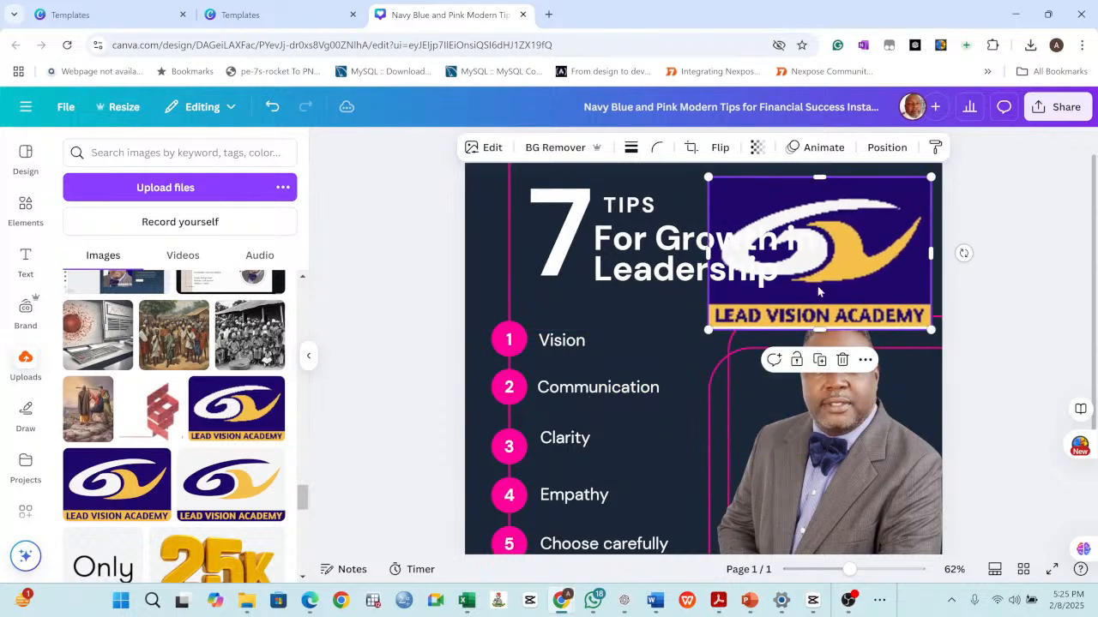
# Shrink the Lead Vision Academy logo so it fits in the corner clear of the heading.
pyautogui.moveTo(711, 327); pyautogui.dragTo(813, 230)
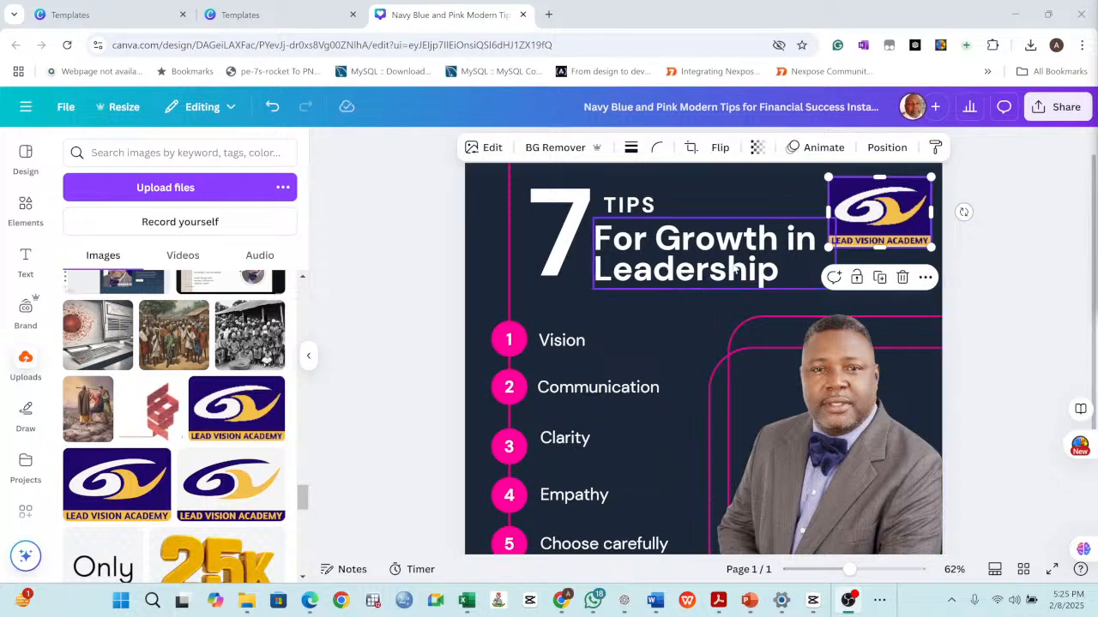
pyautogui.moveTo(870, 208); pyautogui.dragTo(869, 206)
pyautogui.moveTo(827, 247); pyautogui.dragTo(847, 234)
pyautogui.moveTo(907, 203); pyautogui.dragTo(908, 204)
pyautogui.click(1022, 233)
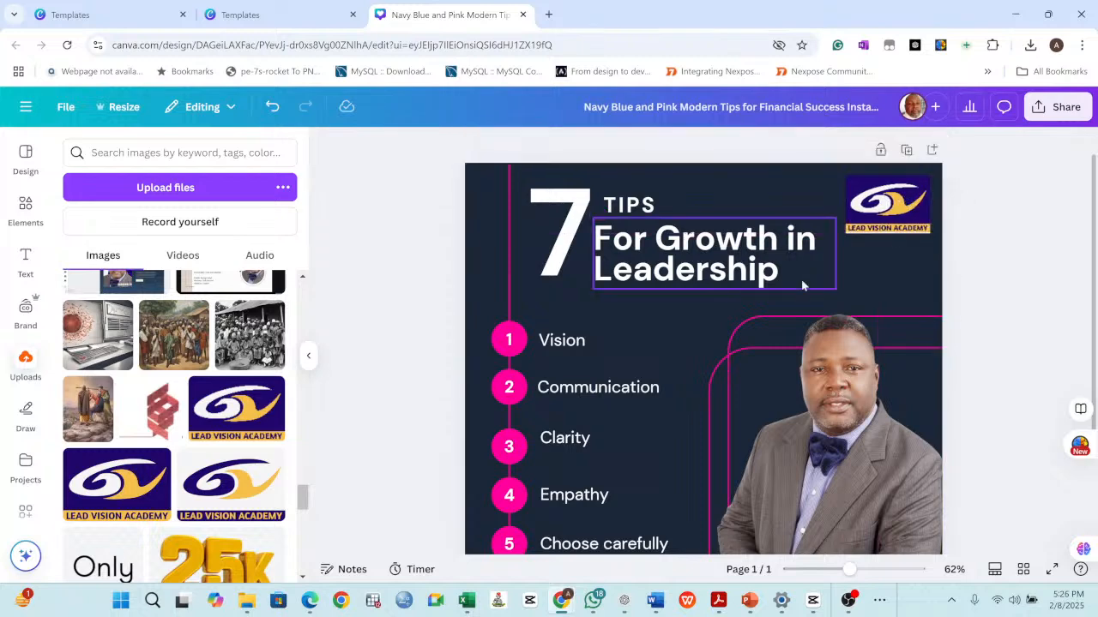
# Download the finished post as a PNG and save it in the Downloads folder under the name "poster".
pyautogui.scroll(-2, 804, 279)
pyautogui.scroll(3, 805, 278)
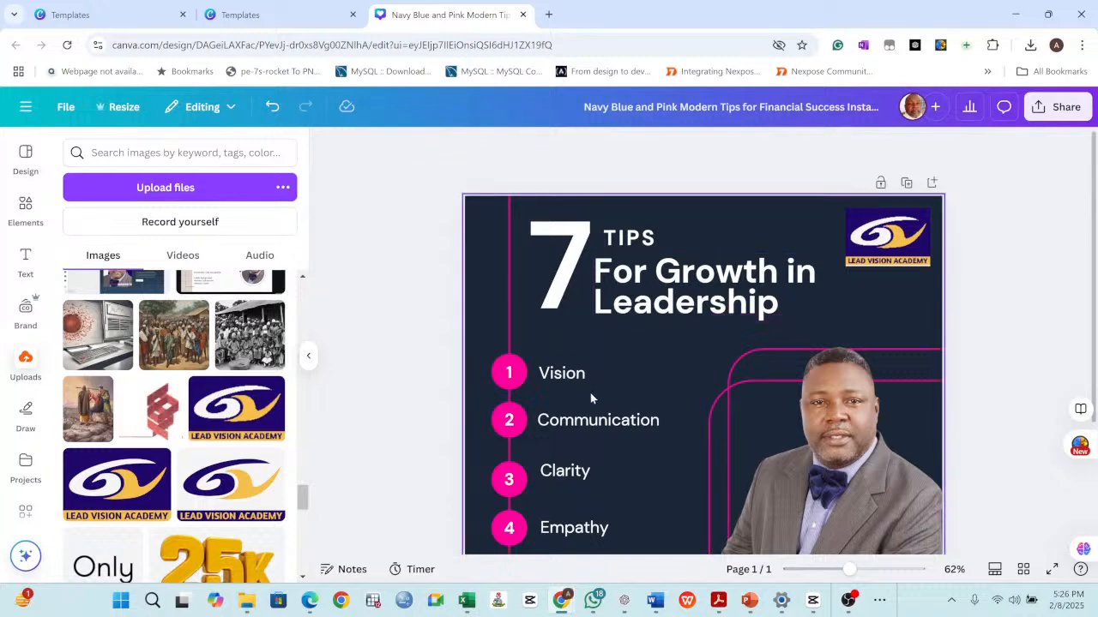
pyautogui.scroll(-2, 601, 391)
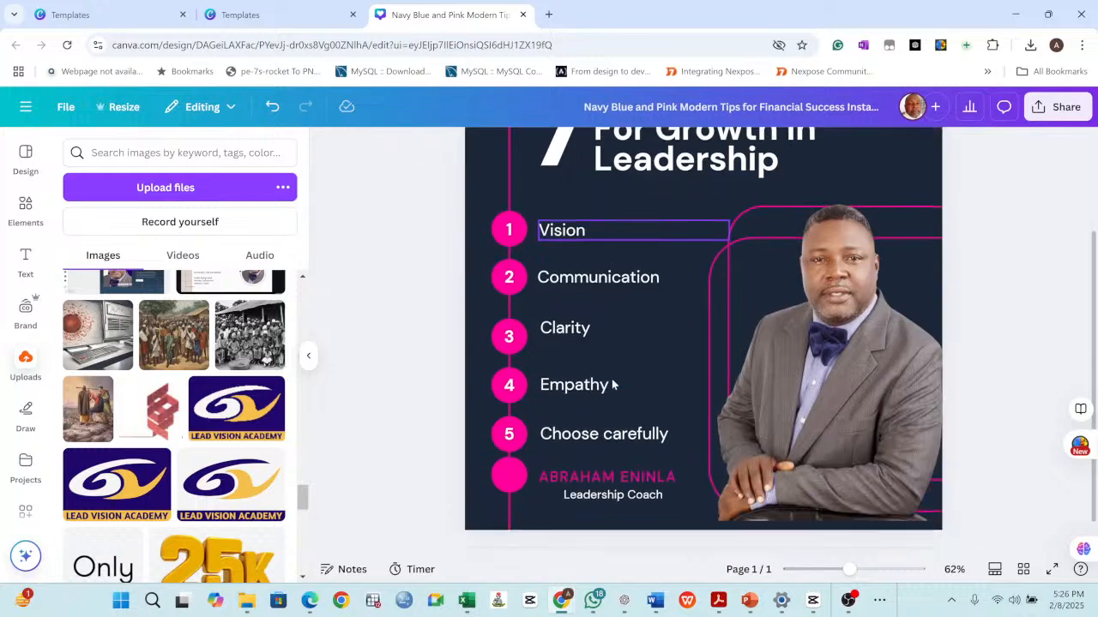
pyautogui.click(1060, 106)
pyautogui.click(838, 388)
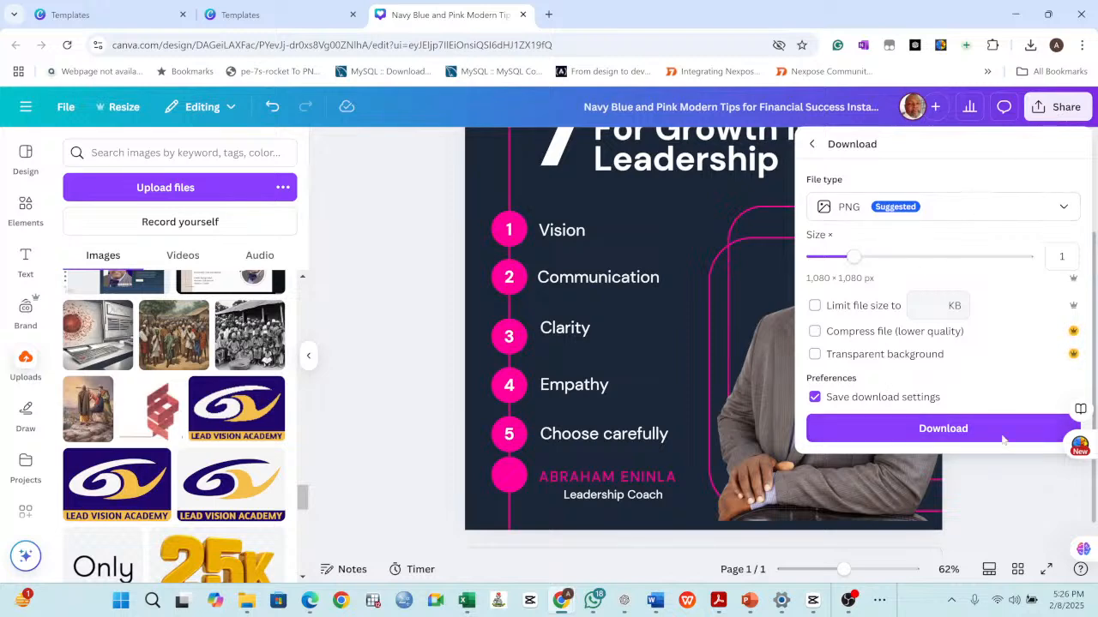
pyautogui.click(959, 431)
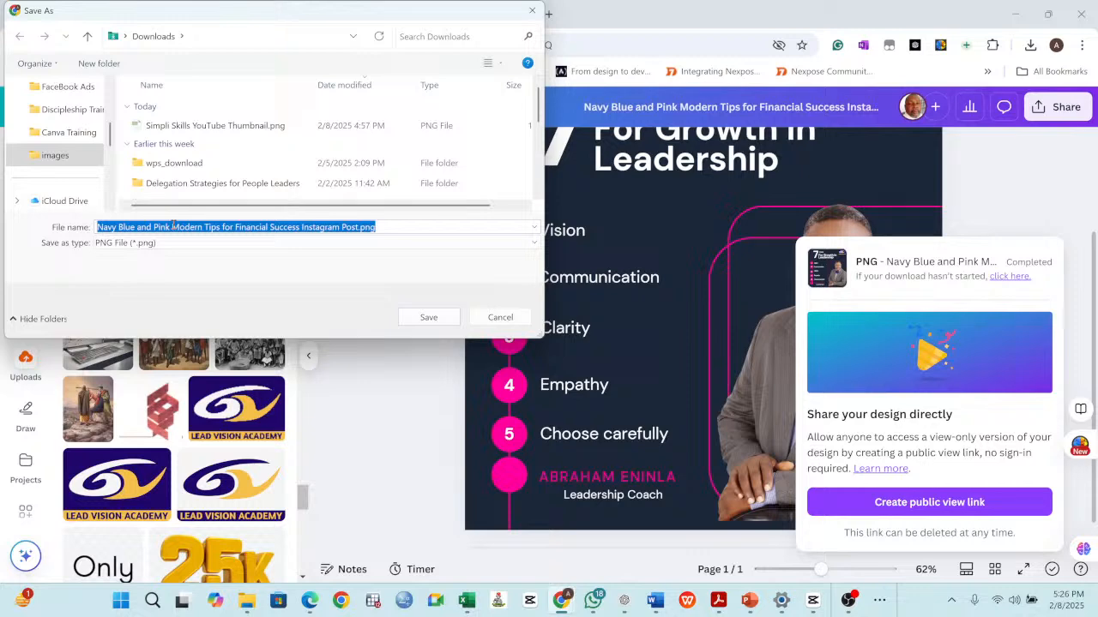
pyautogui.write('poster')
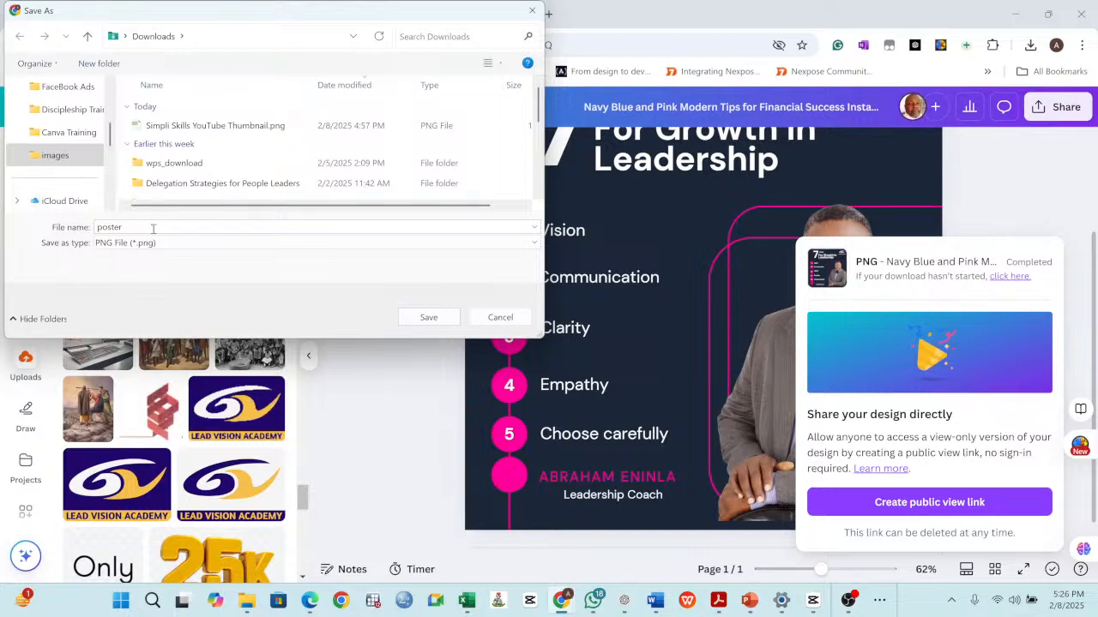
pyautogui.click(429, 318)
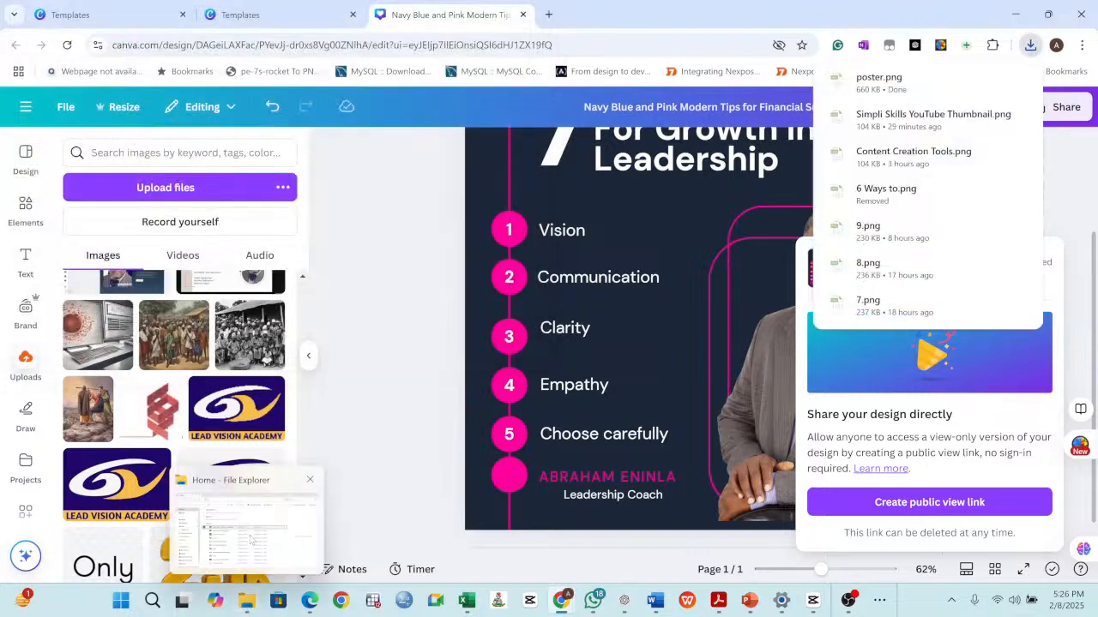
# Switch to File Explorer, open poster.png to examine the exported image, and return to the design in Canva.
pyautogui.click(246, 601)
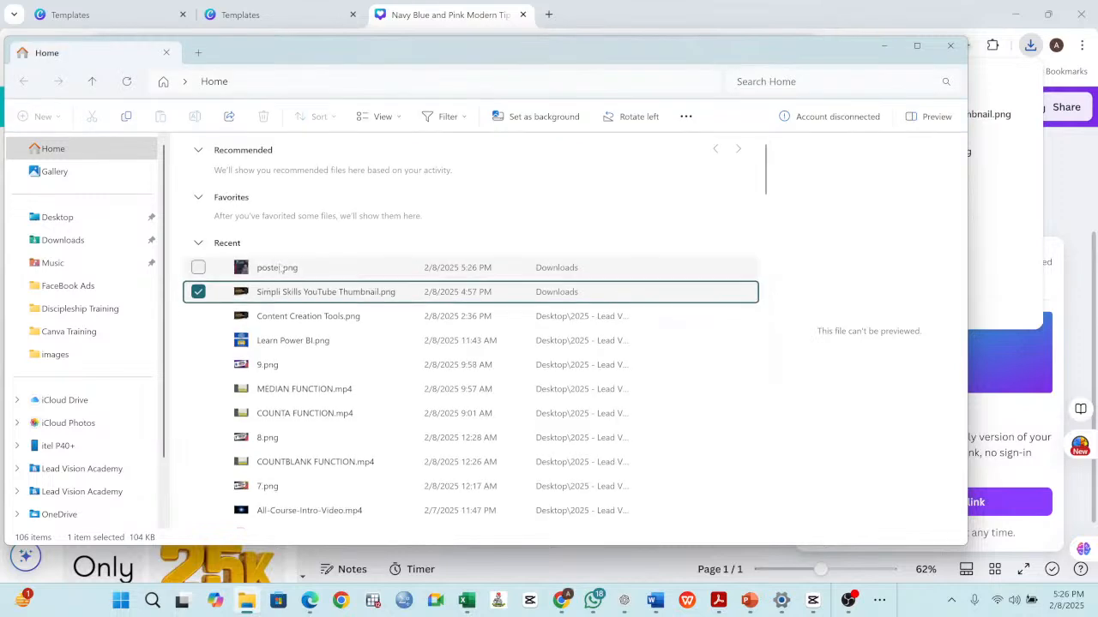
pyautogui.click(281, 269)
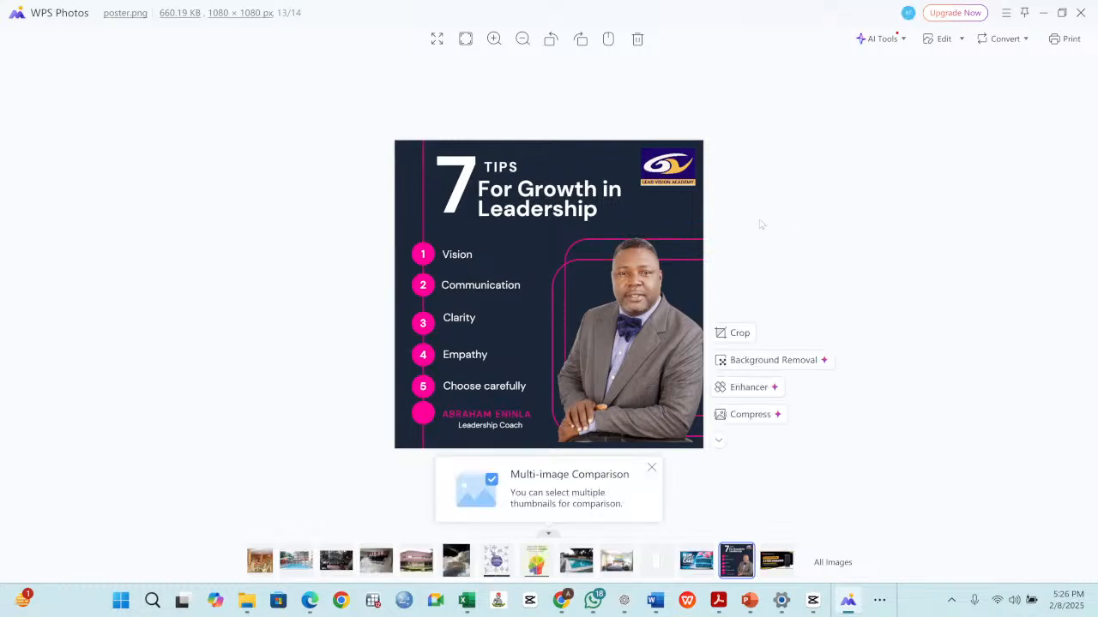
pyautogui.scroll(6, 760, 224)
pyautogui.scroll(-2, 761, 223)
pyautogui.scroll(-1, 762, 223)
pyautogui.click(652, 467)
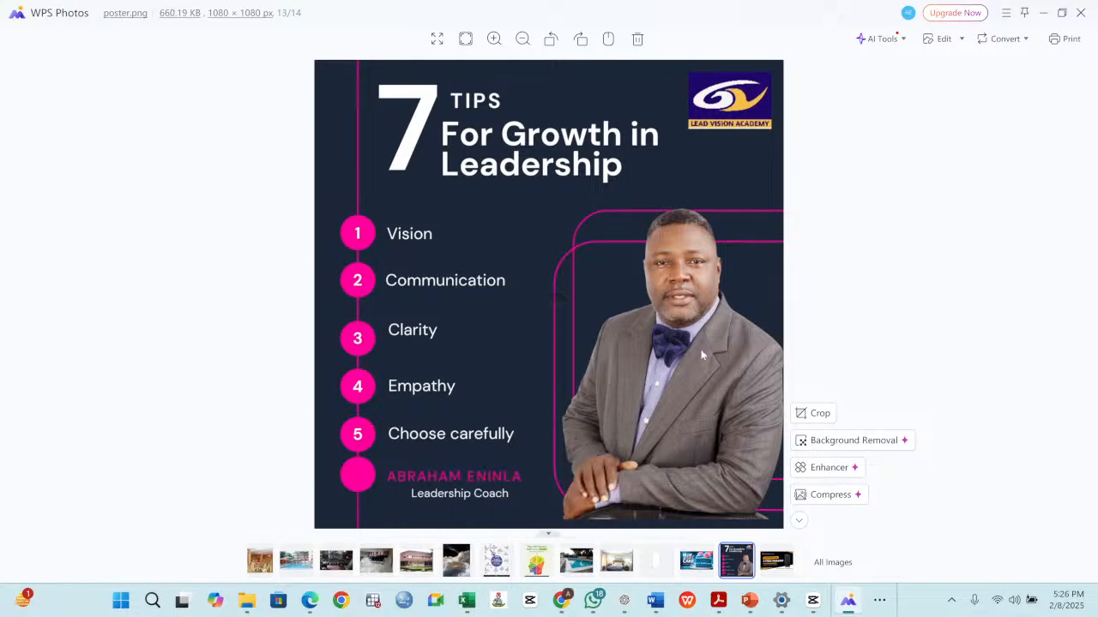
pyautogui.scroll(2, 797, 268)
pyautogui.scroll(1, 798, 268)
pyautogui.scroll(-4, 794, 262)
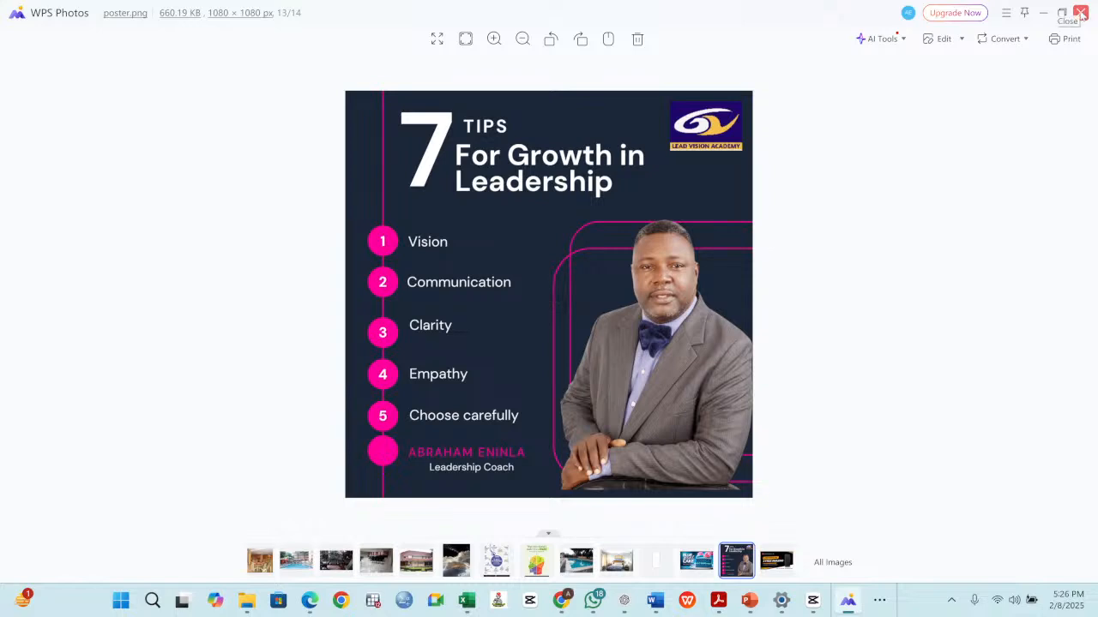
pyautogui.click(1081, 13)
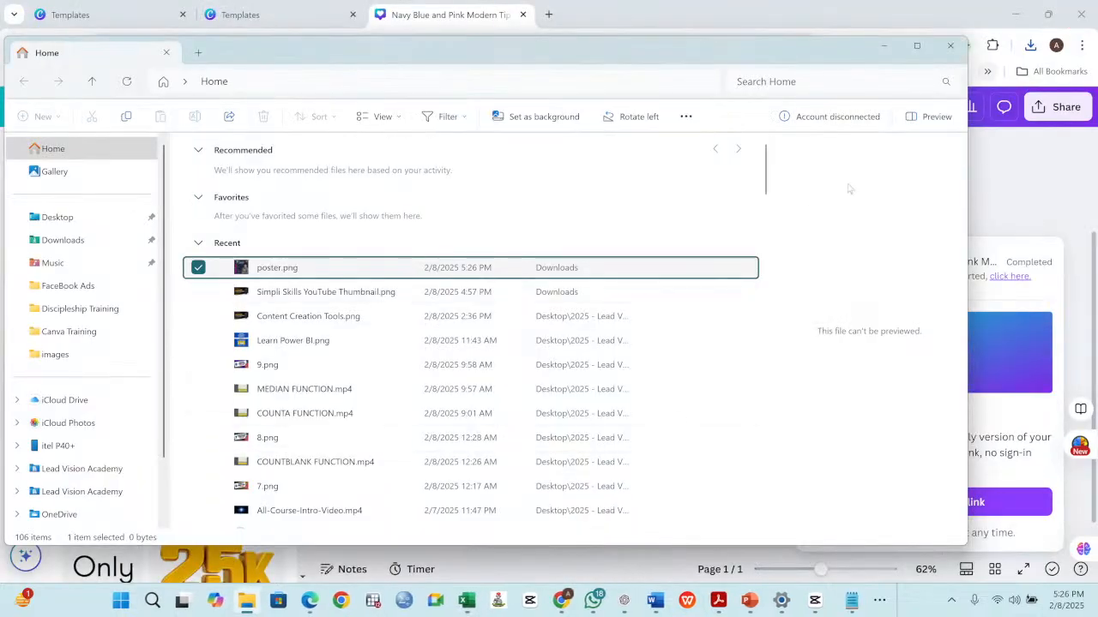
pyautogui.click(939, 50)
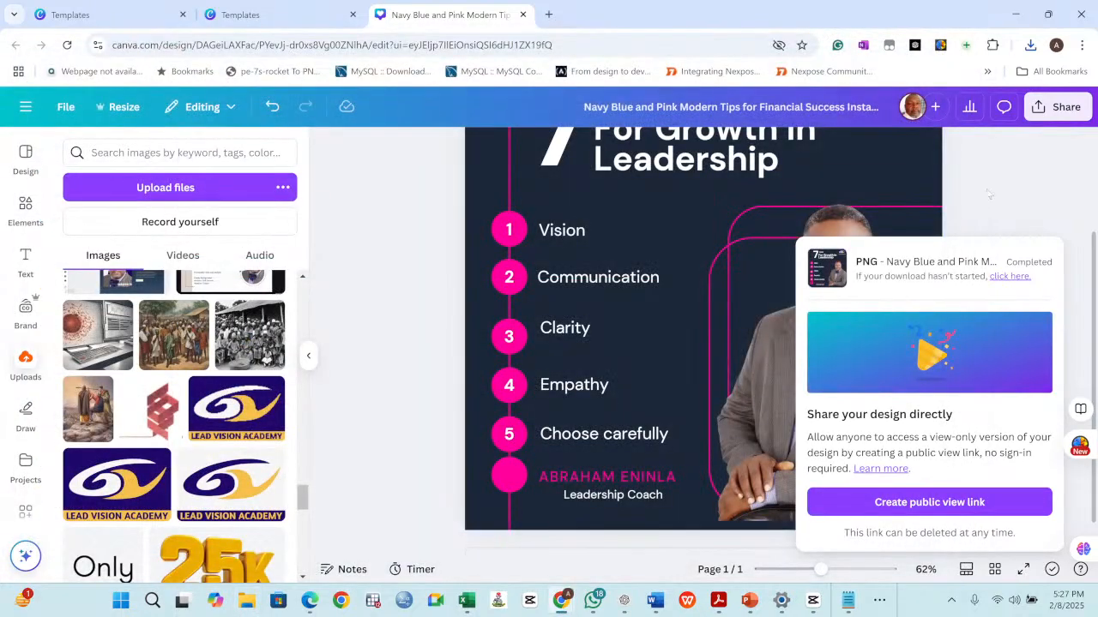
pyautogui.click(988, 193)
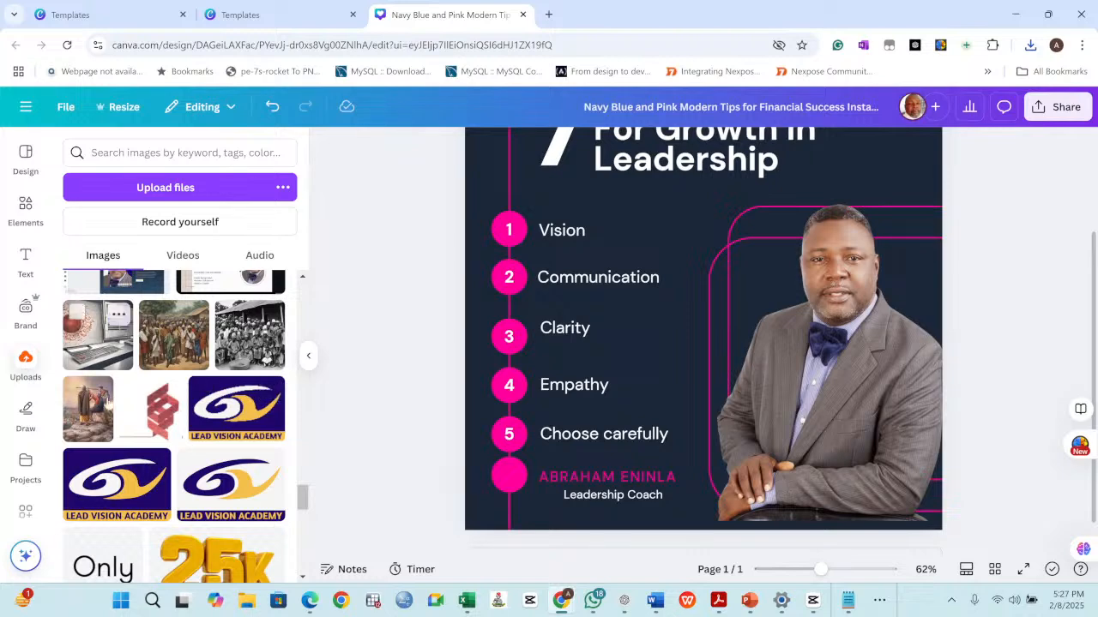
# Browse the images and Downloads folders for files that could be uploaded, and leave without uploading one.
pyautogui.click(194, 187)
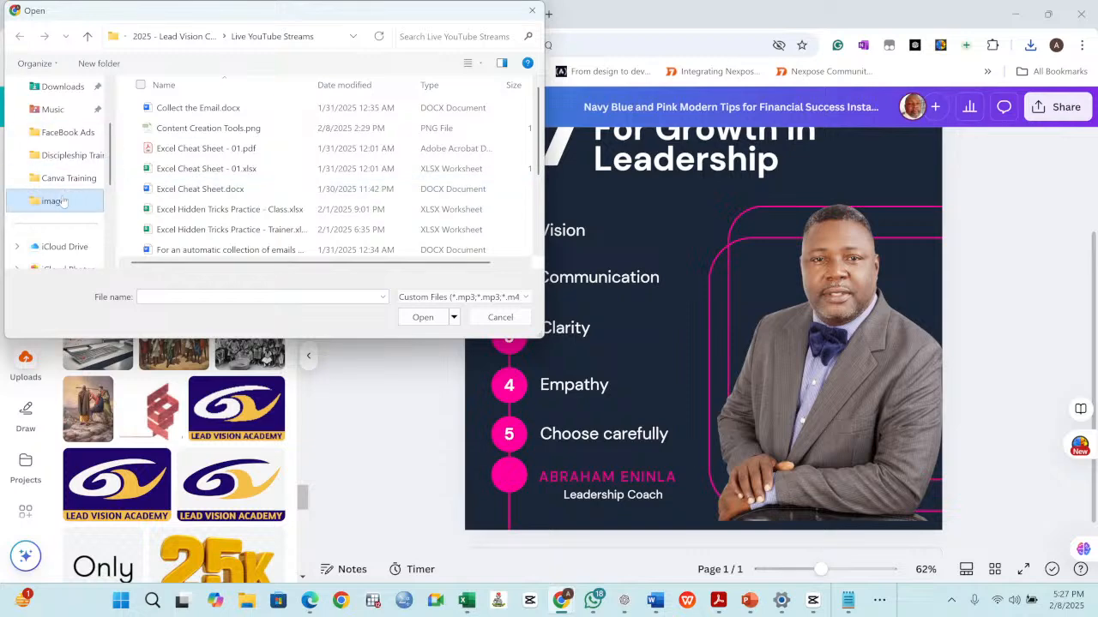
pyautogui.click(57, 200)
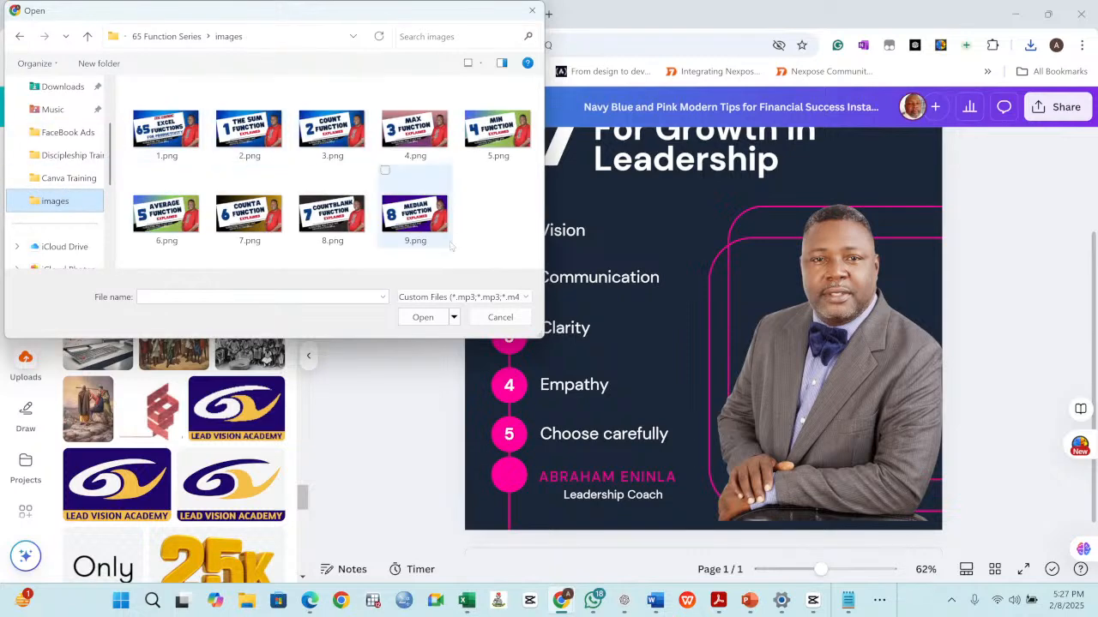
pyautogui.click(415, 224)
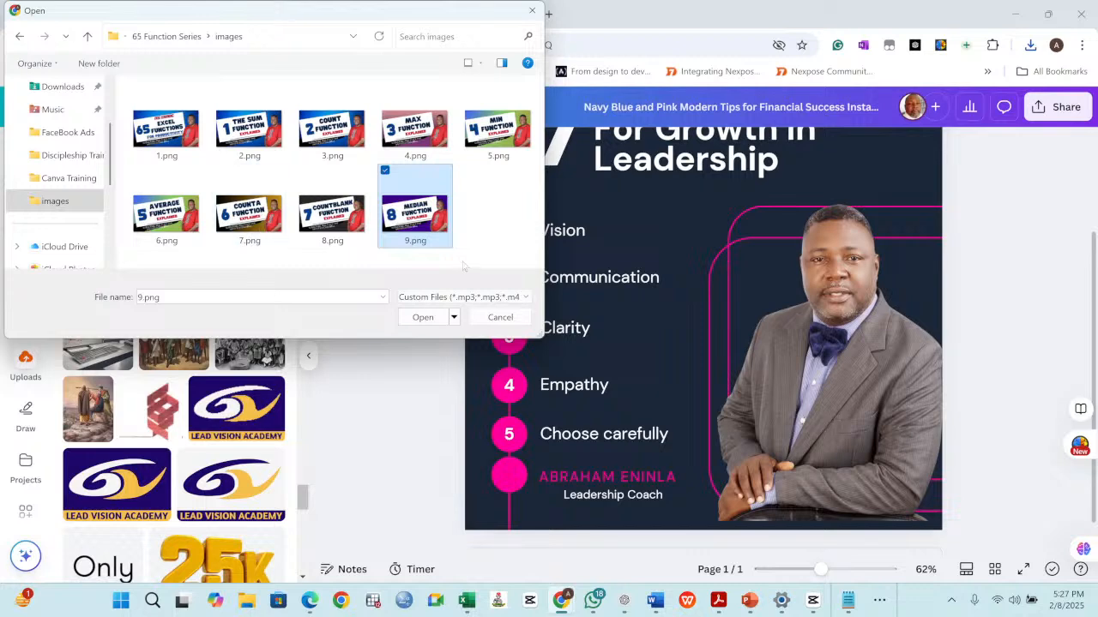
pyautogui.scroll(2, 62, 162)
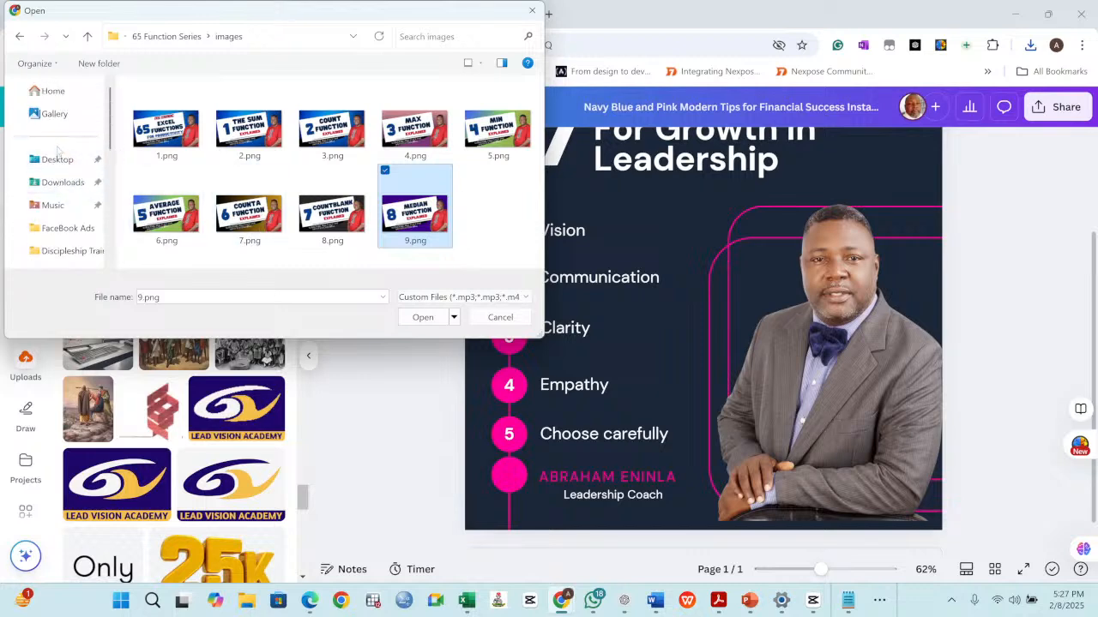
pyautogui.click(50, 114)
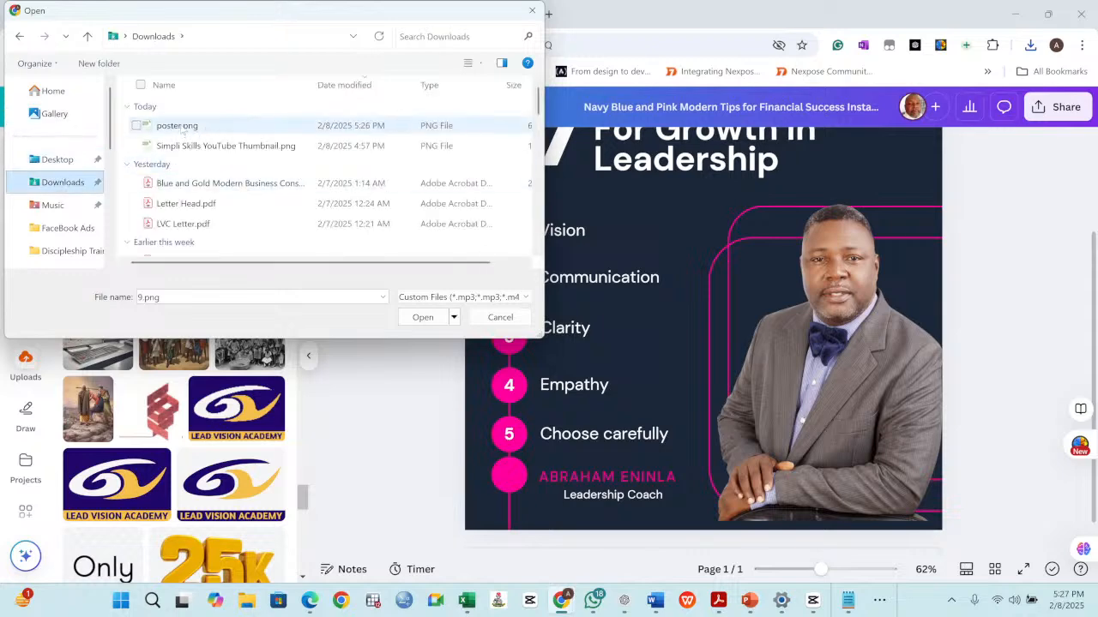
pyautogui.scroll(-5, 183, 128)
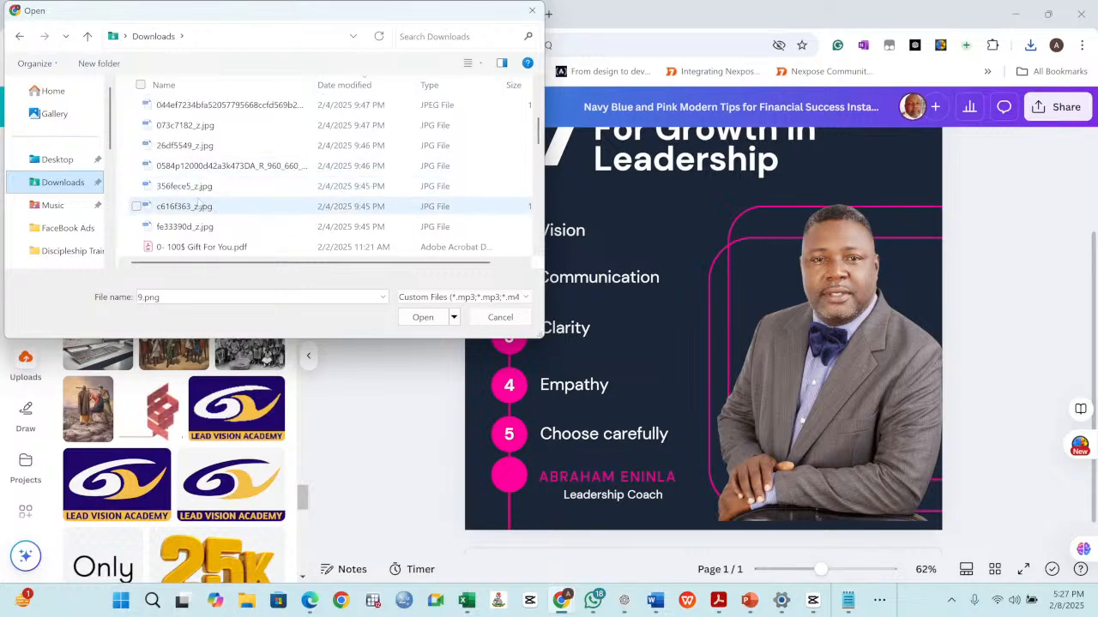
pyautogui.scroll(-5, 212, 197)
pyautogui.scroll(-5, 208, 182)
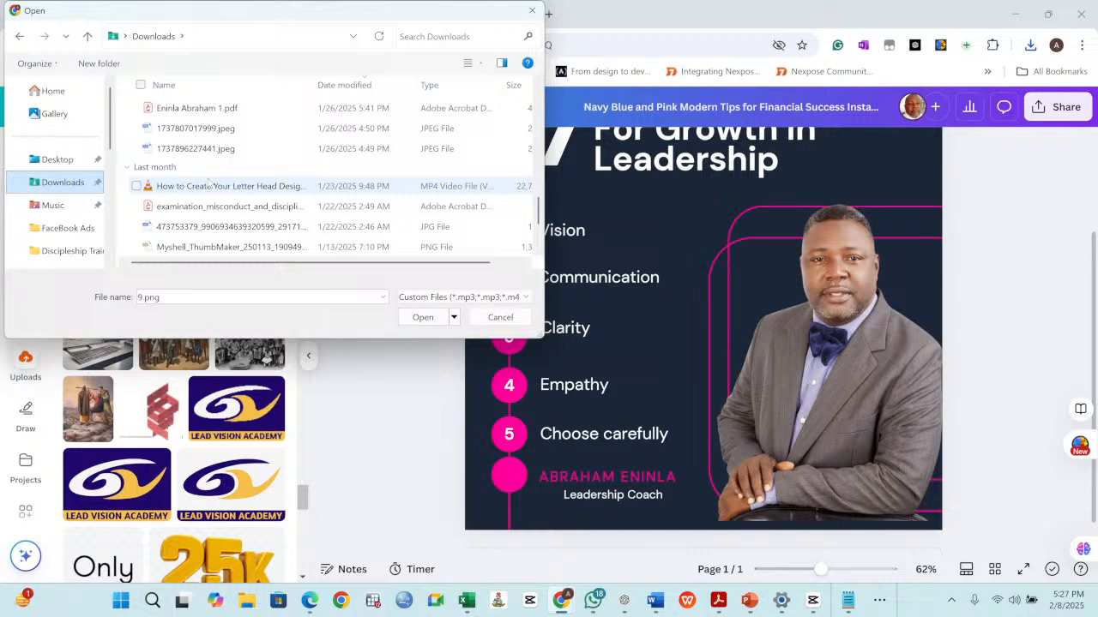
pyautogui.click(502, 318)
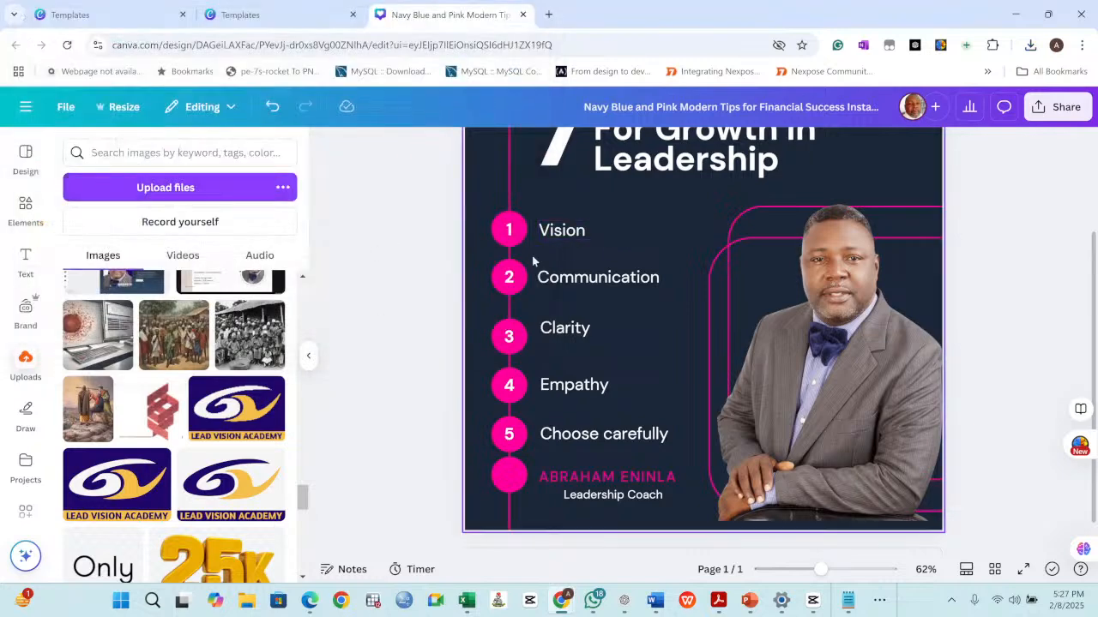
# Look through the uploads for the red-shirt photos and shift the red-shirt cut-out on the post slightly up and to the left.
pyautogui.scroll(-5, 174, 370)
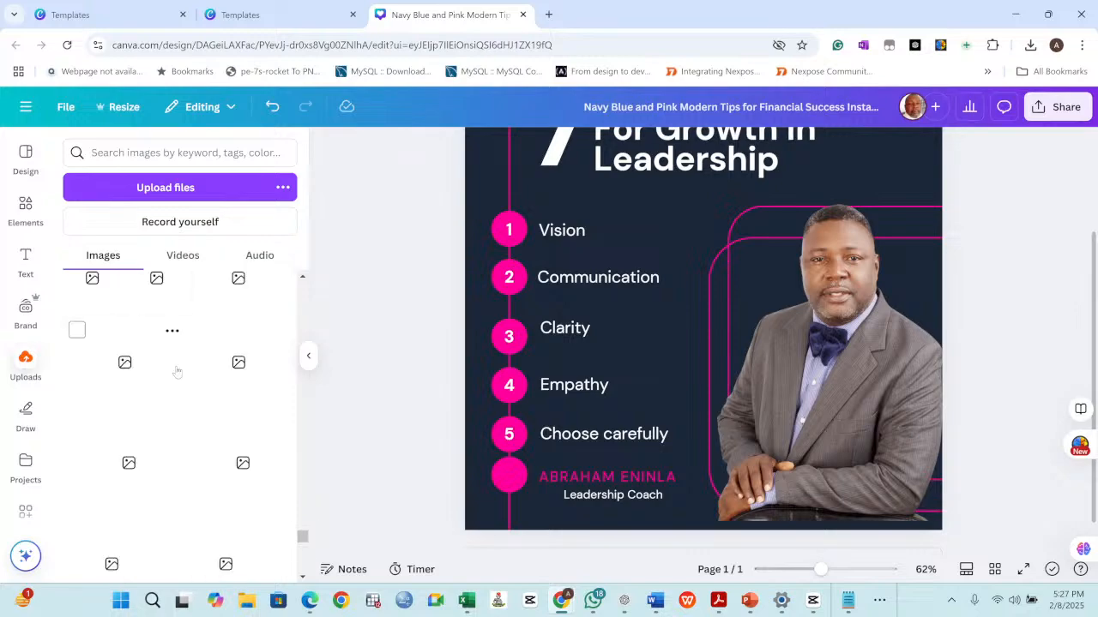
pyautogui.scroll(10, 180, 372)
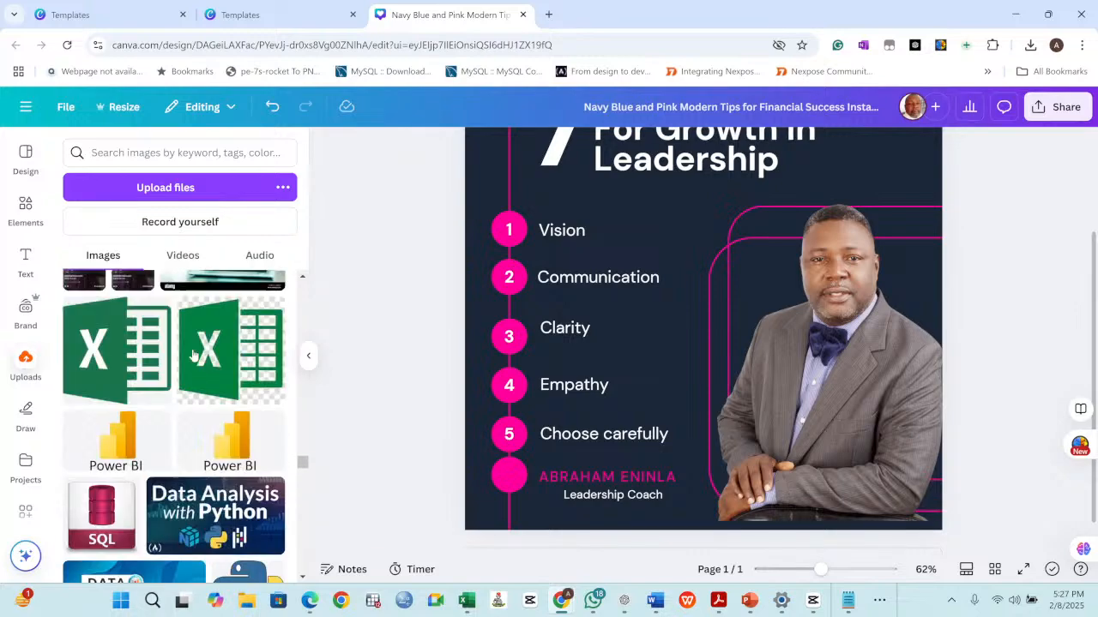
pyautogui.scroll(10, 191, 352)
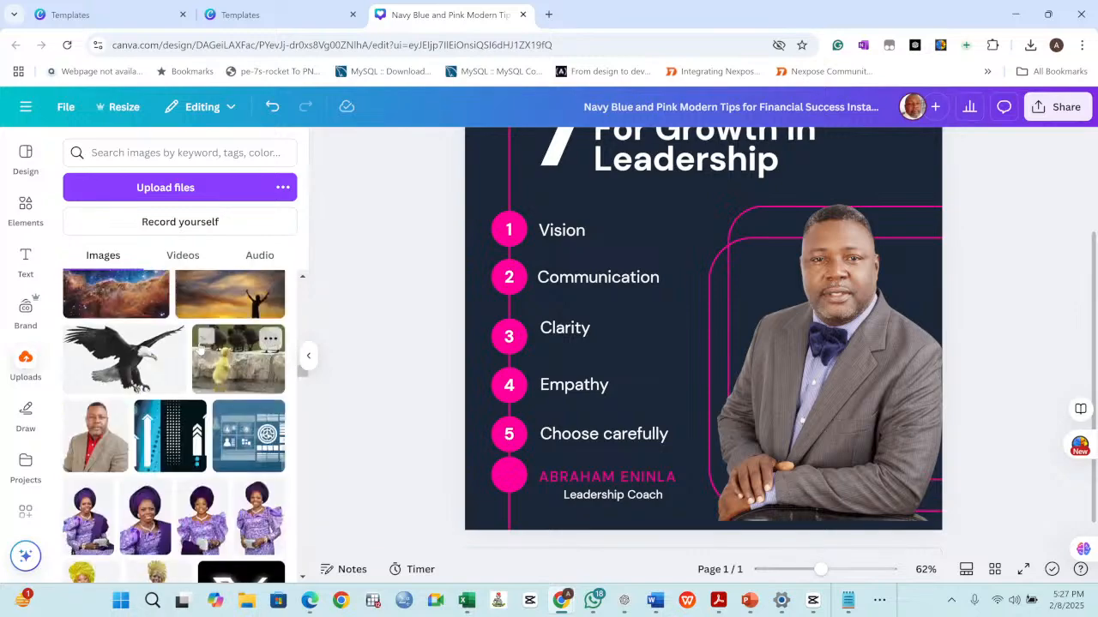
pyautogui.scroll(5, 200, 331)
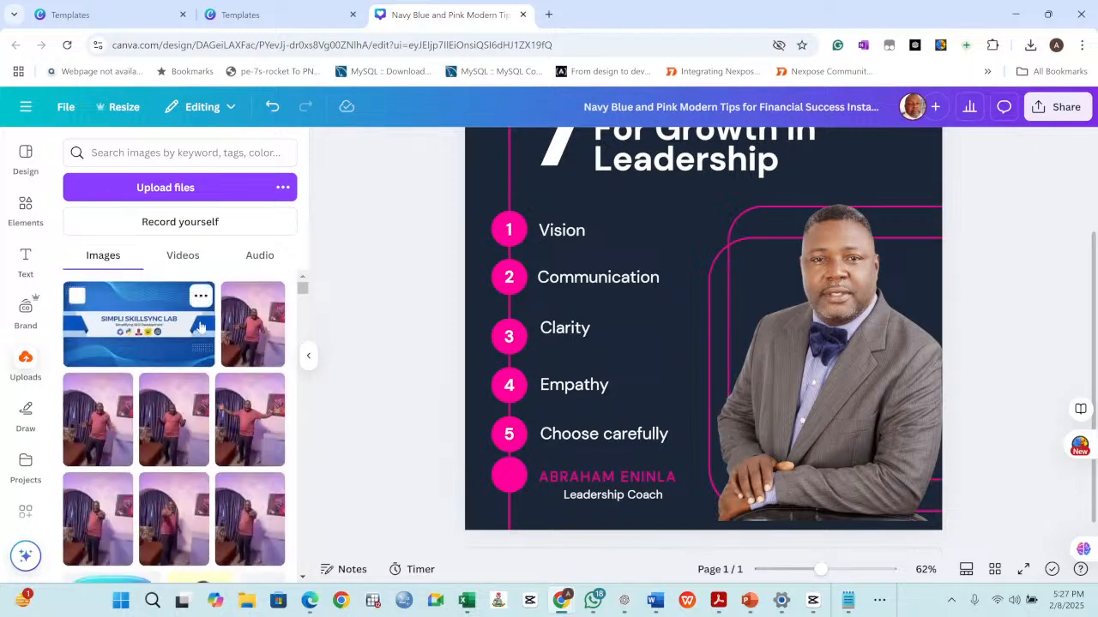
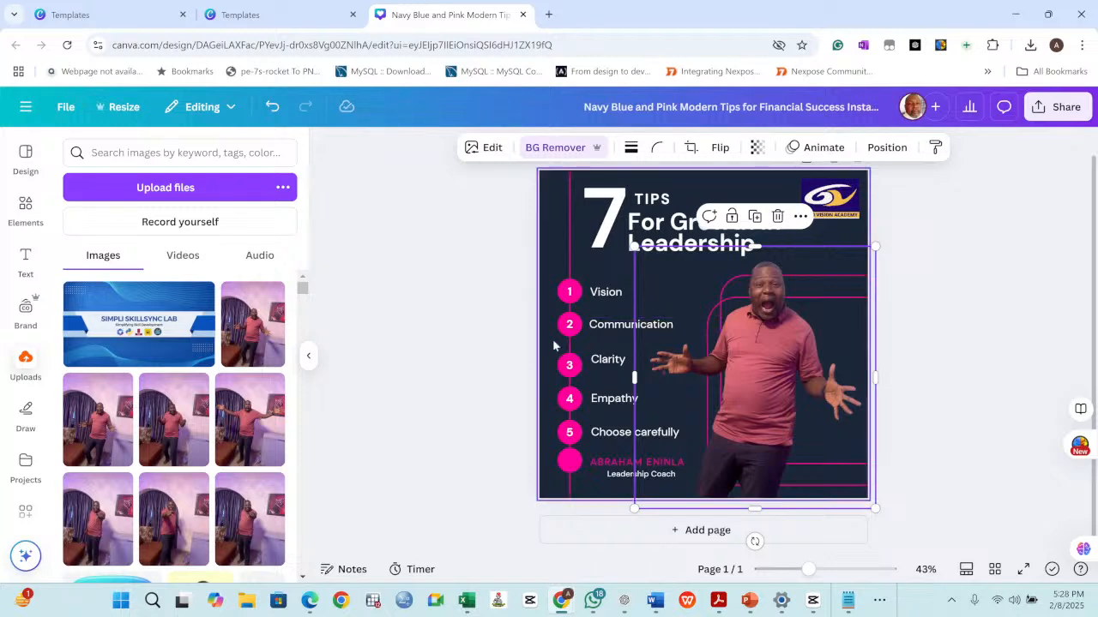
pyautogui.moveTo(772, 342); pyautogui.dragTo(761, 329)
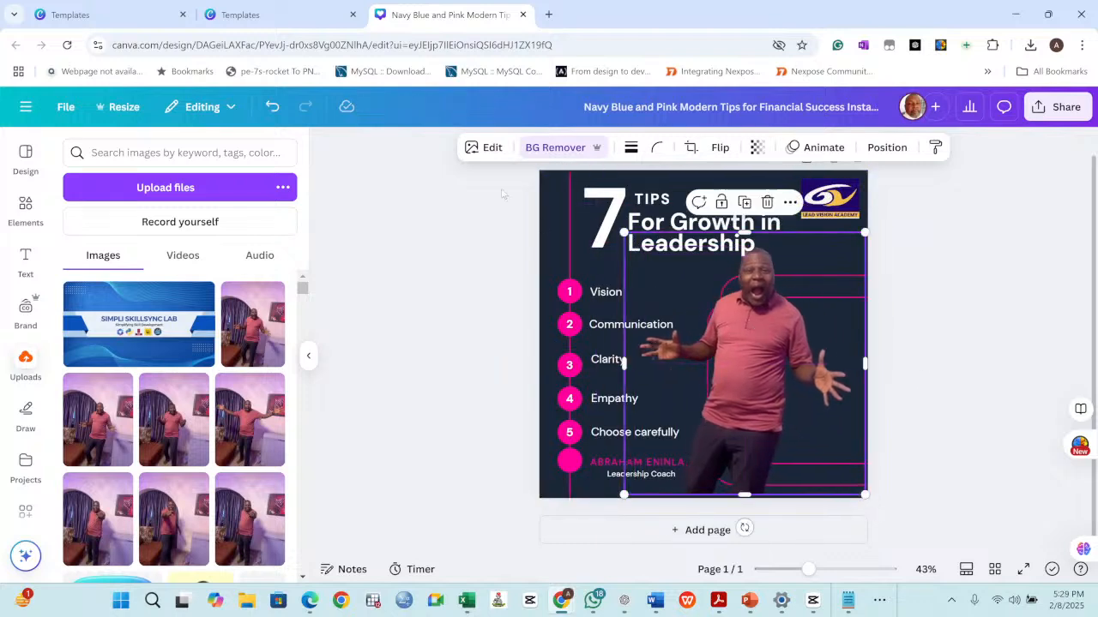
# Open remove.bg in a new browser tab and dismiss its cookie notice.
pyautogui.click(549, 14)
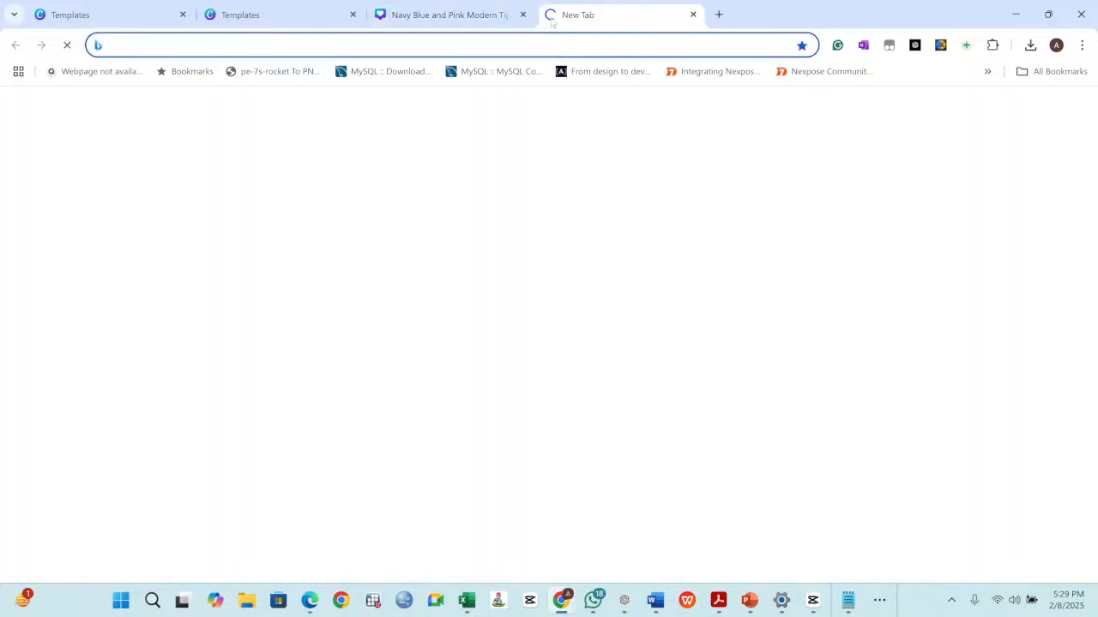
pyautogui.write('re')
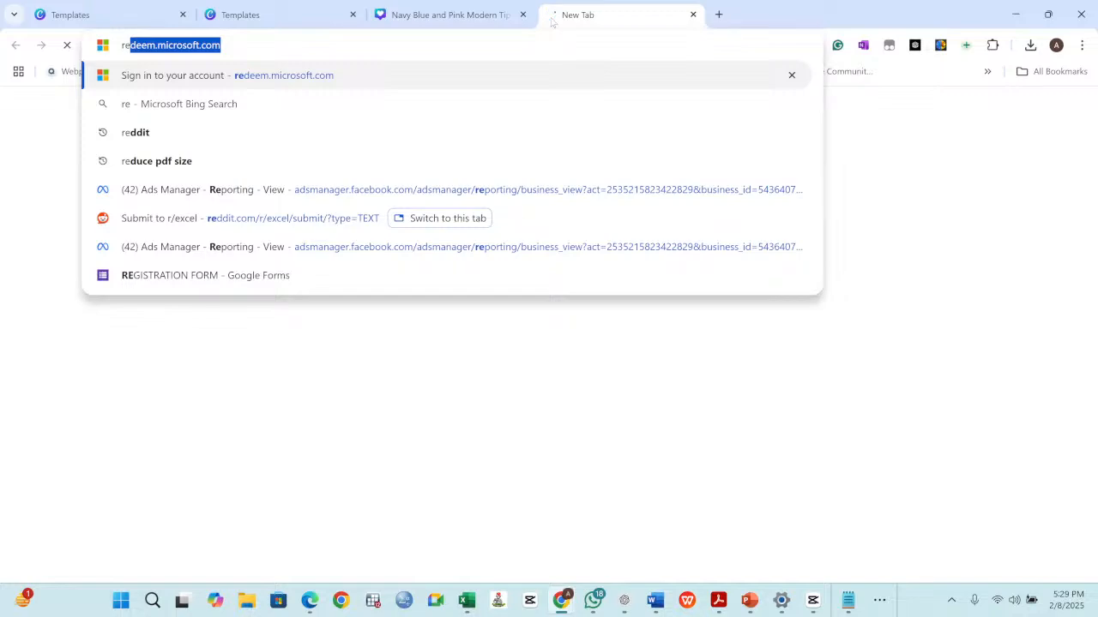
pyautogui.write('move.bg')
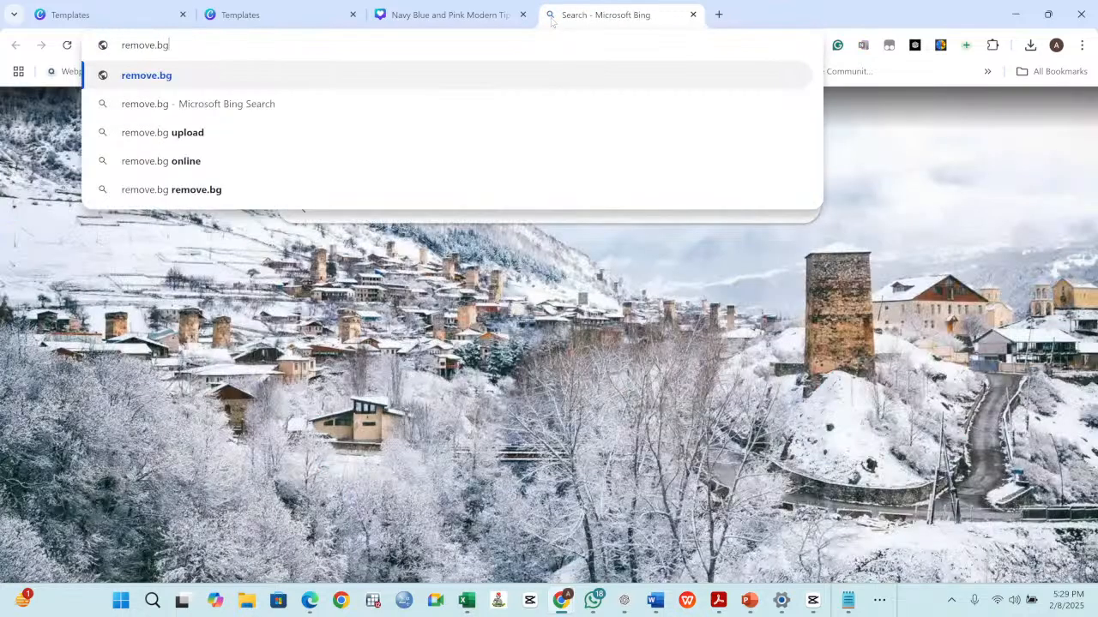
pyautogui.press('Return')
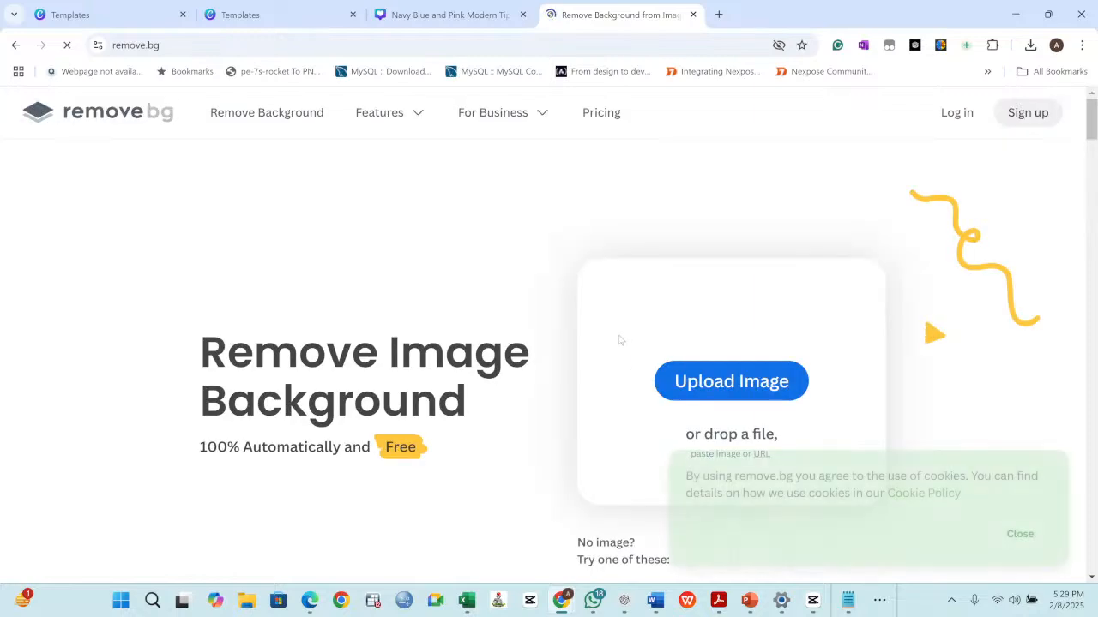
pyautogui.click(1020, 551)
# Start an image upload on remove.bg and go to the Gallery folder to choose the file.
pyautogui.scroll(-1, 726, 373)
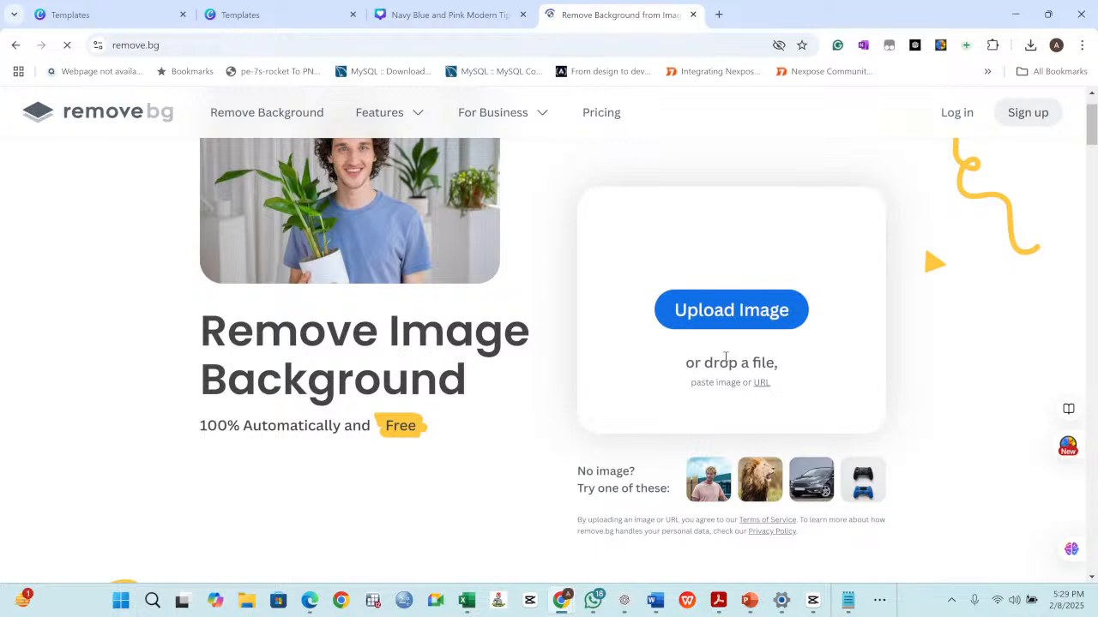
pyautogui.scroll(-2, 726, 358)
pyautogui.scroll(1, 708, 267)
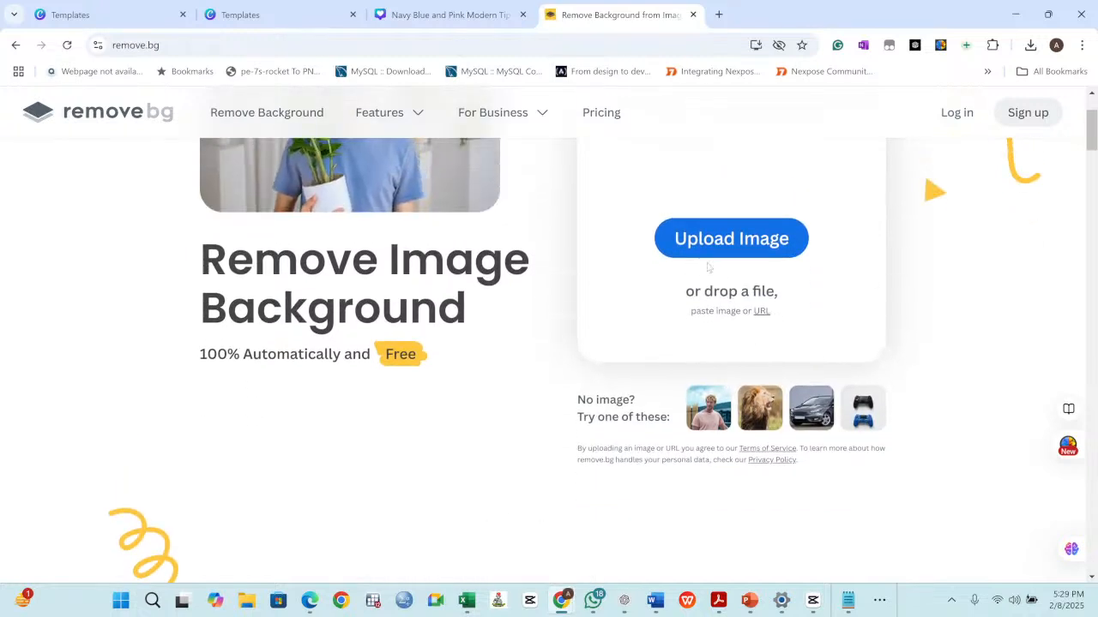
pyautogui.scroll(2, 772, 343)
pyautogui.click(743, 386)
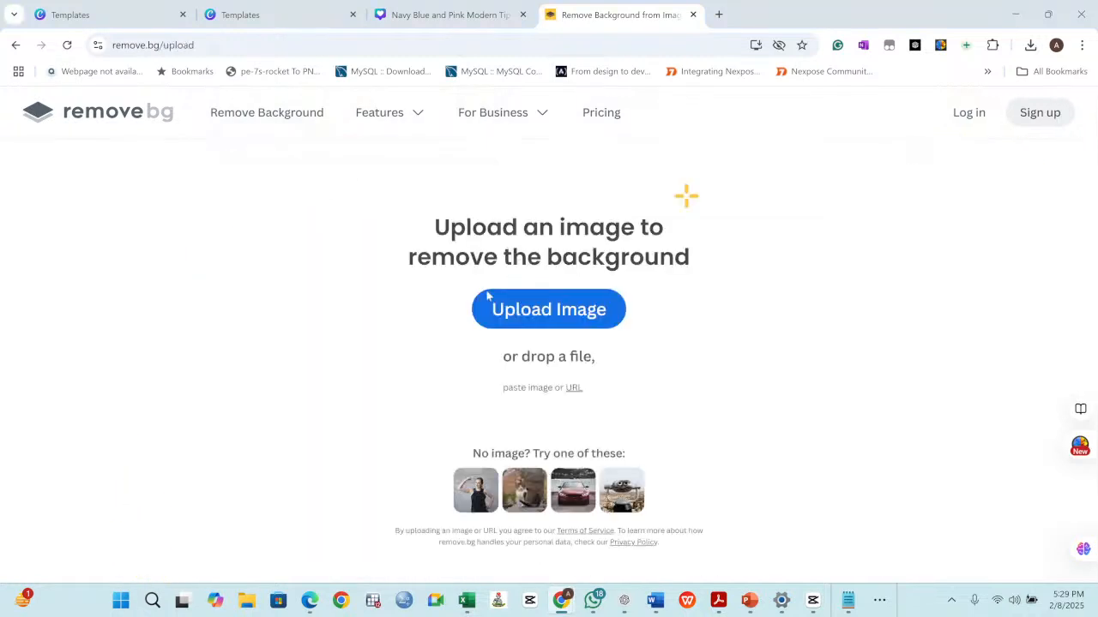
pyautogui.click(568, 298)
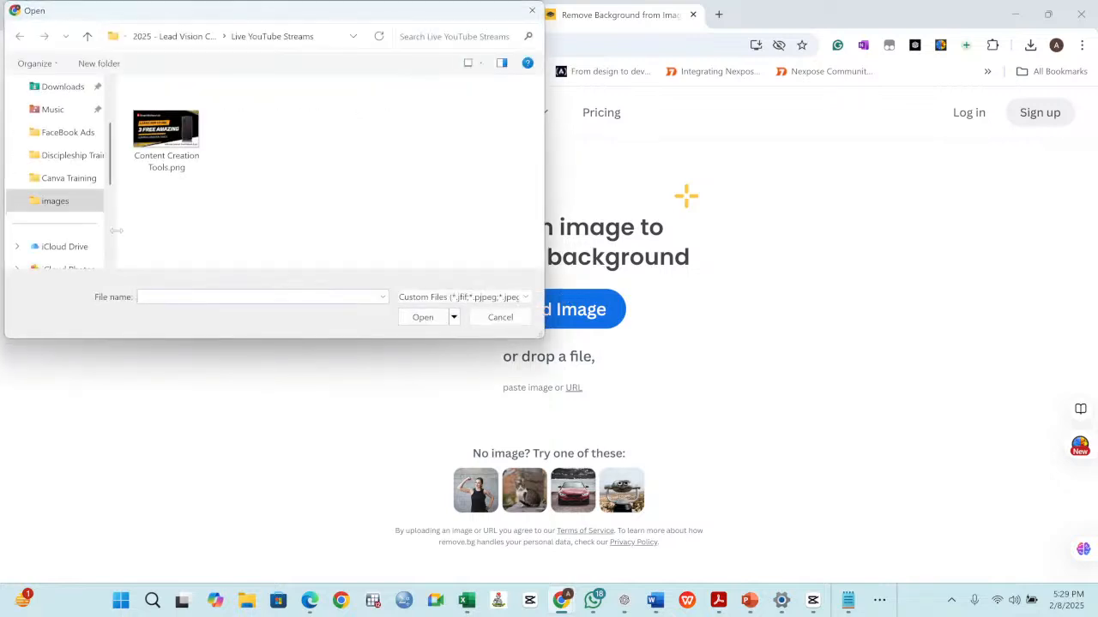
pyautogui.scroll(3, 73, 154)
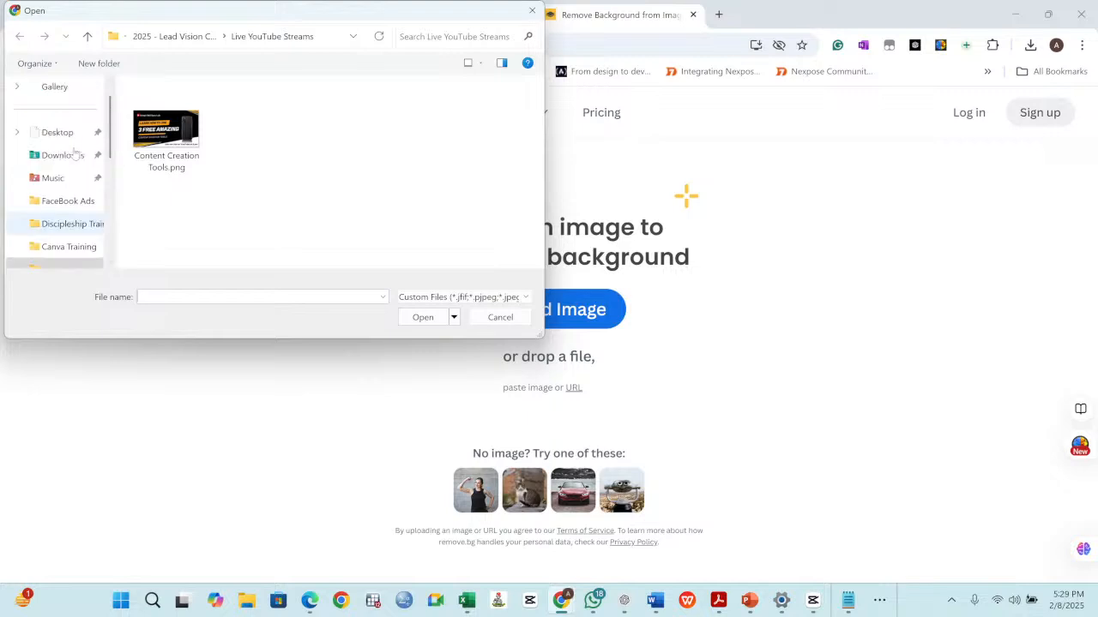
pyautogui.scroll(-5, 64, 180)
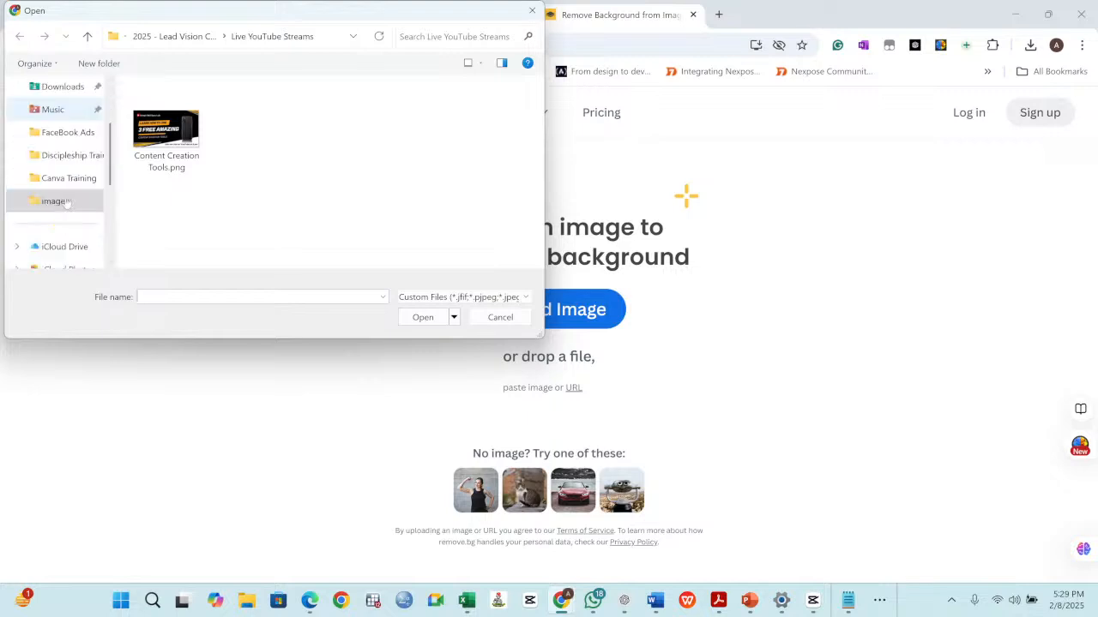
pyautogui.scroll(5, 67, 201)
pyautogui.click(60, 117)
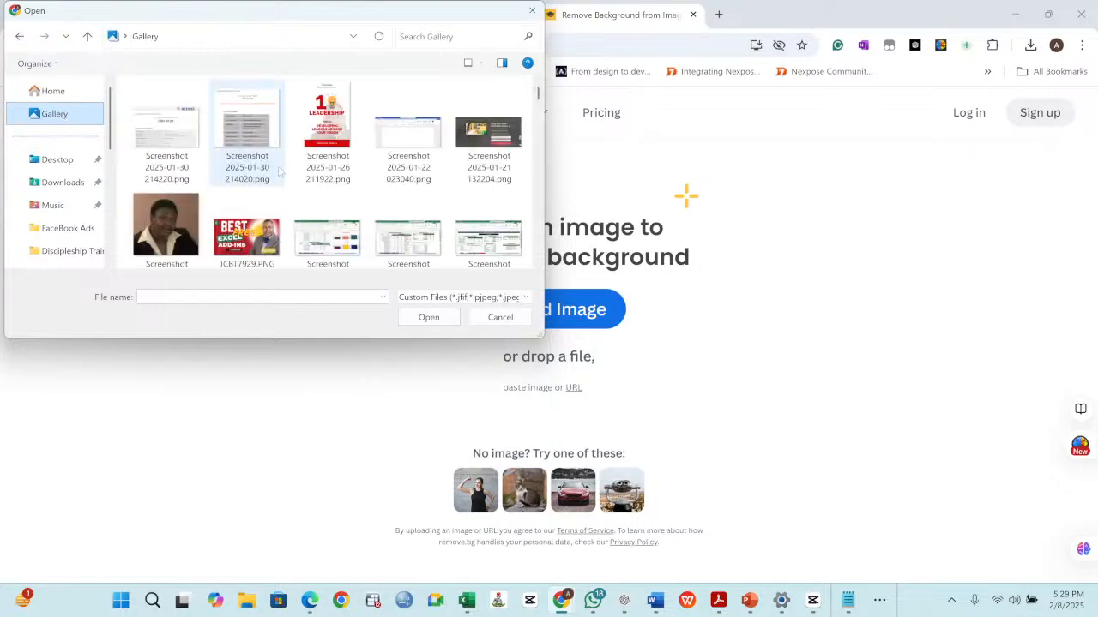
# Find the full-length photo 1000388175.jpg in the Gallery and upload it for background removal.
pyautogui.scroll(-3, 283, 171)
pyautogui.scroll(-2, 318, 180)
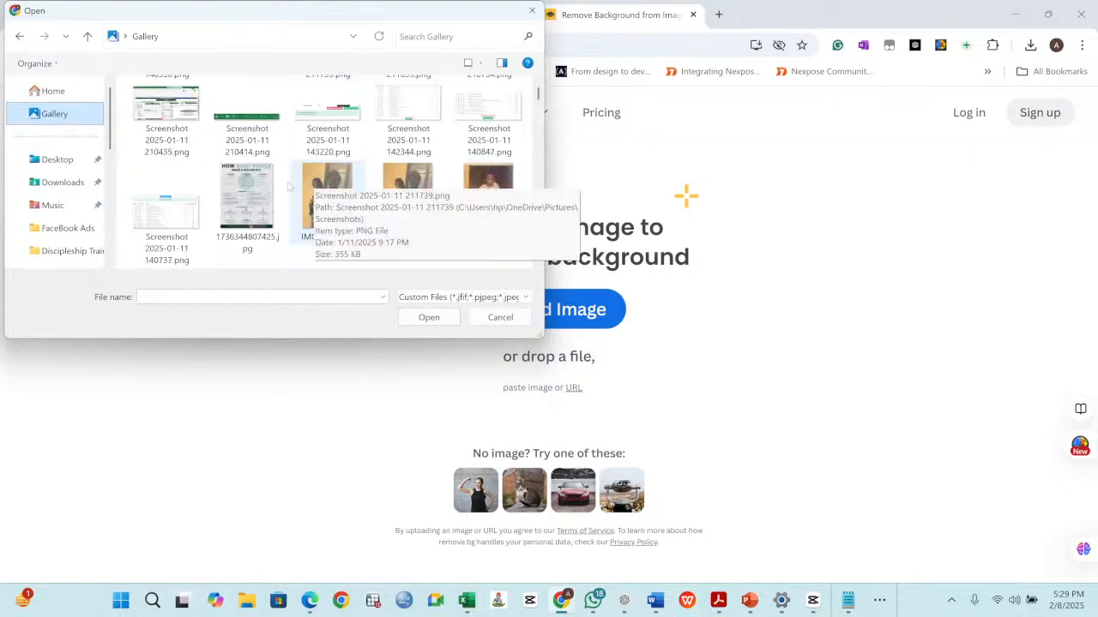
pyautogui.scroll(-2, 339, 161)
pyautogui.scroll(-8, 340, 159)
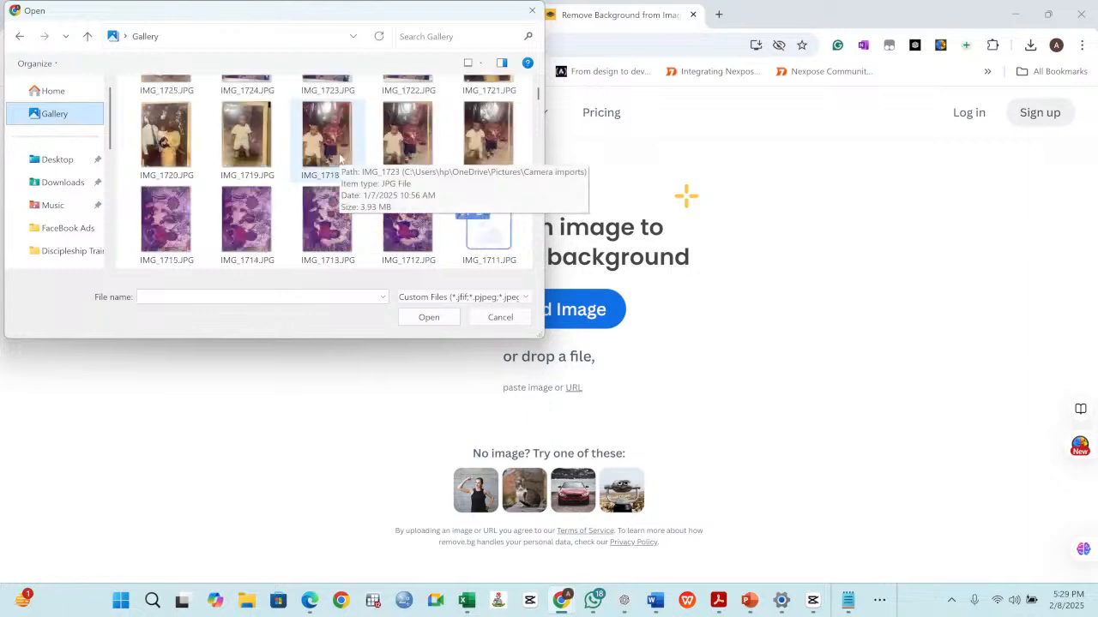
pyautogui.scroll(-3, 340, 158)
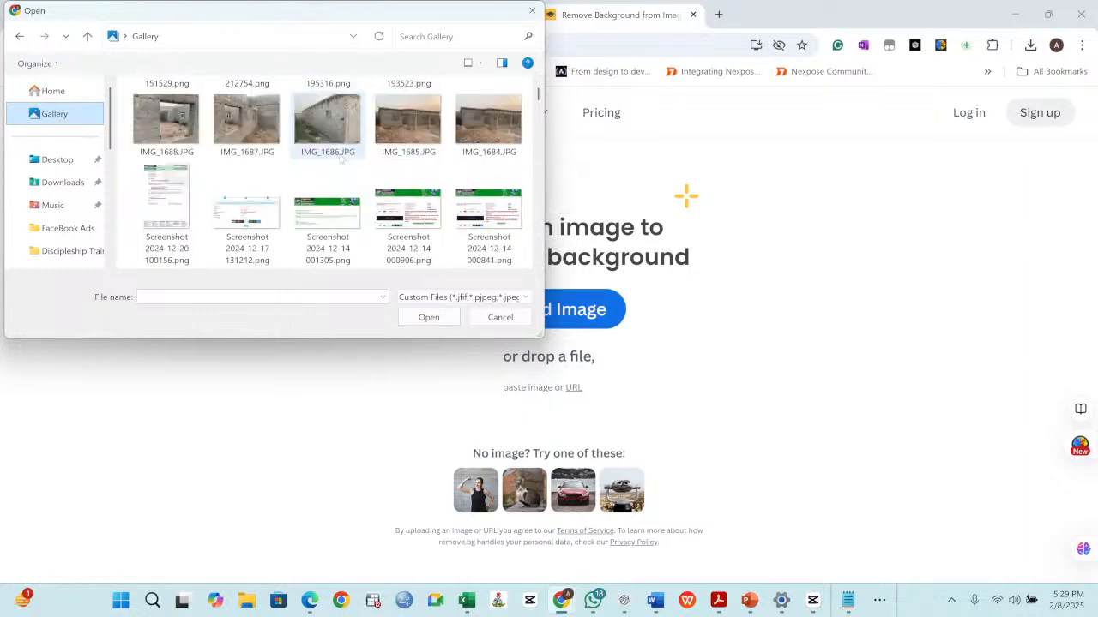
pyautogui.scroll(3, 340, 158)
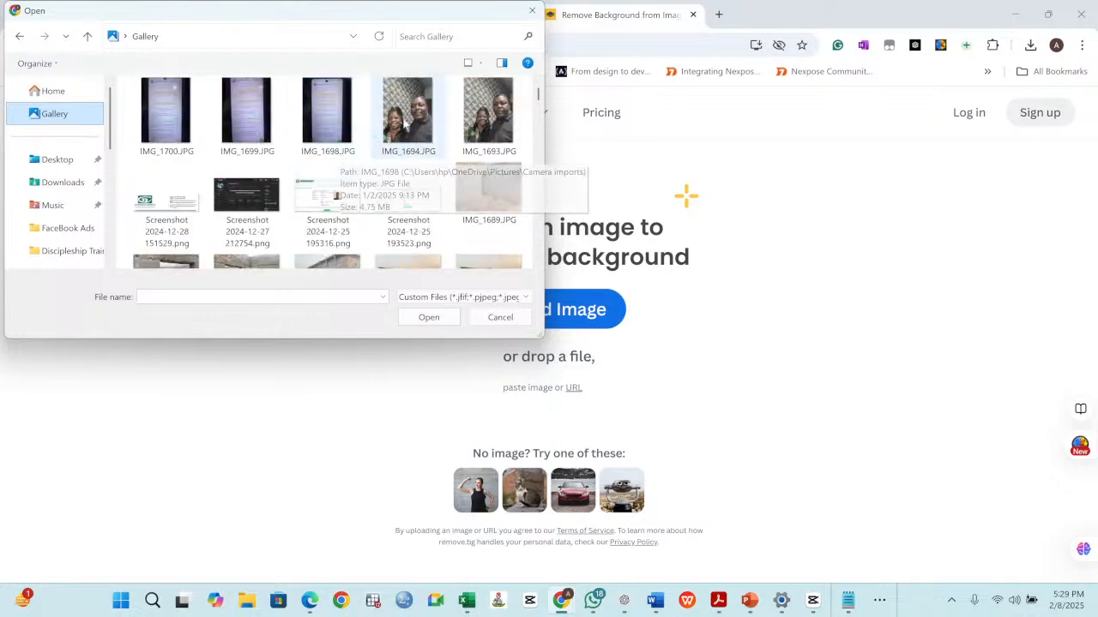
pyautogui.click(408, 111)
pyautogui.scroll(-10, 375, 171)
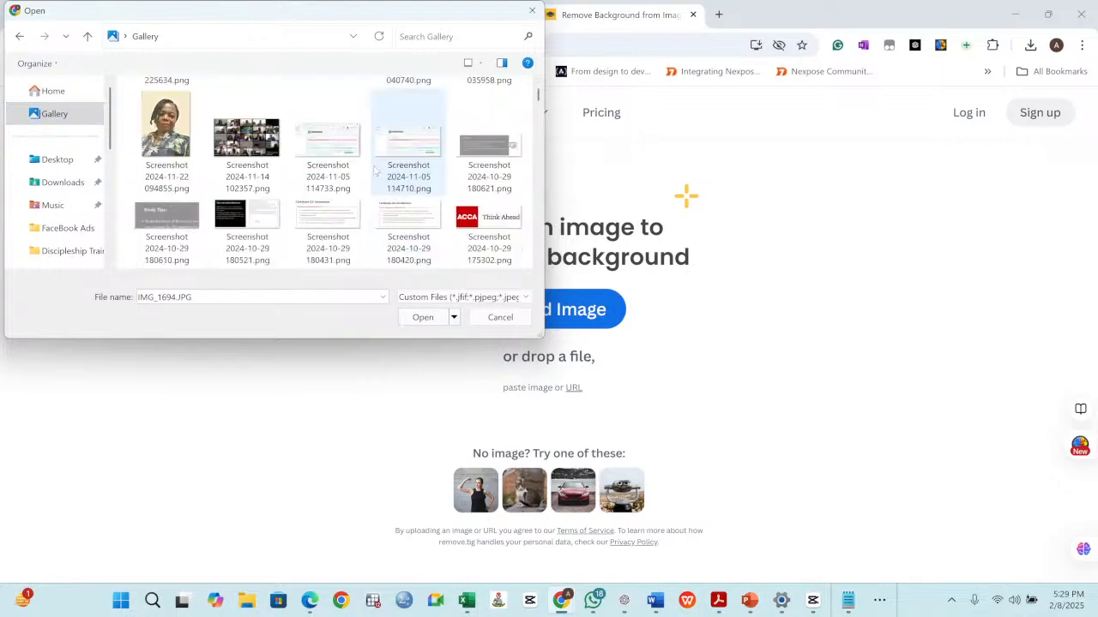
pyautogui.scroll(-8, 375, 172)
pyautogui.scroll(-10, 375, 171)
pyautogui.scroll(-8, 375, 172)
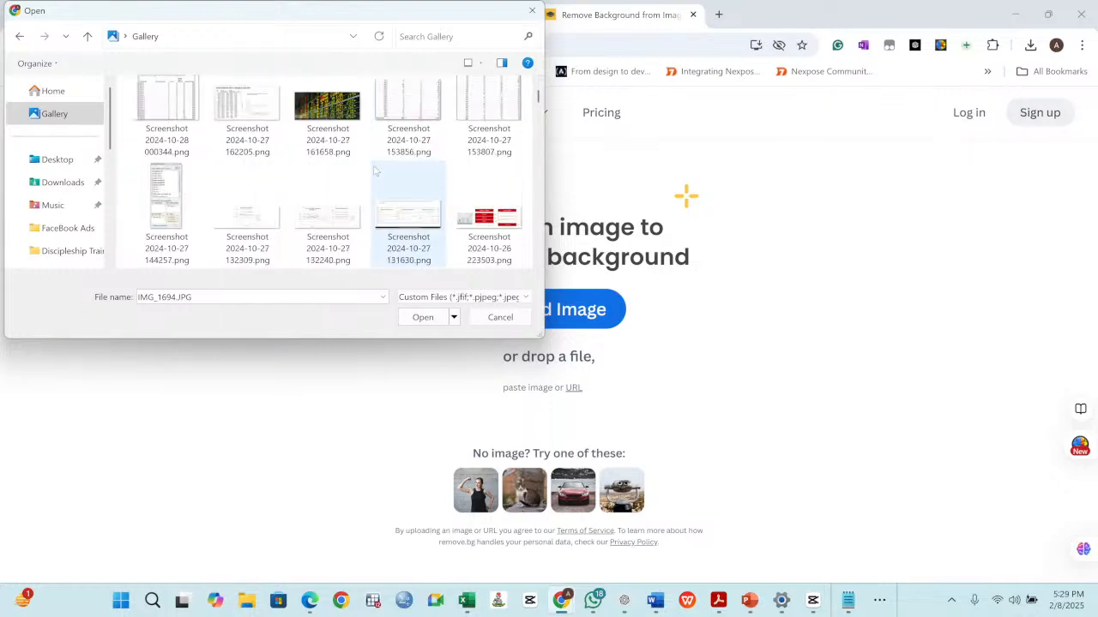
pyautogui.scroll(-10, 375, 171)
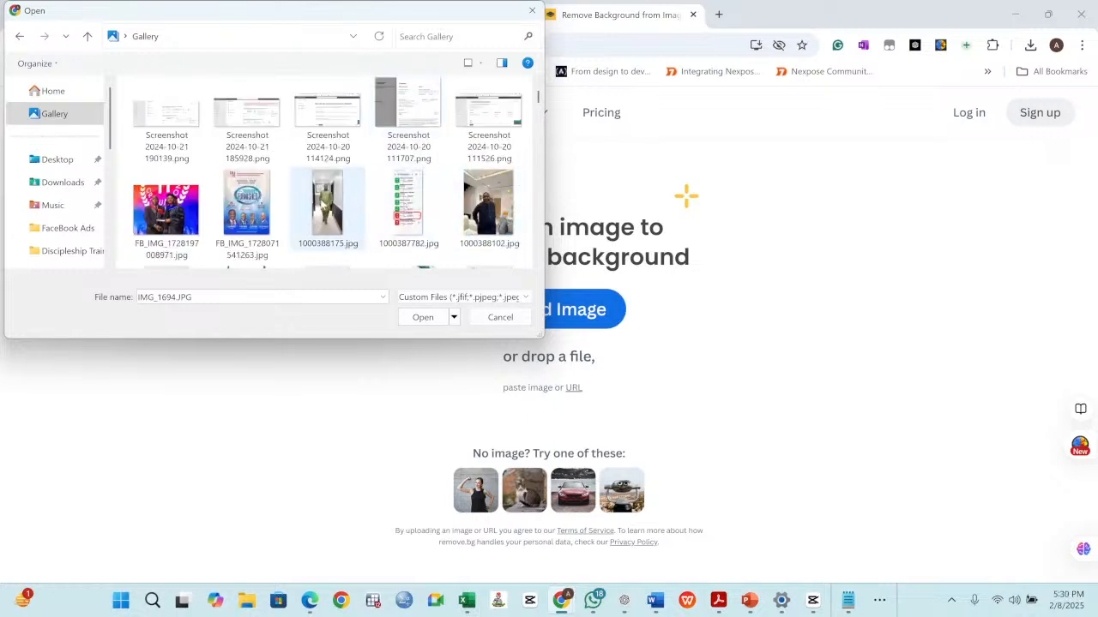
pyautogui.click(326, 206)
pyautogui.click(423, 317)
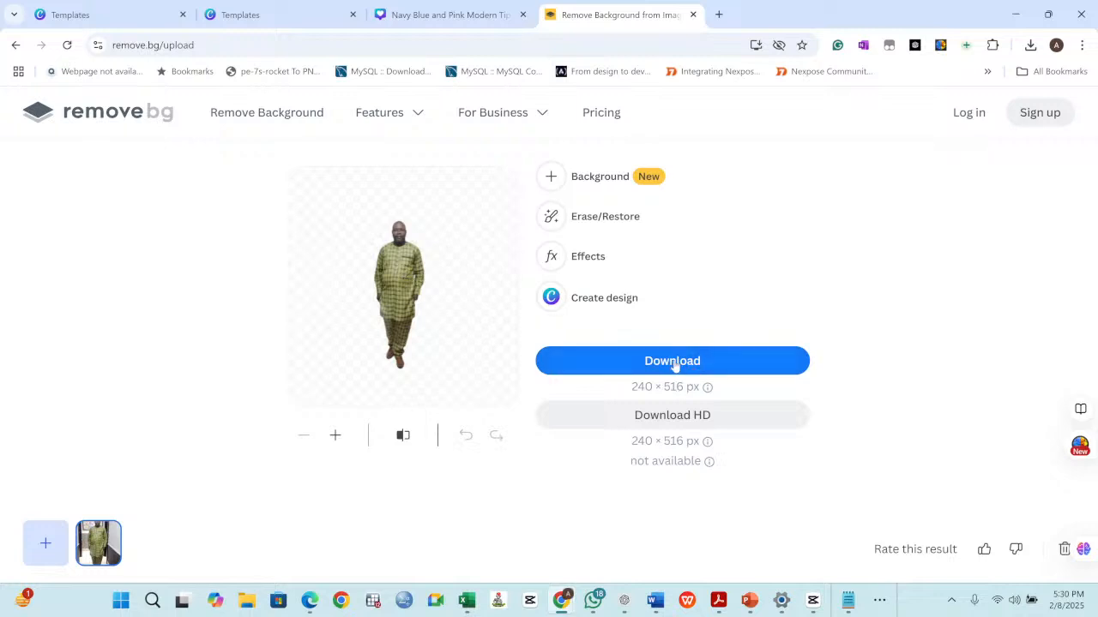
# Highlight the remove.bg address, look at the cut-out alongside the Canva design, and return to the design with nothing selected.
pyautogui.moveTo(204, 45); pyautogui.dragTo(111, 45)
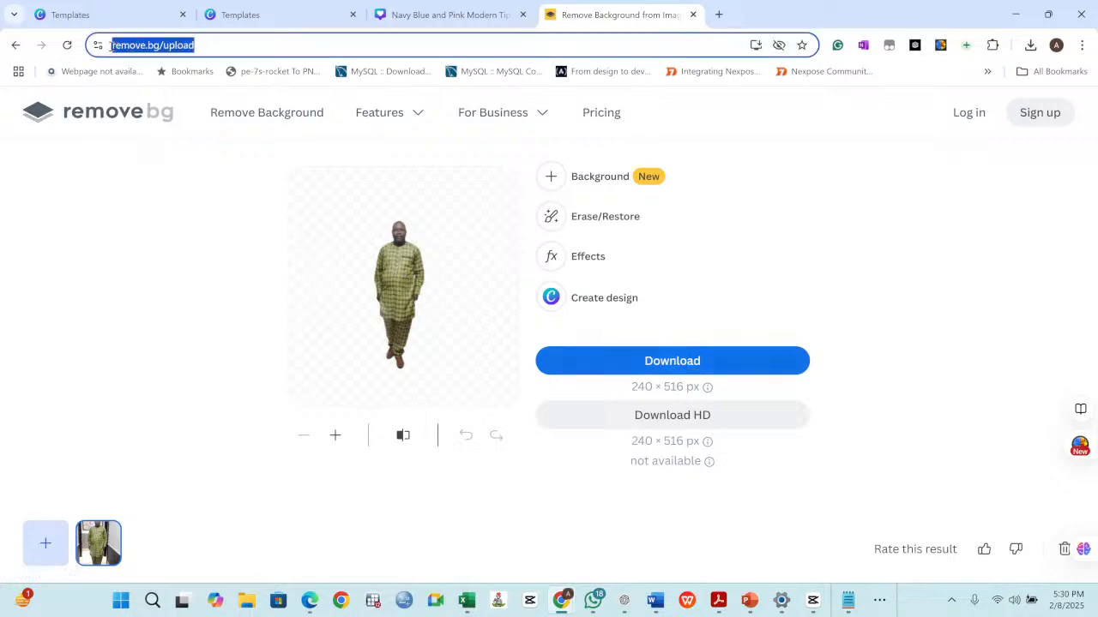
pyautogui.click(422, 17)
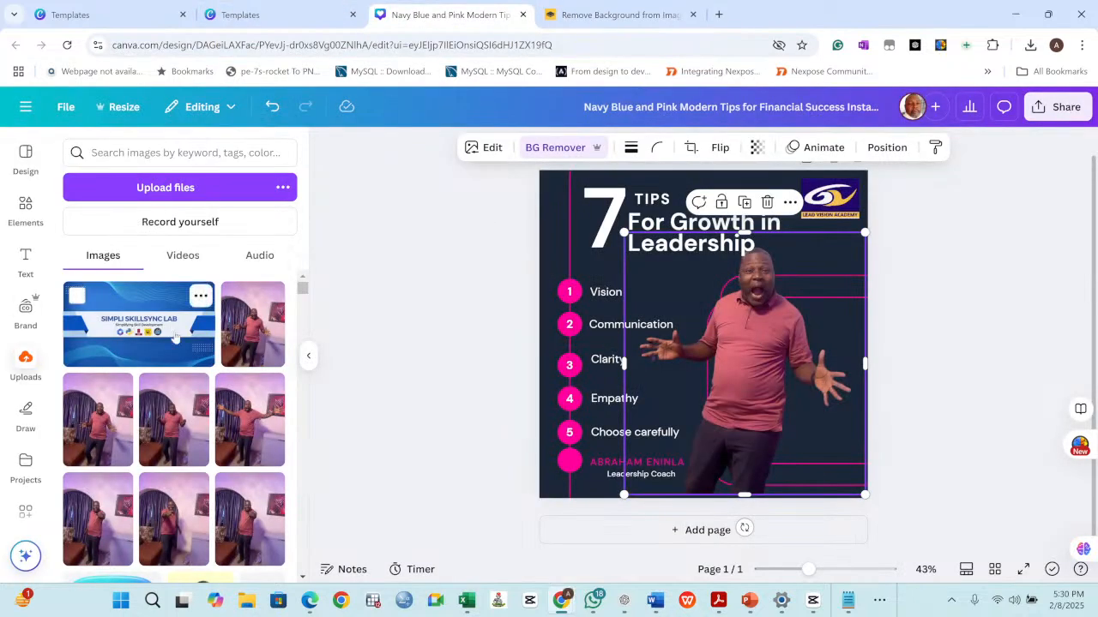
pyautogui.click(605, 15)
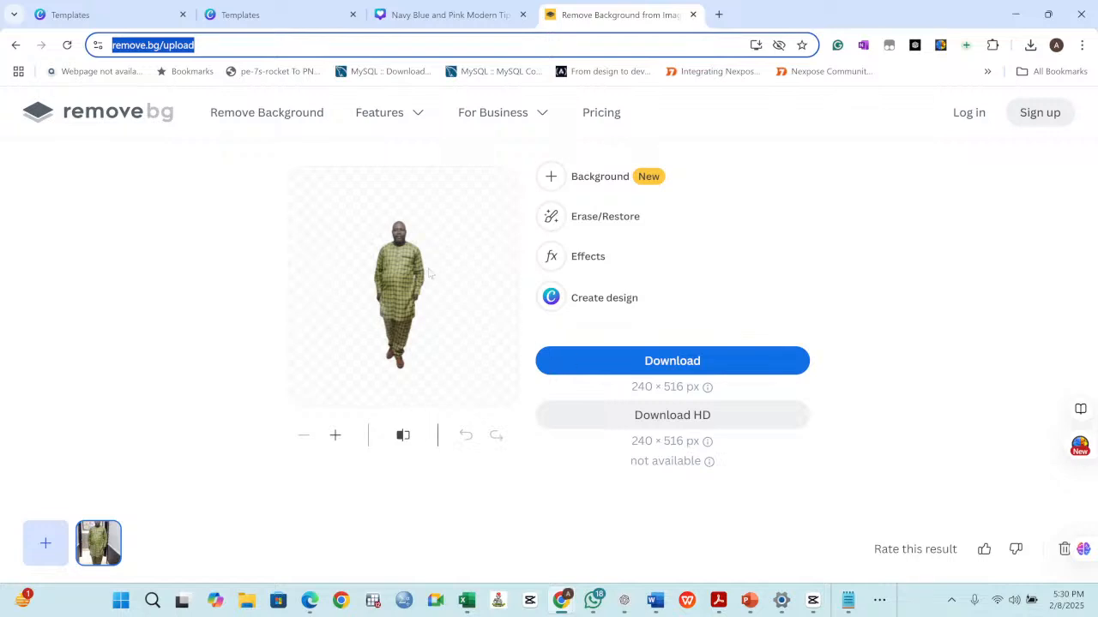
pyautogui.click(408, 14)
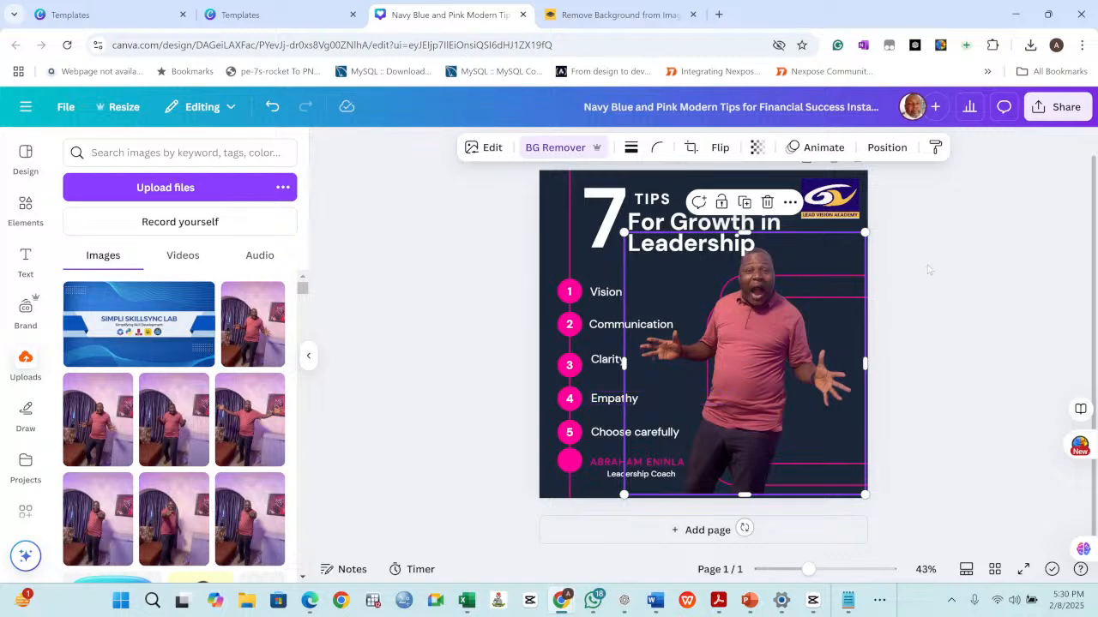
pyautogui.click(927, 269)
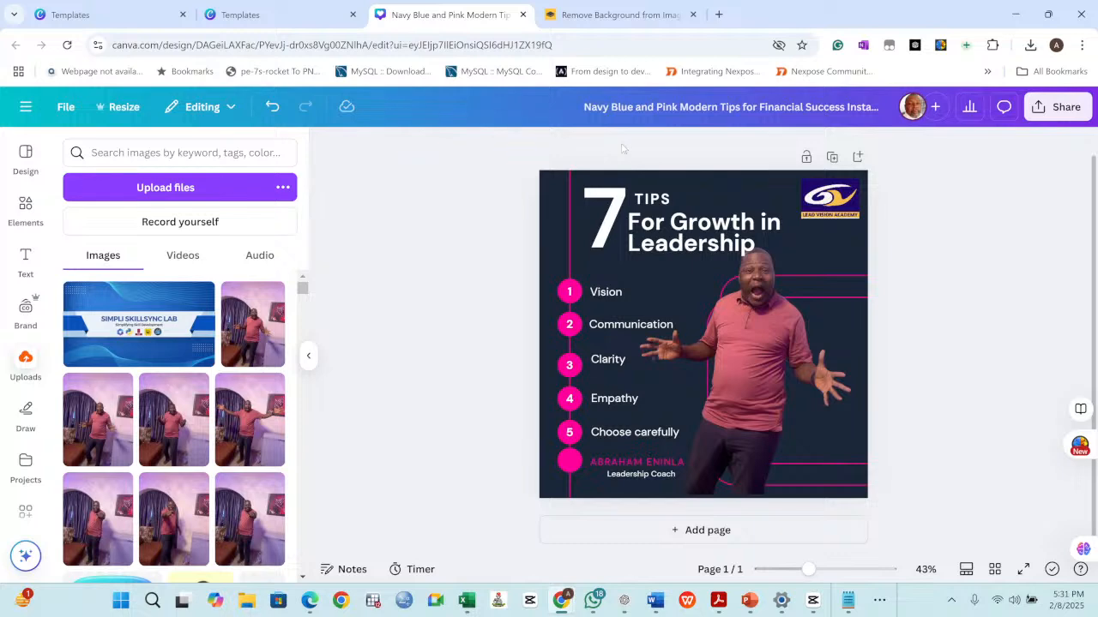
# Switch to LetsView to examine the iPhone screen-mirroring connection and minimize its main window.
pyautogui.click(879, 601)
pyautogui.moveTo(913, 557)
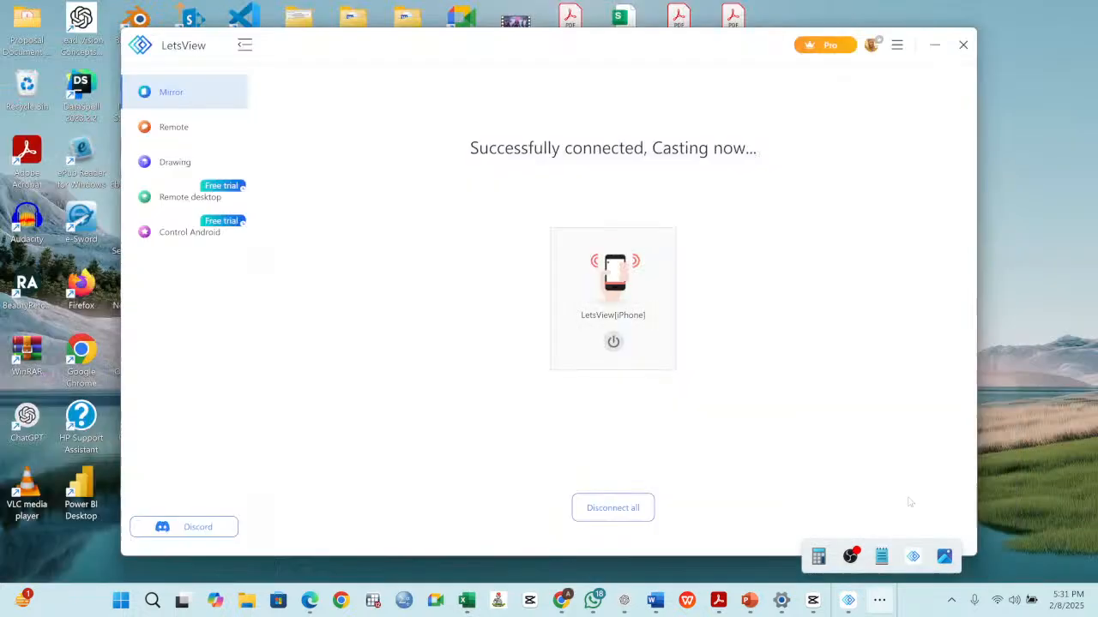
pyautogui.click(909, 502)
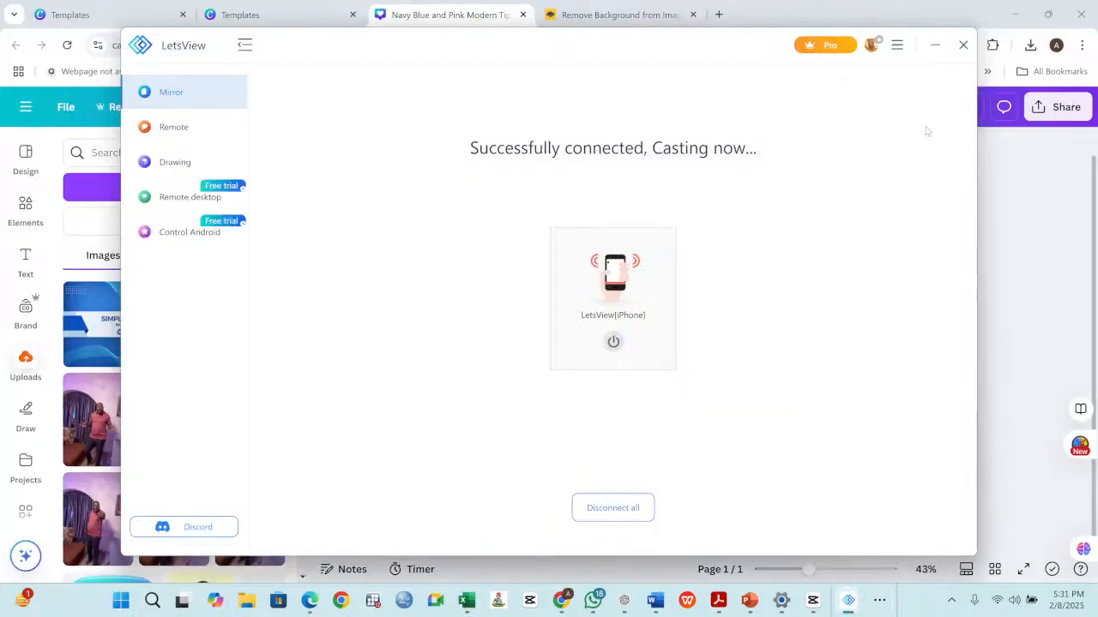
pyautogui.click(935, 45)
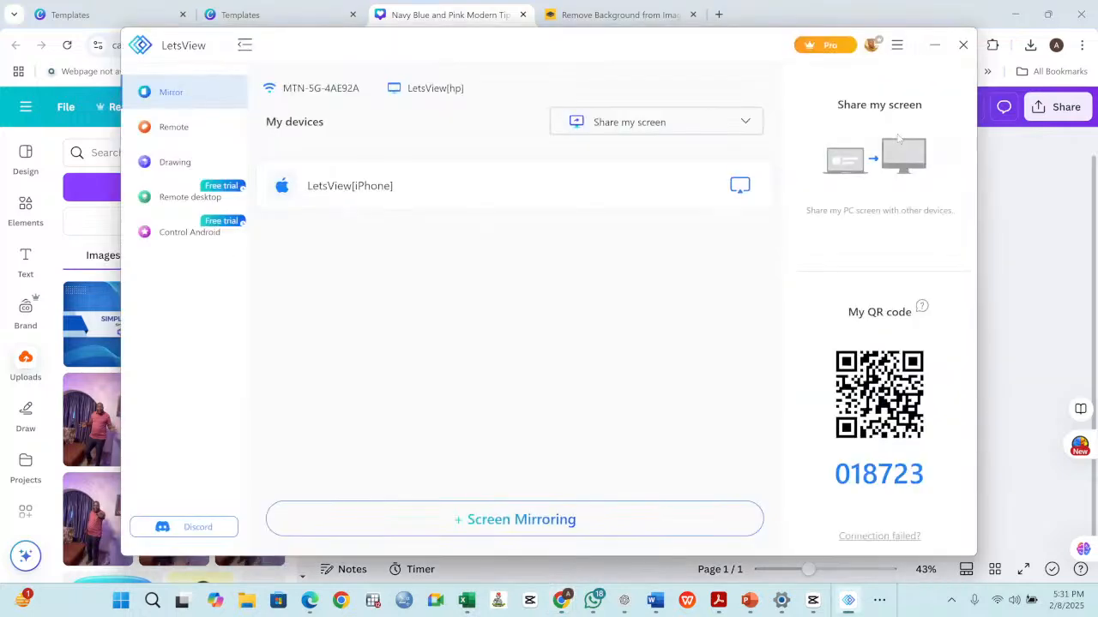
pyautogui.click(934, 46)
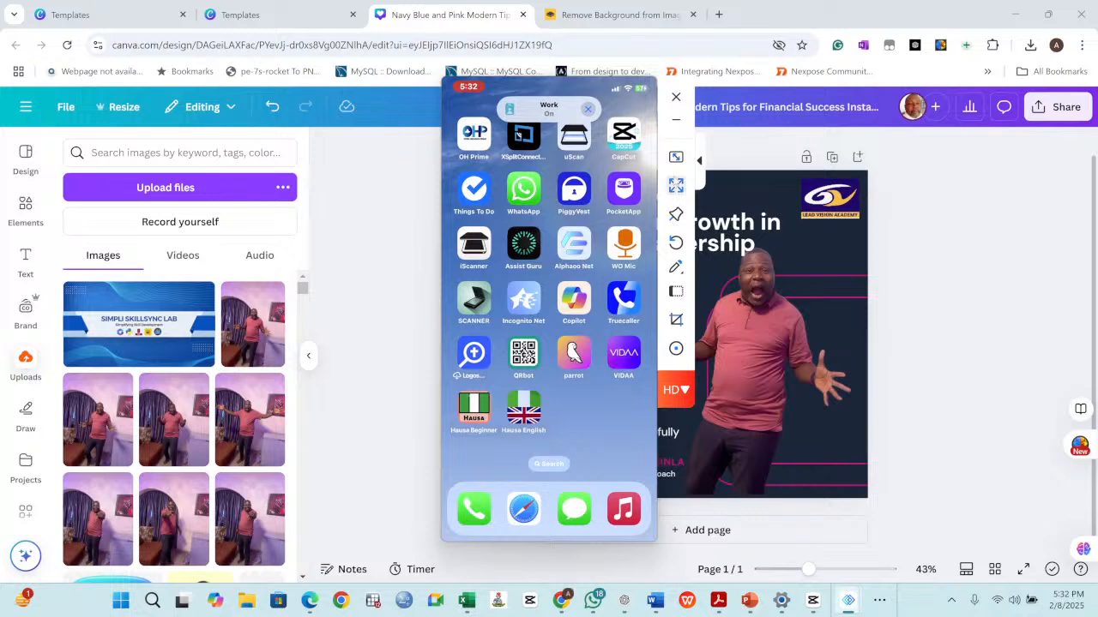
# View the mirrored phone in full screen, and move its restored window aside to uncover the Canva design.
pyautogui.click(676, 186)
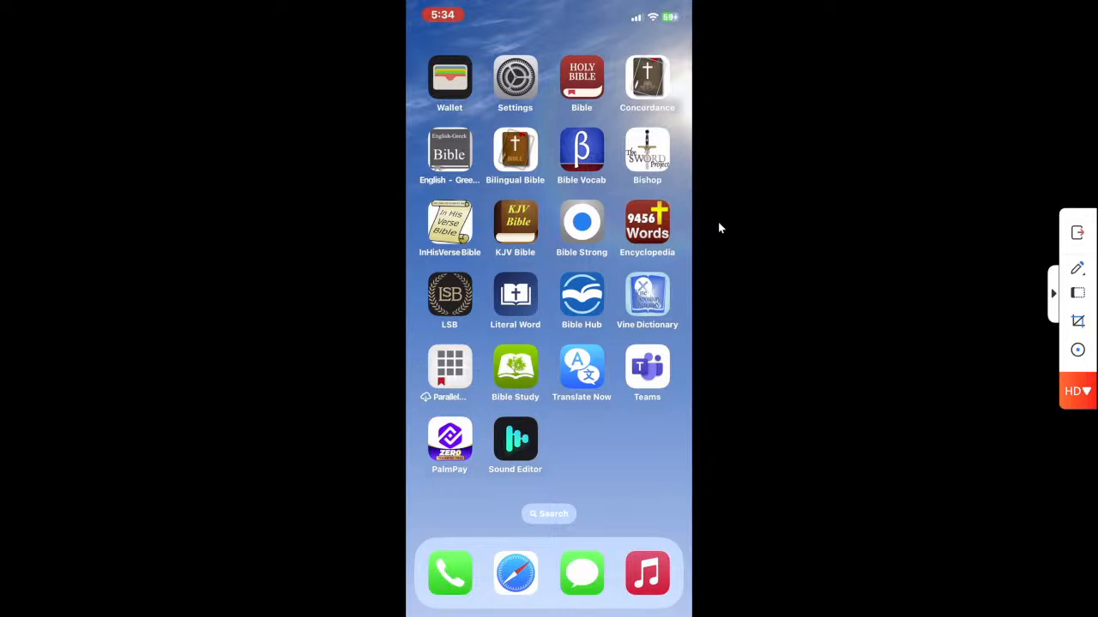
pyautogui.press('Escape')
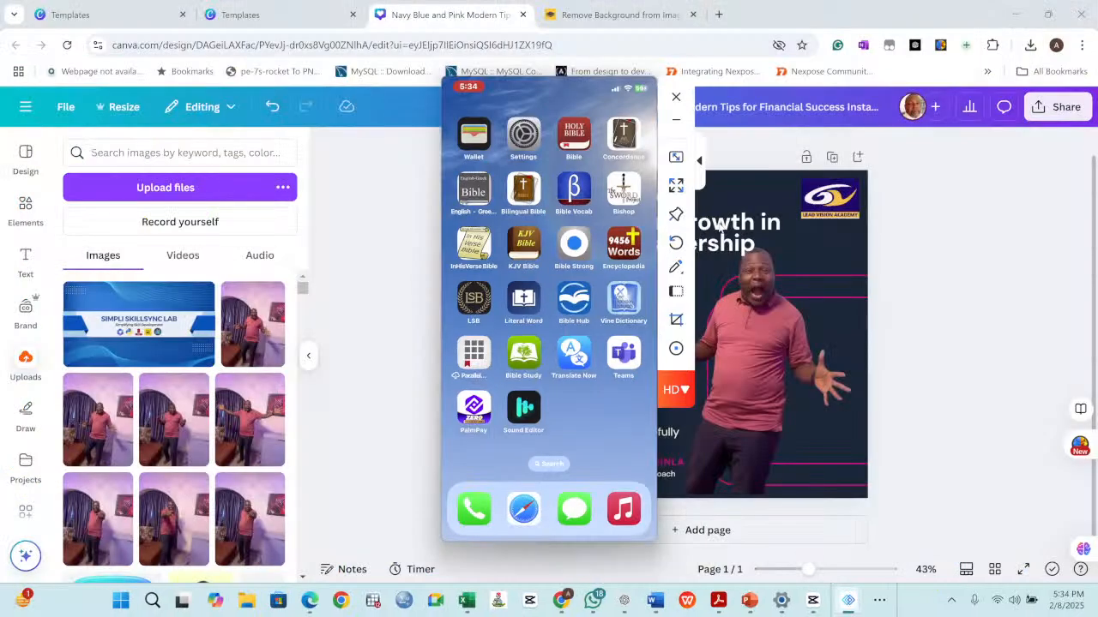
pyautogui.moveTo(553, 77); pyautogui.dragTo(860, 245)
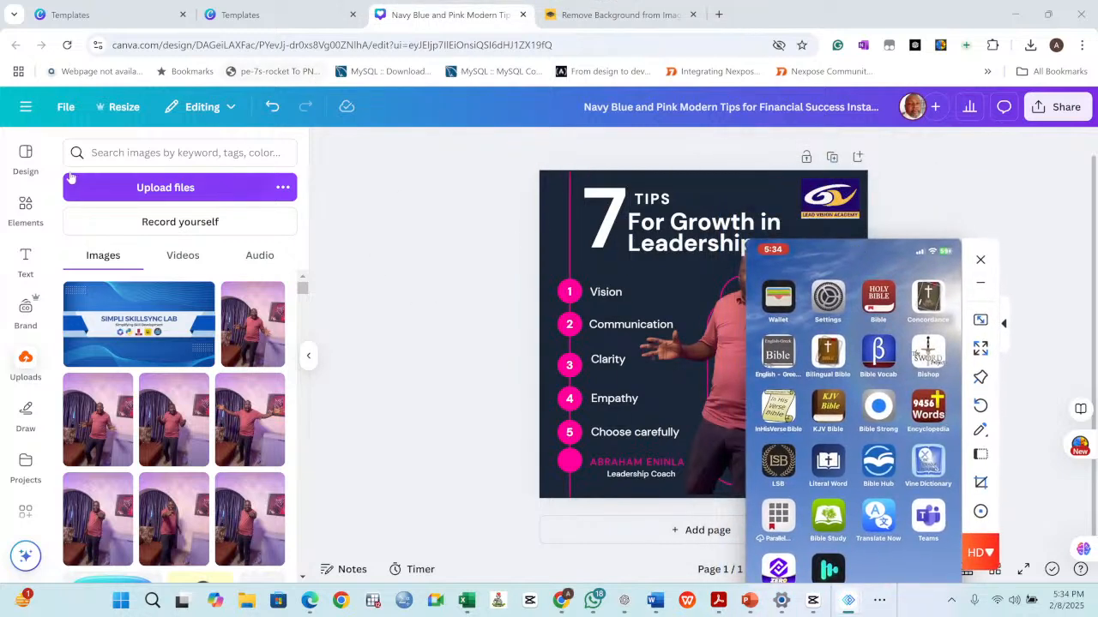
# Leave the leadership design for the Canva home page and search for "Church Programme".
pyautogui.click(27, 106)
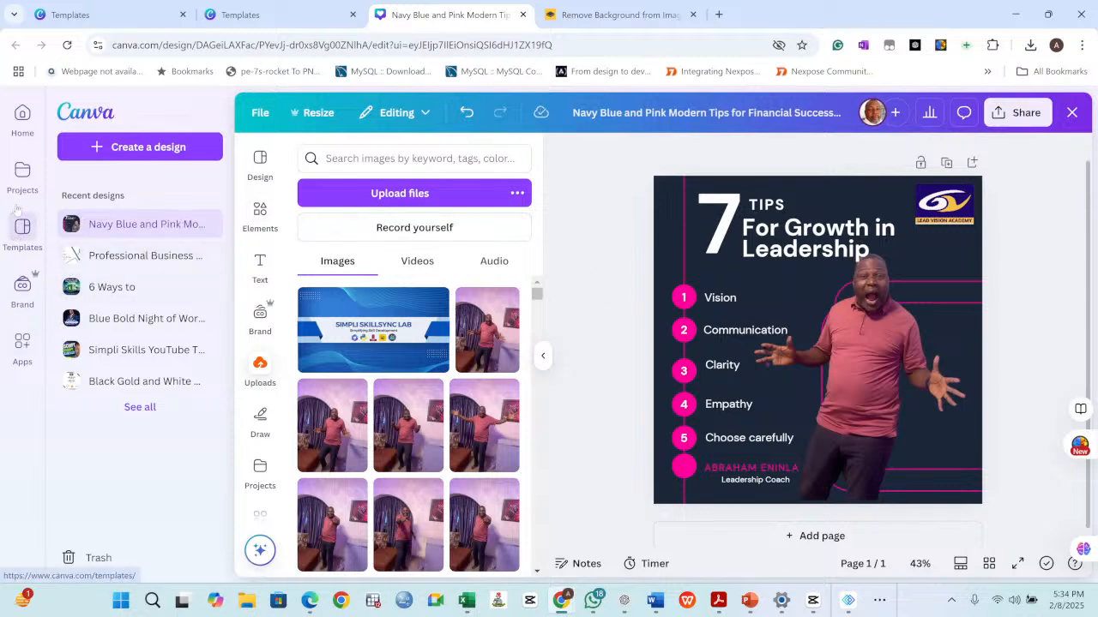
pyautogui.click(22, 123)
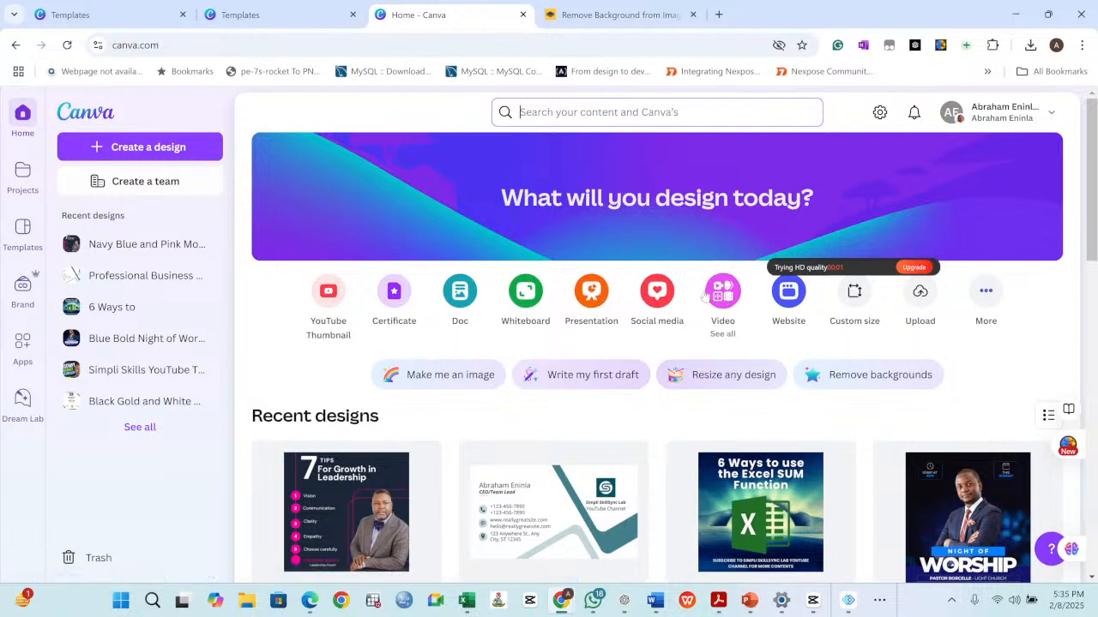
pyautogui.click(573, 111)
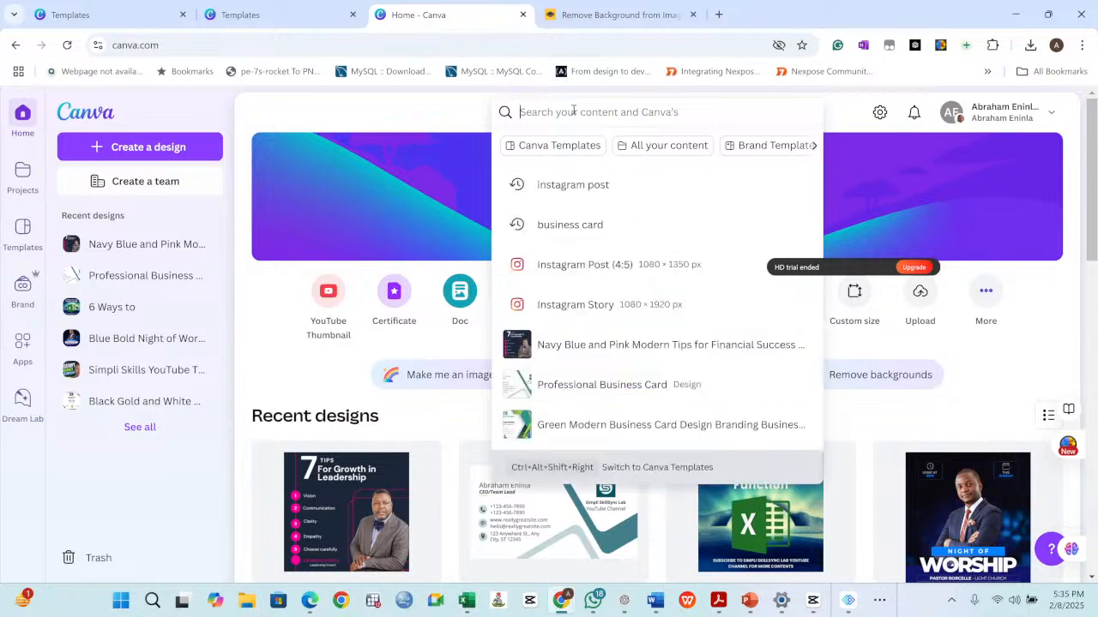
pyautogui.write('Chur')
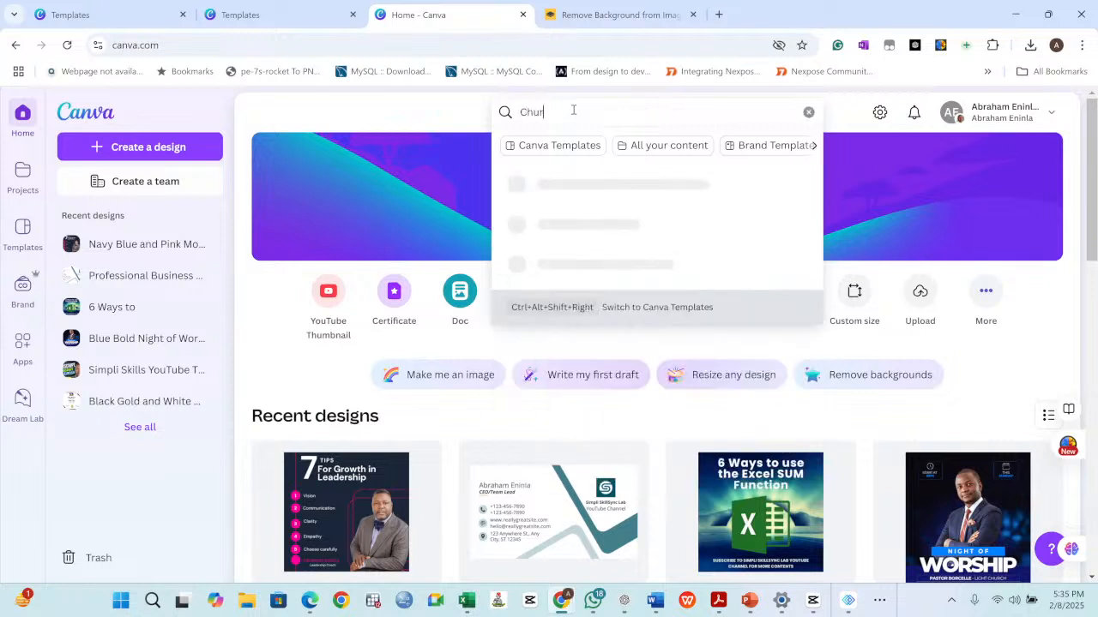
pyautogui.write('ch Progr')
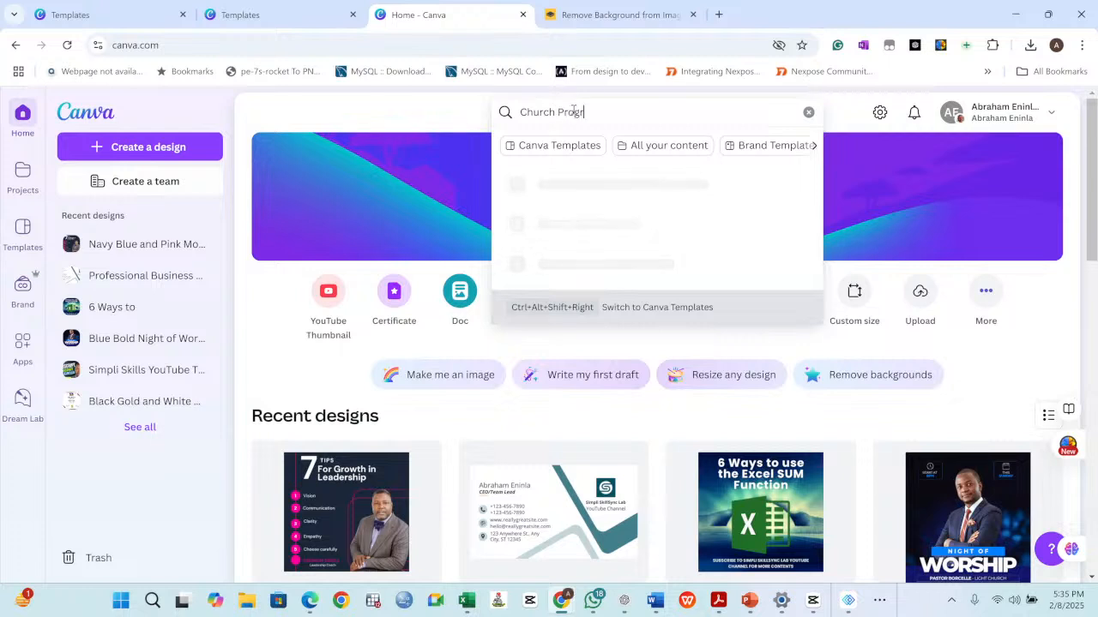
pyautogui.write('amme')
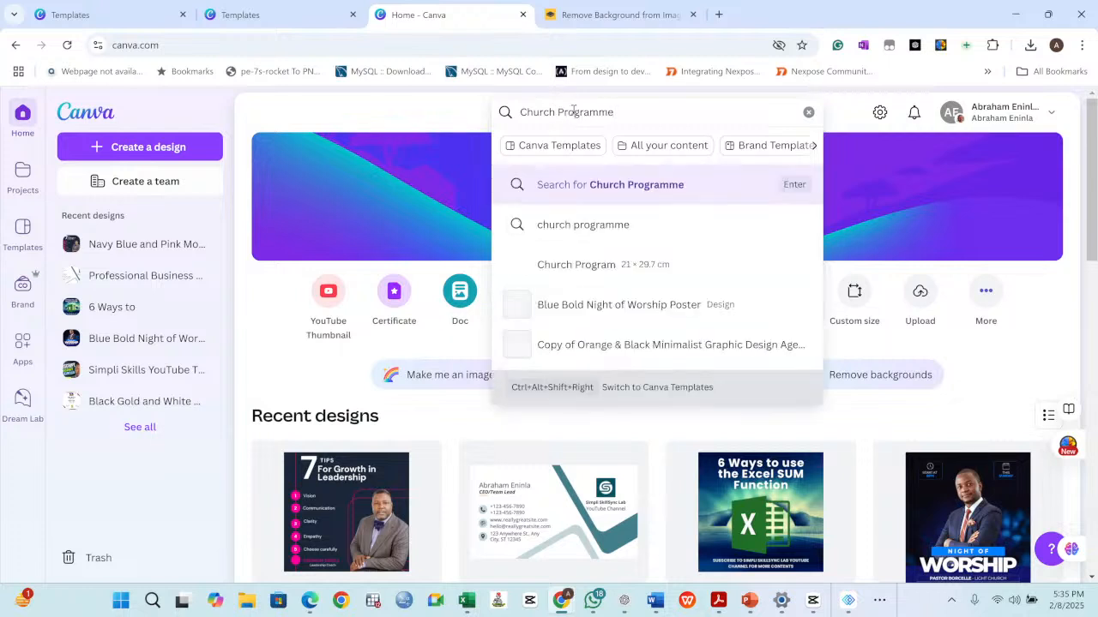
pyautogui.press('Return')
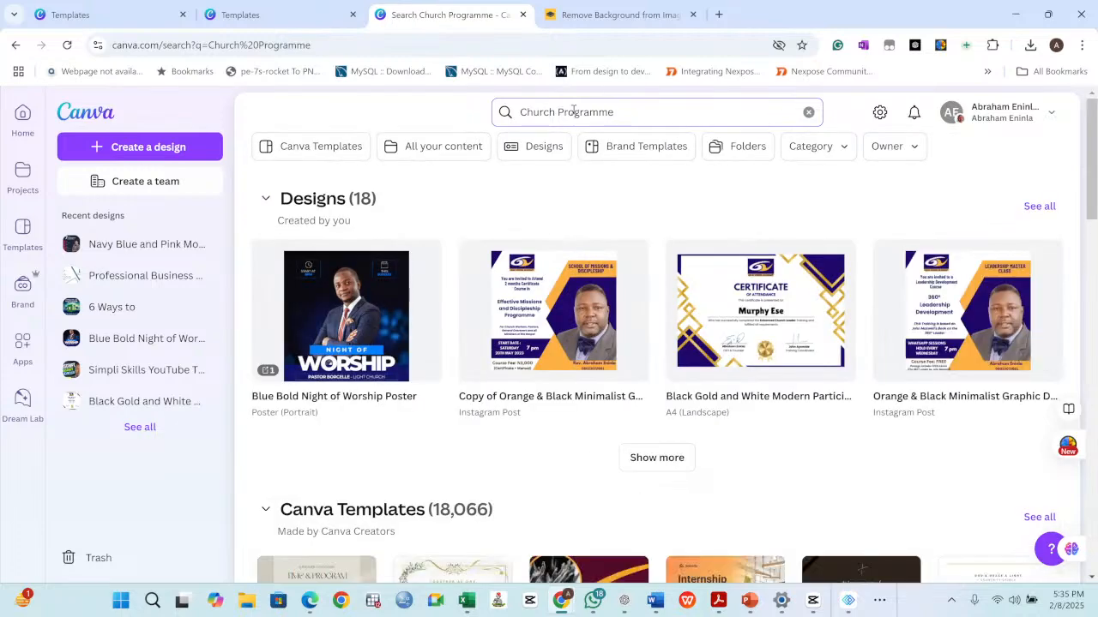
# Browse the Canva templates and open the Red and Yellow Modern Sunday Worship Services Program for customizing.
pyautogui.scroll(-4, 661, 349)
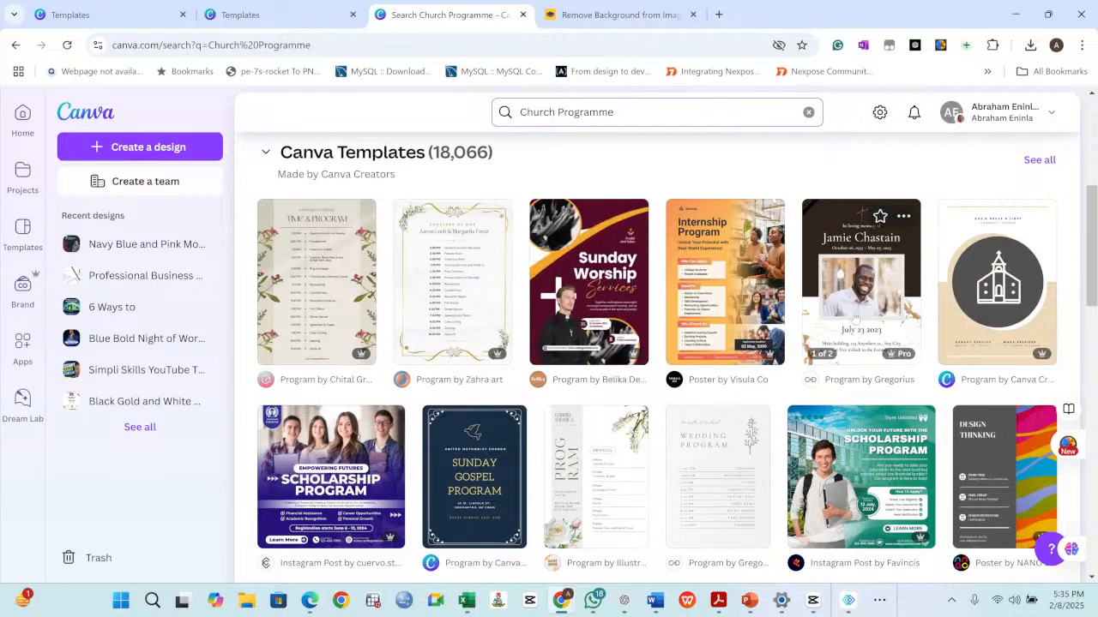
pyautogui.scroll(-2, 725, 283)
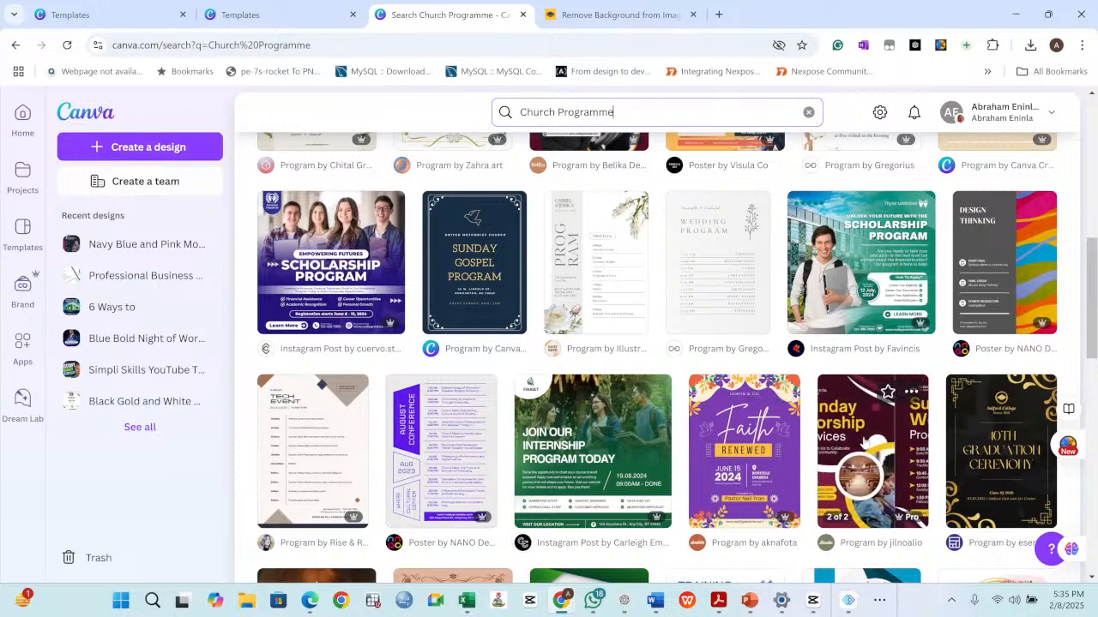
pyautogui.scroll(1, 619, 369)
pyautogui.scroll(1, 620, 369)
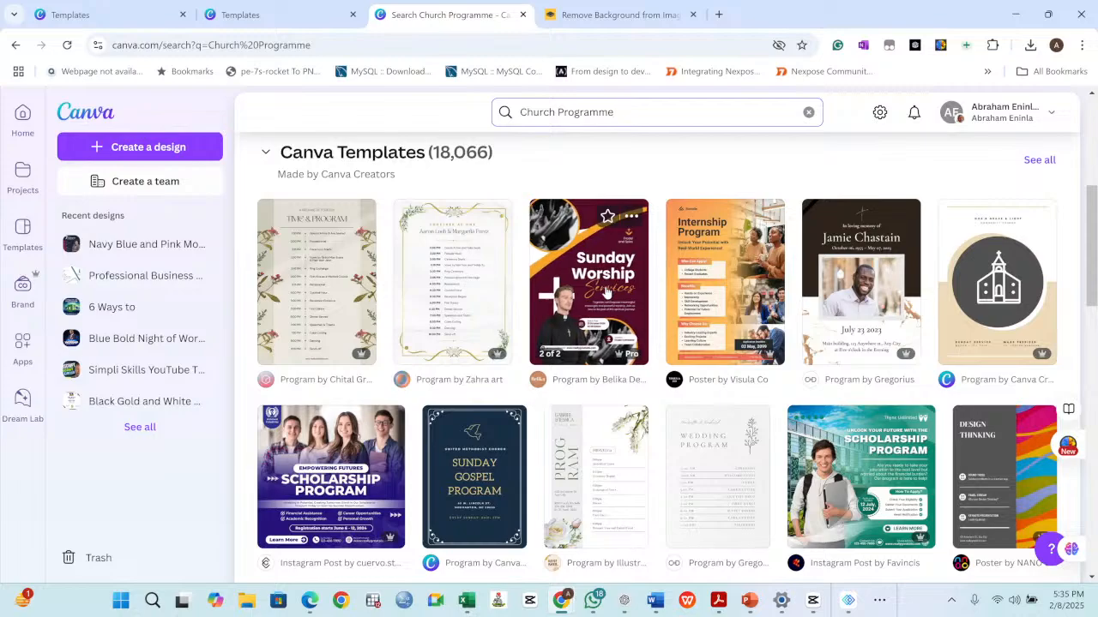
pyautogui.scroll(-1, 605, 291)
pyautogui.scroll(-5, 310, 327)
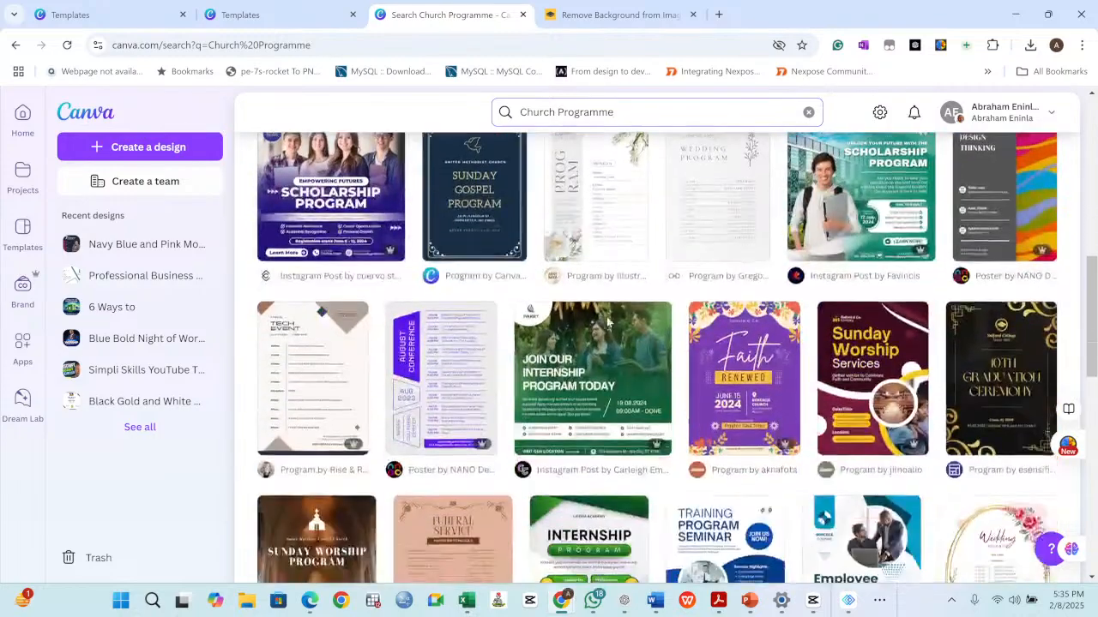
pyautogui.scroll(-1, 547, 405)
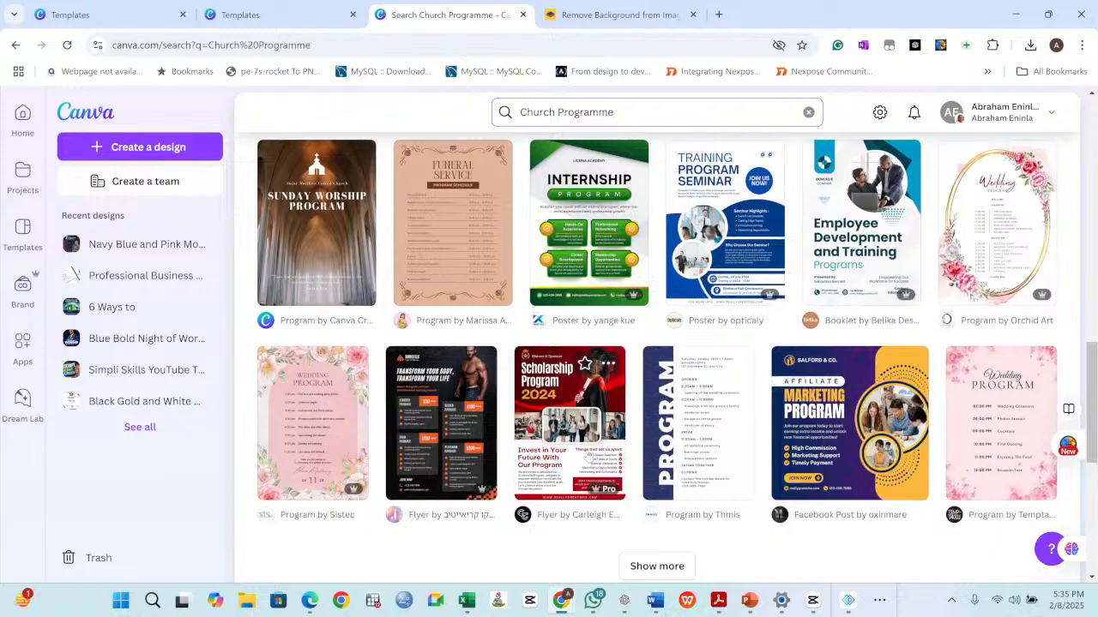
pyautogui.scroll(10, 581, 451)
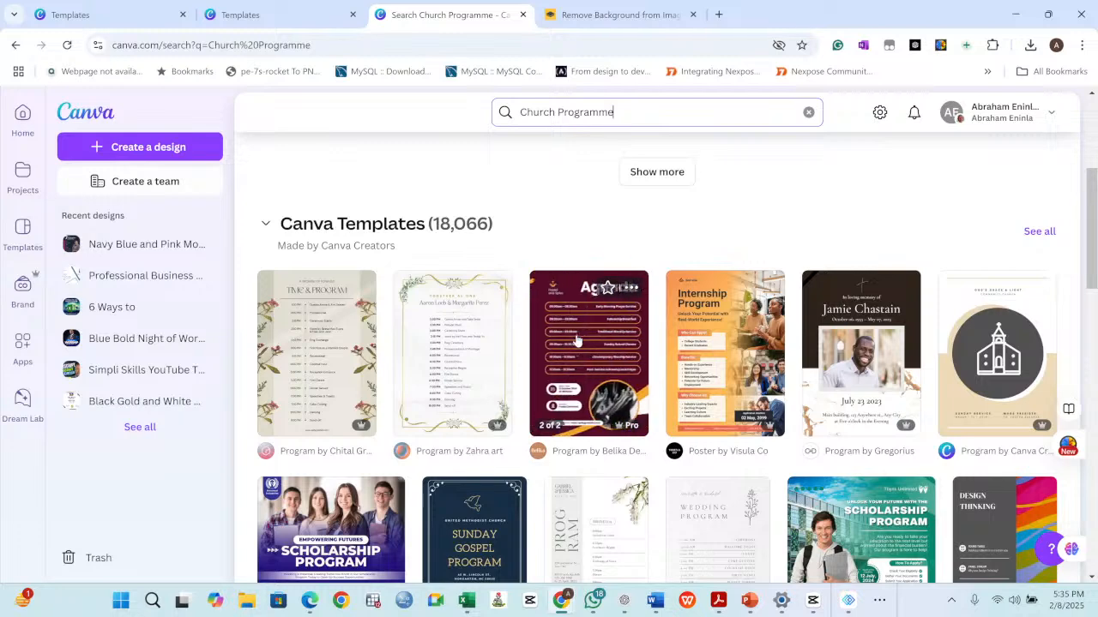
pyautogui.click(586, 337)
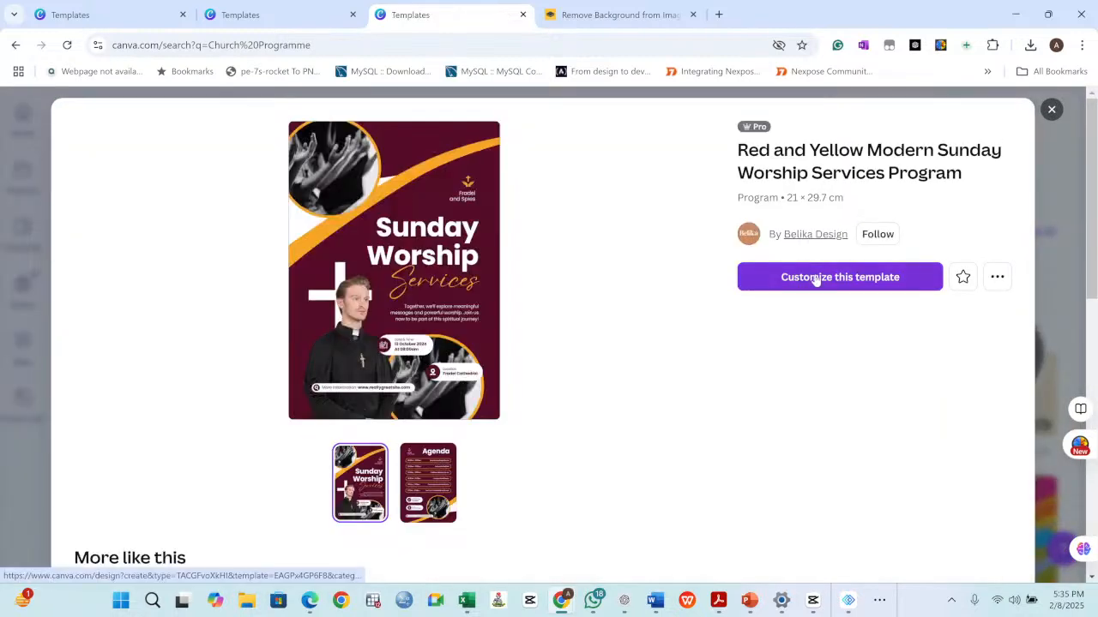
pyautogui.click(821, 278)
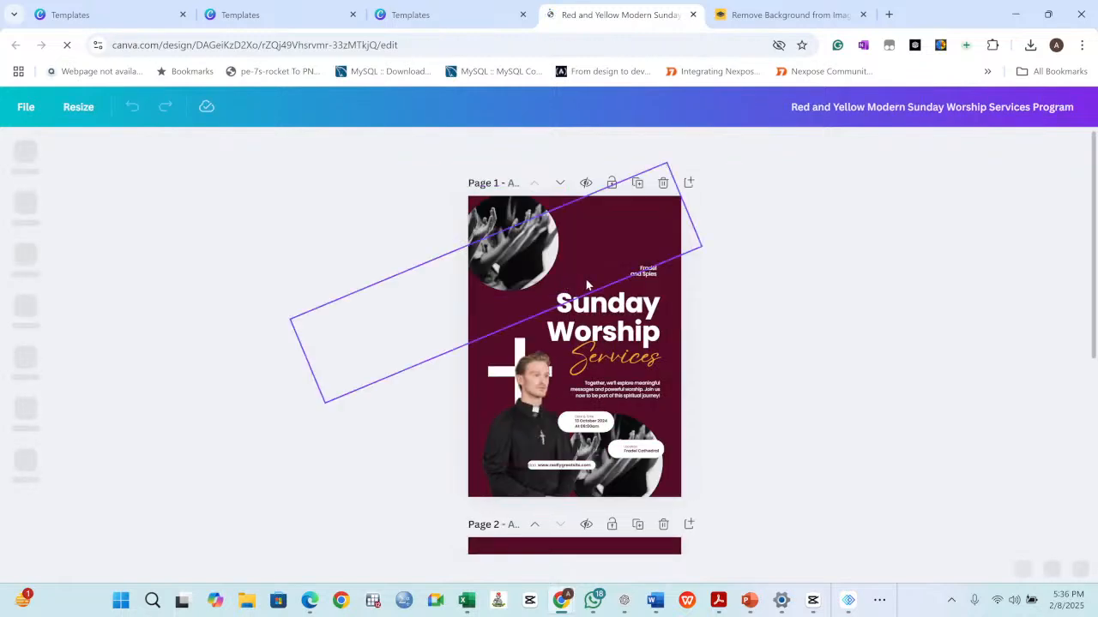
# Look over the template's Sunday Worship cover and its Agenda page, ending on the cover.
pyautogui.scroll(-5, 592, 291)
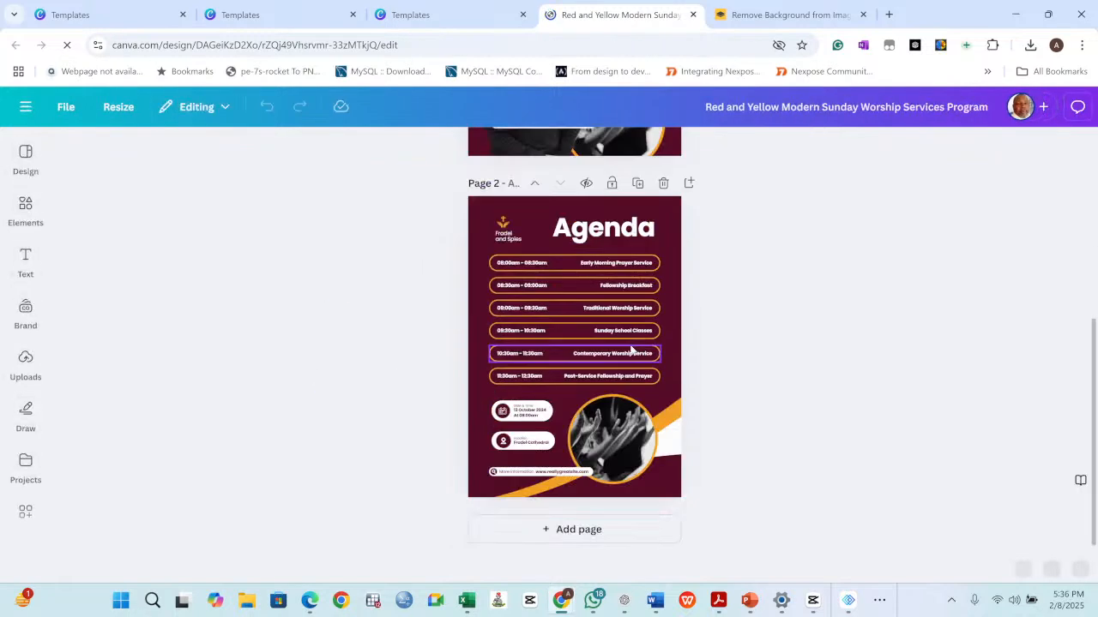
pyautogui.scroll(5, 630, 334)
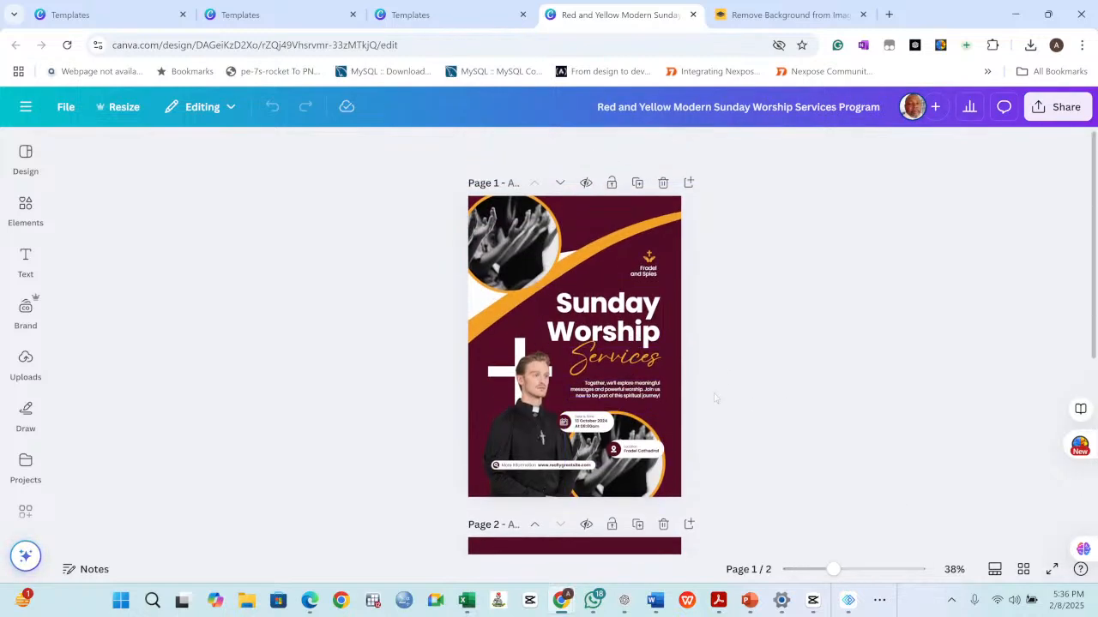
pyautogui.scroll(-5, 733, 373)
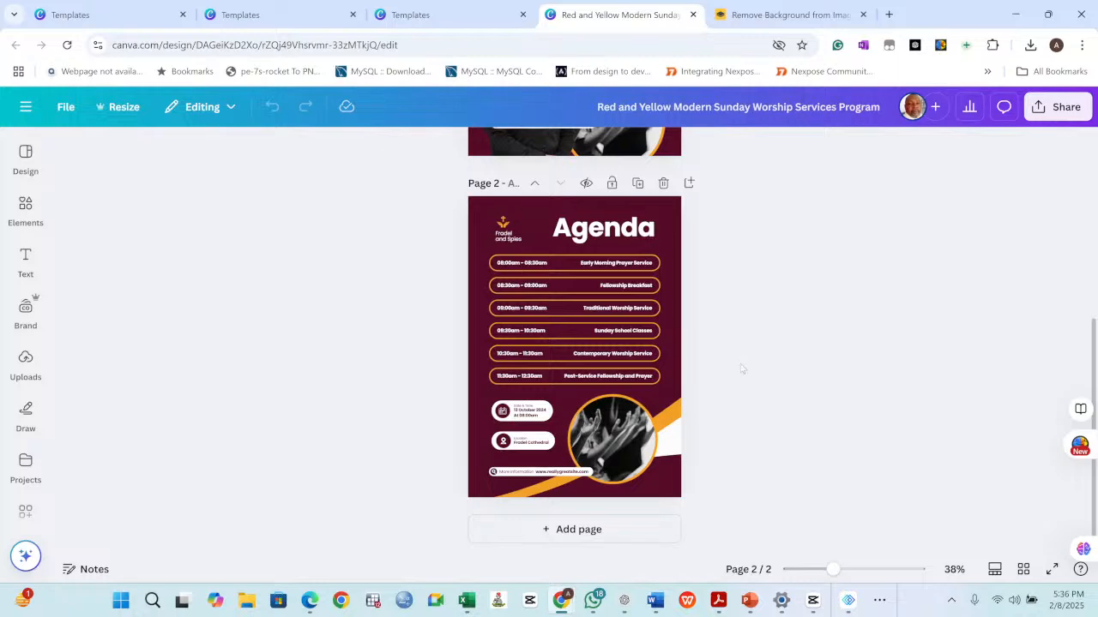
pyautogui.scroll(5, 742, 368)
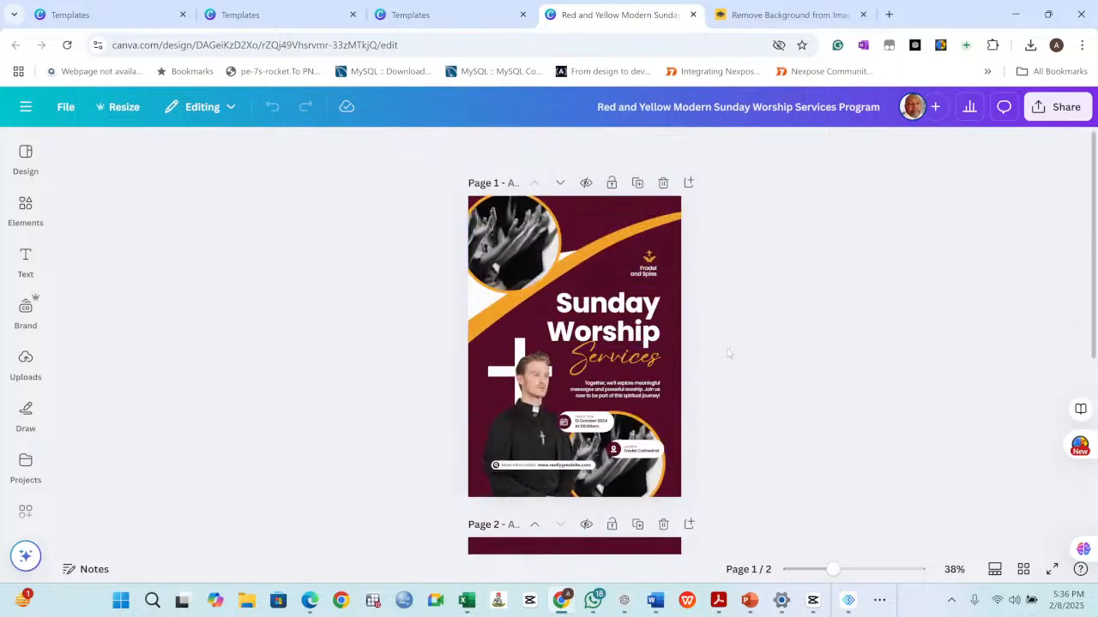
# Zoom in on the cover to inspect the circular raised-hands photo and the logo, and look through the uploaded images for replacements.
pyautogui.click(862, 572)
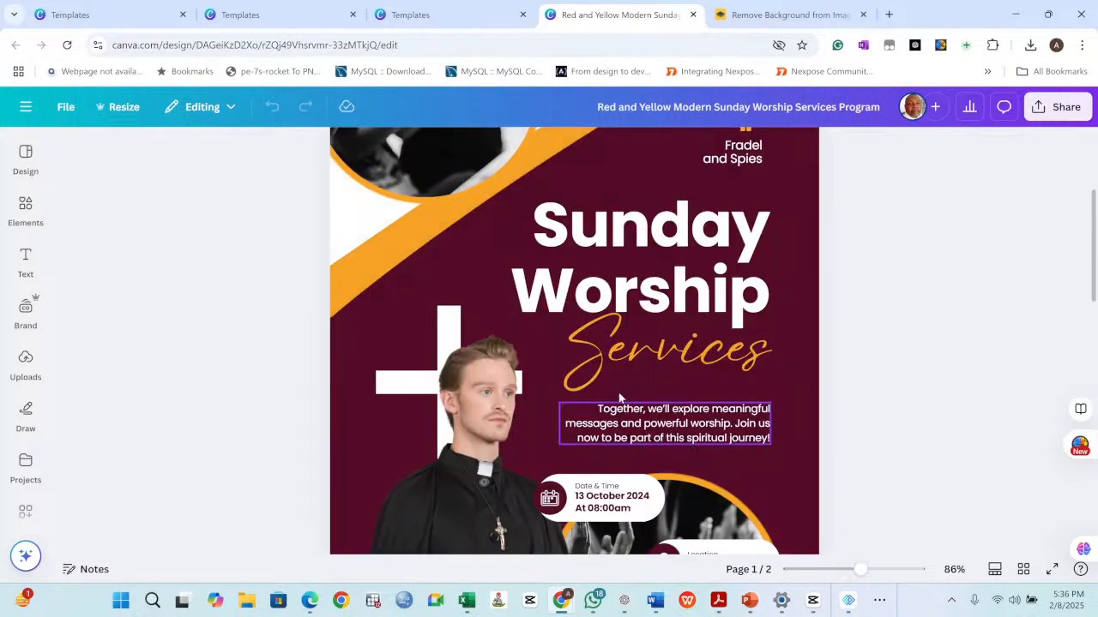
pyautogui.click(485, 297)
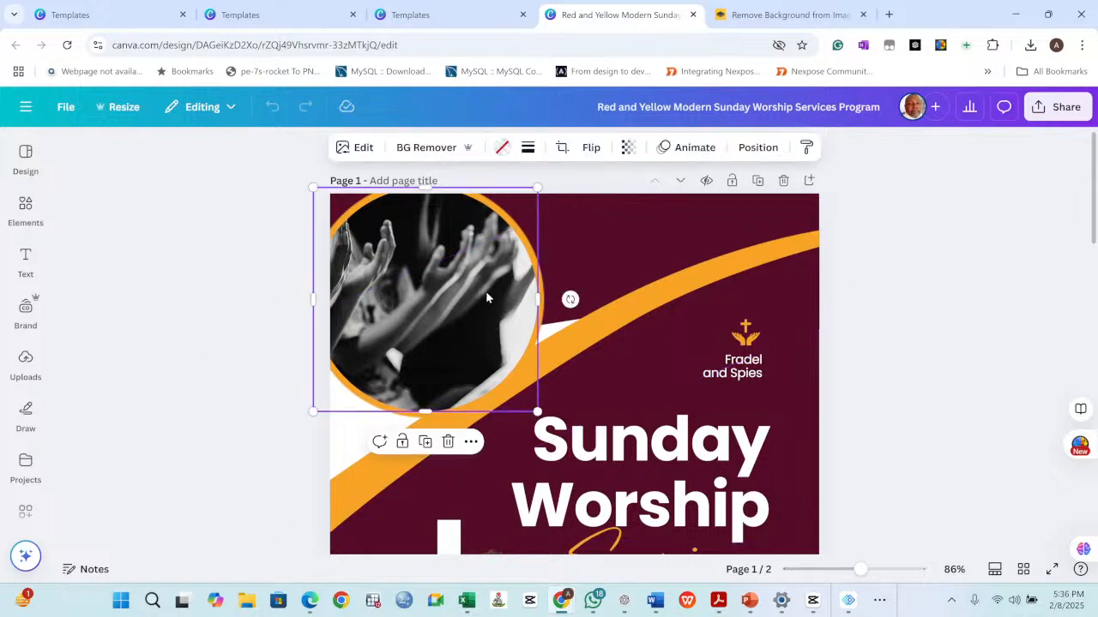
pyautogui.scroll(-1, 721, 292)
pyautogui.click(752, 261)
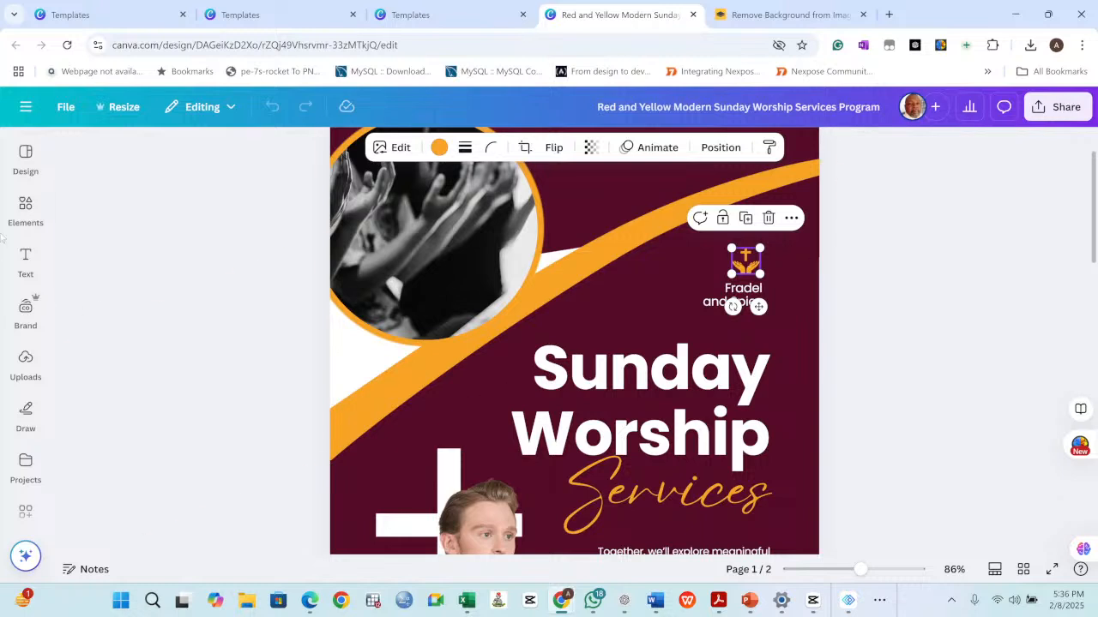
pyautogui.click(17, 367)
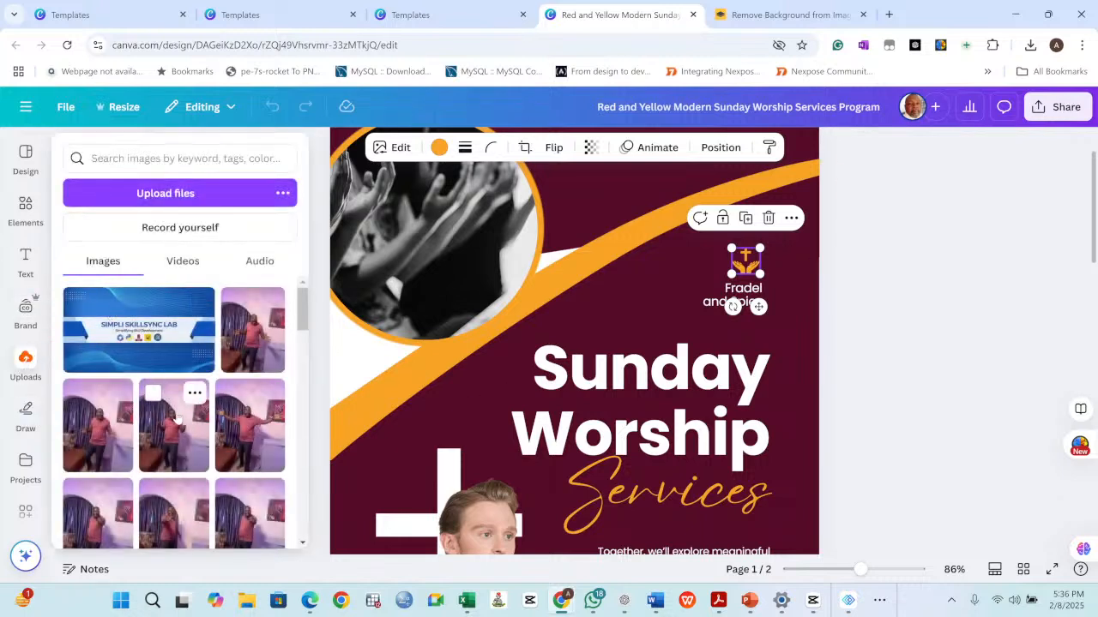
pyautogui.scroll(-5, 113, 349)
pyautogui.scroll(-2, 120, 395)
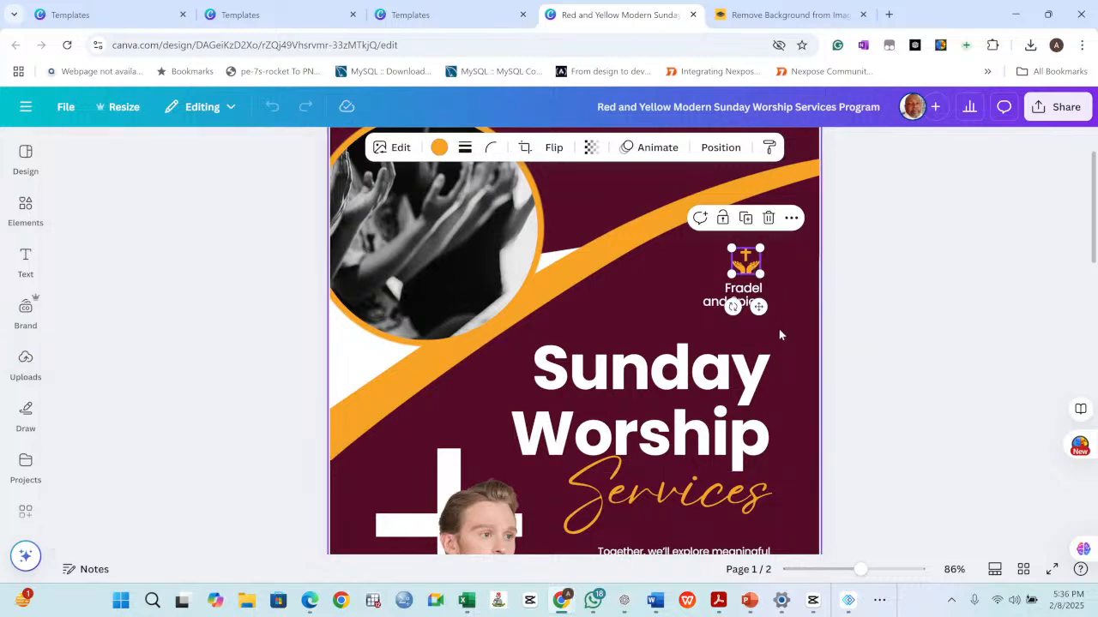
# Inspect the cover's editable text: the church name, the "Sunday Worship" heading, "Services" and the invitation paragraph.
pyautogui.click(714, 305)
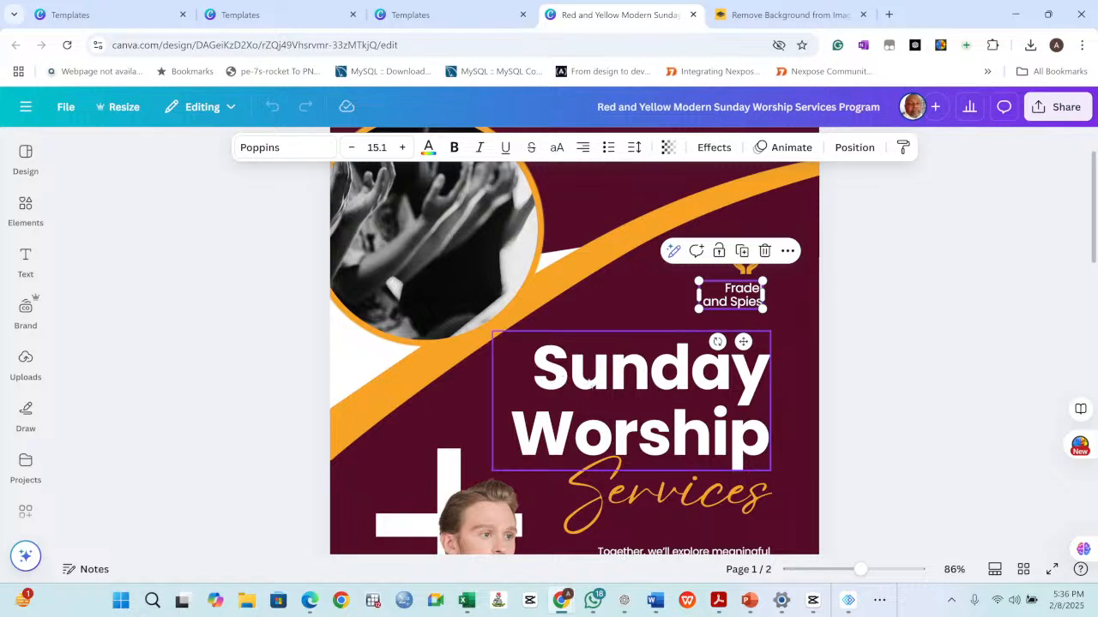
pyautogui.click(627, 379)
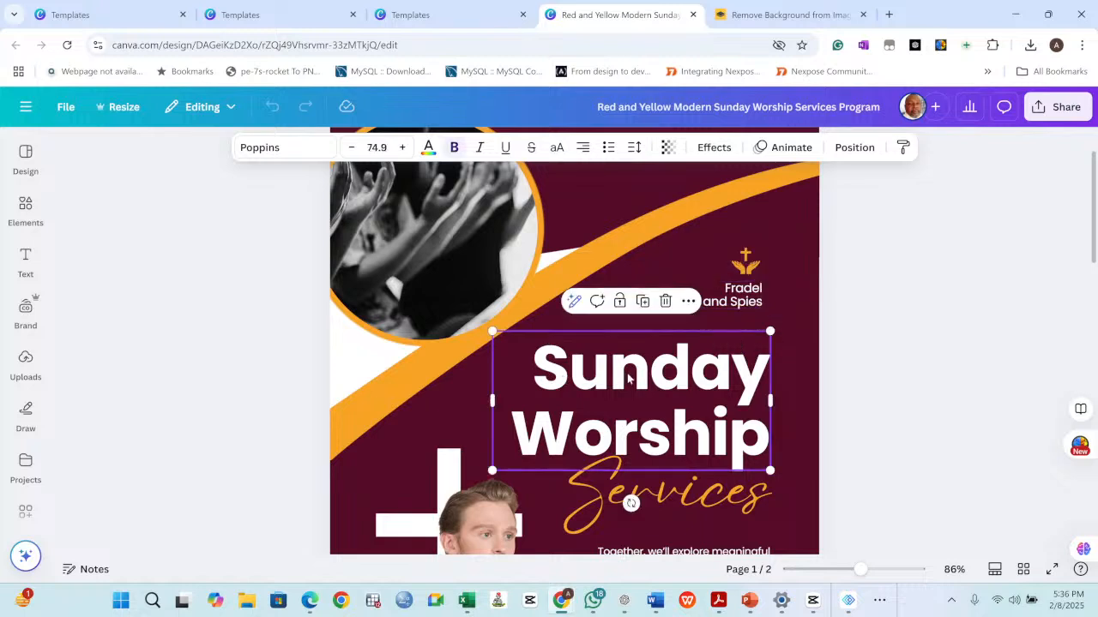
pyautogui.scroll(-3, 628, 379)
pyautogui.click(635, 356)
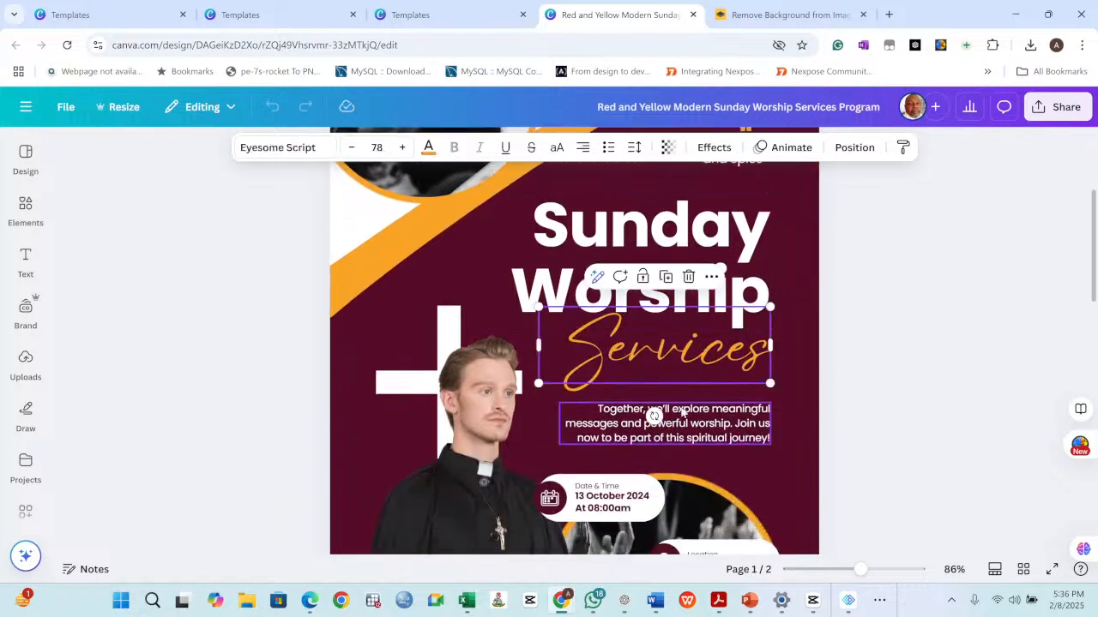
pyautogui.click(680, 409)
# Delete the photo of the priest in front of the white cross on the cover.
pyautogui.scroll(-2, 686, 420)
pyautogui.click(497, 368)
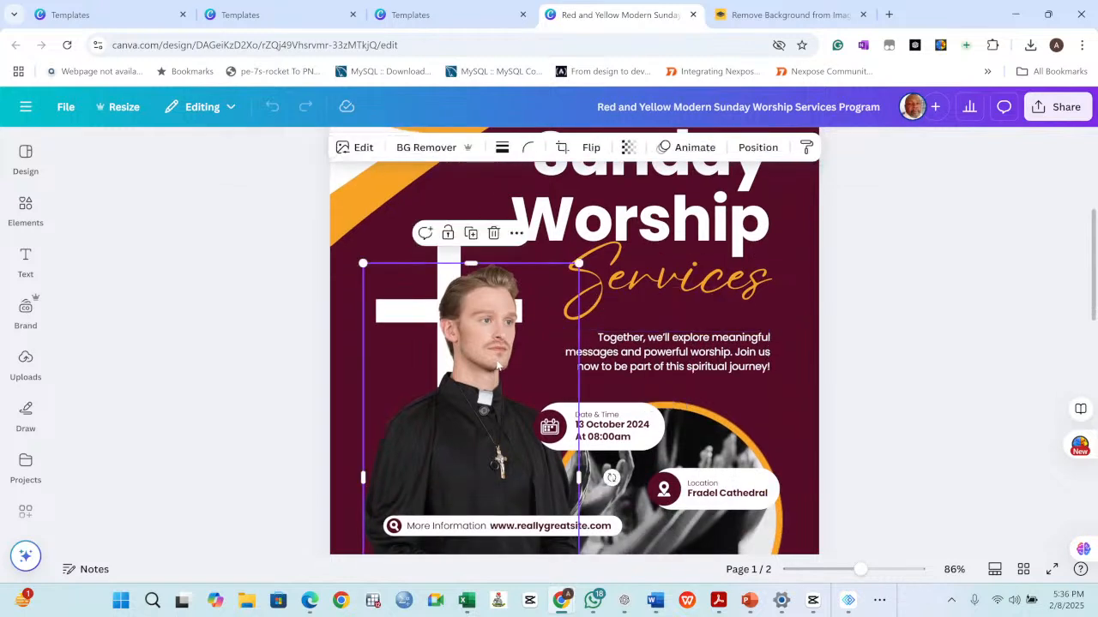
pyautogui.scroll(-3, 508, 338)
pyautogui.scroll(3, 506, 343)
pyautogui.click(493, 233)
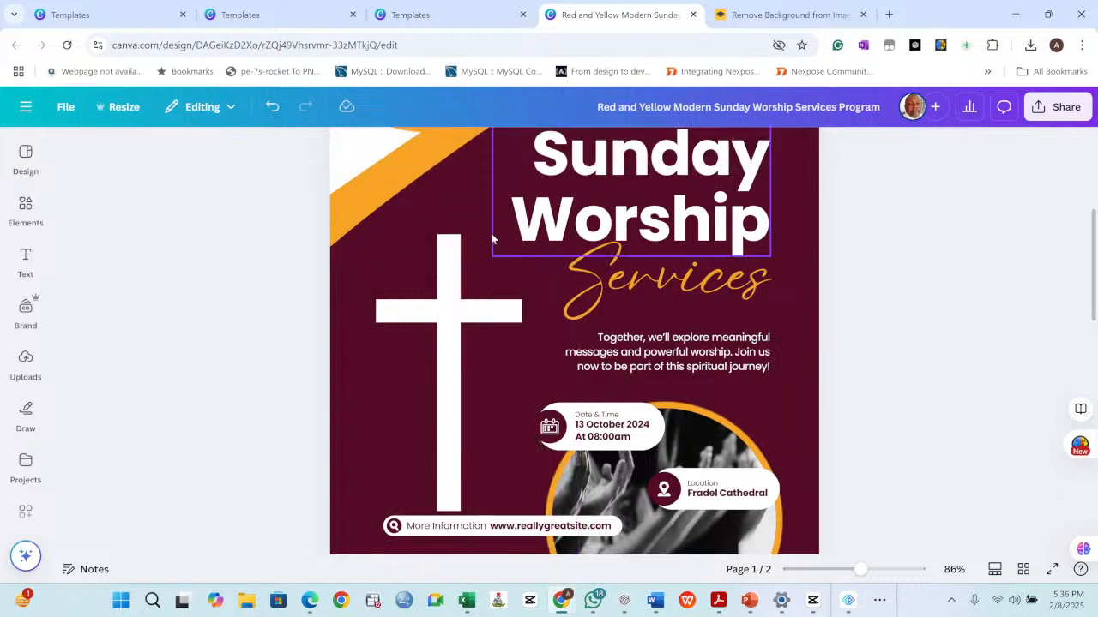
# Add the uploaded photo 1000388223.jpg of the man in patterned clothing to the cover and position it over the white cross.
pyautogui.click(25, 350)
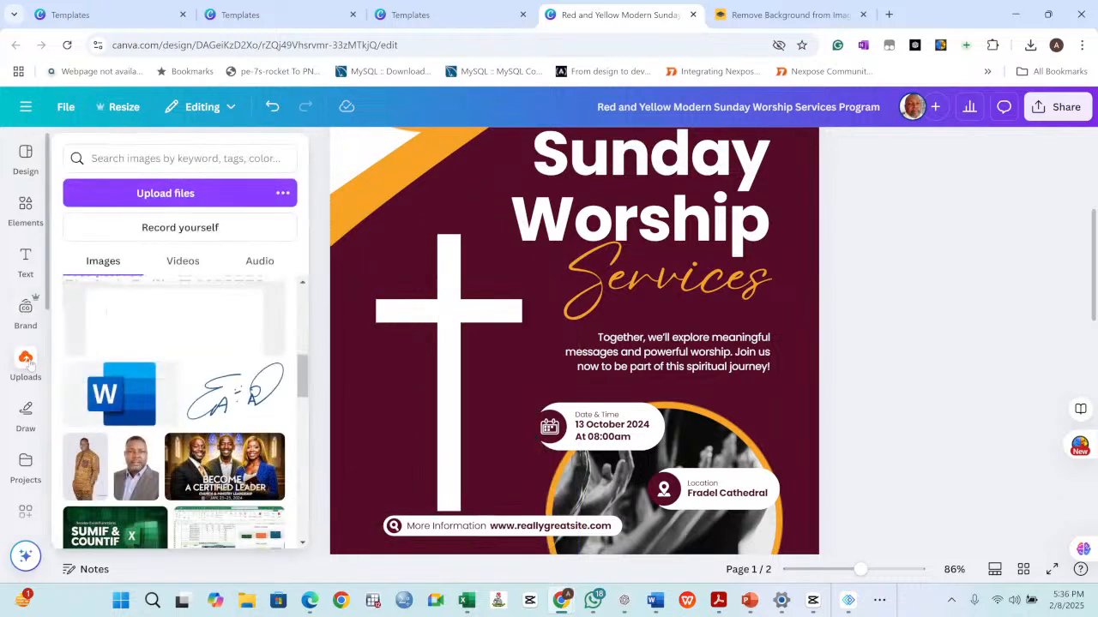
pyautogui.scroll(-2, 112, 341)
pyautogui.click(93, 304)
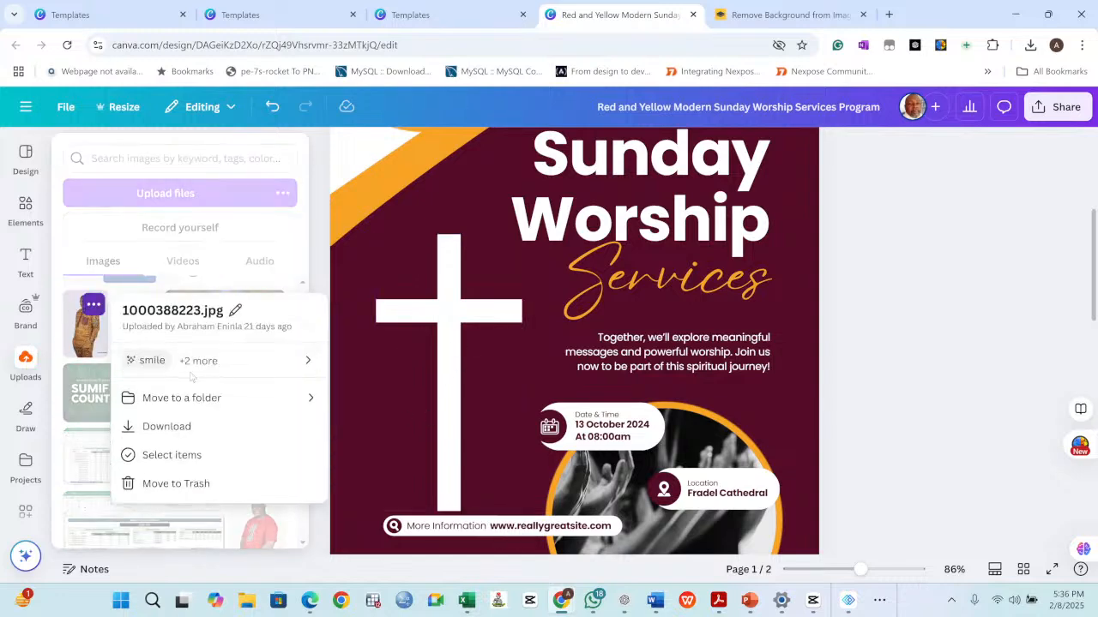
pyautogui.click(91, 334)
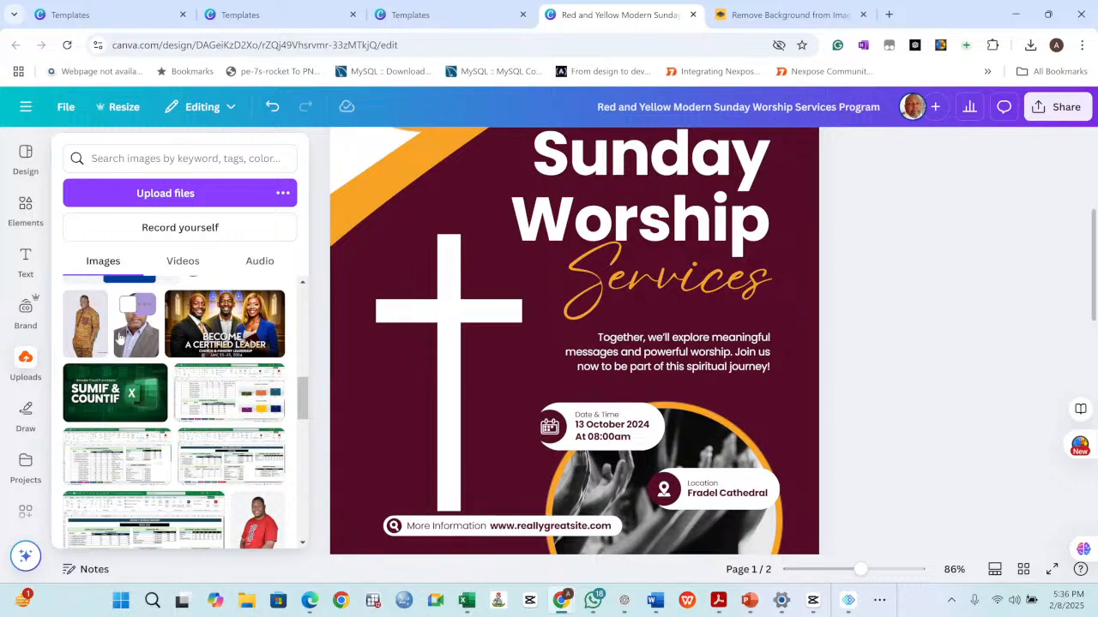
pyautogui.click(91, 339)
pyautogui.moveTo(493, 293); pyautogui.dragTo(378, 433)
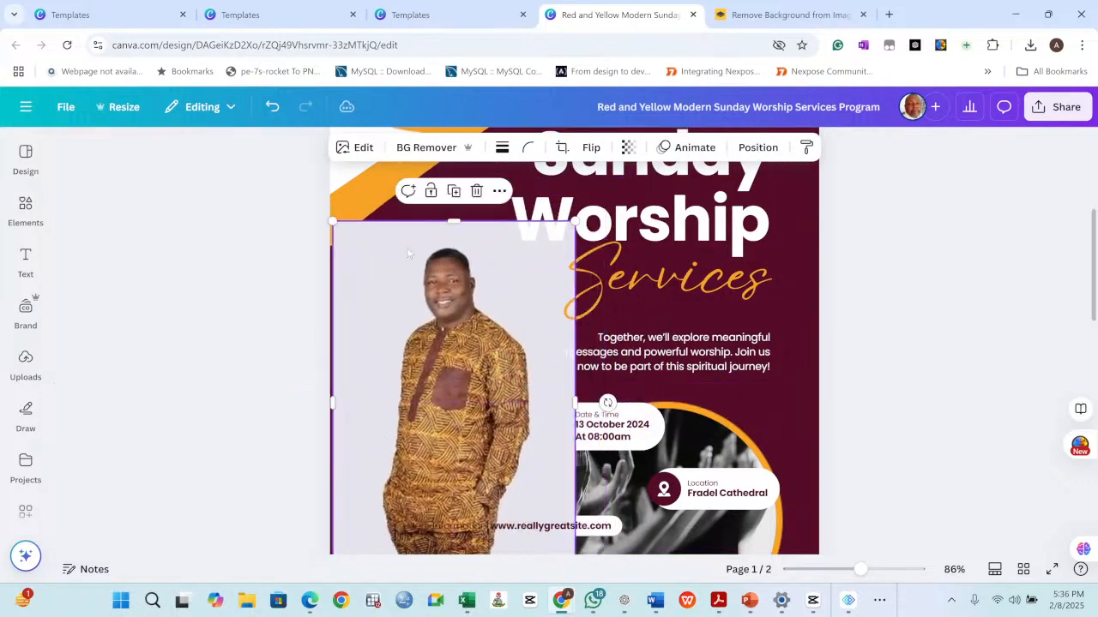
# Remove the background from the man's photo and enlarge the cut-out in front of the cross.
pyautogui.click(433, 148)
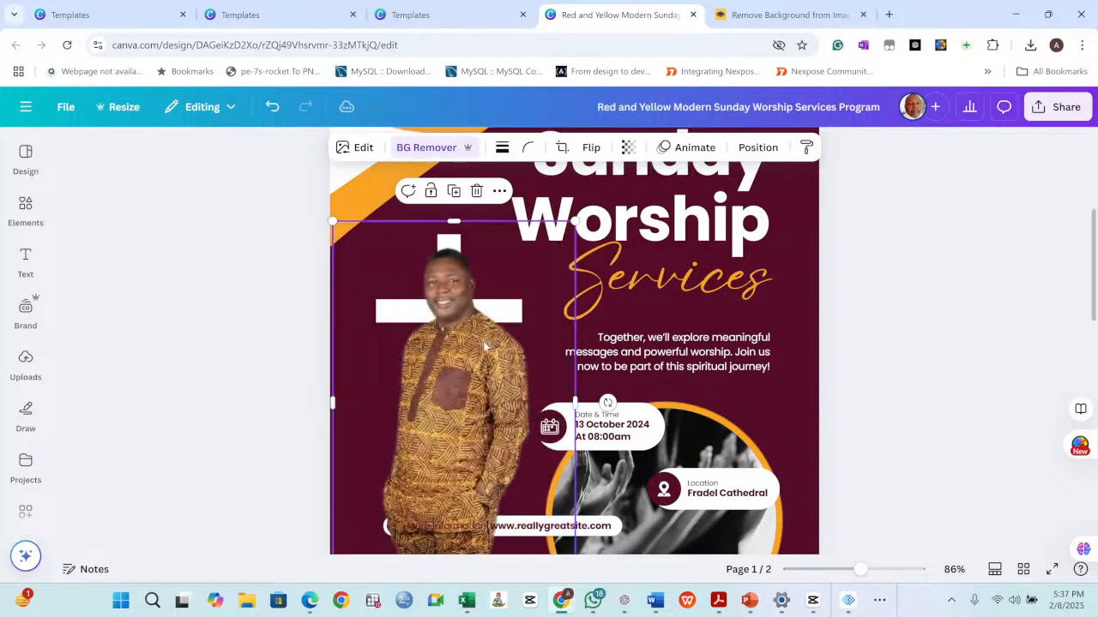
pyautogui.moveTo(575, 221); pyautogui.dragTo(630, 190)
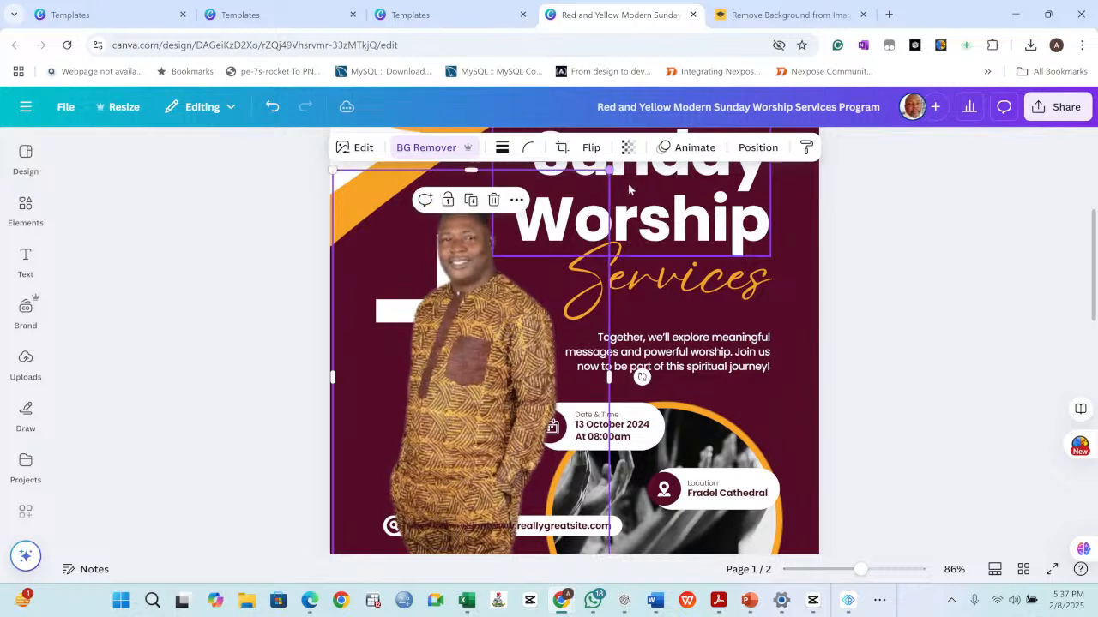
# Enlarge the man's cut-out slightly and shift it toward the cover's left edge, in front of the white cross.
pyautogui.moveTo(515, 303); pyautogui.dragTo(495, 309)
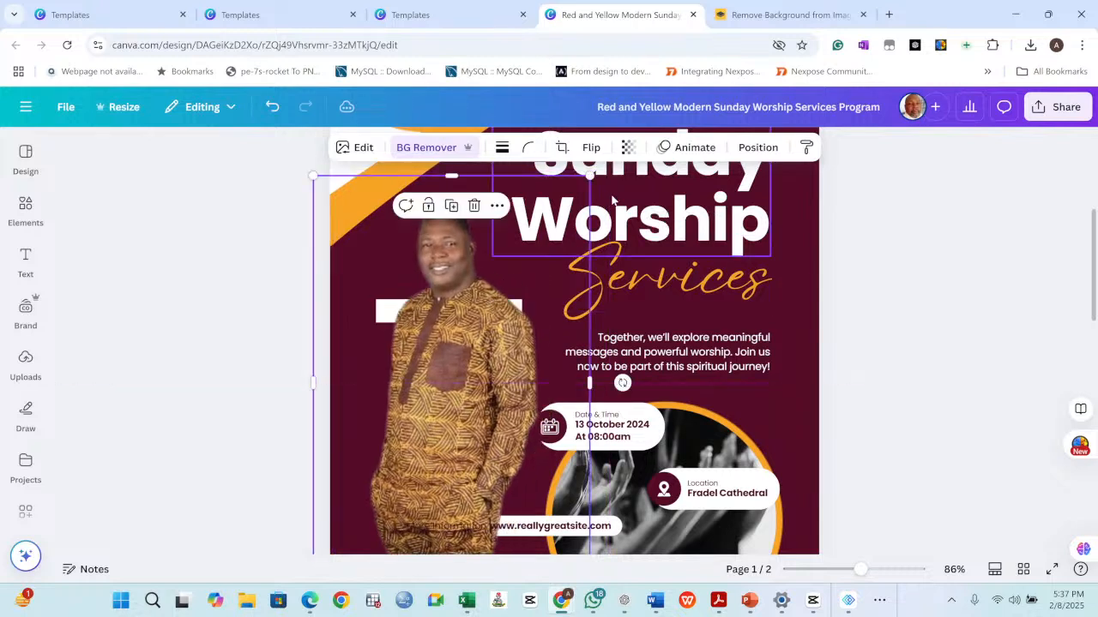
pyautogui.moveTo(590, 175); pyautogui.dragTo(599, 162)
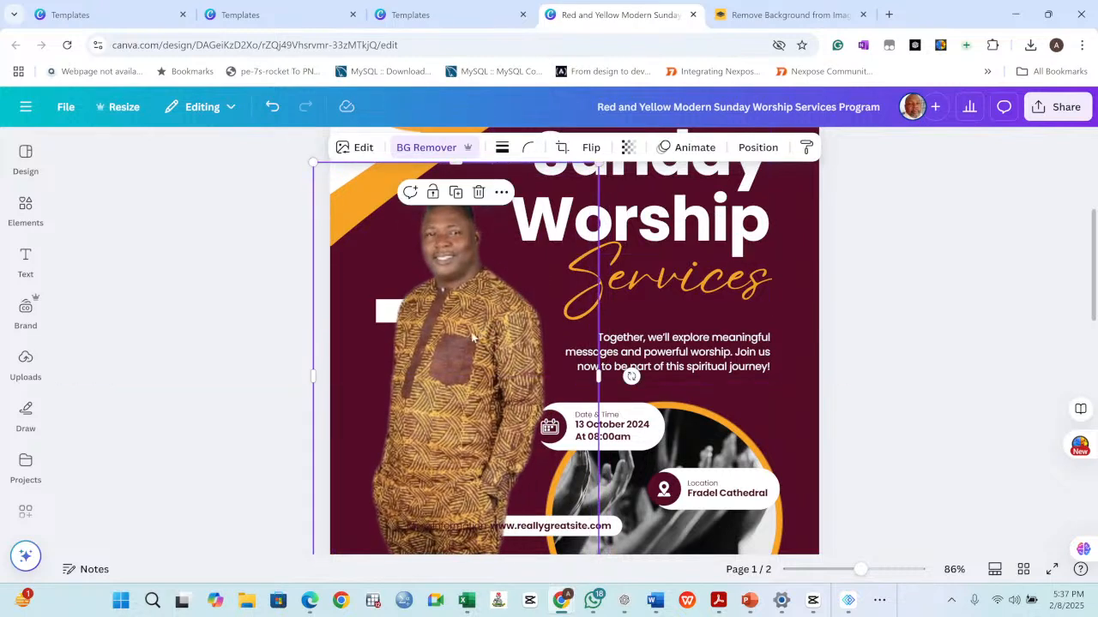
pyautogui.moveTo(477, 335); pyautogui.dragTo(465, 341)
# Examine the date and time text on the lower half of the cover and the placement of the man's cut-out.
pyautogui.scroll(-1, 664, 351)
pyautogui.scroll(-1, 659, 355)
pyautogui.click(622, 350)
pyautogui.click(614, 299)
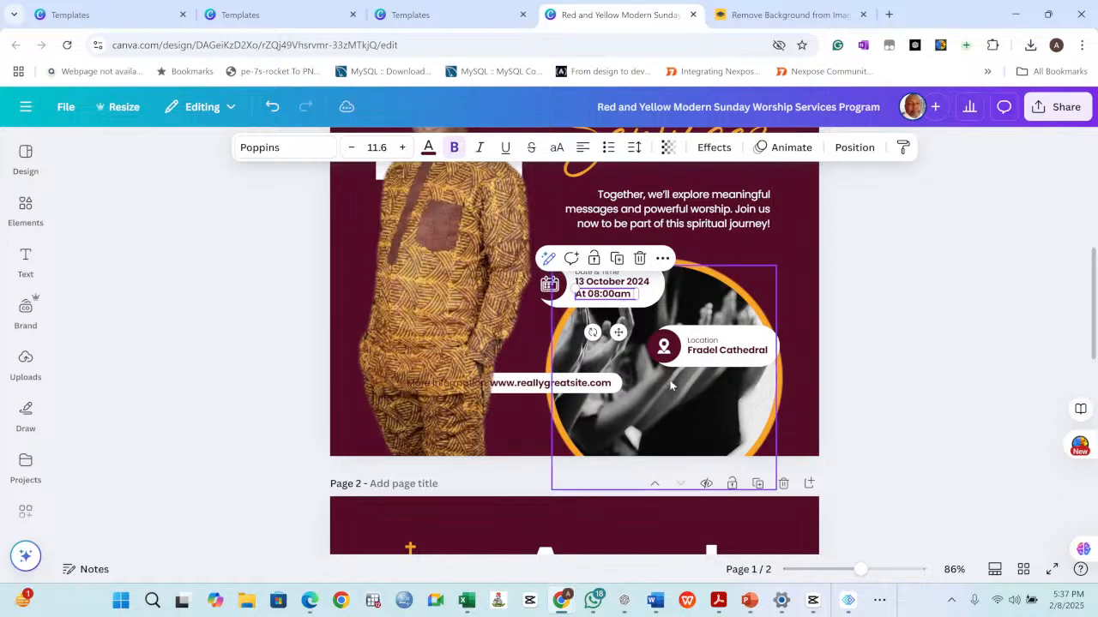
pyautogui.scroll(5, 680, 375)
pyautogui.scroll(-4, 515, 326)
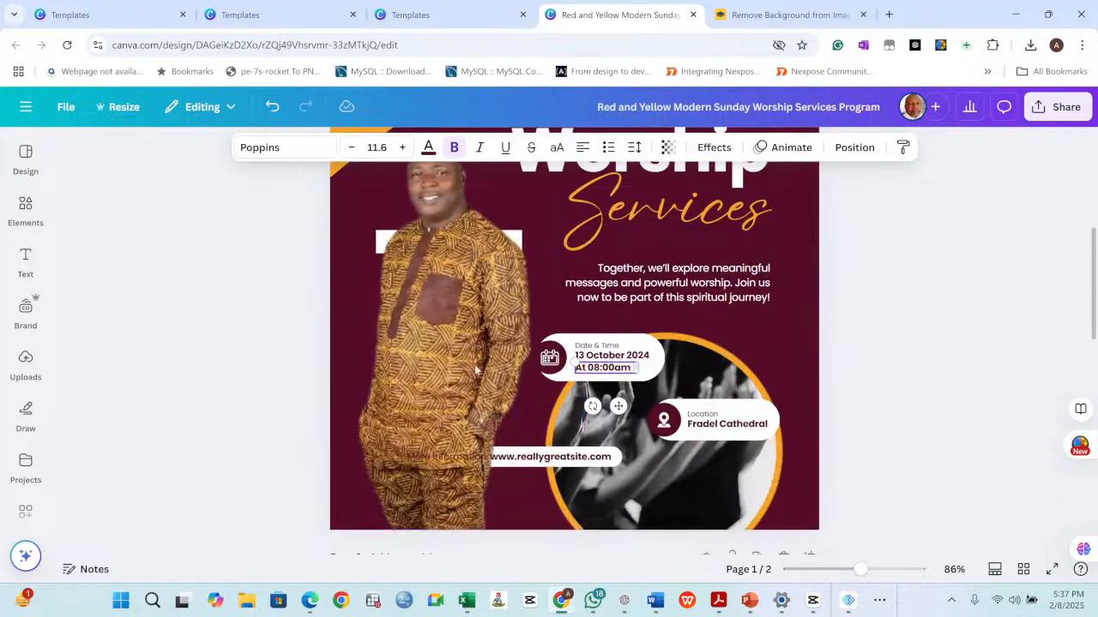
pyautogui.click(463, 283)
pyautogui.scroll(3, 652, 274)
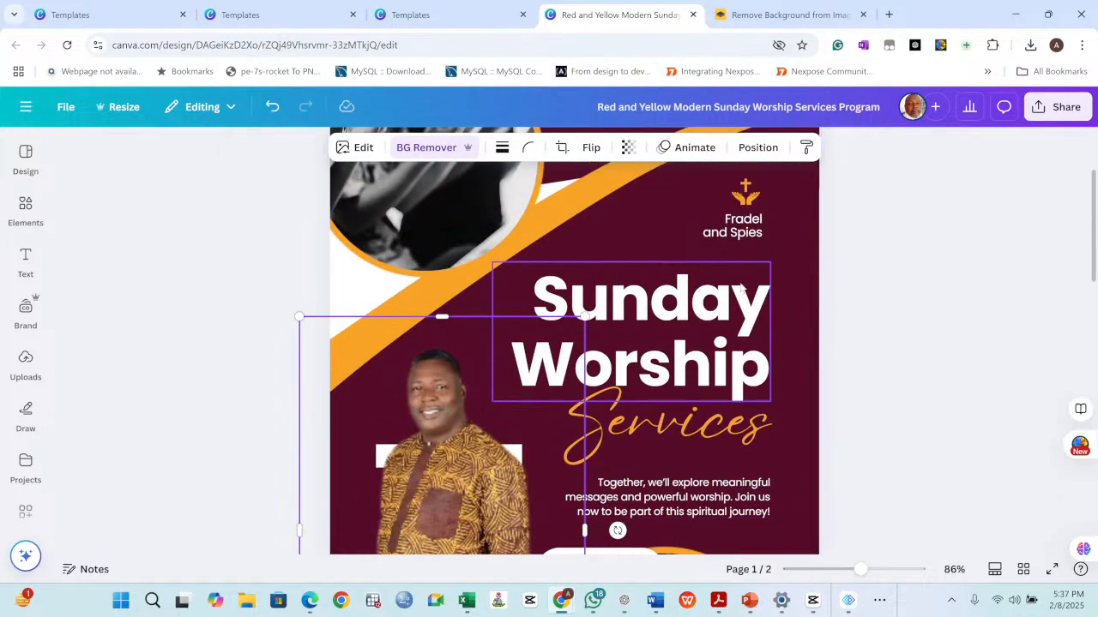
# Try solid background colours on the cover, including teal, dark blue, violet, light purple and pink.
pyautogui.click(790, 259)
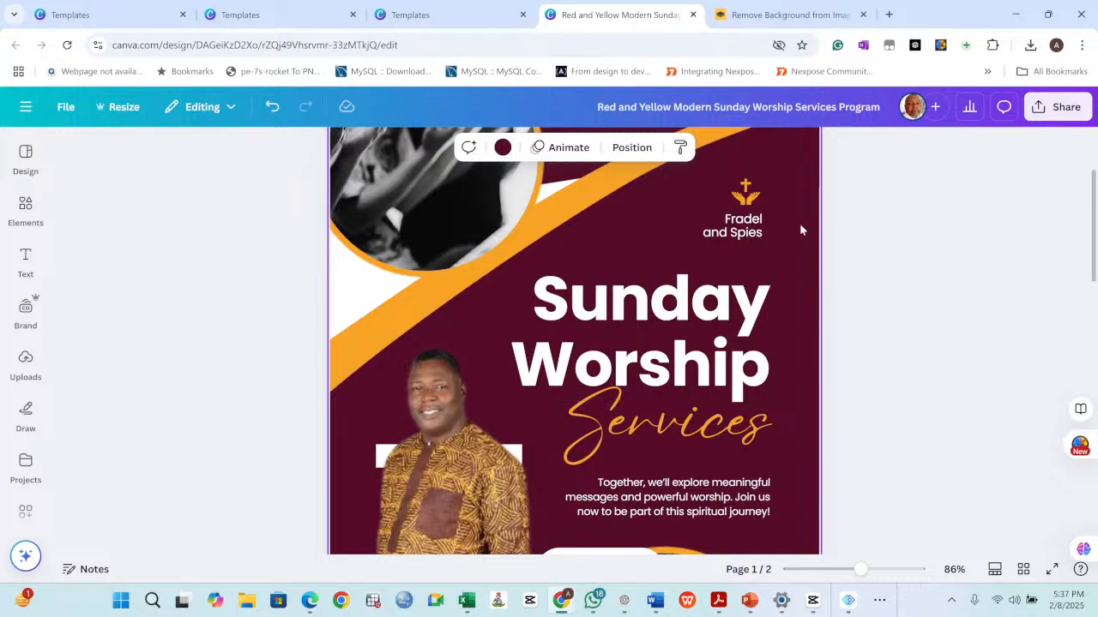
pyautogui.click(502, 148)
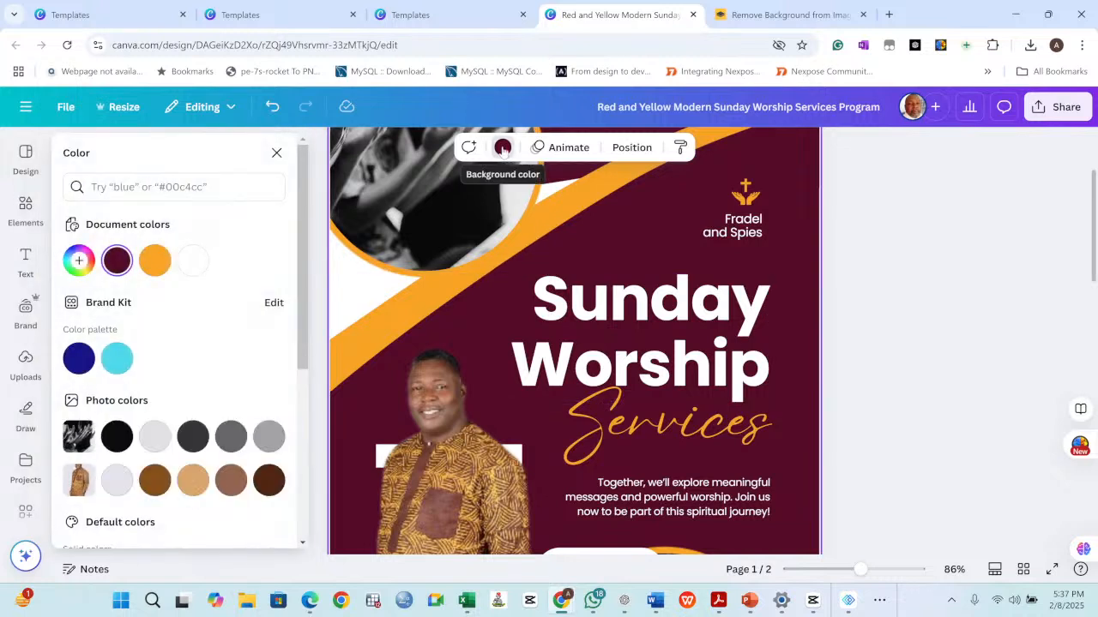
pyautogui.click(196, 438)
pyautogui.scroll(-2, 193, 433)
pyautogui.click(117, 473)
pyautogui.scroll(-2, 117, 411)
pyautogui.click(79, 368)
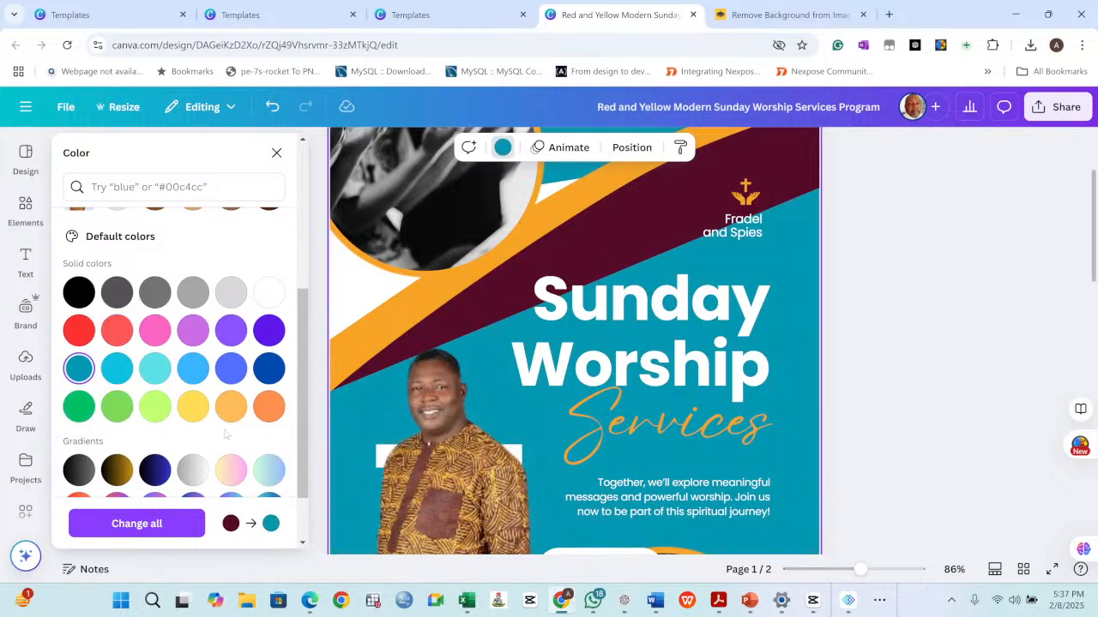
pyautogui.click(269, 368)
pyautogui.click(269, 330)
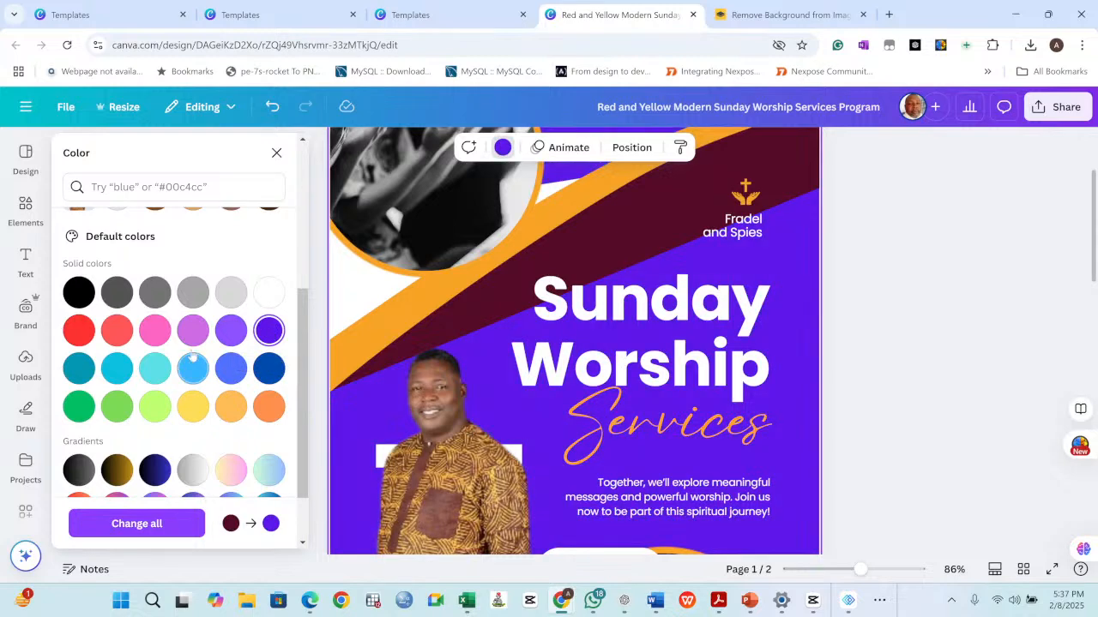
pyautogui.click(230, 331)
pyautogui.click(193, 330)
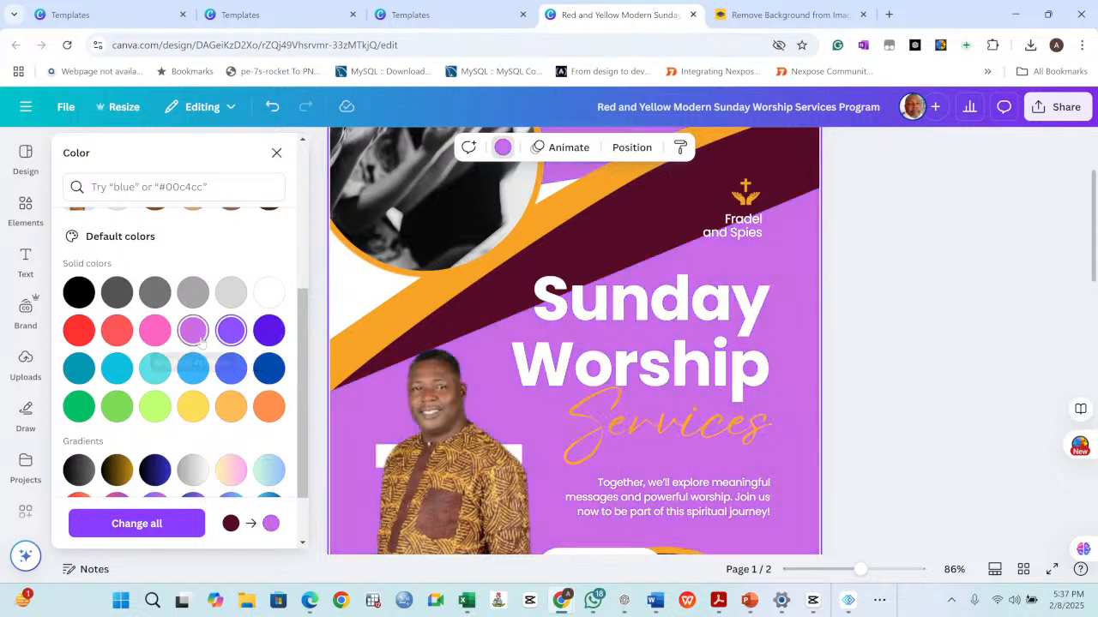
pyautogui.click(155, 330)
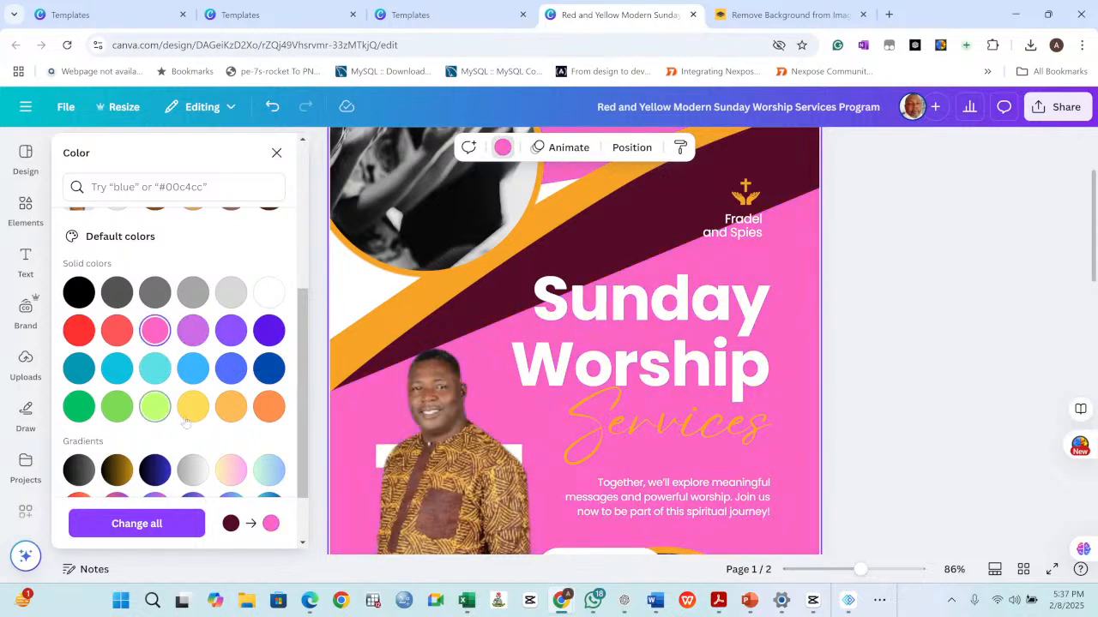
# Try several gradients as the cover's background, such as violet-to-turquoise and blue-to-pink, and apply the teal-to-green one.
pyautogui.click(193, 470)
pyautogui.scroll(-1, 193, 463)
pyautogui.click(226, 435)
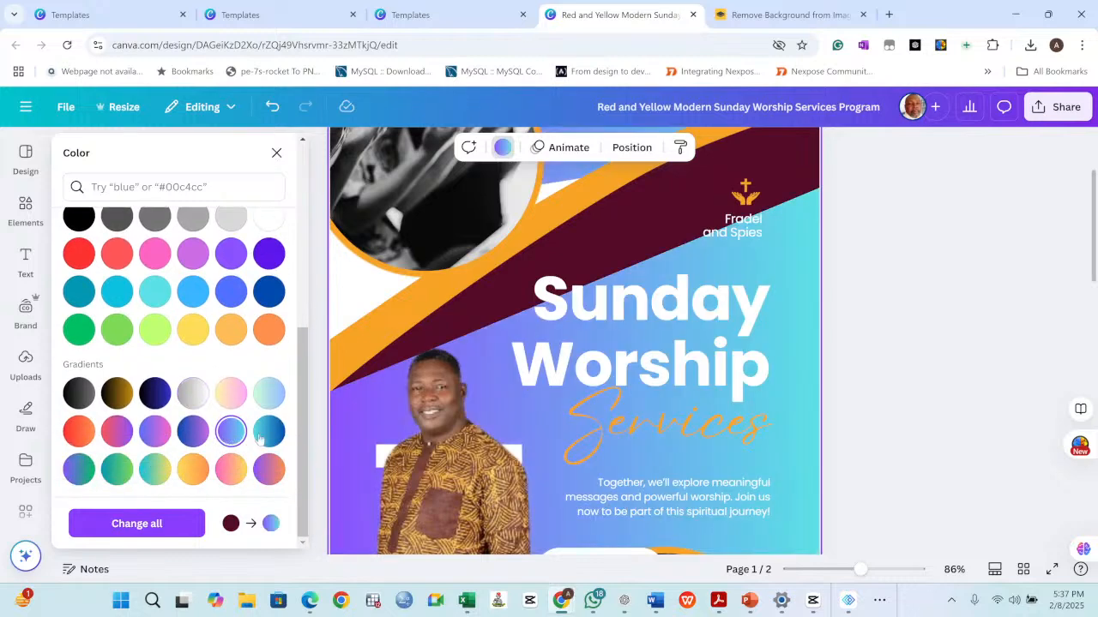
pyautogui.click(268, 434)
pyautogui.click(119, 433)
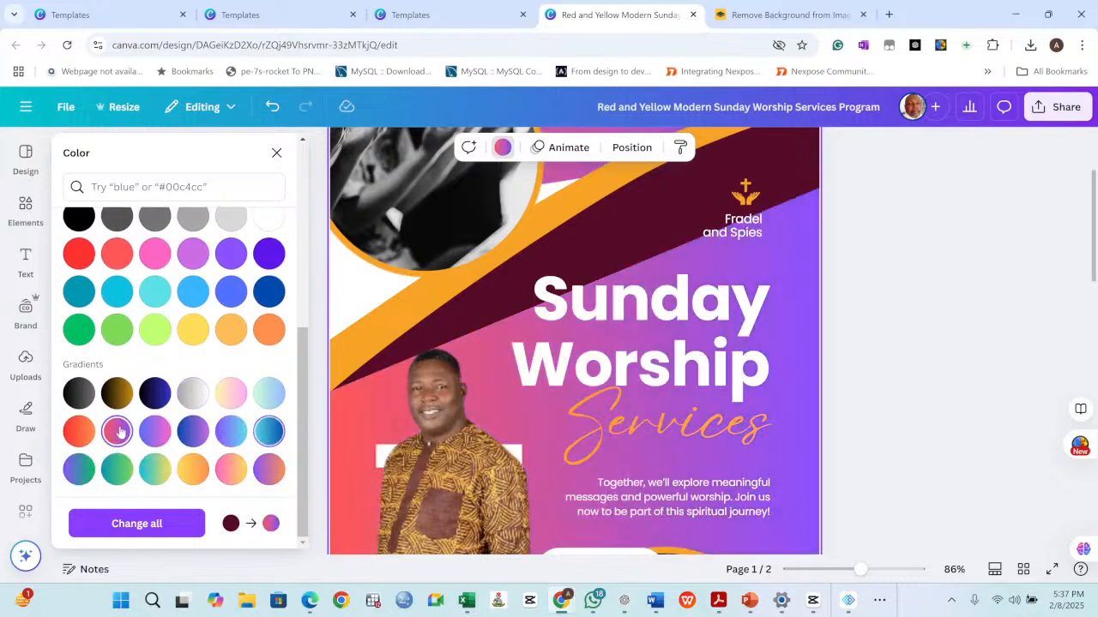
pyautogui.click(155, 435)
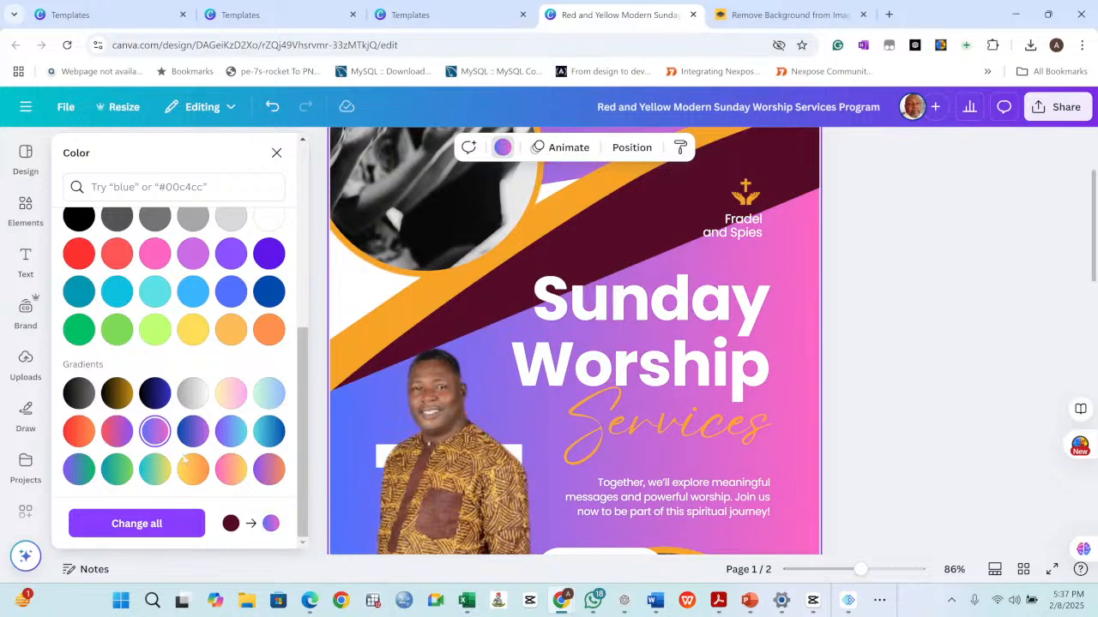
pyautogui.click(155, 470)
pyautogui.click(117, 469)
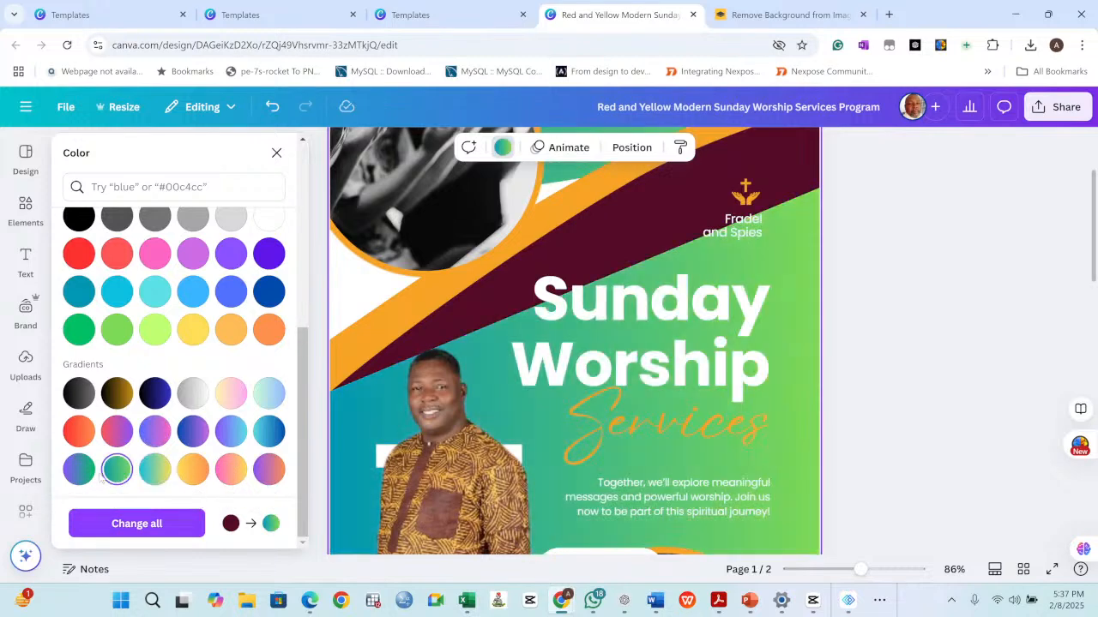
# Try the violet-to-green gradient as the background color of the Sunday Worship flyer.
pyautogui.click(79, 469)
pyautogui.scroll(1, 420, 389)
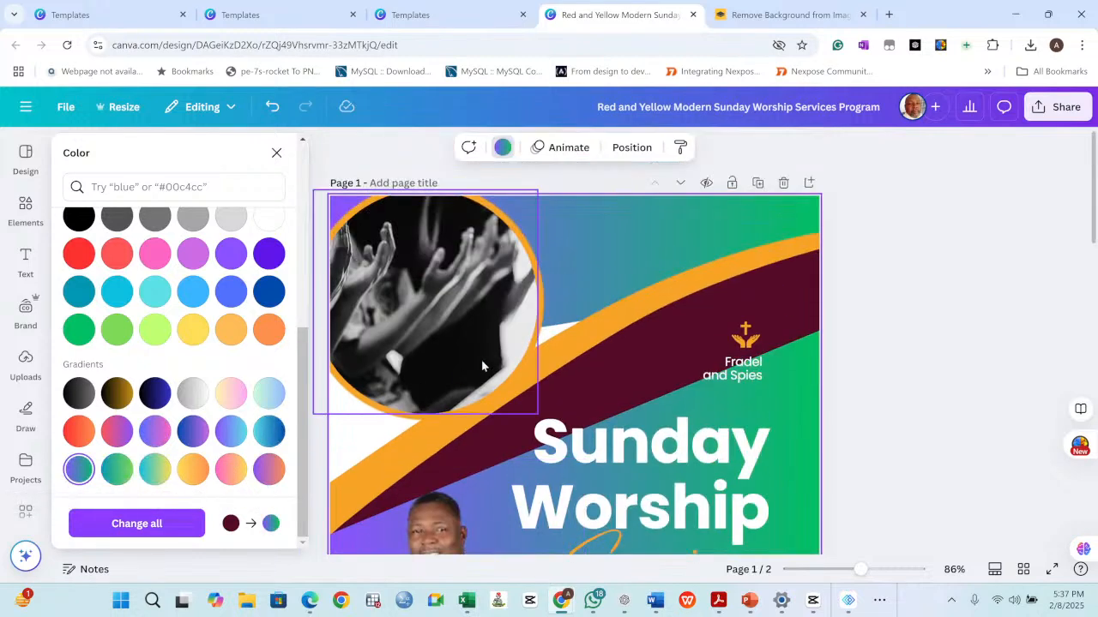
pyautogui.scroll(5, 252, 234)
pyautogui.scroll(1, 253, 234)
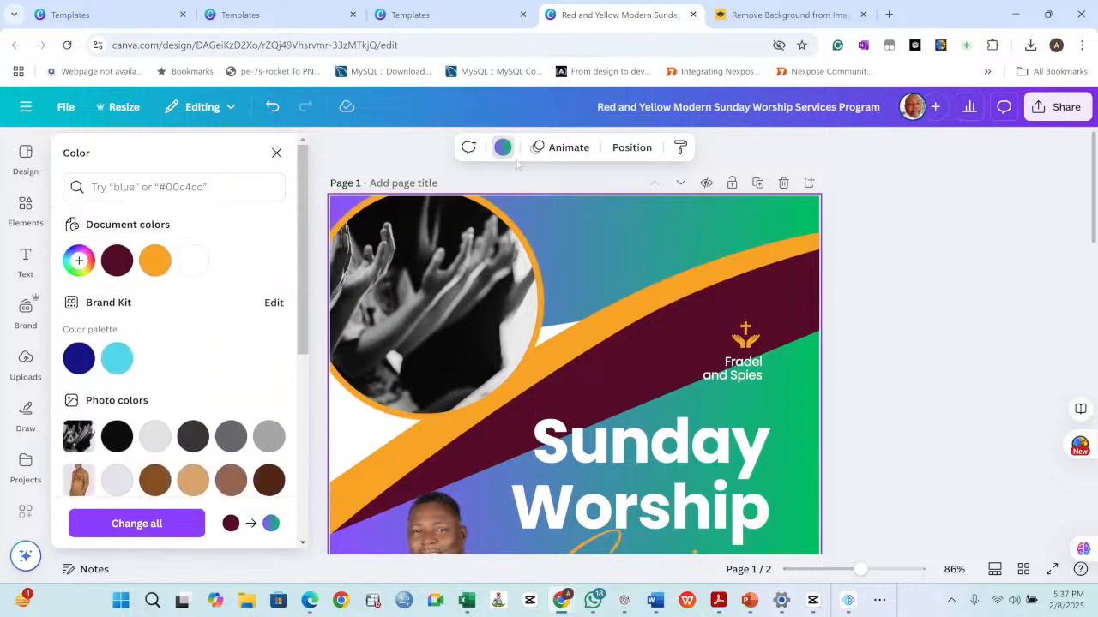
# Undo the successive background color changes until the flyer has its original dark maroon background.
pyautogui.click(272, 110)
pyautogui.click(273, 109)
pyautogui.click(273, 109)
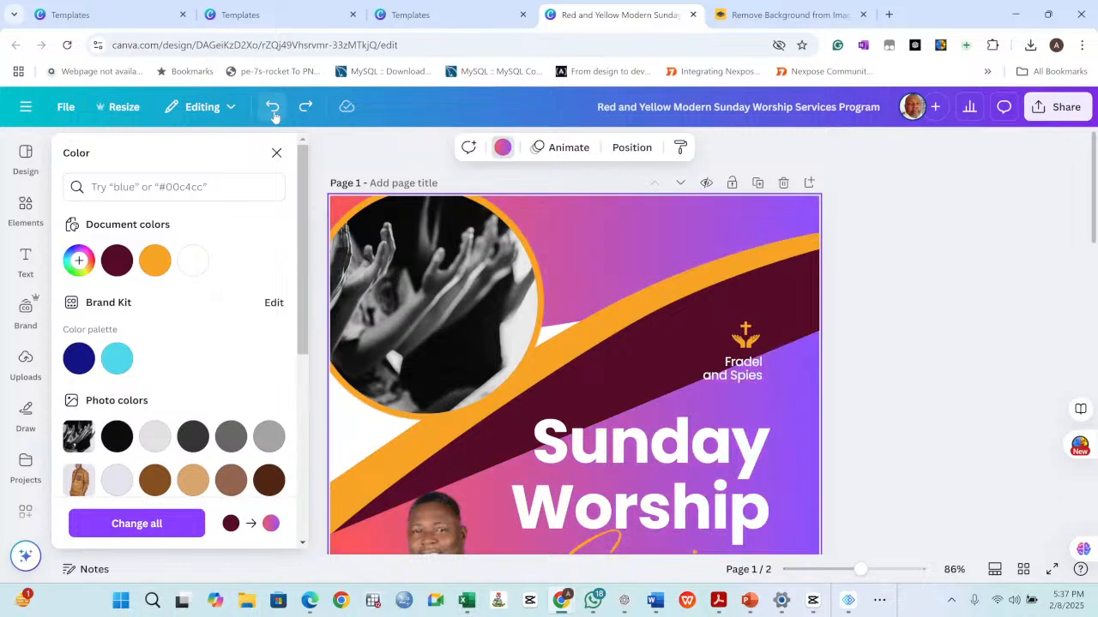
pyautogui.click(273, 110)
pyautogui.click(273, 110)
pyautogui.click(273, 110)
pyautogui.click(273, 110)
pyautogui.click(273, 109)
pyautogui.click(273, 110)
pyautogui.click(273, 110)
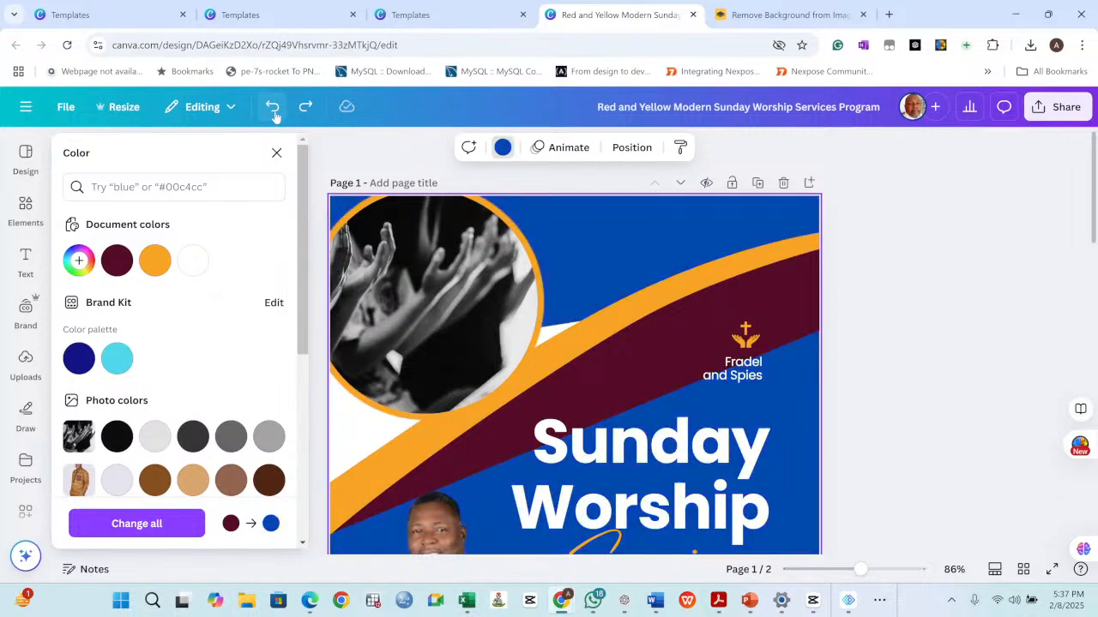
pyautogui.click(273, 110)
pyautogui.click(273, 110)
pyautogui.click(273, 109)
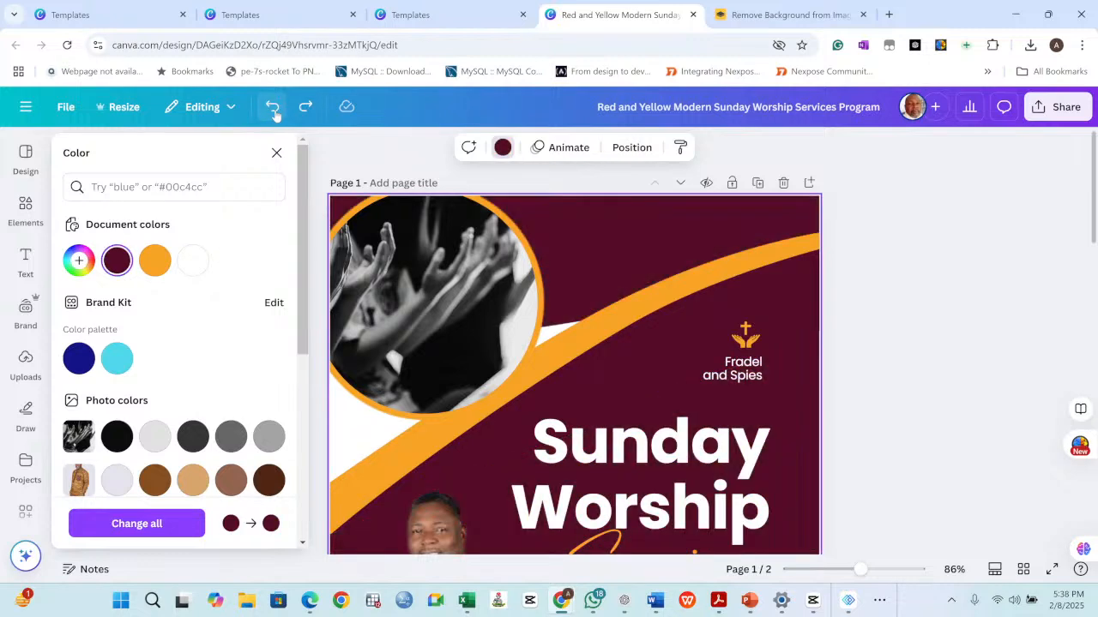
pyautogui.click(273, 110)
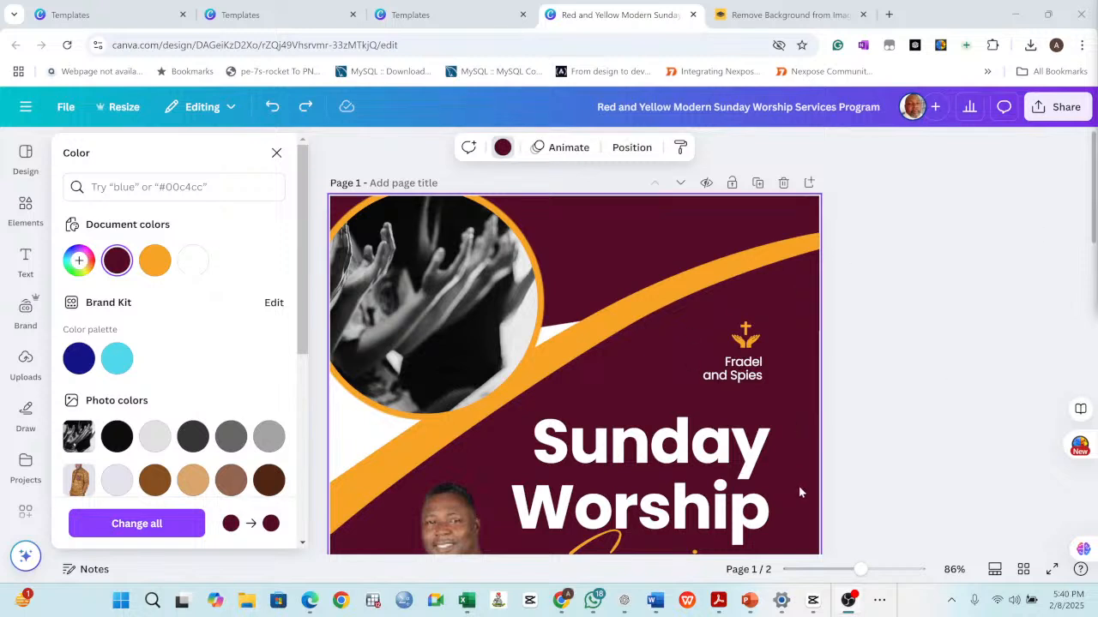
# Switch to the LetsView phone mirroring window, move it over the flyer and expand it to full screen.
pyautogui.click(879, 600)
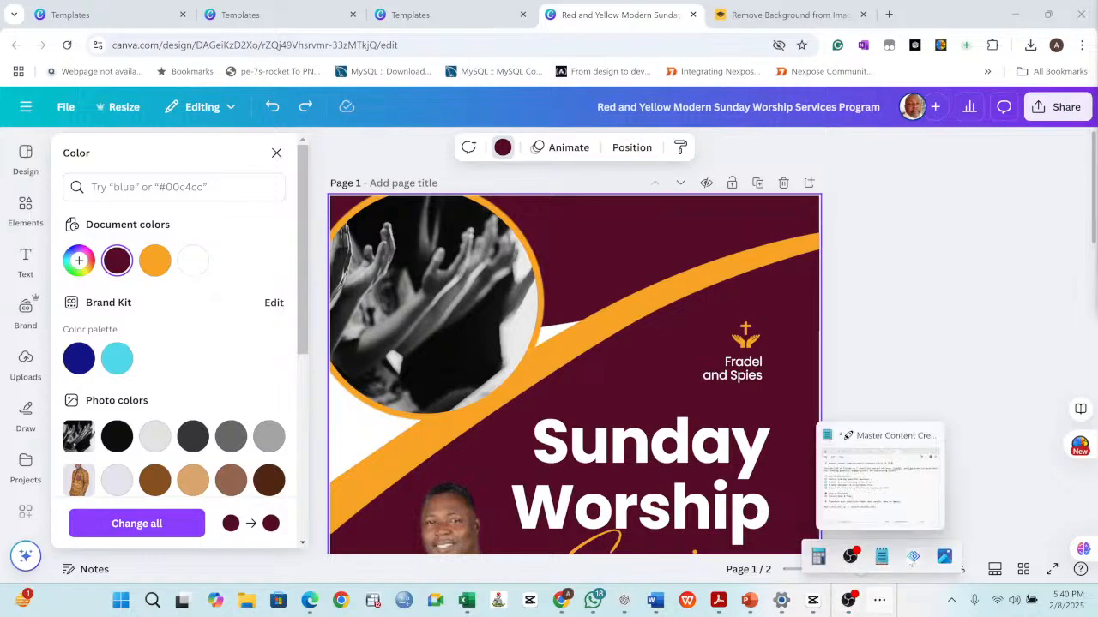
pyautogui.moveTo(914, 558)
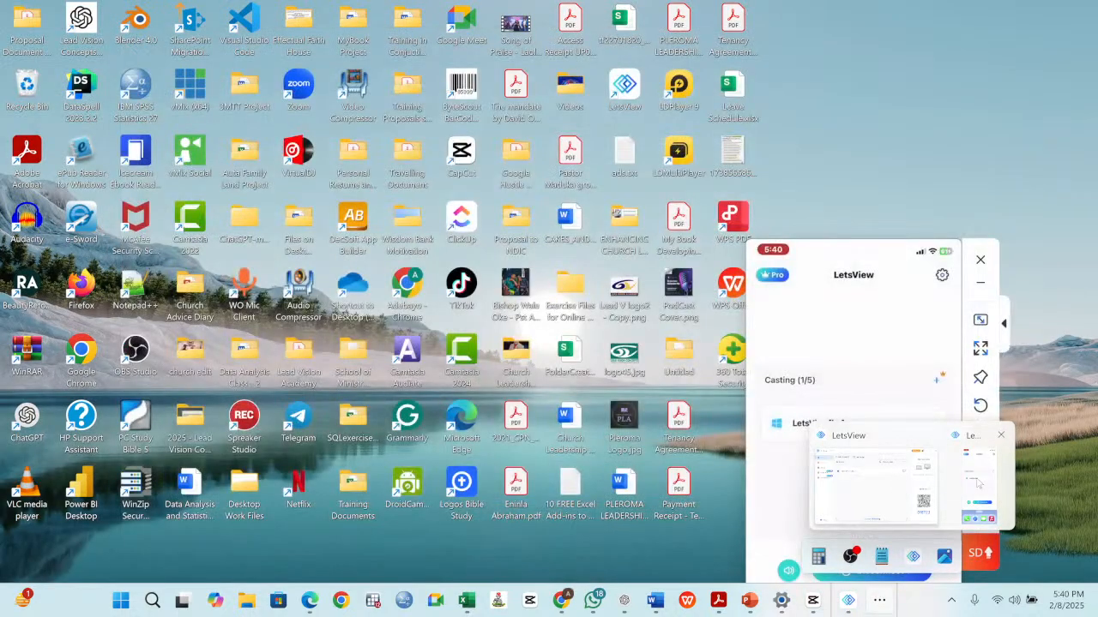
pyautogui.click(978, 485)
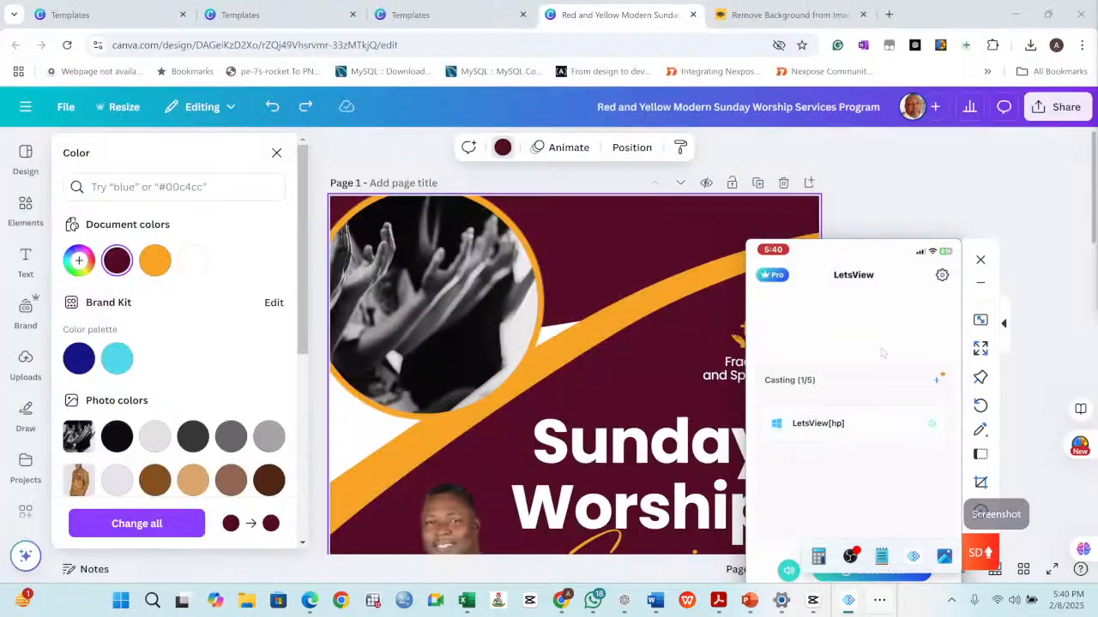
pyautogui.moveTo(856, 256); pyautogui.dragTo(580, 99)
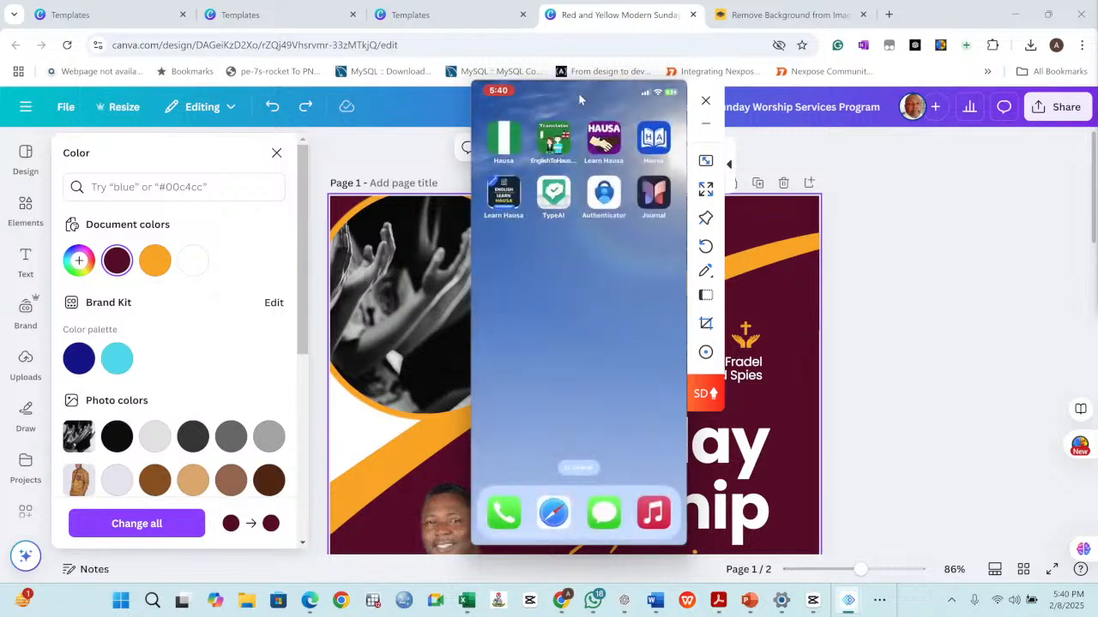
pyautogui.click(705, 190)
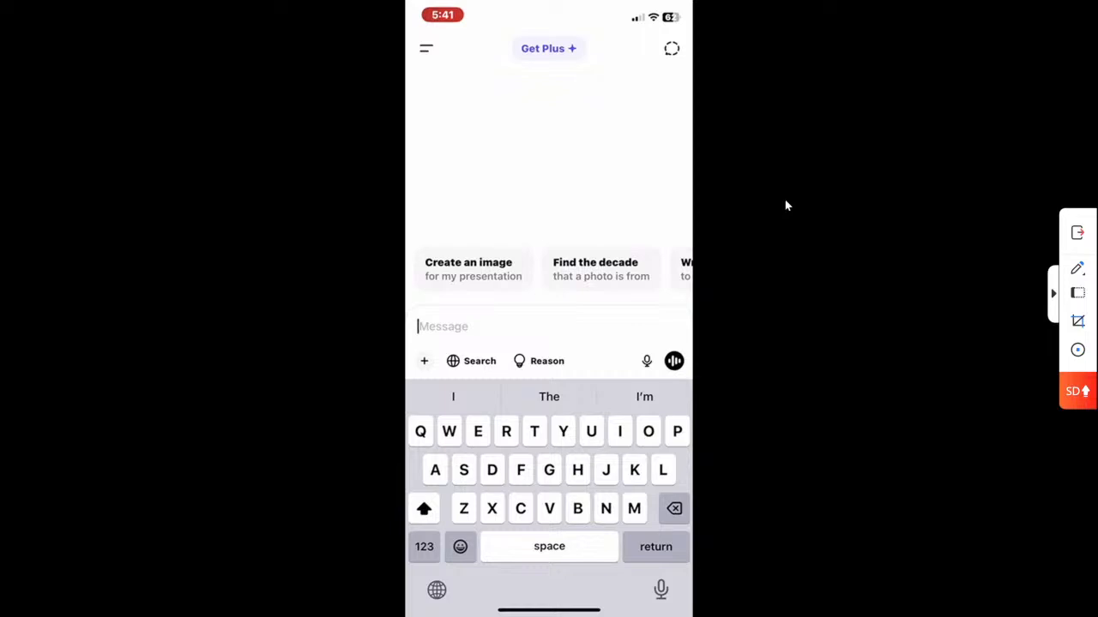
# Begin the ChatGPT message with "I am doing a program on".
pyautogui.write('I')
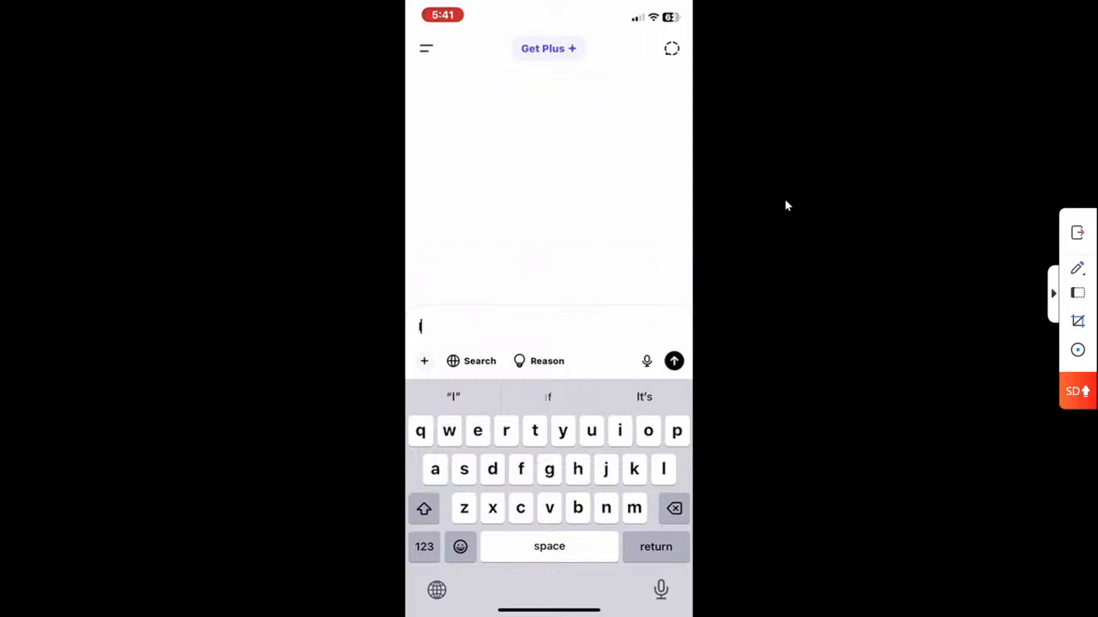
pyautogui.write(' am ')
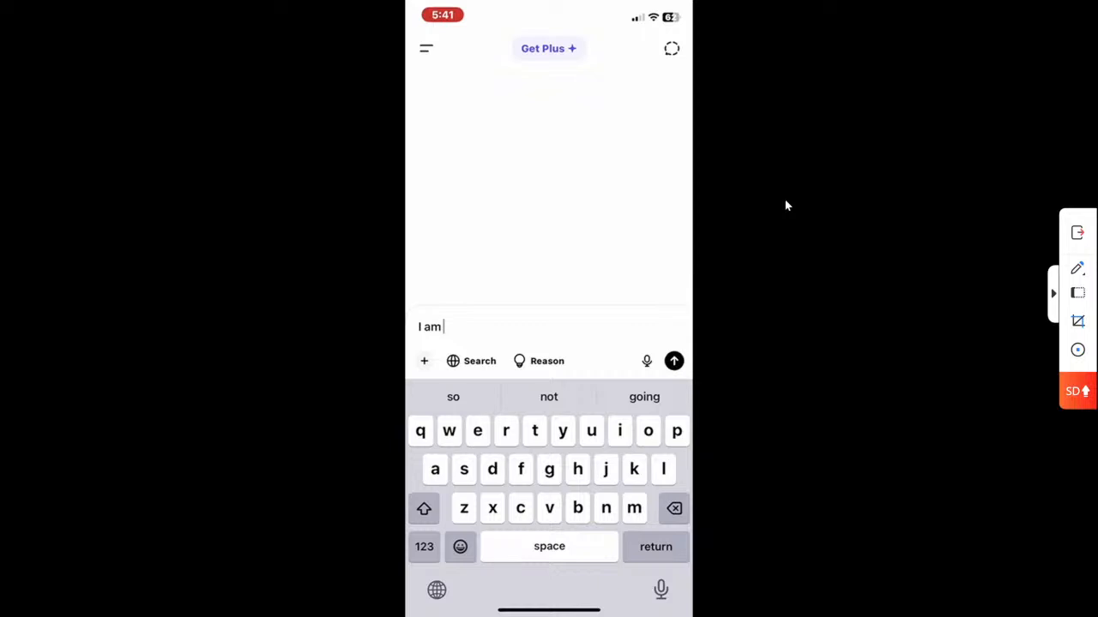
pyautogui.write('doing a')
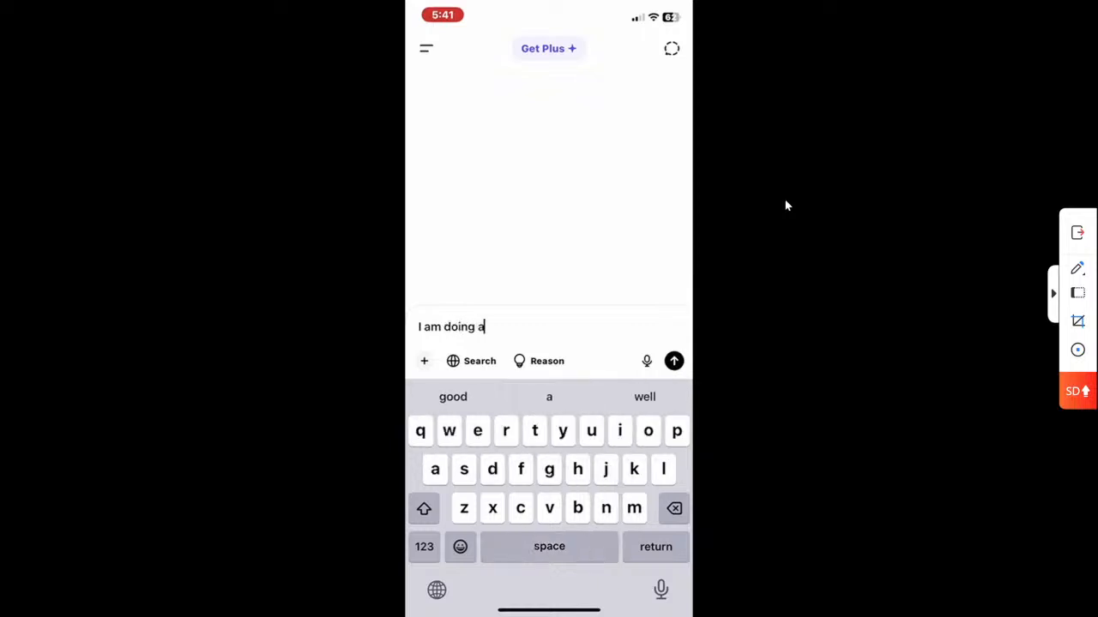
pyautogui.write(' pro')
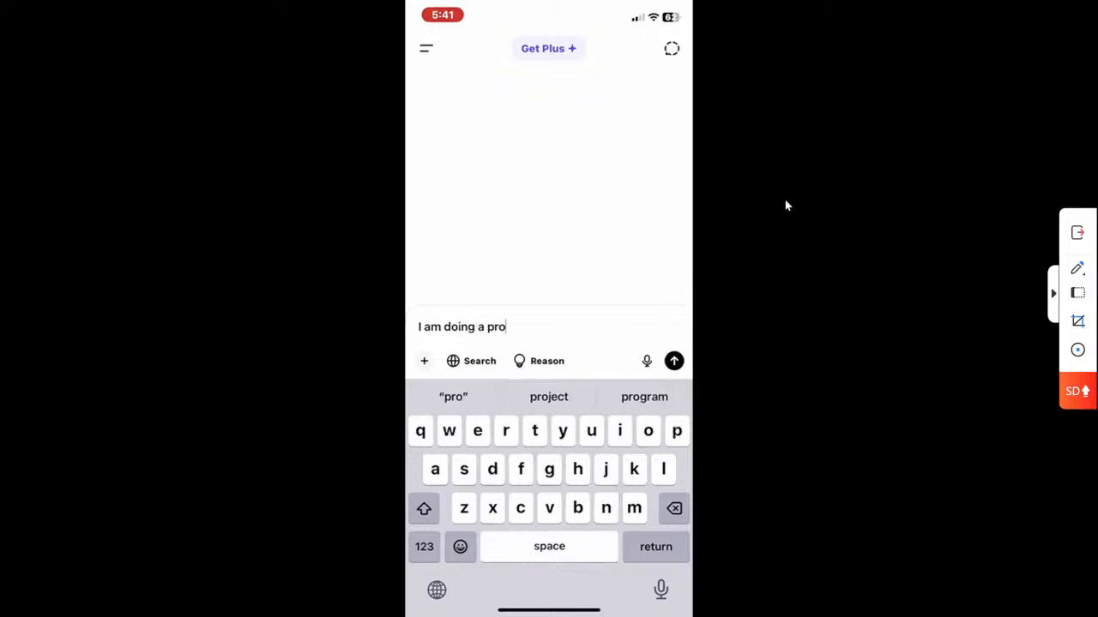
pyautogui.write('gram on')
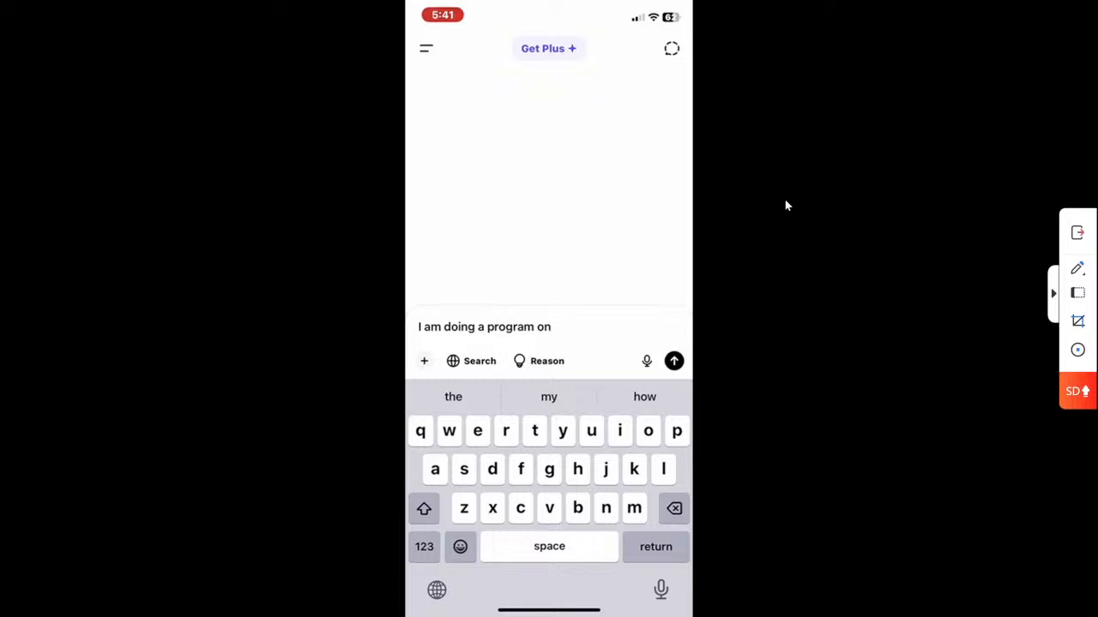
# Continue the message with the topic "7 Leadership Tip".
pyautogui.press('shift')
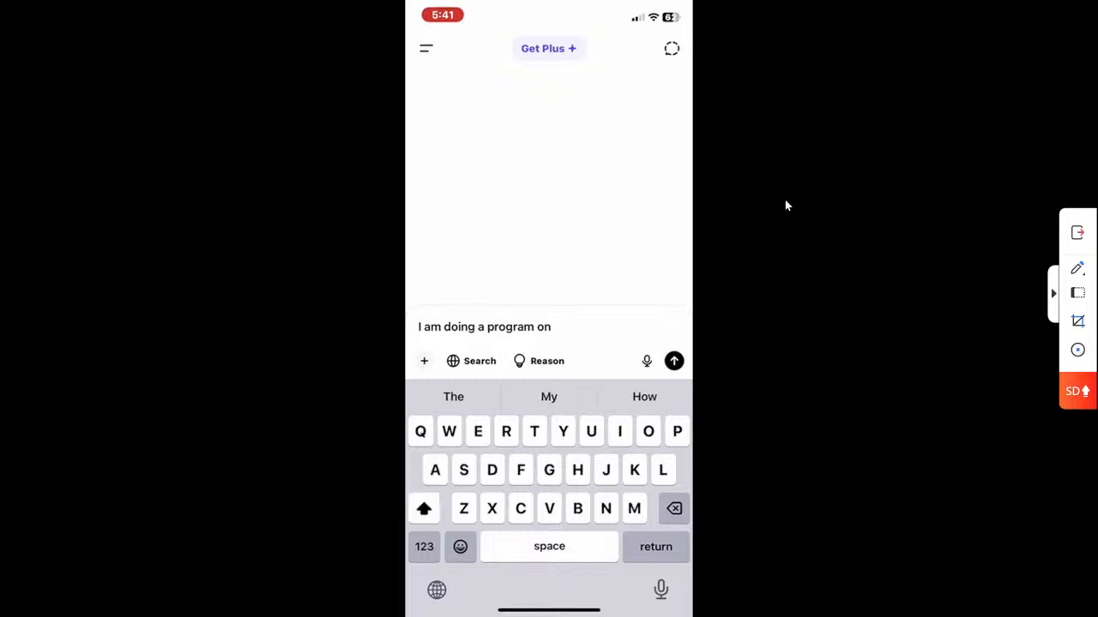
pyautogui.write('T')
pyautogui.press('BackSpace')
pyautogui.write('7')
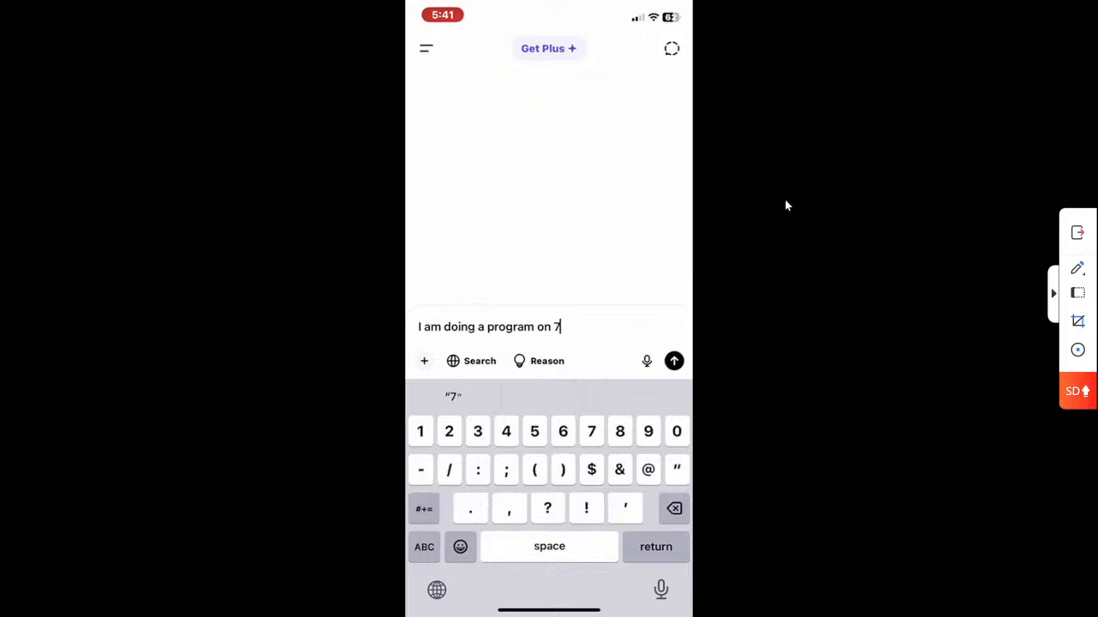
pyautogui.press('shift')
pyautogui.write('Leaders')
pyautogui.press('BackSpace')
pyautogui.write('hi')
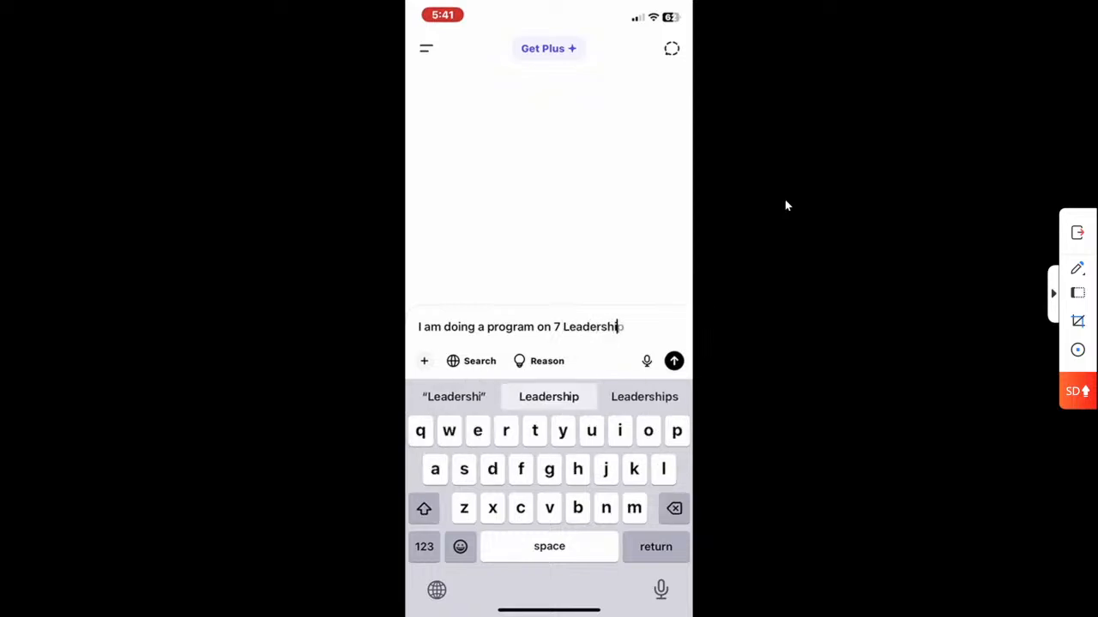
pyautogui.write('p')
pyautogui.press('shift')
pyautogui.write('Tip')
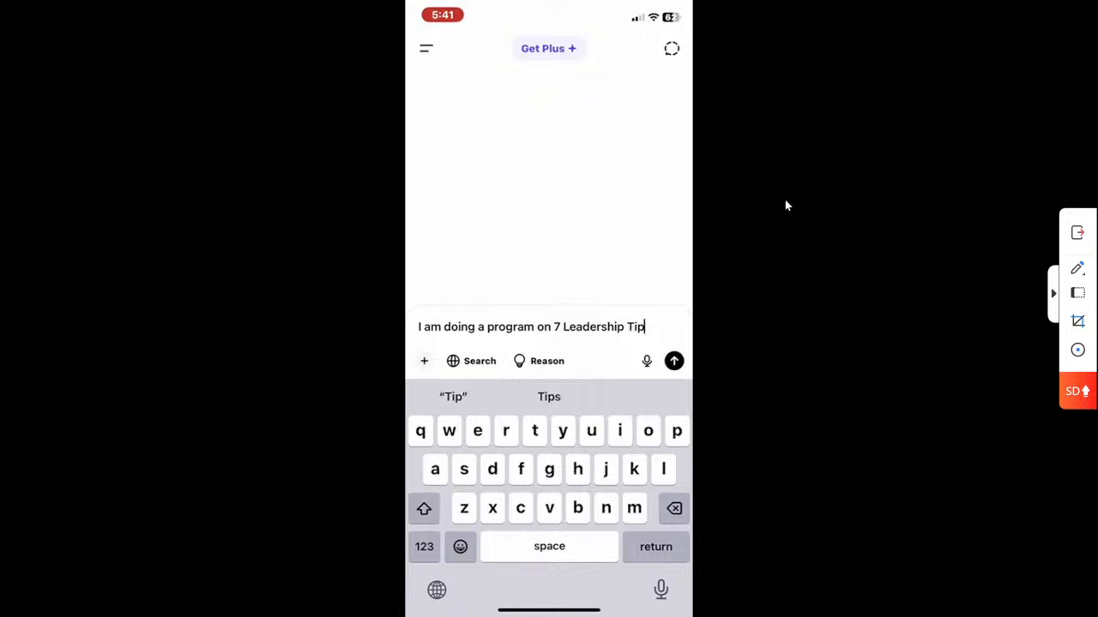
# Replace the word "program" in the message with "talk".
pyautogui.click(537, 327)
pyautogui.press('BackSpace')
pyautogui.press('BackSpace')
pyautogui.press('BackSpace')
pyautogui.press('BackSpace')
pyautogui.press('BackSpace')
pyautogui.press('BackSpace')
pyautogui.press('BackSpace')
pyautogui.press('BackSpace')
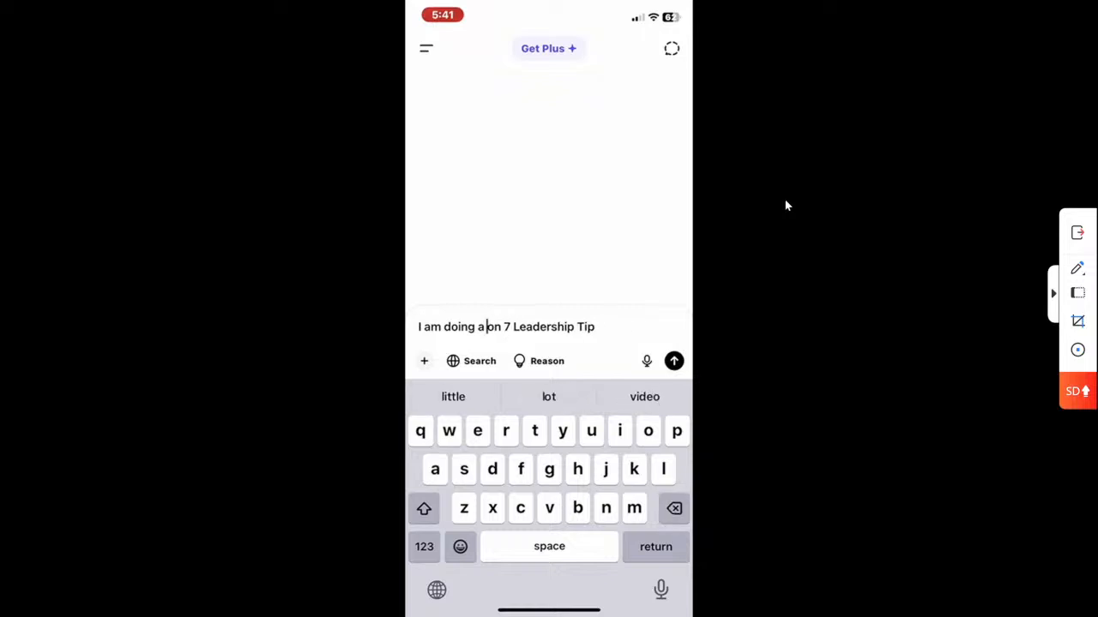
pyautogui.write('talk')
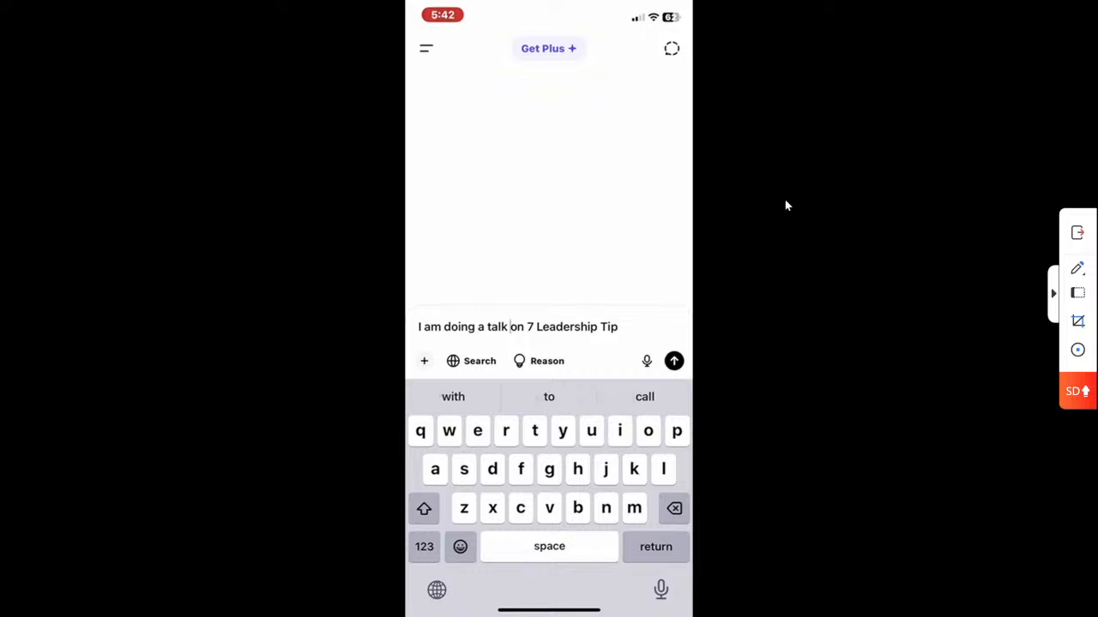
# Make the final word of the message "Tips" and end the sentence with a period.
pyautogui.press('End')
pyautogui.write('s')
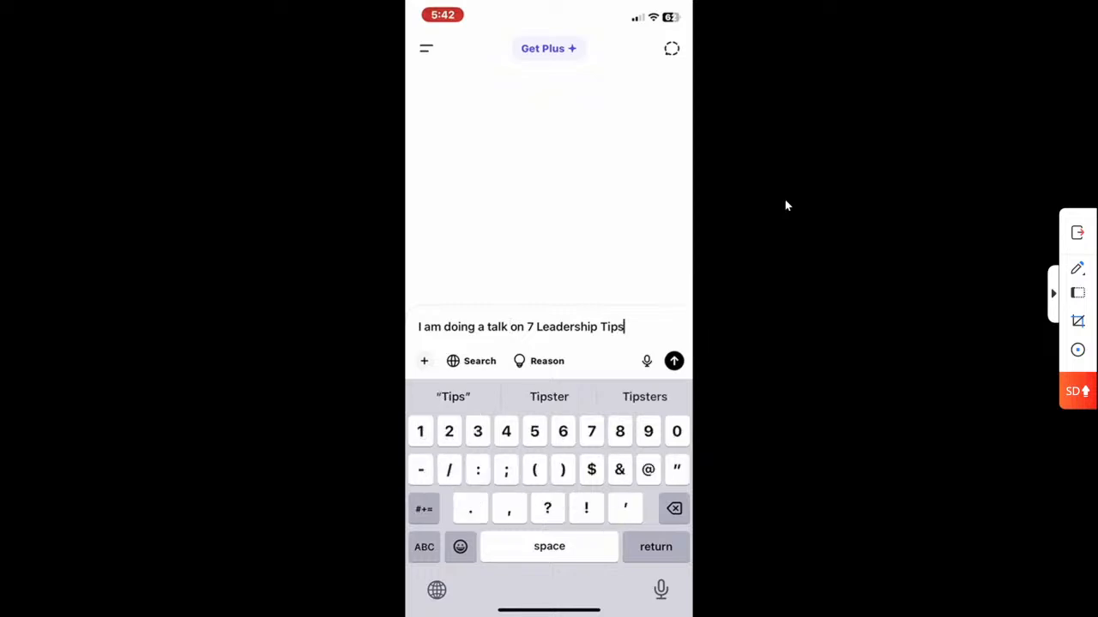
pyautogui.write('. ')
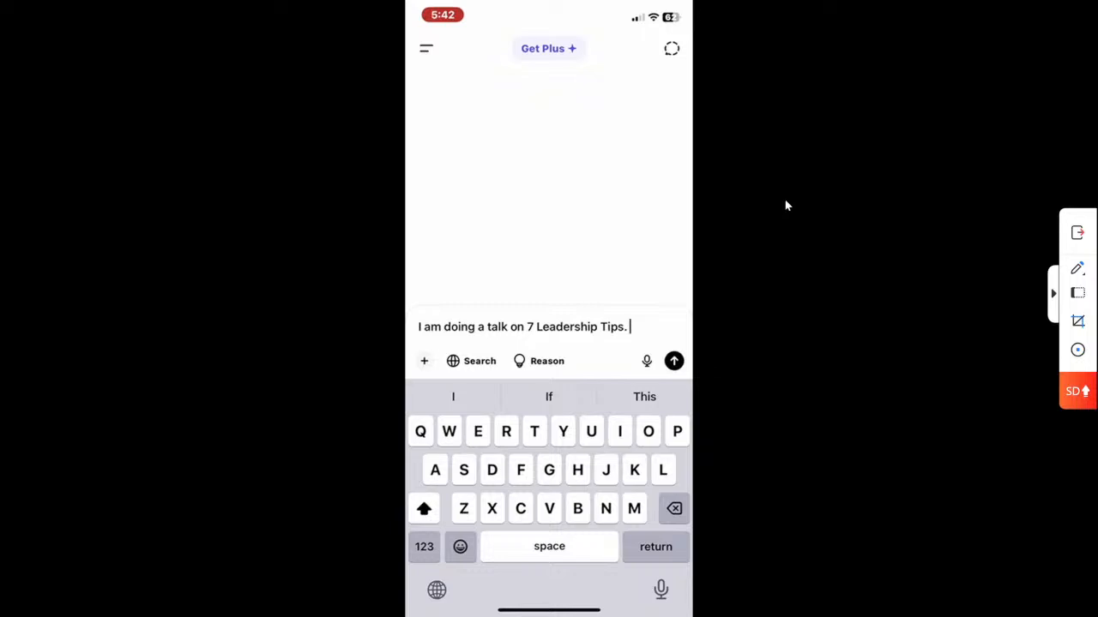
# Add the sentence "It's going to be a WhatsApp group chat." to the message.
pyautogui.write('It’s g')
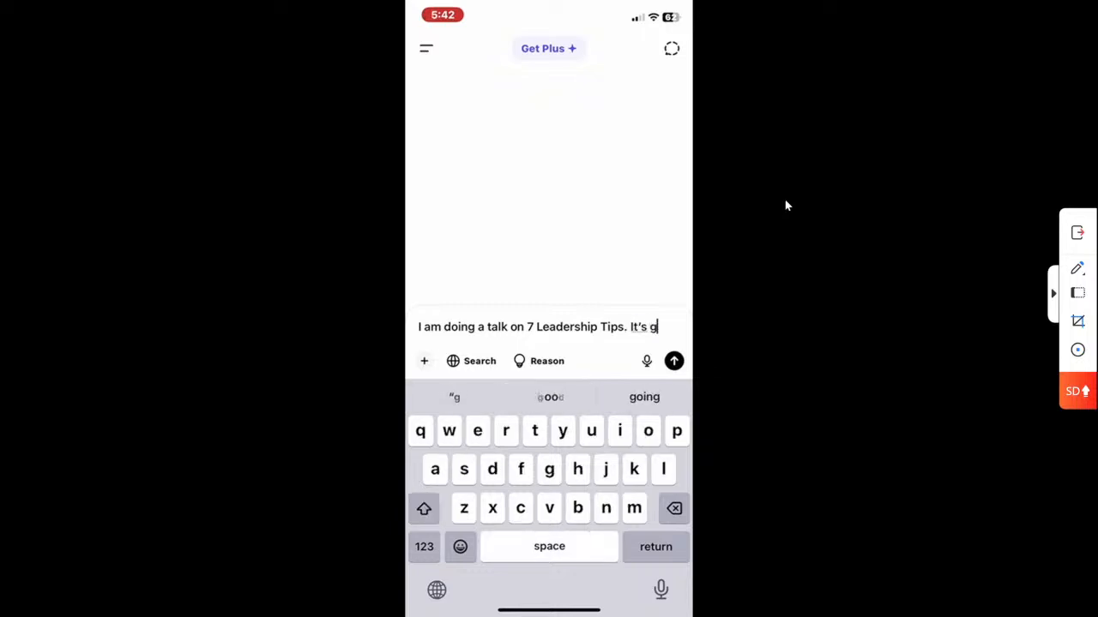
pyautogui.write('oi')
pyautogui.write('ng ')
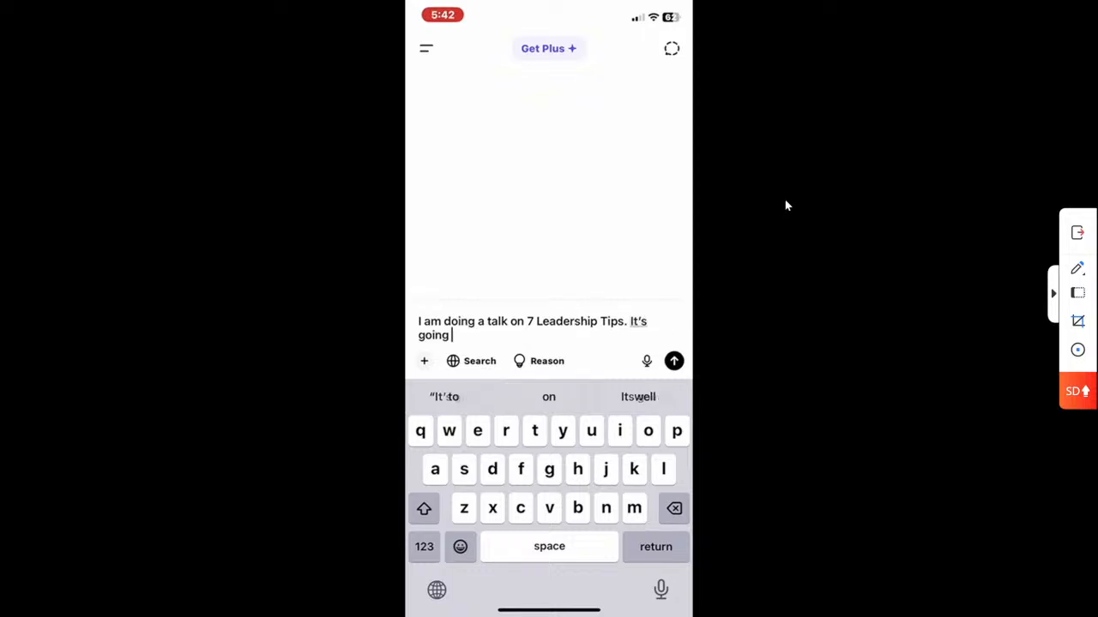
pyautogui.write('to be')
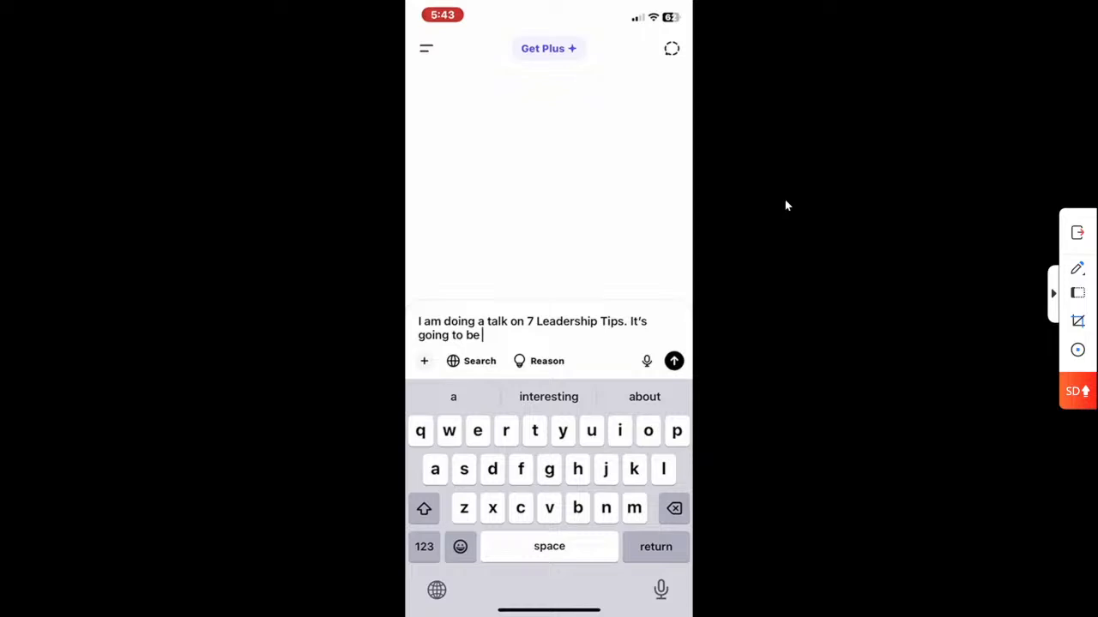
pyautogui.write('a')
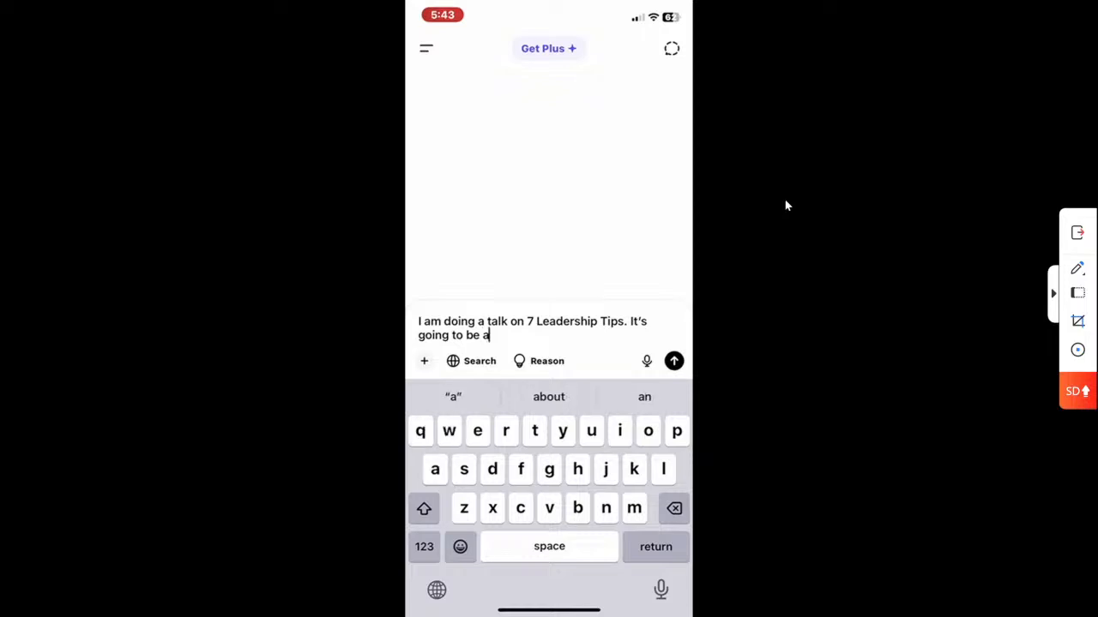
pyautogui.write(' What')
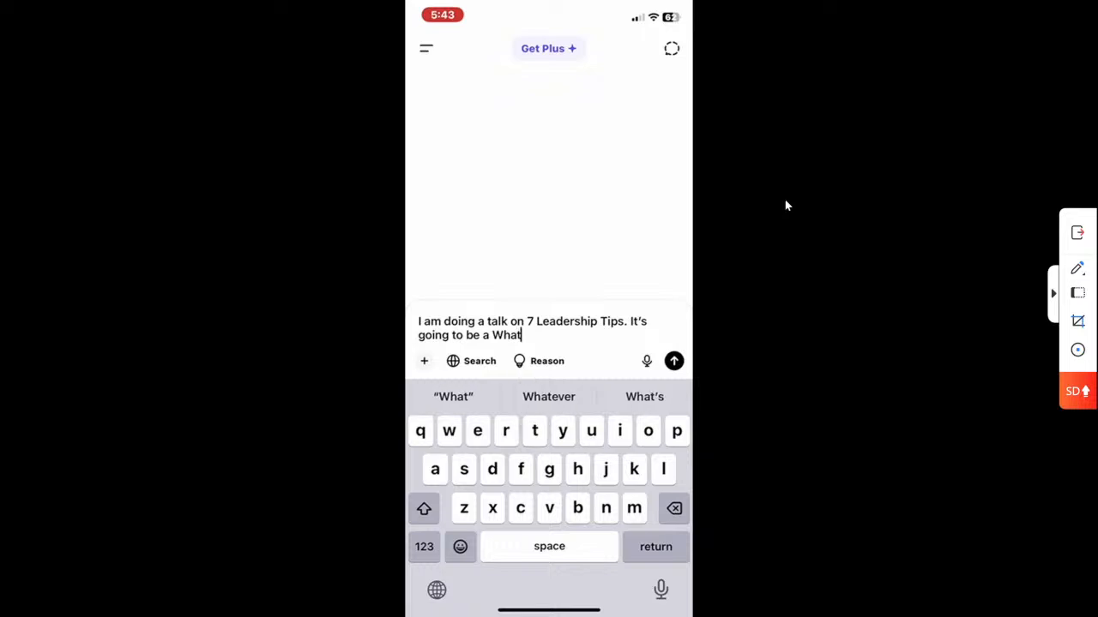
pyautogui.write('s')
pyautogui.press('shift')
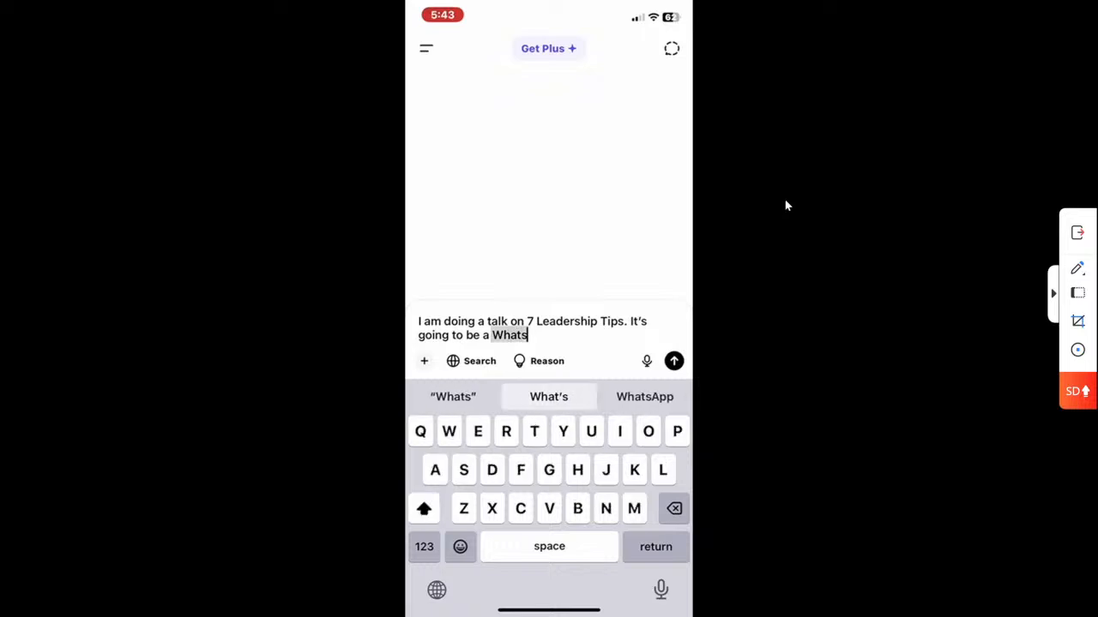
pyautogui.write('App')
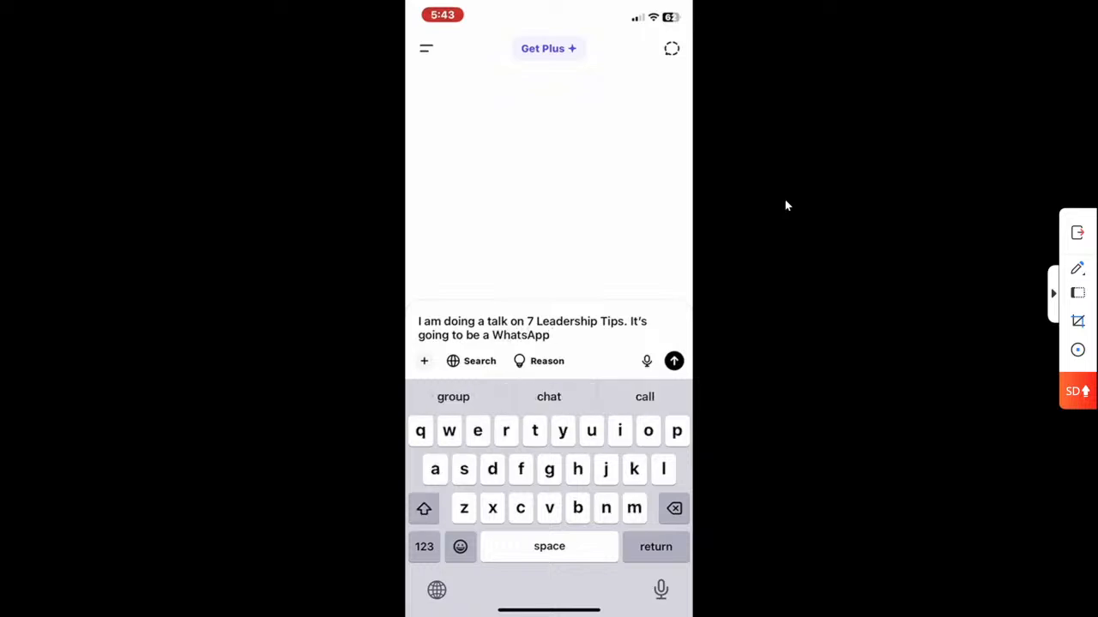
pyautogui.write(' group chat')
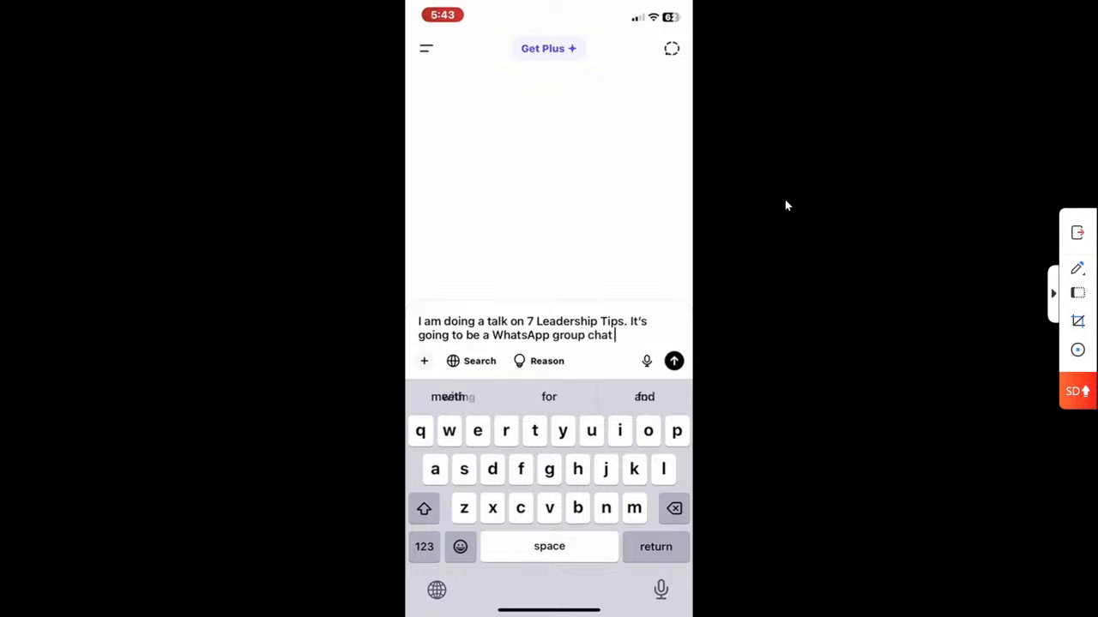
pyautogui.press('BackSpace')
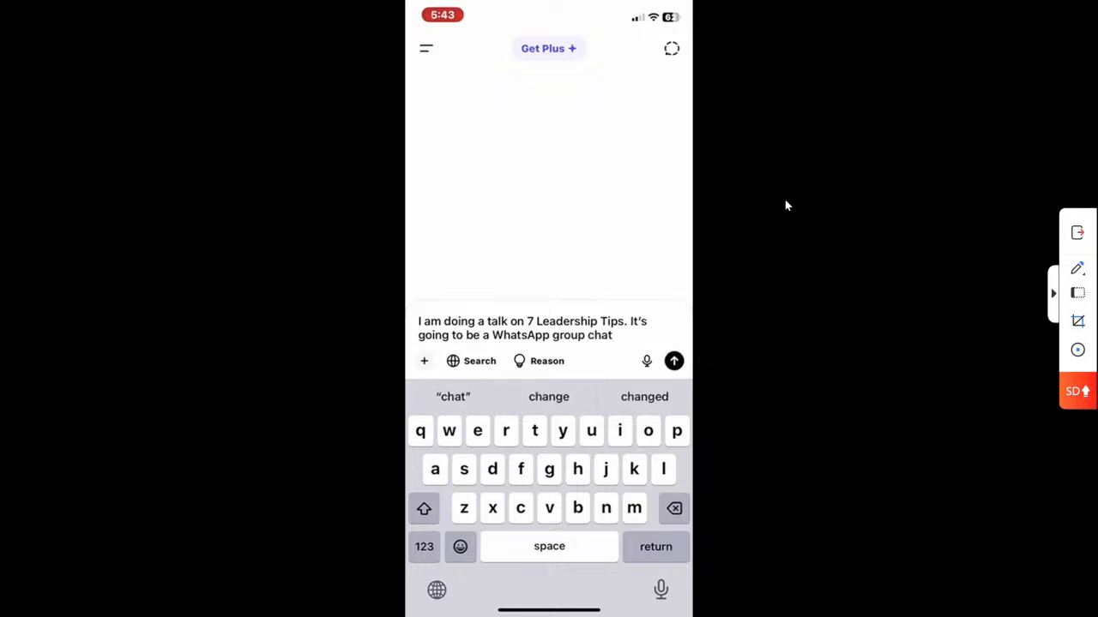
pyautogui.write('. ')
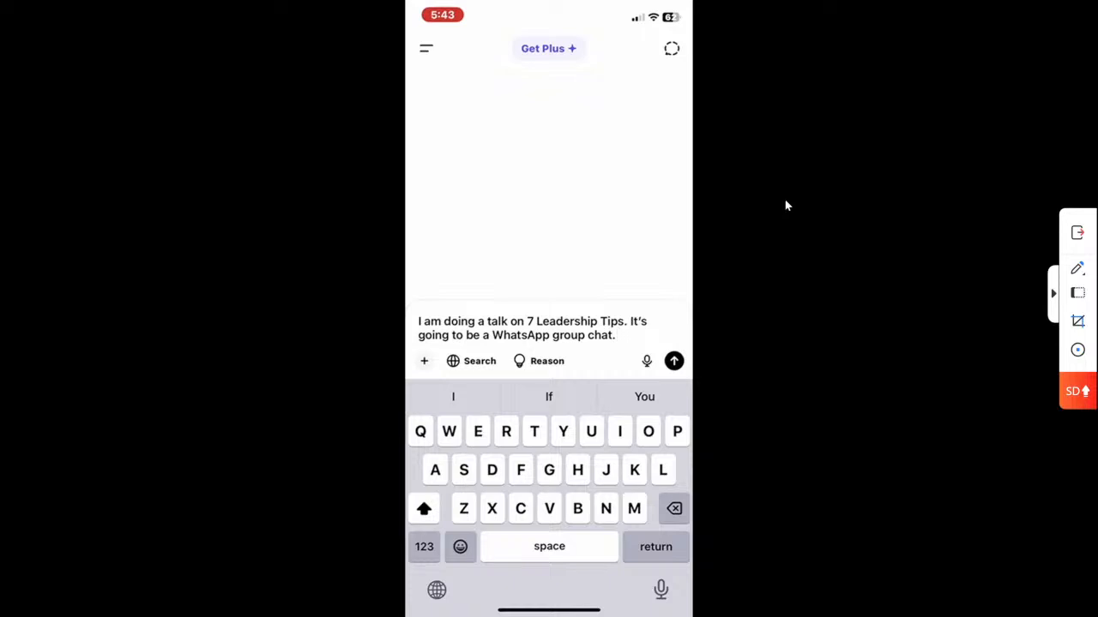
# Add the event details "Date is 10 February 2025, Time is 7pm" to the message.
pyautogui.write('Date ')
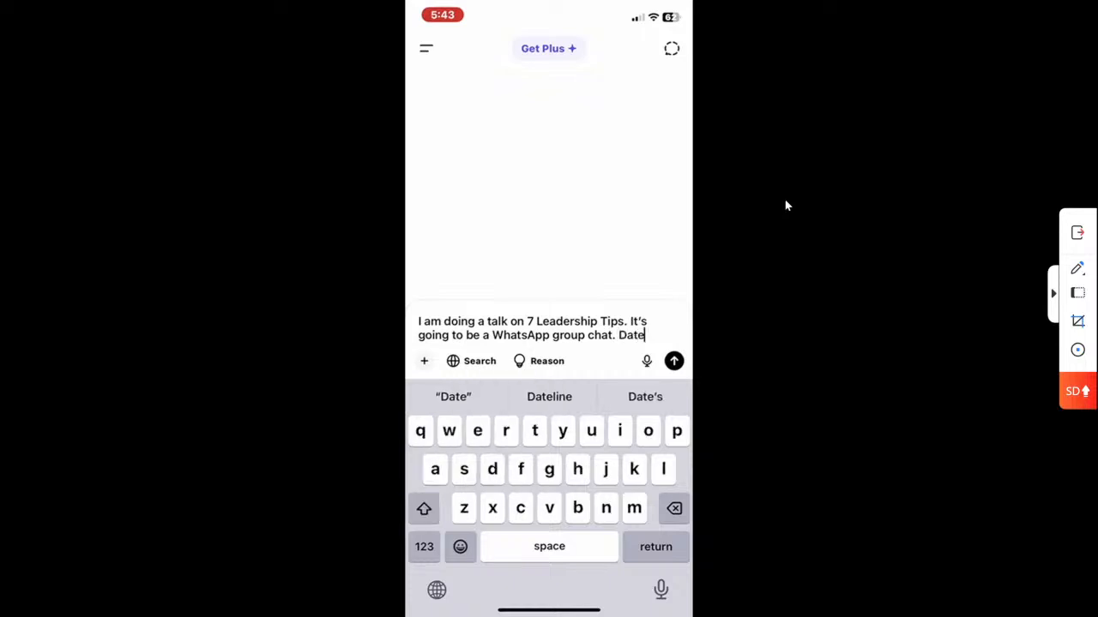
pyautogui.write('is ')
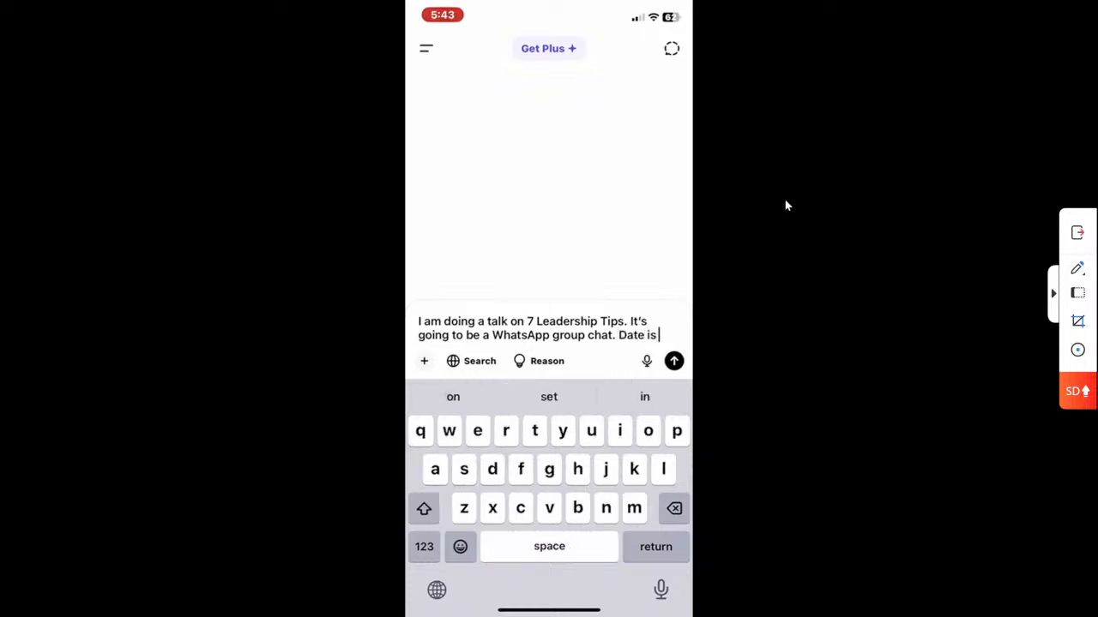
pyautogui.write('10 Feb')
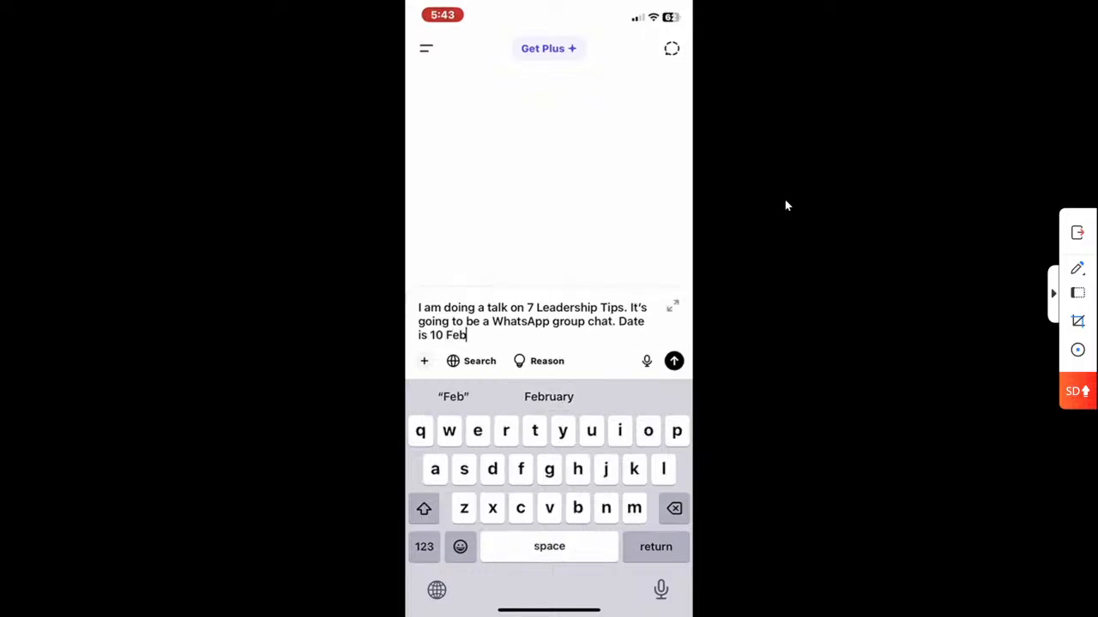
pyautogui.write('ruary 2025')
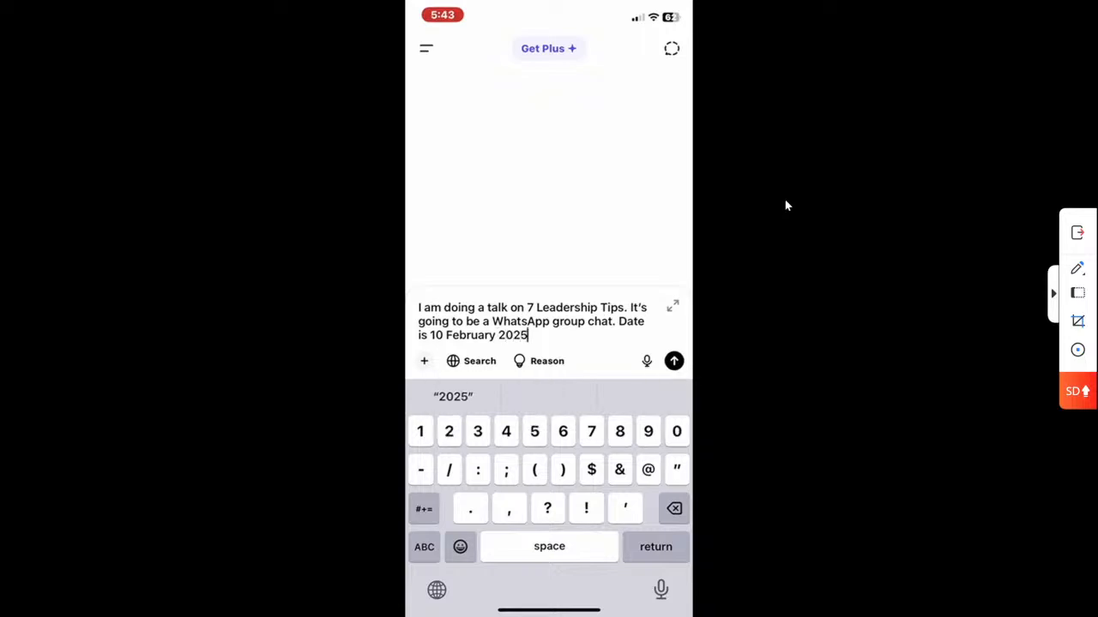
pyautogui.write(',')
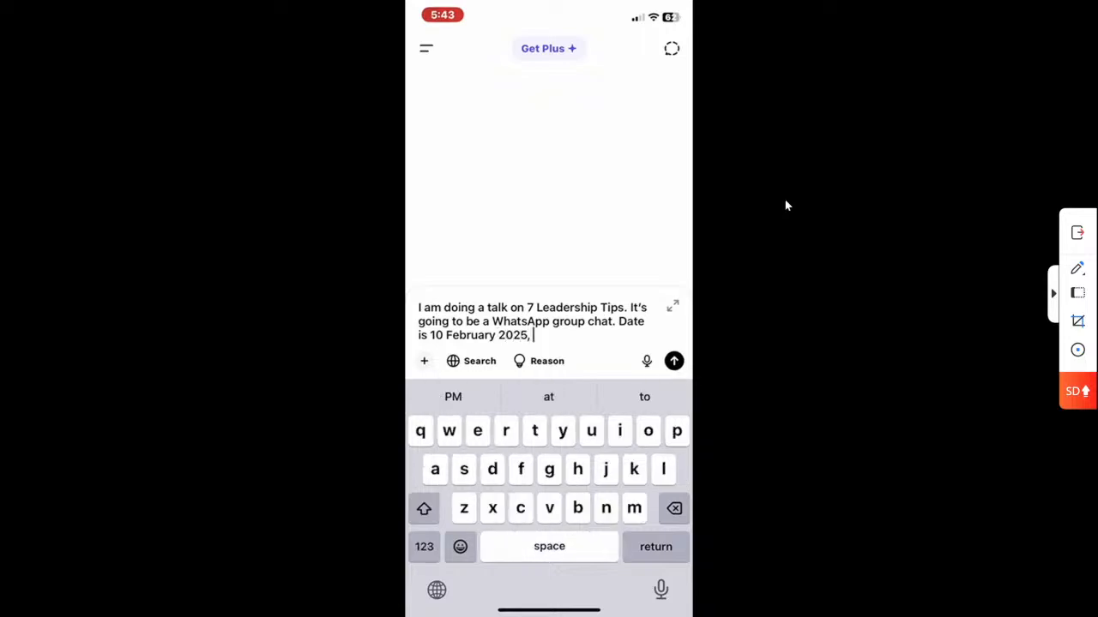
pyautogui.write(' Time is ')
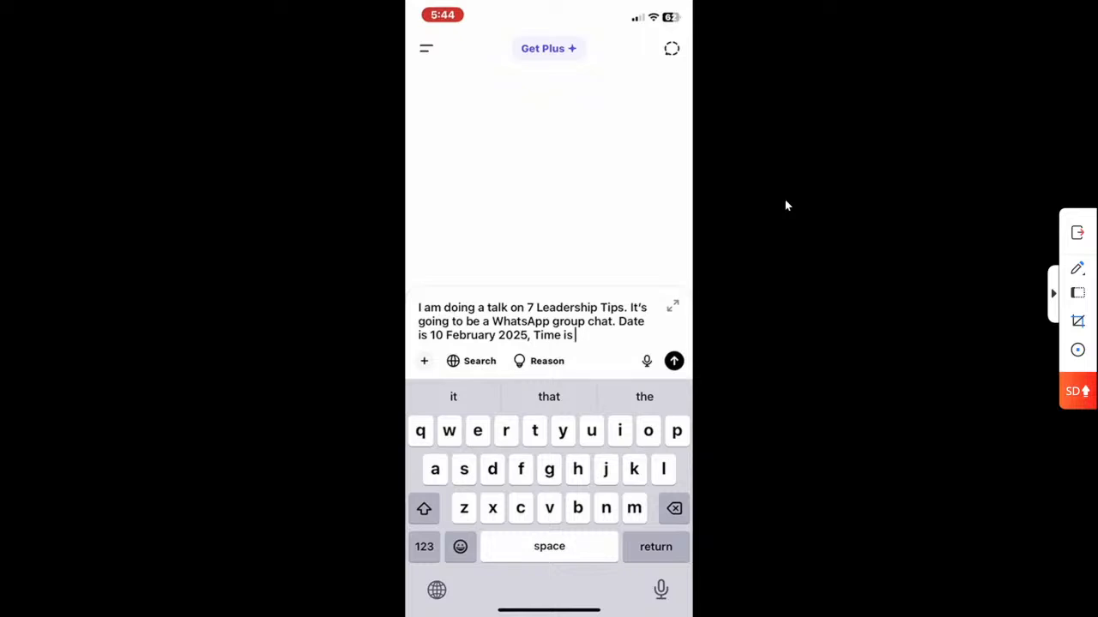
pyautogui.write('7pm')
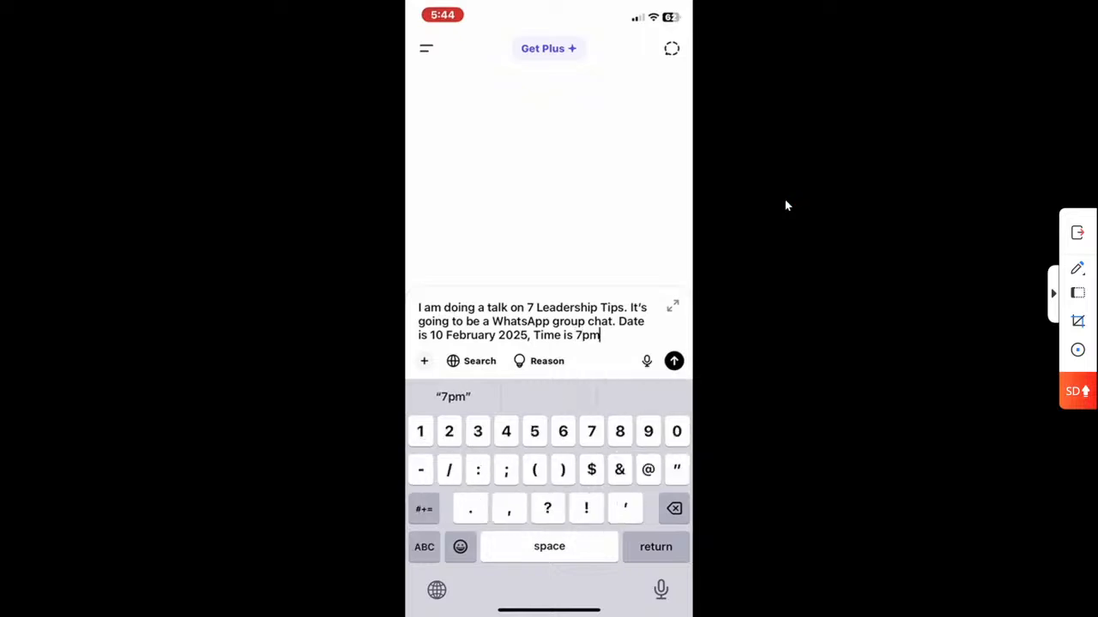
# End the time sentence with a period and begin a new one with "My target audience".
pyautogui.write('. M')
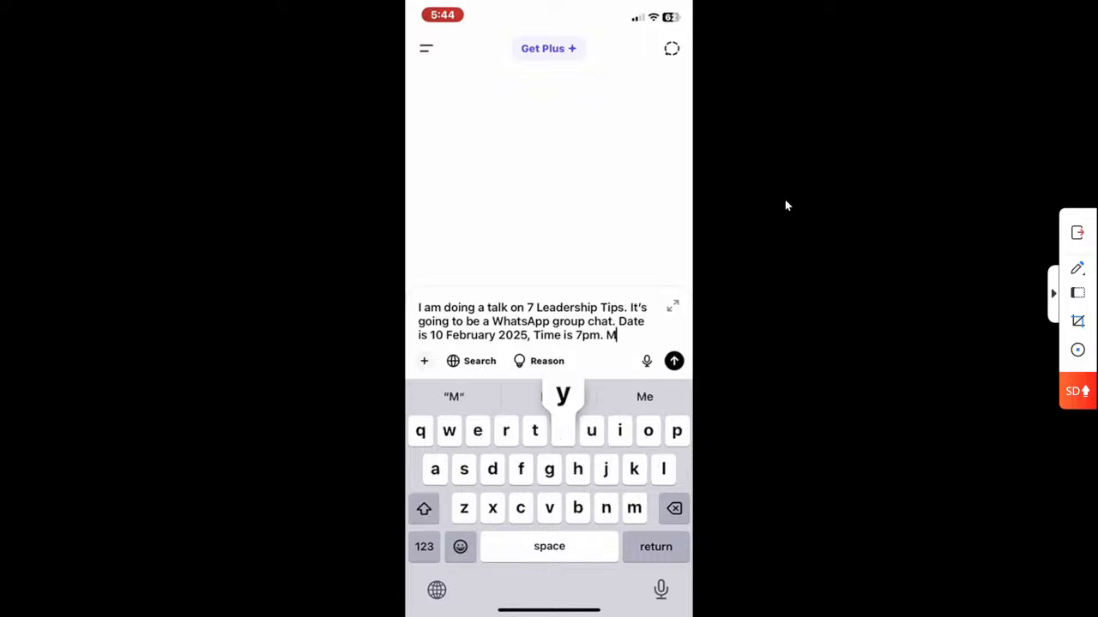
pyautogui.write('y ta')
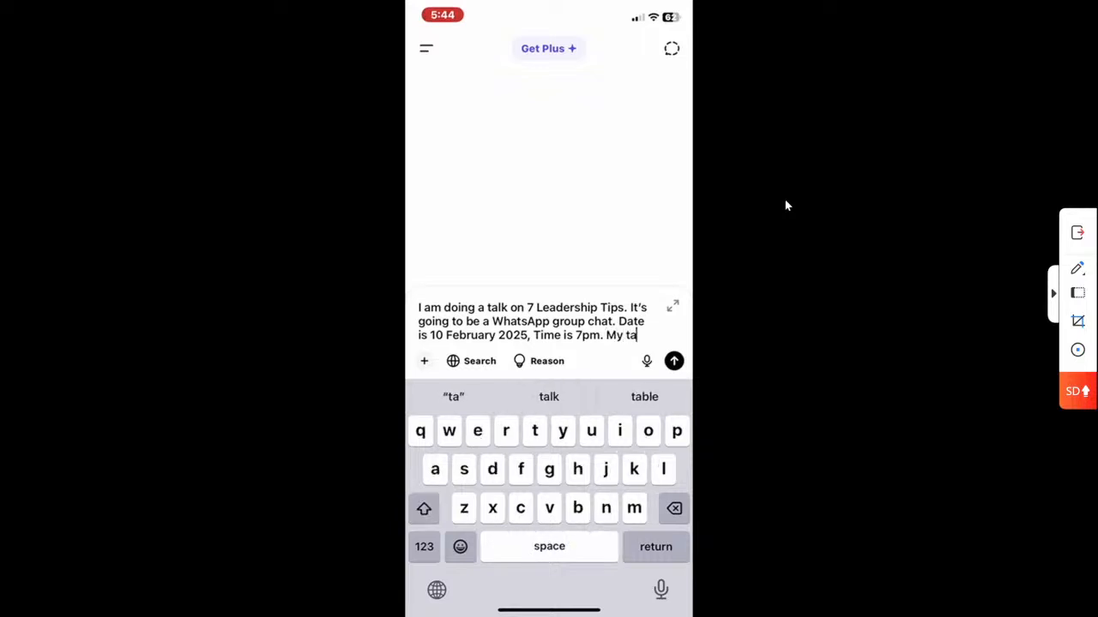
pyautogui.write('rget ')
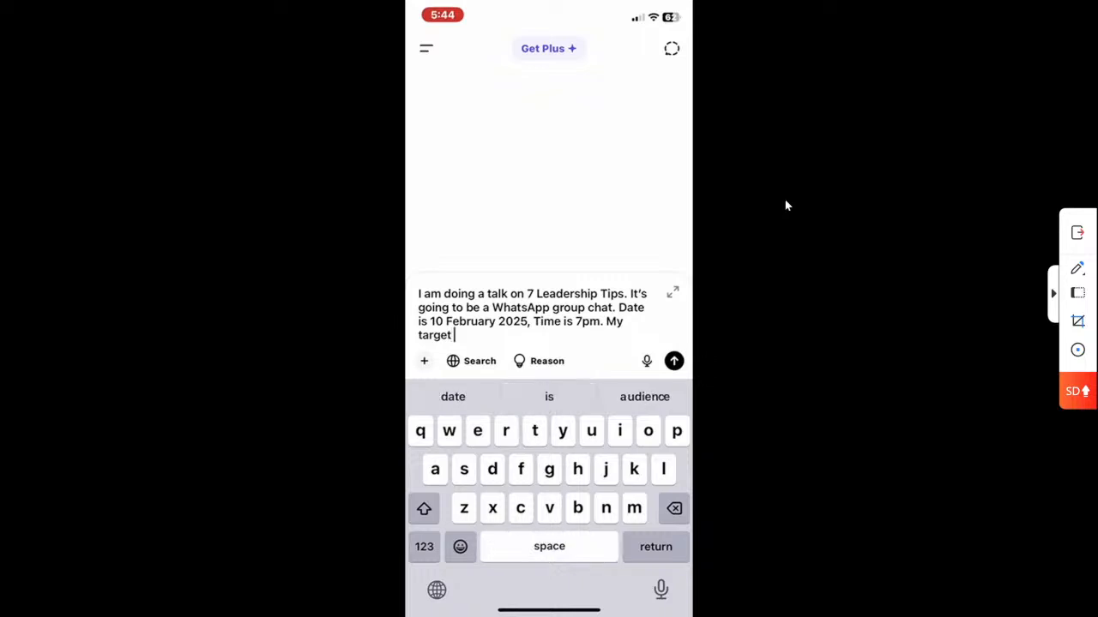
pyautogui.write('audience')
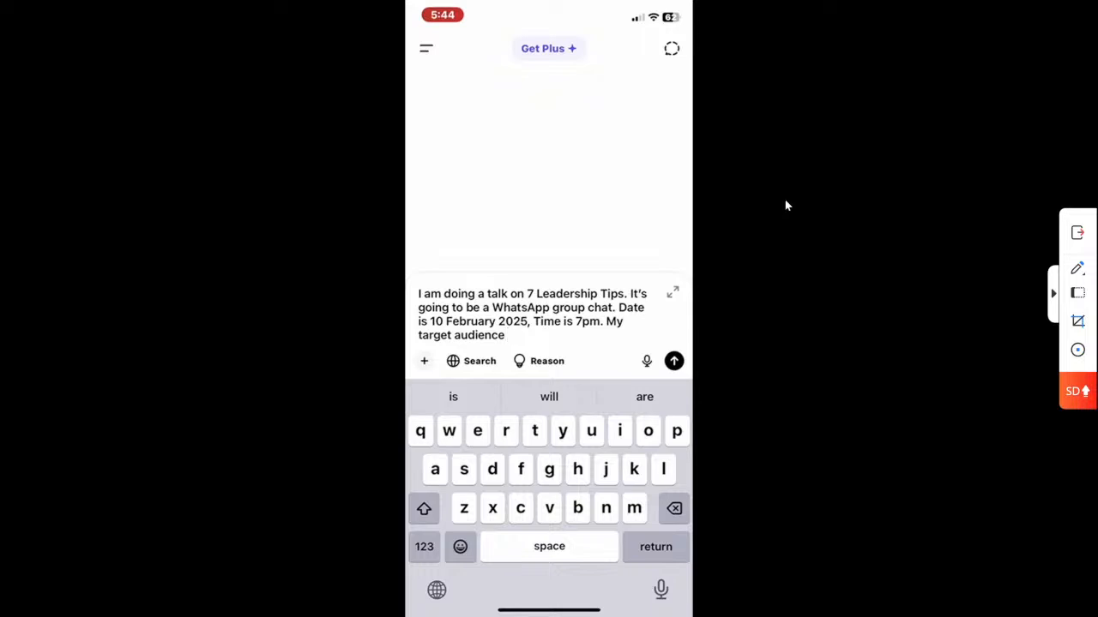
# Change the day in the message's date to "10th" and return to the end of the text.
pyautogui.click(446, 321)
pyautogui.press('BackSpace')
pyautogui.write('th')
pyautogui.click(539, 322)
pyautogui.click(506, 335)
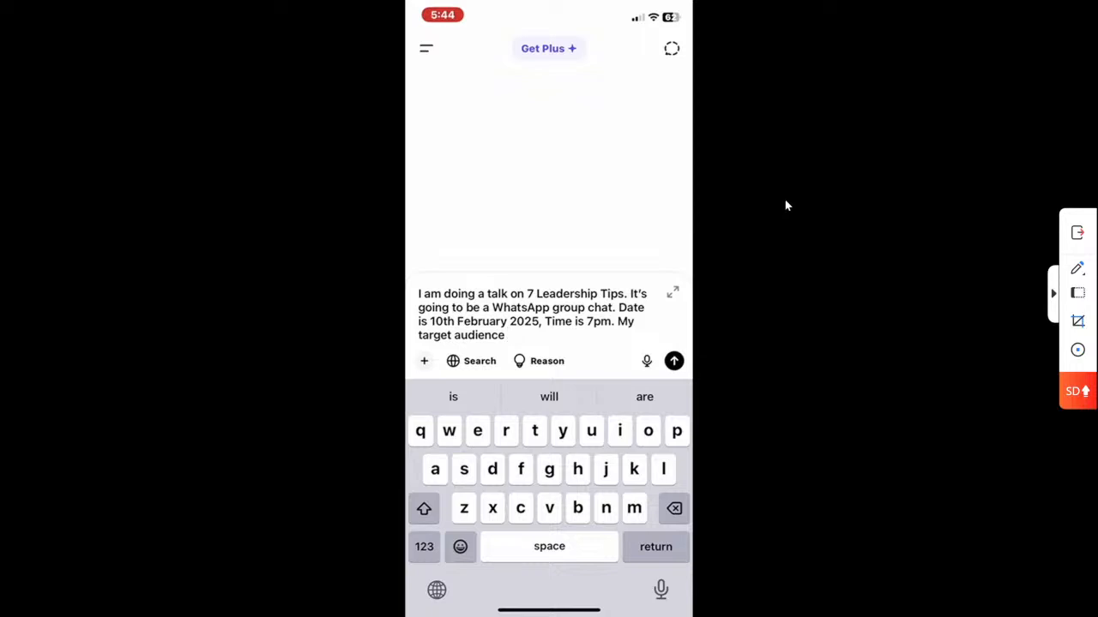
pyautogui.press('BackSpace')
pyautogui.click(424, 546)
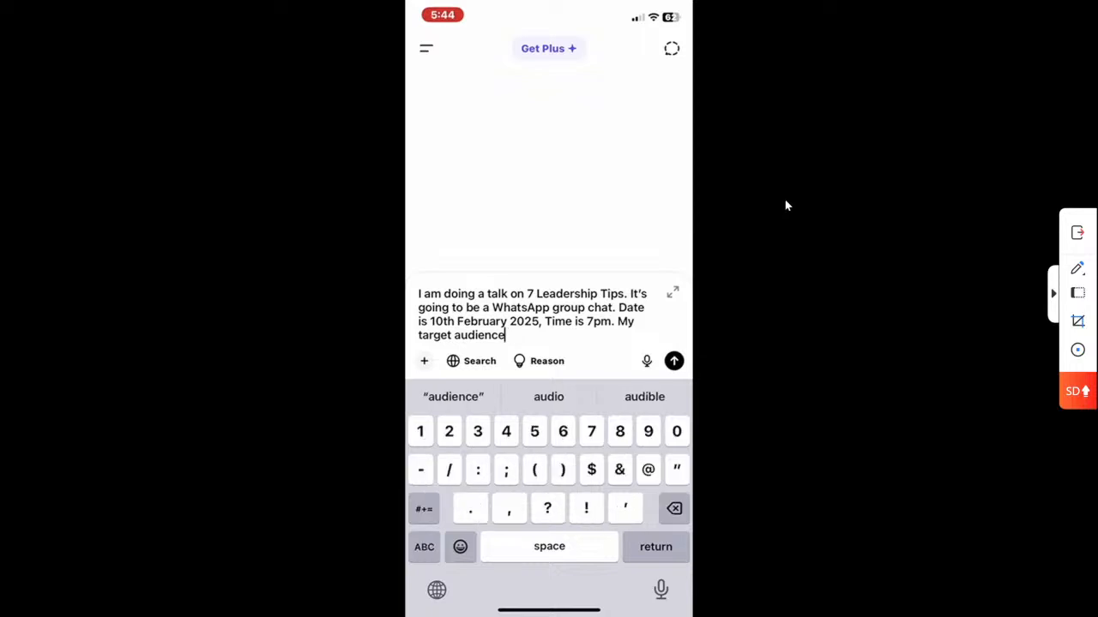
pyautogui.write('.')
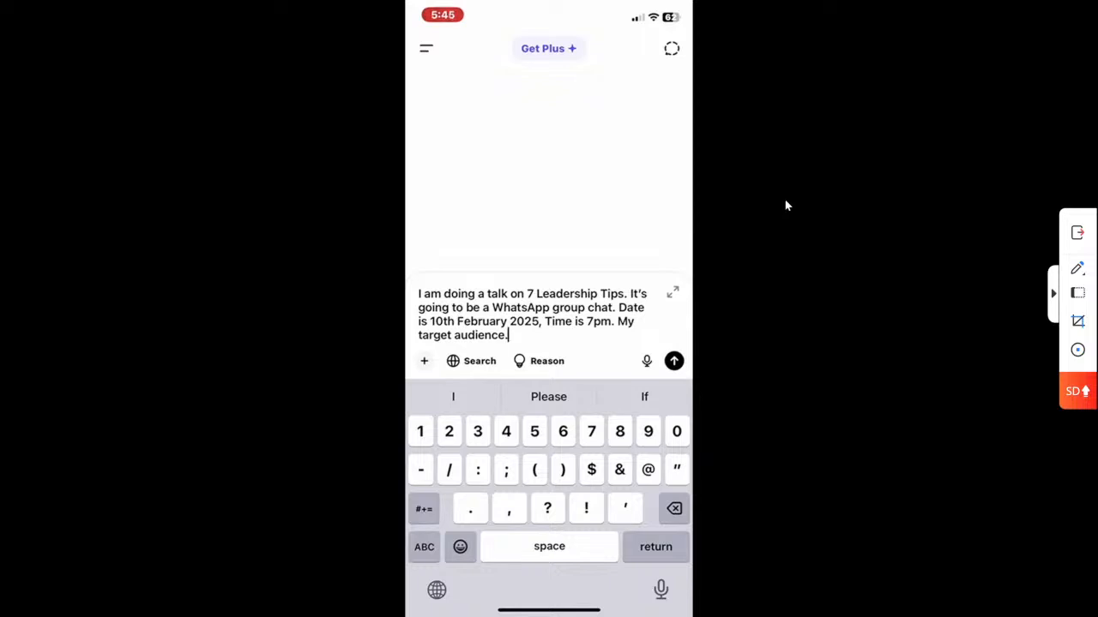
pyautogui.press('BackSpace')
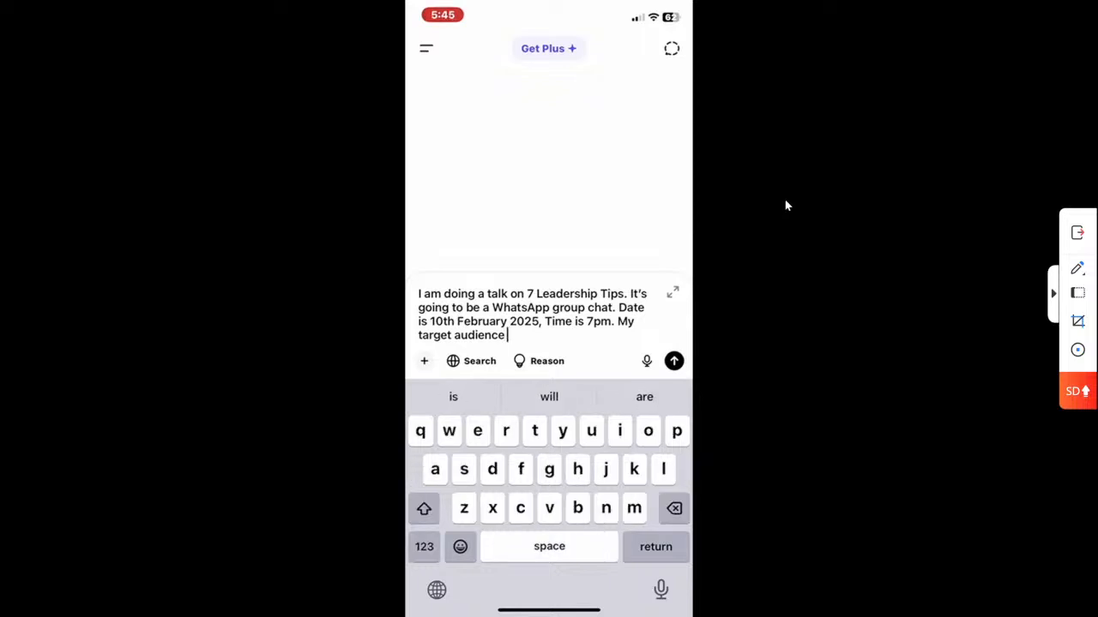
# Continue the target audience sentence with "are Pastor,".
pyautogui.write('are')
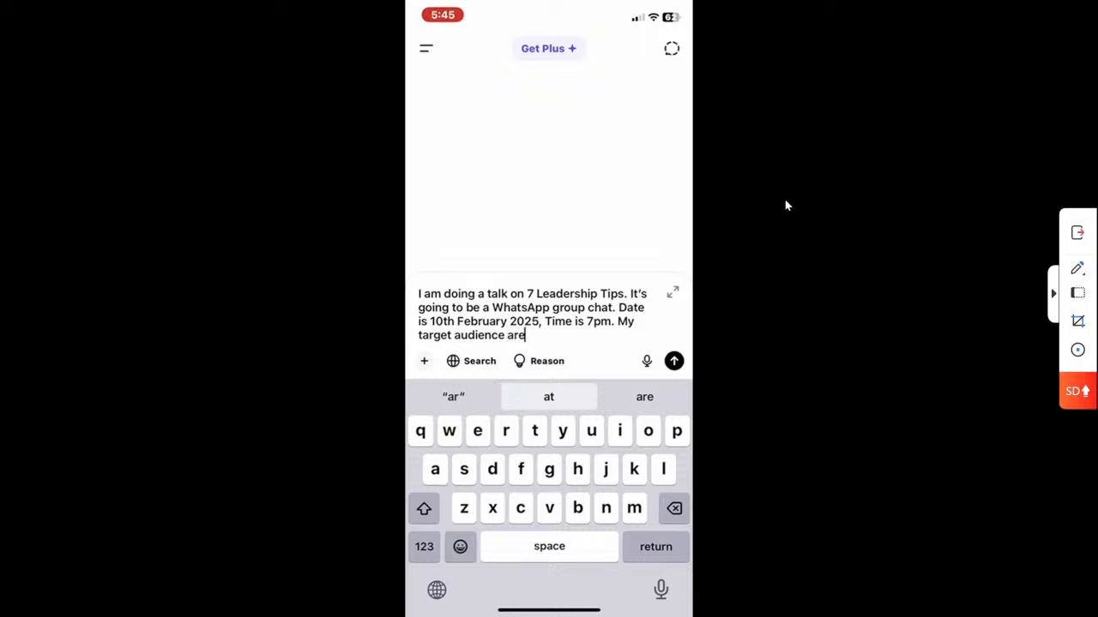
pyautogui.write(' Pasr')
pyautogui.press('BackSpace')
pyautogui.write('tor')
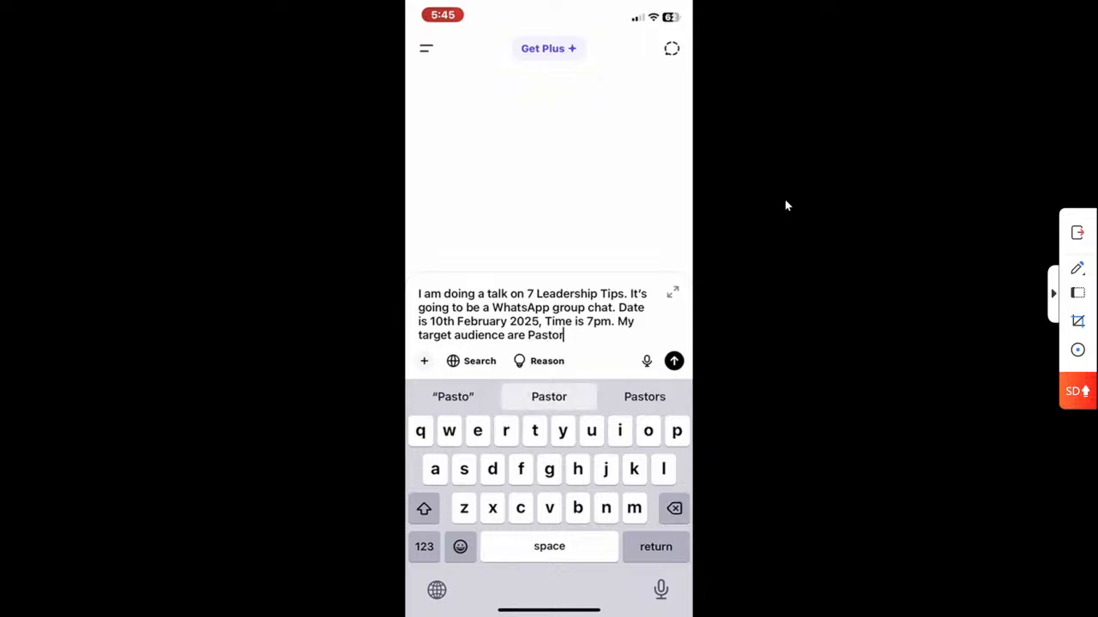
pyautogui.write(', ')
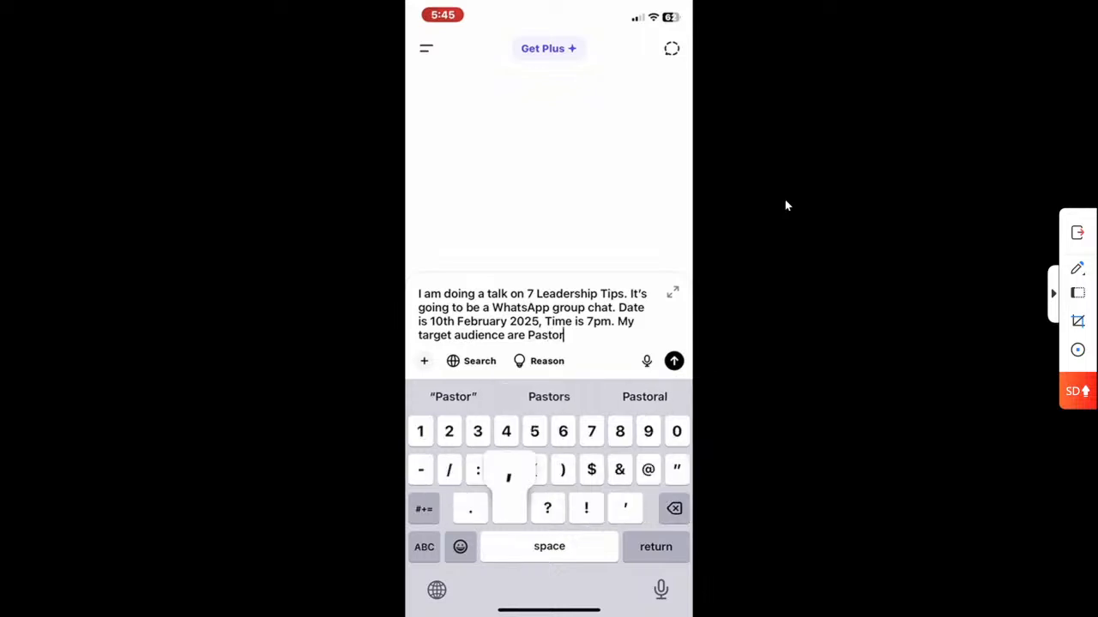
# Extend the target audience list with "Business Leaders, Entrepreneurs and".
pyautogui.write('Bus')
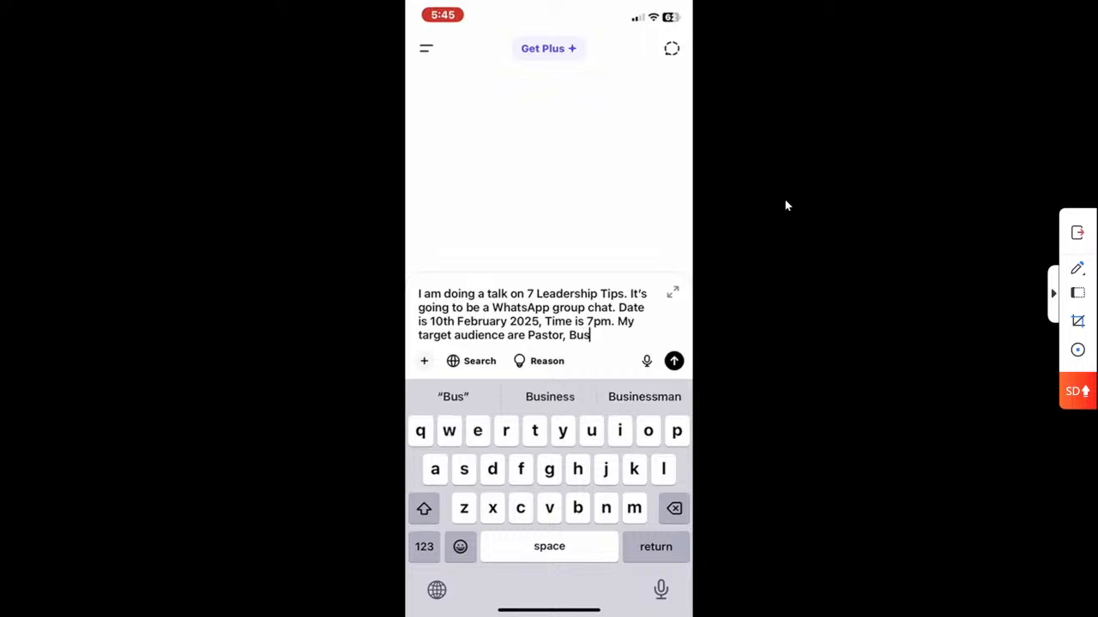
pyautogui.write('iness Leaders')
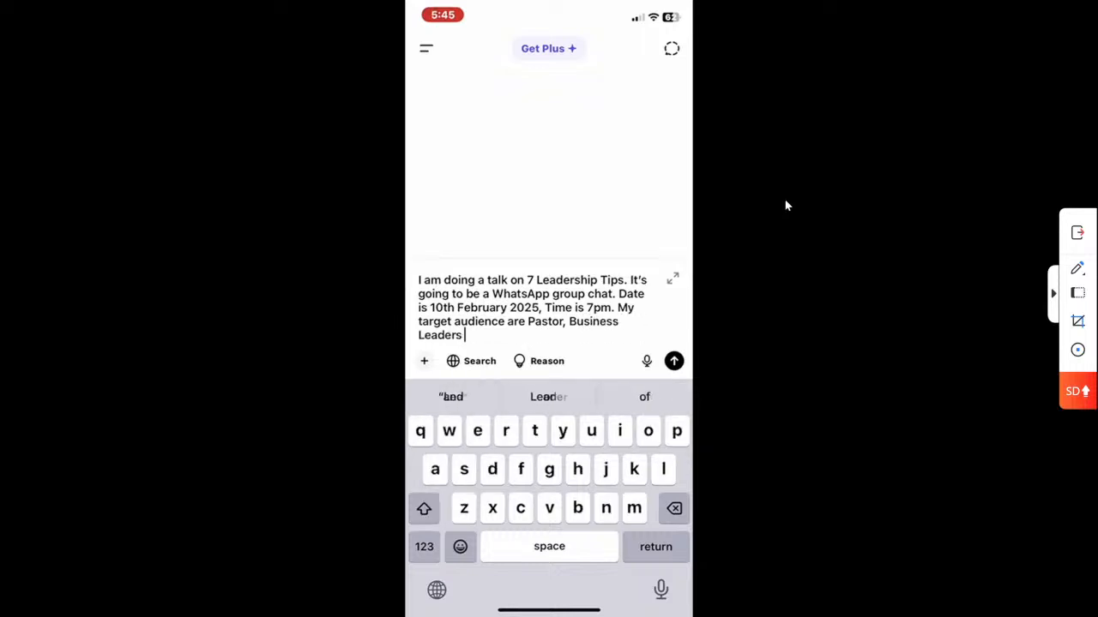
pyautogui.press('BackSpace')
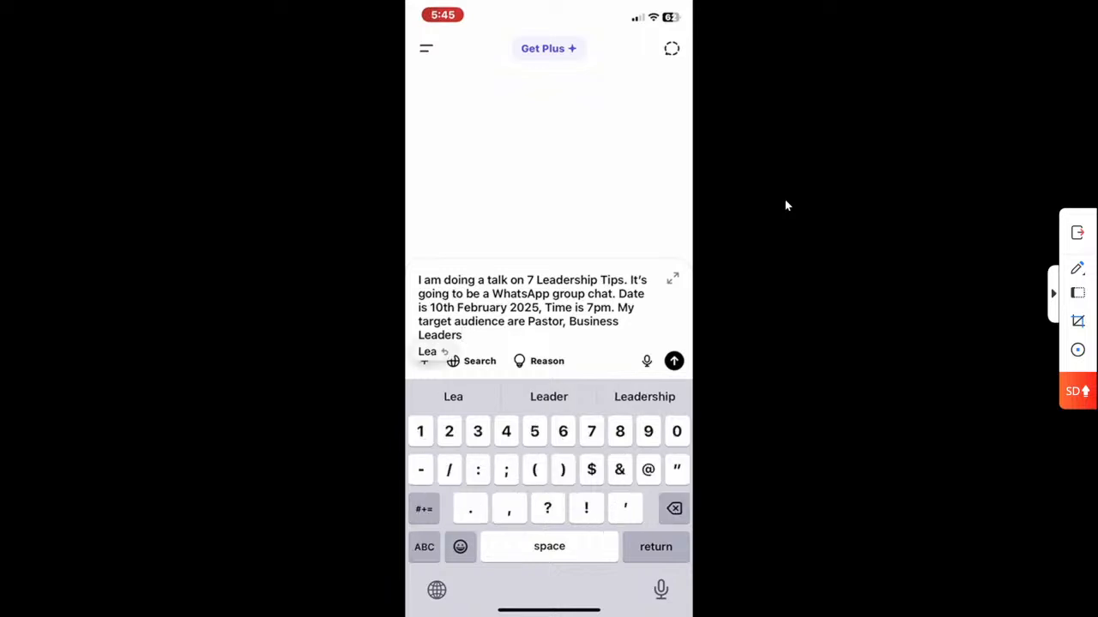
pyautogui.write(',')
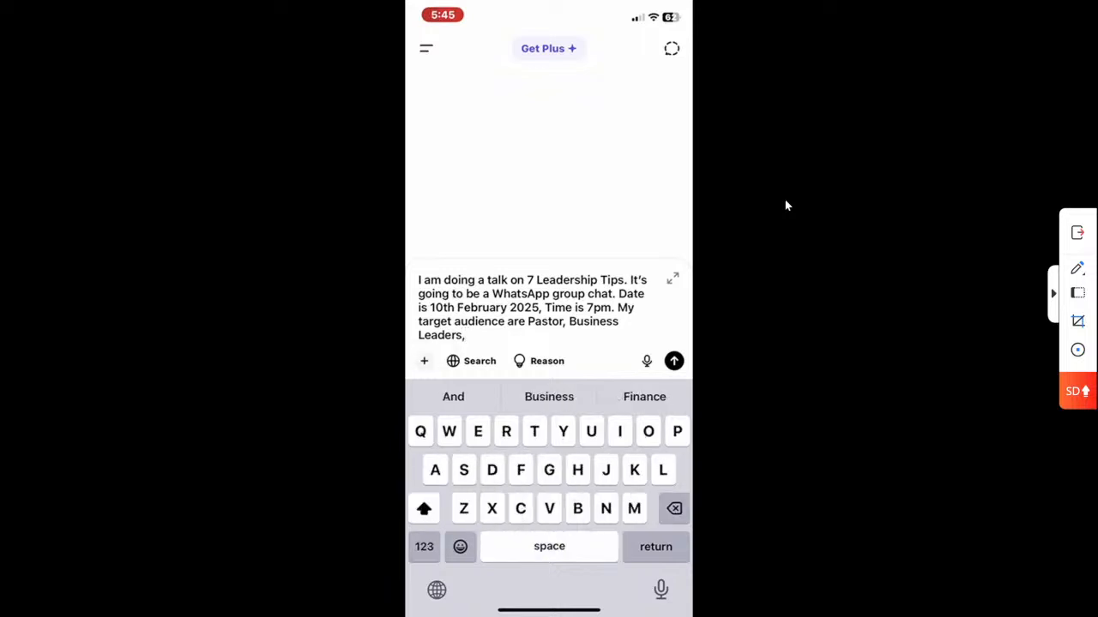
pyautogui.write(' Entrepreneurs ')
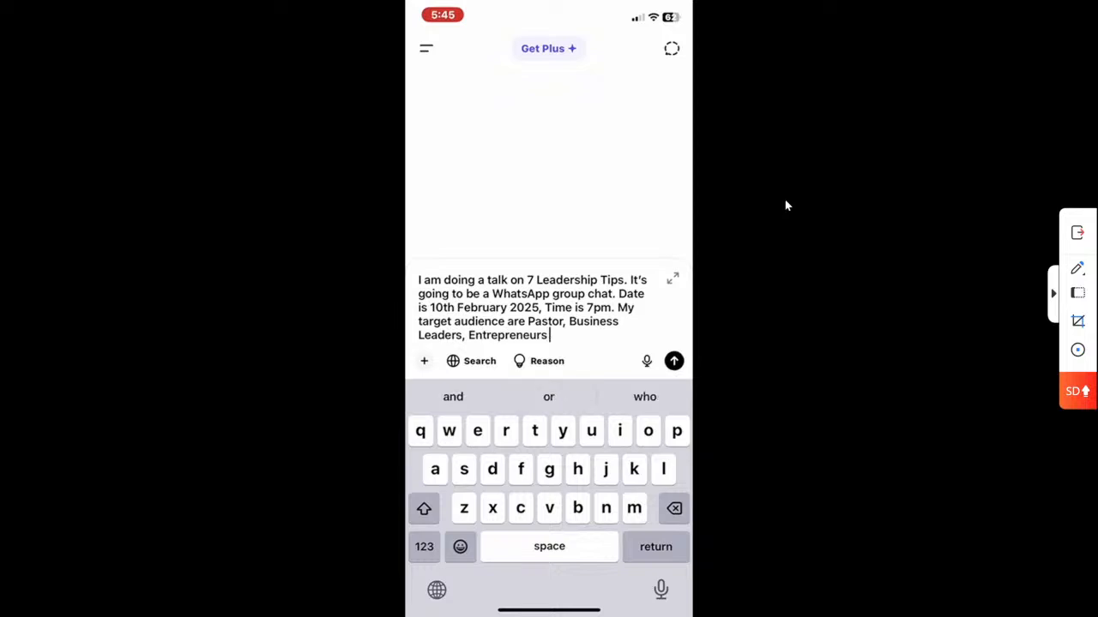
pyautogui.write('and ')
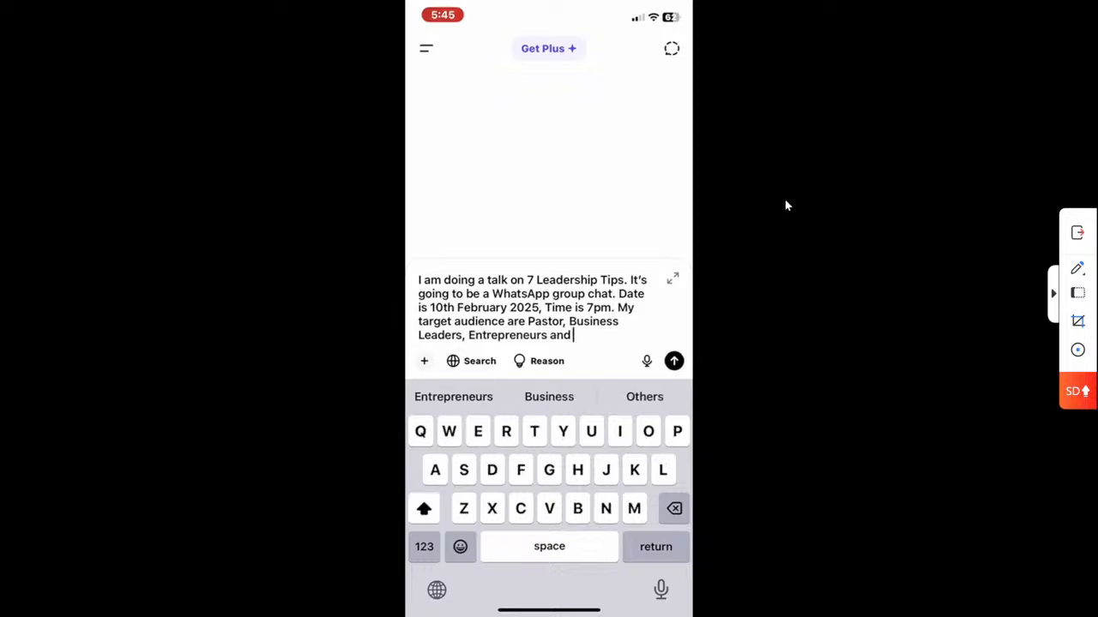
# Complete the target audience sentence with "Students or person aspiring for leadership positions.".
pyautogui.write('Stu')
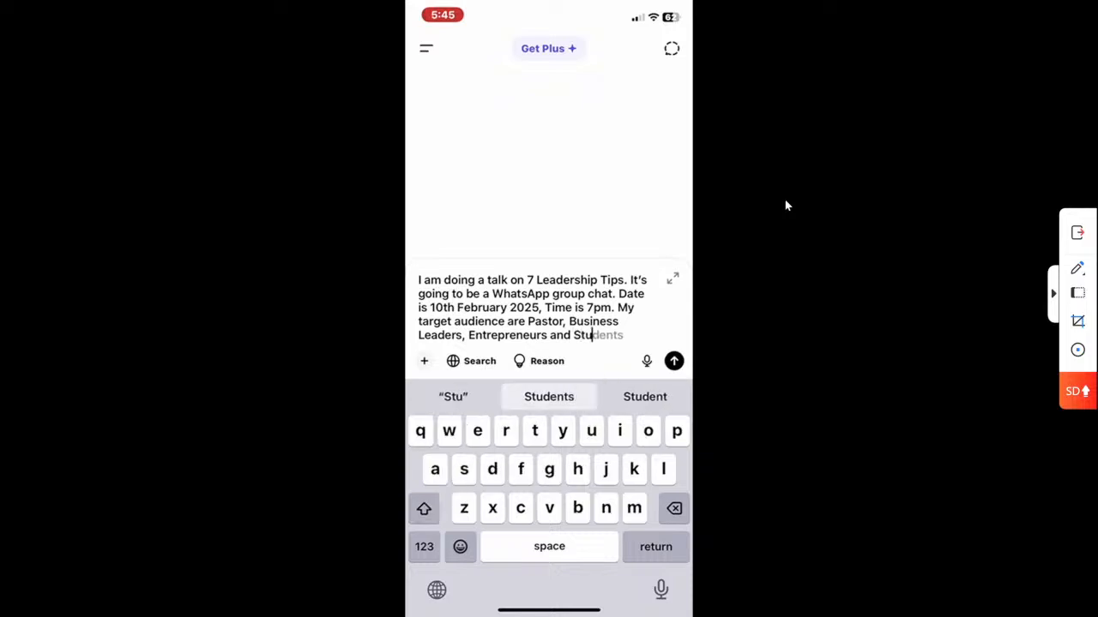
pyautogui.write('dents or per')
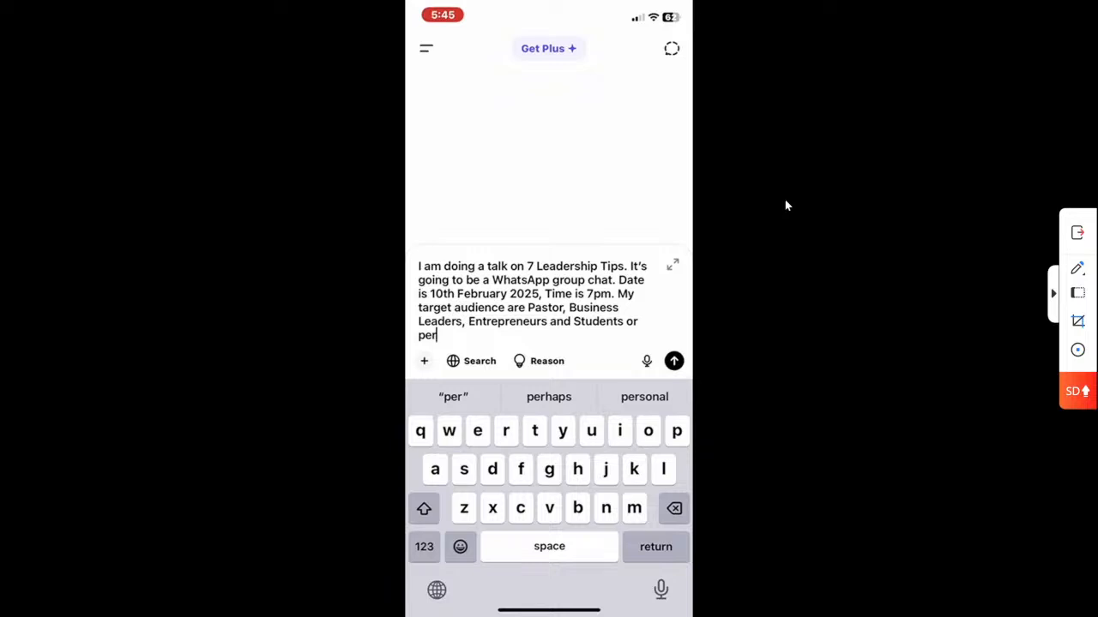
pyautogui.write('so')
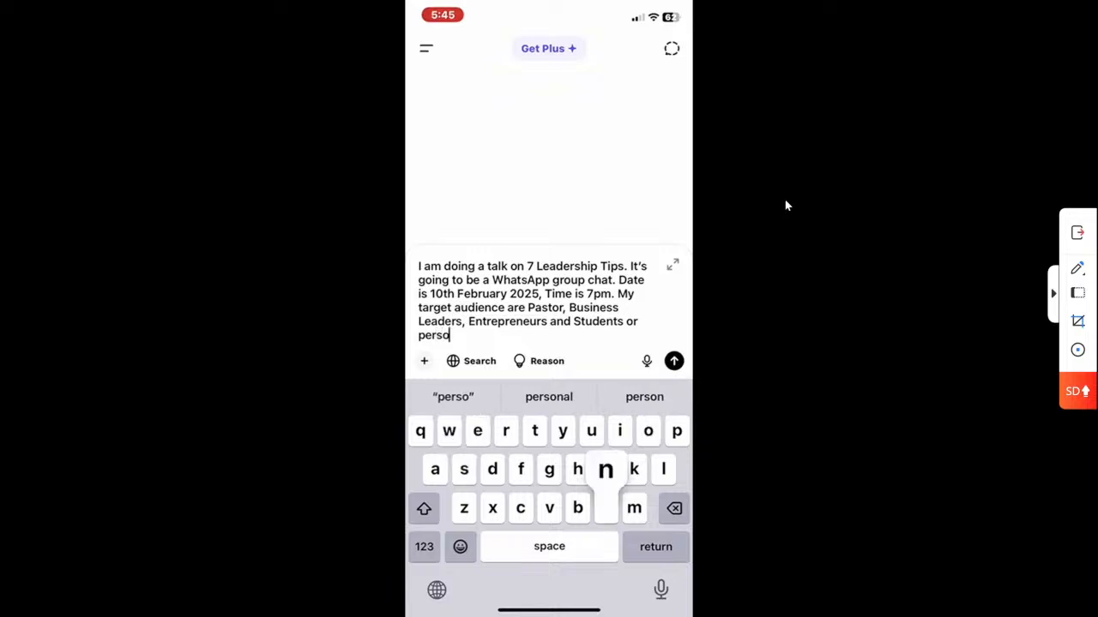
pyautogui.write('n aspi')
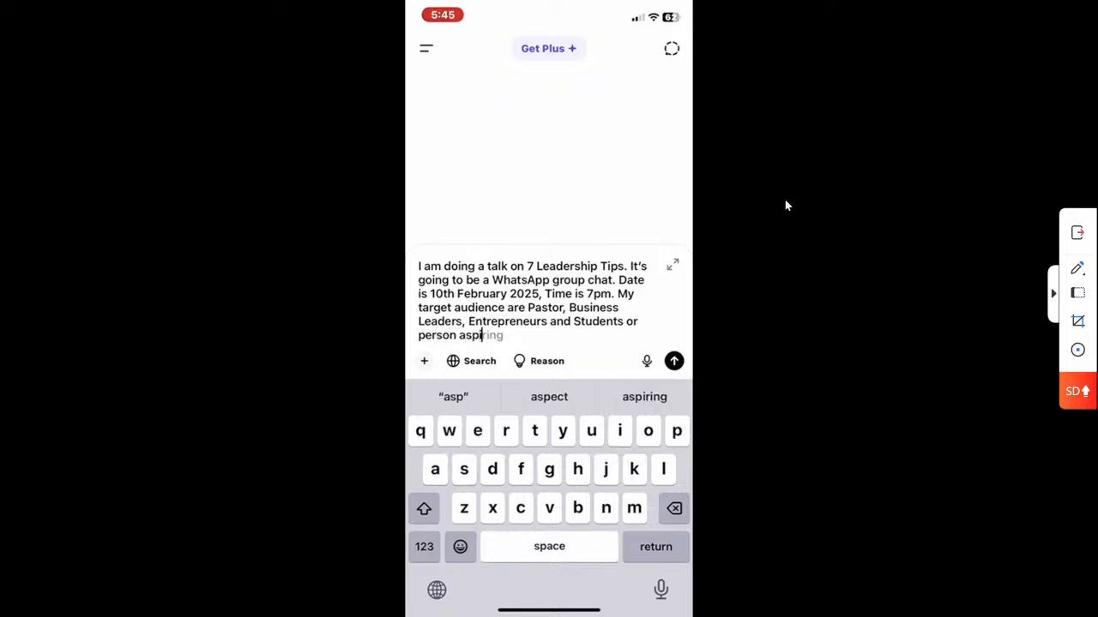
pyautogui.write('ring ')
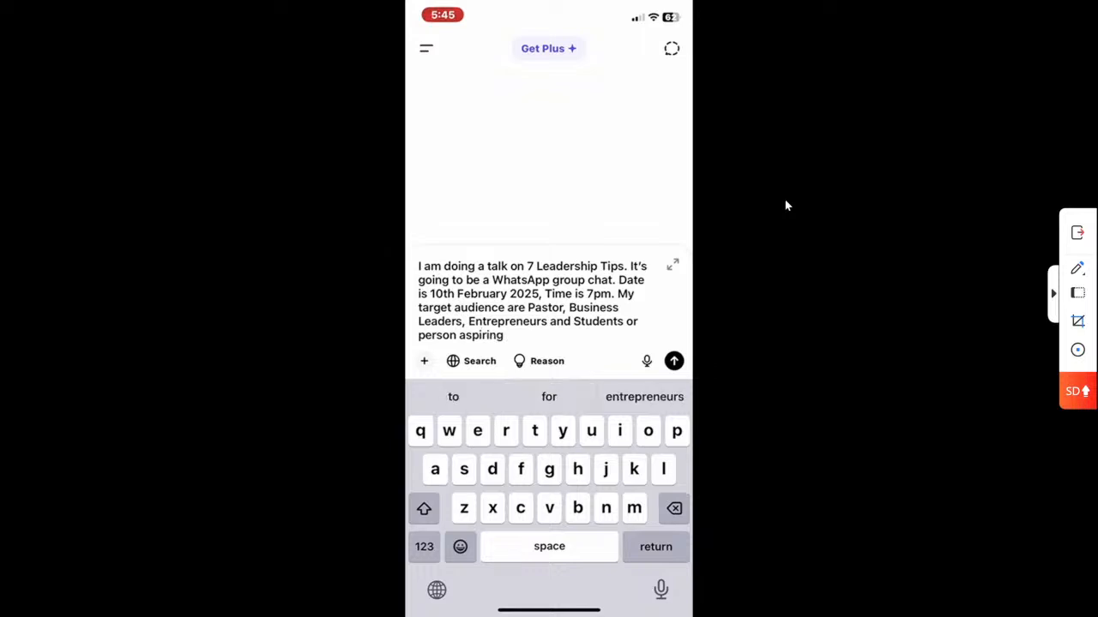
pyautogui.write('for leadership positions')
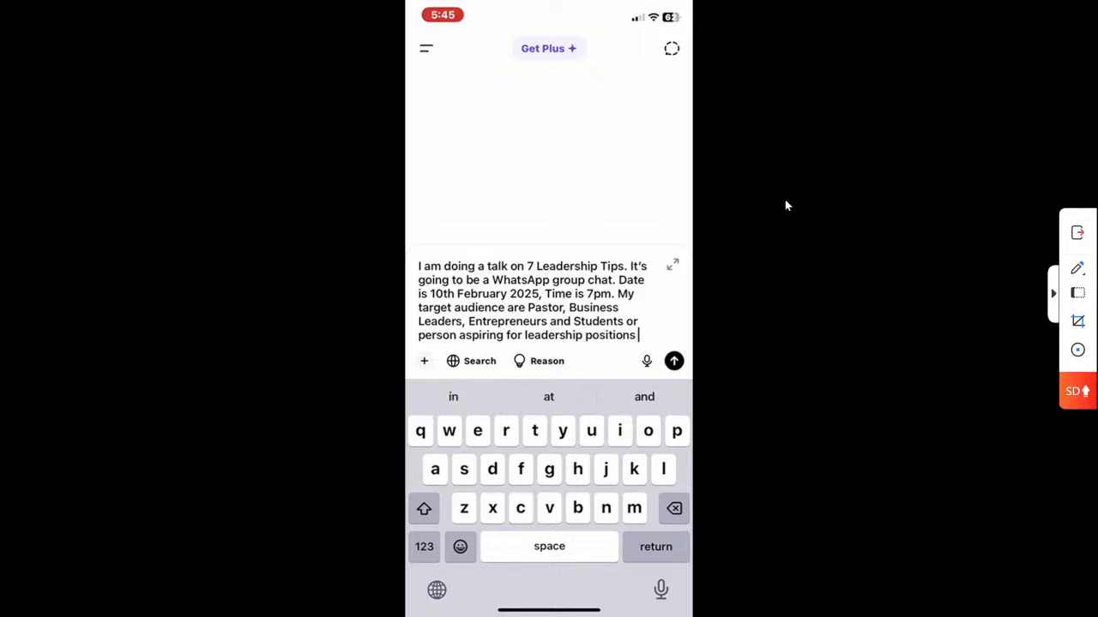
pyautogui.press('BackSpace')
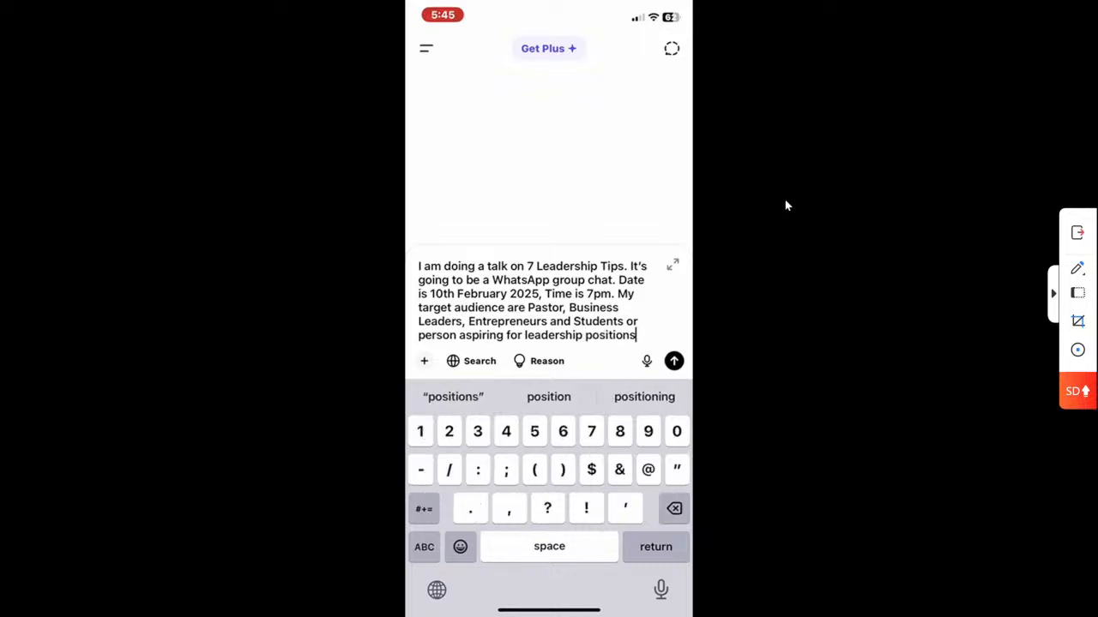
pyautogui.write('.')
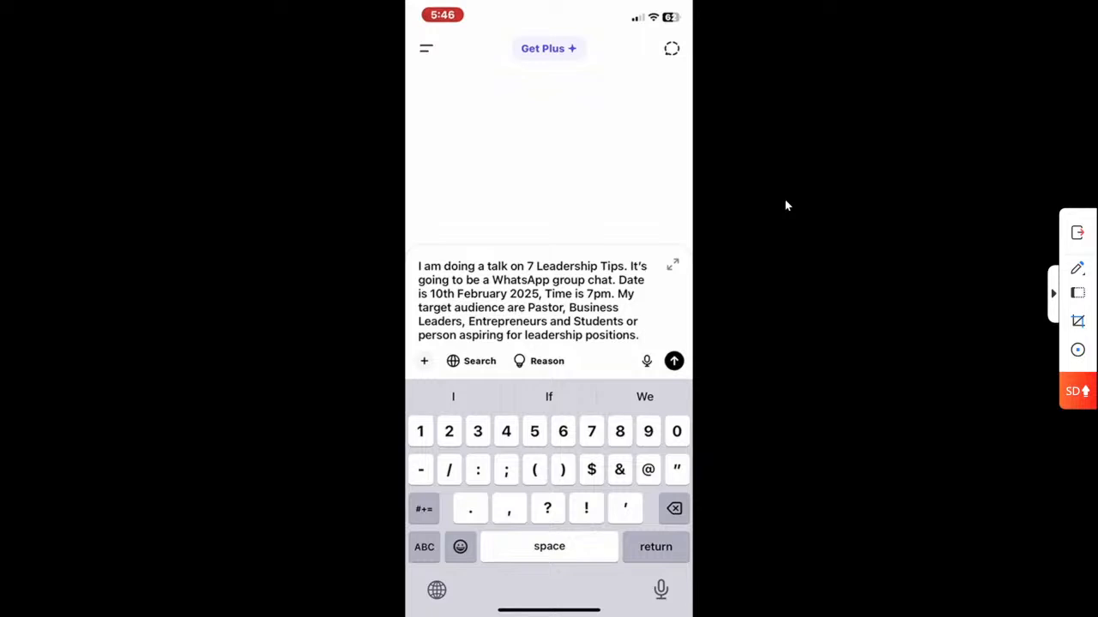
# Start a new paragraph below the audience sentence with "Write a WhatsApp invite".
pyautogui.press('Return')
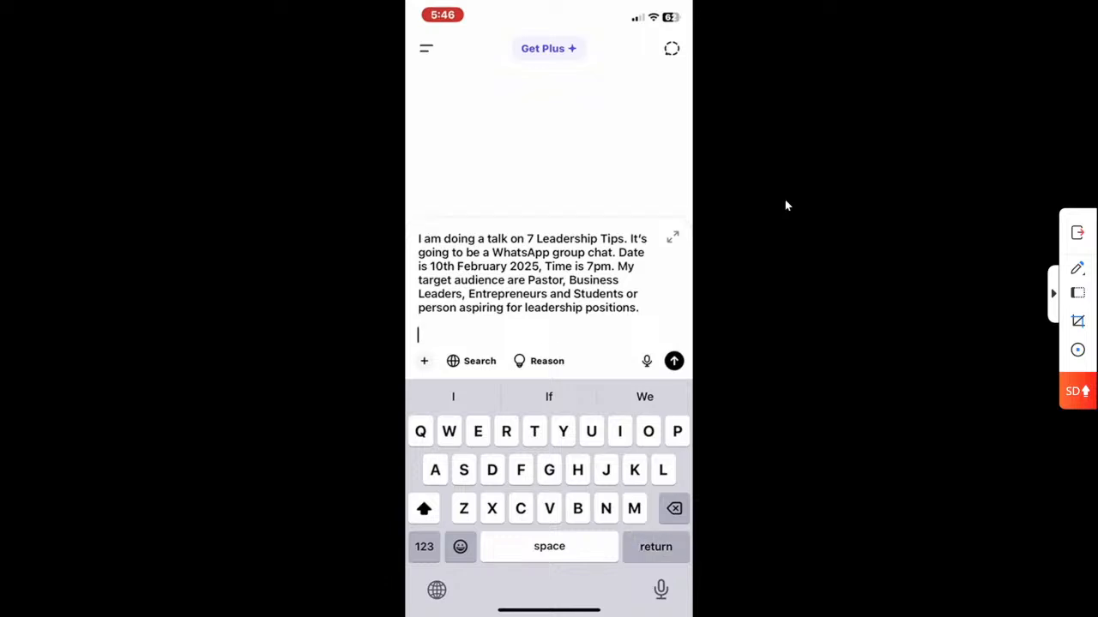
pyautogui.write('W')
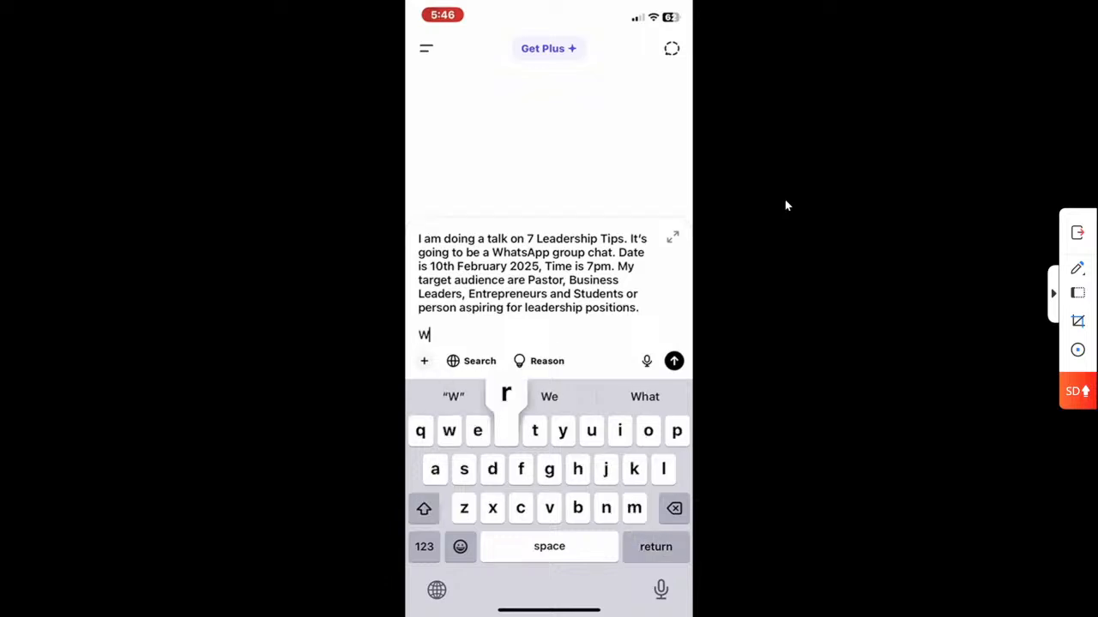
pyautogui.write('rite a ')
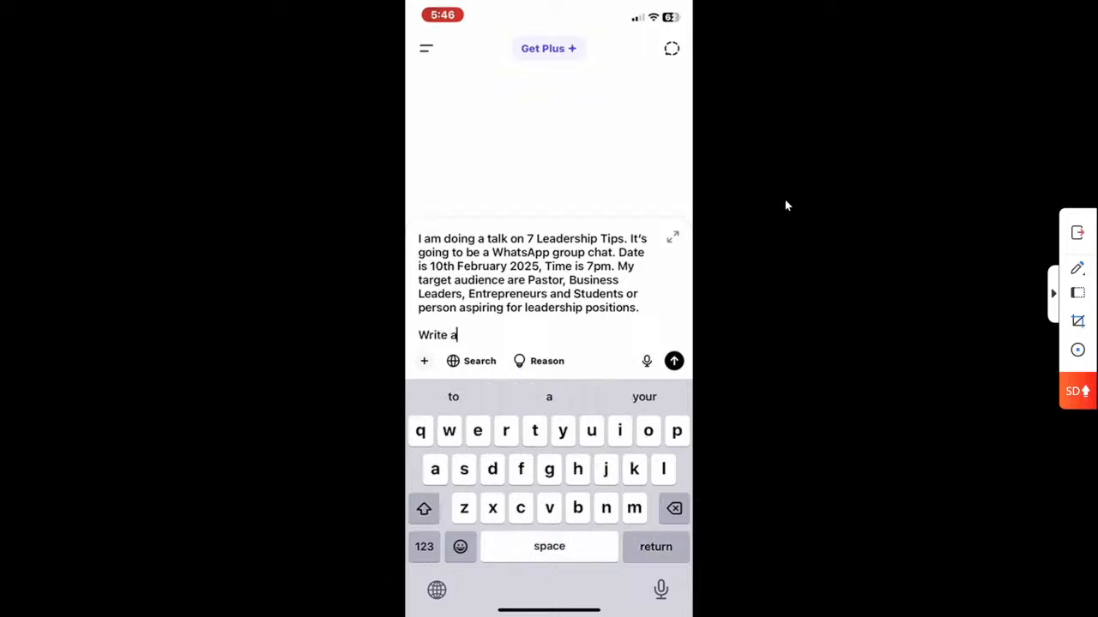
pyautogui.write('W')
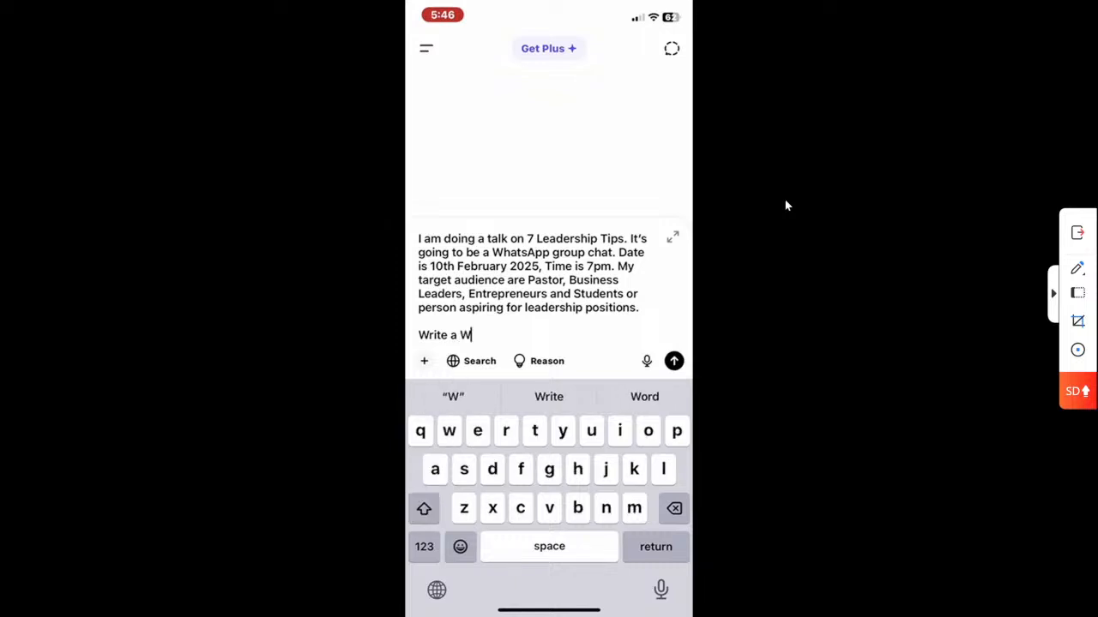
pyautogui.write('ha')
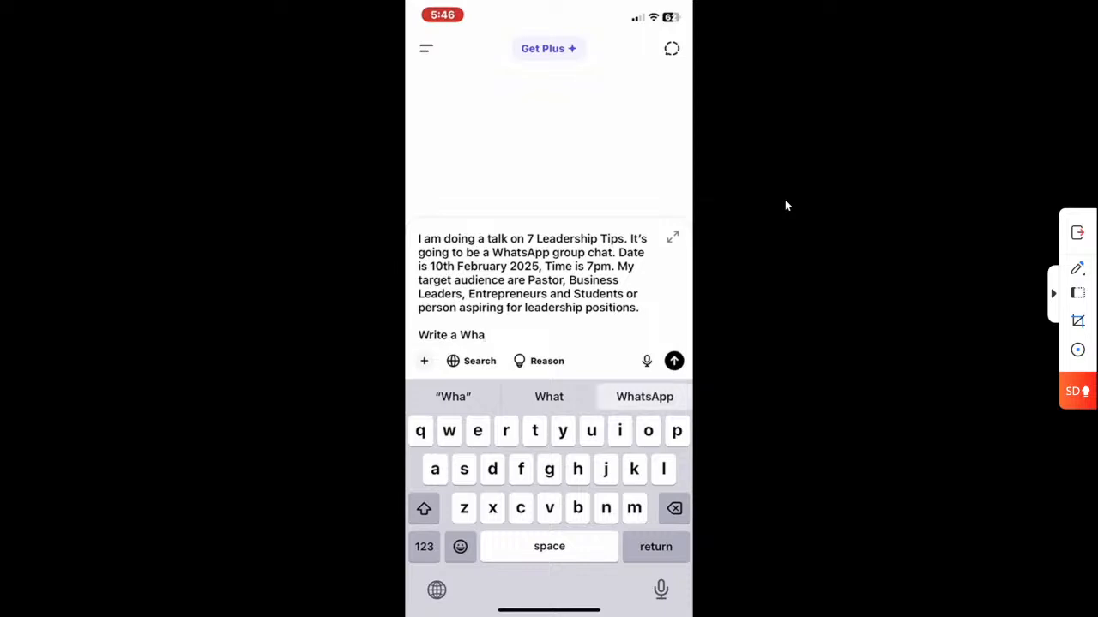
pyautogui.write('tsApp ')
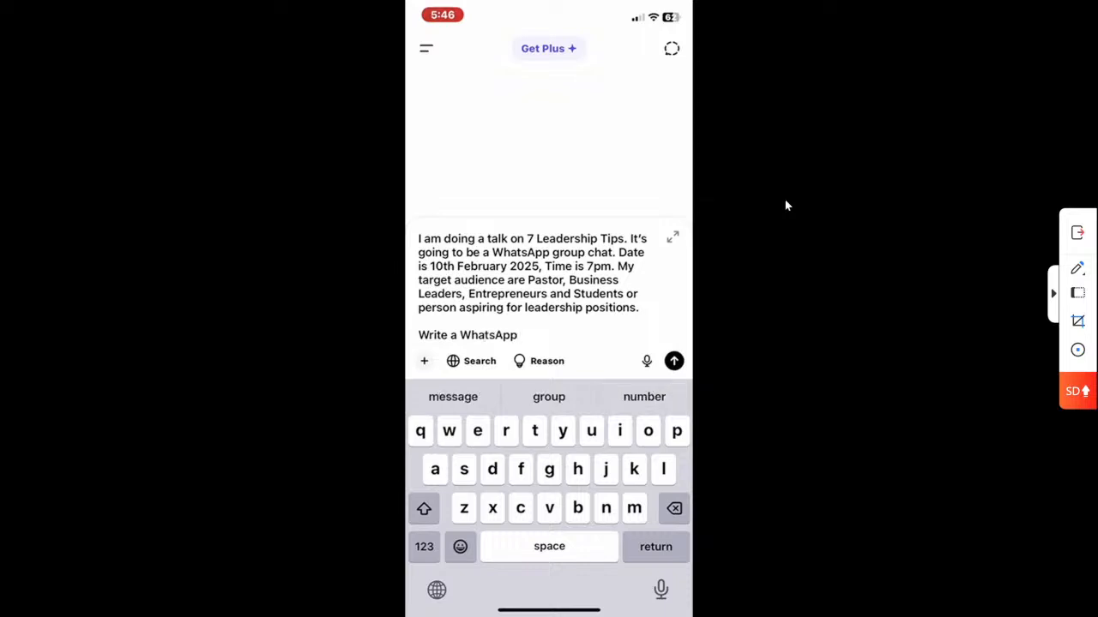
pyautogui.write('in')
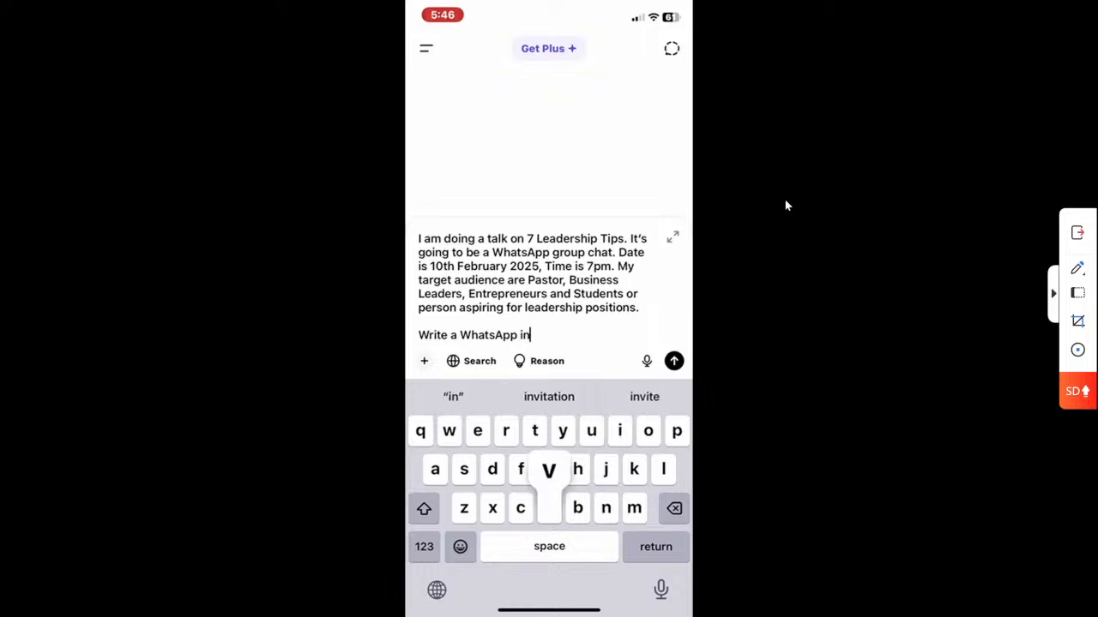
pyautogui.write('vite ')
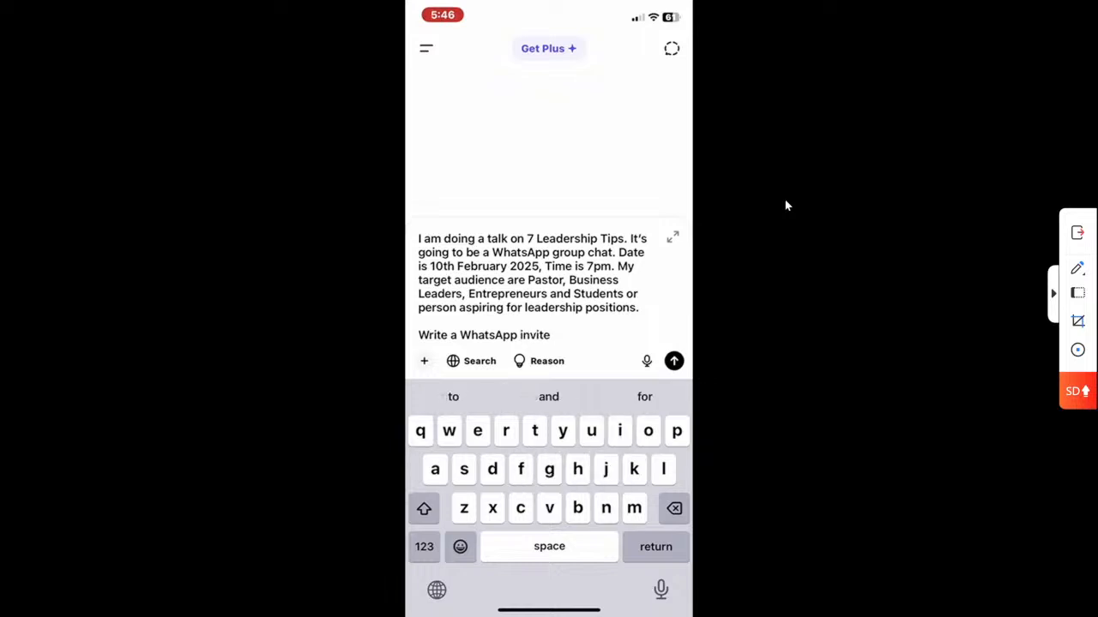
# Continue the invite request with "to be shared to contacts".
pyautogui.write('t')
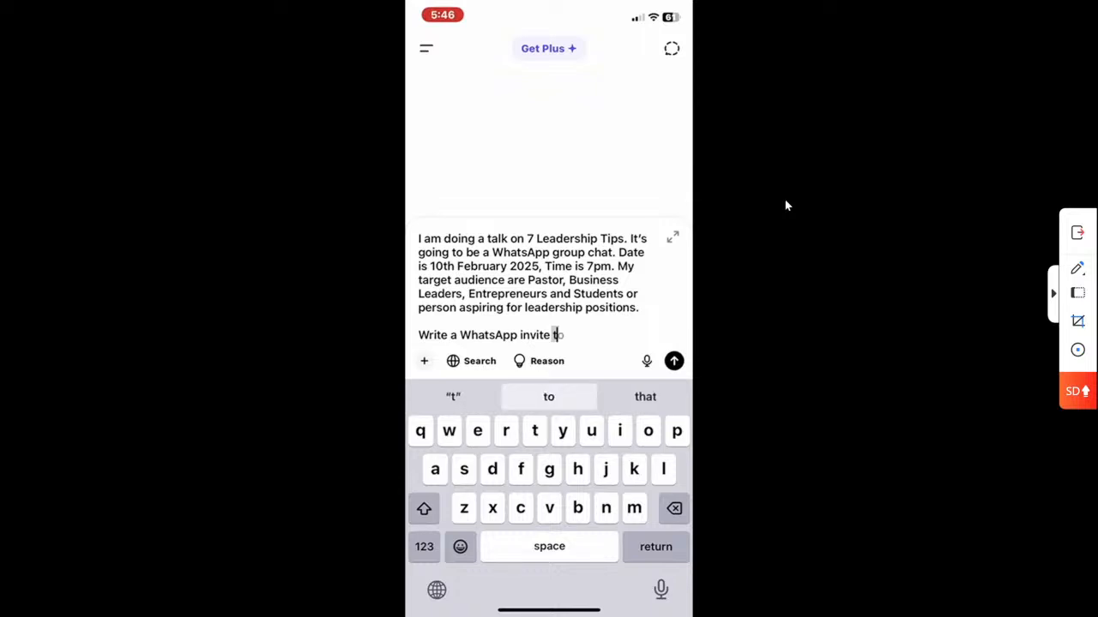
pyautogui.write('o')
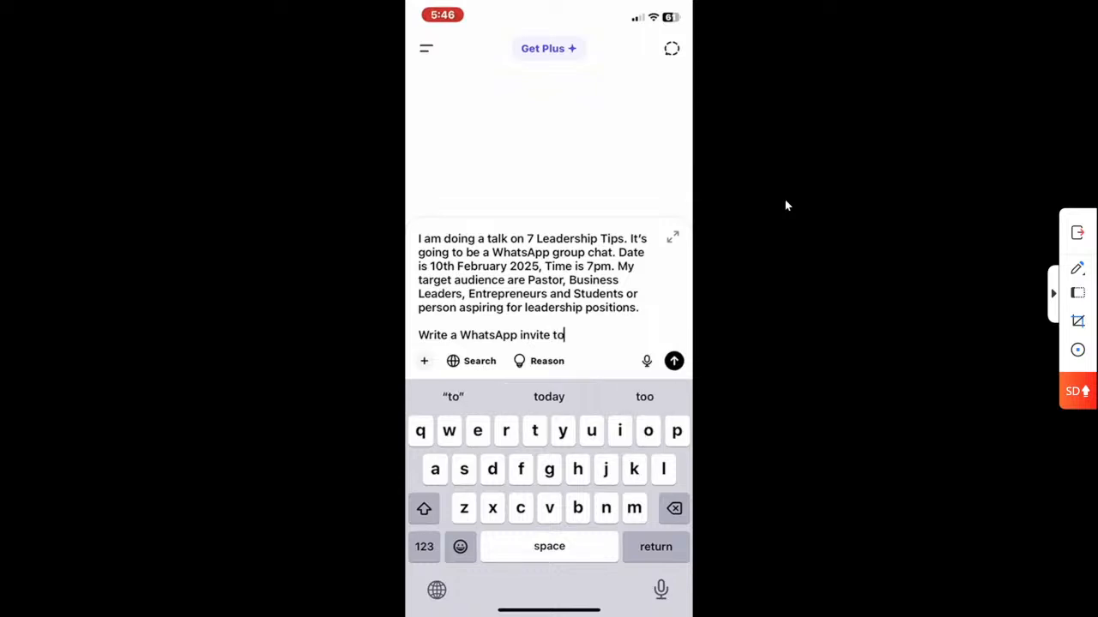
pyautogui.write(' be')
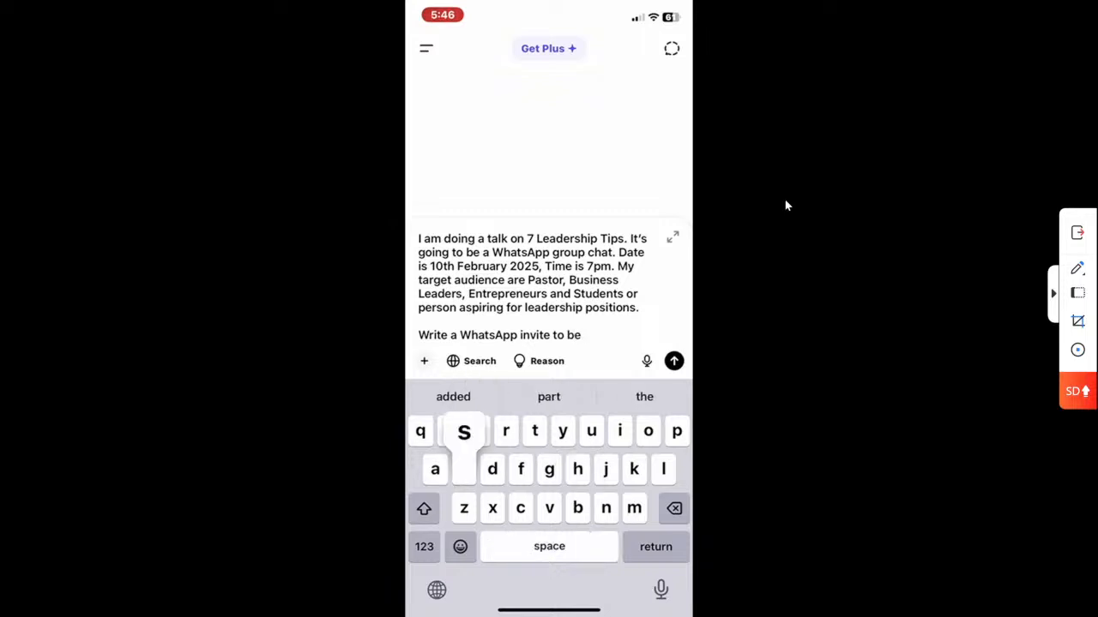
pyautogui.write(' shared ')
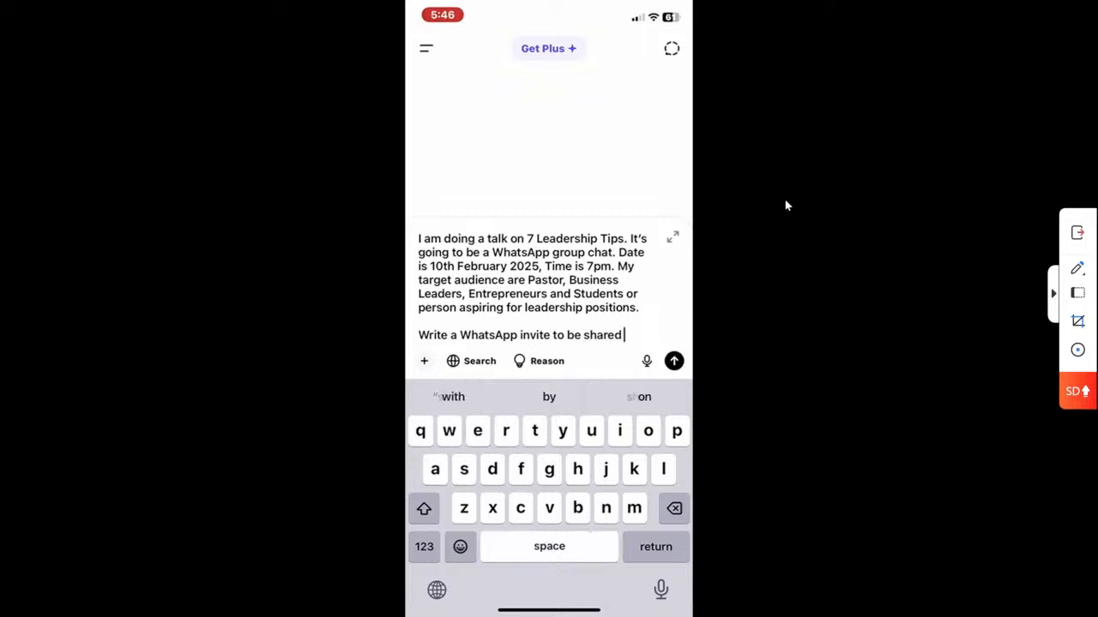
pyautogui.write('to co')
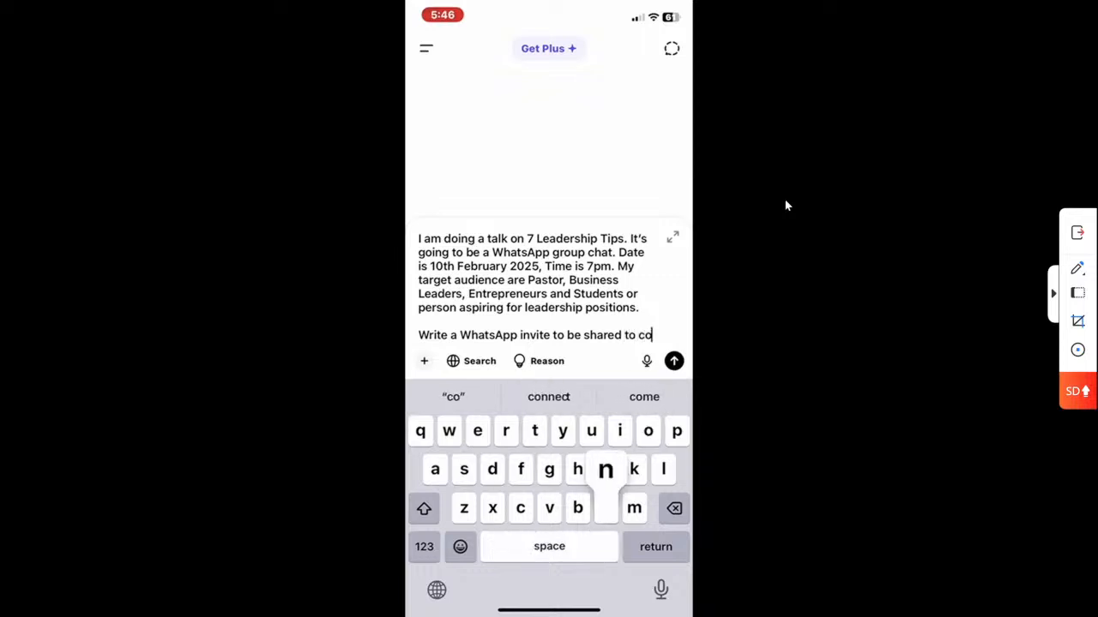
pyautogui.write('ntact')
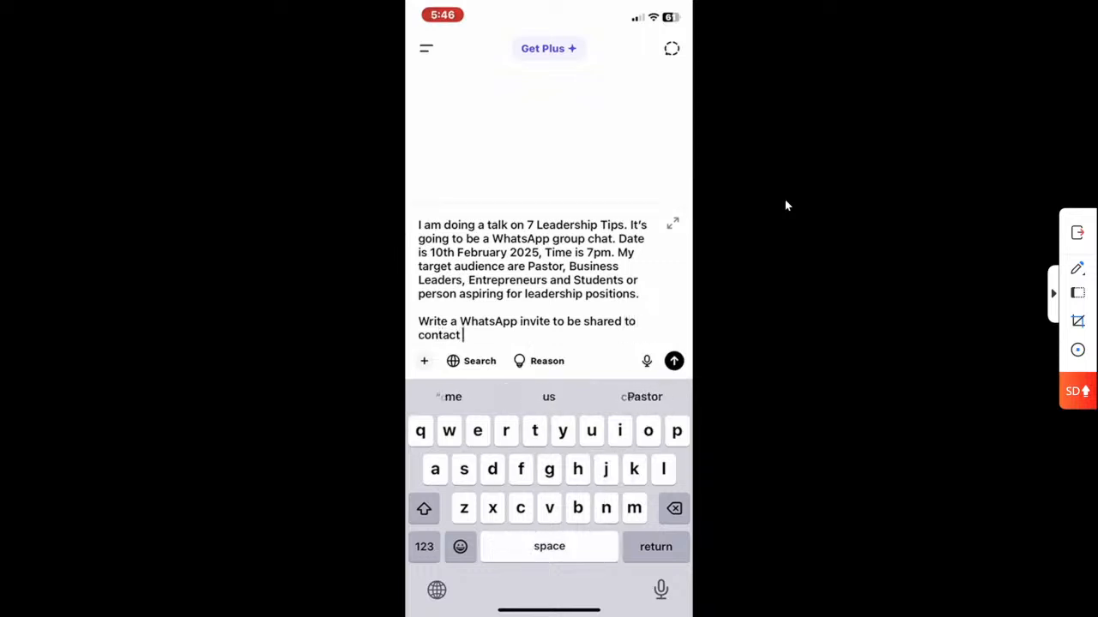
pyautogui.press('BackSpace')
pyautogui.write('s')
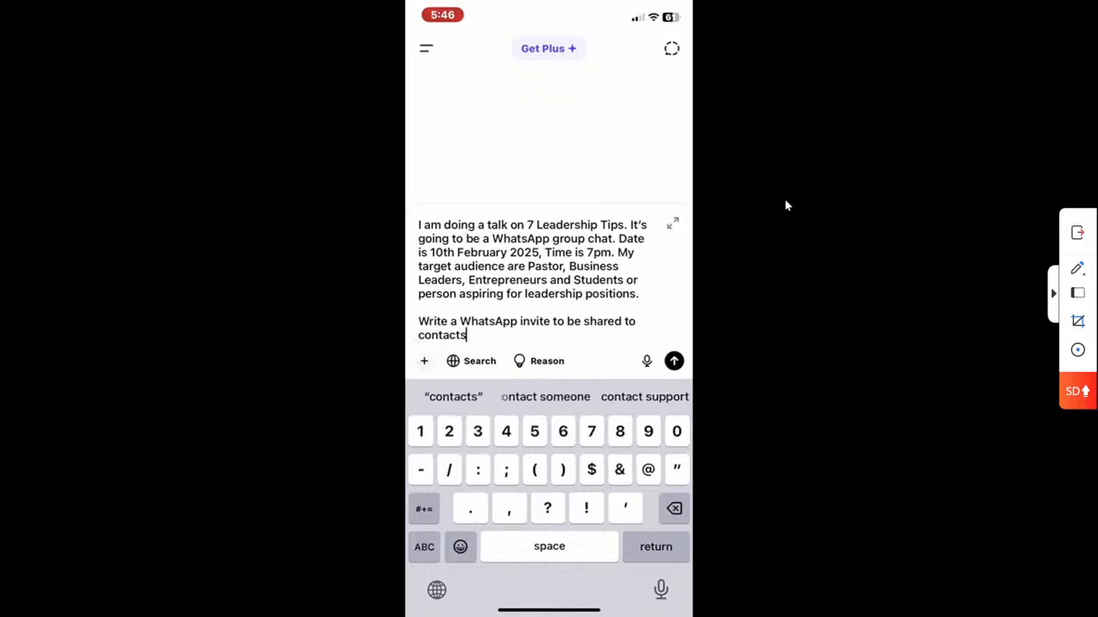
# Complete the prompt with the sentence "I will also be sharing it on Facebook and Instagram".
pyautogui.write('. I')
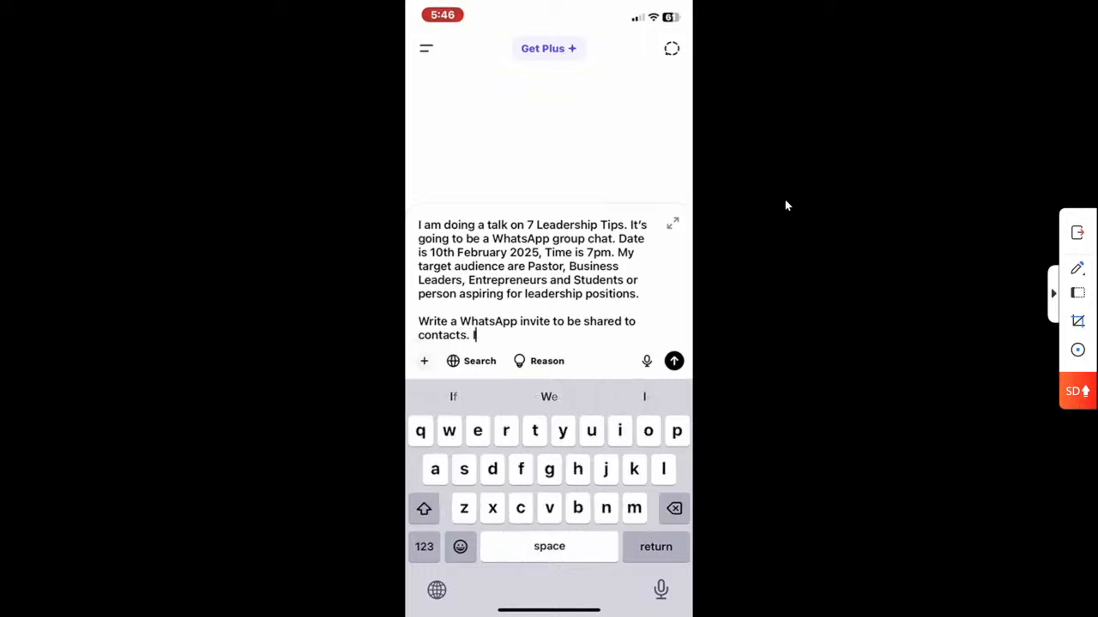
pyautogui.write(' will')
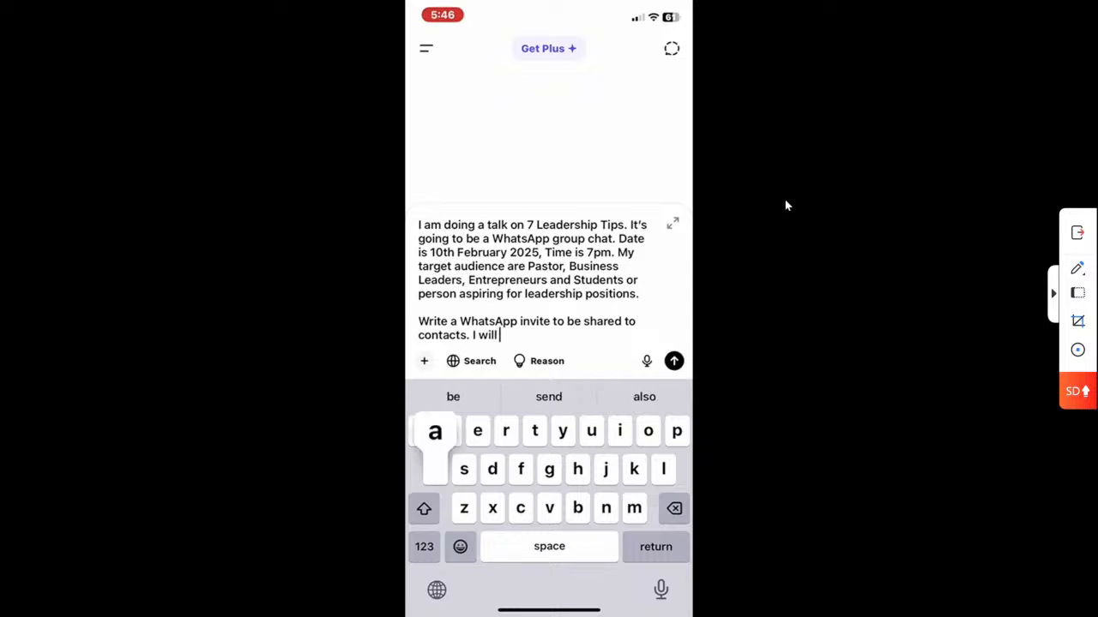
pyautogui.write(' also ')
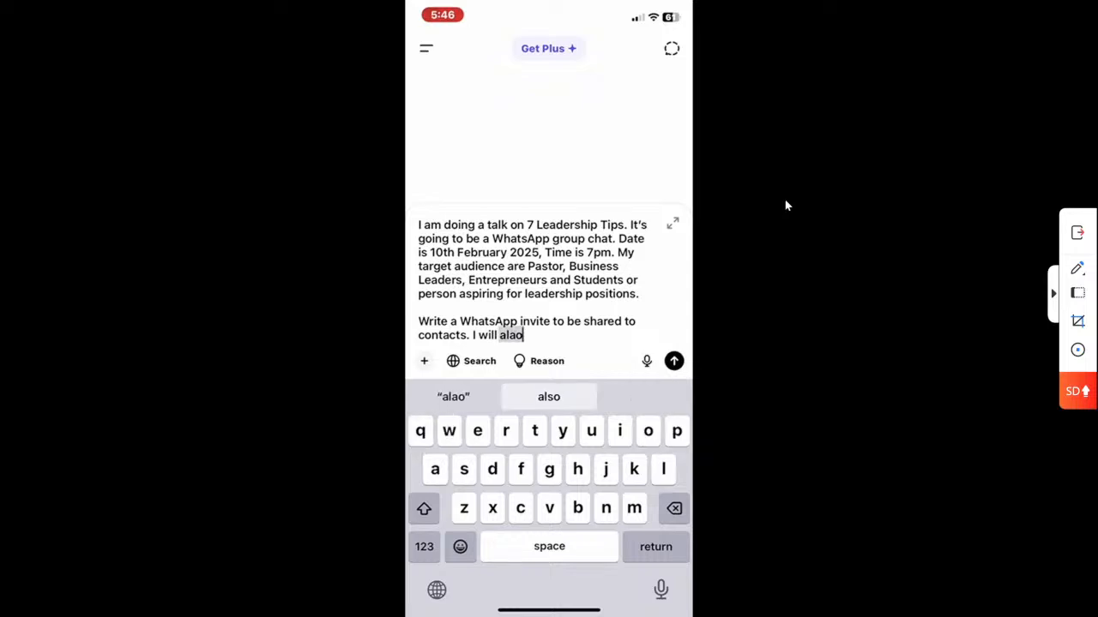
pyautogui.write('be ')
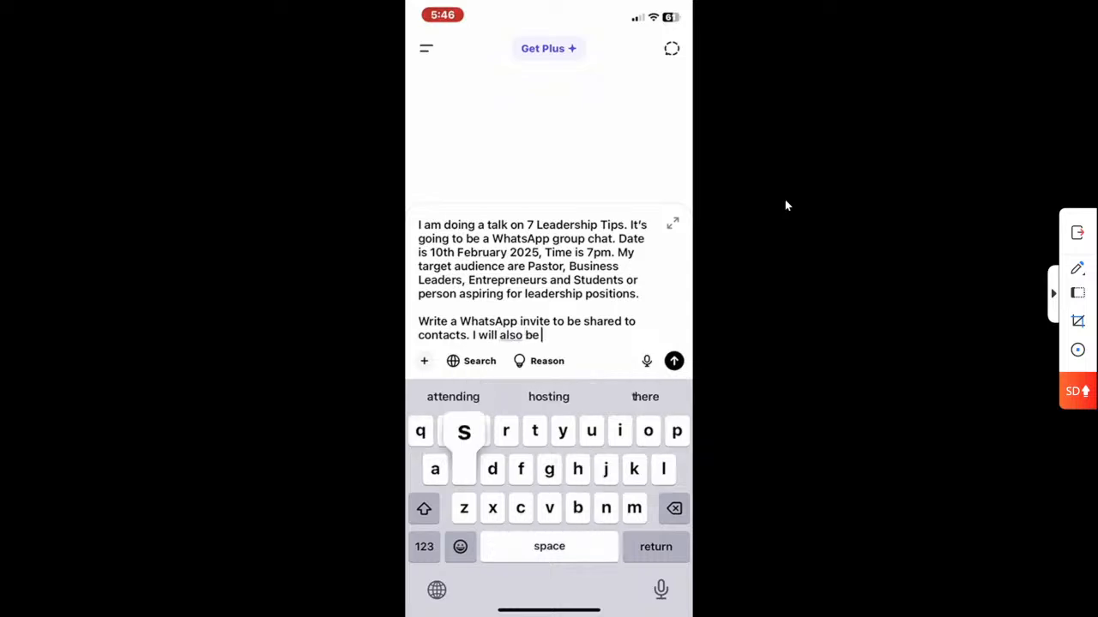
pyautogui.write('sharing ')
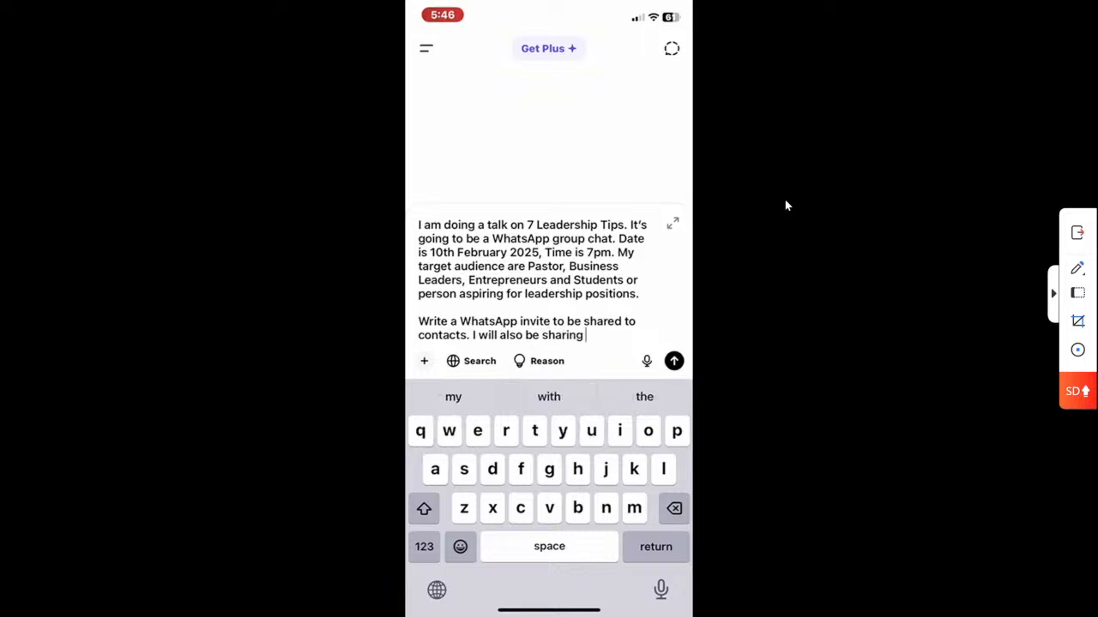
pyautogui.write('it on Fa')
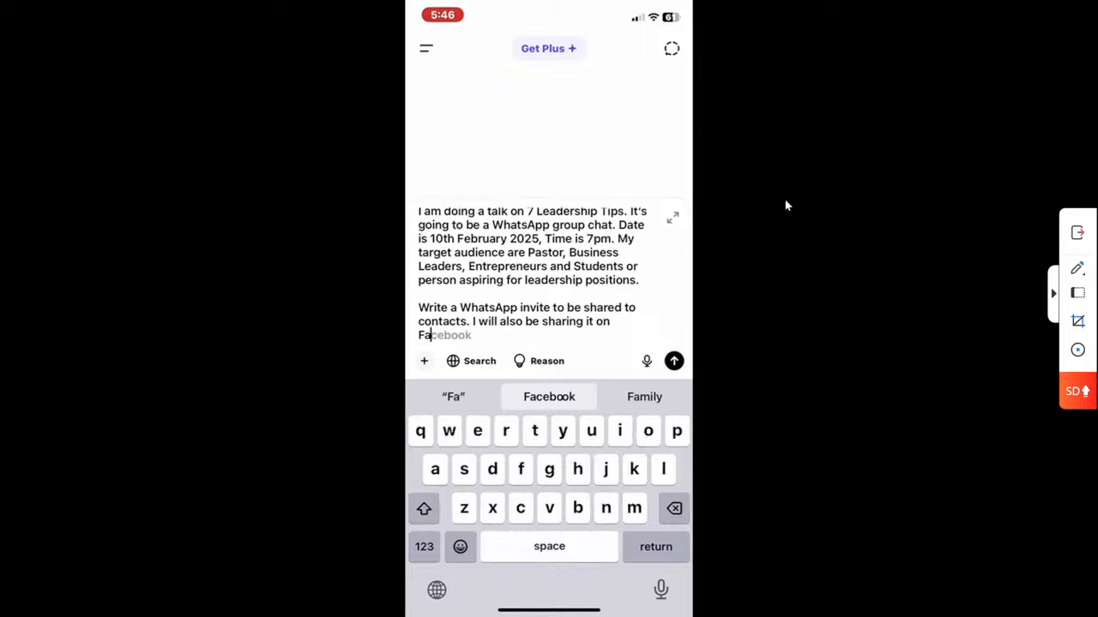
pyautogui.write('cebook and')
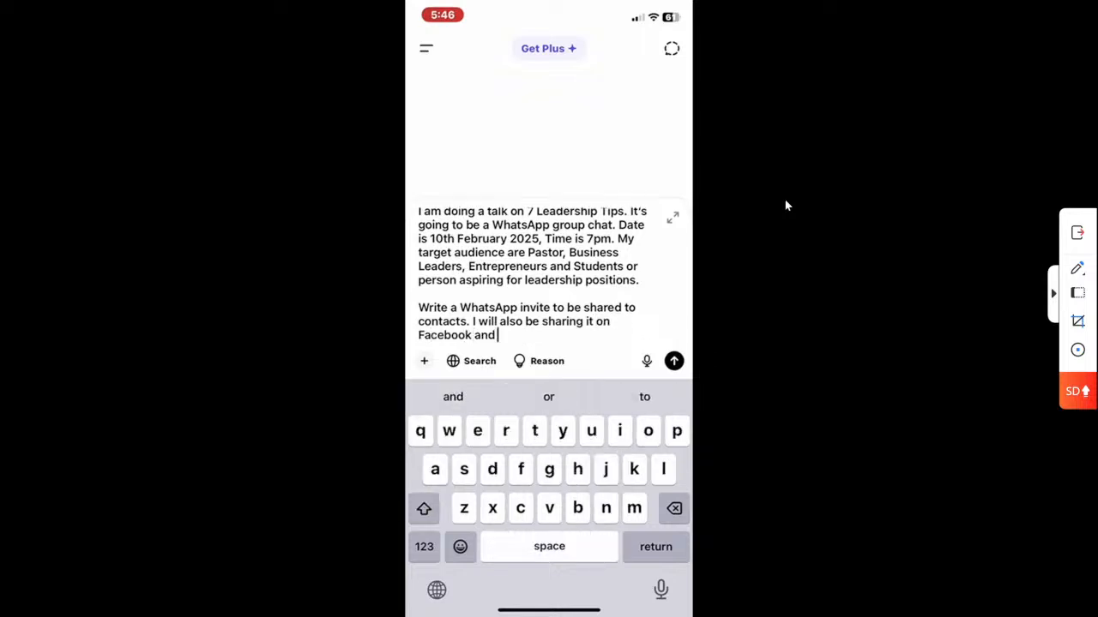
pyautogui.press('shift')
pyautogui.write('Instagram')
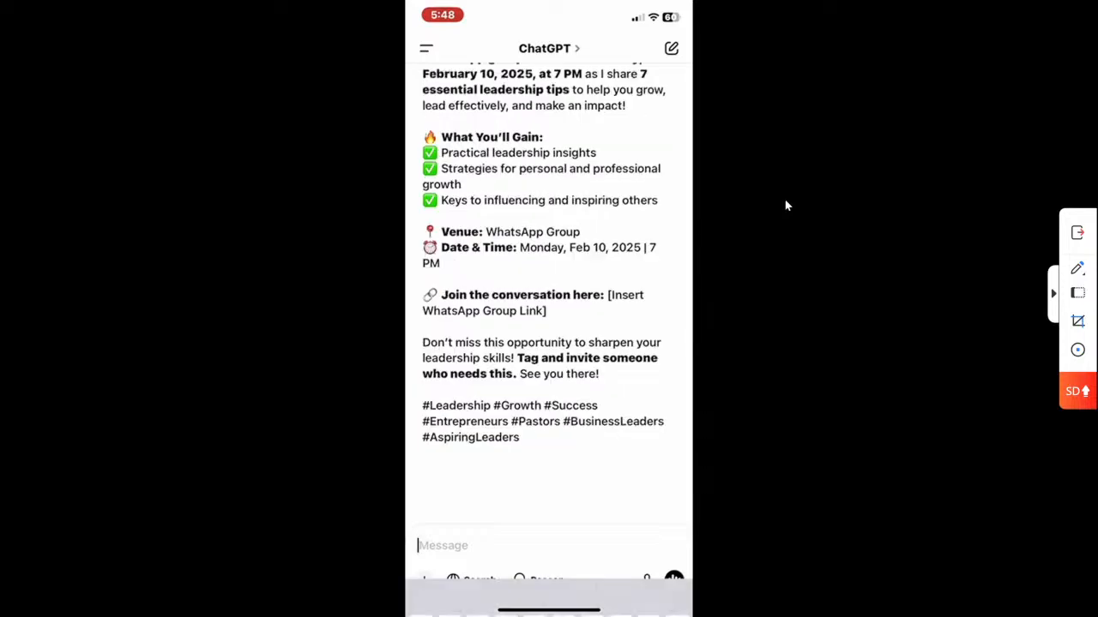
# Begin a follow-up message below the generated invite with "Add this link".
pyautogui.write('A')
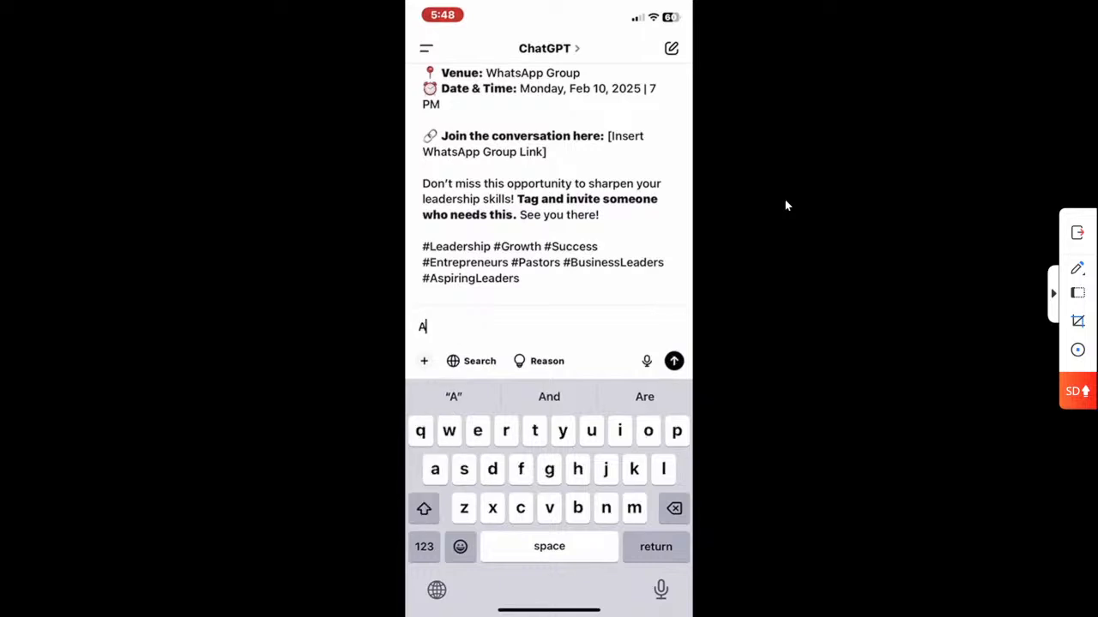
pyautogui.write('dd t')
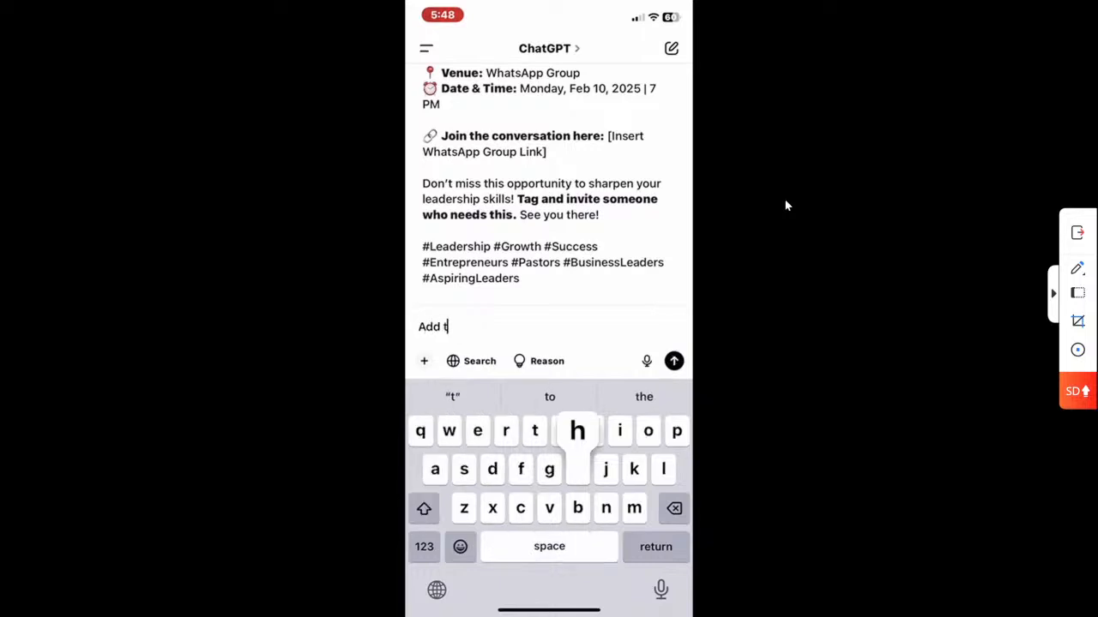
pyautogui.write('his link')
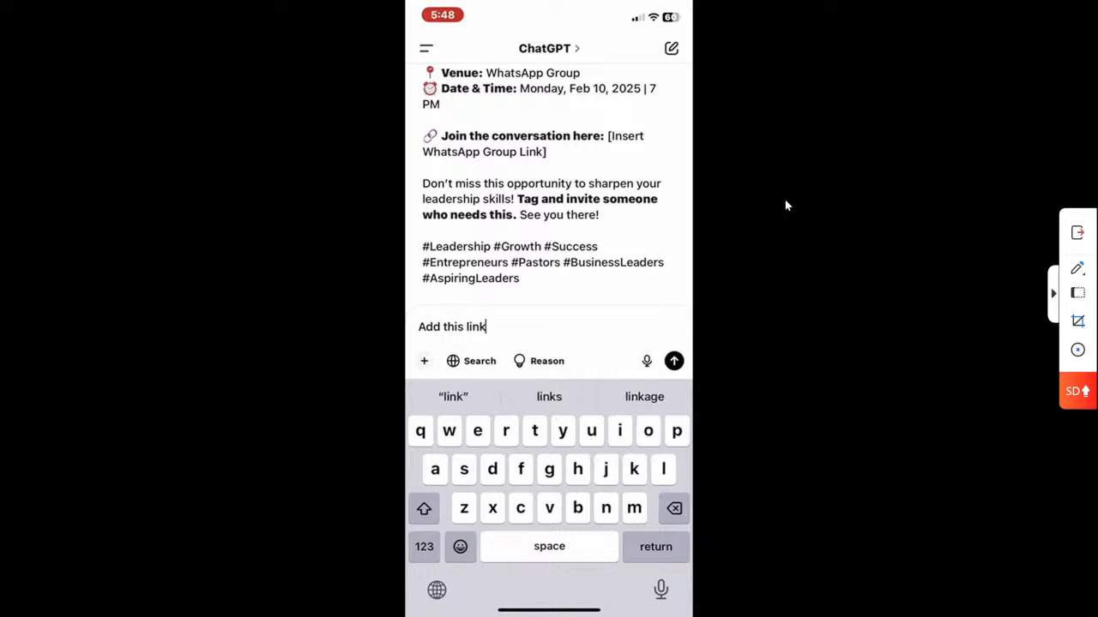
# Return the mirrored phone to its home screen and minimize the mirroring window.
pyautogui.moveTo(549, 610); pyautogui.dragTo(566, 506)
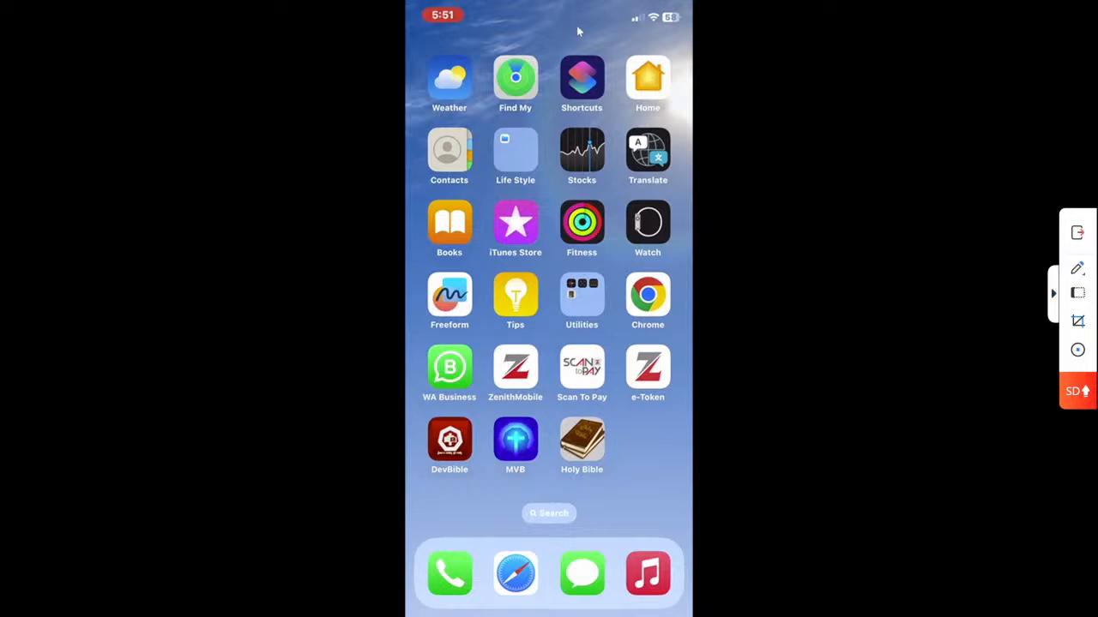
pyautogui.press('Escape')
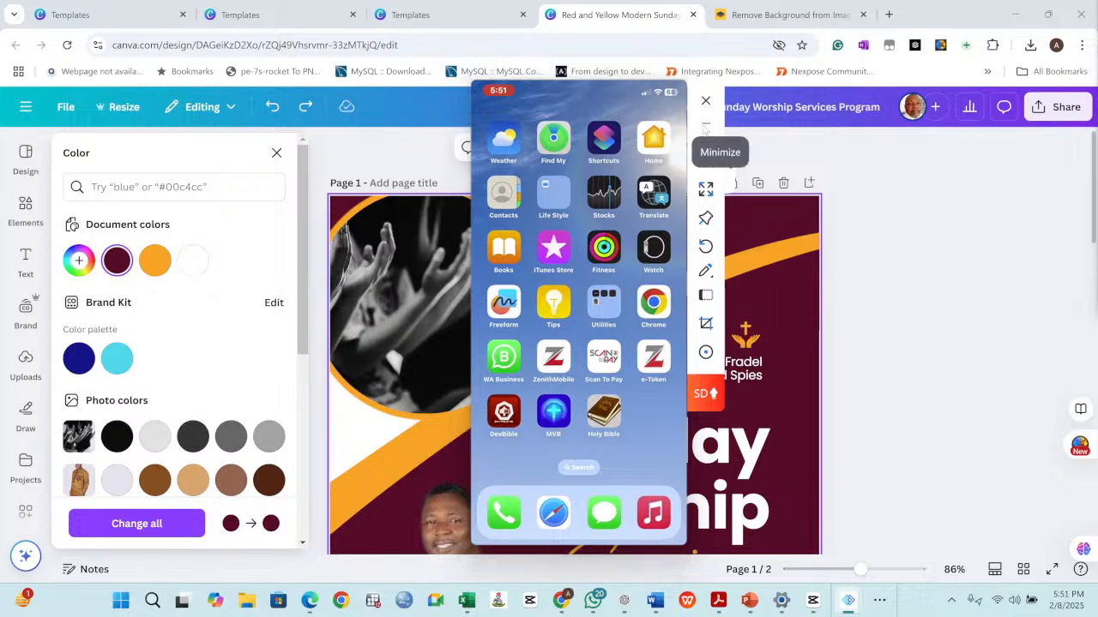
pyautogui.click(705, 127)
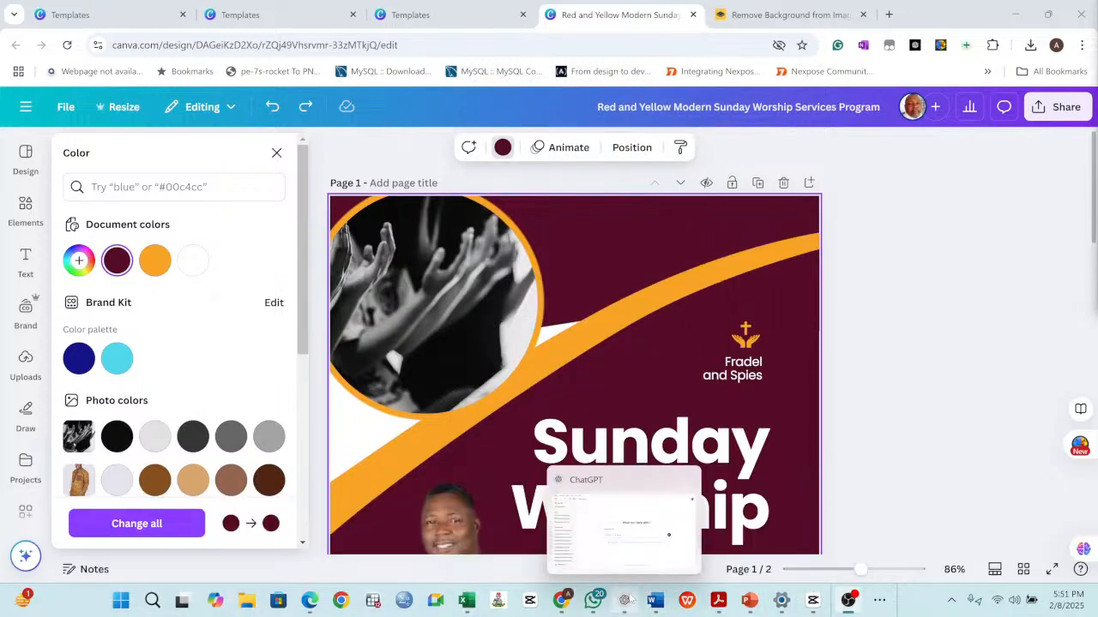
# Switch to the ChatGPT desktop app and open the "7 Leadership Tips Session" conversation.
pyautogui.click(624, 600)
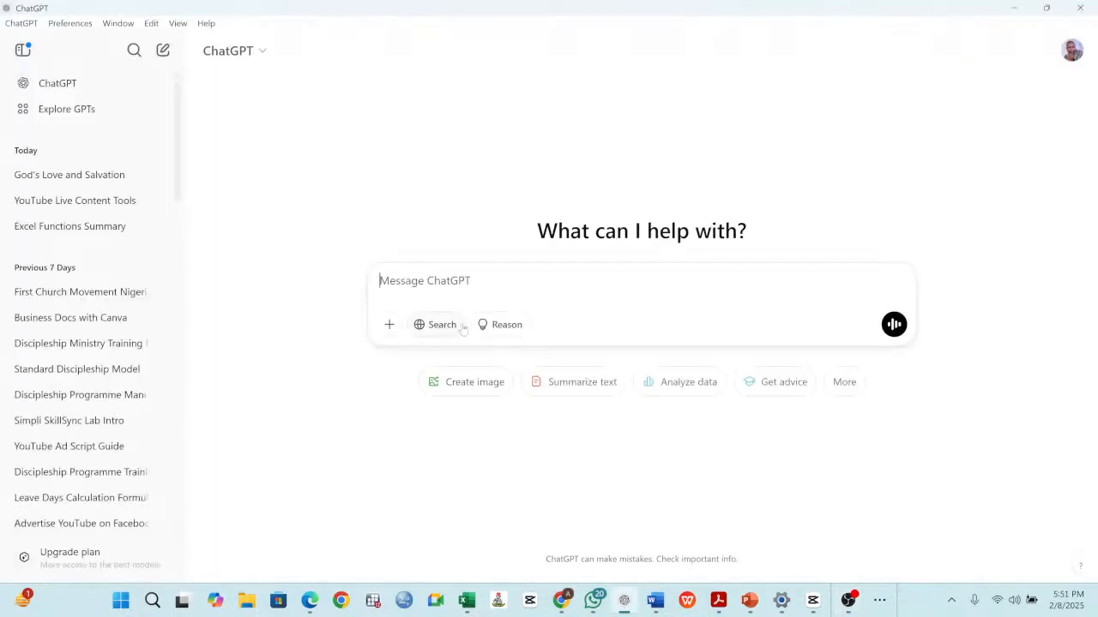
pyautogui.click(427, 274)
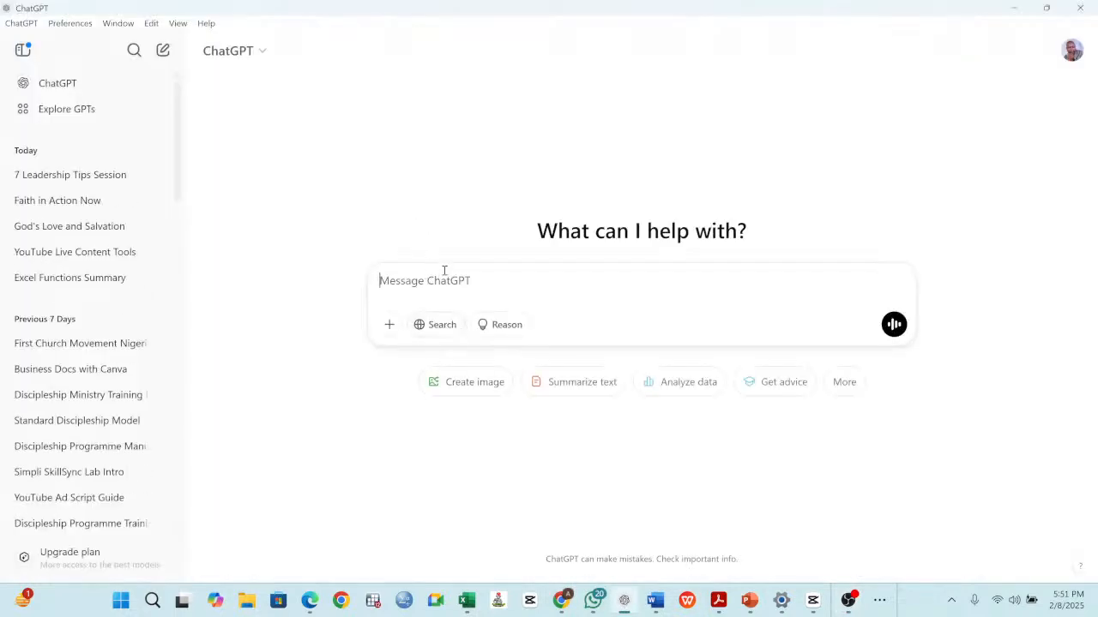
pyautogui.click(113, 180)
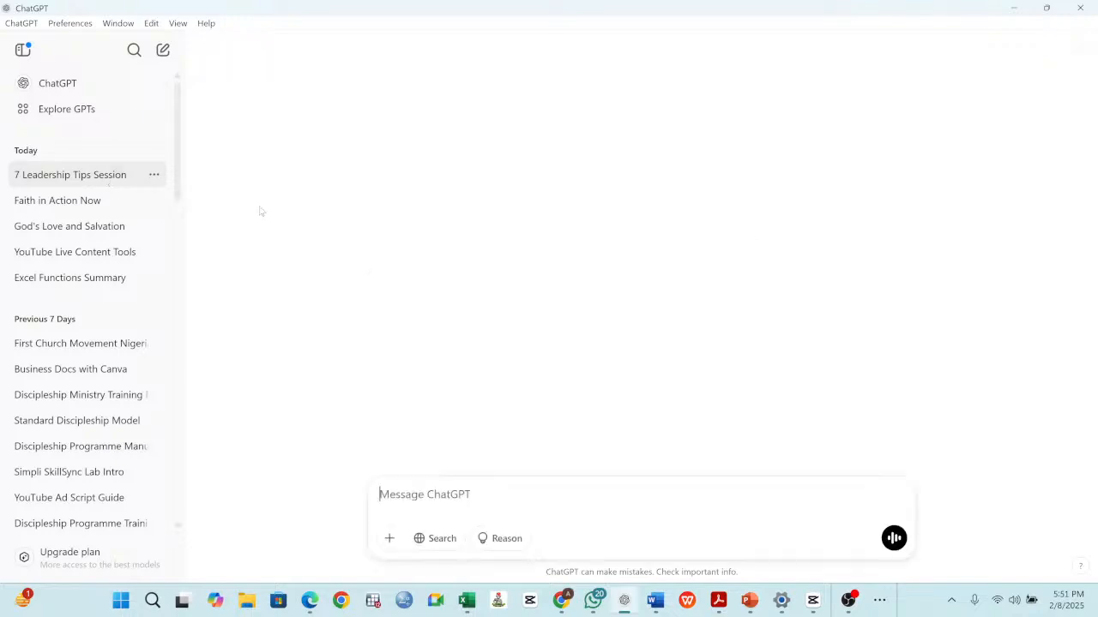
# Copy the original leadership talk prompt from the start of the conversation and paste it into the message box.
pyautogui.scroll(-2, 582, 195)
pyautogui.scroll(1, 583, 195)
pyautogui.scroll(-4, 583, 195)
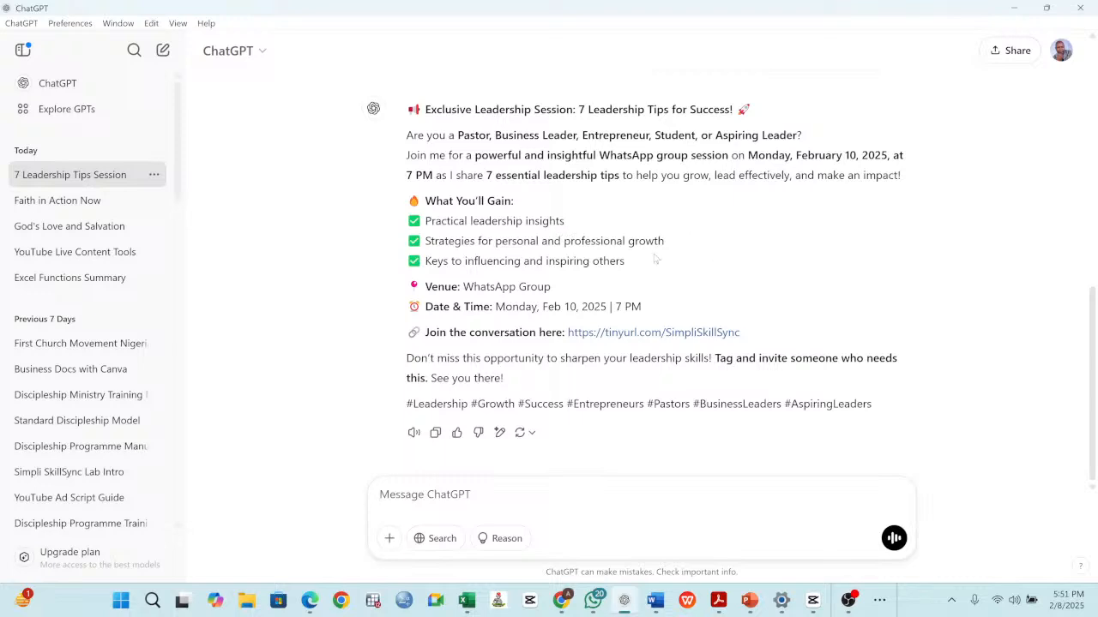
pyautogui.scroll(5, 698, 272)
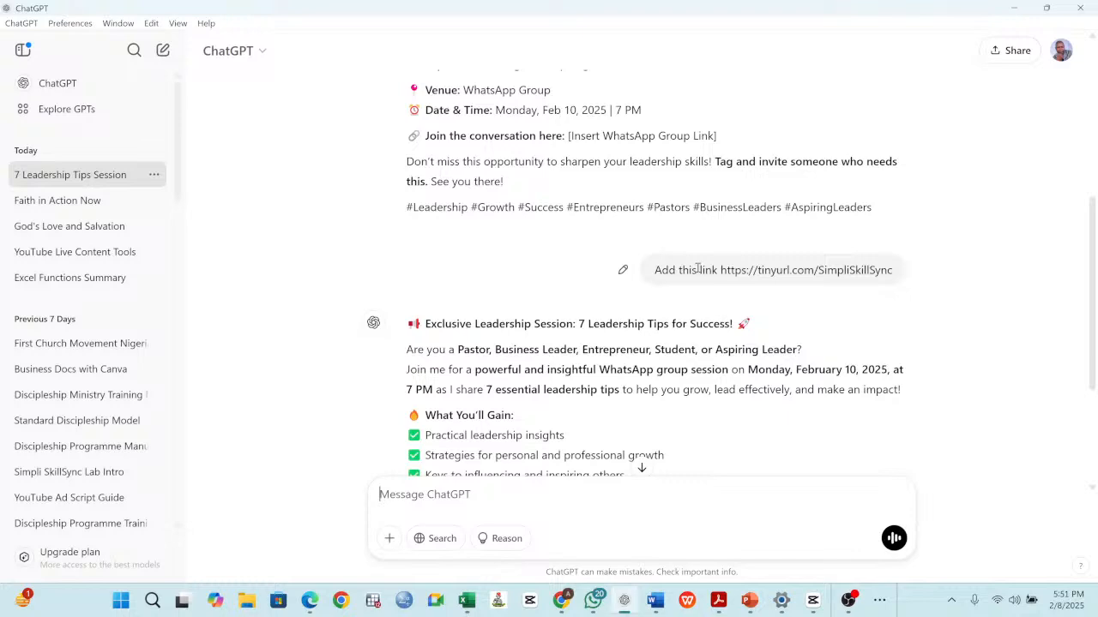
pyautogui.scroll(8, 622, 269)
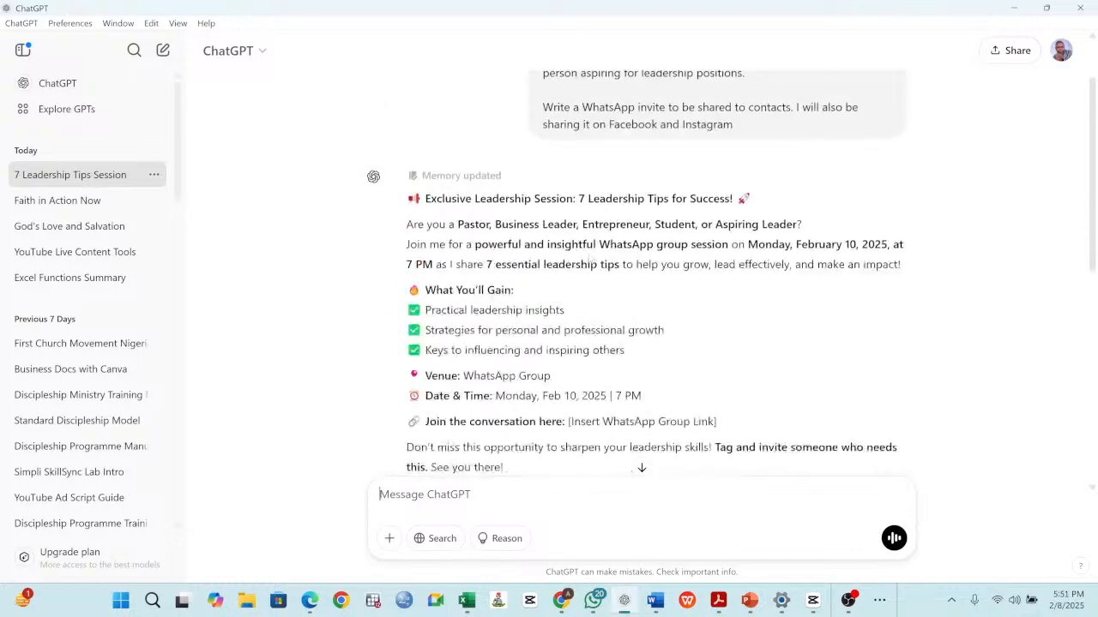
pyautogui.scroll(1, 589, 238)
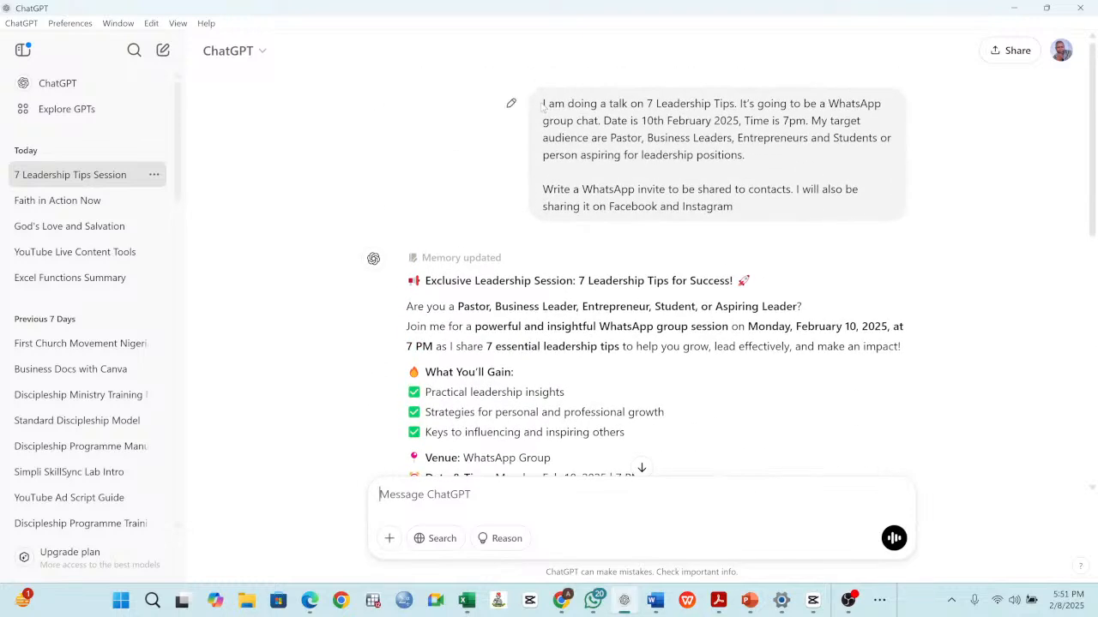
pyautogui.moveTo(544, 101); pyautogui.dragTo(802, 202)
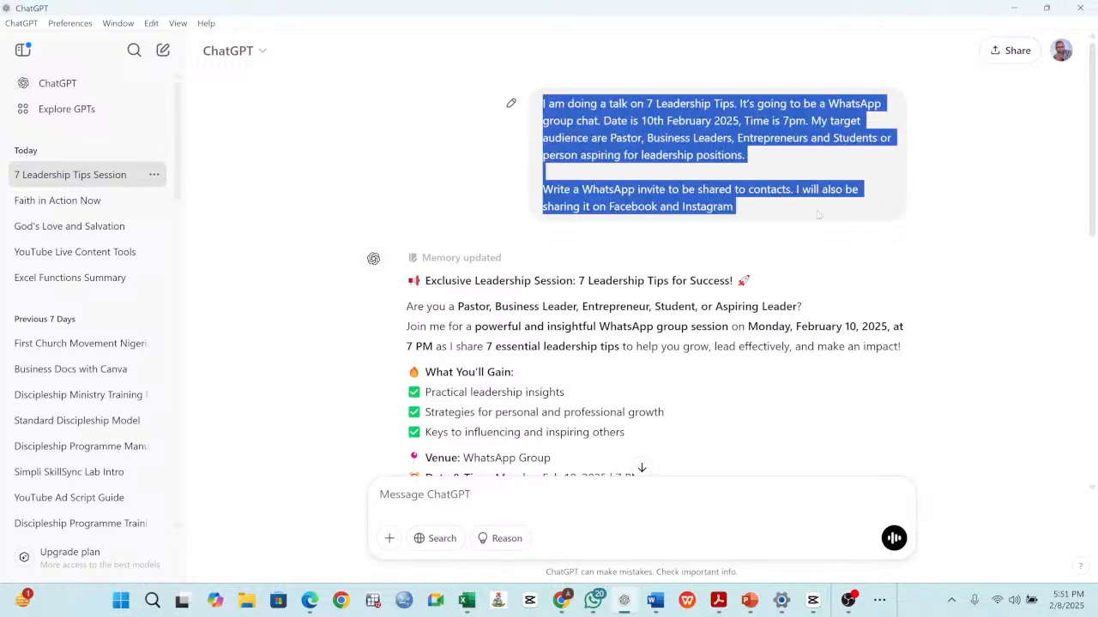
pyautogui.rightClick(756, 135)
pyautogui.click(798, 151)
pyautogui.click(500, 496)
pyautogui.rightClick(500, 496)
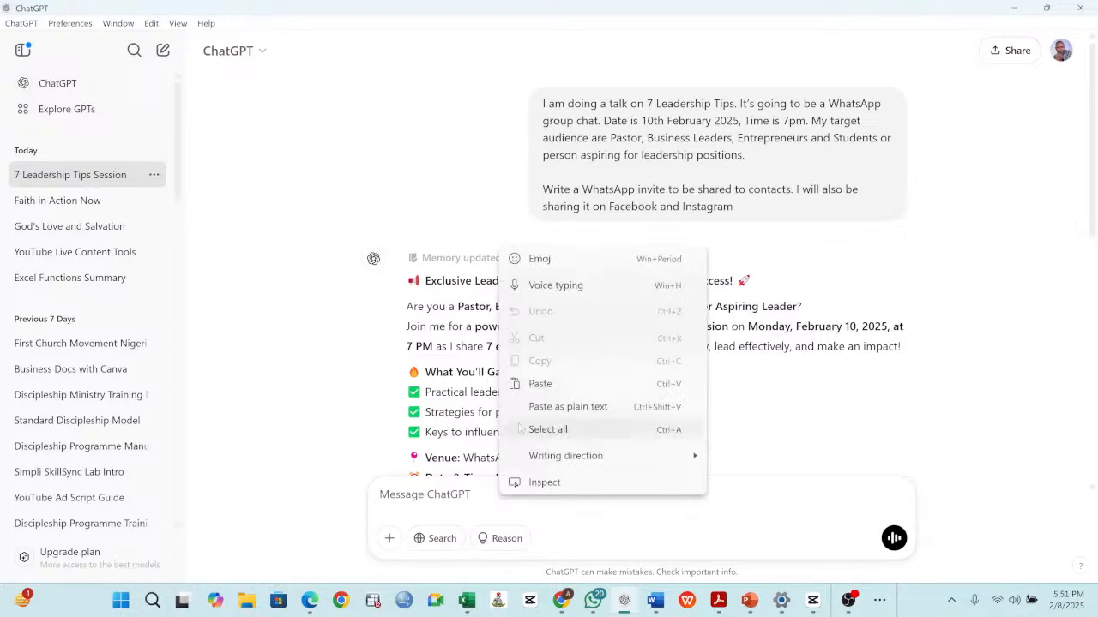
pyautogui.click(540, 384)
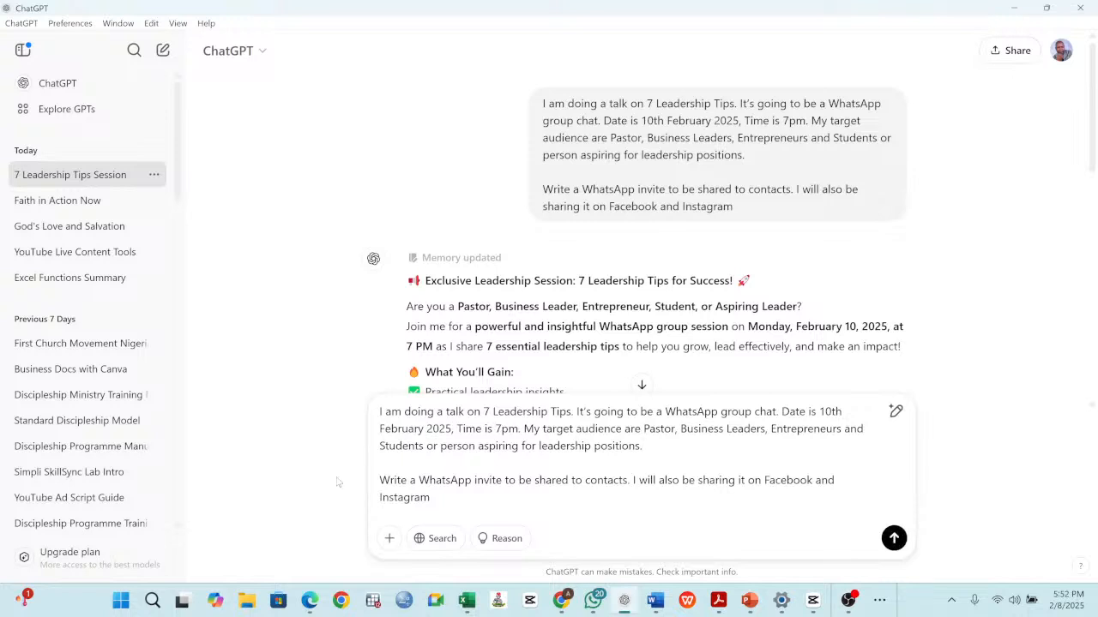
# Clear the whole pasted prompt from the message box.
pyautogui.moveTo(468, 499); pyautogui.dragTo(385, 483)
pyautogui.hotkey('ctrl', 'a')
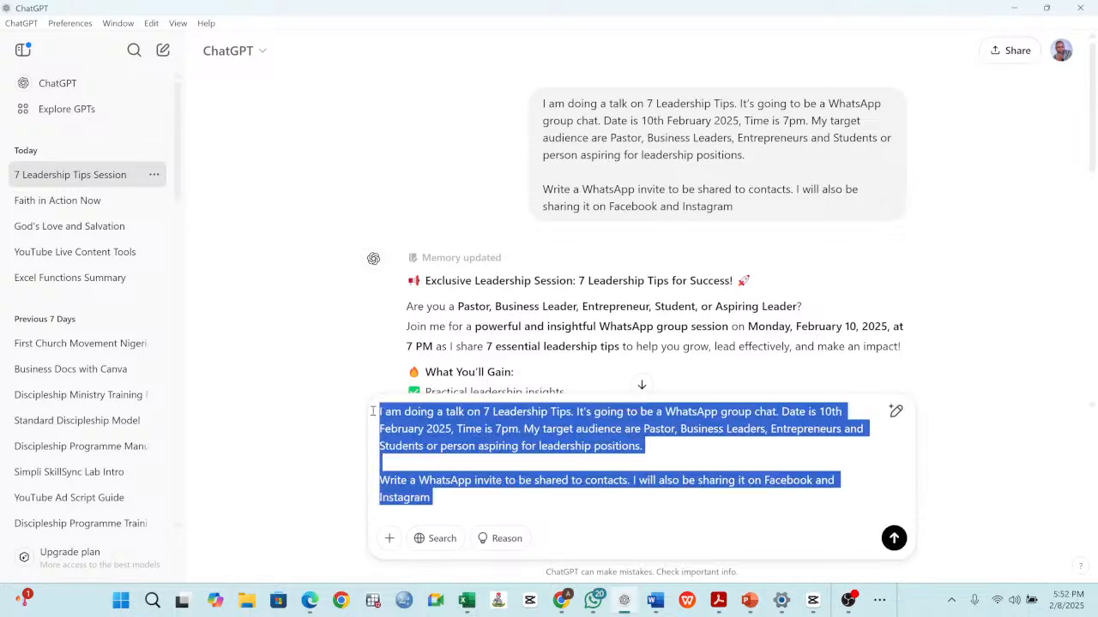
pyautogui.press('BackSpace')
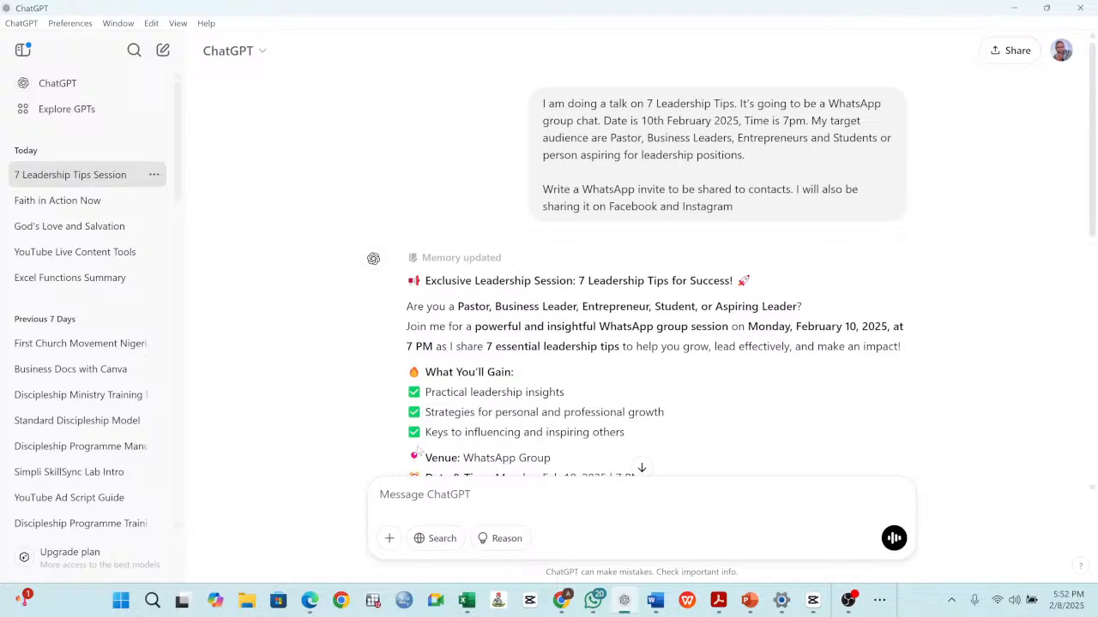
# Review the leadership conversation's replies and start a new ChatGPT chat.
pyautogui.scroll(-3, 508, 101)
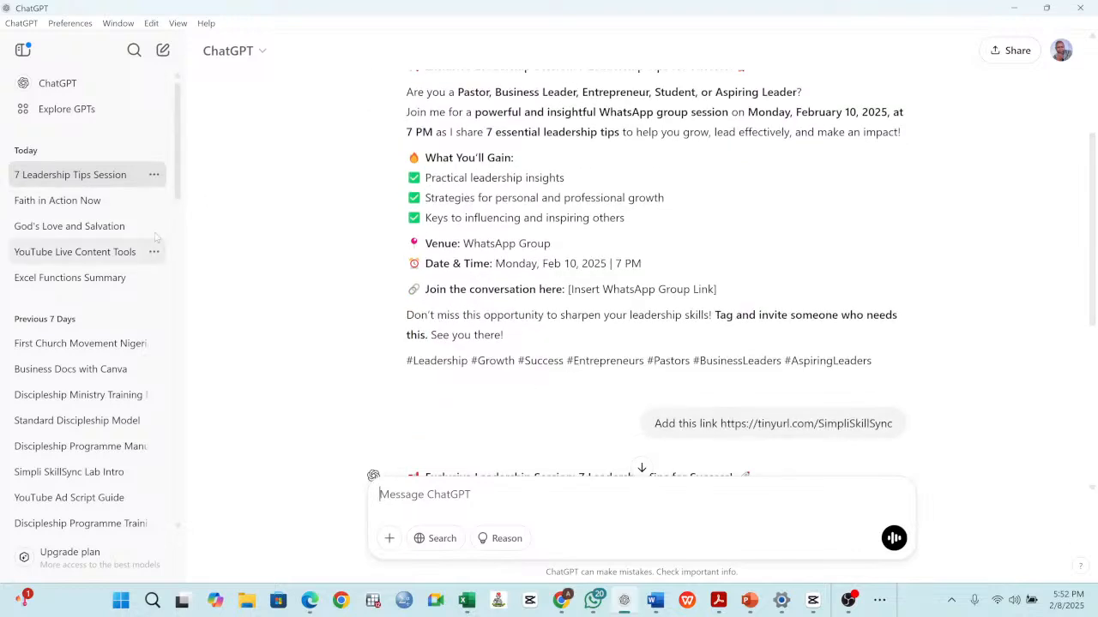
pyautogui.scroll(-5, 554, 302)
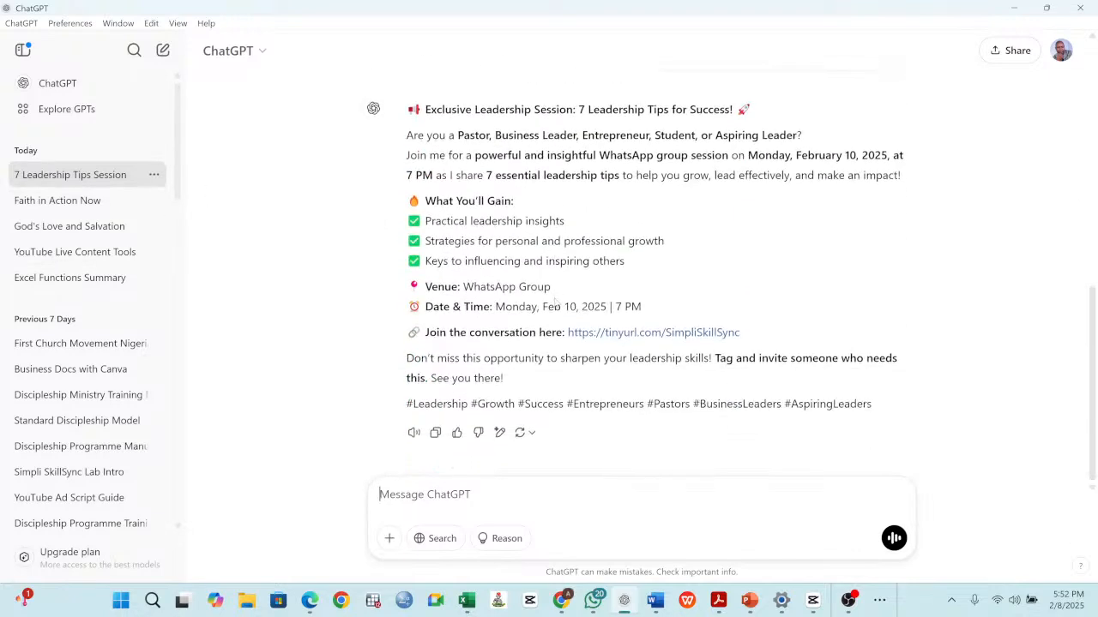
pyautogui.scroll(3, 554, 302)
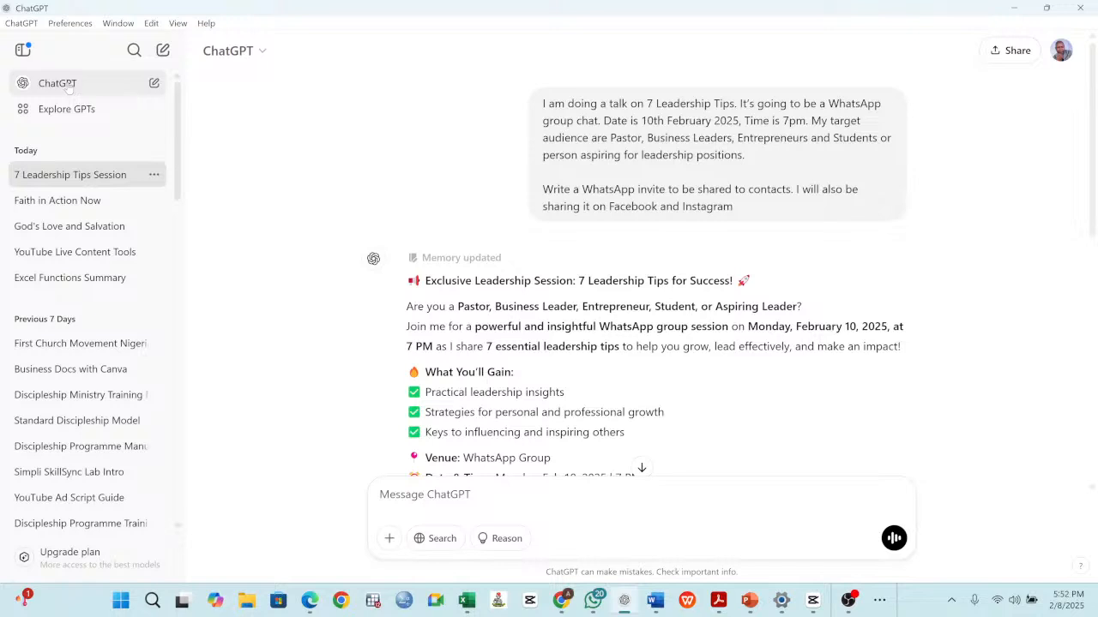
pyautogui.click(72, 84)
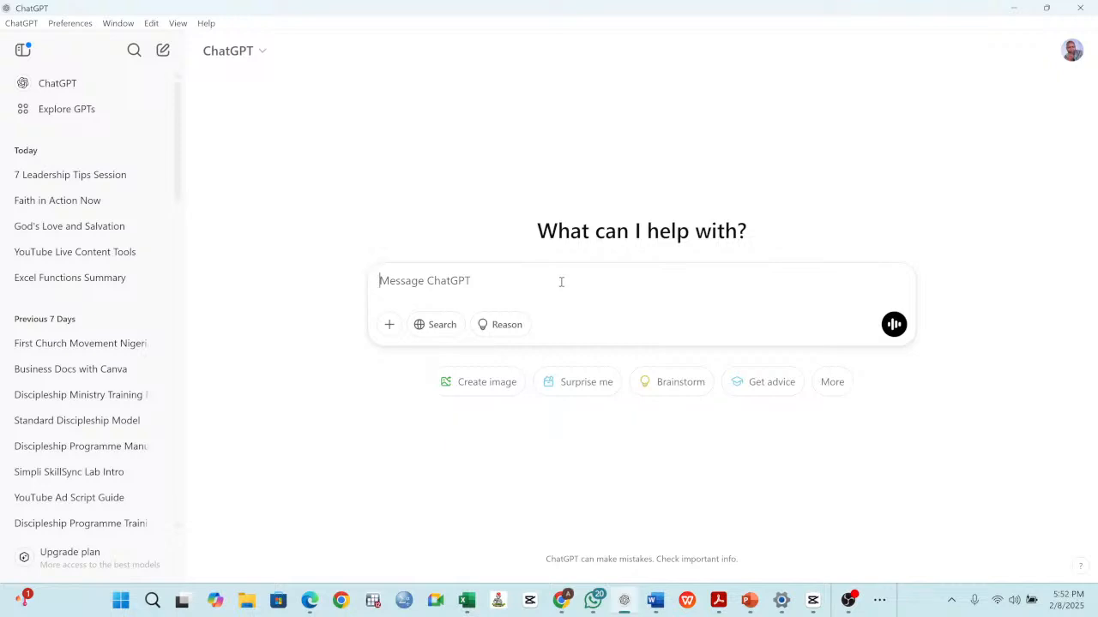
# Write "Tell me something about Roman 8:13" in the new chat's message box.
pyautogui.write('Tell su')
pyautogui.press('BackSpace')
pyautogui.press('BackSpace')
pyautogui.press('BackSpace')
pyautogui.write('me somet')
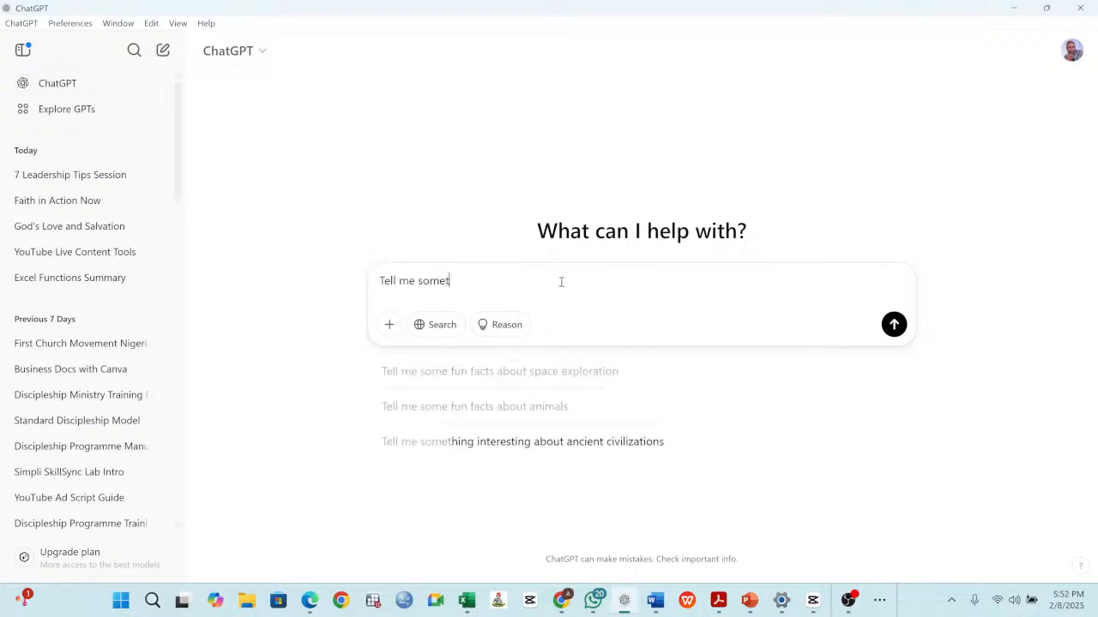
pyautogui.write('hing about Romai')
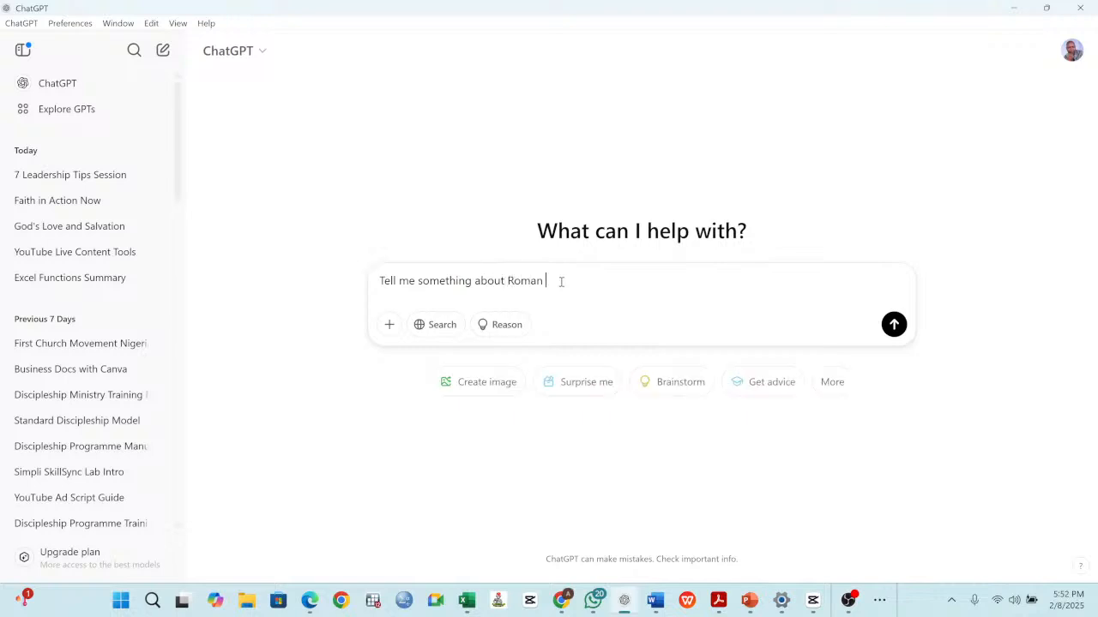
pyautogui.write('8')
pyautogui.write(':18')
# Extend the Bible verse prompt with the sentence "Explain it in brief.".
pyautogui.write('. Exp')
pyautogui.write('lain it in ')
pyautogui.write('brief')
pyautogui.write('.')
pyautogui.hotkey('alt', 'Tab')
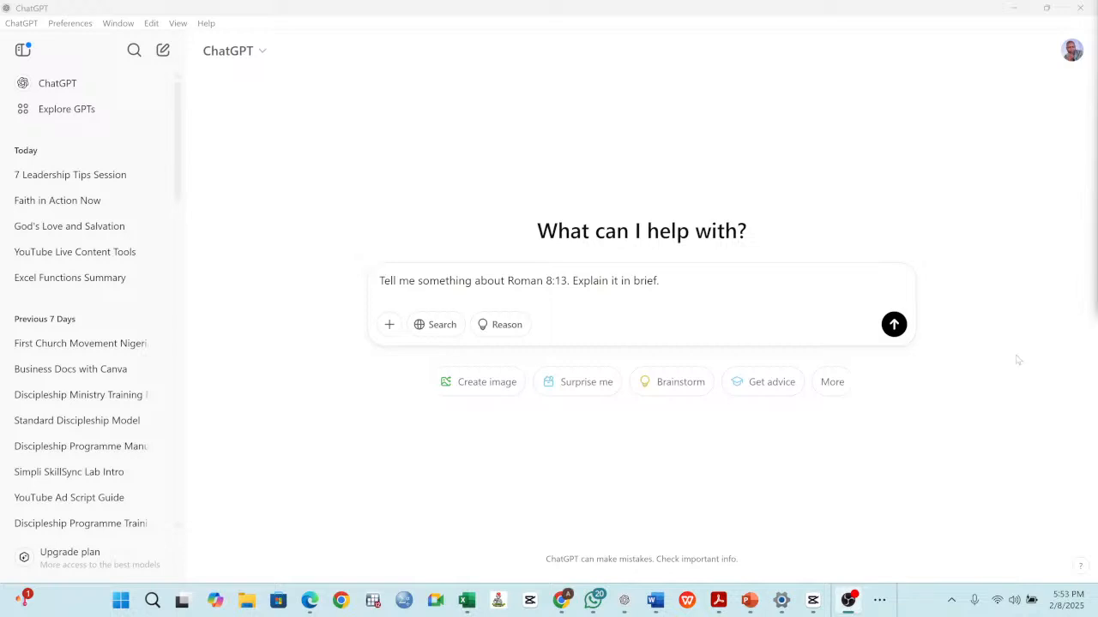
# Extend the Roman 8:13 prompt with "Use biblical concepts. Include relevant scripture that I easily use as reference.".
pyautogui.click(682, 283)
pyautogui.write('Use biblical concepts. ')
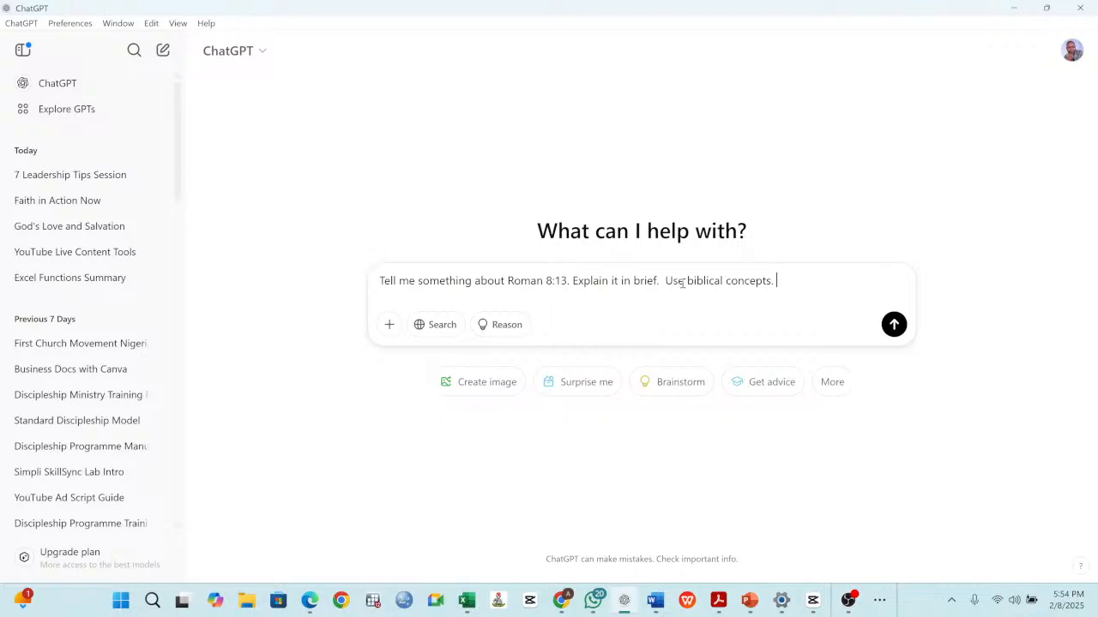
pyautogui.write('Include relevant scriptur')
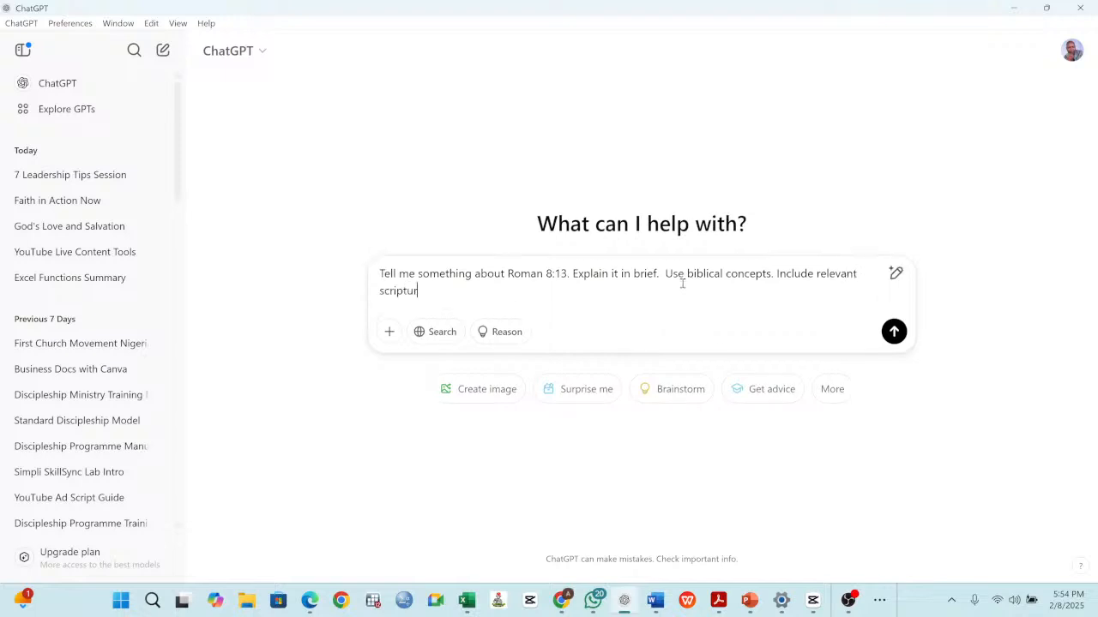
pyautogui.write('e that I easily use as reference.')
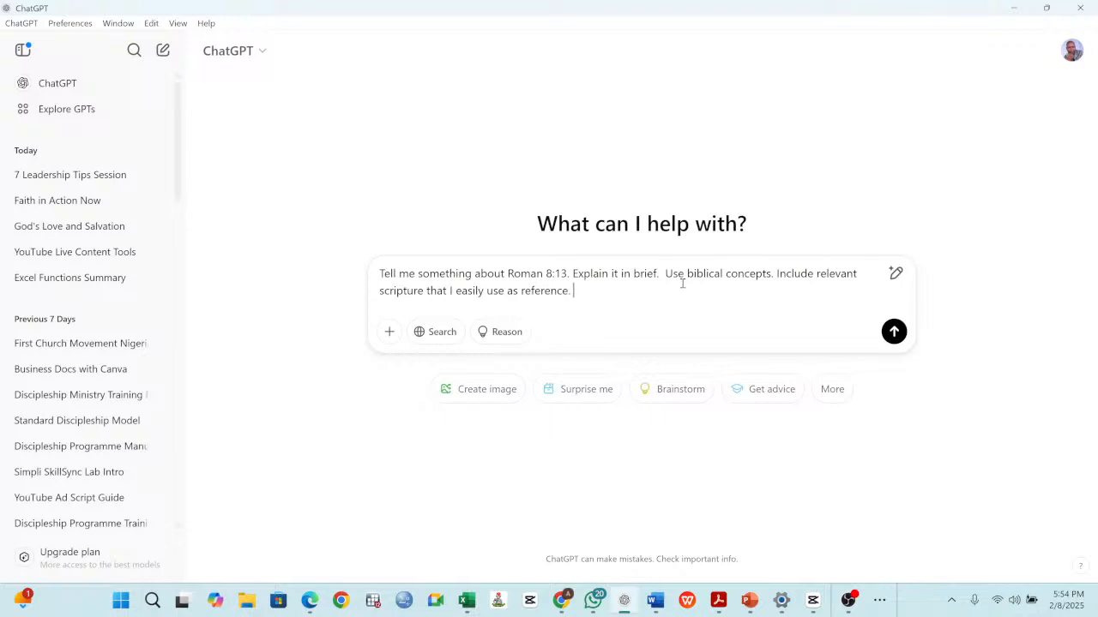
# Add the sentence "Make your explanation spiritual and Inspirational." to the end of the prompt.
pyautogui.write('  Make your explanag')
pyautogui.press('BackSpace')
pyautogui.write('tion spiritual.')
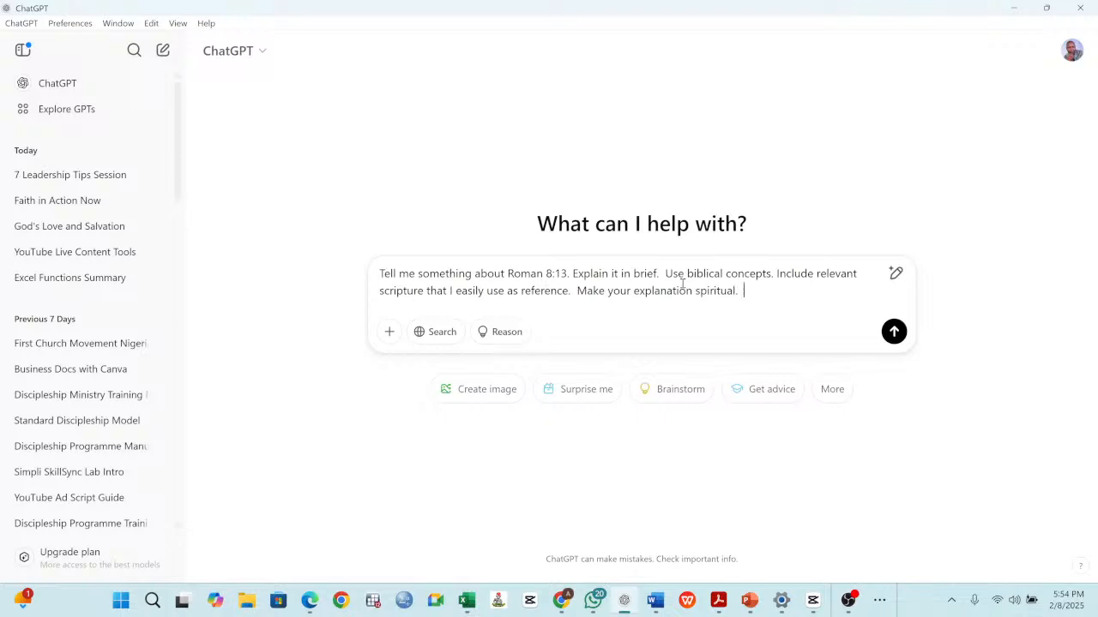
pyautogui.press('BackSpace')
pyautogui.press('BackSpace')
pyautogui.write('and In')
pyautogui.write('spirationa')
pyautogui.write('l.  ')
# Finish the prompt with "Use case studies if it applies." and send it to ChatGPT.
pyautogui.write('Y')
pyautogui.press('BackSpace')
pyautogui.write('Use cas')
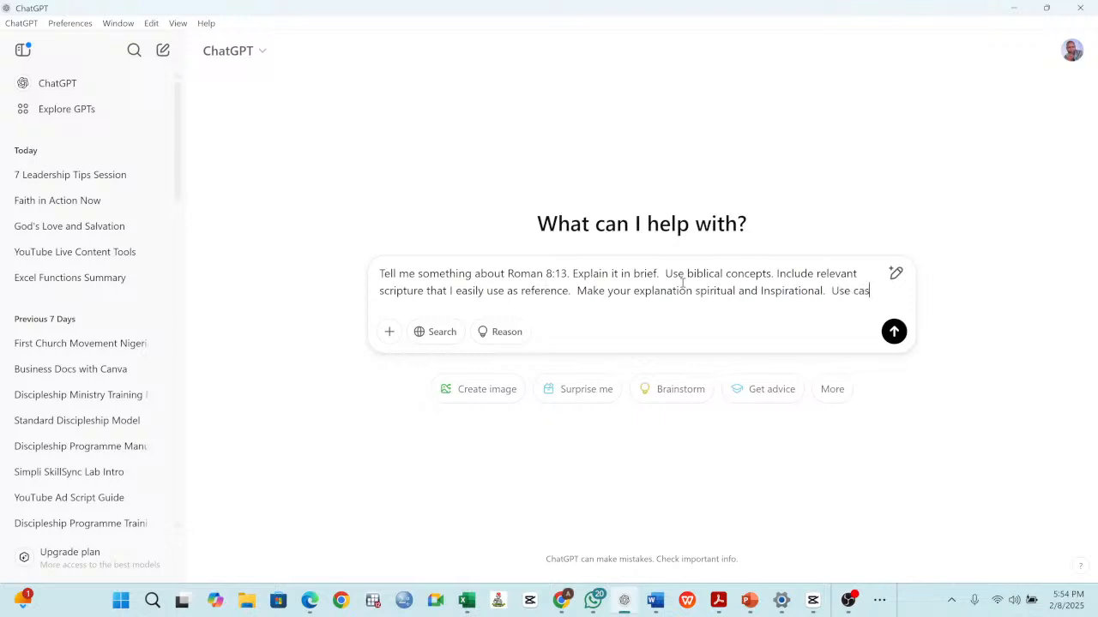
pyautogui.write('e st')
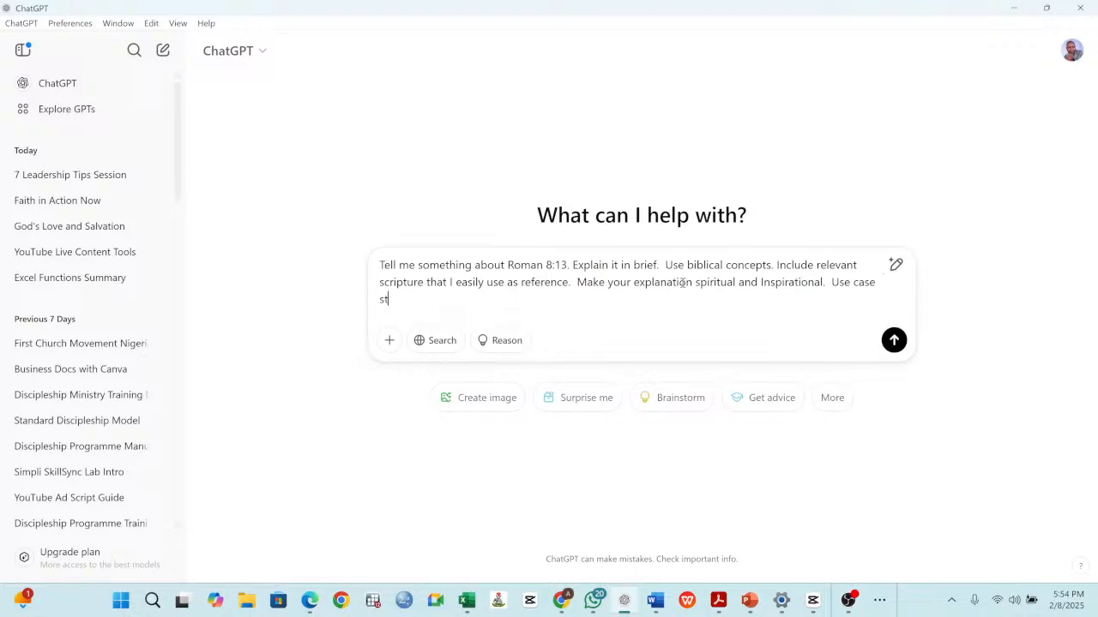
pyautogui.write('udies if it applies.')
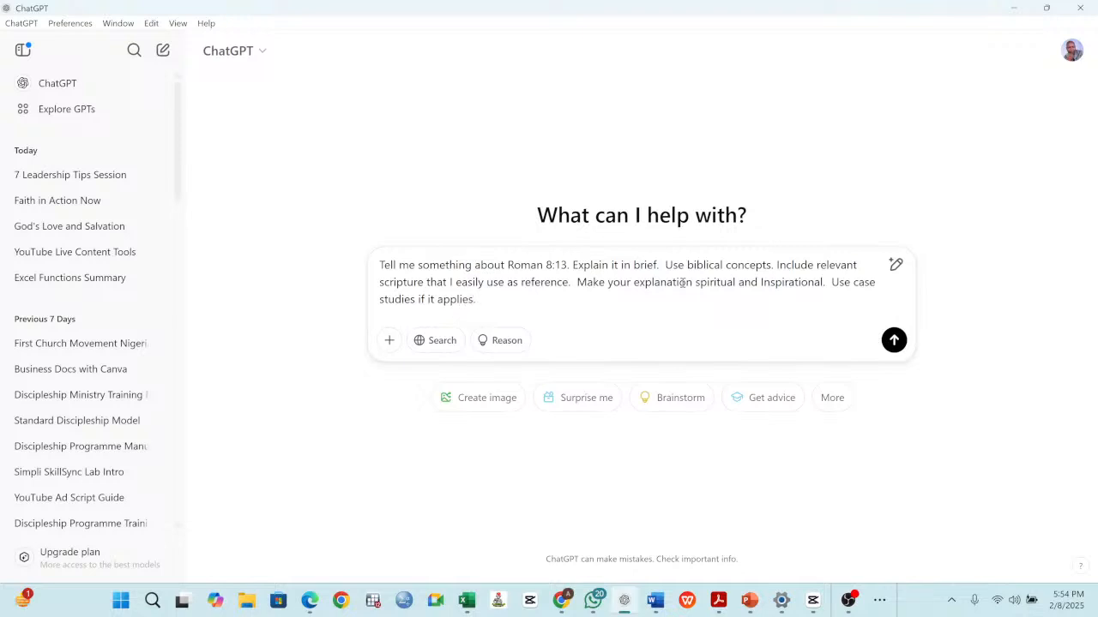
pyautogui.press('Return')
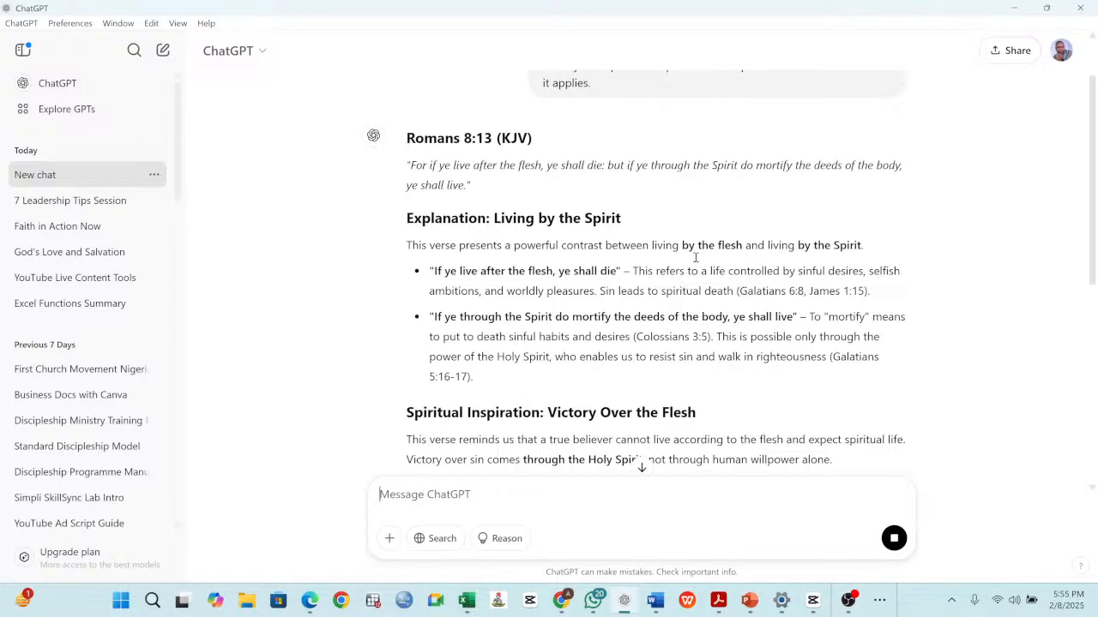
# Review the Romans 8:13 reply, including its explanation, scripture references, case study and encouragement points.
pyautogui.scroll(-1, 740, 284)
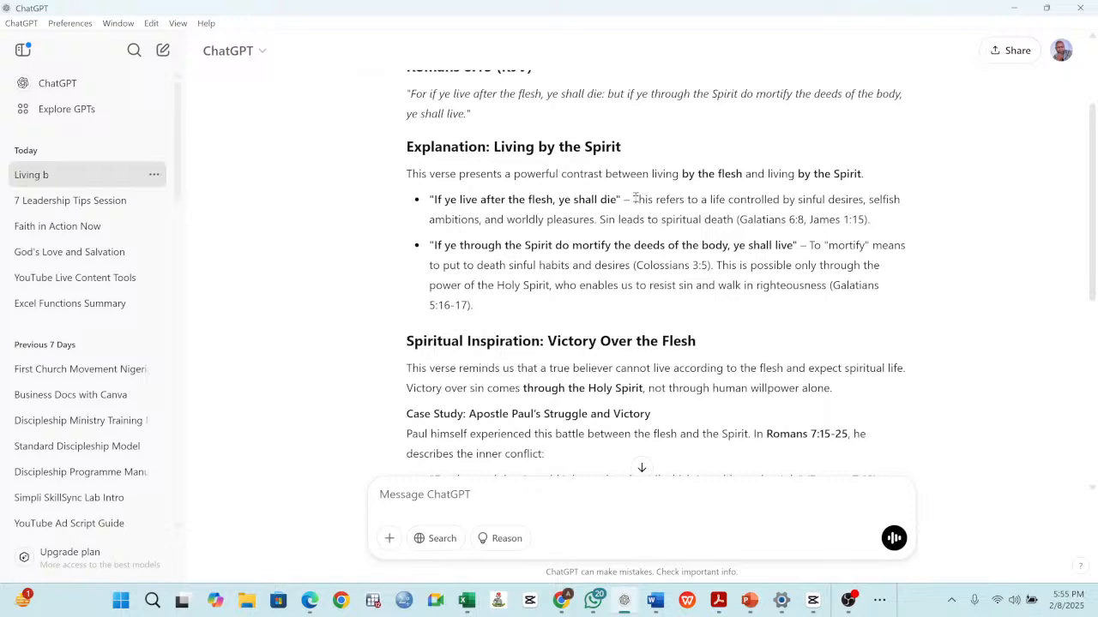
pyautogui.moveTo(633, 199); pyautogui.dragTo(880, 227)
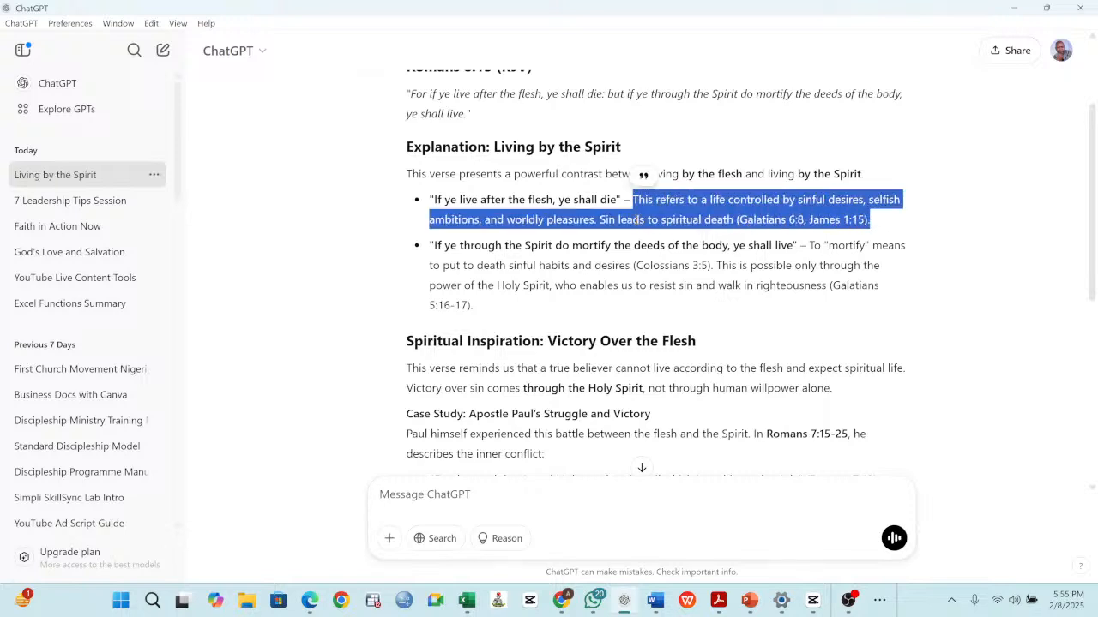
pyautogui.click(678, 218)
pyautogui.moveTo(738, 220); pyautogui.dragTo(879, 229)
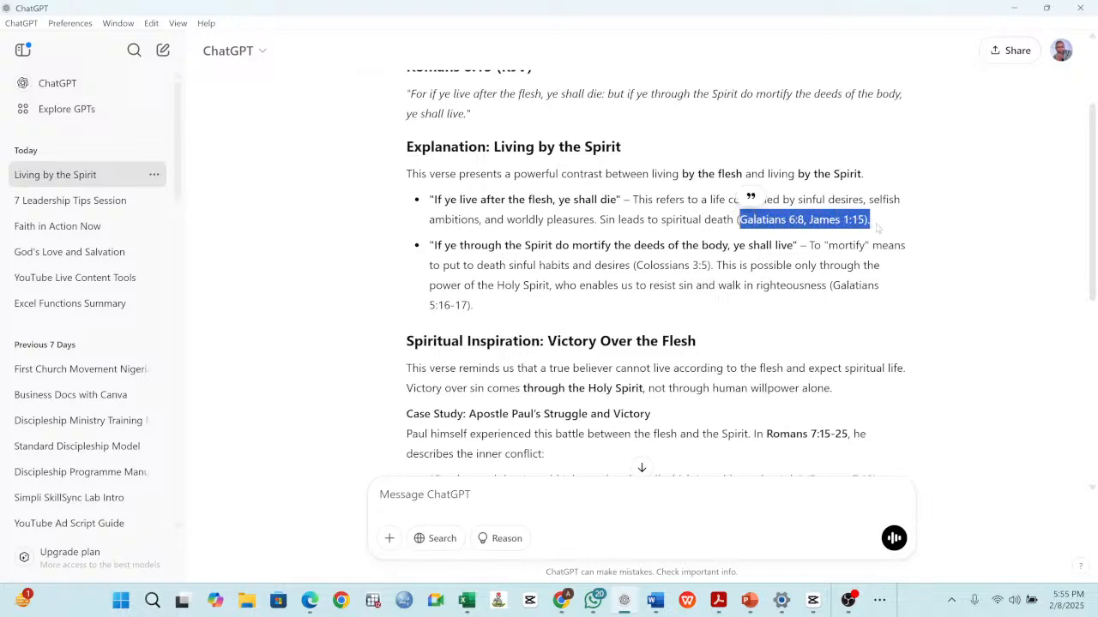
pyautogui.click(673, 258)
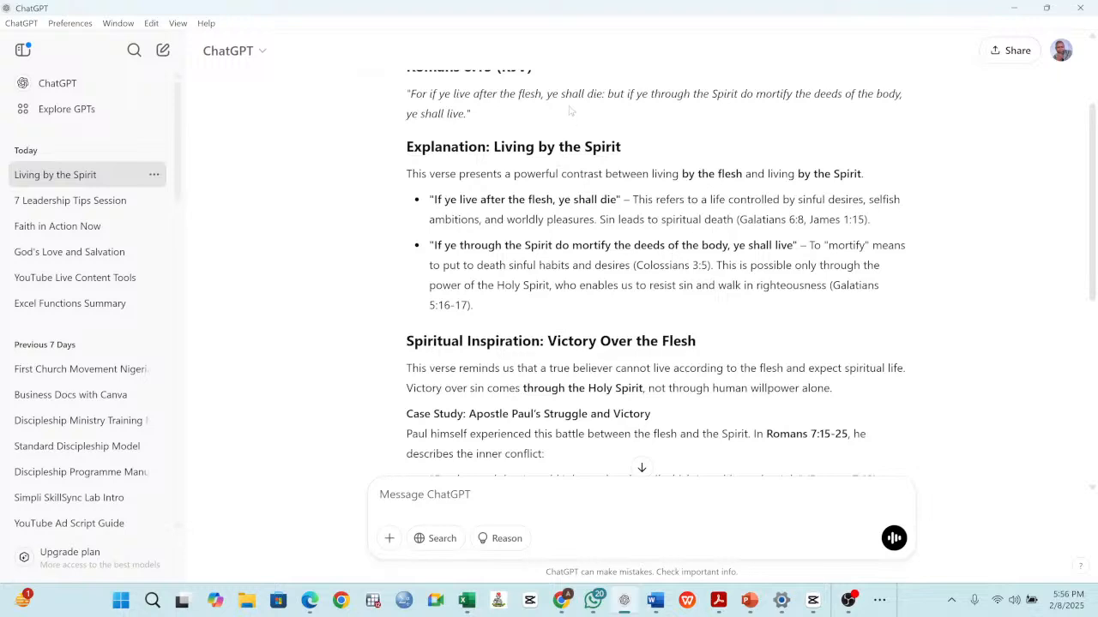
pyautogui.scroll(-4, 617, 261)
pyautogui.scroll(-1, 602, 281)
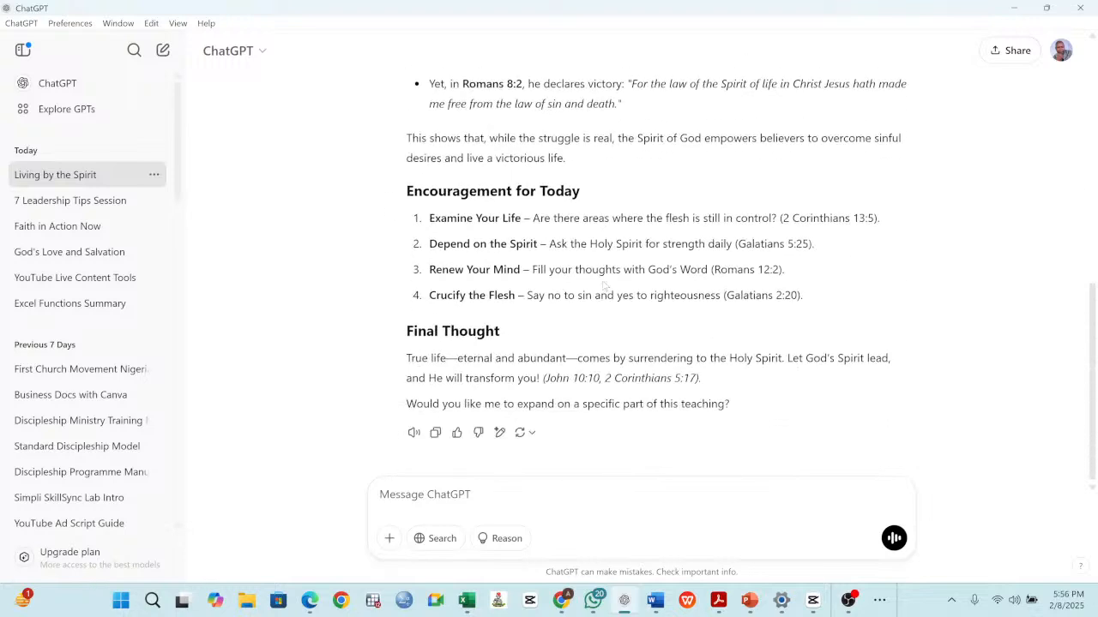
pyautogui.scroll(1, 603, 286)
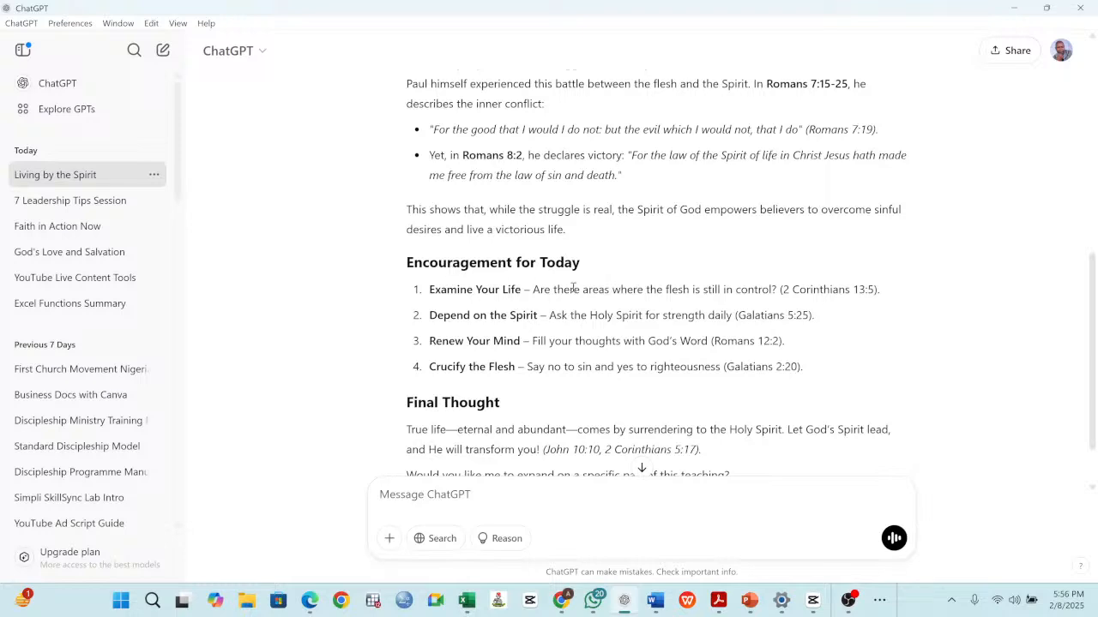
pyautogui.scroll(-1, 547, 341)
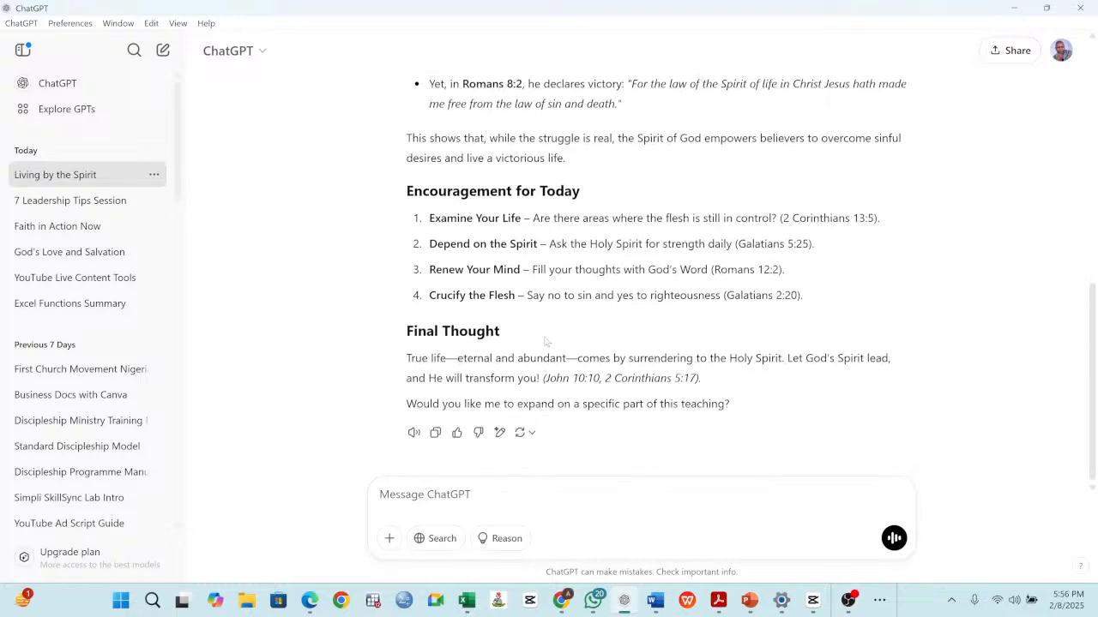
pyautogui.scroll(15, 550, 340)
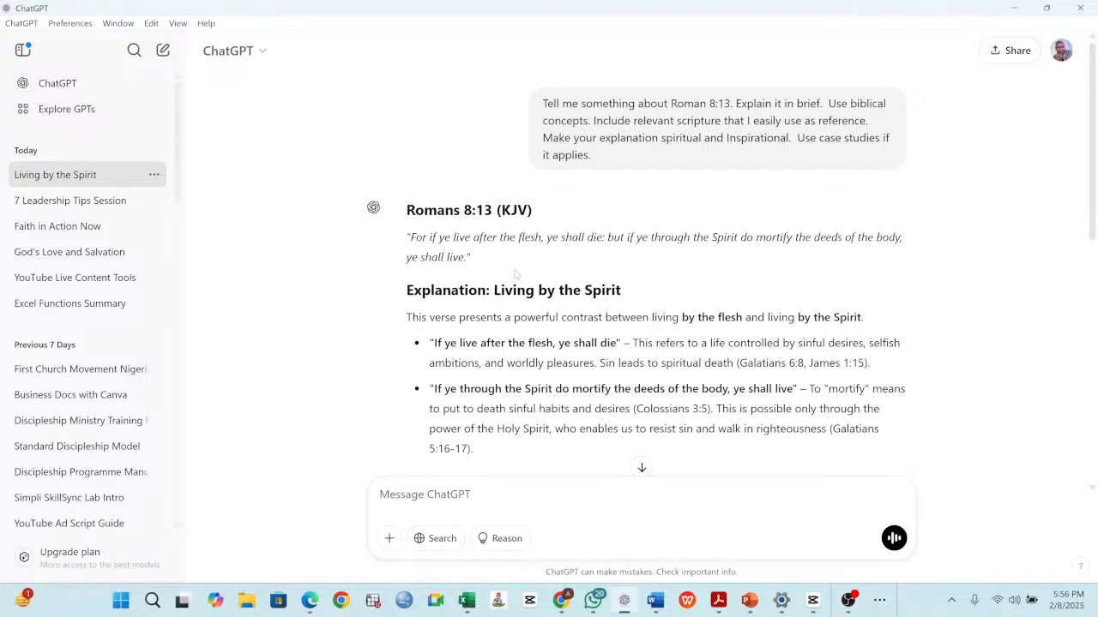
# Open the "Faith in Action Now" conversation and copy its full original prompt on the topic "Faith is Now".
pyautogui.click(93, 228)
pyautogui.scroll(15, 532, 257)
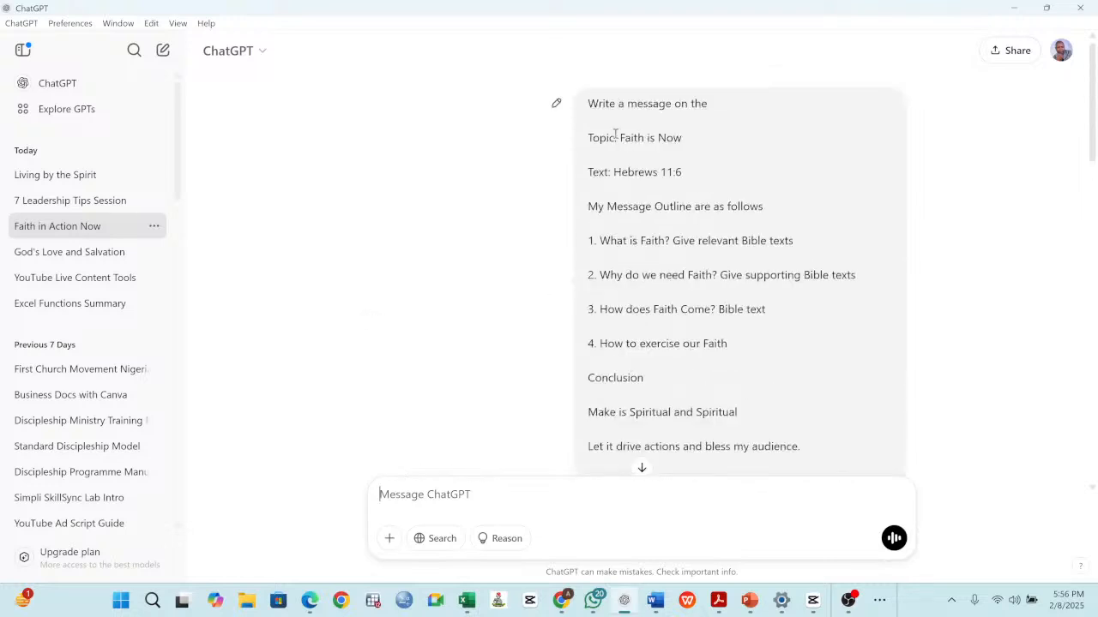
pyautogui.moveTo(588, 102); pyautogui.dragTo(892, 318)
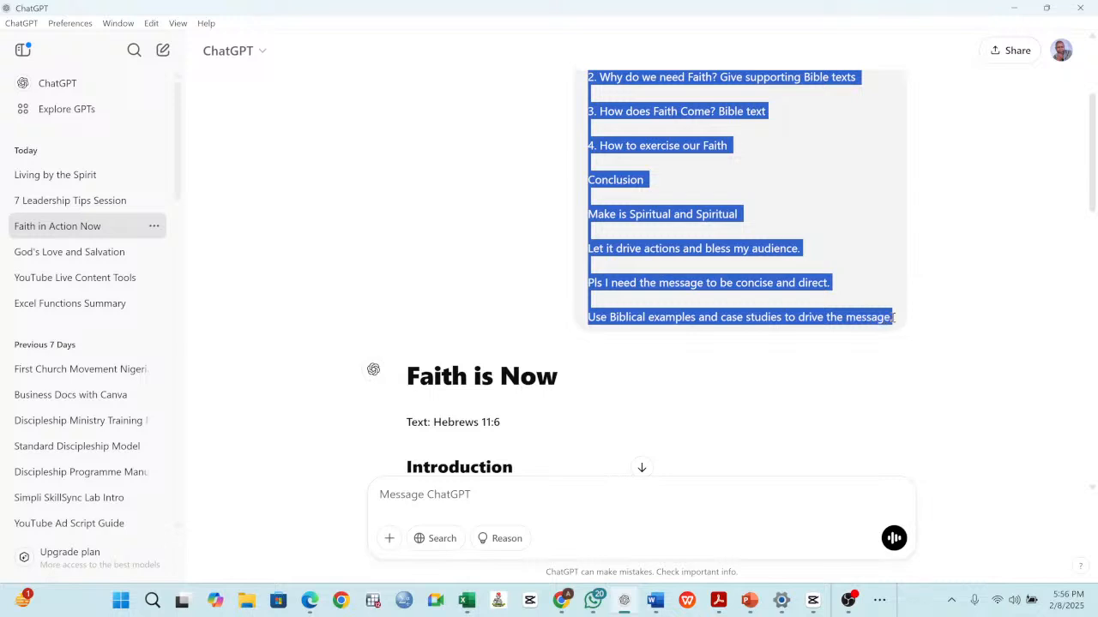
pyautogui.rightClick(717, 111)
pyautogui.click(761, 124)
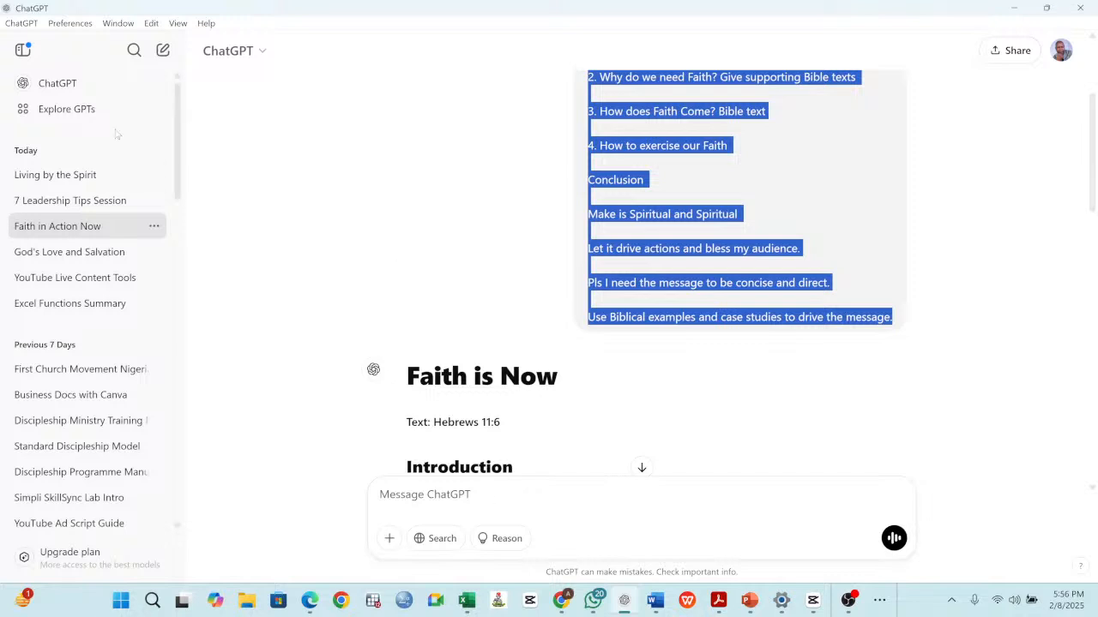
# Start a new chat and paste the copied "Faith is Now" prompt into the message box.
pyautogui.click(57, 83)
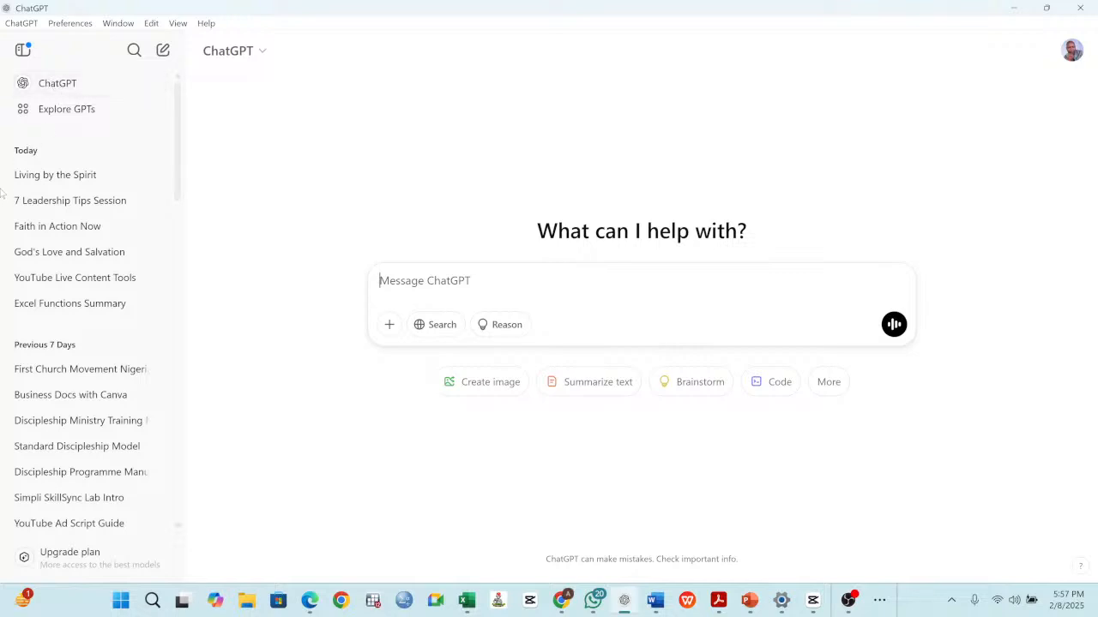
pyautogui.rightClick(463, 281)
pyautogui.click(504, 418)
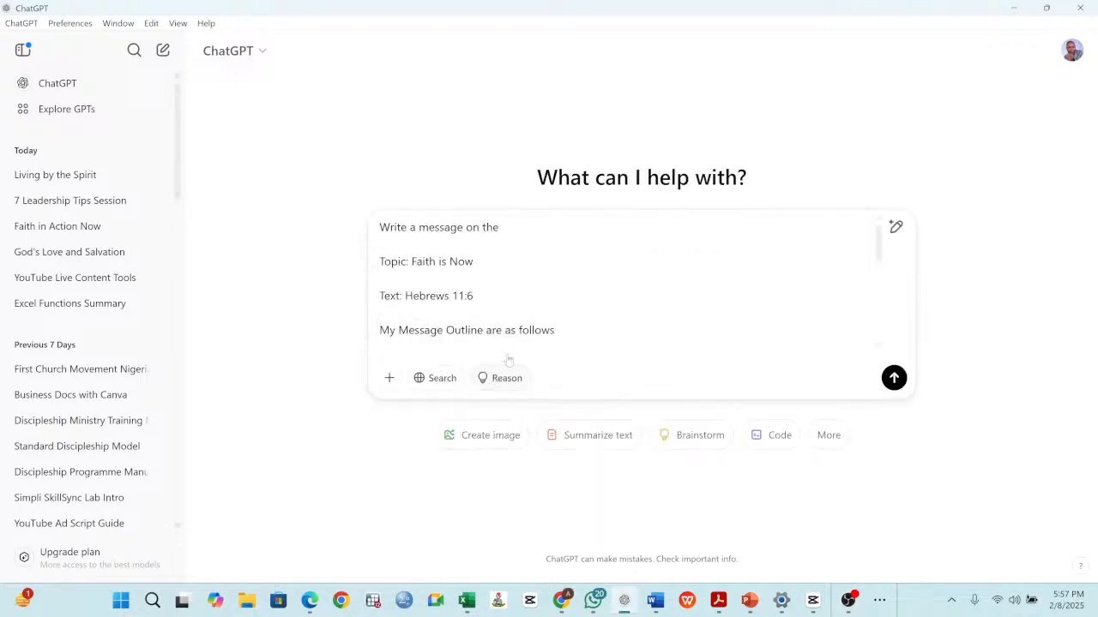
# Review the pasted prompt's topic, Bible text, numbered message outline and closing instructions.
pyautogui.scroll(-10, 541, 293)
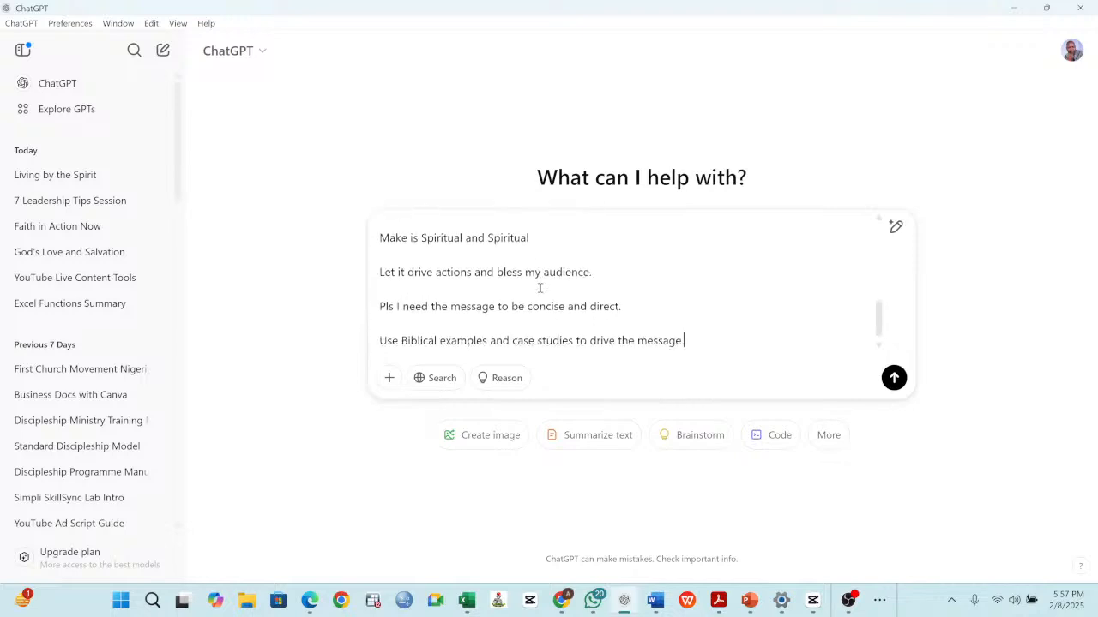
pyautogui.scroll(10, 549, 279)
pyautogui.scroll(1, 555, 273)
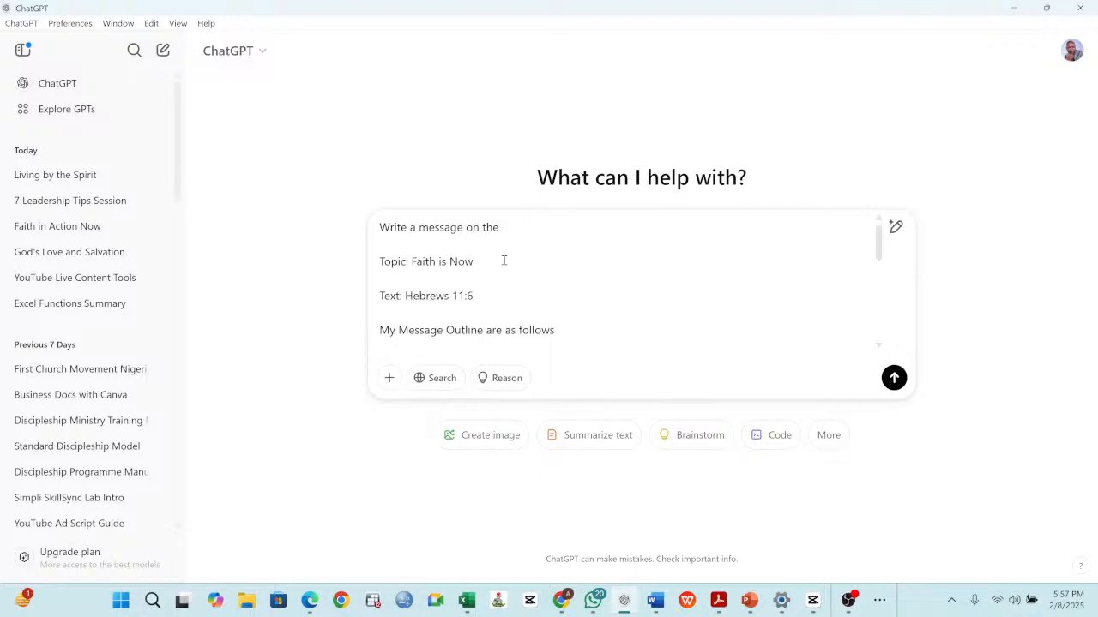
pyautogui.click(502, 229)
pyautogui.moveTo(383, 295); pyautogui.dragTo(486, 296)
pyautogui.click(484, 296)
pyautogui.scroll(-2, 480, 296)
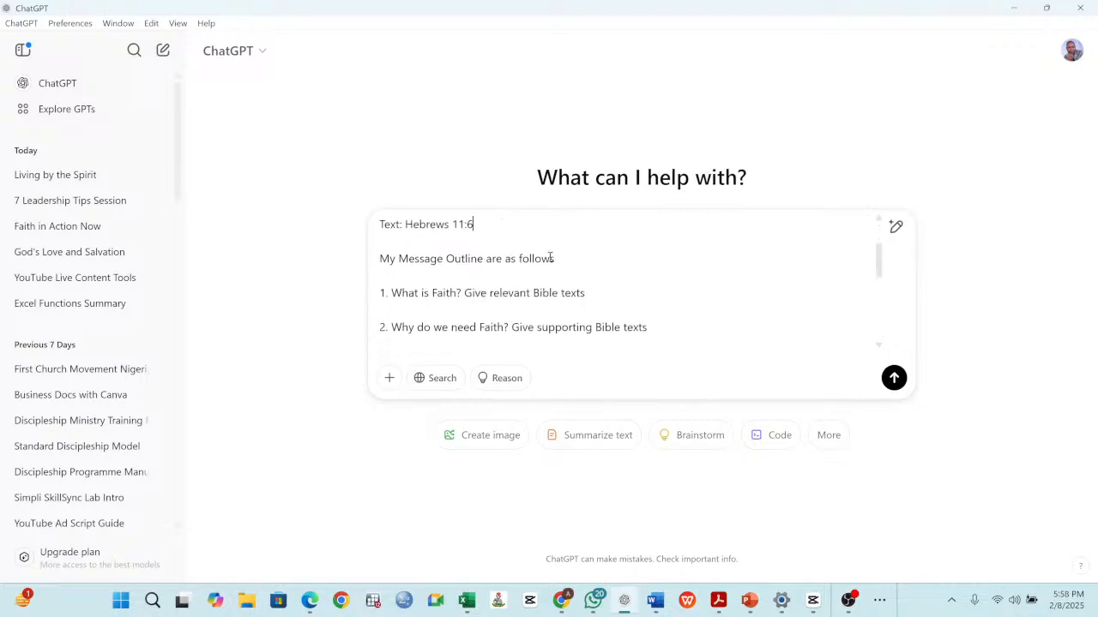
pyautogui.click(563, 258)
pyautogui.moveTo(381, 294); pyautogui.dragTo(584, 295)
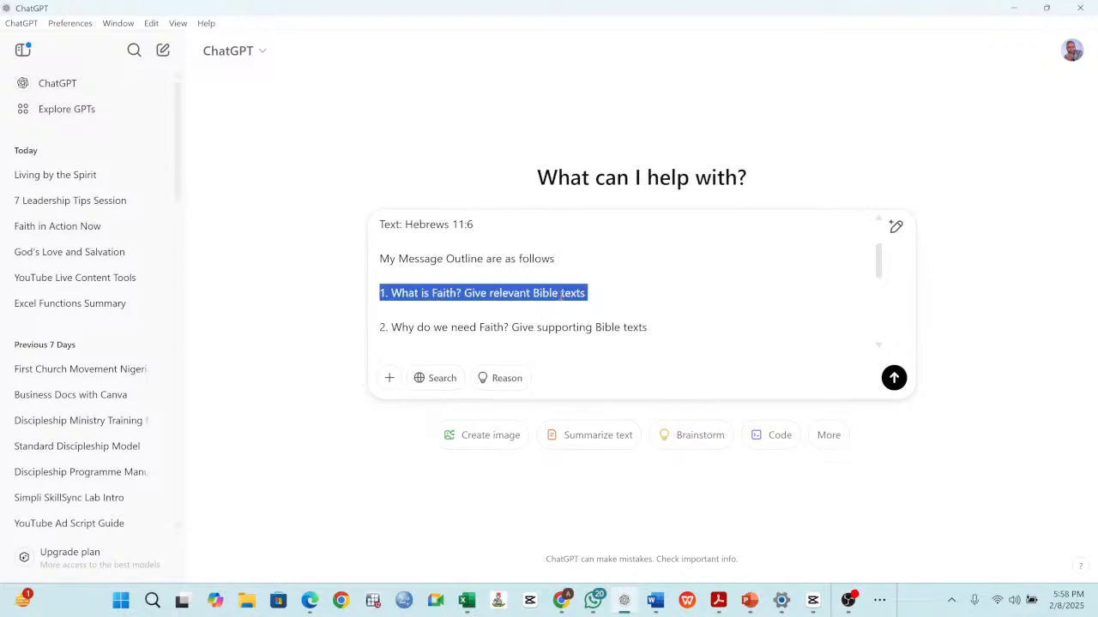
pyautogui.scroll(-2, 559, 296)
pyautogui.scroll(4, 562, 278)
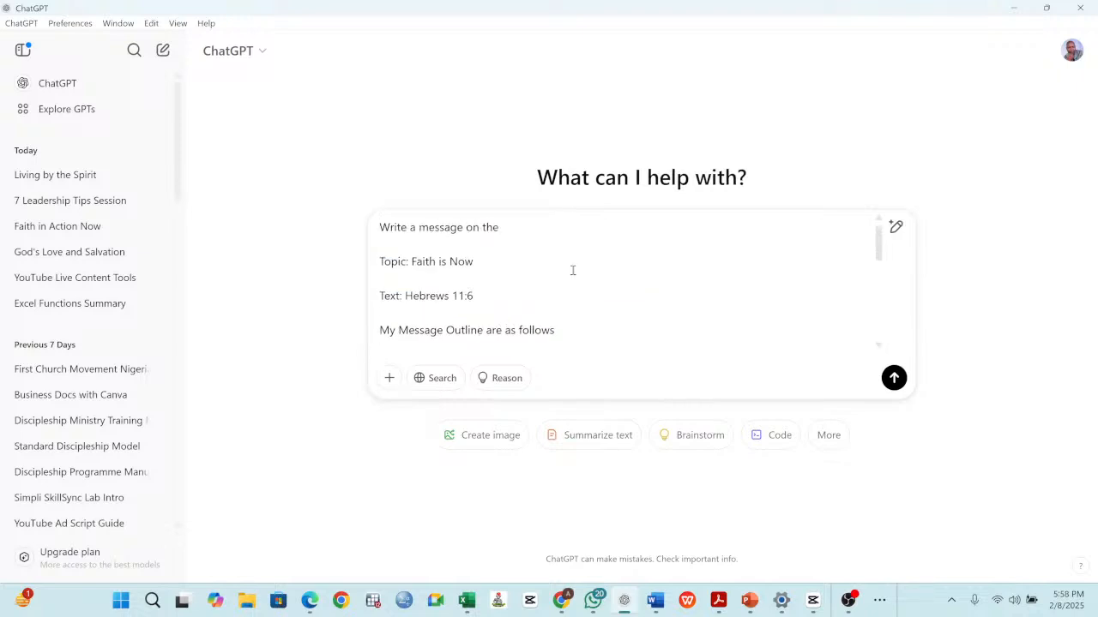
pyautogui.scroll(-2, 545, 290)
pyautogui.click(527, 293)
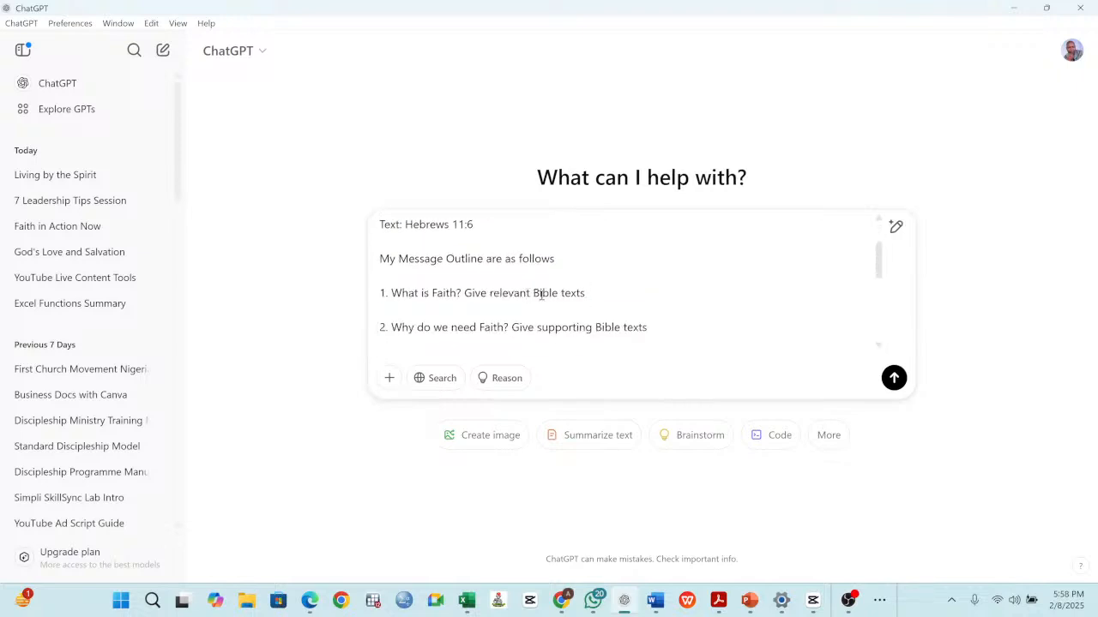
pyautogui.scroll(-2, 540, 295)
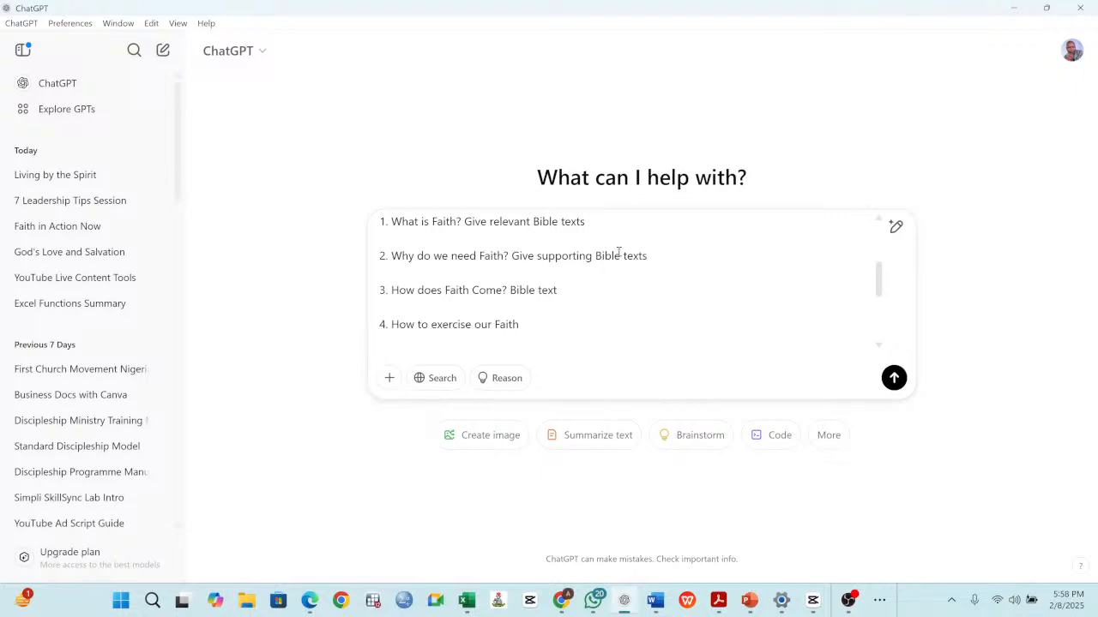
pyautogui.click(564, 291)
pyautogui.scroll(-2, 473, 313)
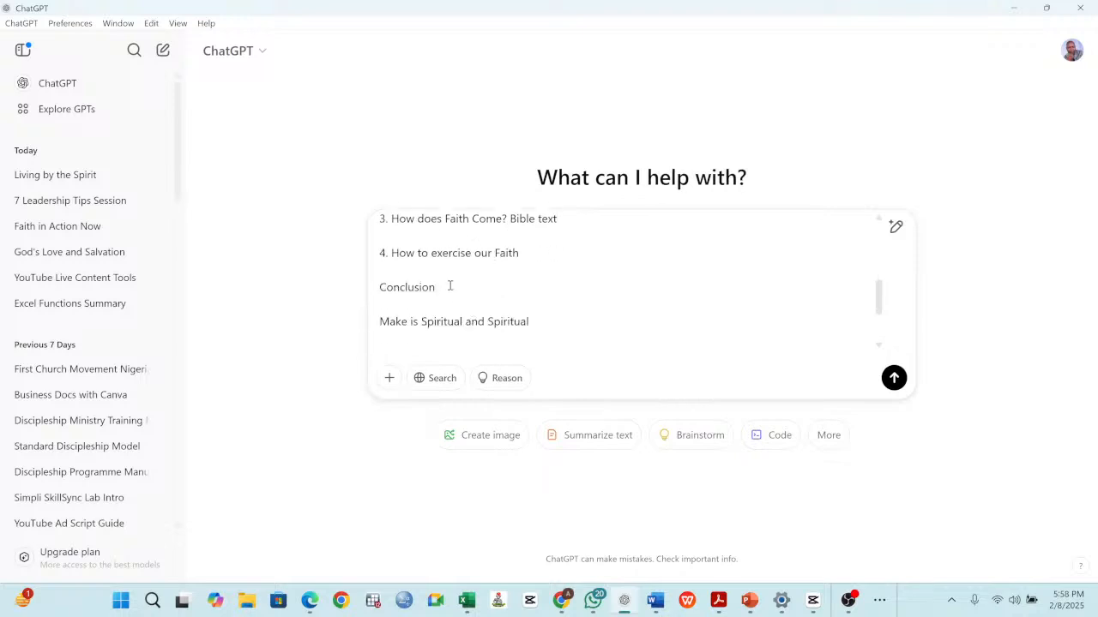
pyautogui.scroll(-1, 495, 304)
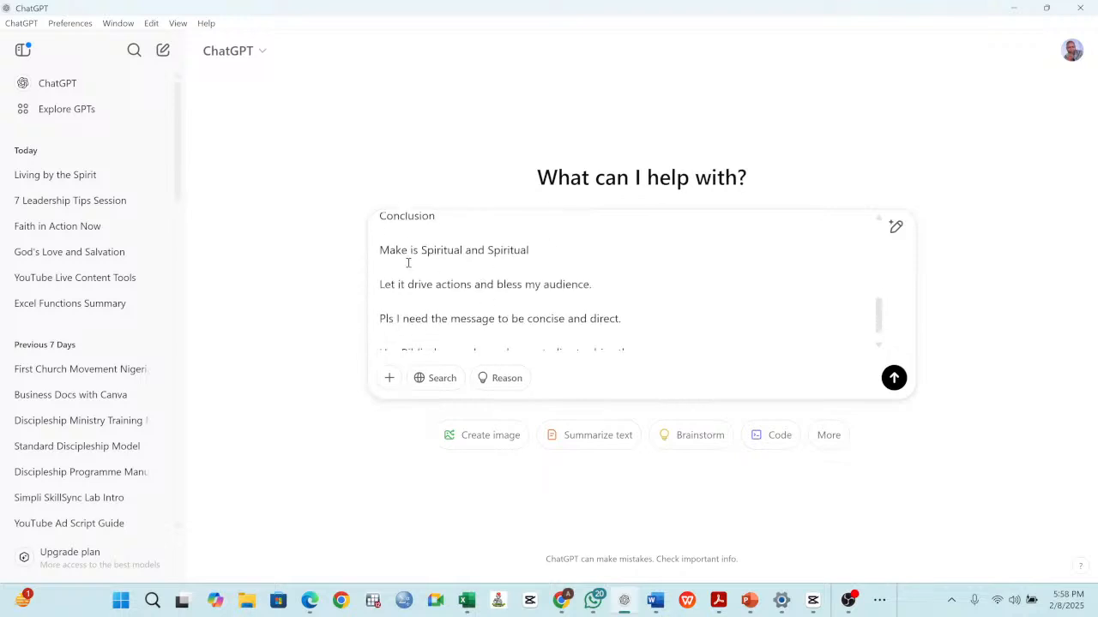
# Correct "Make is" to "Make it" in the line following Conclusion.
pyautogui.click(417, 249)
pyautogui.press('BackSpace')
pyautogui.write('t')
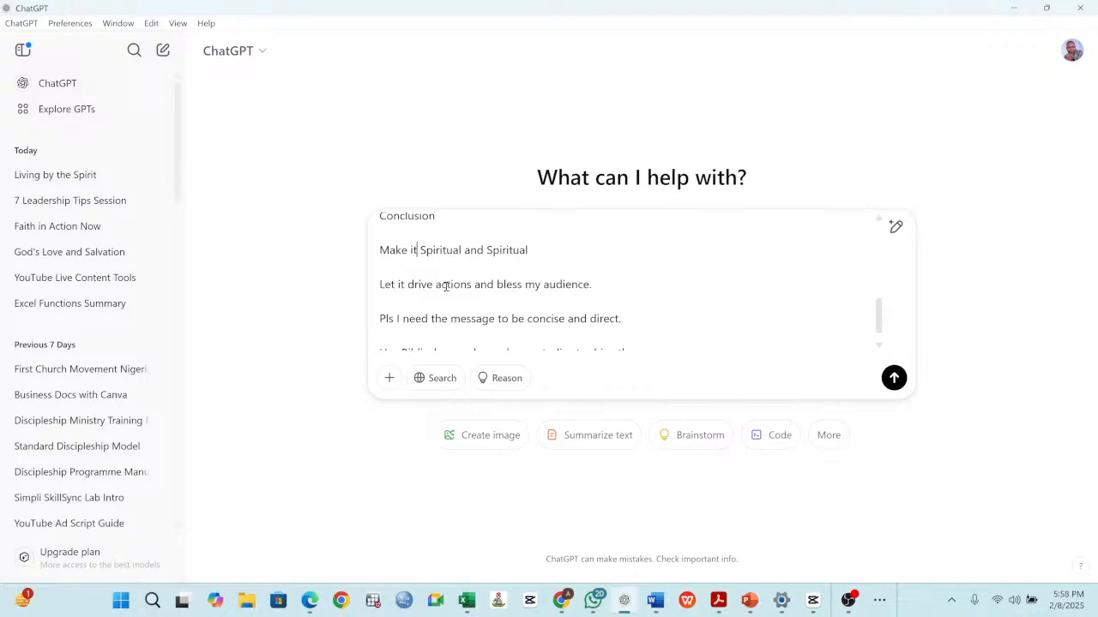
# Replace the second "Spiritual" in the "Make it Spiritual and Spiritual" line with "Inspiration".
pyautogui.press('Right')
pyautogui.press('Right')
pyautogui.press('Right')
pyautogui.press('Right')
pyautogui.press('Right')
pyautogui.press('Right')
pyautogui.press('Right')
pyautogui.press('Right')
pyautogui.press('Right')
pyautogui.press('Right')
pyautogui.press('Right')
pyautogui.press('Right')
pyautogui.press('Right')
pyautogui.press('Right')
pyautogui.press('Right')
pyautogui.press('BackSpace')
pyautogui.press('BackSpace')
pyautogui.press('BackSpace')
pyautogui.press('BackSpace')
pyautogui.press('BackSpace')
pyautogui.press('BackSpace')
pyautogui.press('BackSpace')
pyautogui.press('BackSpace')
pyautogui.press('BackSpace')
pyautogui.write('Inspiration')
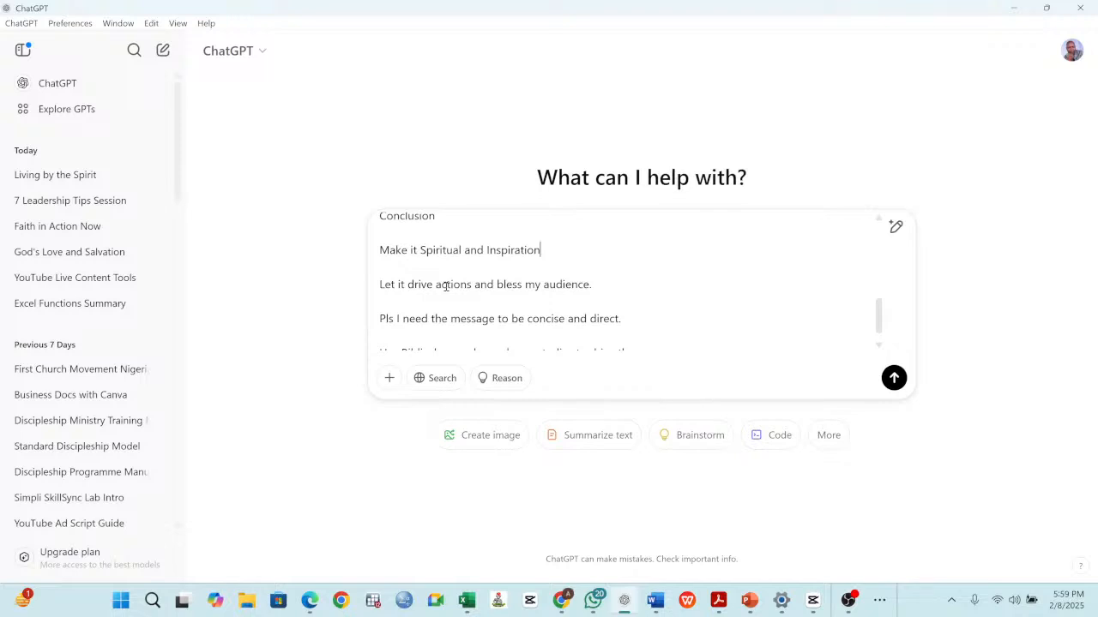
pyautogui.scroll(-1, 473, 298)
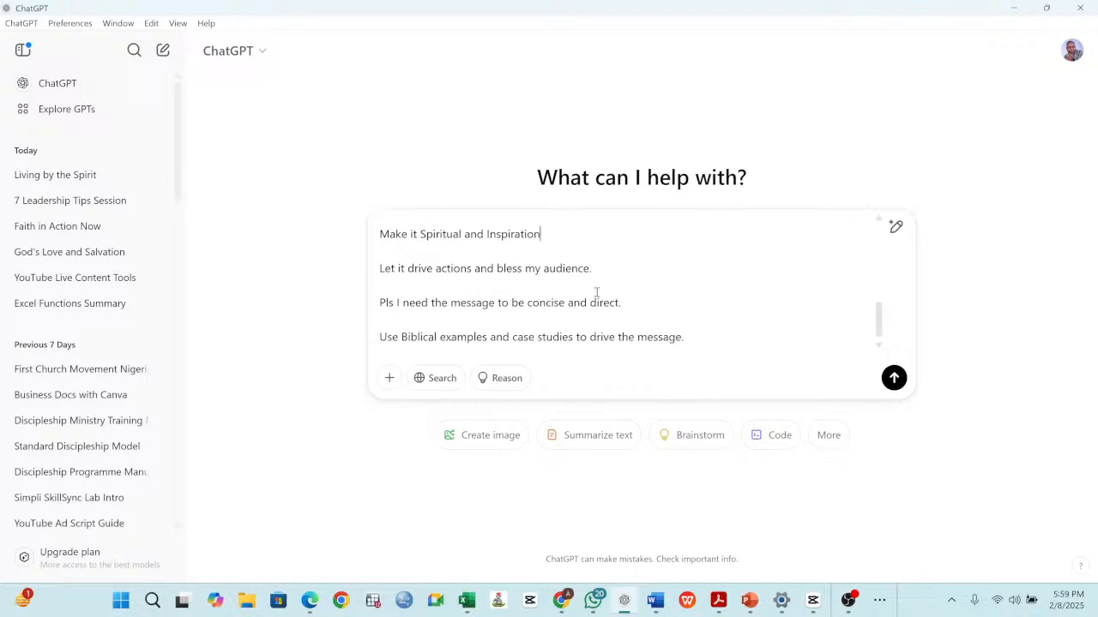
pyautogui.moveTo(649, 306); pyautogui.dragTo(565, 304)
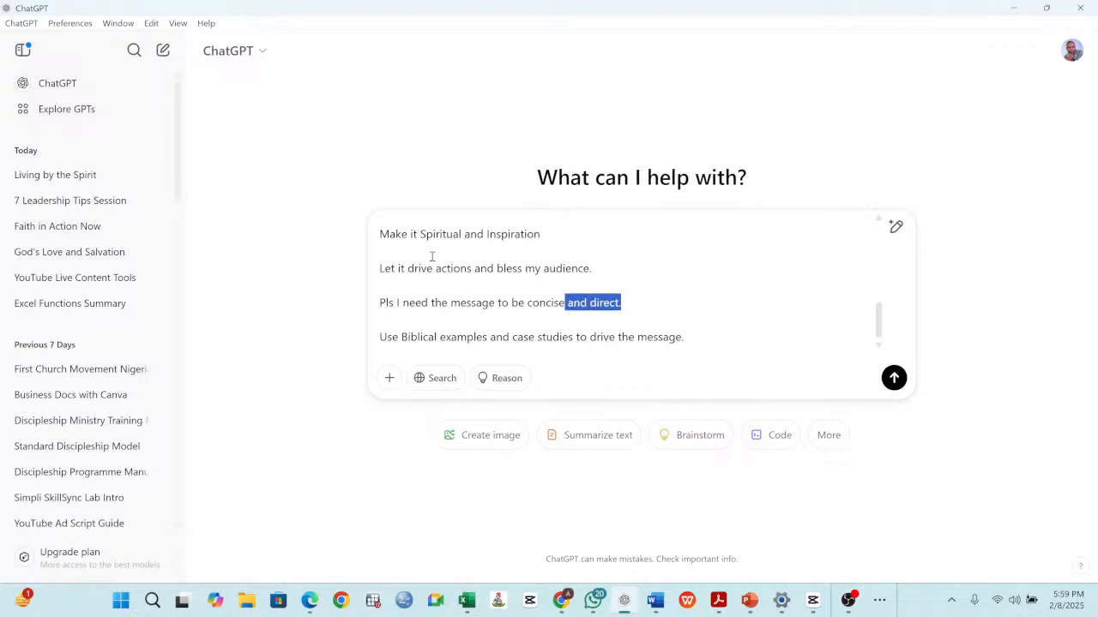
pyautogui.click(555, 234)
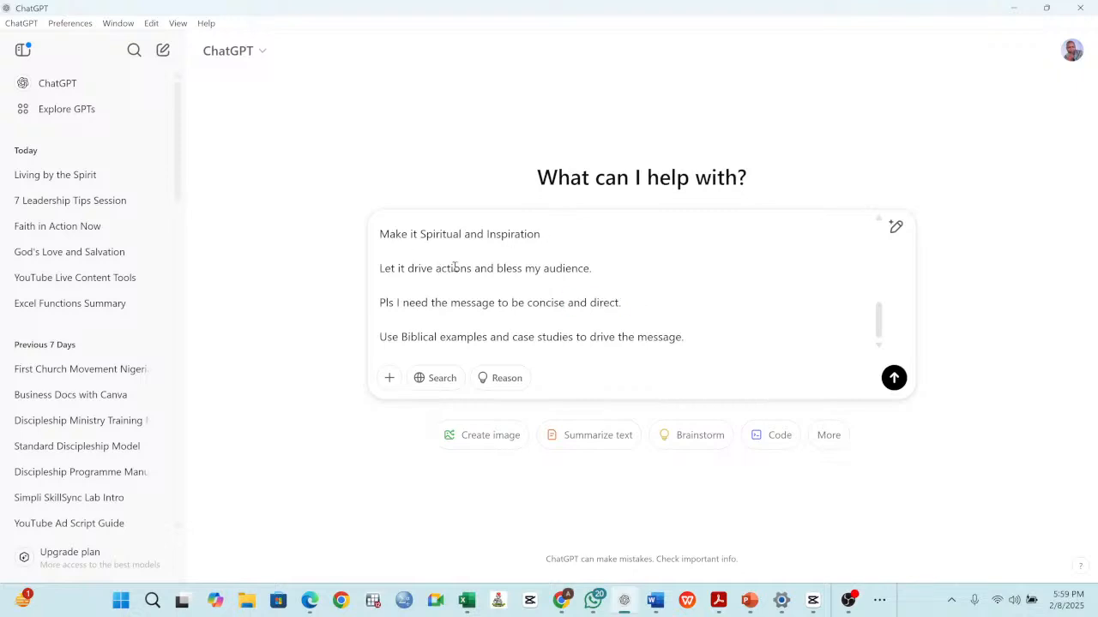
# Complete "Inspiration" to "Inspirational" and check the prompt's remaining instruction lines about audience, conciseness and Biblical examples.
pyautogui.write('al')
pyautogui.moveTo(467, 269); pyautogui.dragTo(599, 268)
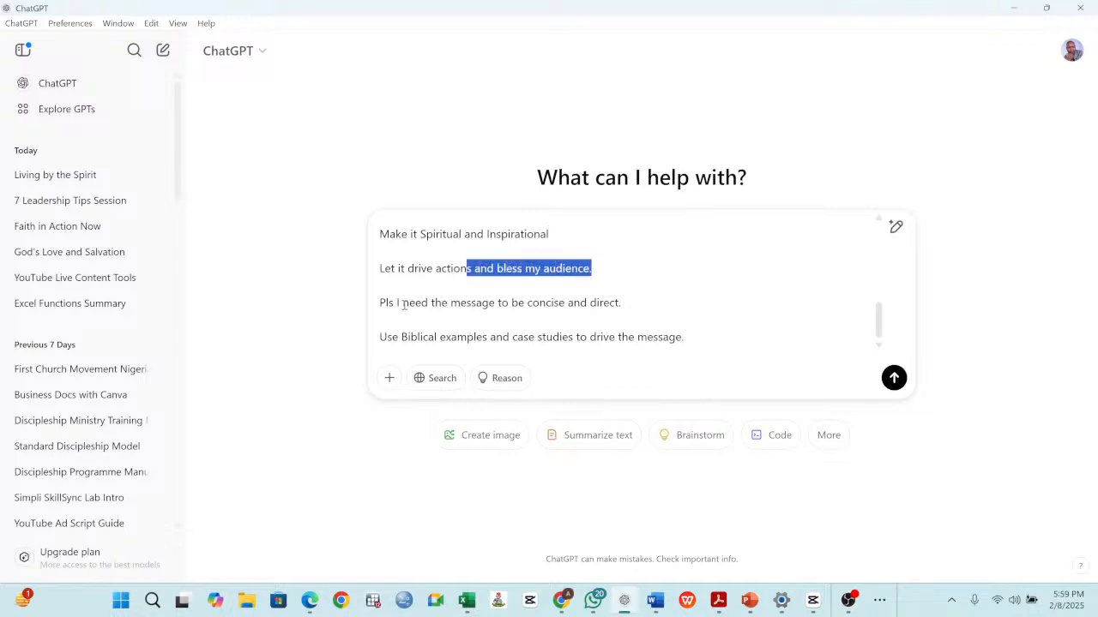
pyautogui.click(378, 304)
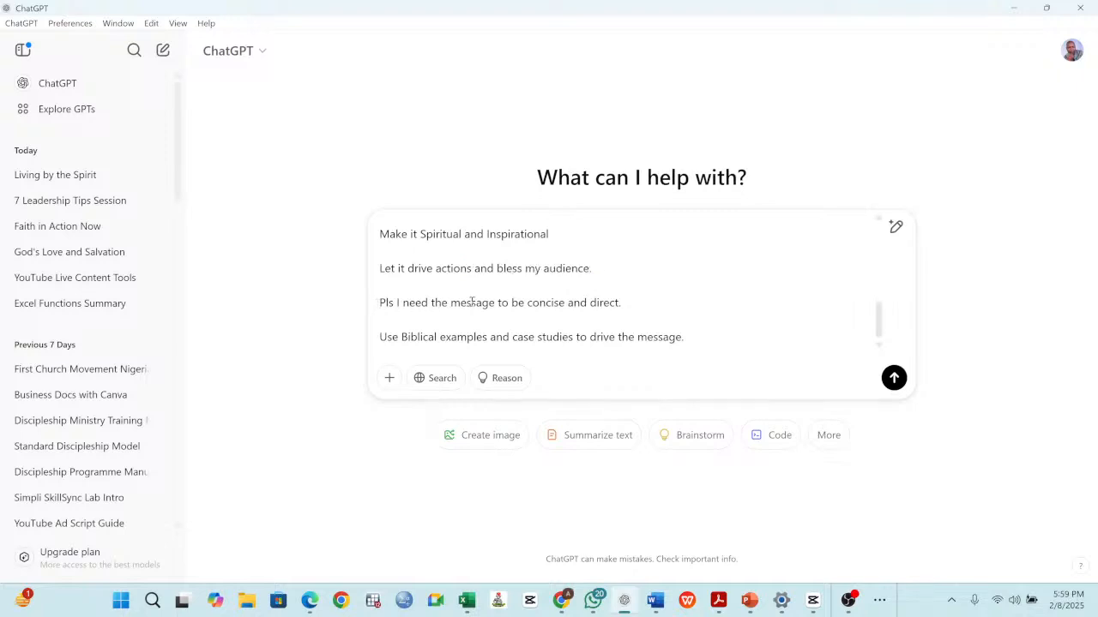
pyautogui.click(502, 302)
pyautogui.moveTo(634, 302); pyautogui.dragTo(434, 303)
pyautogui.moveTo(379, 338); pyautogui.dragTo(694, 339)
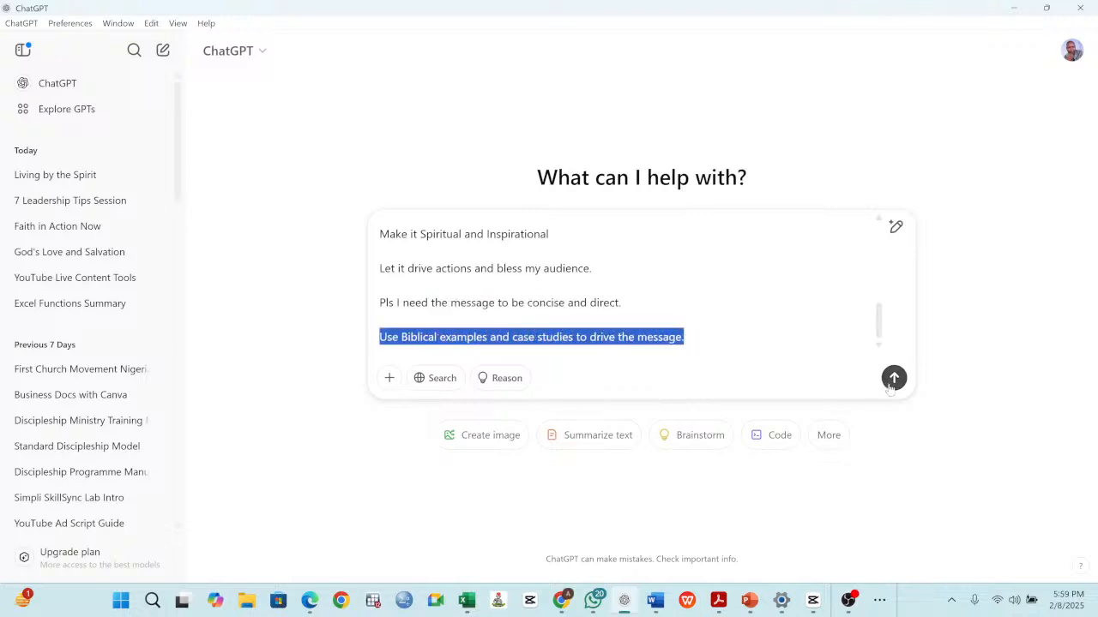
# Look over the whole "Faith is Now" prompt once more and send it.
pyautogui.scroll(5, 577, 329)
pyautogui.scroll(2, 576, 329)
pyautogui.scroll(-10, 576, 327)
pyautogui.click(723, 338)
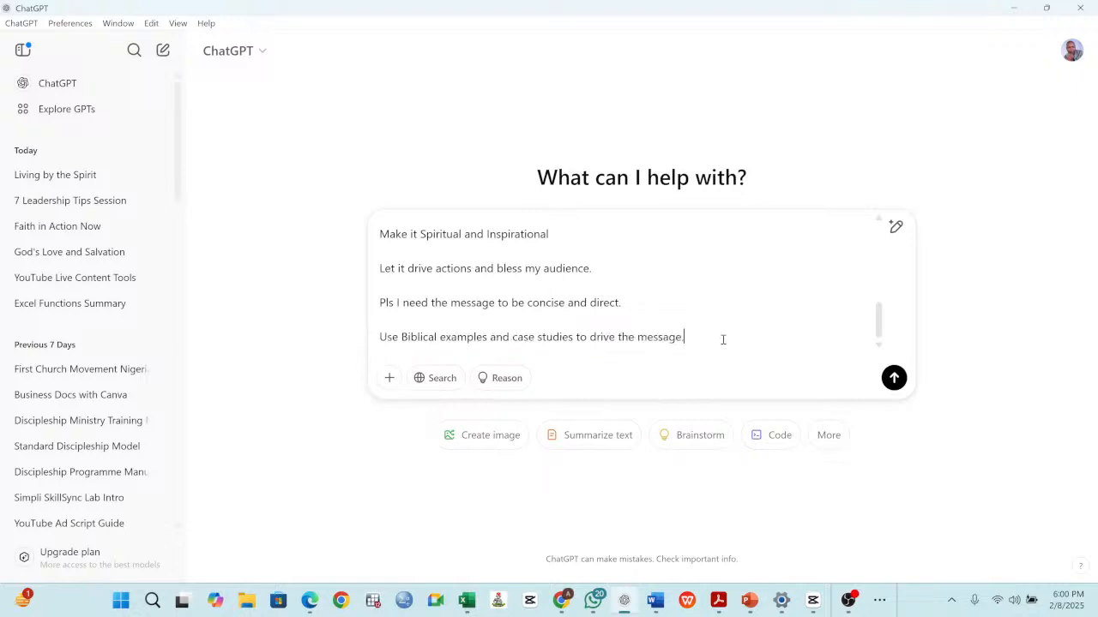
pyautogui.click(893, 378)
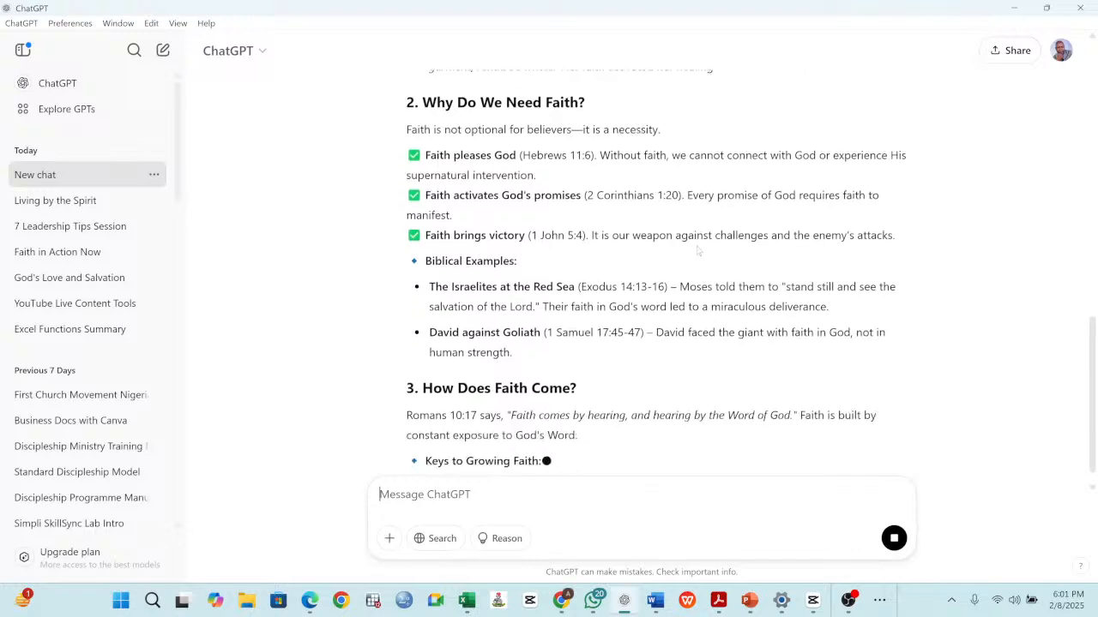
# Review the generated message's numbered sections on needing, receiving and exercising faith, its Biblical examples and its conclusion.
pyautogui.scroll(3, 537, 152)
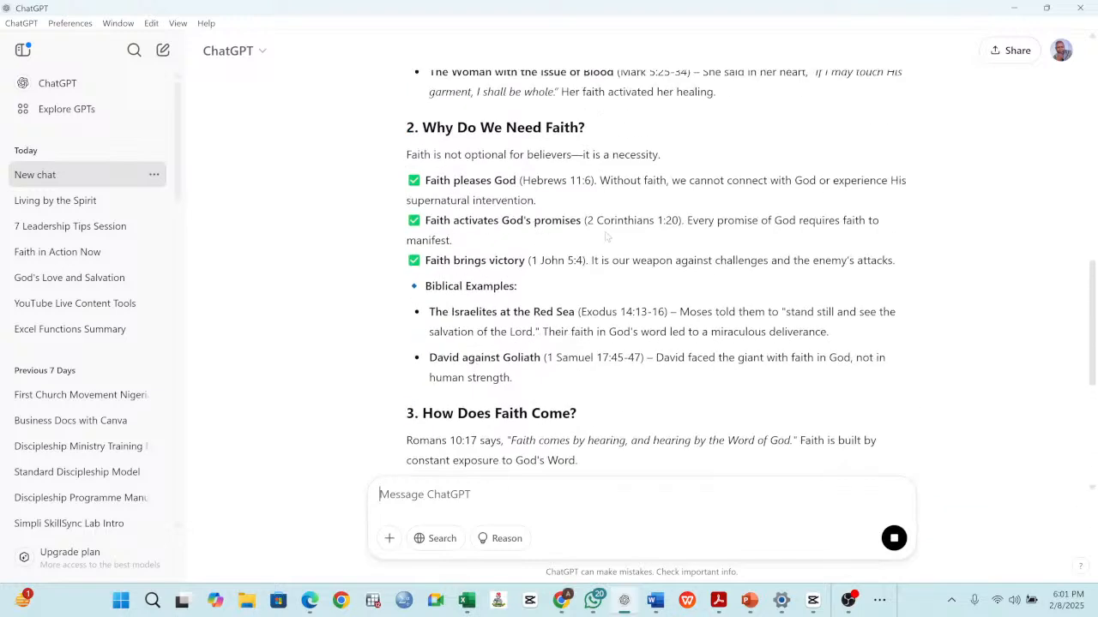
pyautogui.scroll(-5, 606, 237)
pyautogui.scroll(2, 500, 203)
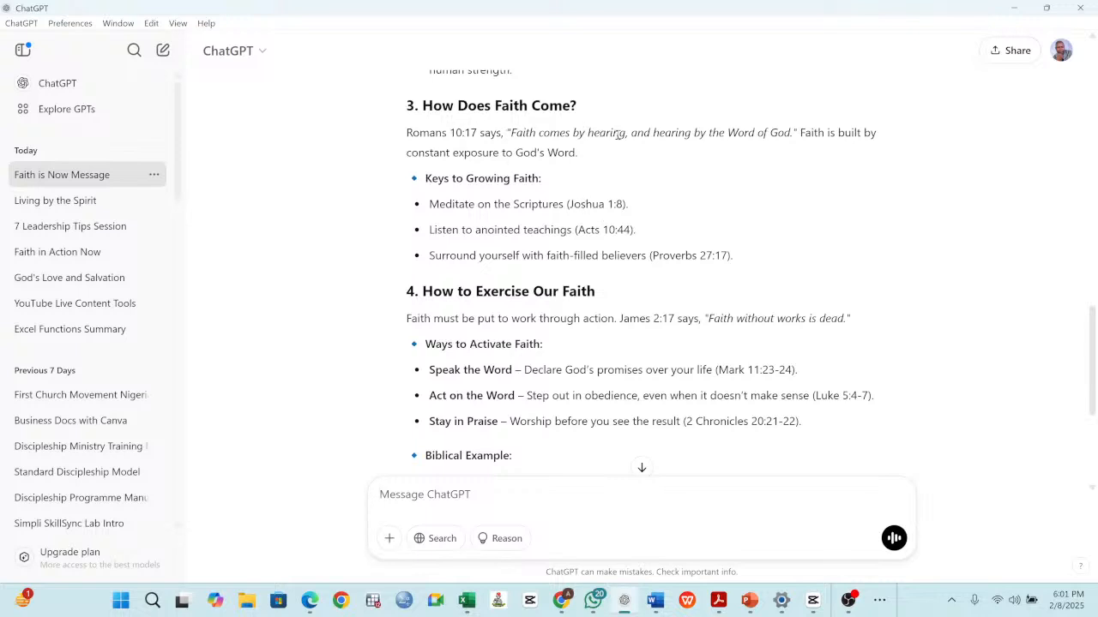
pyautogui.moveTo(594, 158); pyautogui.dragTo(407, 130)
pyautogui.scroll(-1, 498, 230)
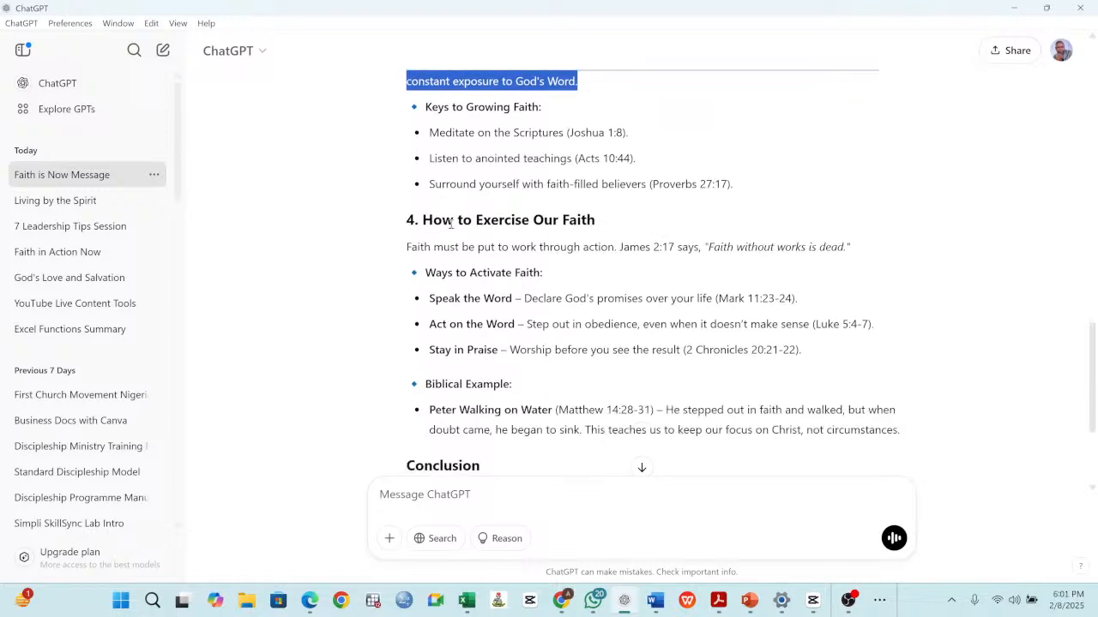
pyautogui.moveTo(408, 216); pyautogui.dragTo(875, 325)
pyautogui.click(597, 281)
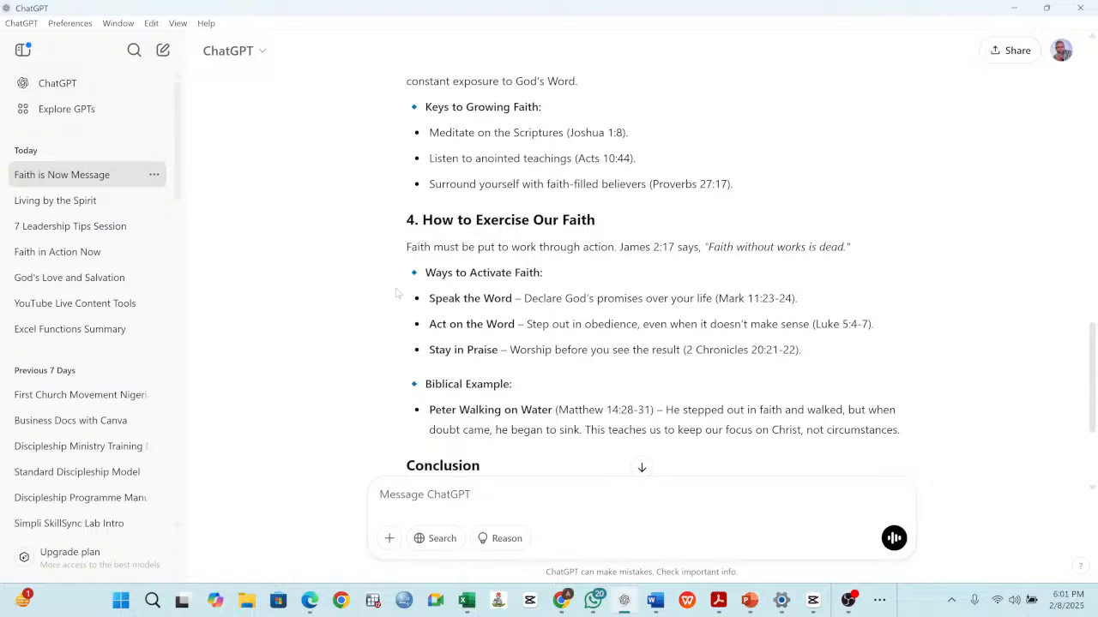
pyautogui.moveTo(426, 272); pyautogui.dragTo(579, 277)
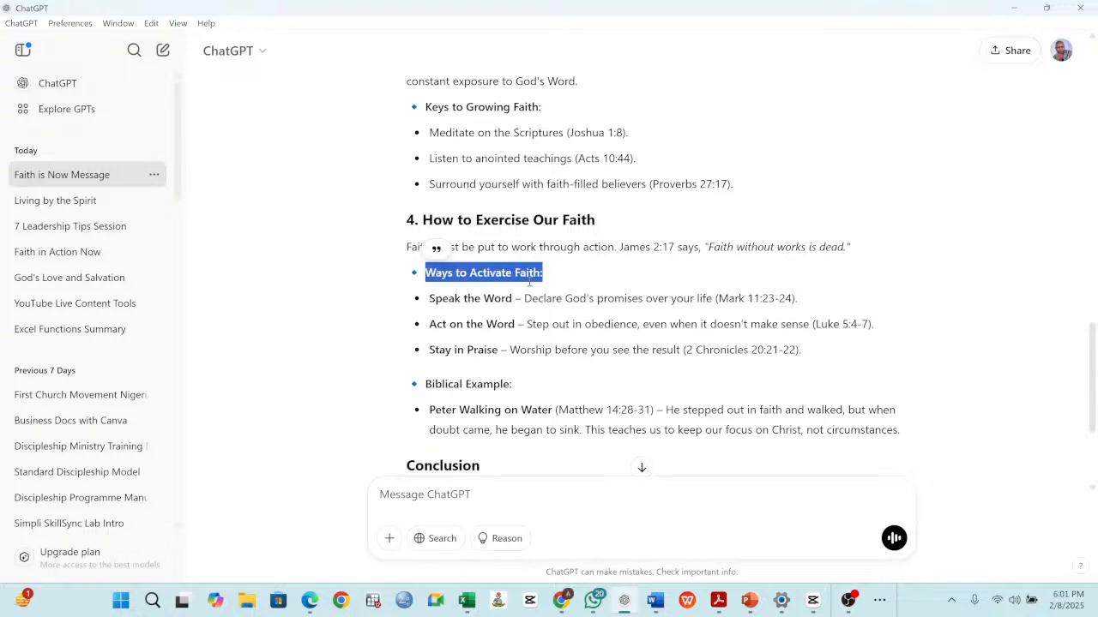
pyautogui.moveTo(441, 299); pyautogui.dragTo(519, 299)
pyautogui.moveTo(440, 324); pyautogui.dragTo(523, 324)
pyautogui.moveTo(467, 350); pyautogui.dragTo(551, 350)
pyautogui.scroll(-2, 485, 259)
pyautogui.moveTo(503, 240); pyautogui.dragTo(513, 241)
pyautogui.scroll(-1, 564, 286)
pyautogui.click(499, 211)
# Copy the generated "Faith is Now" message from its title down to the closing prayer.
pyautogui.scroll(15, 539, 307)
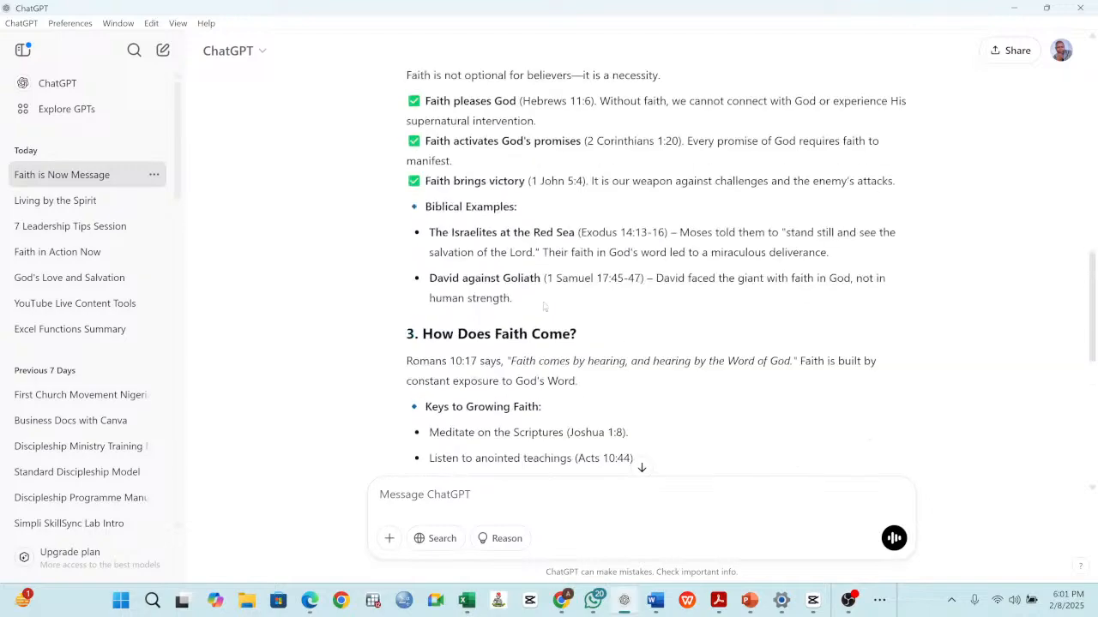
pyautogui.scroll(3, 544, 301)
pyautogui.scroll(-2, 544, 304)
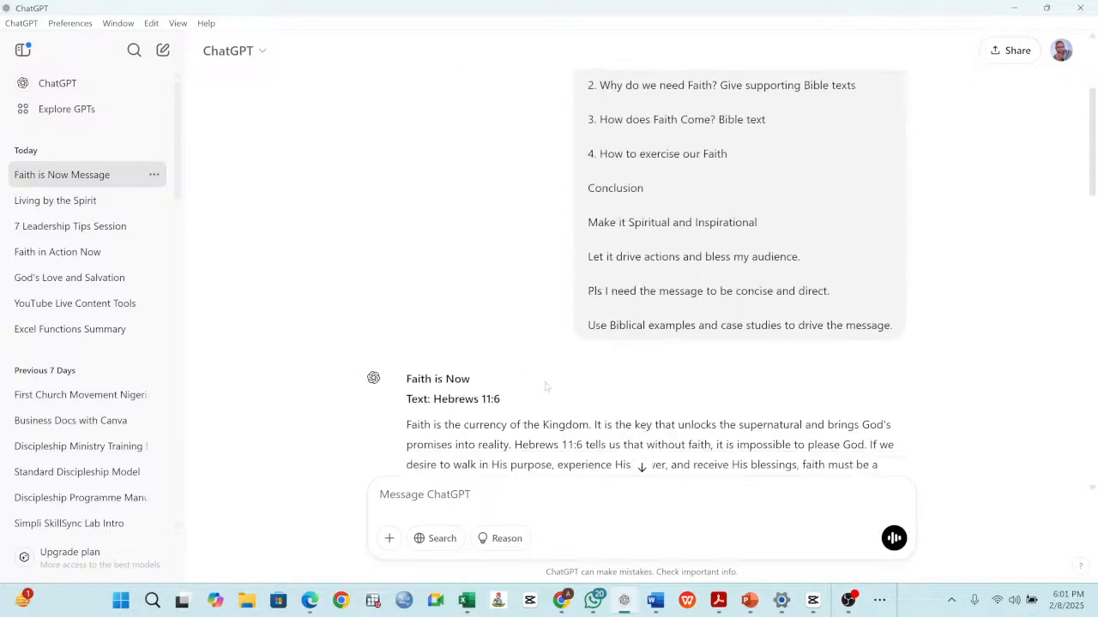
pyautogui.moveTo(407, 261); pyautogui.dragTo(743, 438)
pyautogui.rightClick(544, 228)
pyautogui.click(585, 236)
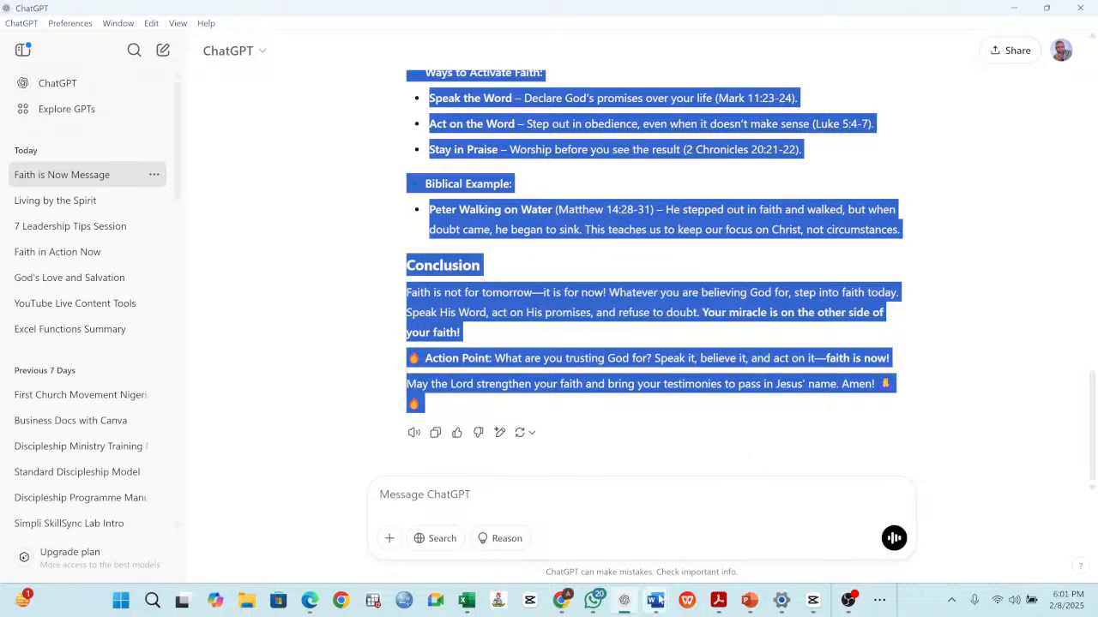
pyautogui.moveTo(661, 602)
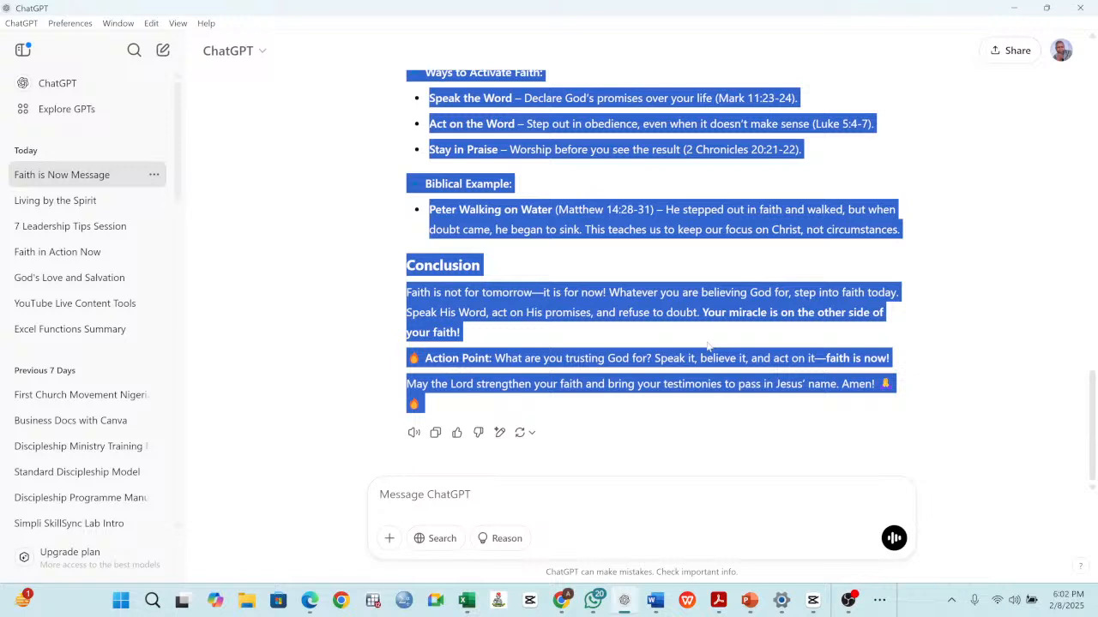
pyautogui.click(502, 500)
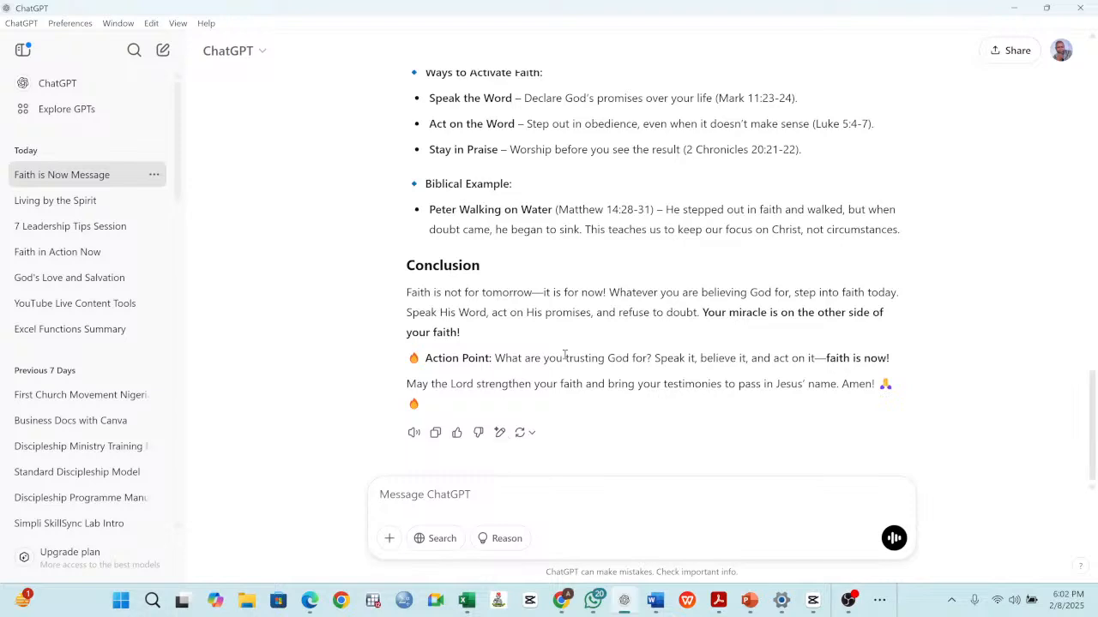
# Open the earlier "7 Leadership Tips Session" chat and look at its latest invite.
pyautogui.scroll(3, 566, 355)
pyautogui.scroll(-3, 362, 277)
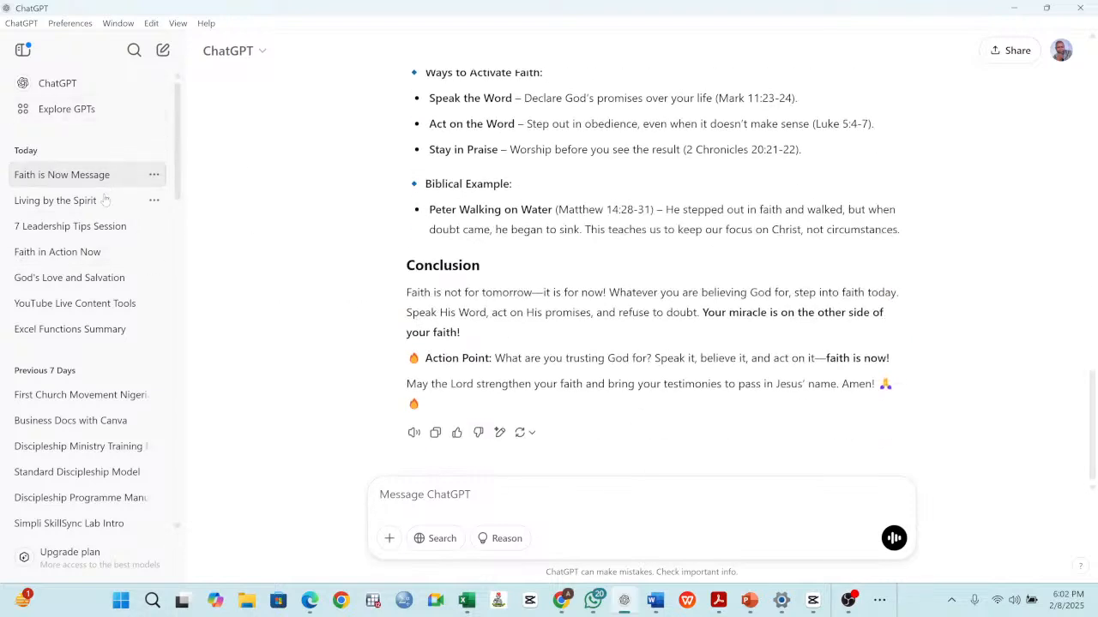
pyautogui.click(101, 228)
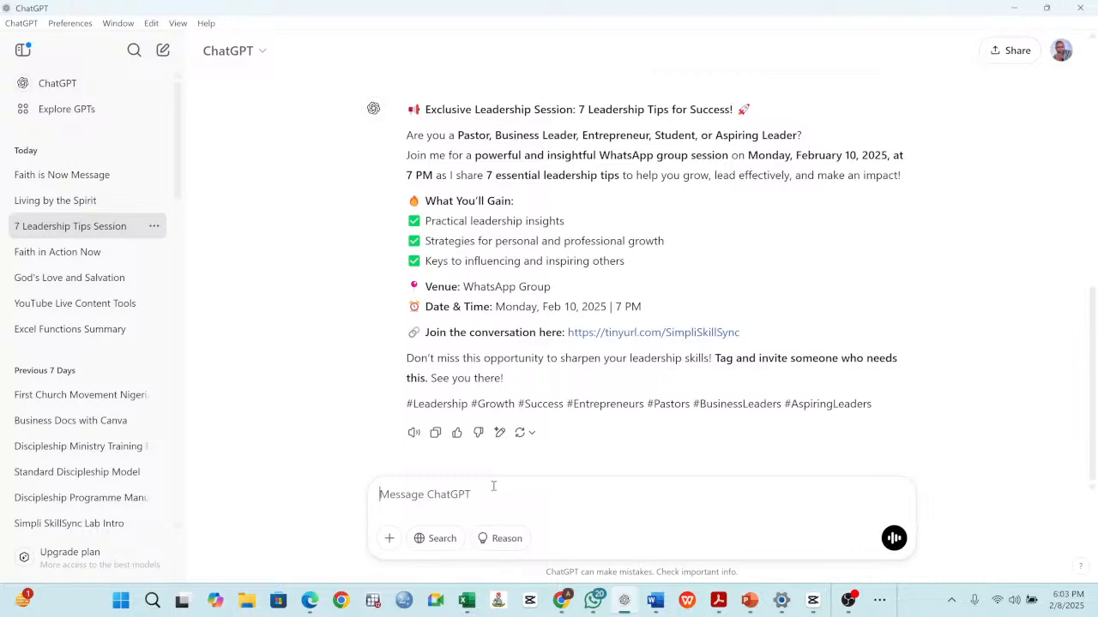
pyautogui.scroll(2, 503, 329)
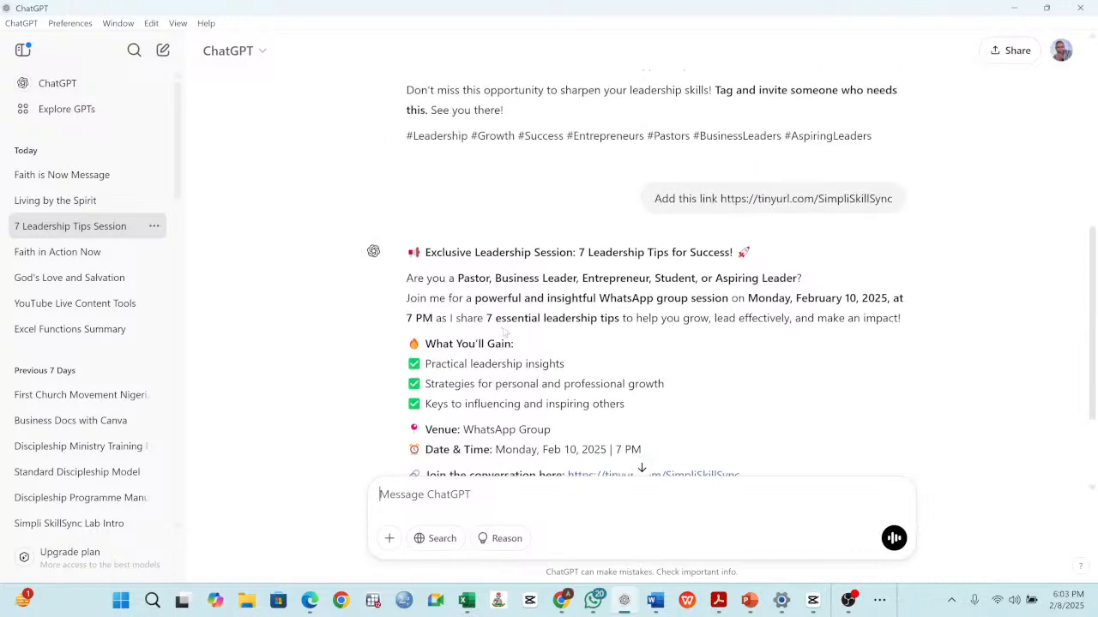
pyautogui.scroll(-2, 504, 333)
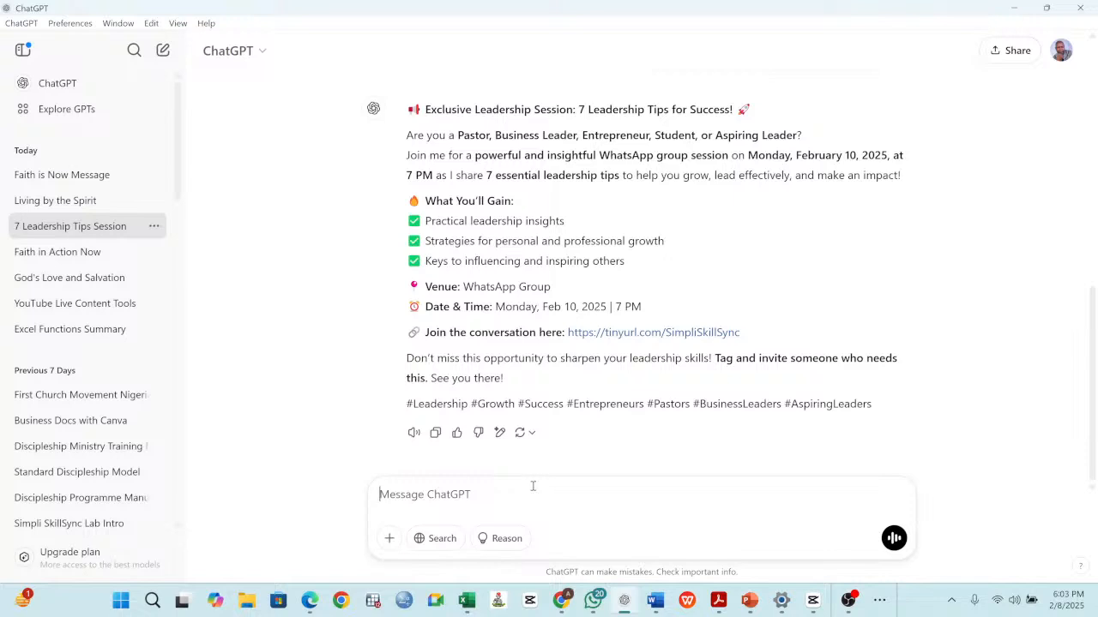
pyautogui.write('Wr')
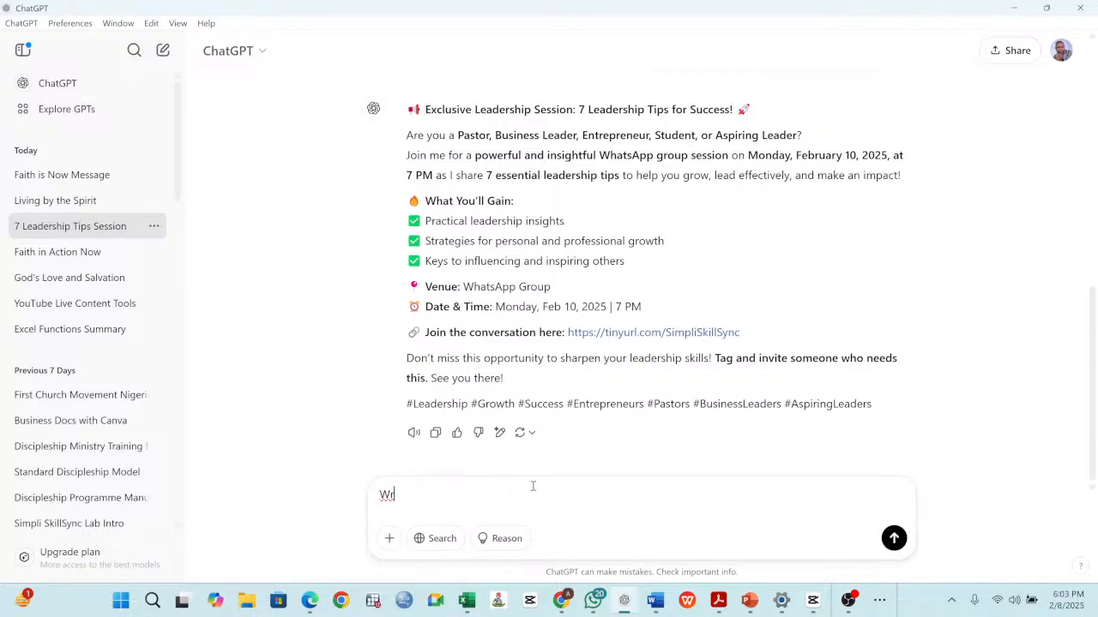
pyautogui.press('BackSpace')
pyautogui.press('BackSpace')
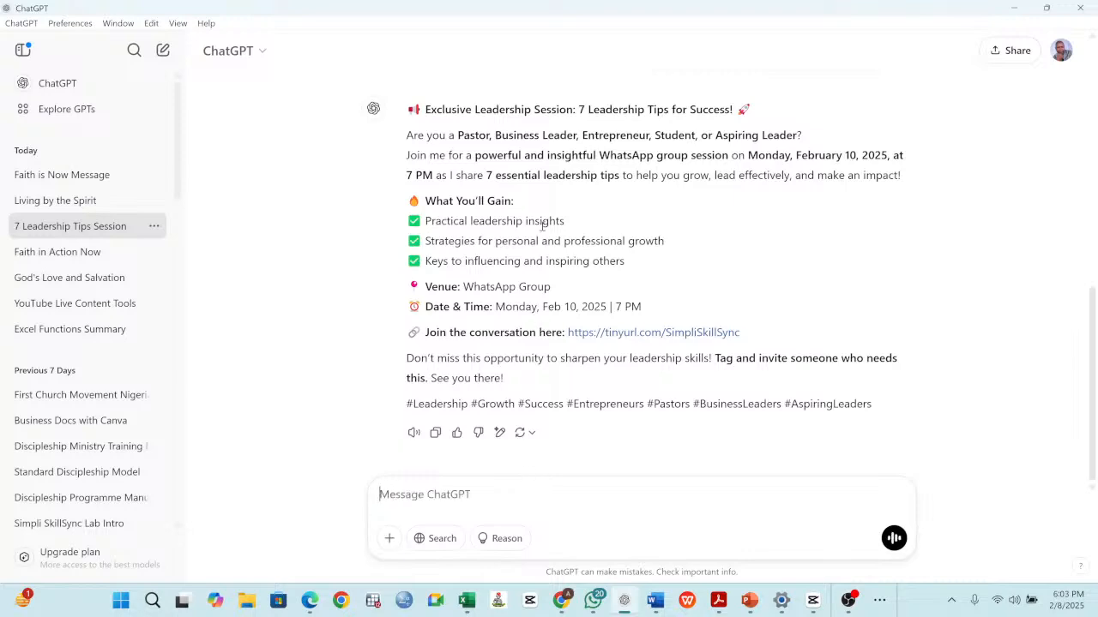
# Review the chat's original WhatsApp invite request, the follow-up adding a link, and the resulting leadership invites.
pyautogui.scroll(2, 513, 231)
pyautogui.scroll(1, 514, 231)
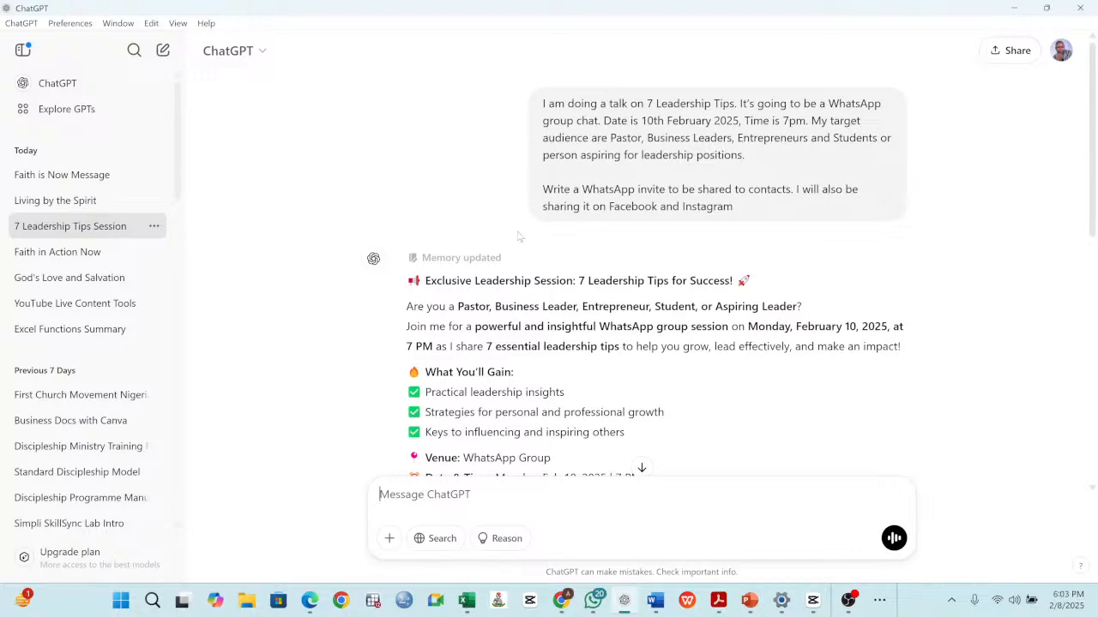
pyautogui.scroll(-2, 520, 238)
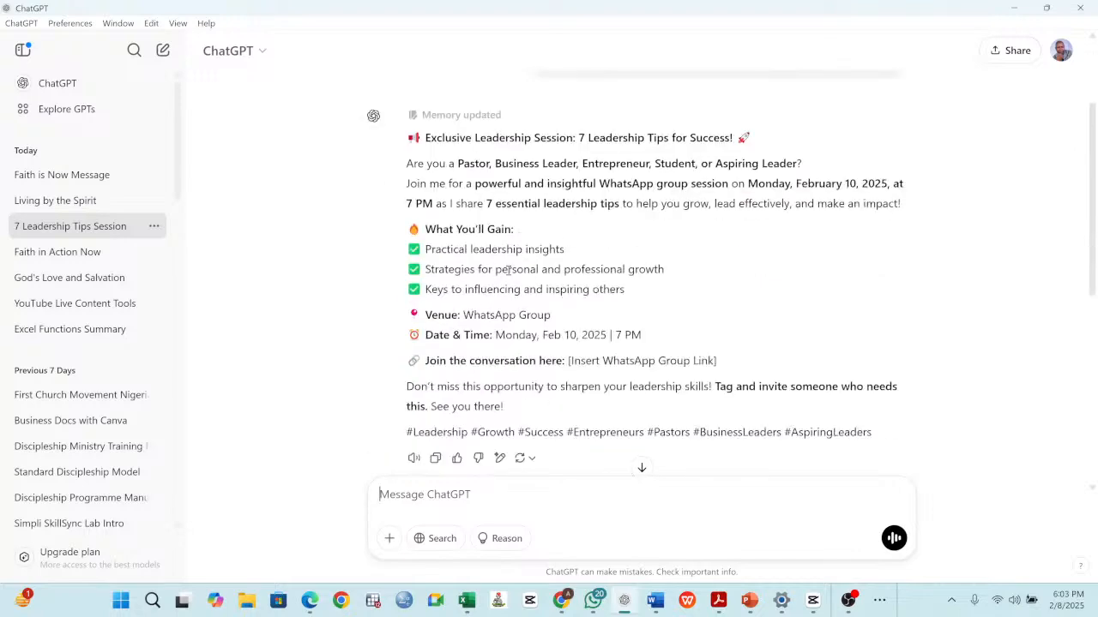
pyautogui.scroll(-1, 553, 219)
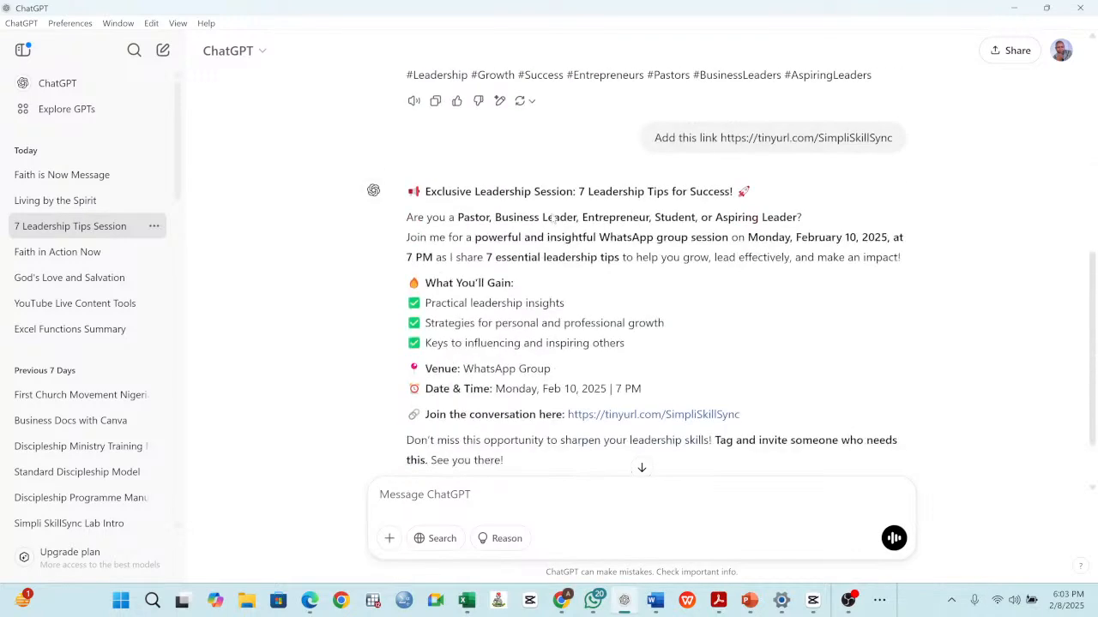
pyautogui.scroll(-2, 553, 216)
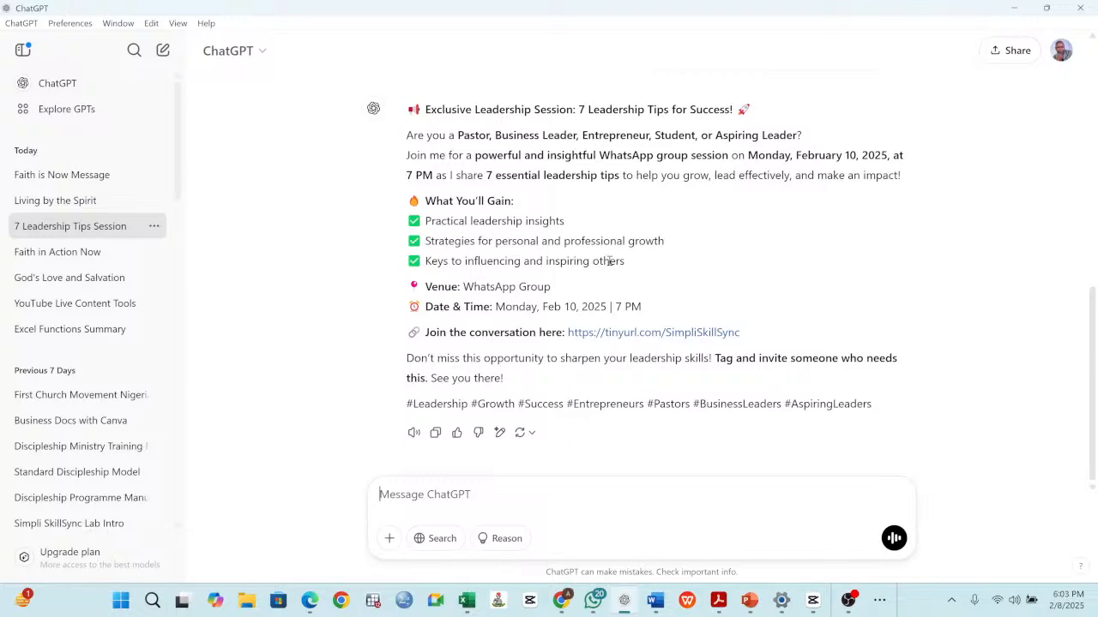
pyautogui.scroll(3, 605, 261)
pyautogui.scroll(-3, 604, 260)
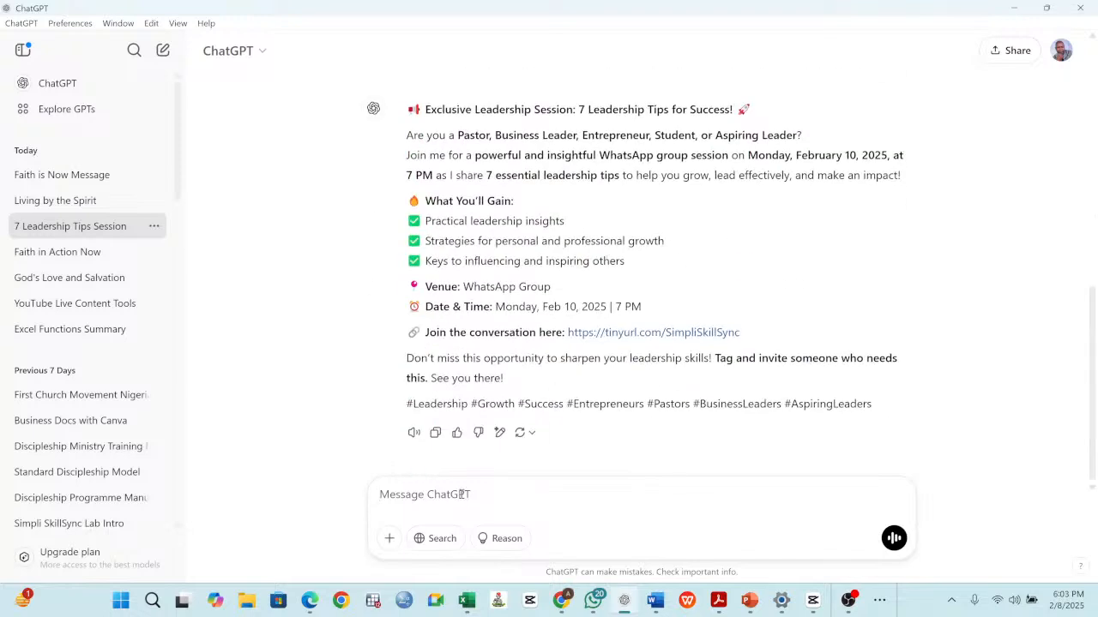
# Send the short prompt "10 Ways to Lead" in this chat and copy the sent message's text.
pyautogui.write('10 Ways to Lead')
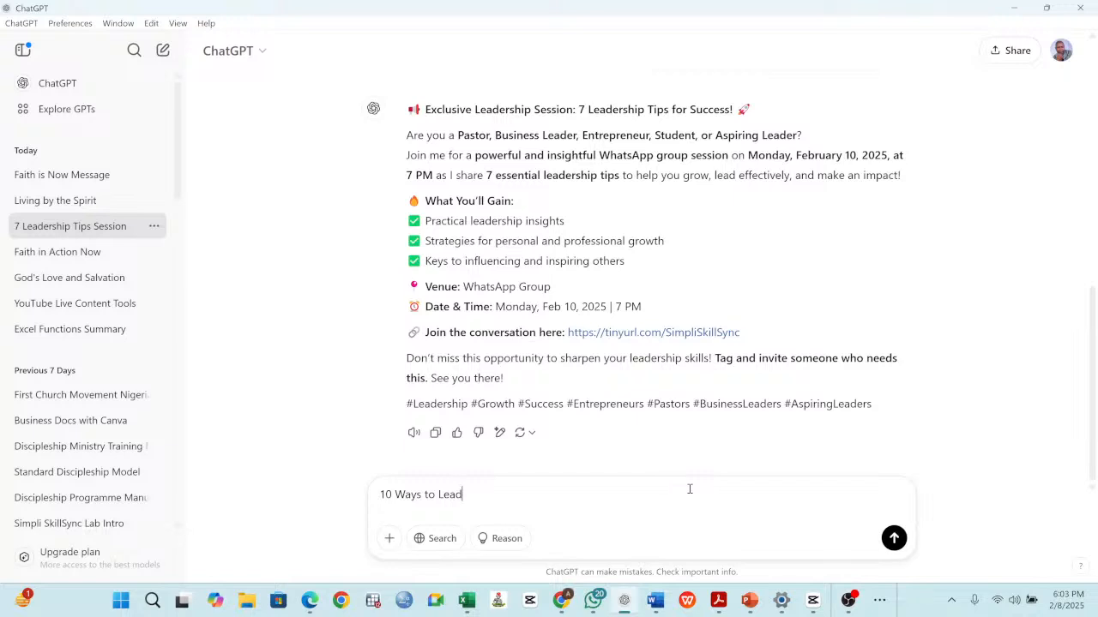
pyautogui.press('Return')
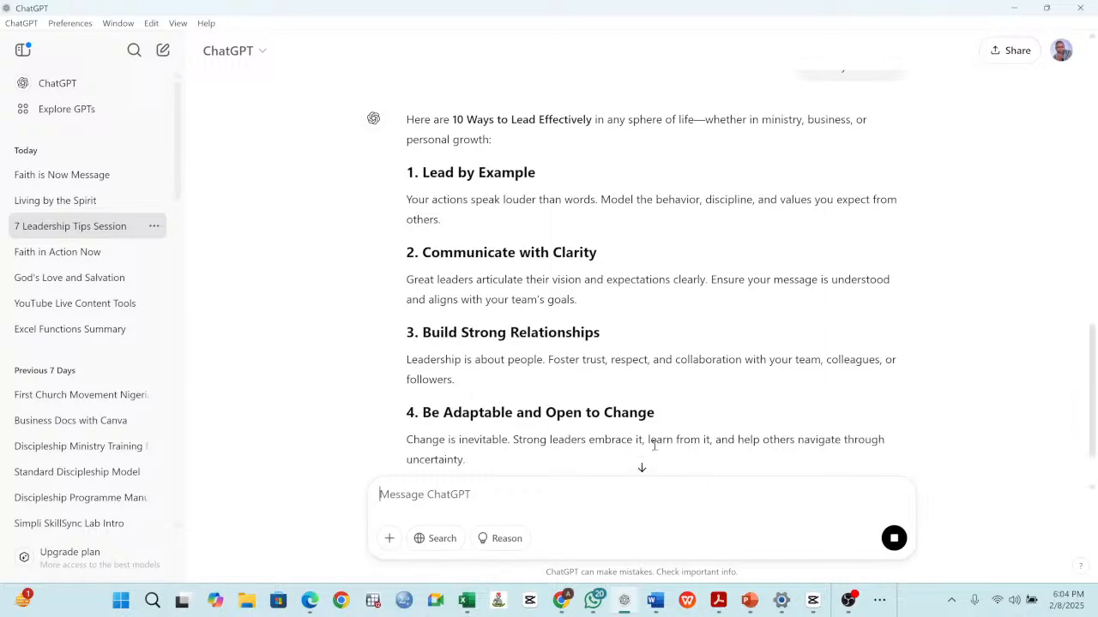
pyautogui.scroll(4, 802, 378)
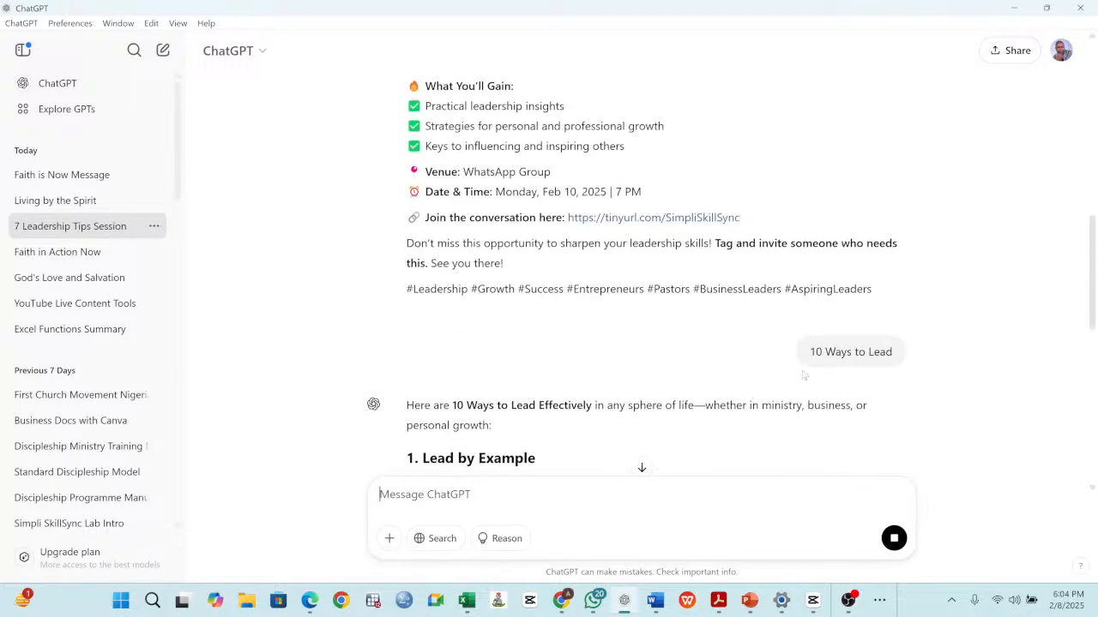
pyautogui.moveTo(810, 351); pyautogui.dragTo(900, 352)
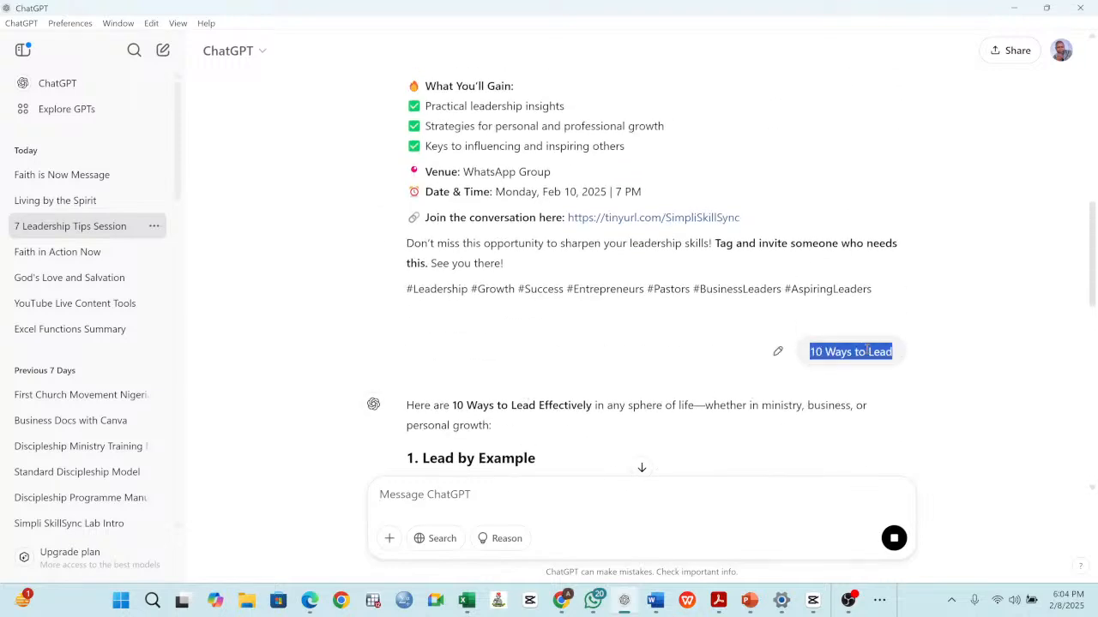
pyautogui.rightClick(867, 351)
pyautogui.click(896, 367)
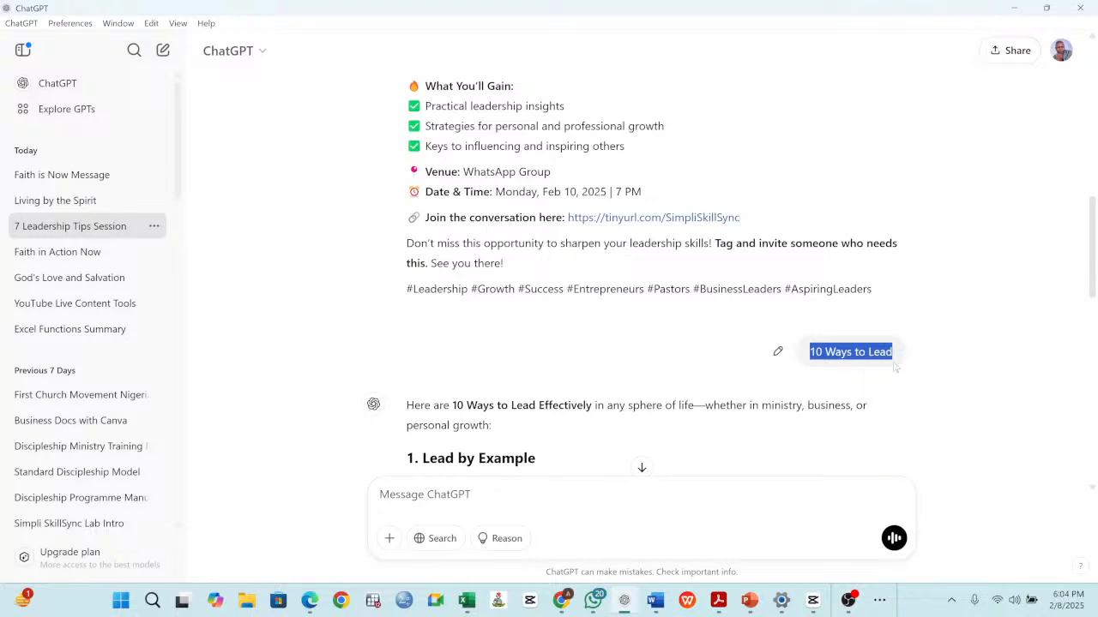
# Send the follow-up prompt "Write an Invite on 10 ways to Lead".
pyautogui.click(491, 494)
pyautogui.write('Write an Invite ')
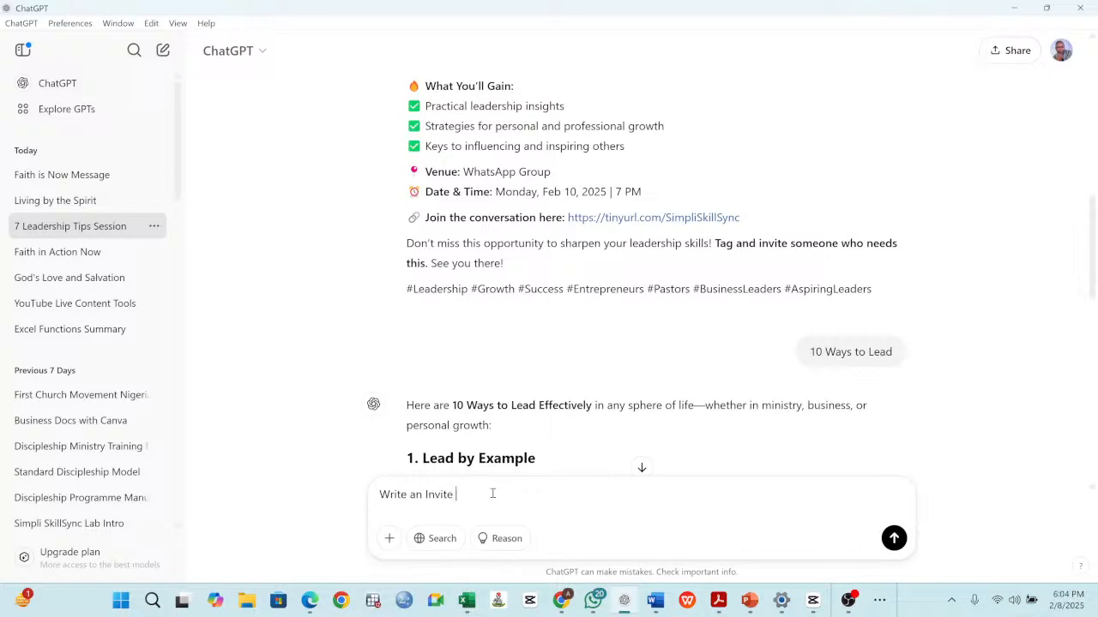
pyautogui.write('on 10 Ways to lead')
pyautogui.press('BackSpace')
pyautogui.press('BackSpace')
pyautogui.press('BackSpace')
pyautogui.press('BackSpace')
pyautogui.write('Lead')
pyautogui.press('Return')
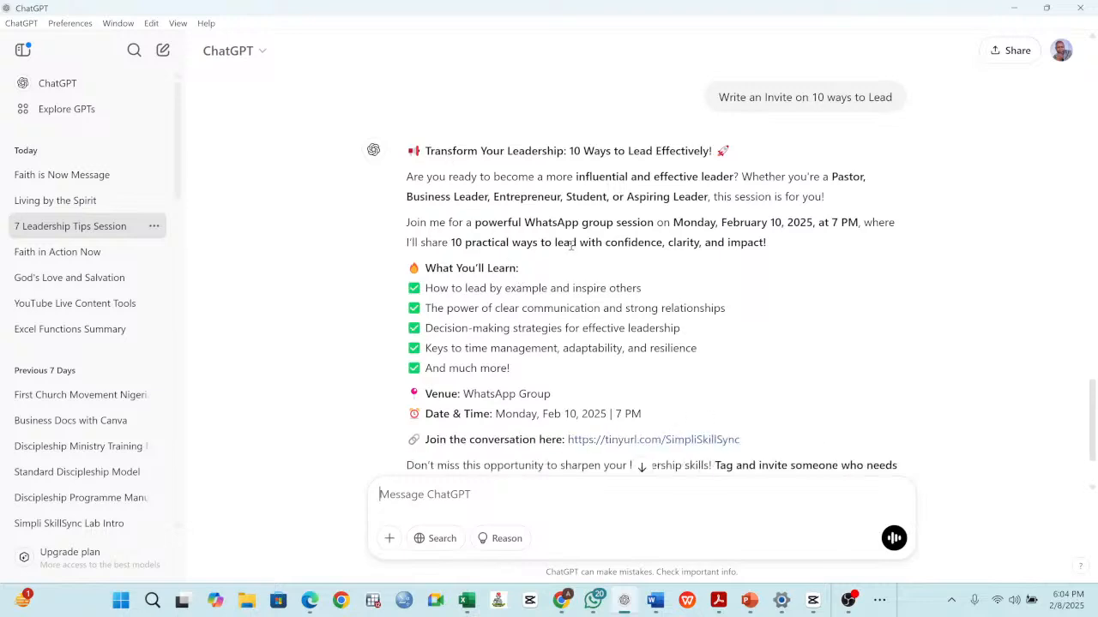
# Compare the new invite on 10 ways to lead with the chat's earlier 7 Leadership Tips invite.
pyautogui.scroll(-3, 583, 285)
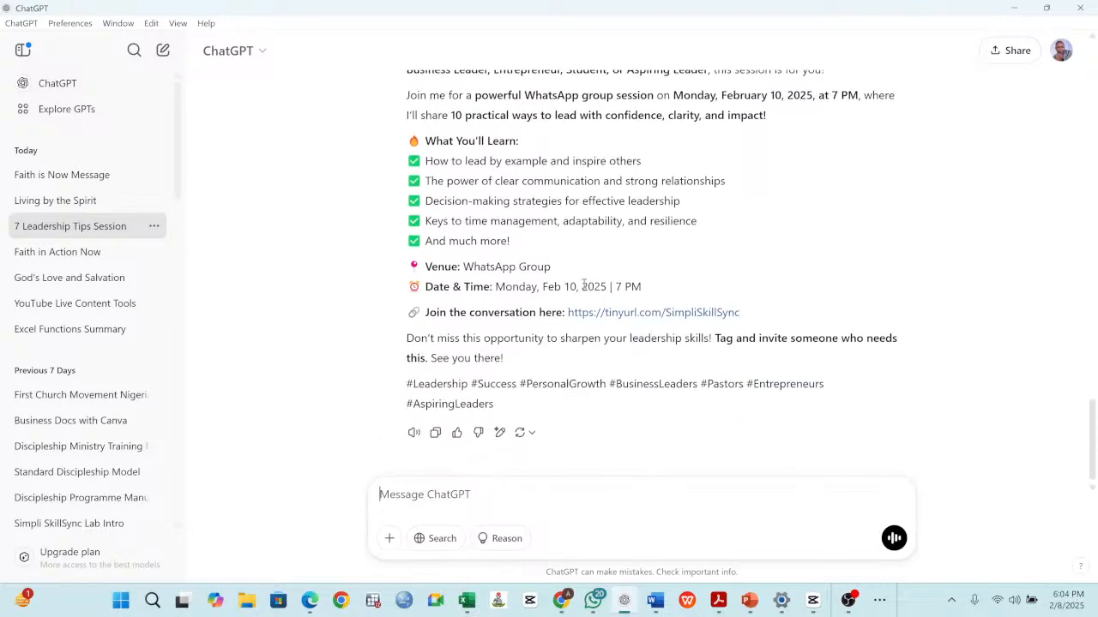
pyautogui.scroll(10, 583, 286)
pyautogui.scroll(-10, 583, 286)
pyautogui.scroll(1, 583, 286)
pyautogui.scroll(-1, 583, 283)
pyautogui.moveTo(420, 170); pyautogui.dragTo(508, 439)
pyautogui.click(670, 253)
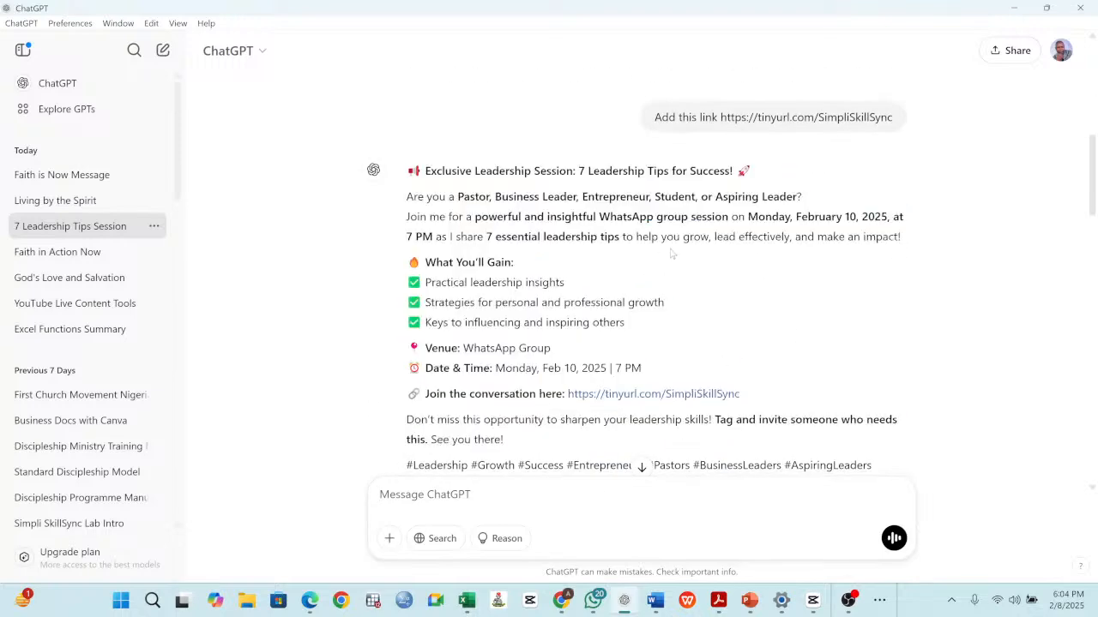
# Check the date, time, venue and link in the 10 ways invite against the details given earlier in the chat.
pyautogui.scroll(-3, 674, 253)
pyautogui.scroll(-20, 673, 254)
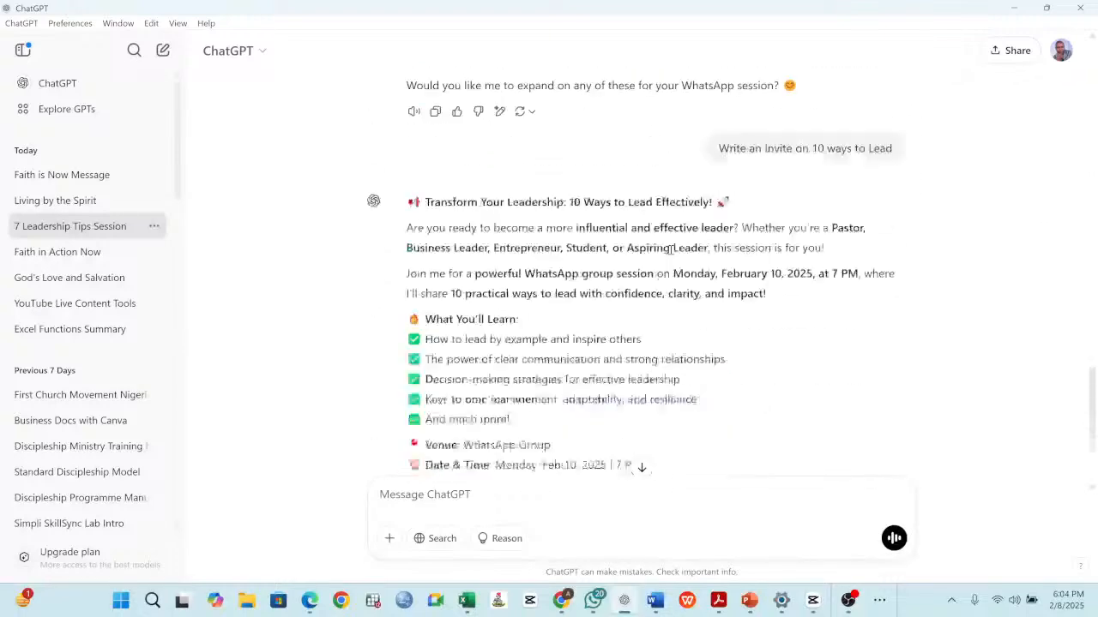
pyautogui.scroll(2, 617, 255)
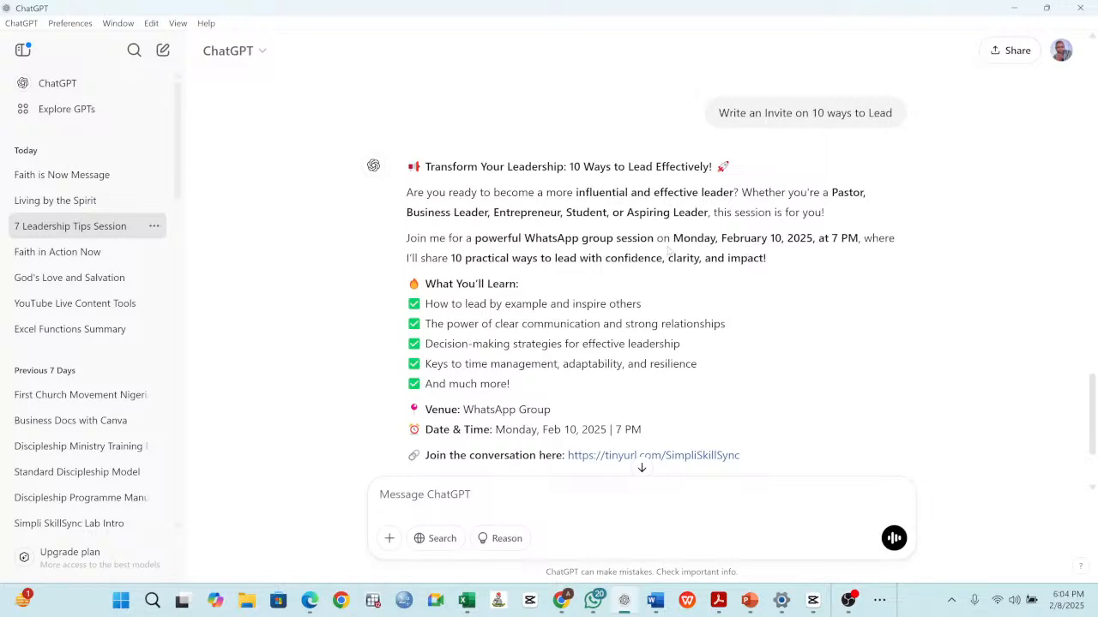
pyautogui.scroll(-1, 678, 244)
pyautogui.doubleClick(777, 167)
pyautogui.moveTo(787, 167); pyautogui.dragTo(814, 167)
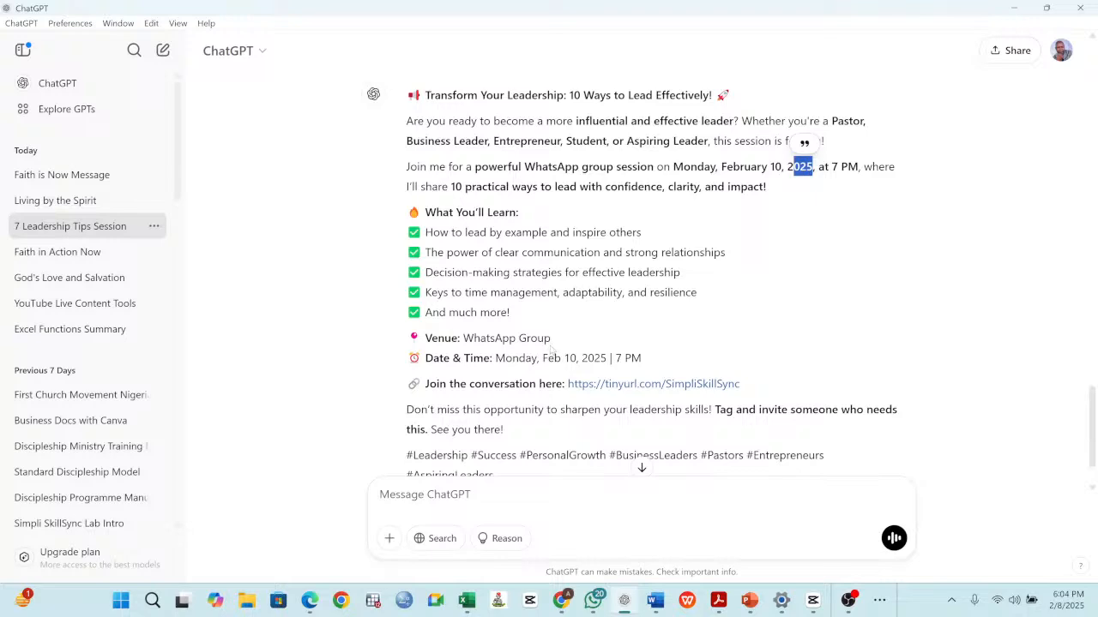
pyautogui.scroll(10, 549, 343)
pyautogui.scroll(-15, 558, 327)
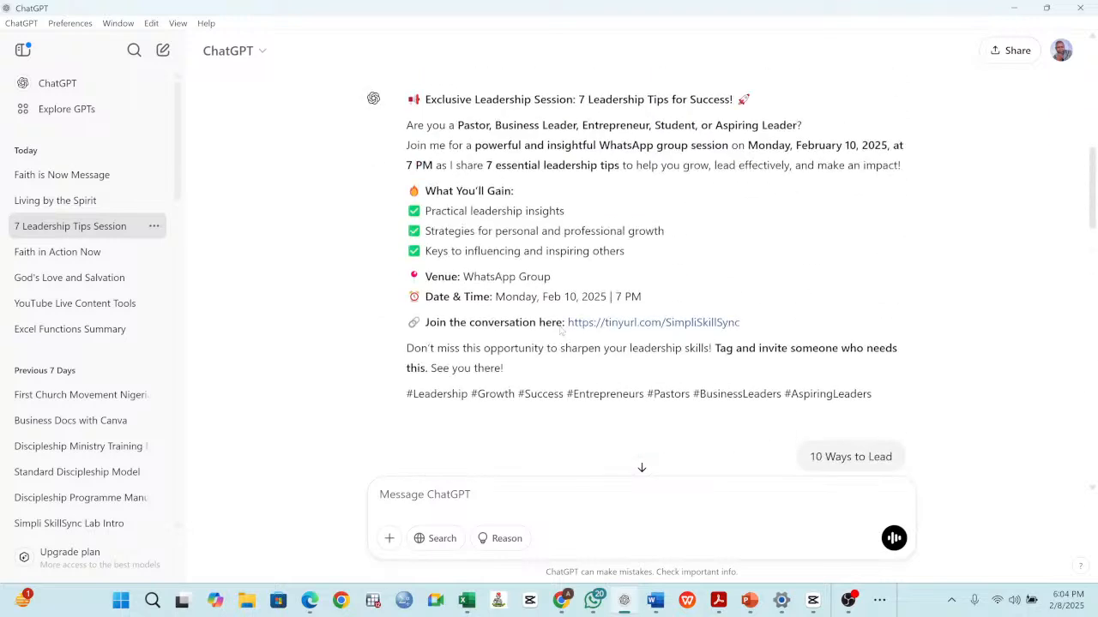
# Copy the chat's original 7 Leadership Tips request and paste it into the message box as a reusable draft.
pyautogui.scroll(5, 559, 330)
pyautogui.scroll(2, 560, 330)
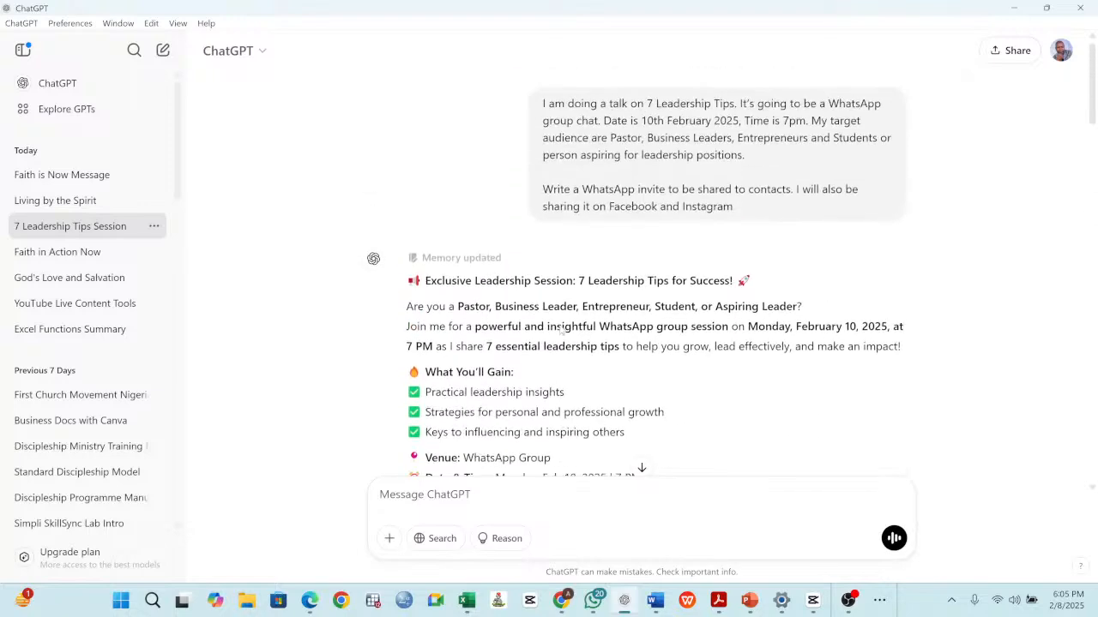
pyautogui.moveTo(544, 102); pyautogui.dragTo(755, 194)
pyautogui.rightClick(712, 119)
pyautogui.click(748, 128)
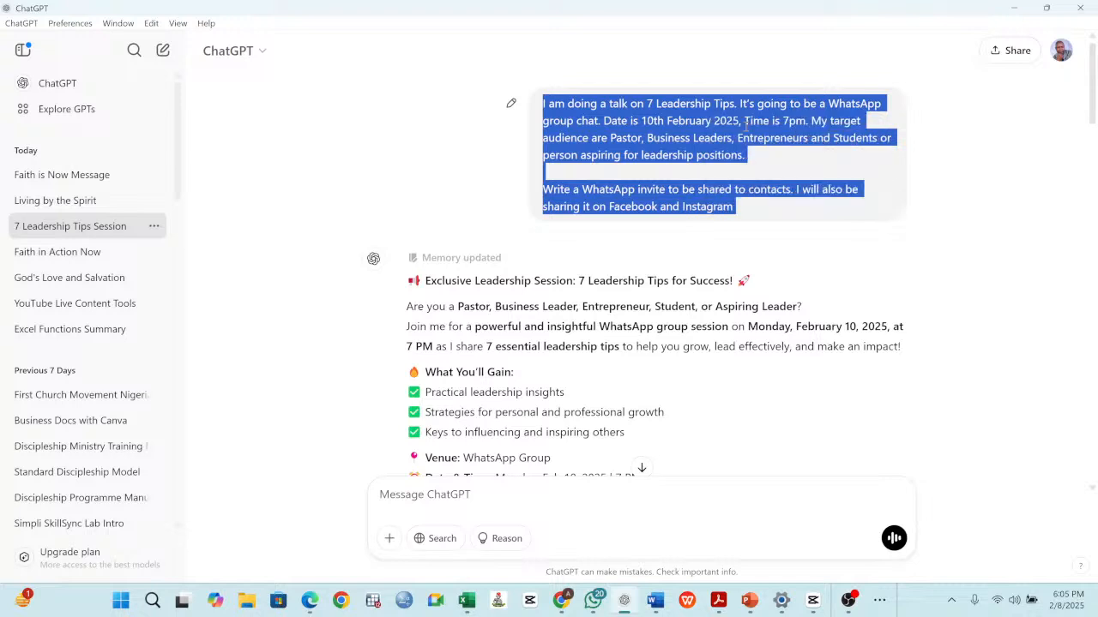
pyautogui.click(493, 495)
pyautogui.rightClick(492, 496)
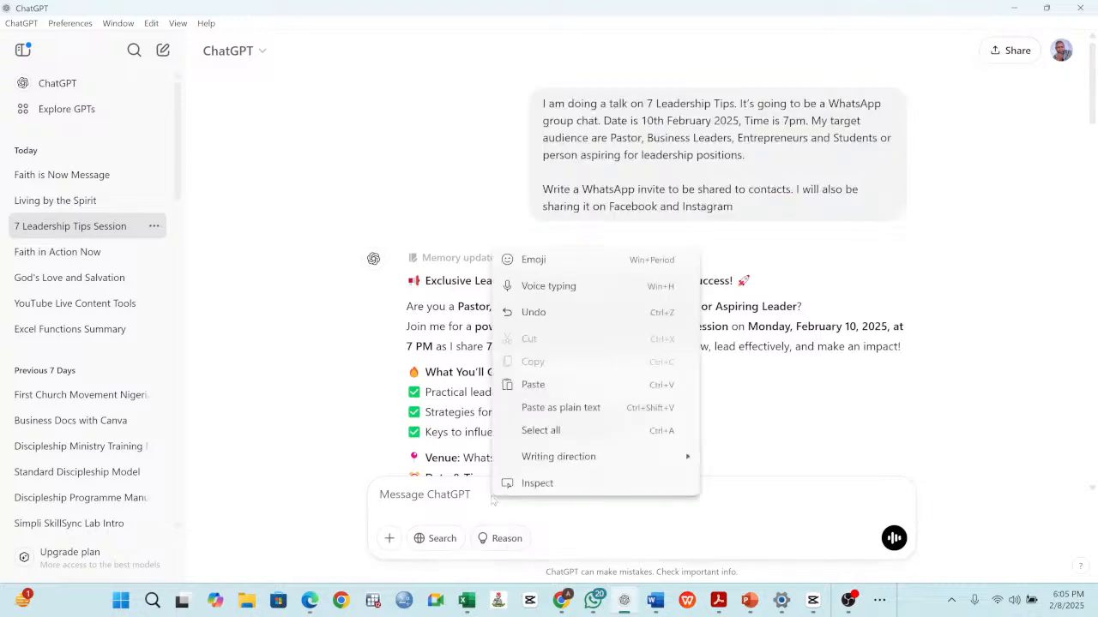
pyautogui.click(542, 387)
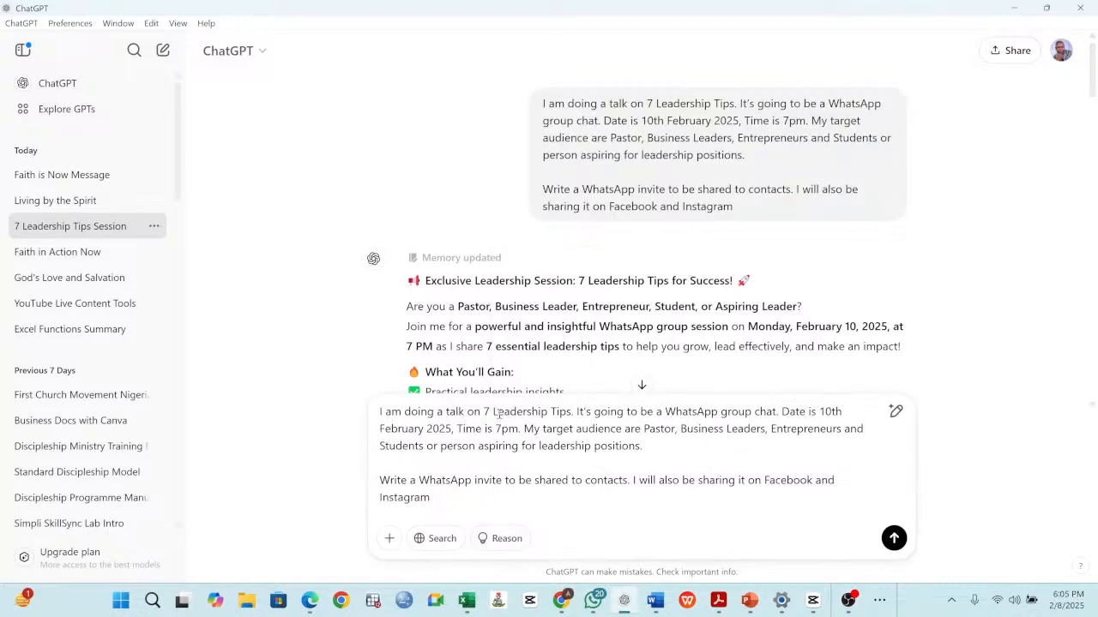
# Highlight the topic "7 Leadership Tips" and the day in the pasted draft as details that can be swapped.
pyautogui.doubleClick(485, 412)
pyautogui.moveTo(486, 412); pyautogui.dragTo(573, 414)
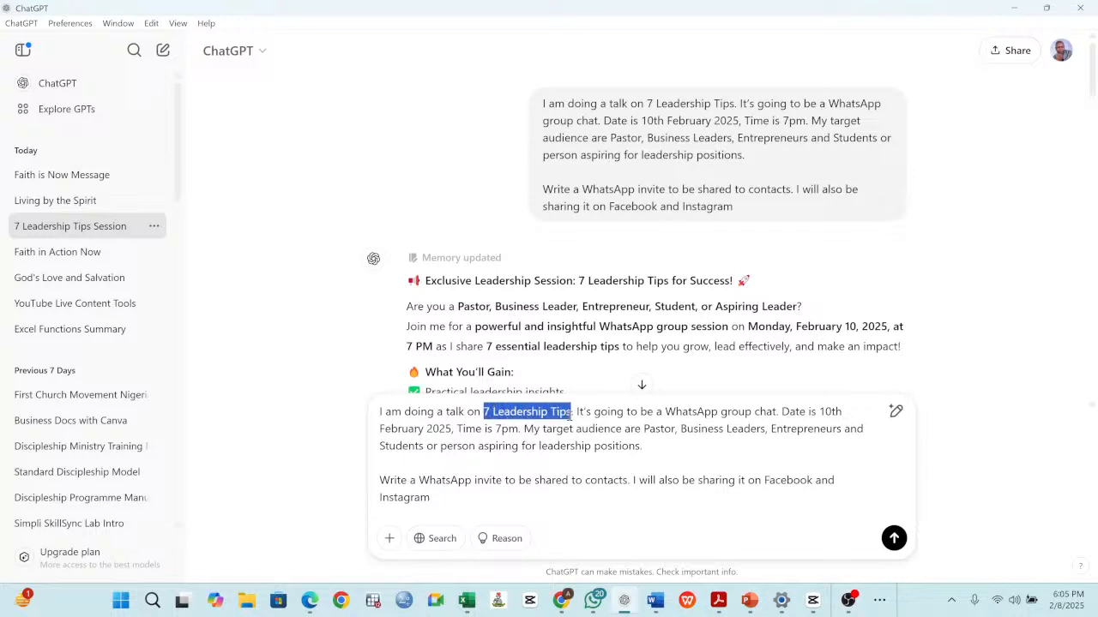
pyautogui.moveTo(819, 412); pyautogui.dragTo(831, 412)
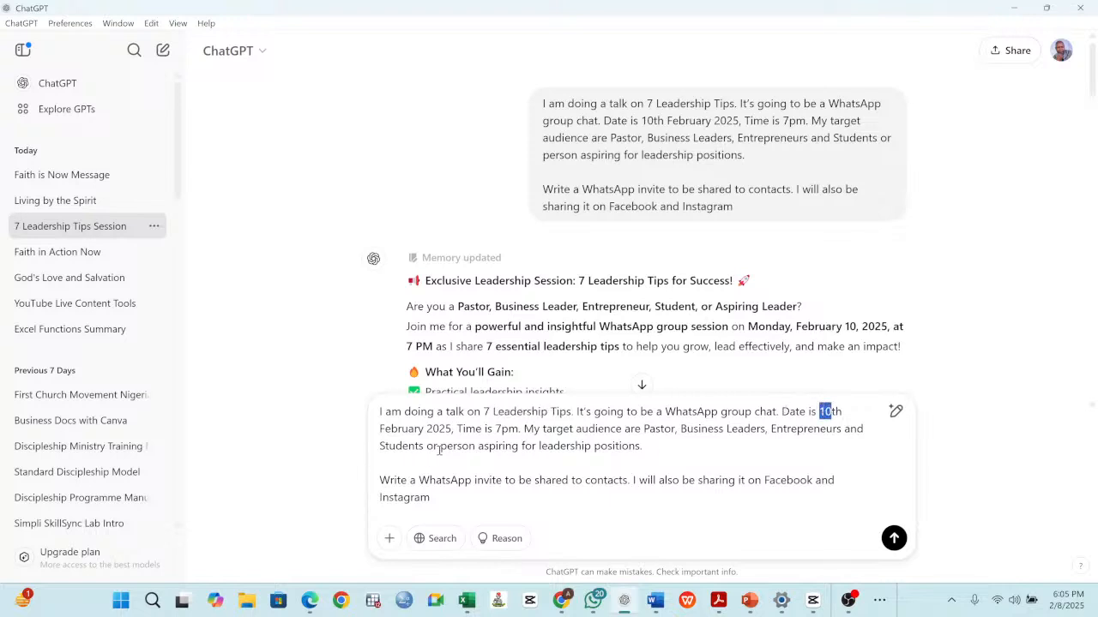
pyautogui.click(669, 447)
# In a new chat, draft "I want to write a Letter to all the members inviting them to the end of the year Thanksgiving programme.".
pyautogui.click(53, 84)
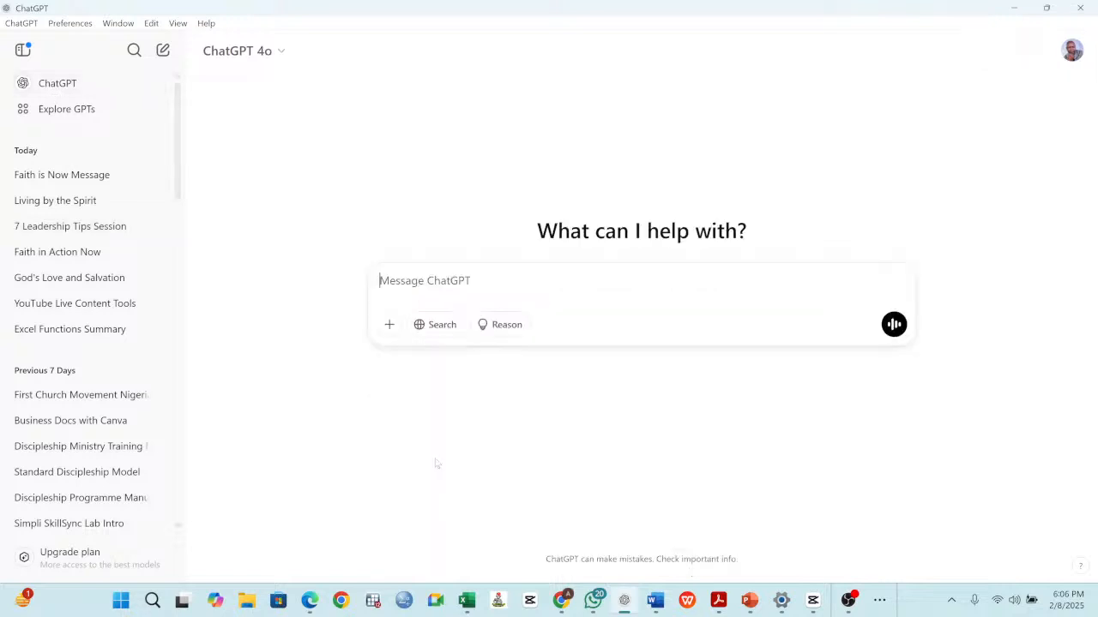
pyautogui.write('I want ')
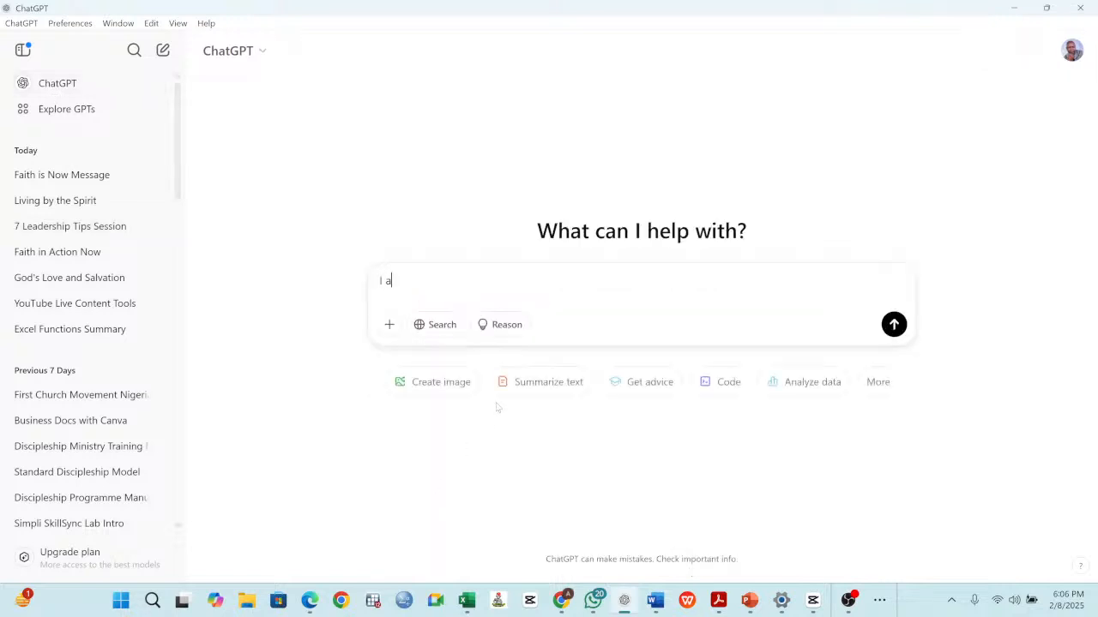
pyautogui.write('to write a Letter ')
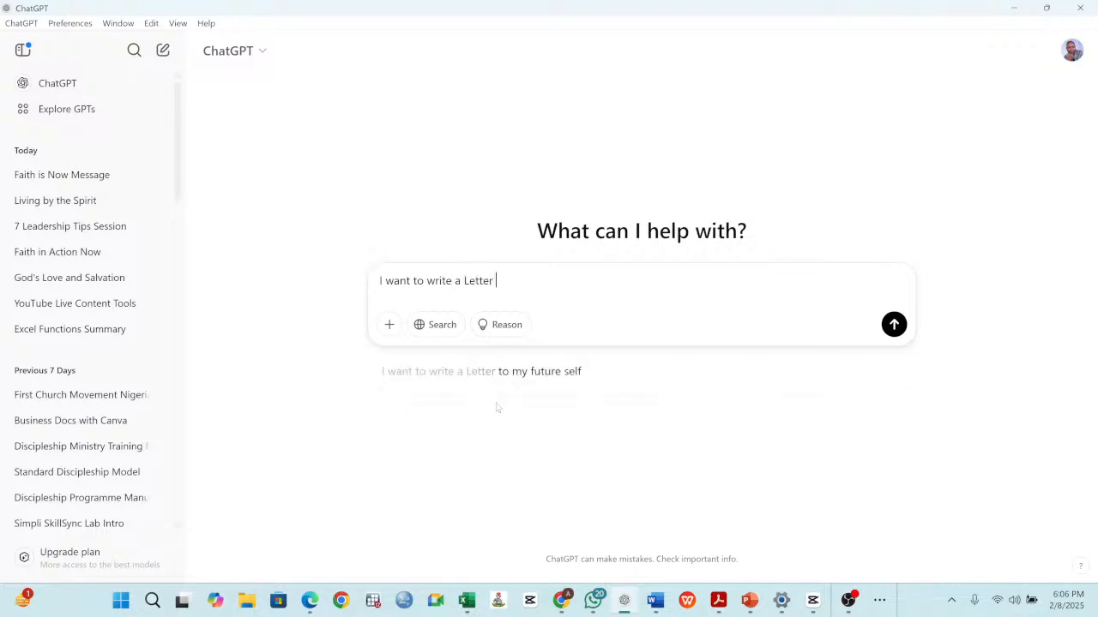
pyautogui.write('to all ')
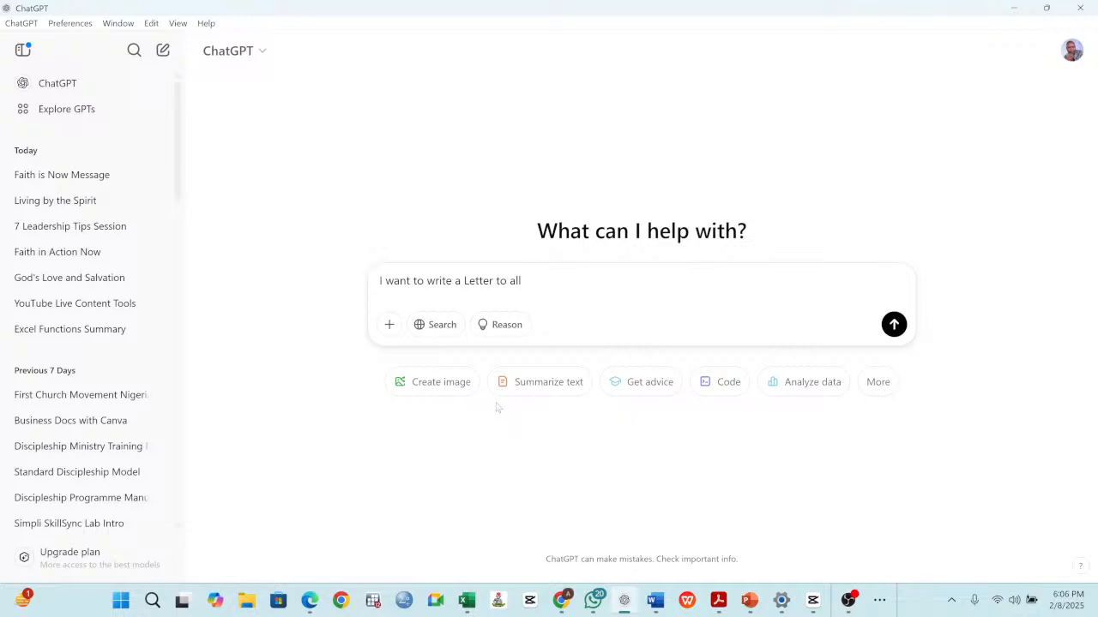
pyautogui.write('the members inviting them to the end of the ')
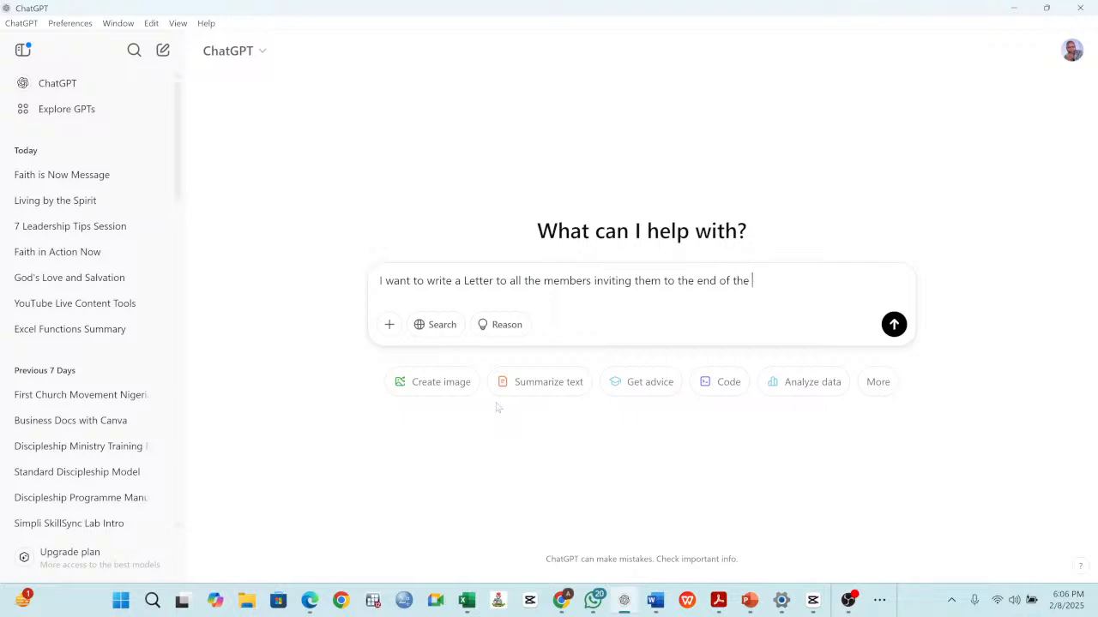
pyautogui.write('year Thanksgiving programme')
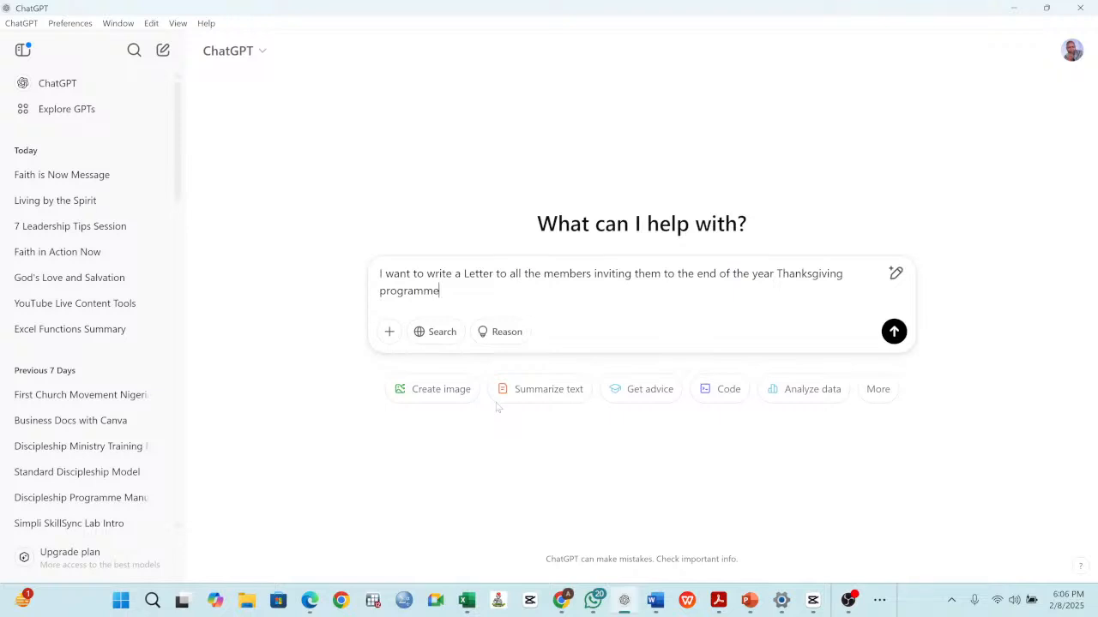
pyautogui.write('.')
# Add the date 21st February 2025 and the time 10am to the prompt, and begin the venue sentence.
pyautogui.write('Date is 21st February 202')
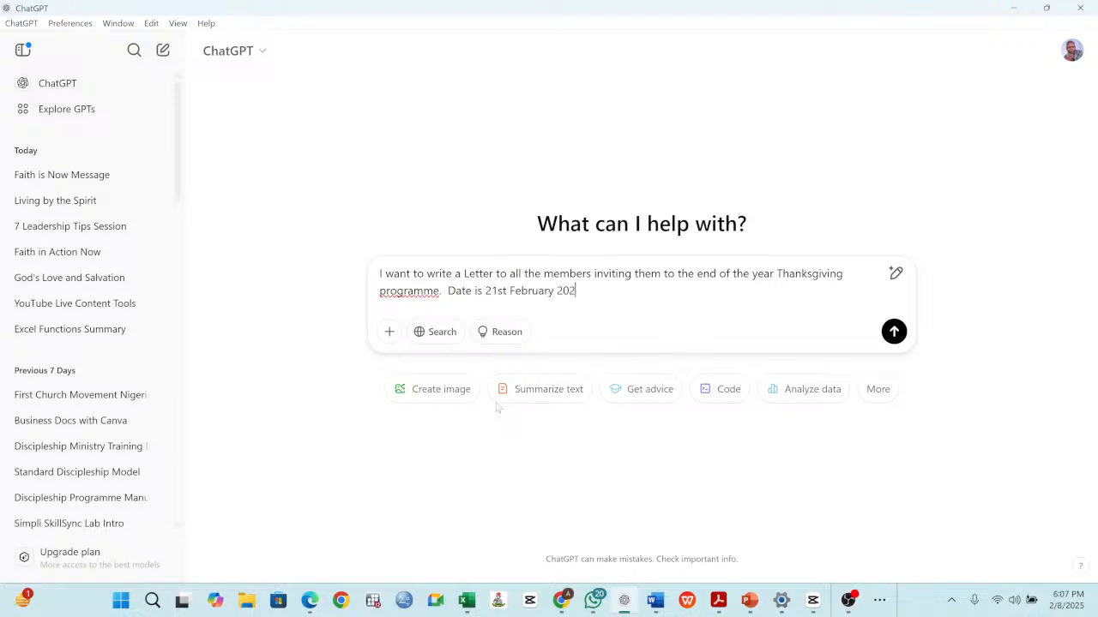
pyautogui.write('5, Time is 10am')
pyautogui.press('BackSpace')
pyautogui.write('. Venue is ')
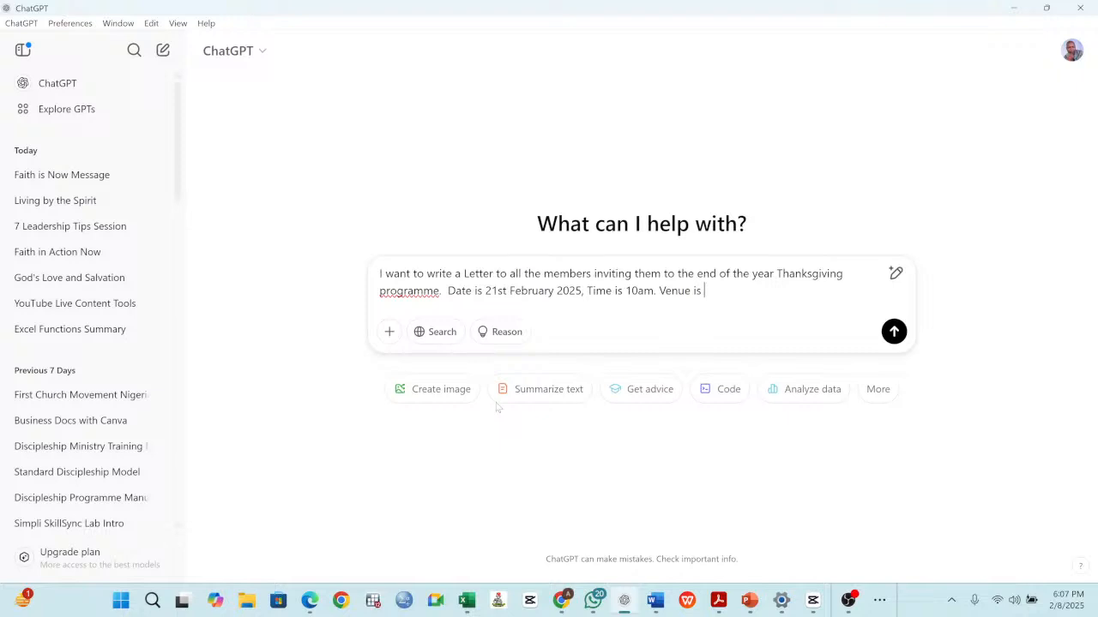
# Enter a full street address with city and country as the programme's venue in the prompt.
pyautogui.write('10 Alageo')
pyautogui.press('BackSpace')
pyautogui.press('BackSpace')
pyautogui.press('BackSpace')
pyautogui.press('BackSpace')
pyautogui.press('BackSpace')
pyautogui.press('BackSpace')
pyautogui.write('lagos')
pyautogui.press('BackSpace')
pyautogui.press('BackSpace')
pyautogui.press('BackSpace')
pyautogui.press('BackSpace')
pyautogui.write('Lagi')
pyautogui.press('BackSpace')
pyautogui.write('os Street, Lagos Nigeria')
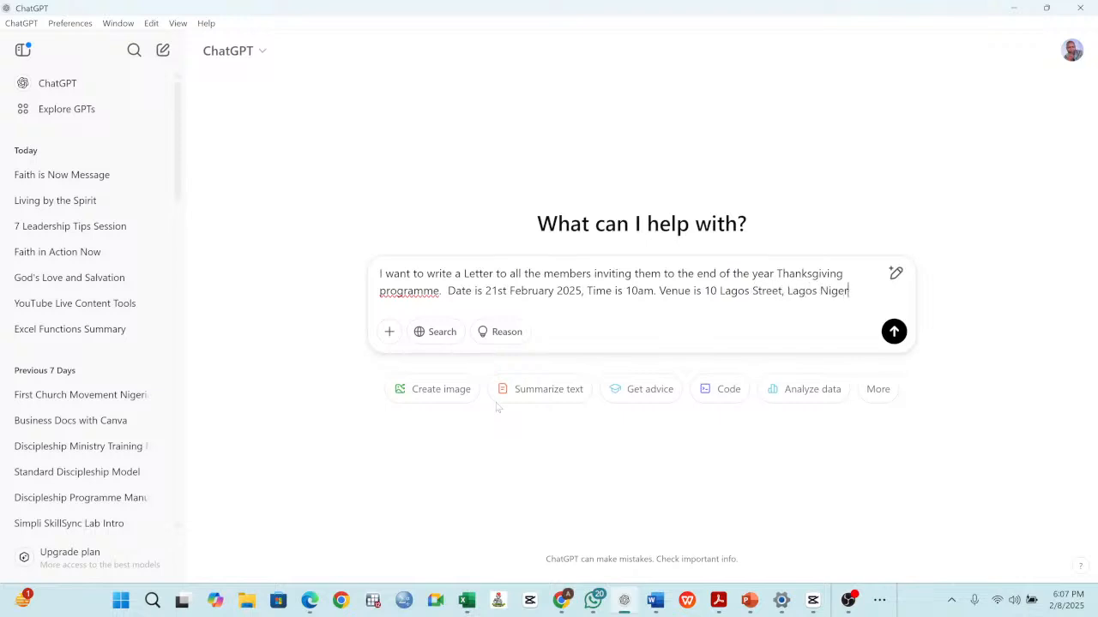
# Replace everything after the venue's house number with a short placeholder street name.
pyautogui.press('BackSpace')
pyautogui.press('BackSpace')
pyautogui.press('BackSpace')
pyautogui.press('BackSpace')
pyautogui.press('BackSpace')
pyautogui.press('BackSpace')
pyautogui.press('BackSpace')
pyautogui.press('BackSpace')
pyautogui.press('BackSpace')
pyautogui.press('BackSpace')
pyautogui.press('BackSpace')
pyautogui.press('BackSpace')
pyautogui.press('BackSpace')
pyautogui.press('BackSpace')
pyautogui.press('BackSpace')
pyautogui.press('BackSpace')
pyautogui.press('BackSpace')
pyautogui.press('BackSpace')
pyautogui.press('BackSpace')
pyautogui.press('BackSpace')
pyautogui.press('BackSpace')
pyautogui.press('BackSpace')
pyautogui.press('BackSpace')
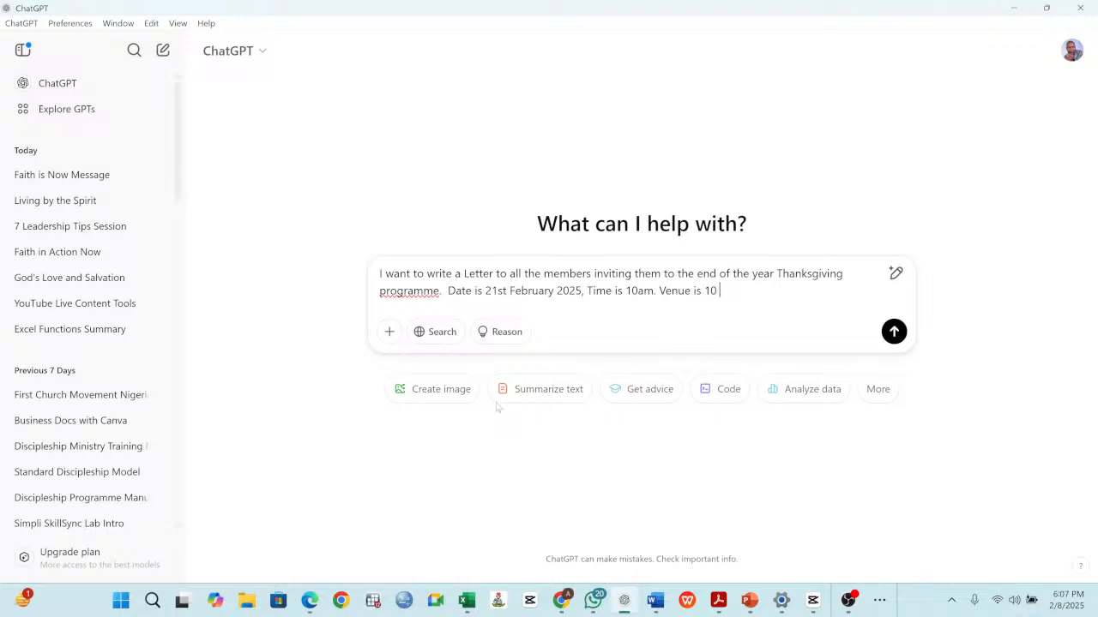
pyautogui.write('bbb street,')
# Add that the thanksgiving programme will focus on appreciation of long standing members, and send the prompt.
pyautogui.write('Tha')
pyautogui.press('BackSpace')
pyautogui.press('BackSpace')
pyautogui.write('he ')
pyautogui.write('thin')
pyautogui.press('BackSpace')
pyautogui.press('BackSpace')
pyautogui.write('ank')
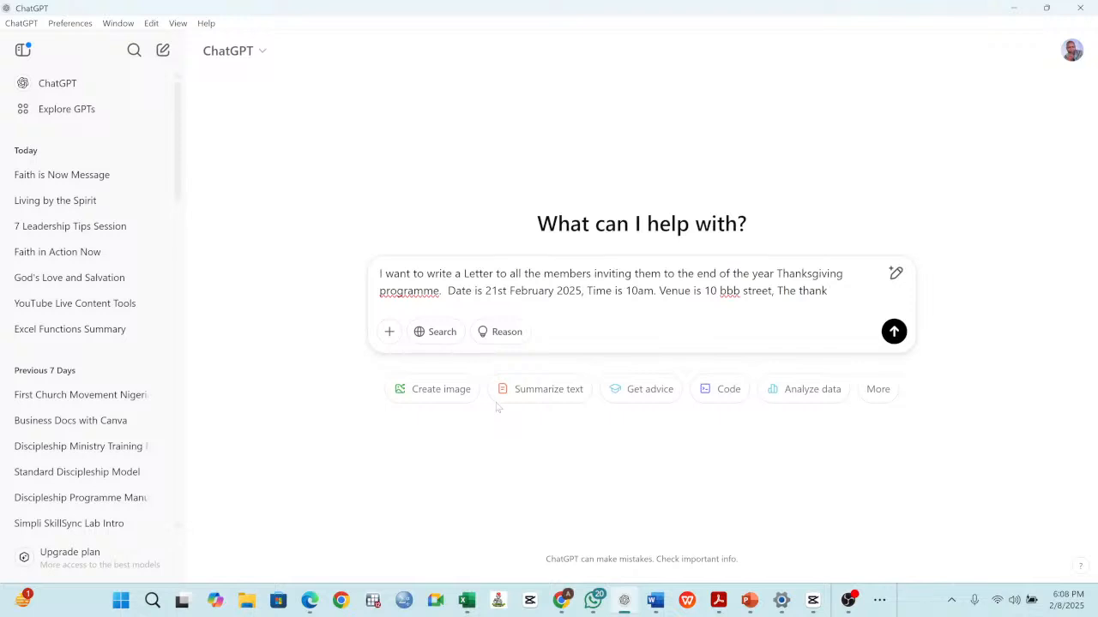
pyautogui.write('giving progra')
pyautogui.write('mme will')
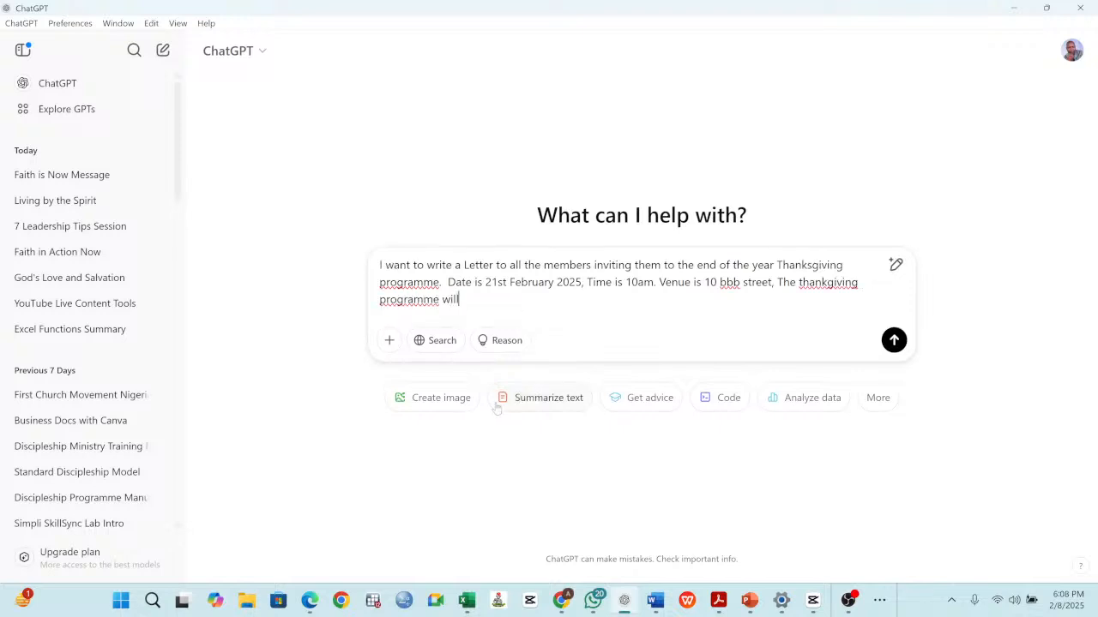
pyautogui.write(' focus on appreciation long stan')
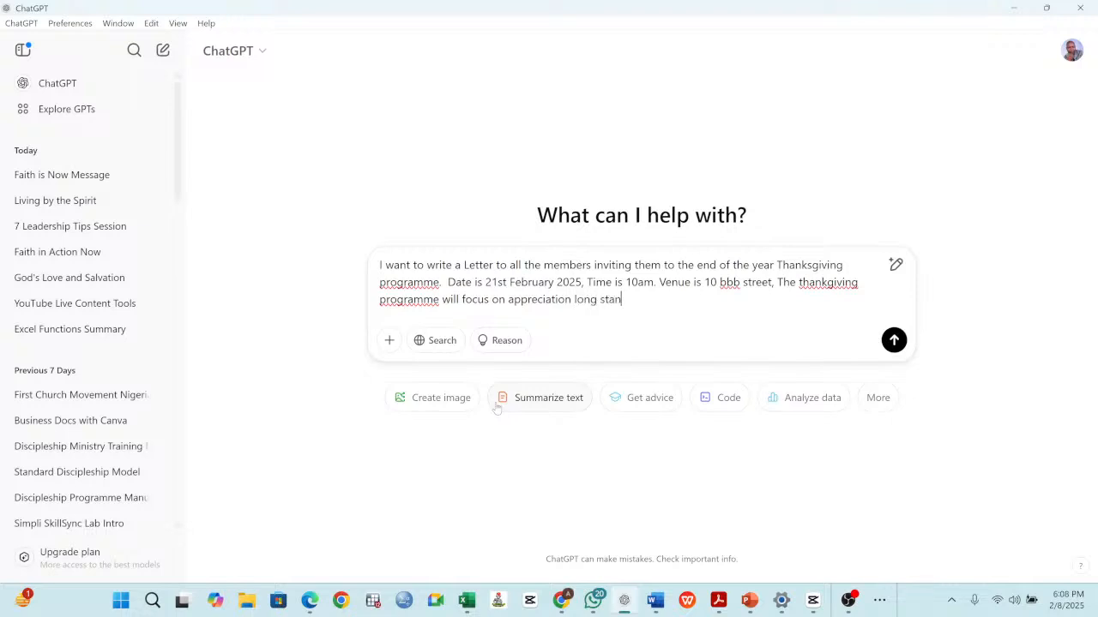
pyautogui.write('ding members.')
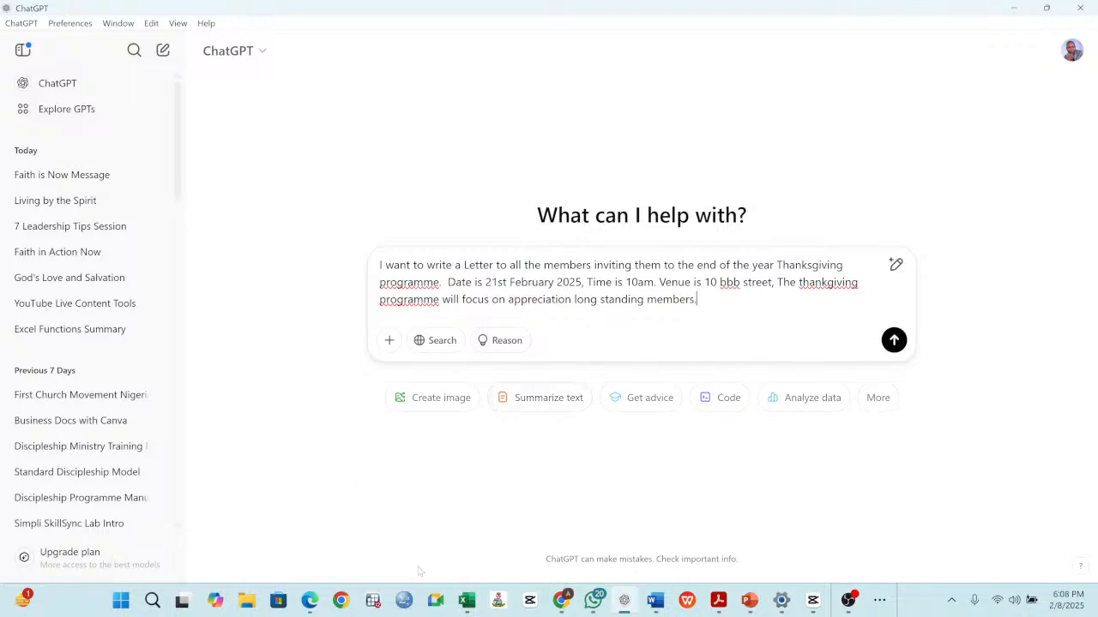
pyautogui.click(893, 341)
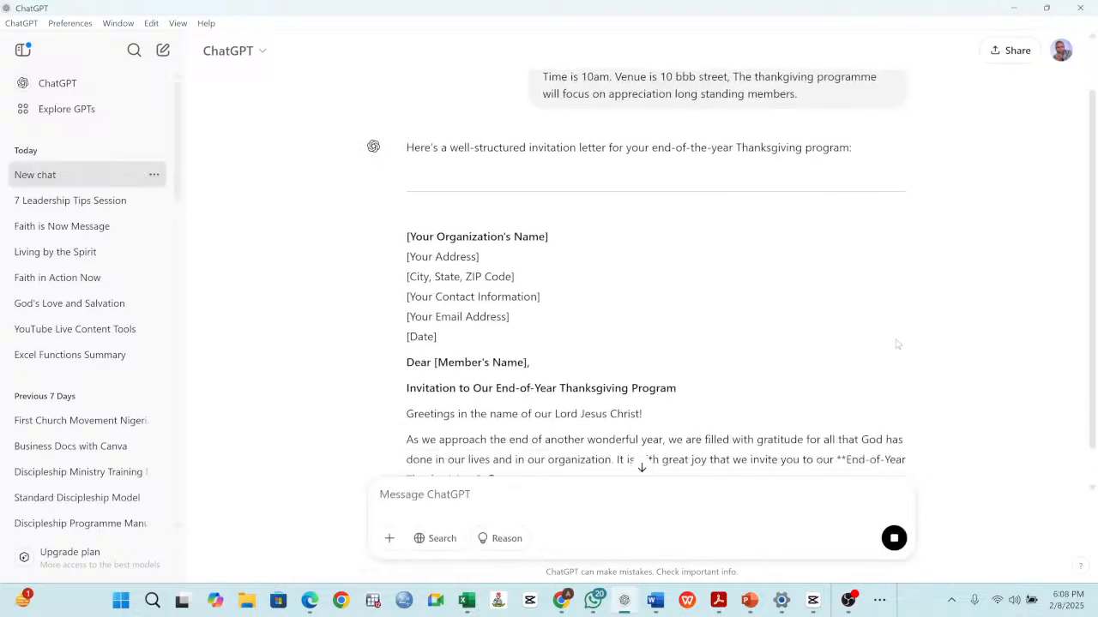
# Examine the generated invitation letter's layout and the placeholder block for organization, address, contact details and date.
pyautogui.scroll(-3, 641, 332)
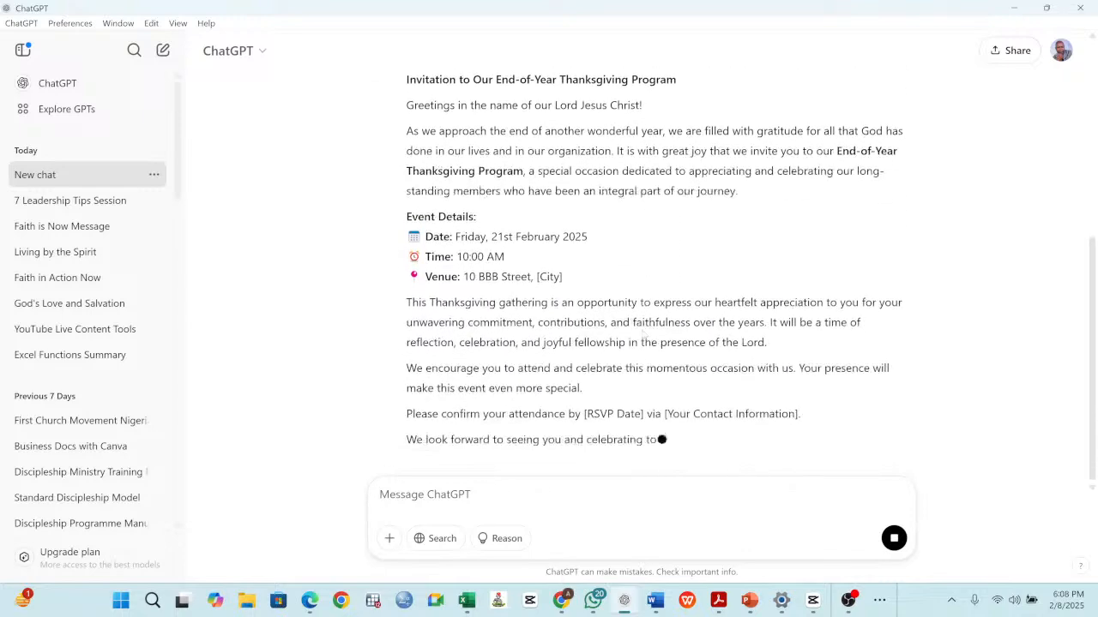
pyautogui.scroll(3, 643, 330)
pyautogui.scroll(4, 643, 327)
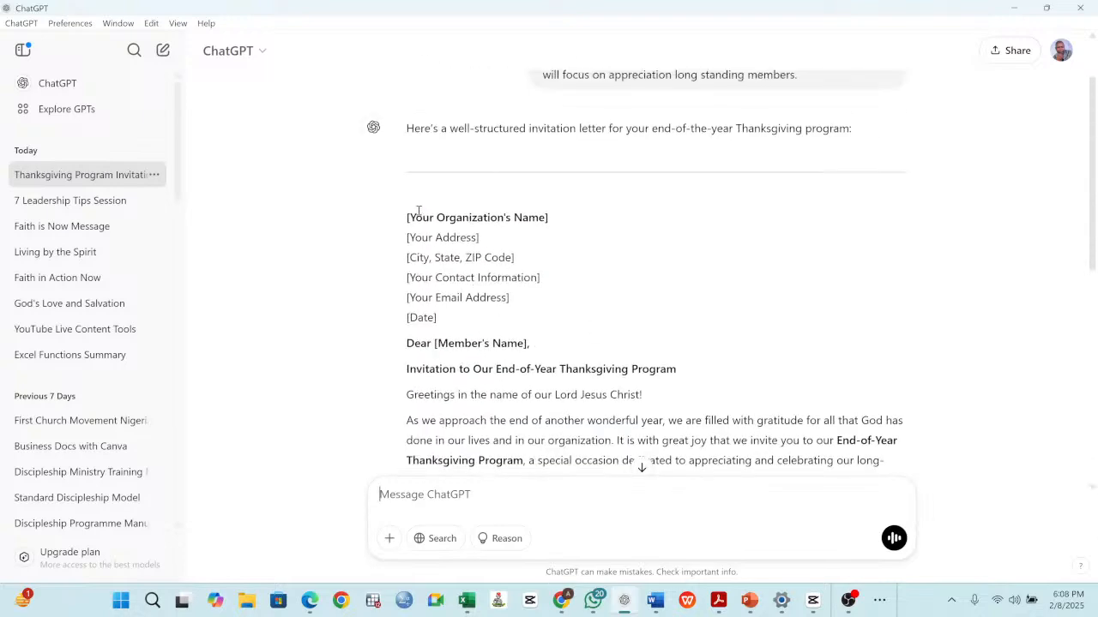
pyautogui.moveTo(406, 217); pyautogui.dragTo(598, 294)
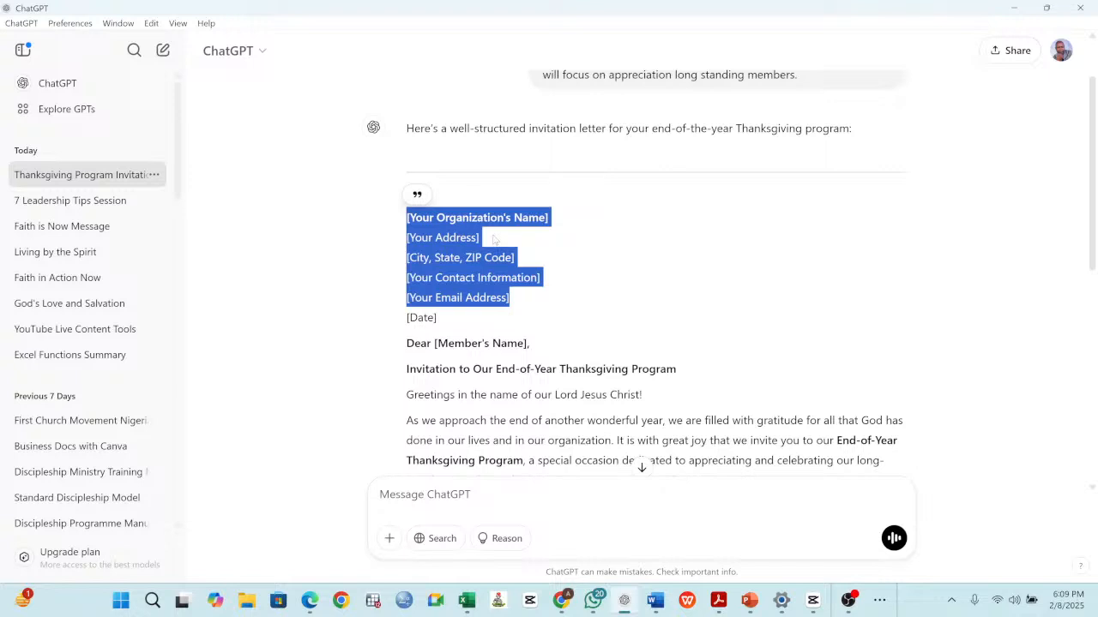
pyautogui.moveTo(465, 318); pyautogui.dragTo(391, 328)
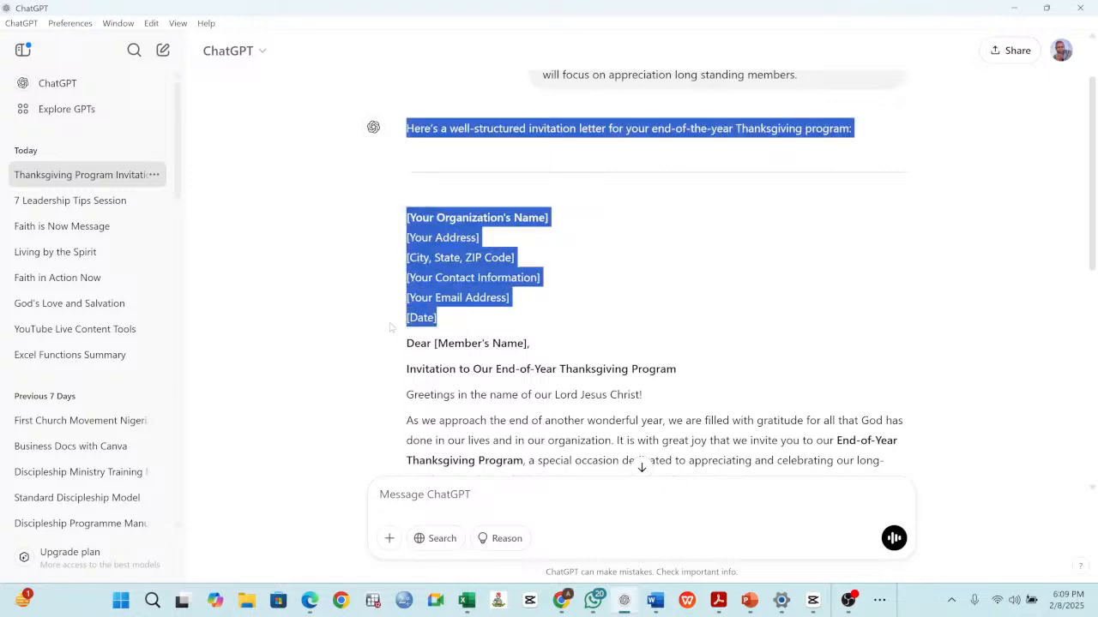
pyautogui.click(515, 335)
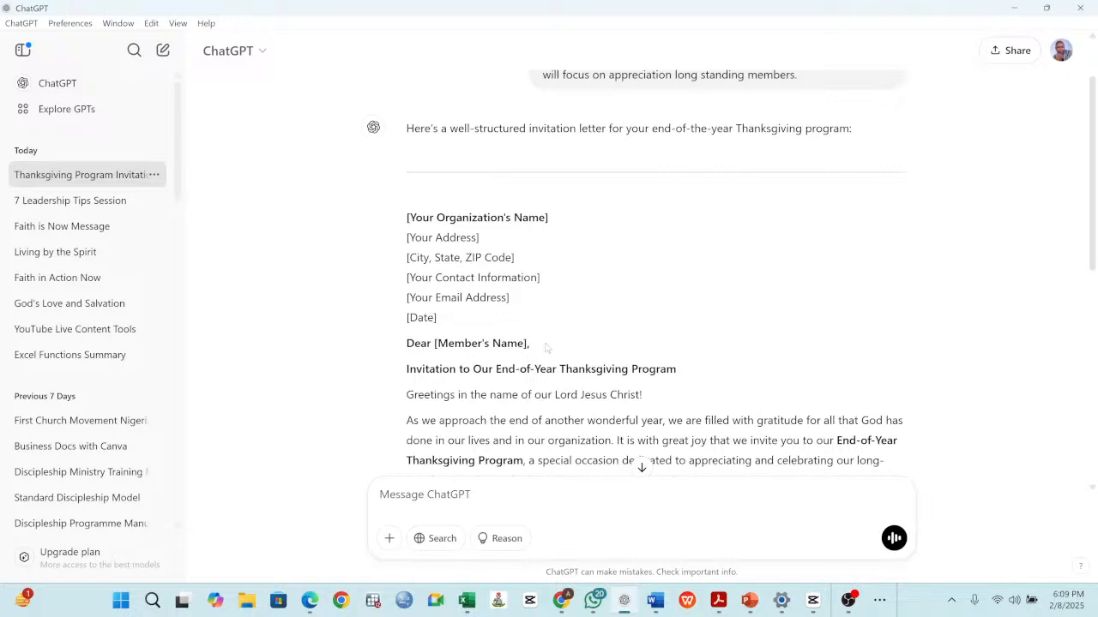
pyautogui.moveTo(406, 217); pyautogui.dragTo(791, 409)
pyautogui.click(638, 284)
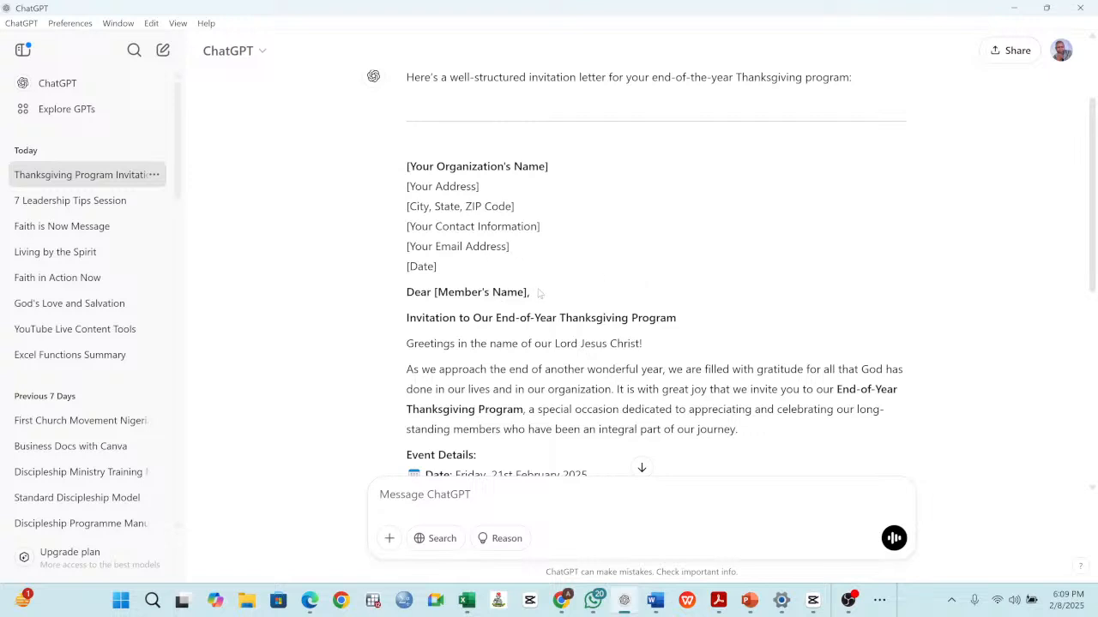
# Review the letter's subject line, greeting, body and event details against the original Thanksgiving prompt.
pyautogui.moveTo(417, 320); pyautogui.dragTo(686, 326)
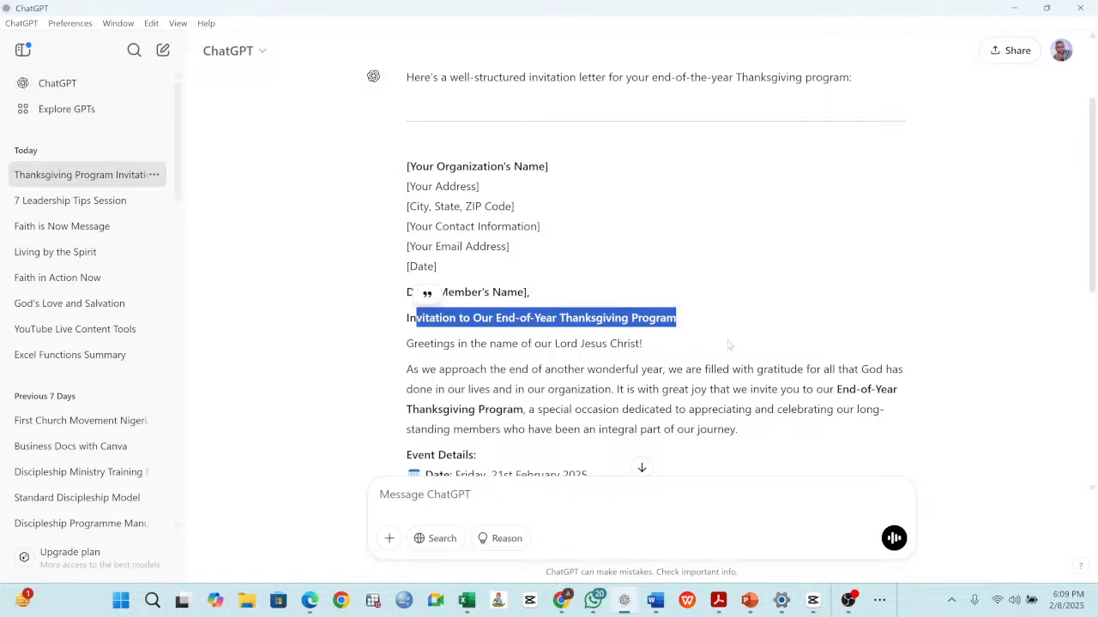
pyautogui.click(661, 345)
pyautogui.moveTo(653, 347); pyautogui.dragTo(409, 344)
pyautogui.click(561, 363)
pyautogui.scroll(-1, 596, 310)
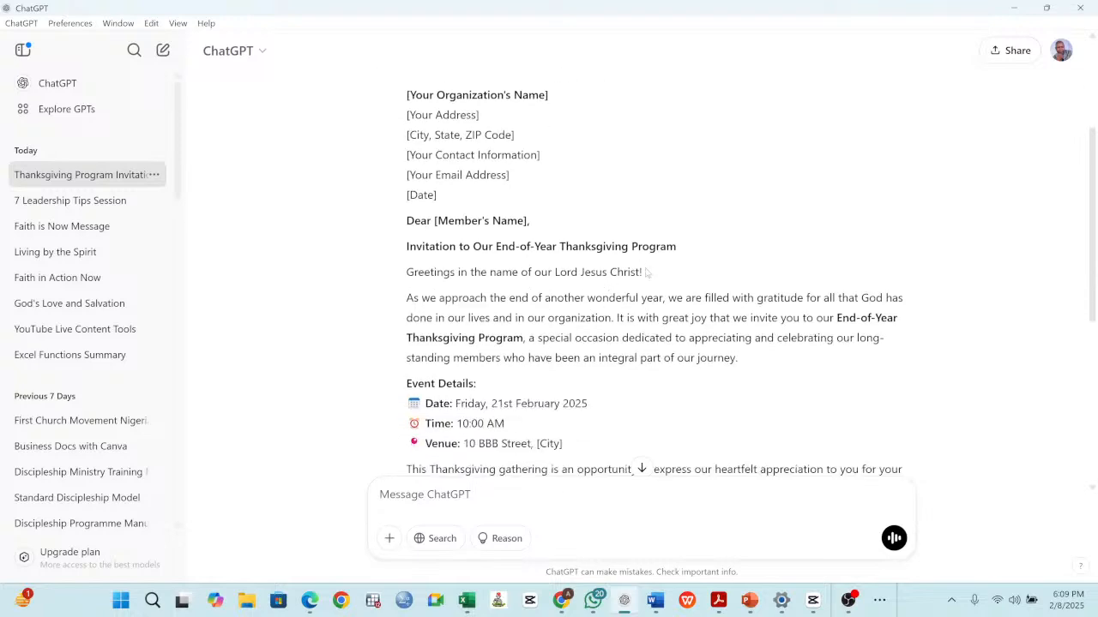
pyautogui.scroll(-2, 563, 312)
pyautogui.scroll(2, 447, 293)
pyautogui.scroll(-1, 636, 298)
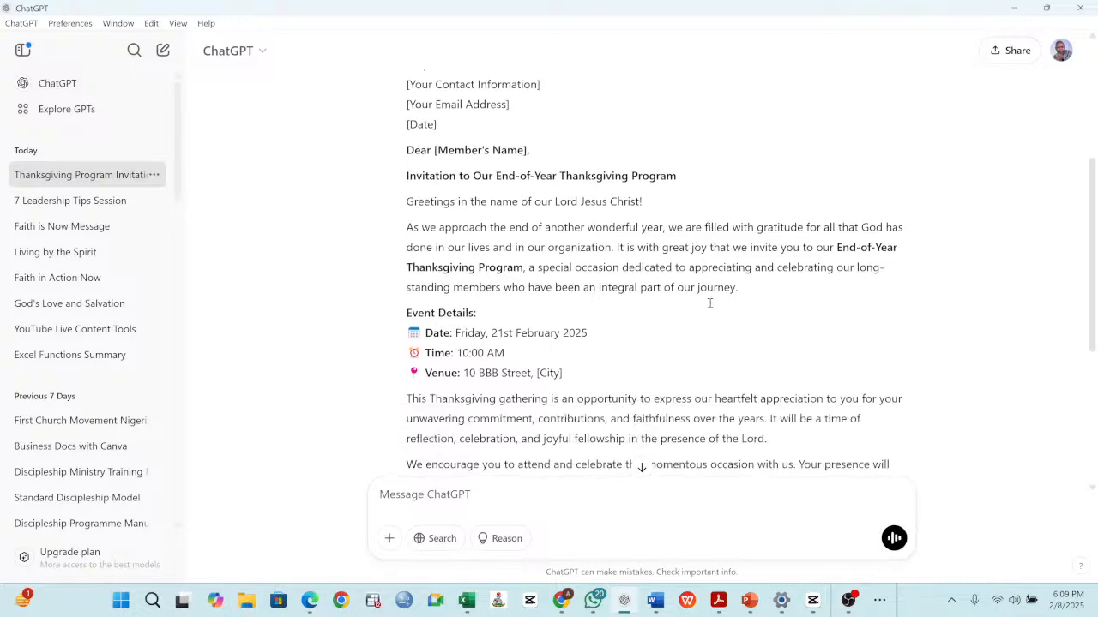
pyautogui.moveTo(544, 267); pyautogui.dragTo(715, 267)
pyautogui.click(587, 340)
pyautogui.scroll(-2, 524, 286)
pyautogui.scroll(6, 523, 283)
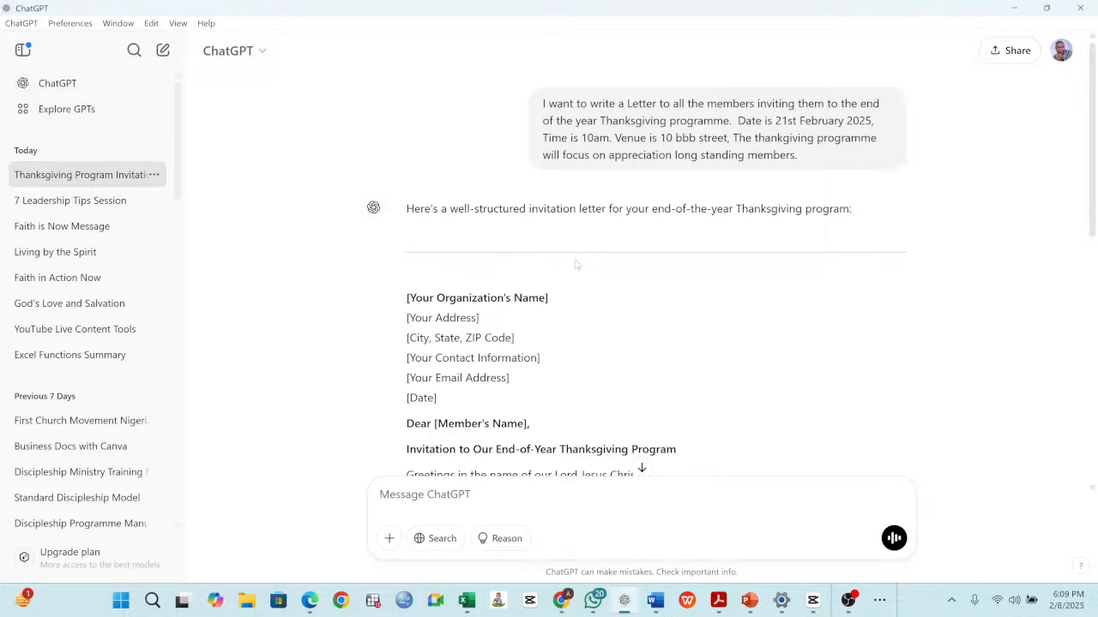
# Review the rest of the Thanksgiving invitation letter, from its event details and body paragraphs to the closing and signature placeholders.
pyautogui.scroll(-6, 585, 326)
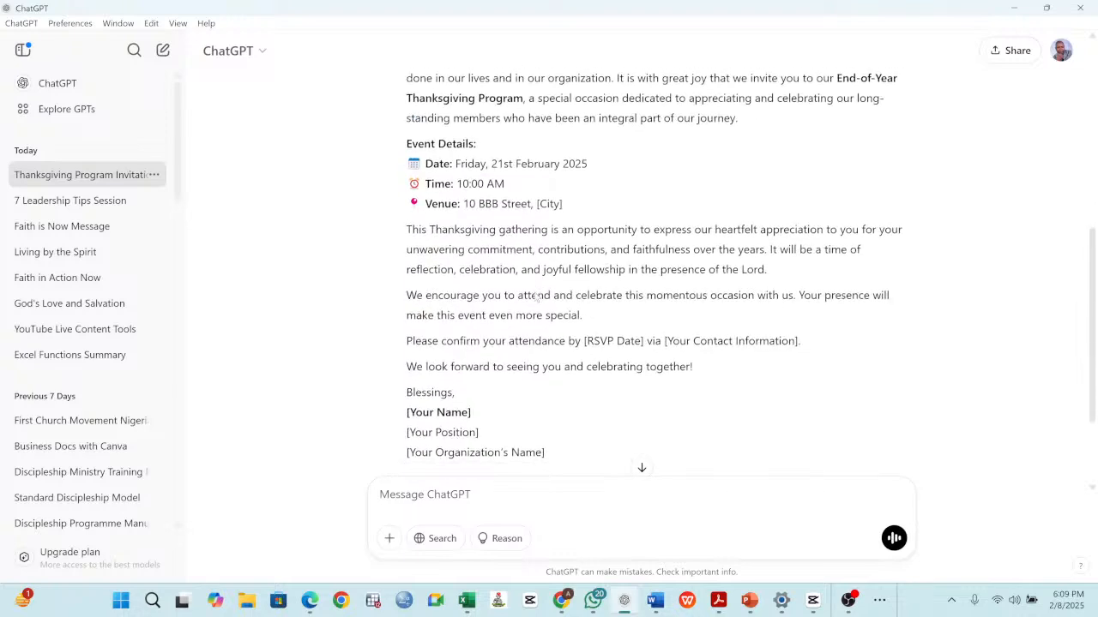
pyautogui.scroll(-1, 535, 296)
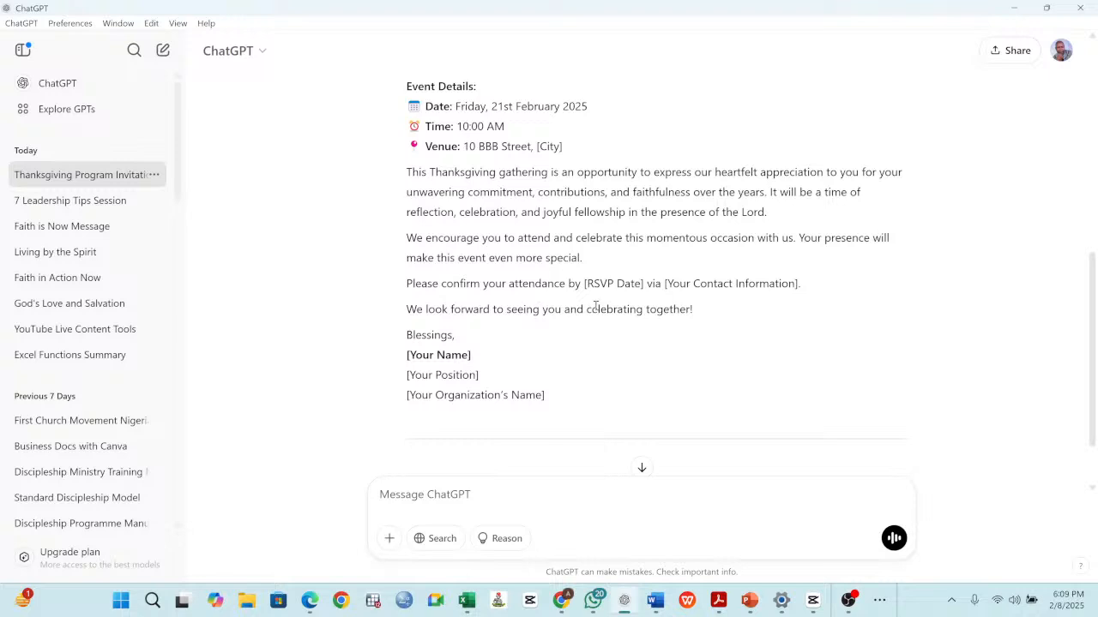
pyautogui.scroll(1, 607, 309)
pyautogui.scroll(-1, 557, 257)
pyautogui.moveTo(767, 212); pyautogui.dragTo(406, 171)
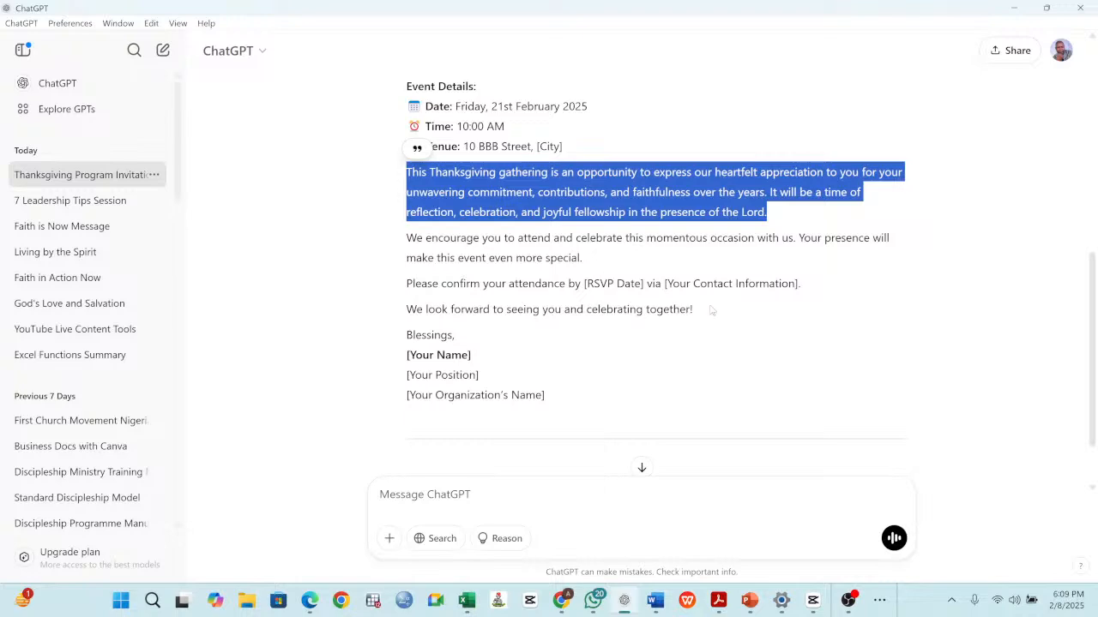
pyautogui.moveTo(709, 311); pyautogui.dragTo(408, 238)
pyautogui.scroll(-1, 566, 340)
pyautogui.moveTo(545, 315); pyautogui.dragTo(386, 253)
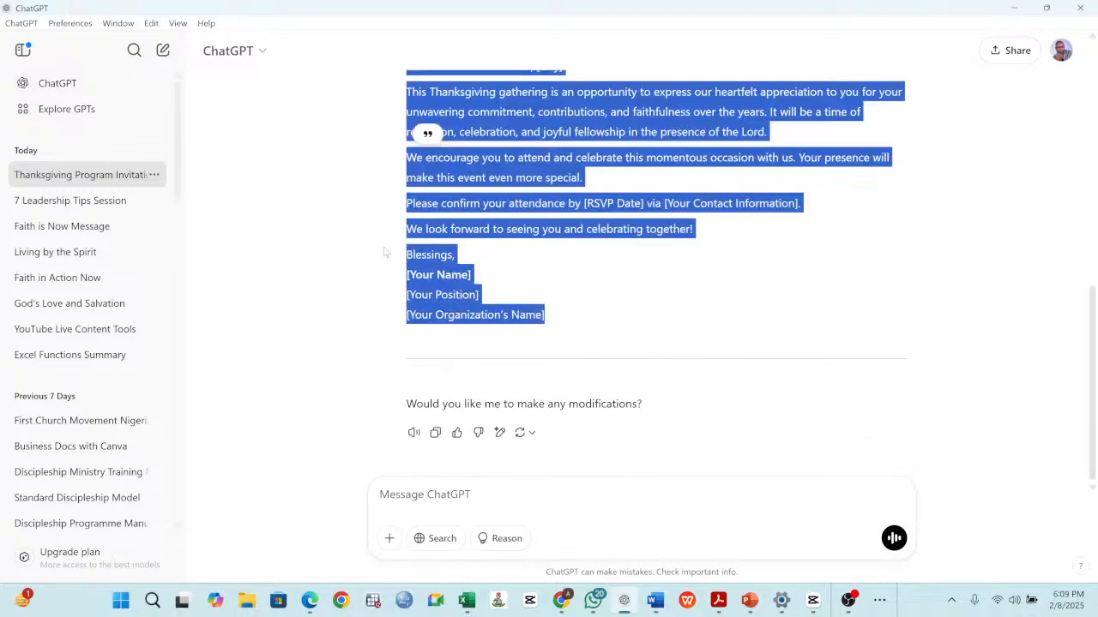
pyautogui.click(635, 221)
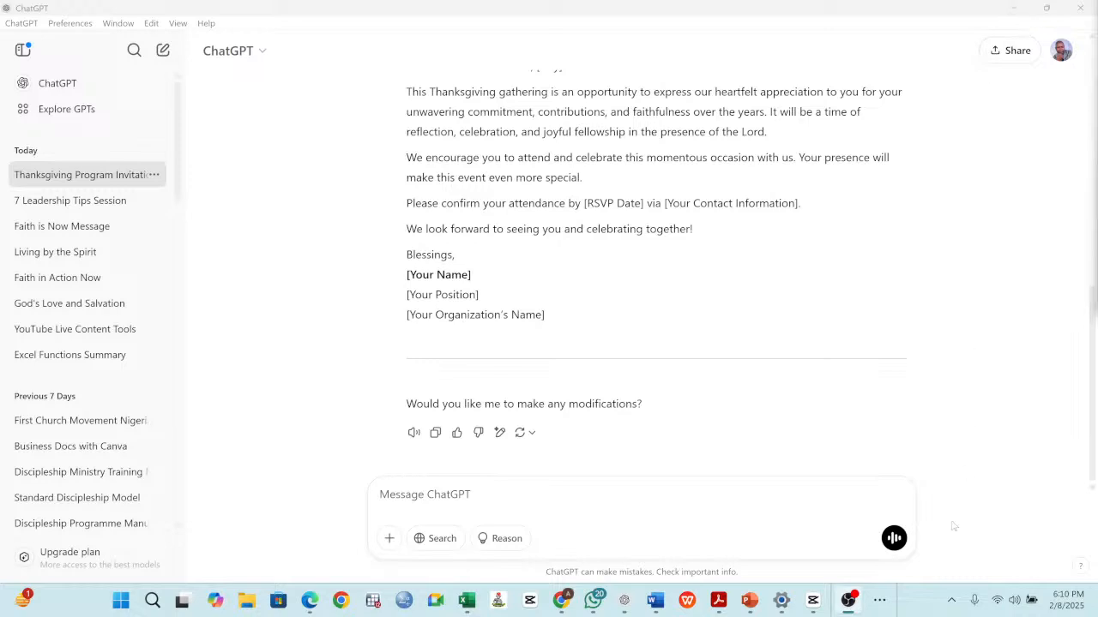
# Switch to the LetsView phone mirror and review the same Thanksgiving letter in the ChatGPT mobile app.
pyautogui.click(881, 600)
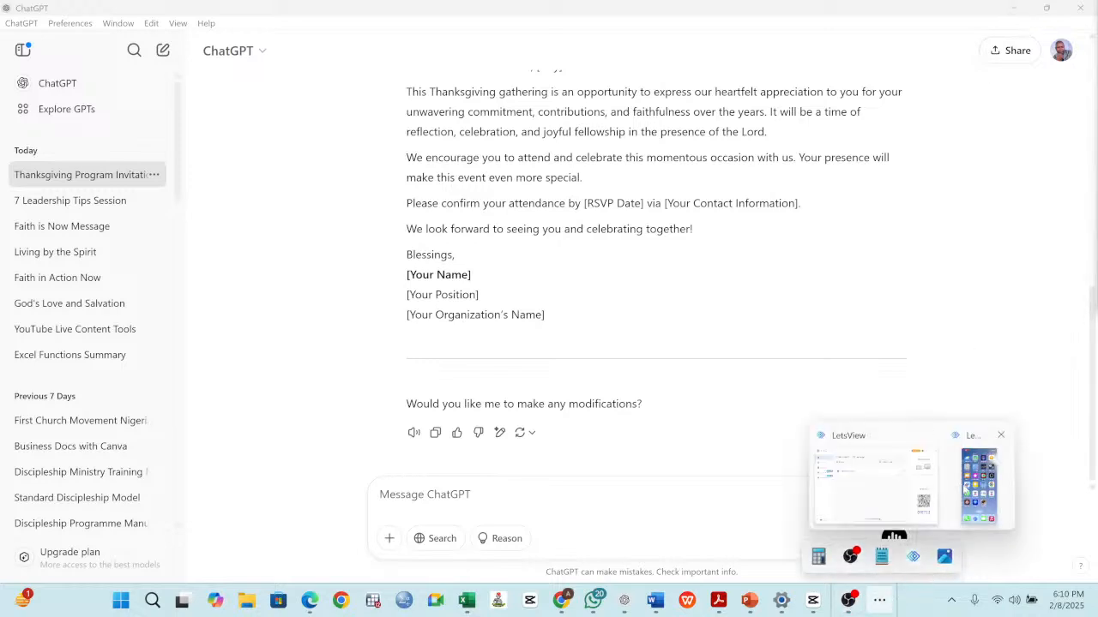
pyautogui.click(965, 491)
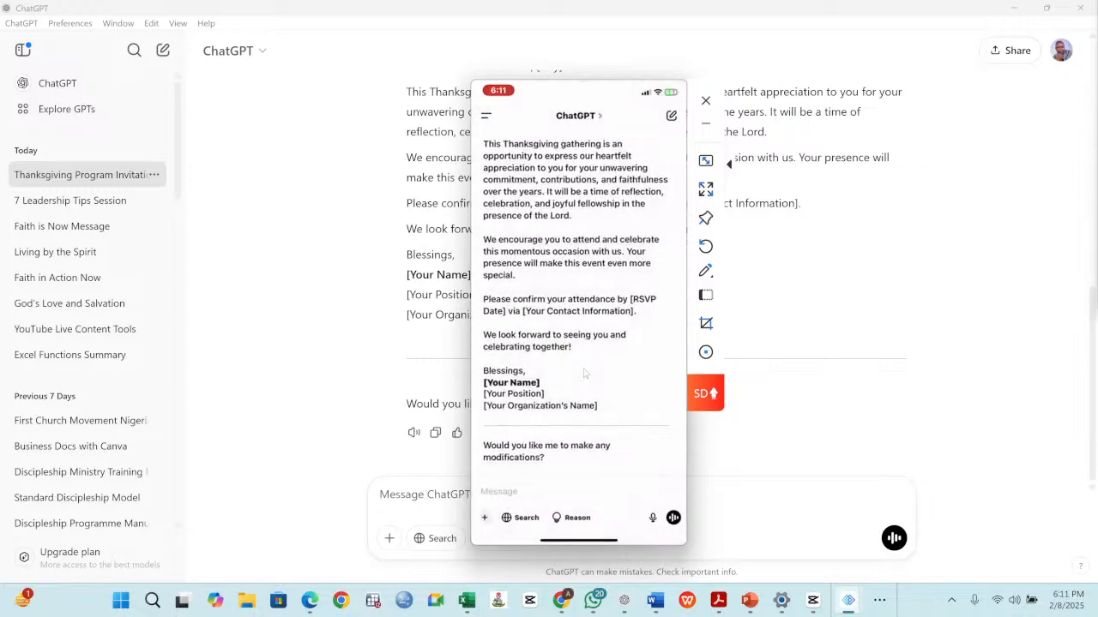
pyautogui.scroll(5, 585, 374)
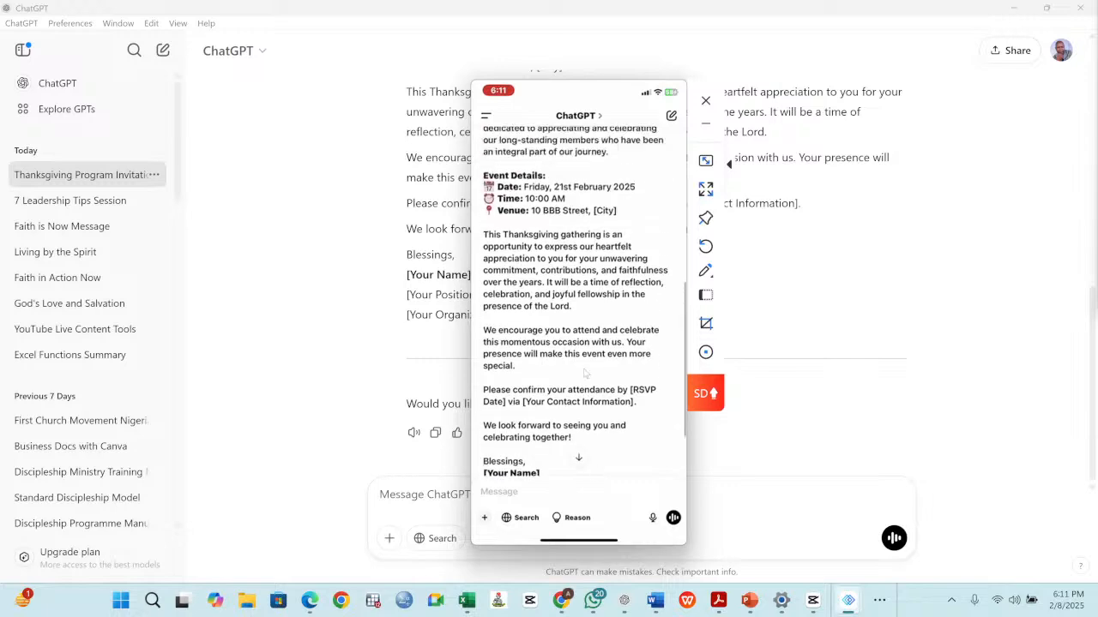
pyautogui.scroll(4, 586, 374)
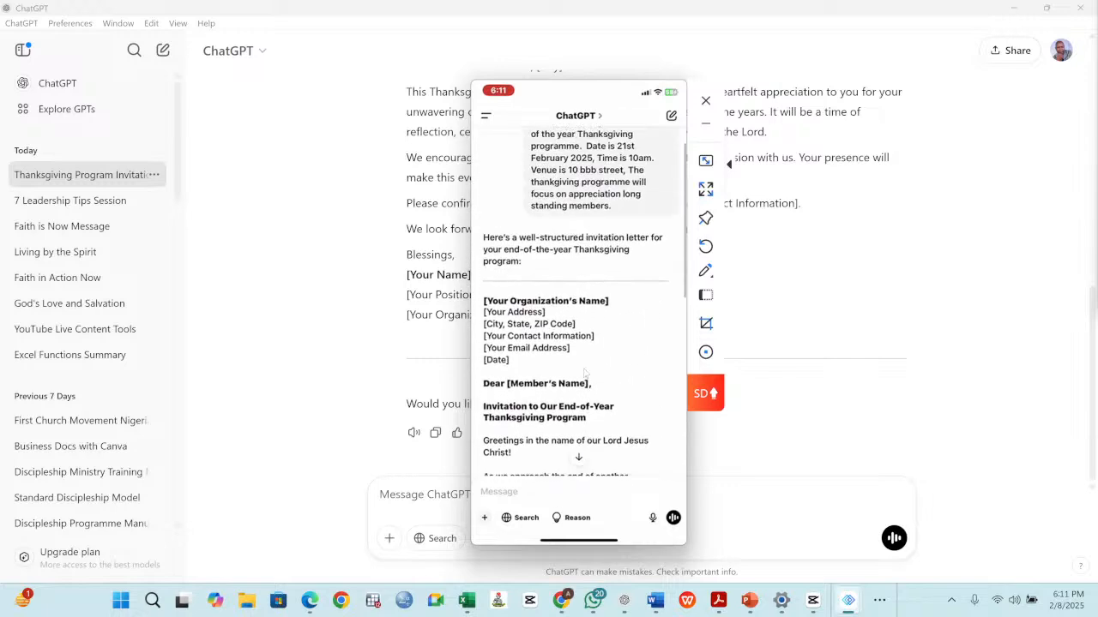
pyautogui.scroll(-3, 585, 373)
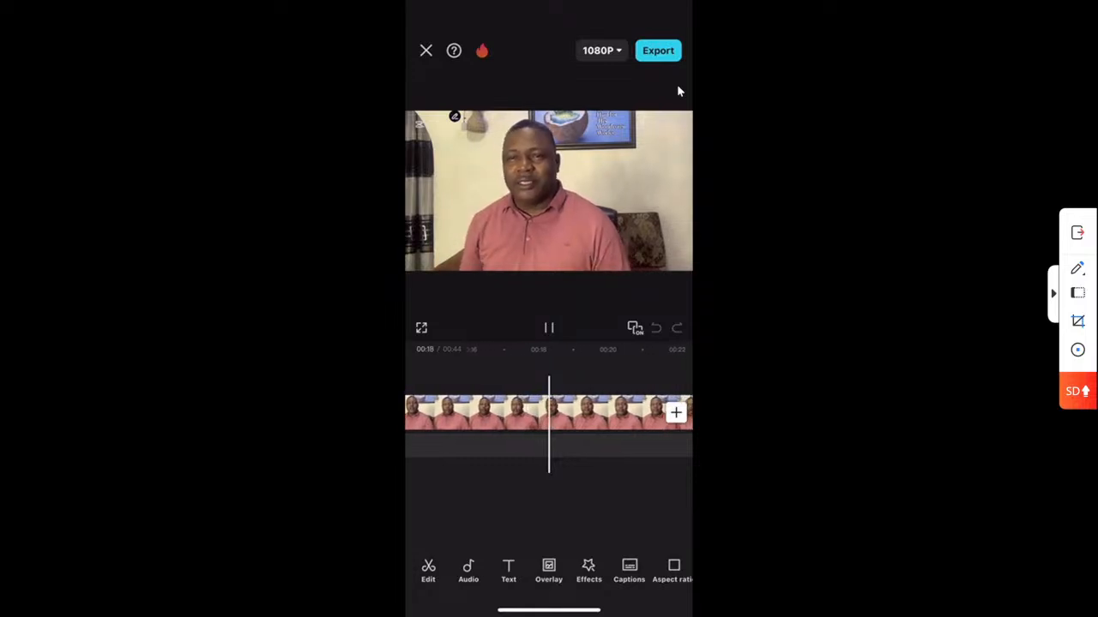
# Pause the video in the CapCut mobile app, return to its start, and delete the short opening segment.
pyautogui.press('space')
pyautogui.hscroll(-10, 549, 412)
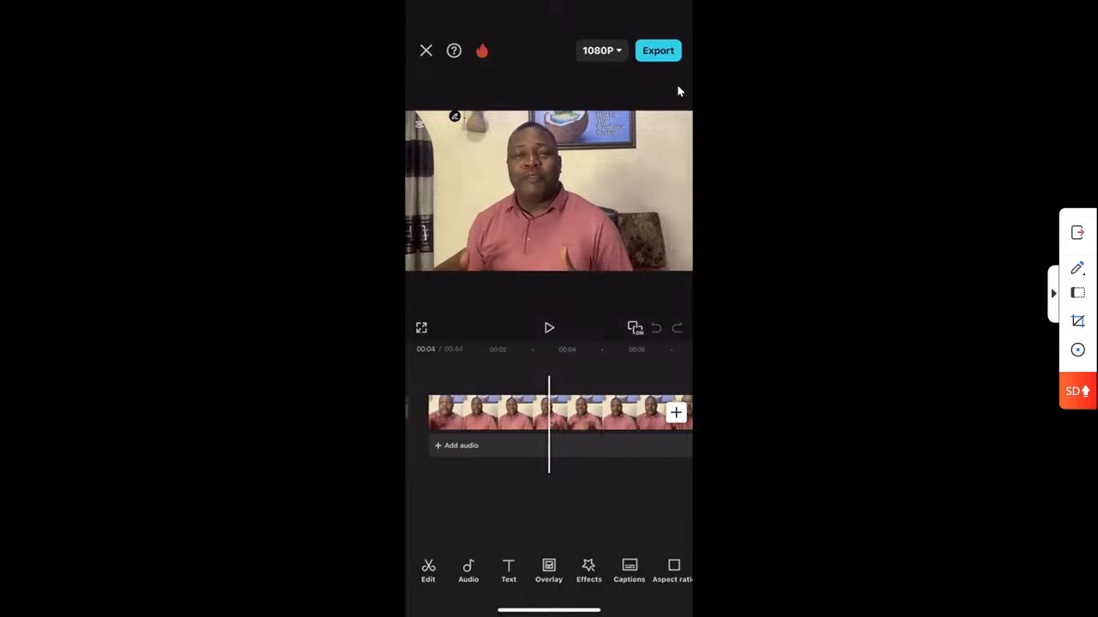
pyautogui.hscroll(-4, 549, 412)
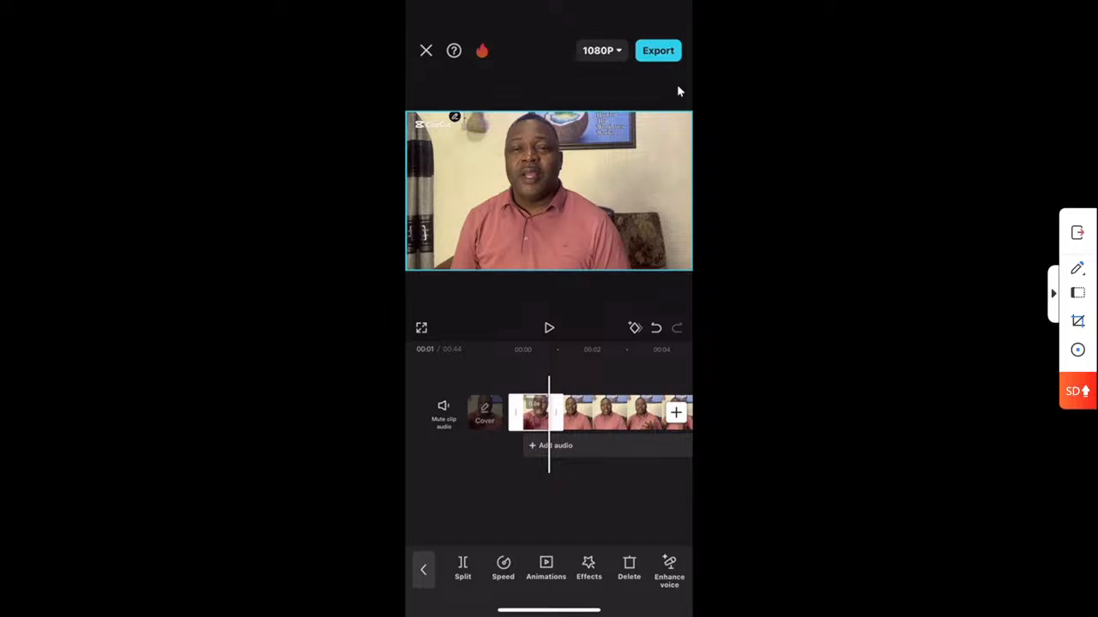
pyautogui.press('Delete')
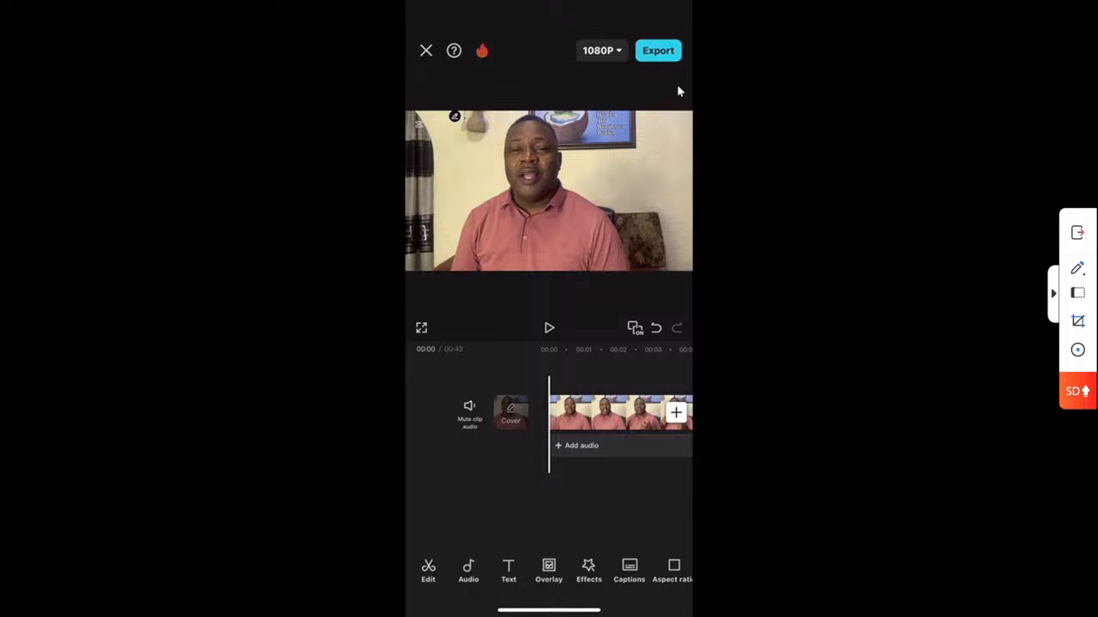
pyautogui.hscroll(1, 600, 413)
pyautogui.hscroll(-1, 600, 413)
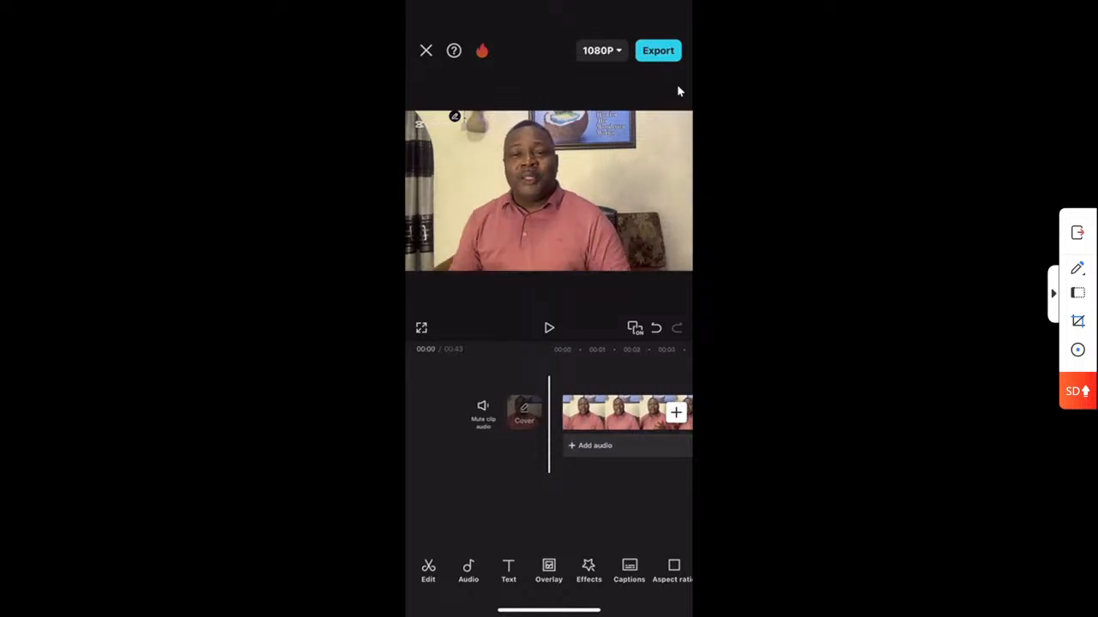
# Play back the edited video from its beginning to check the cuts and the generated captions.
pyautogui.press('space')
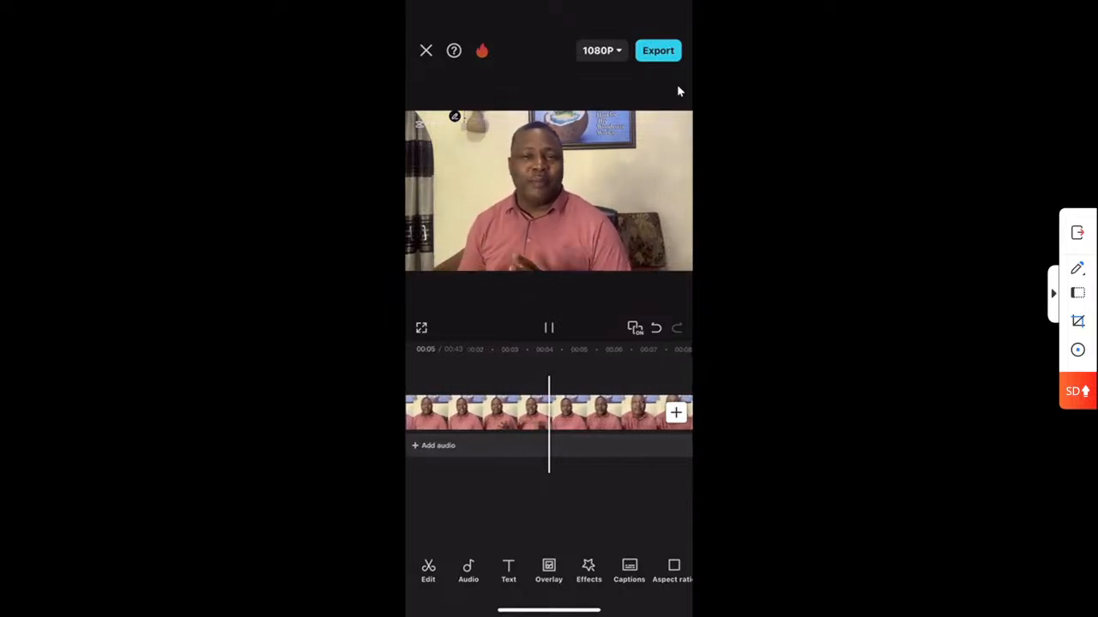
pyautogui.press('space')
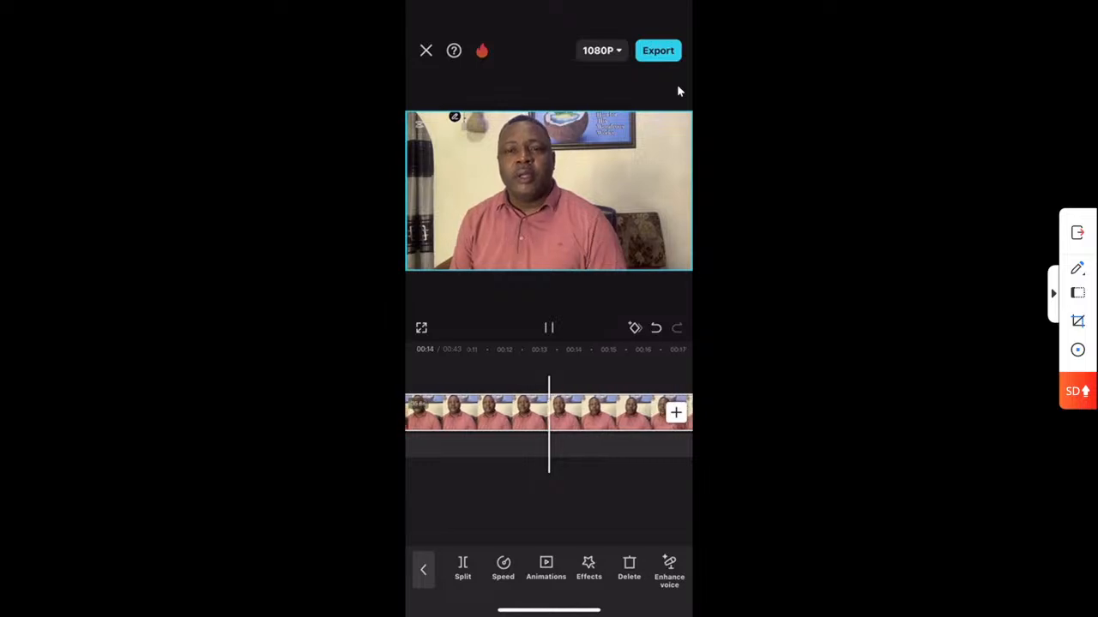
pyautogui.press('space')
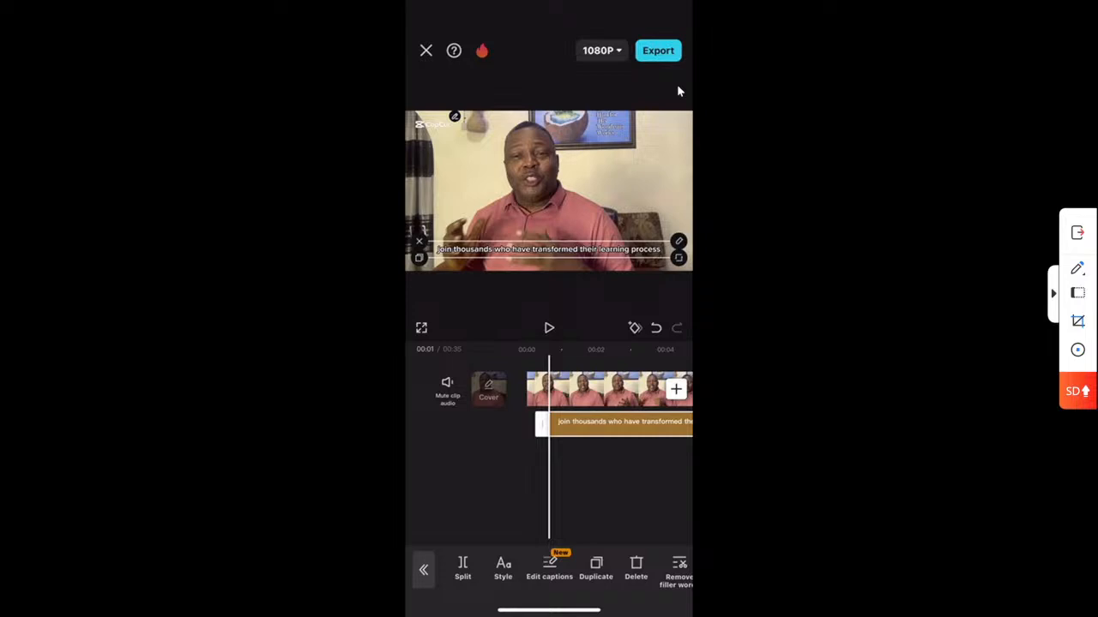
pyautogui.press('space')
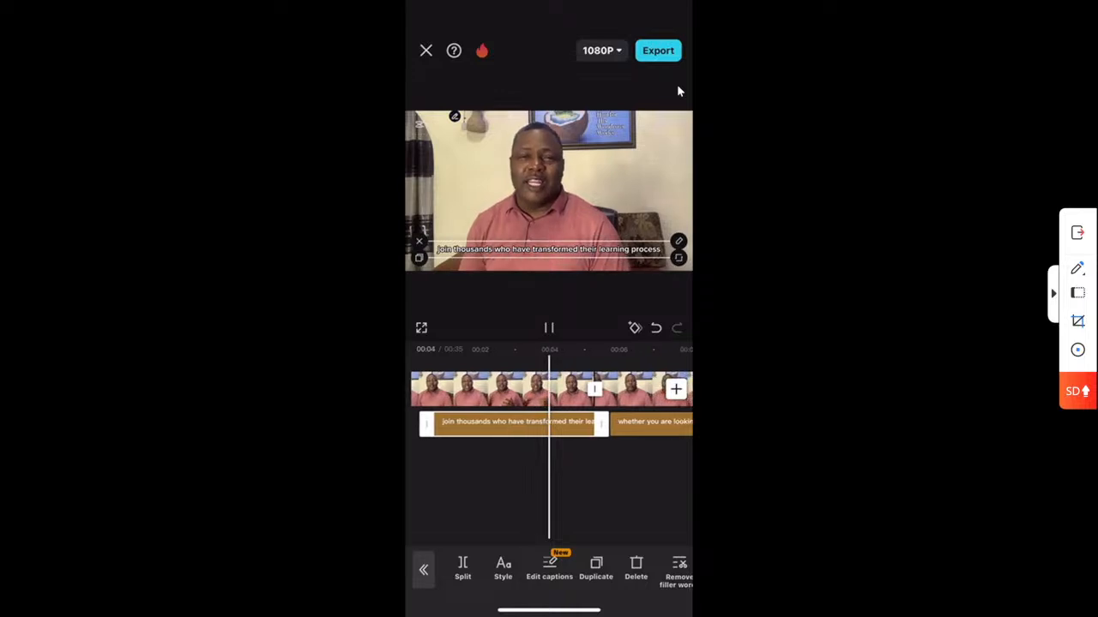
pyautogui.press('space')
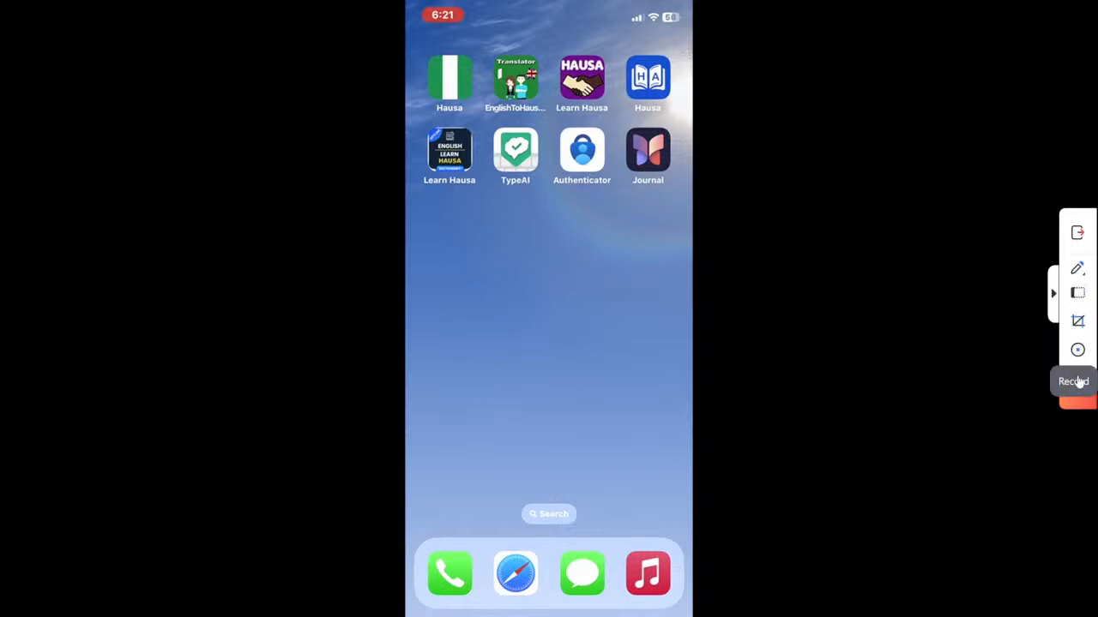
# Leave the full-screen phone mirror, minimise it and the ChatGPT window, and switch to the CapCut desktop app.
pyautogui.click(1077, 233)
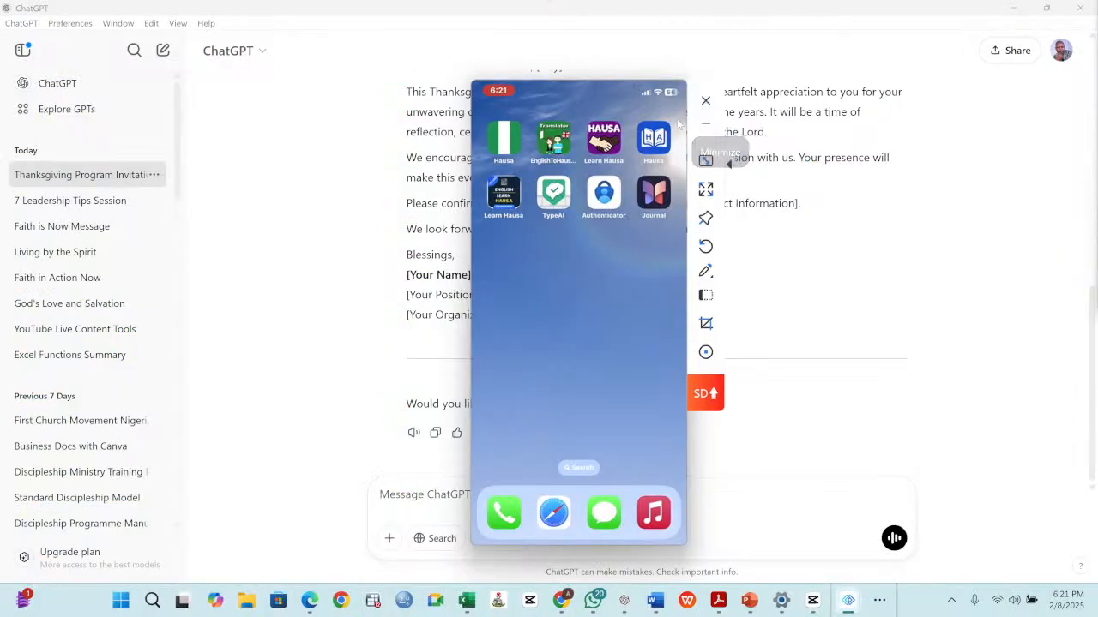
pyautogui.click(704, 124)
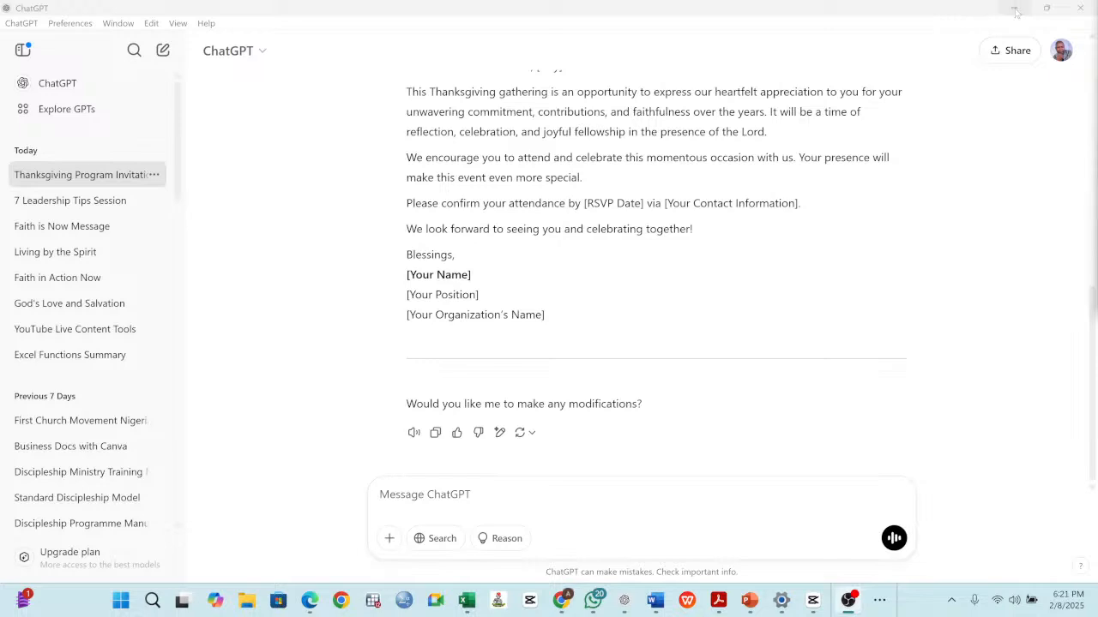
pyautogui.click(1013, 7)
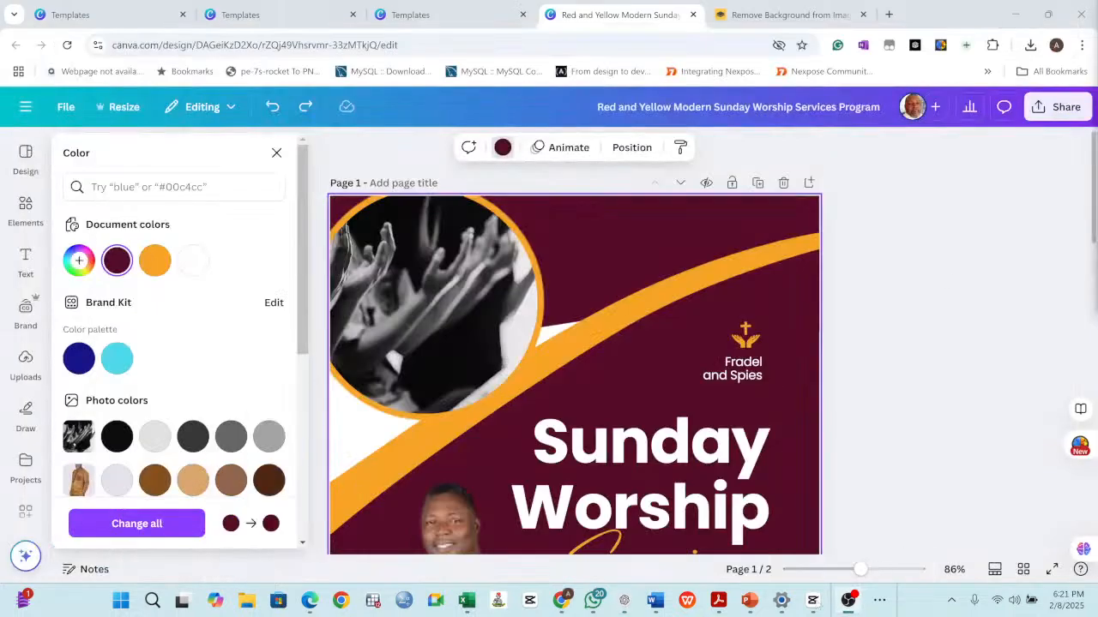
pyautogui.click(813, 600)
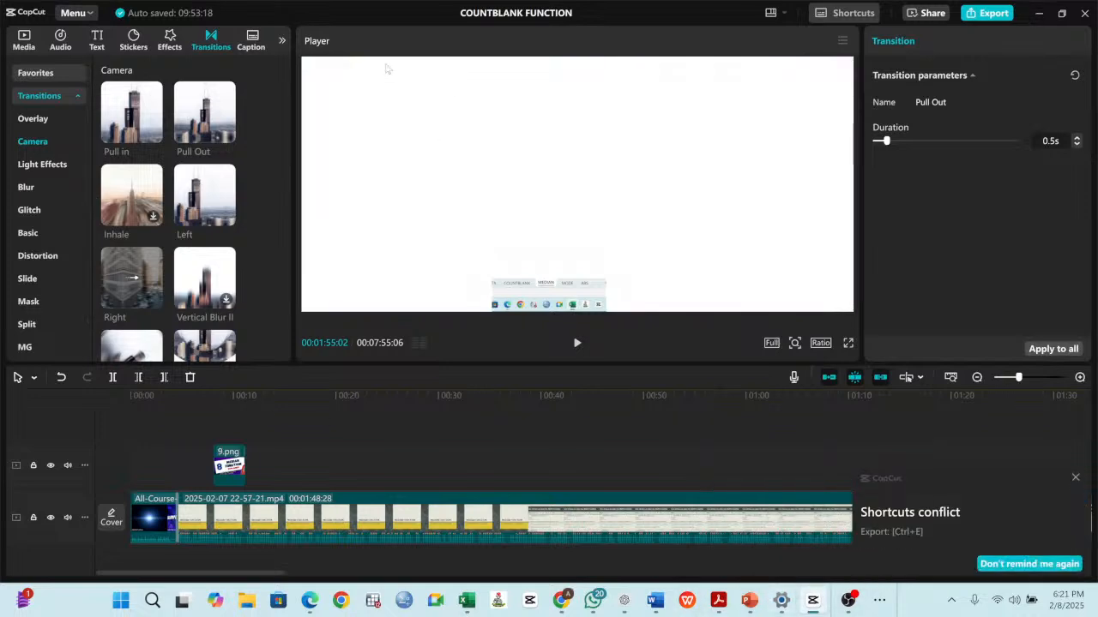
# Create a new CapCut project in place of the open COUNTBLANK FUNCTION project, and minimise the old project's window.
pyautogui.click(89, 14)
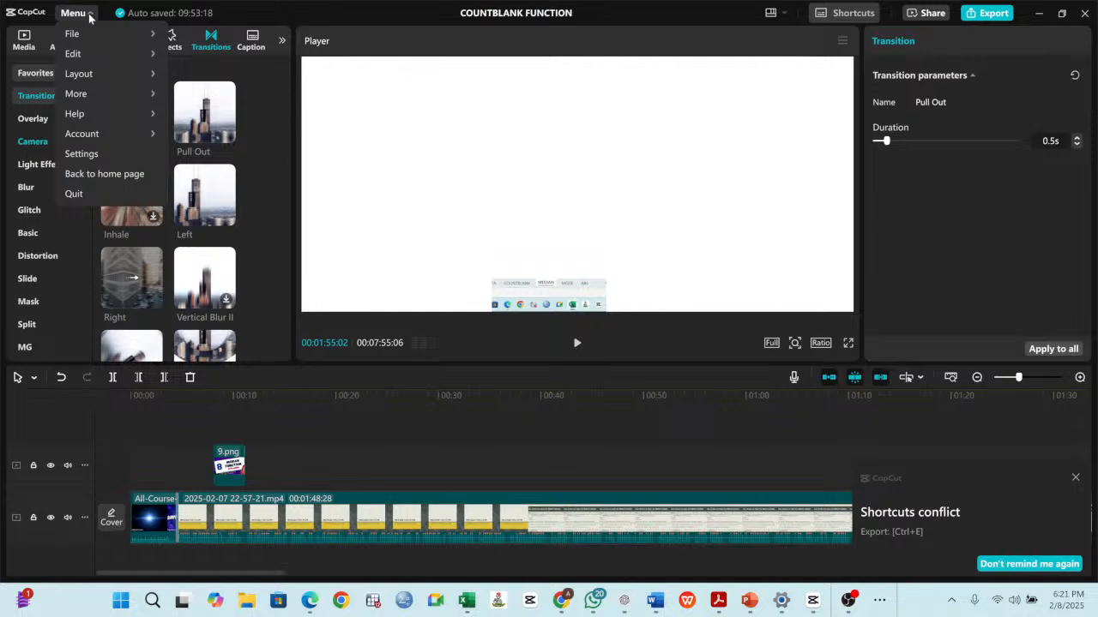
pyautogui.click(89, 14)
pyautogui.click(89, 15)
pyautogui.moveTo(96, 33)
pyautogui.click(201, 33)
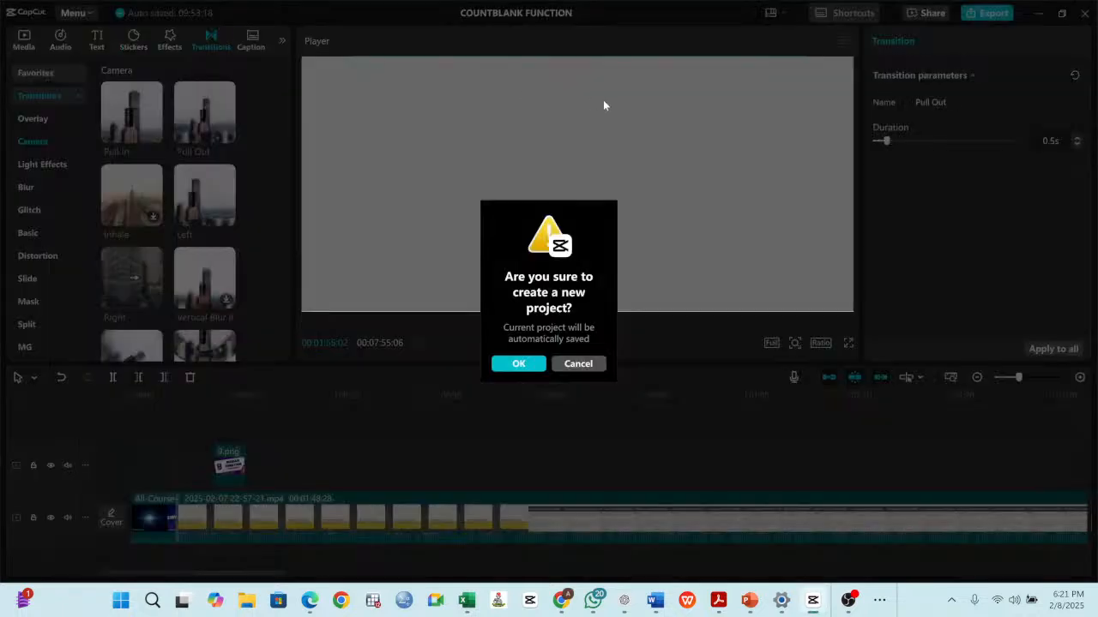
pyautogui.click(524, 364)
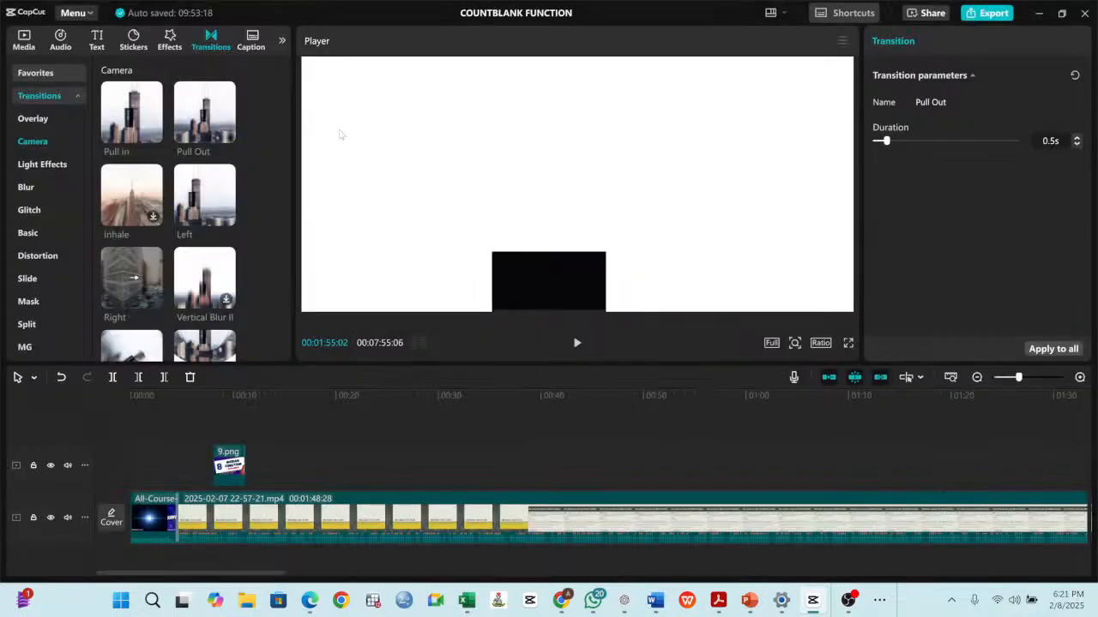
pyautogui.click(1039, 13)
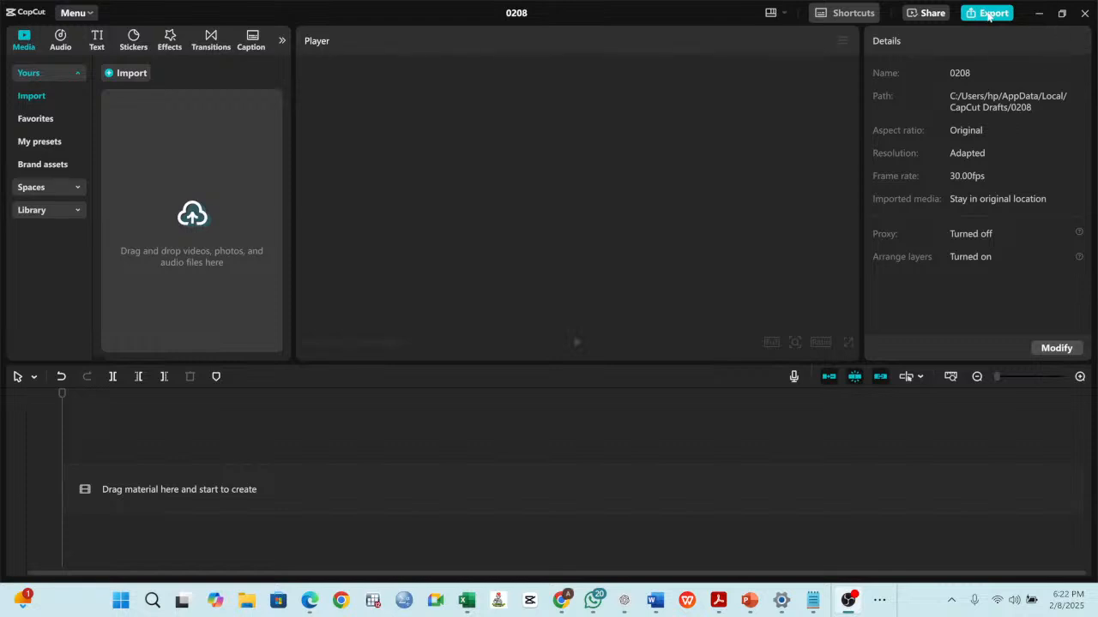
# Import the video 1.mp4 from the Raw Videos folder of 65 Function Series into the project's media.
pyautogui.click(131, 78)
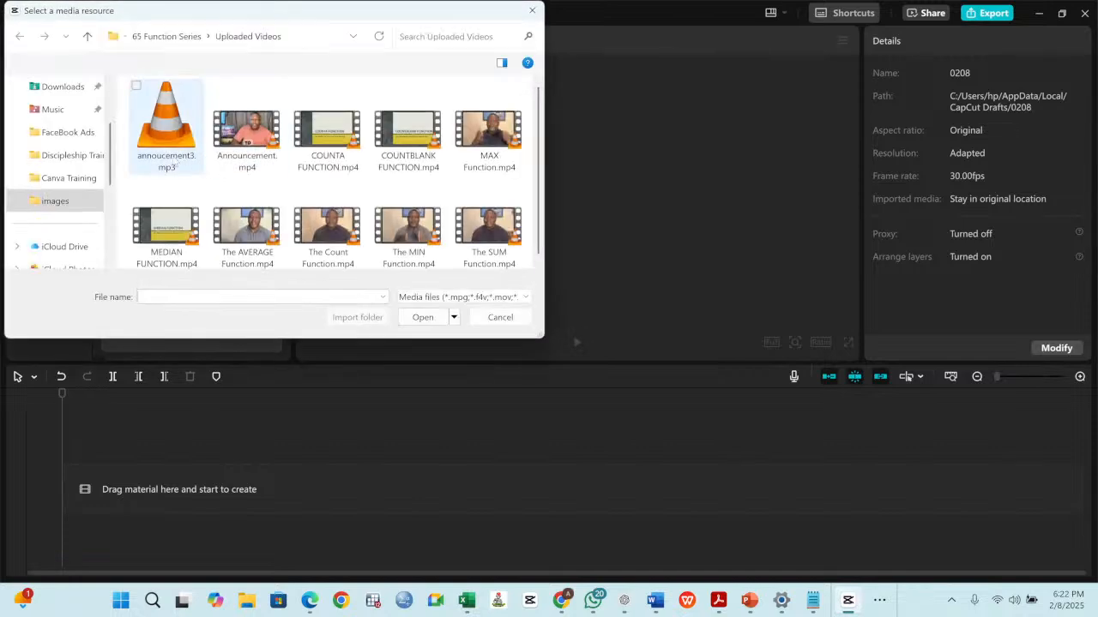
pyautogui.click(167, 36)
pyautogui.doubleClick(172, 128)
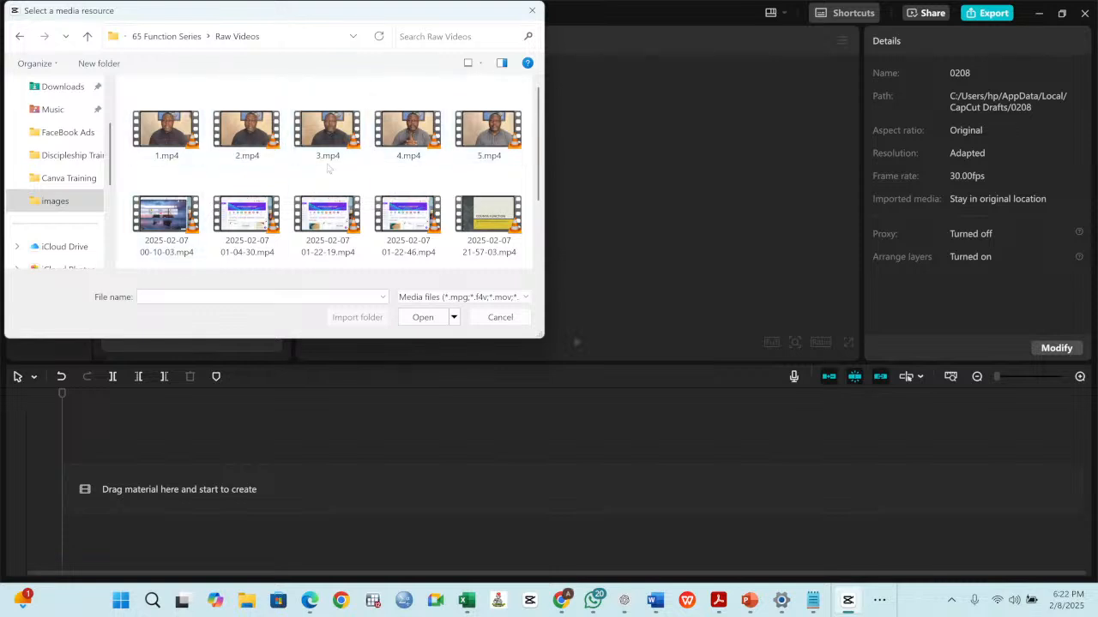
pyautogui.click(161, 135)
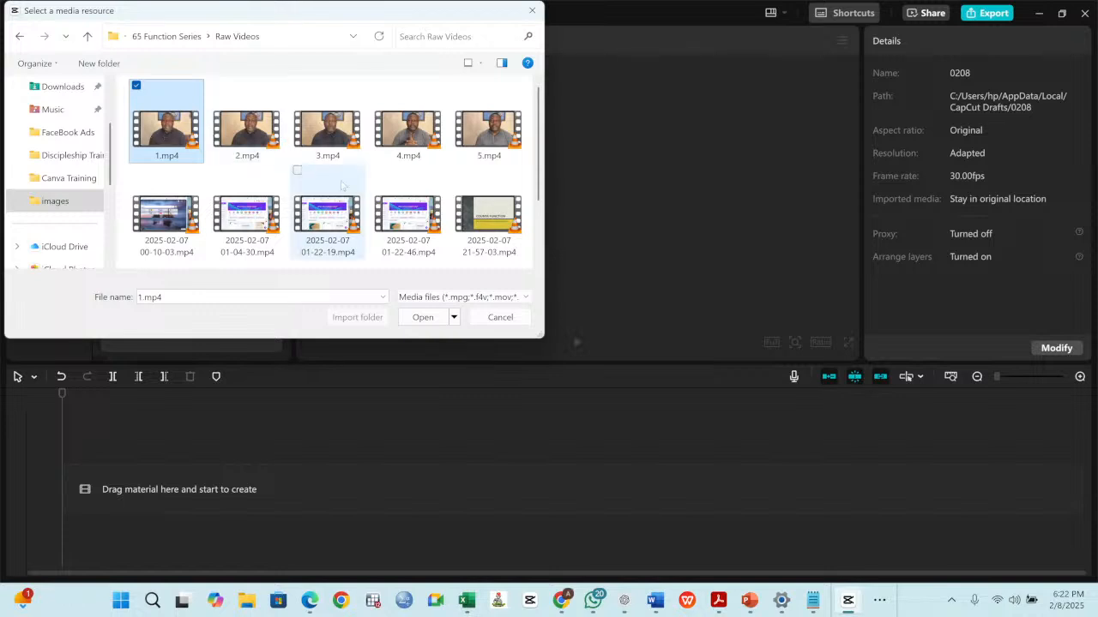
pyautogui.click(413, 318)
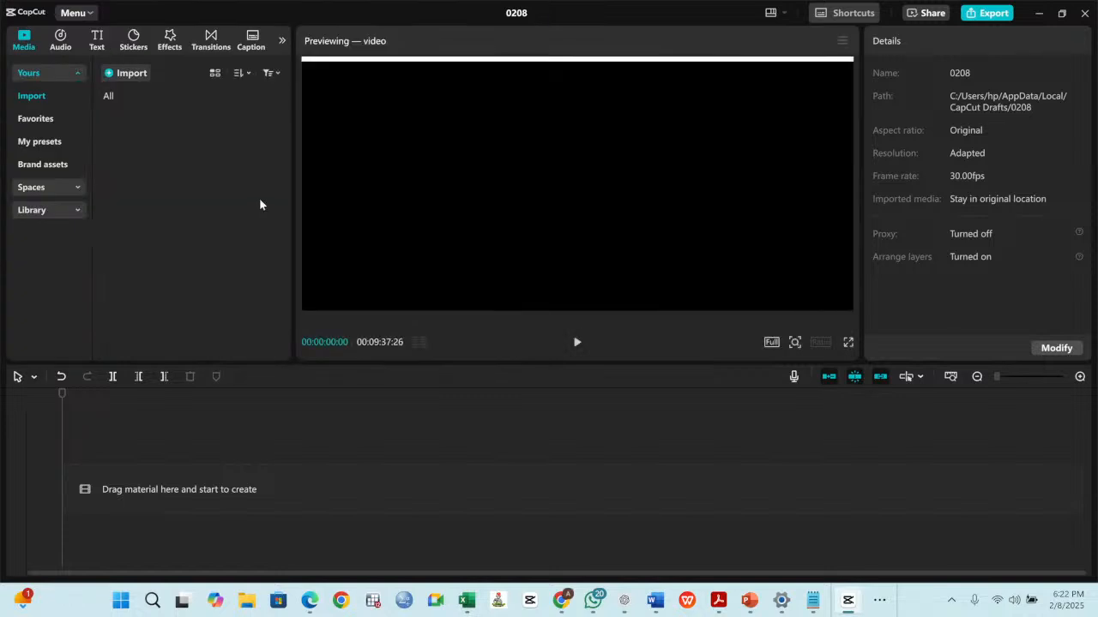
# Preview the first seconds of 1.mp4, then add it to the start of the timeline and select the clip.
pyautogui.click(578, 342)
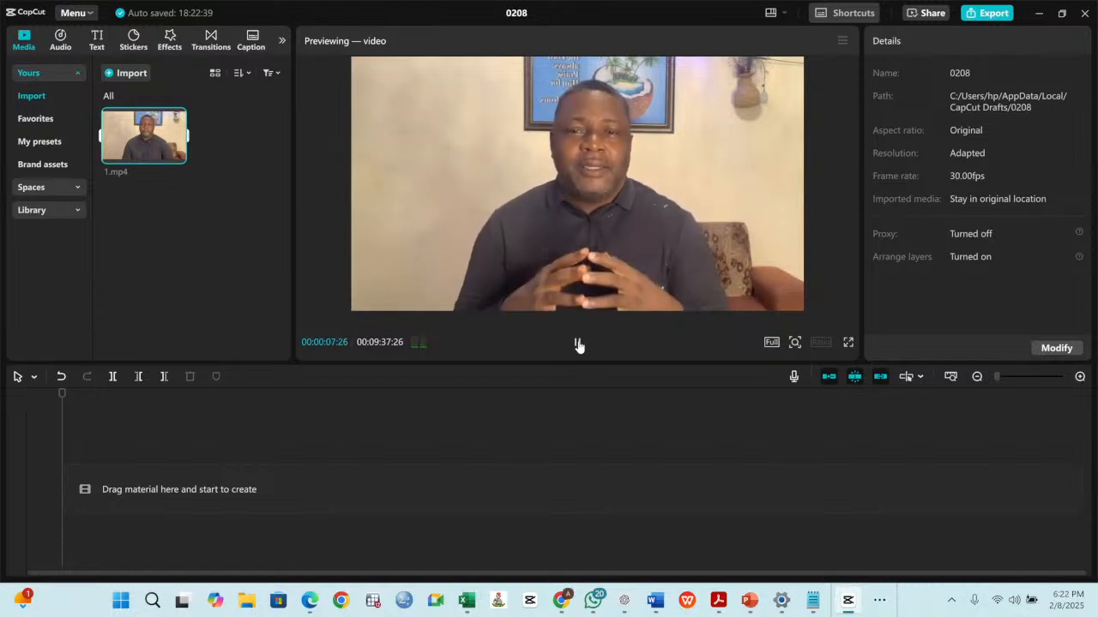
pyautogui.click(579, 345)
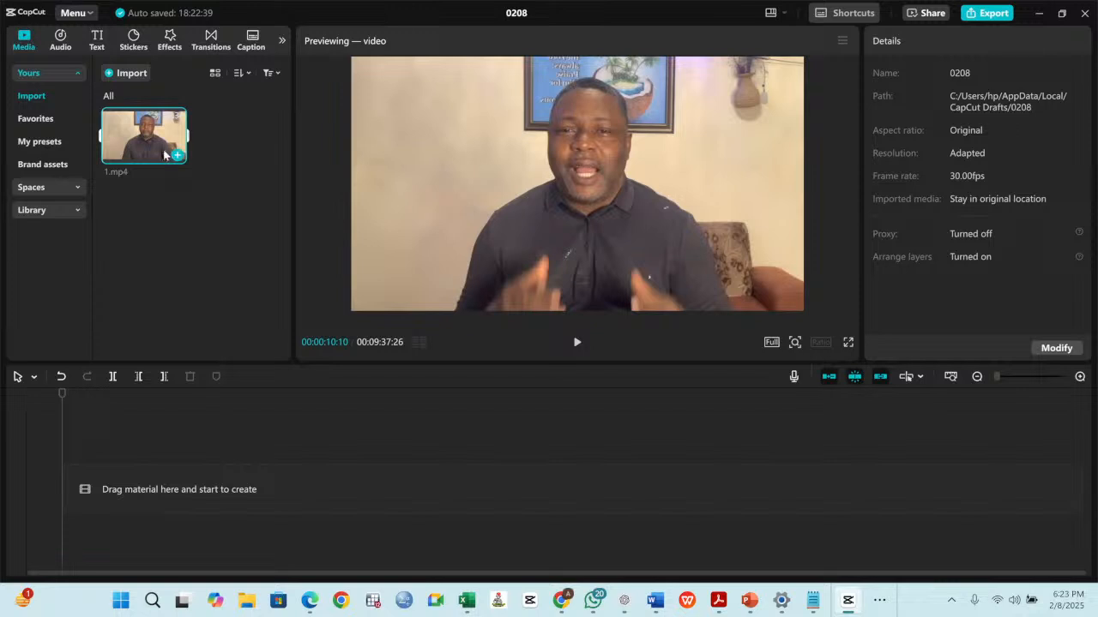
pyautogui.moveTo(160, 130)
pyautogui.moveTo(144, 135); pyautogui.dragTo(141, 483)
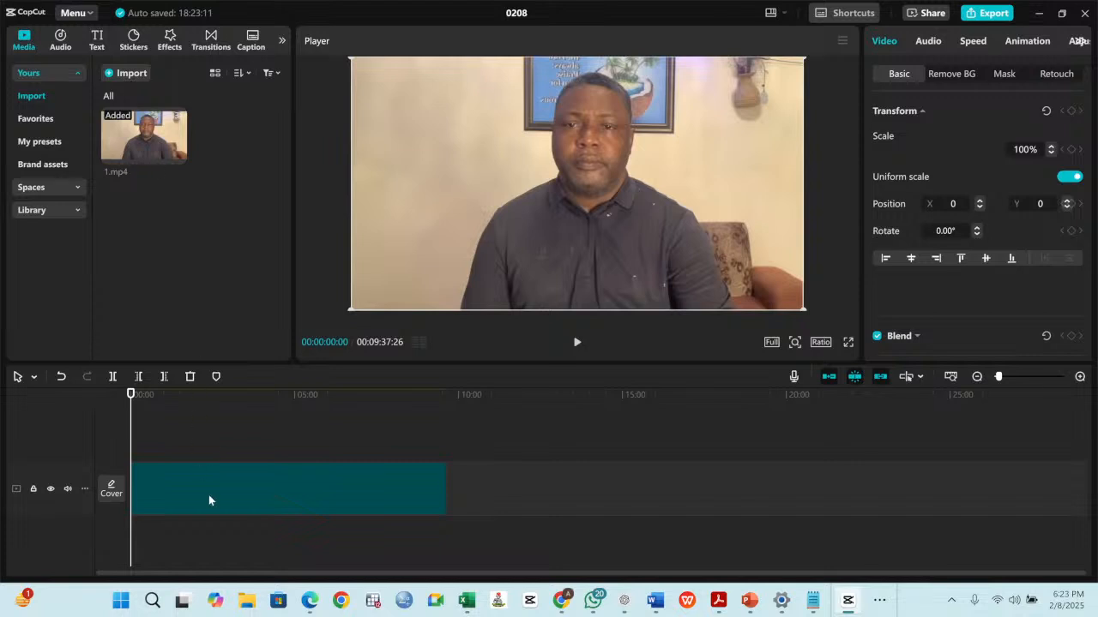
pyautogui.click(270, 501)
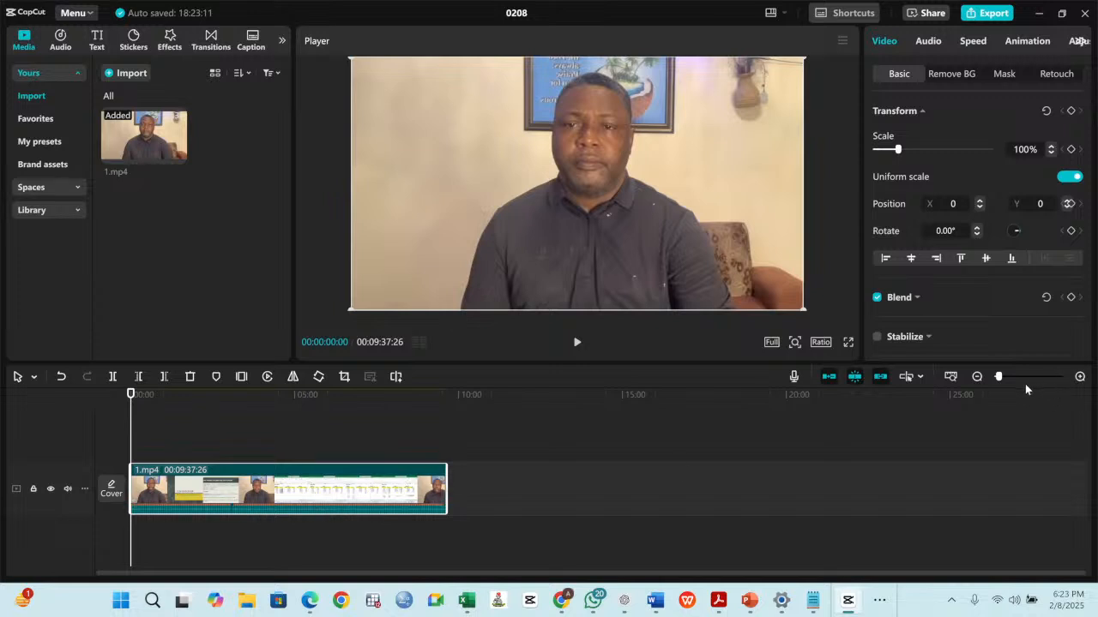
# Split the timeline clip at 00:00:00:28 and delete the short segment before the cut.
pyautogui.moveTo(999, 377); pyautogui.dragTo(1032, 378)
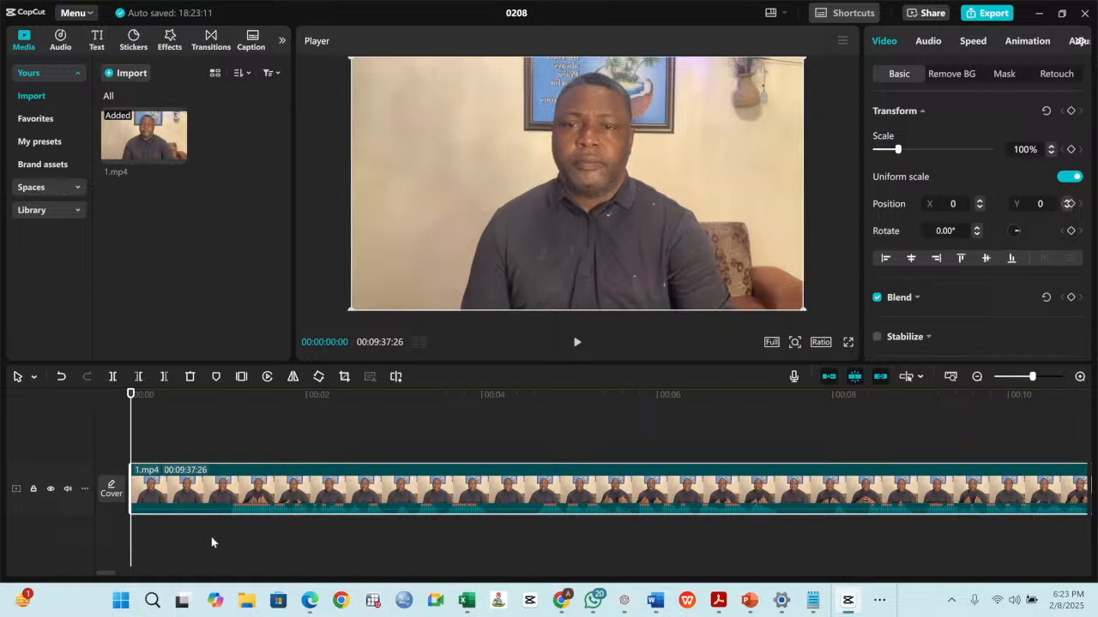
pyautogui.moveTo(133, 421); pyautogui.dragTo(212, 423)
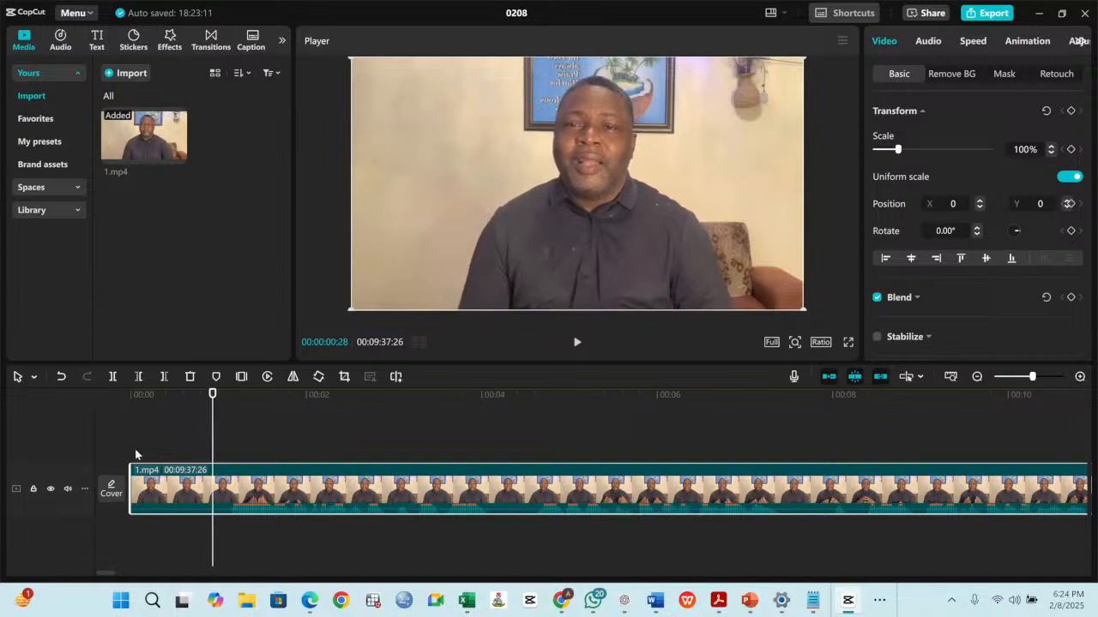
pyautogui.click(112, 377)
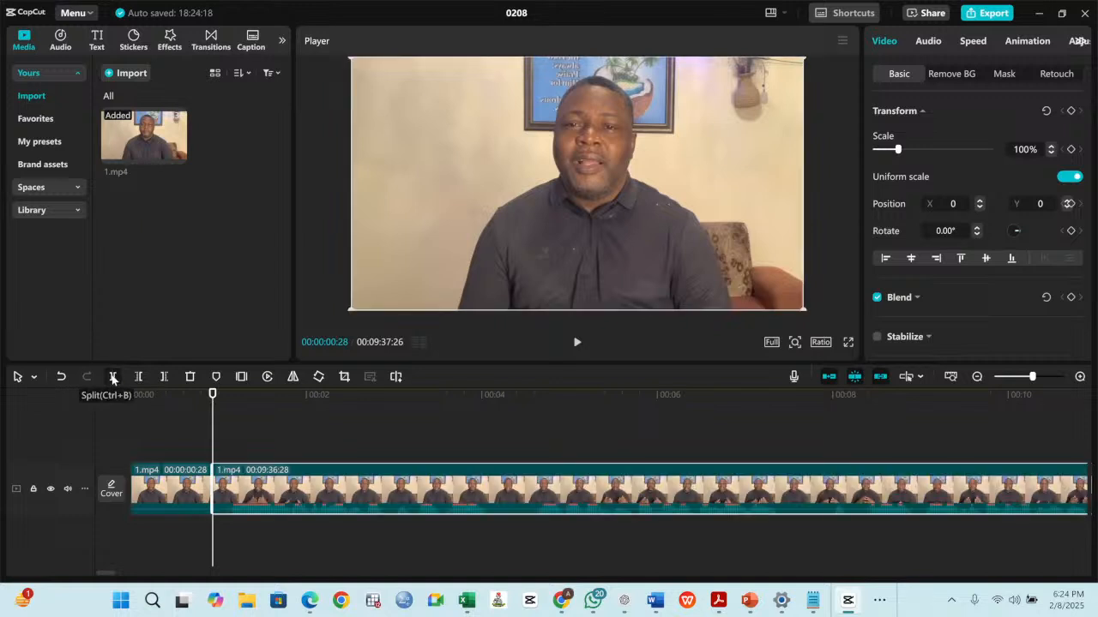
pyautogui.click(169, 497)
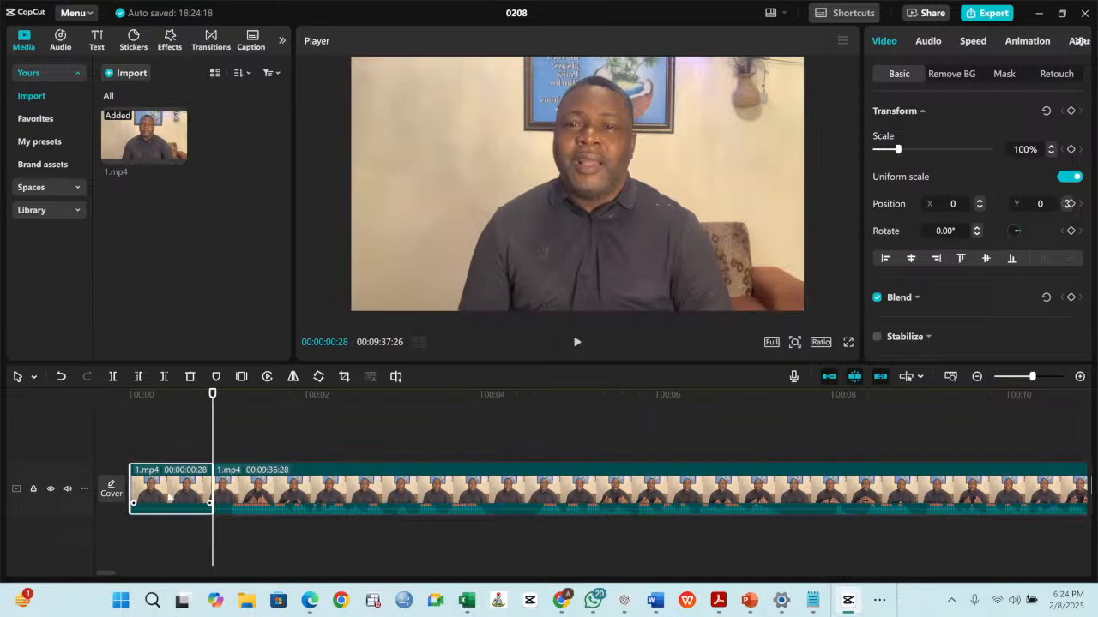
pyautogui.press('Delete')
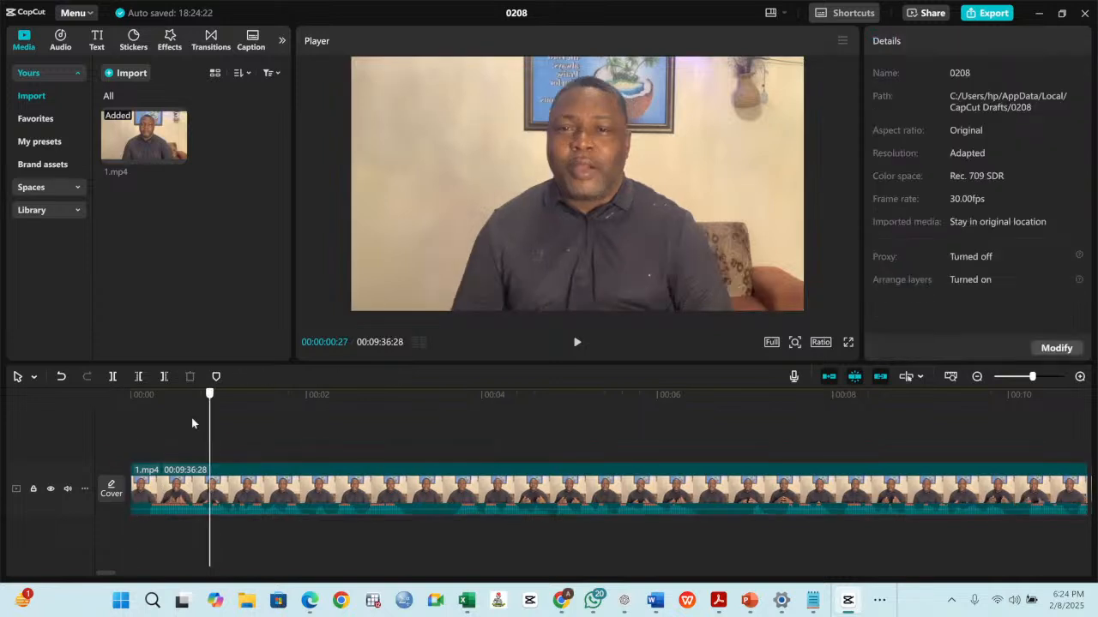
# Play the trimmed clip from near its start and replay the passage between about 5 and 8 seconds to find the unwanted section.
pyautogui.moveTo(212, 424); pyautogui.dragTo(144, 409)
pyautogui.click(576, 342)
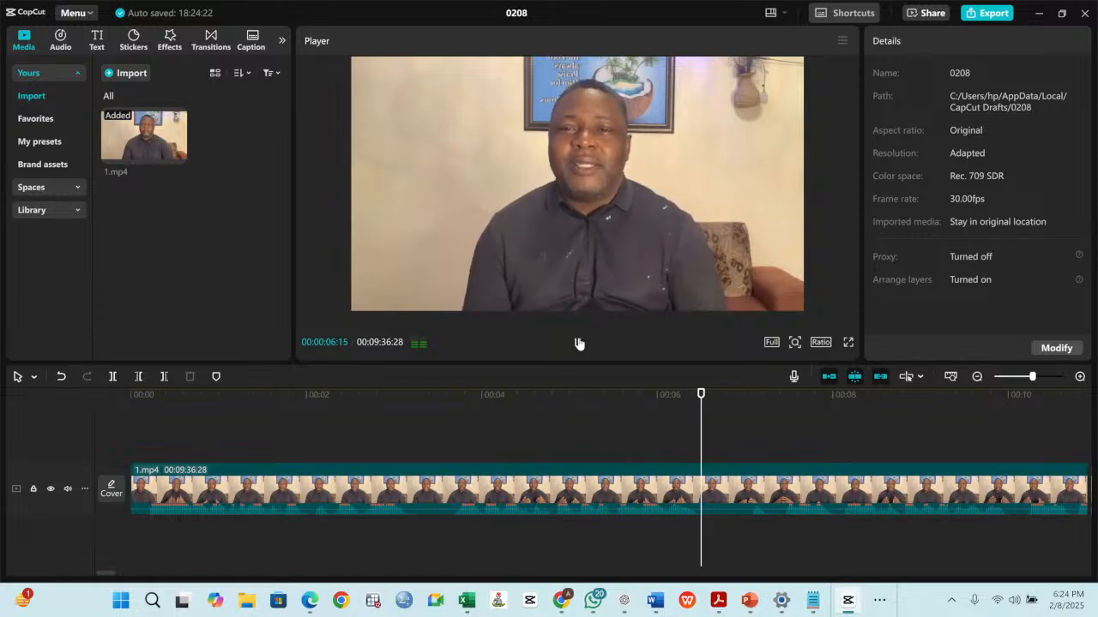
pyautogui.click(579, 343)
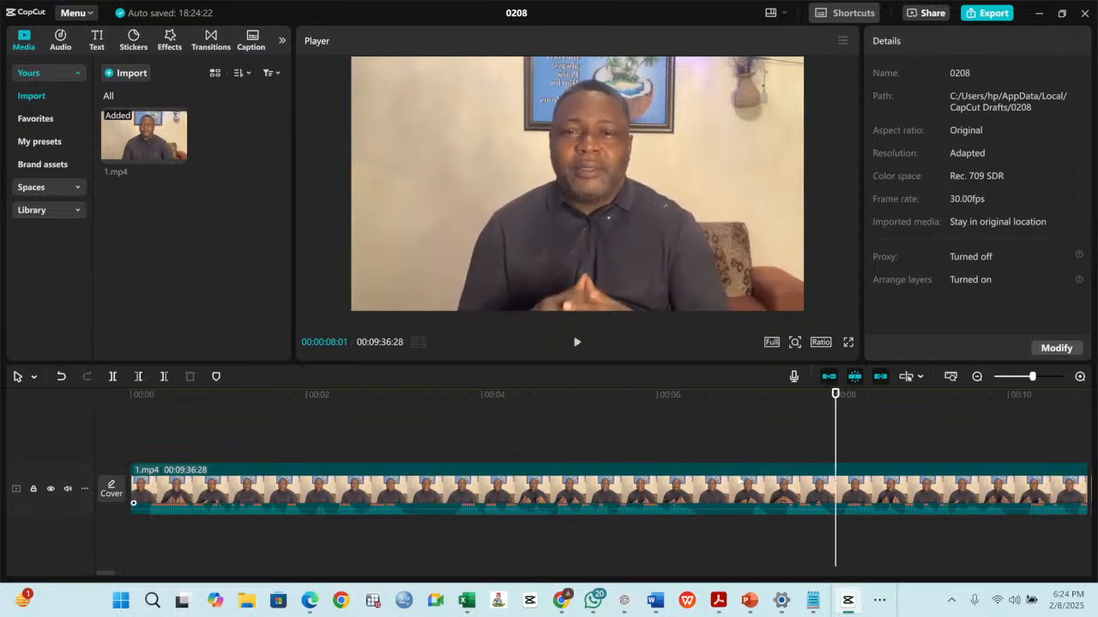
pyautogui.moveTo(834, 418); pyautogui.dragTo(704, 438)
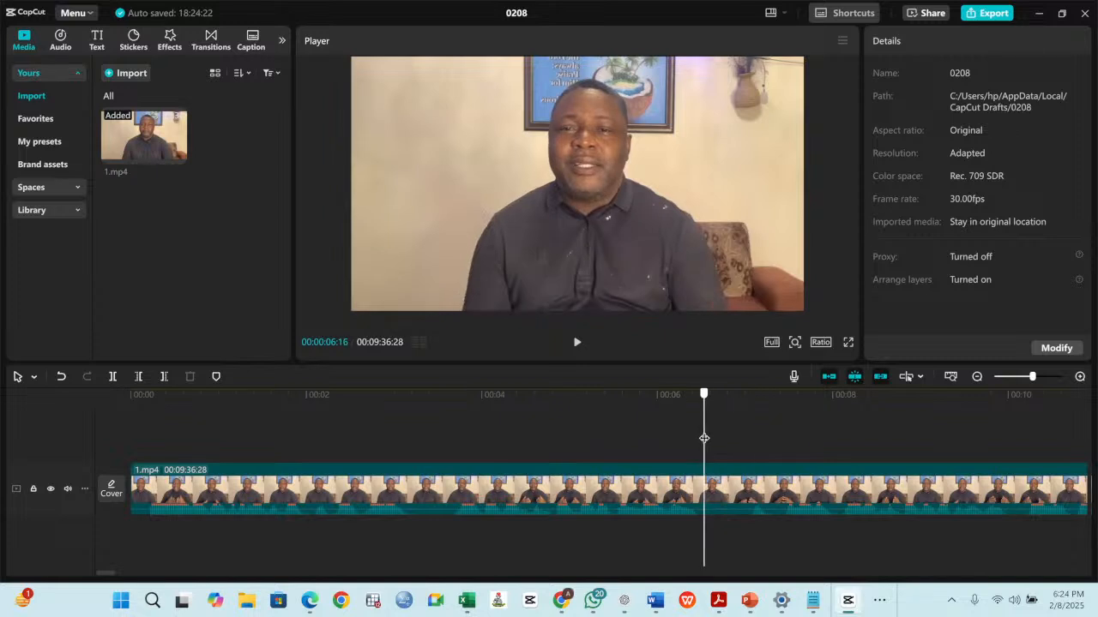
pyautogui.click(578, 343)
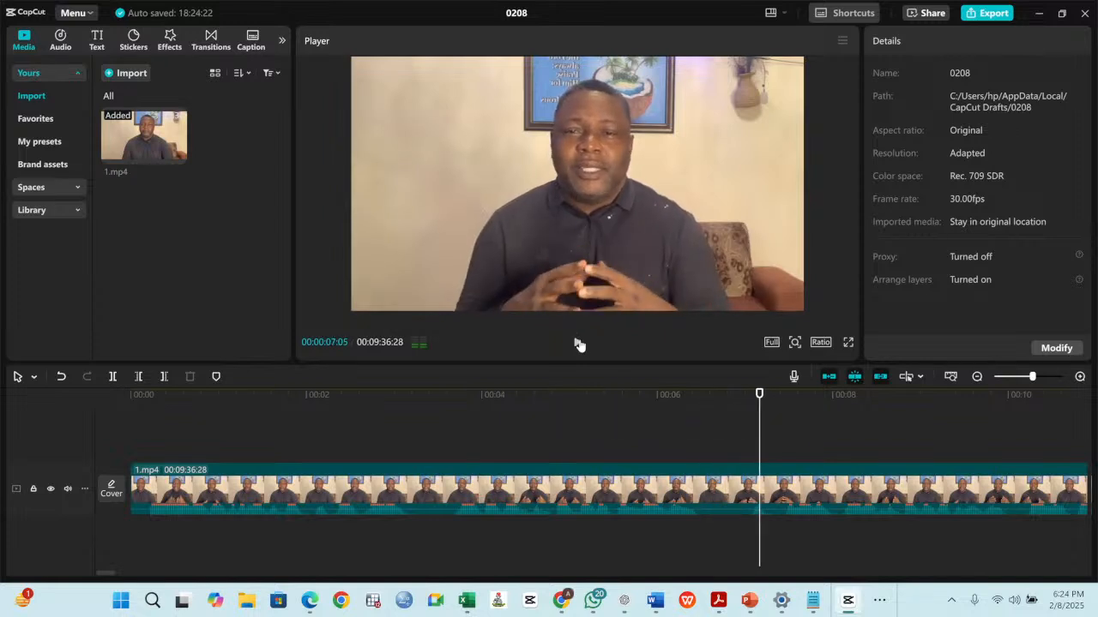
pyautogui.click(578, 343)
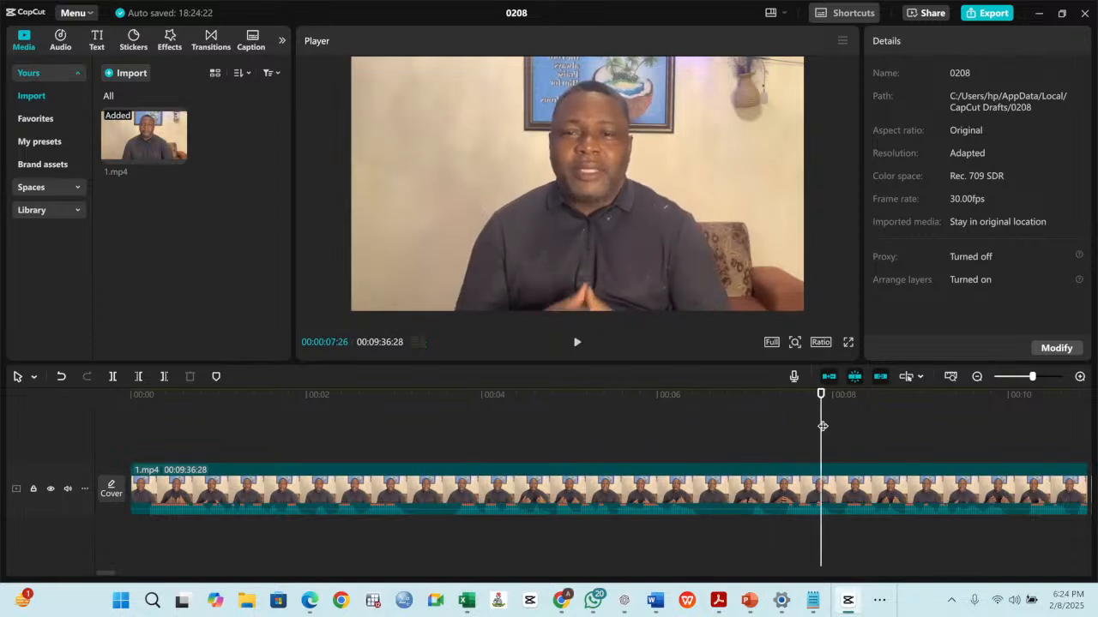
pyautogui.click(577, 343)
pyautogui.click(577, 343)
pyautogui.moveTo(930, 431); pyautogui.dragTo(615, 444)
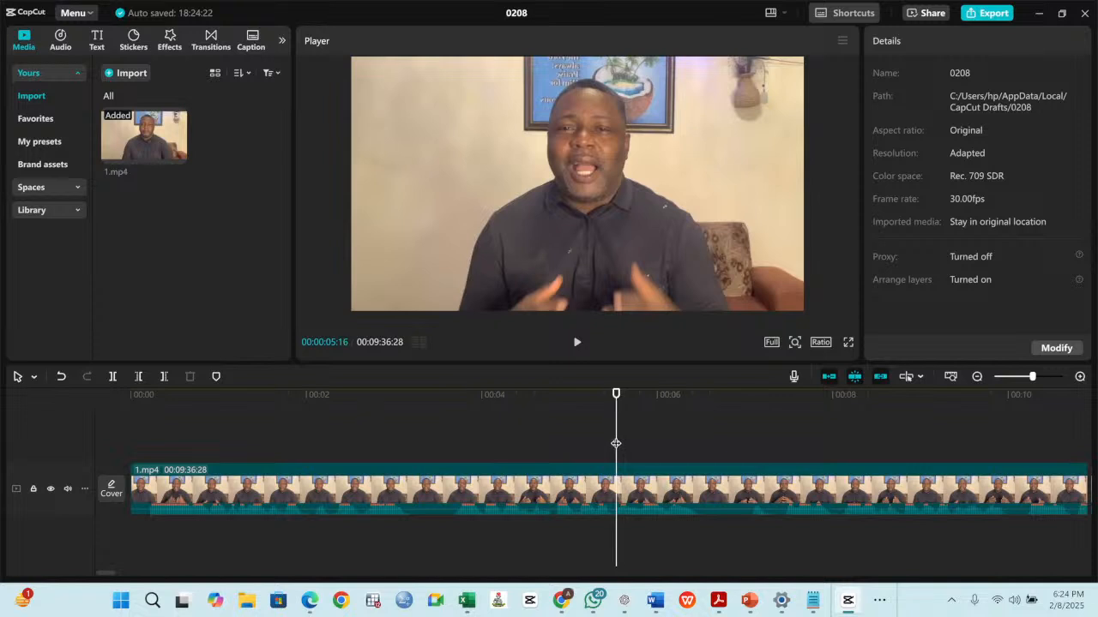
pyautogui.click(578, 343)
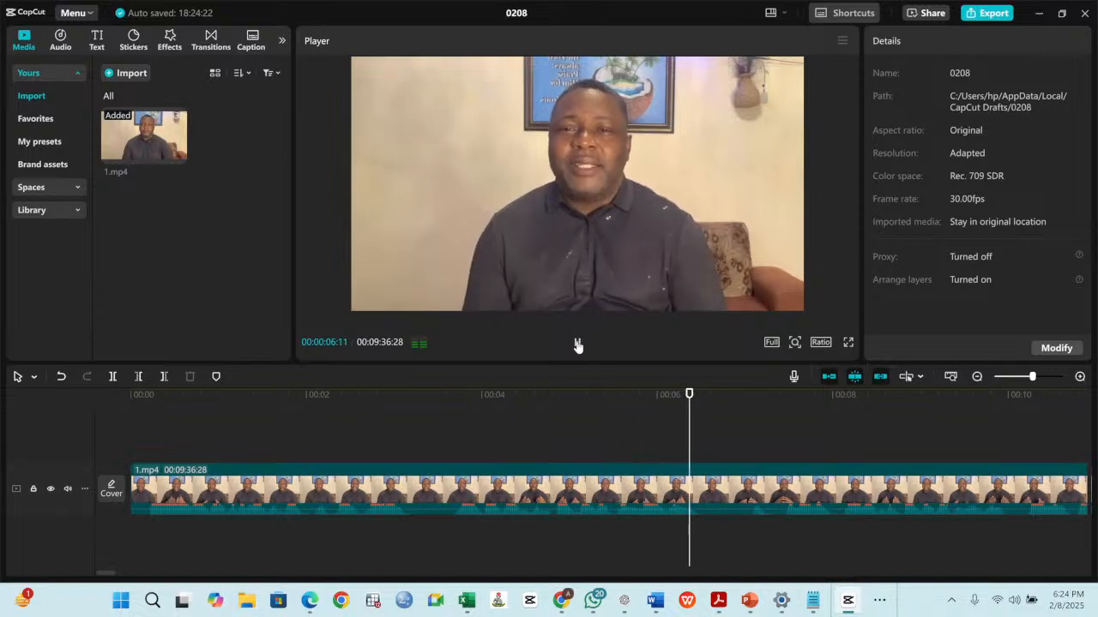
pyautogui.click(577, 343)
# Find where the unwanted passage begins and split the clip there at 00:00:03:16.
pyautogui.moveTo(799, 422); pyautogui.dragTo(525, 429)
pyautogui.click(573, 344)
pyautogui.click(576, 344)
pyautogui.moveTo(608, 437); pyautogui.dragTo(454, 440)
pyautogui.click(575, 345)
pyautogui.click(576, 344)
pyautogui.moveTo(502, 426); pyautogui.dragTo(441, 441)
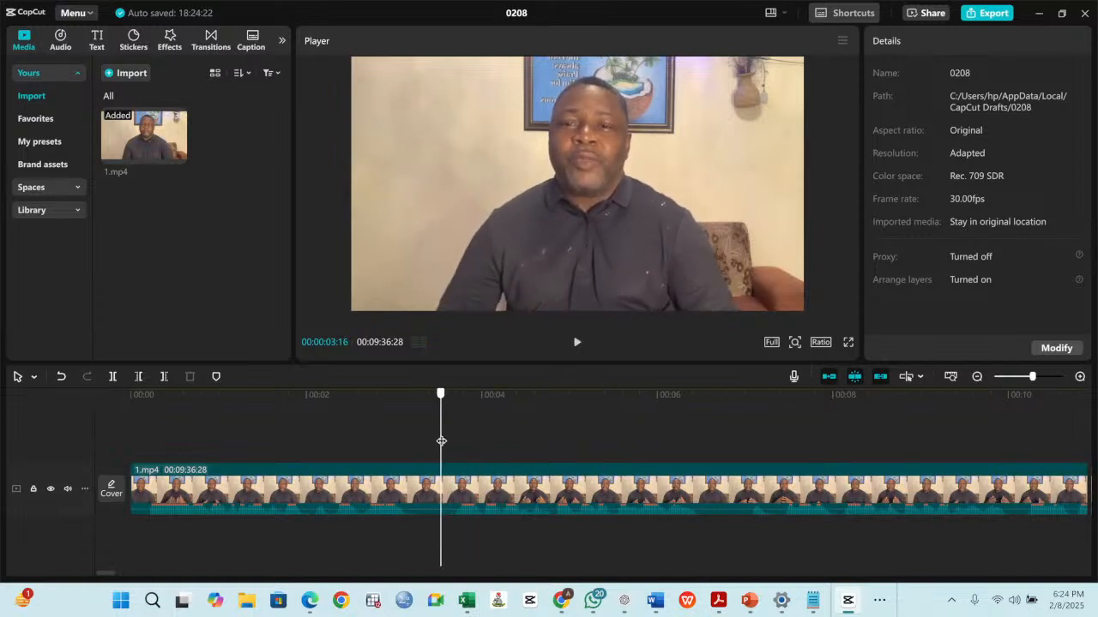
pyautogui.click(112, 378)
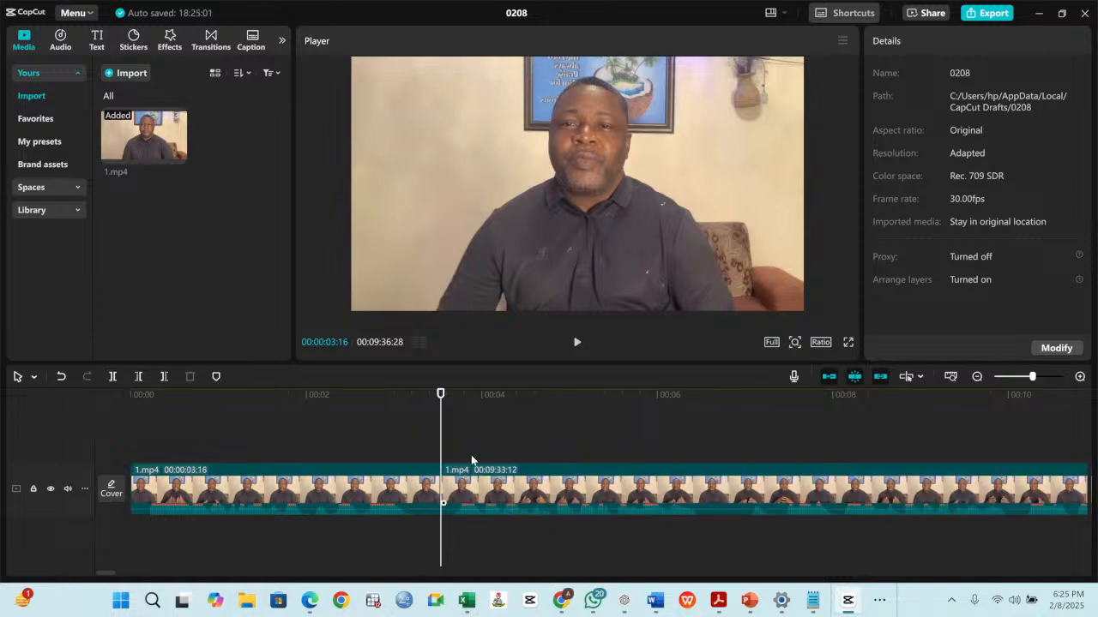
# Find the end of the unwanted passage, split the clip at 00:00:08:02, and delete the middle segment.
pyautogui.click(577, 344)
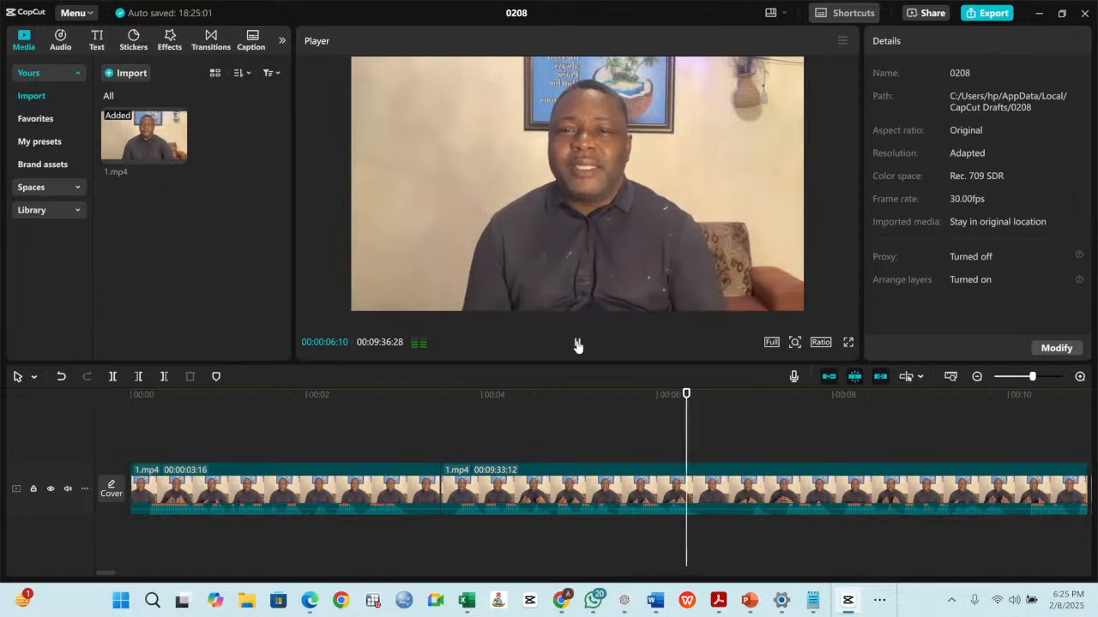
pyautogui.click(577, 343)
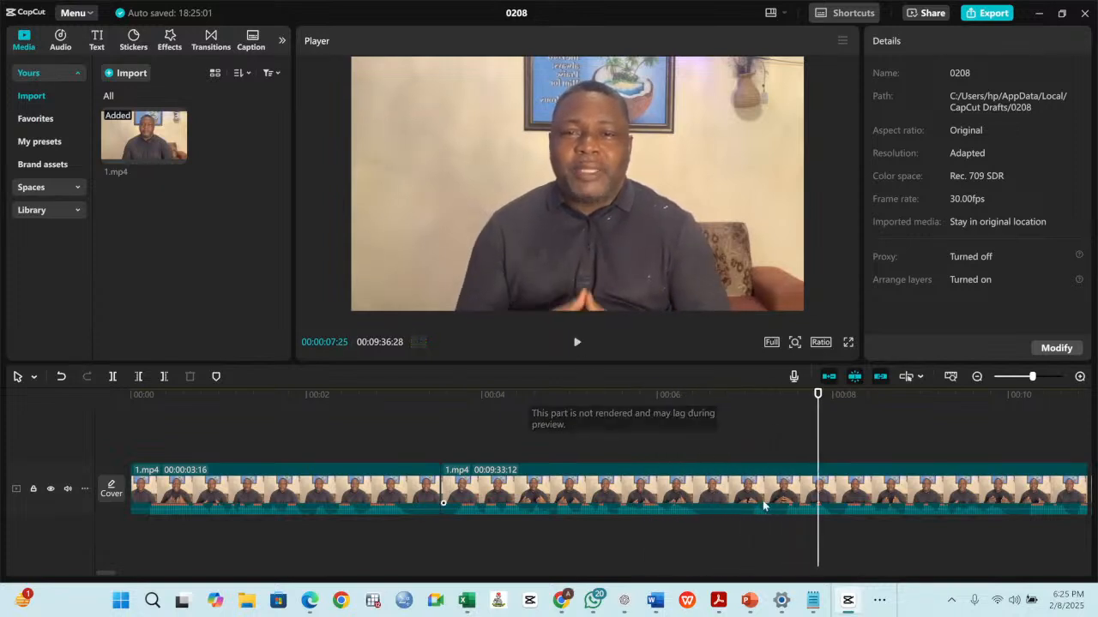
pyautogui.moveTo(821, 428); pyautogui.dragTo(838, 437)
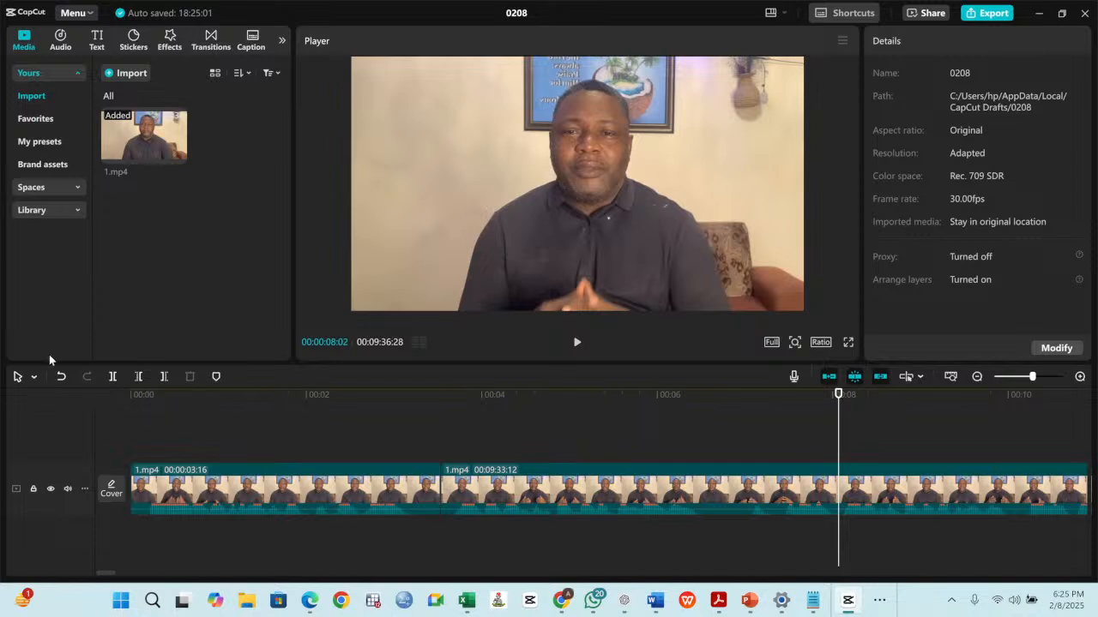
pyautogui.click(112, 376)
pyautogui.click(732, 499)
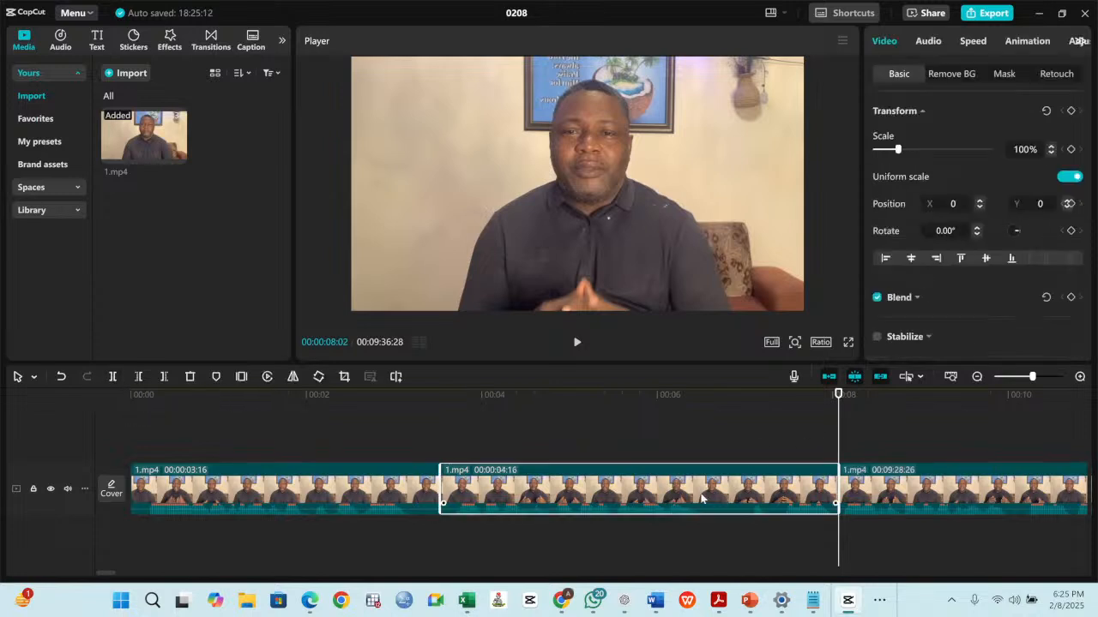
pyautogui.press('Delete')
# Play the timeline from 00:00:01:22 across the join to check the cut.
pyautogui.moveTo(838, 428); pyautogui.dragTo(285, 506)
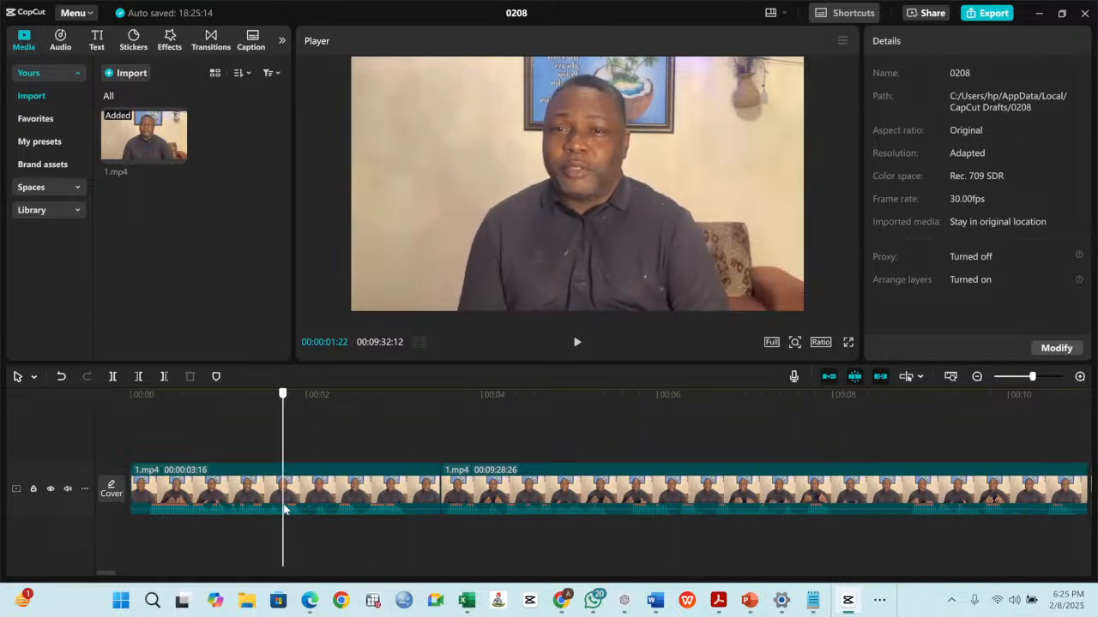
pyautogui.click(577, 342)
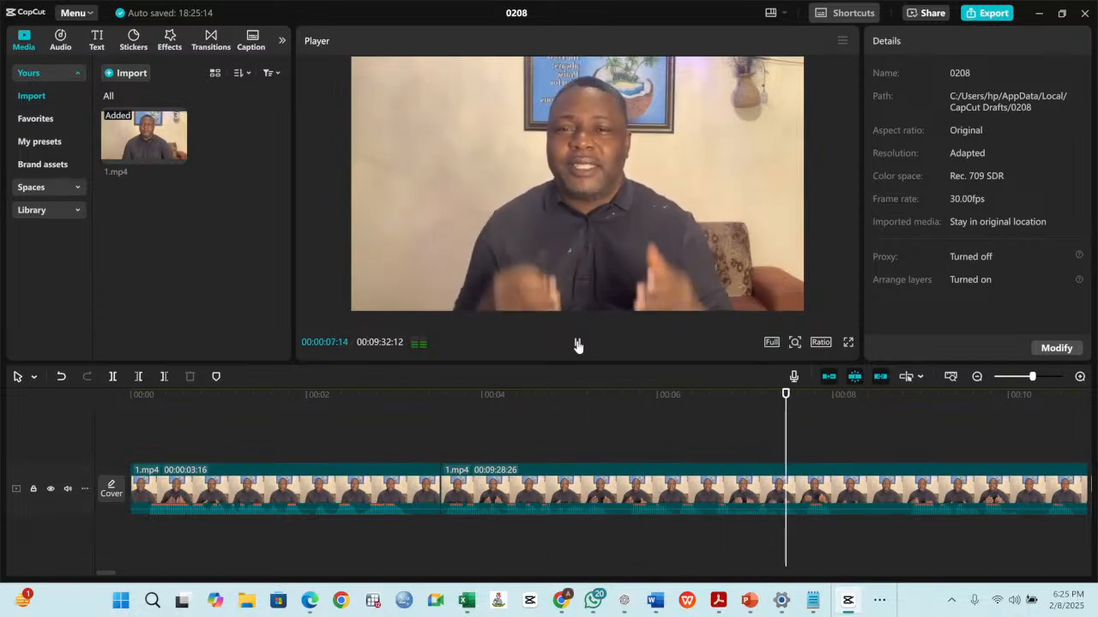
pyautogui.click(577, 345)
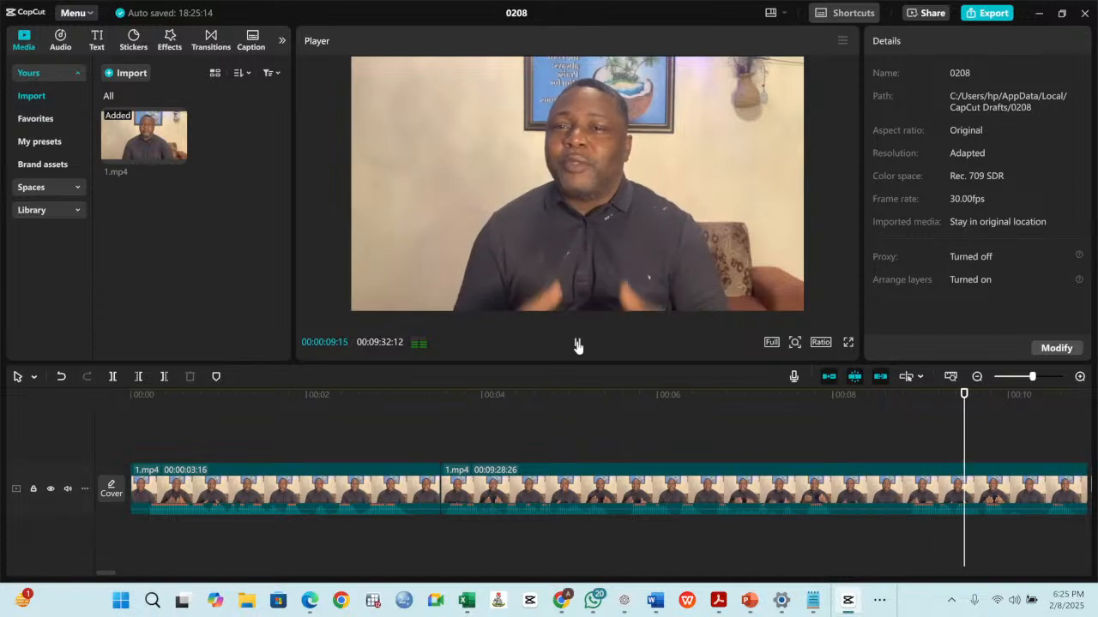
pyautogui.moveTo(962, 440); pyautogui.dragTo(695, 490)
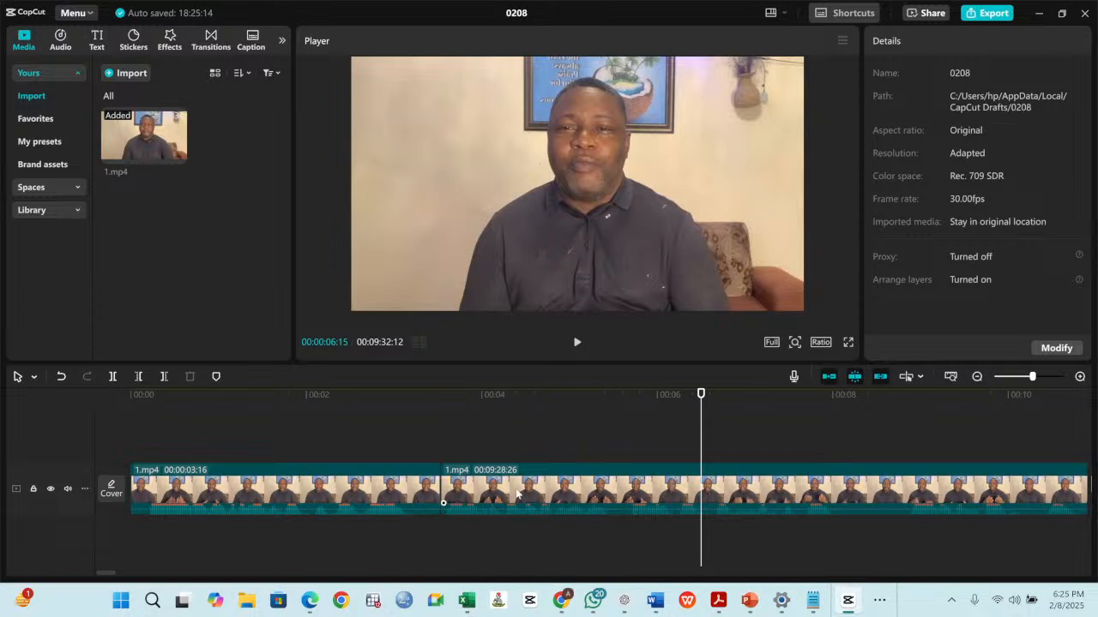
# Raise the first clip's volume to 12.3 dB and turn on loudness normalization for it.
pyautogui.click(378, 493)
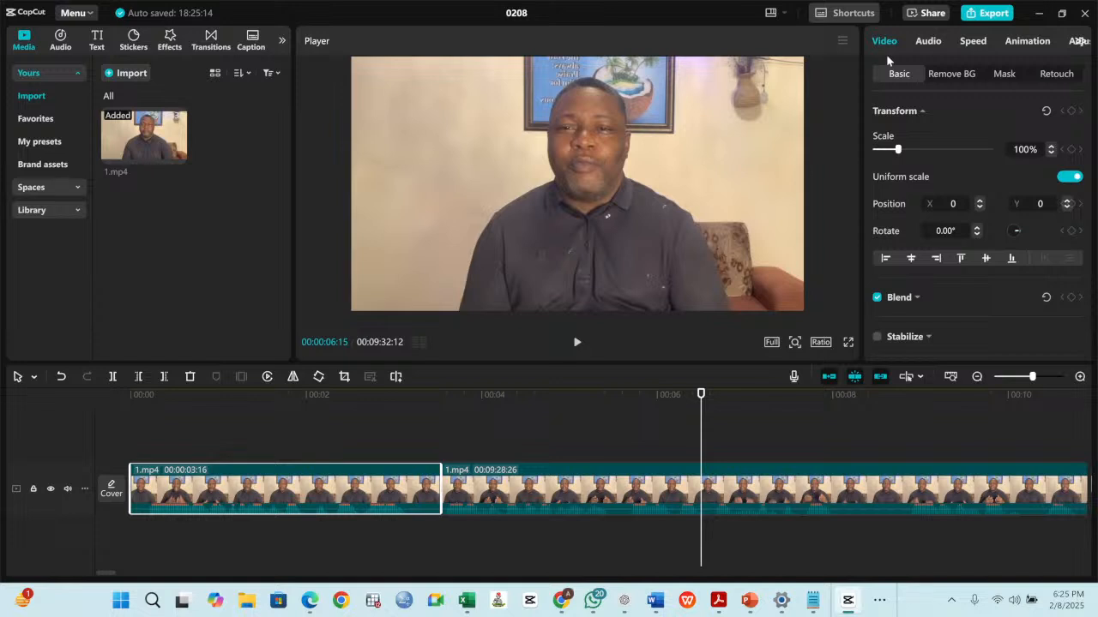
pyautogui.click(931, 49)
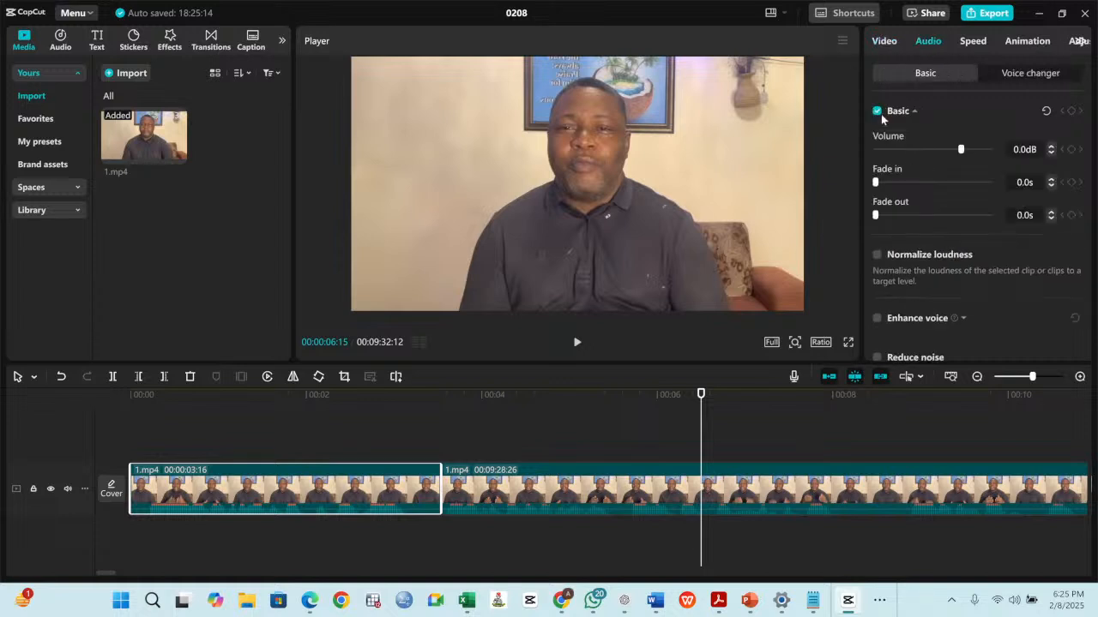
pyautogui.moveTo(971, 152); pyautogui.dragTo(977, 152)
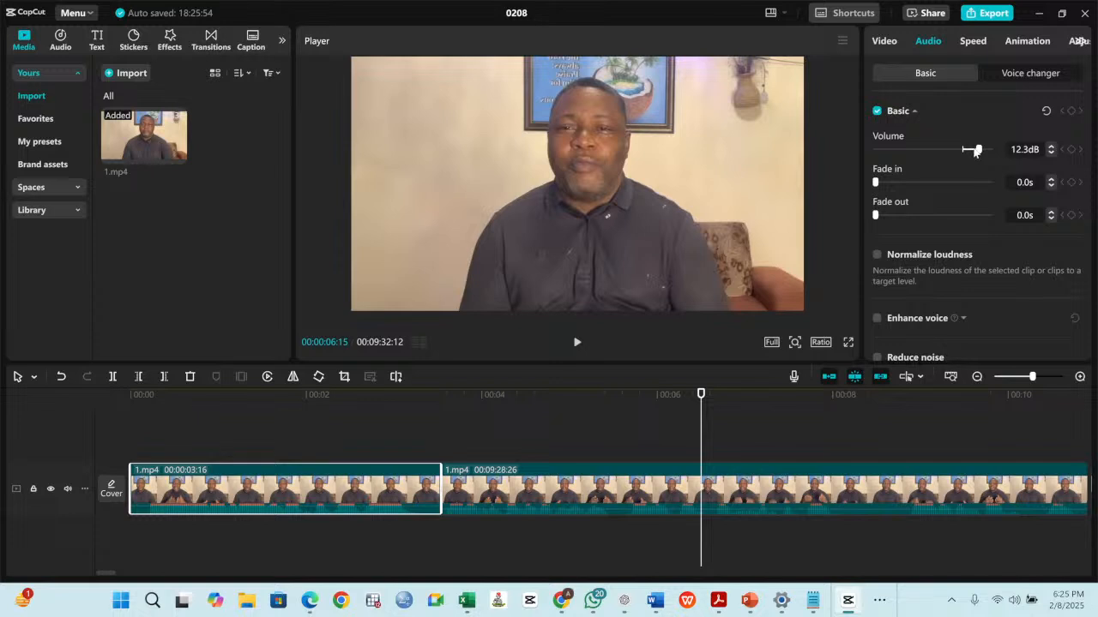
pyautogui.scroll(-1, 952, 214)
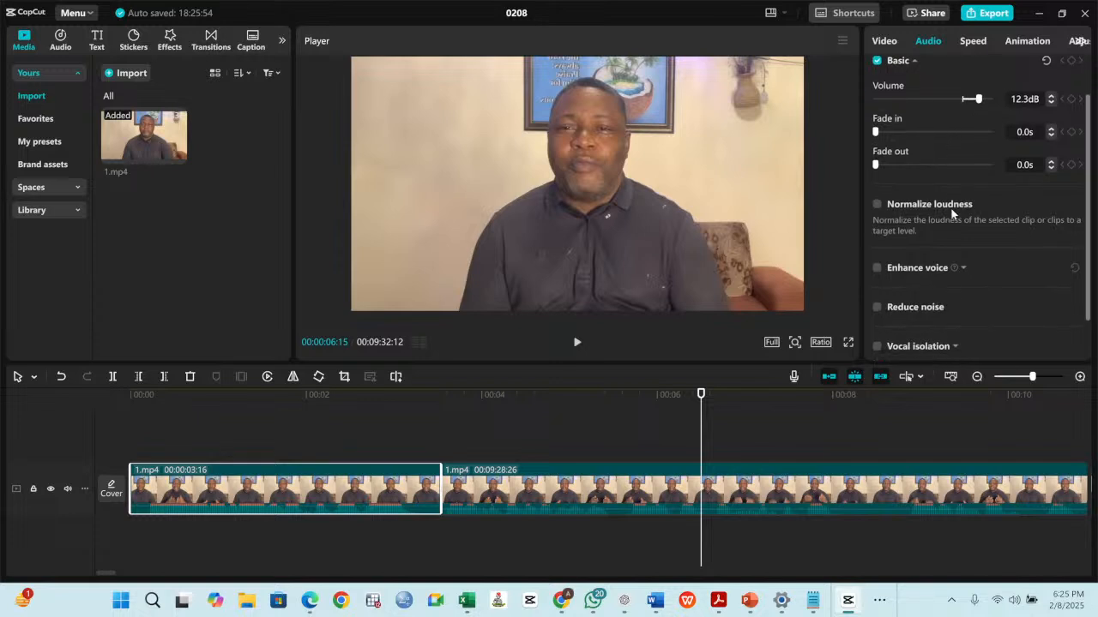
pyautogui.click(878, 206)
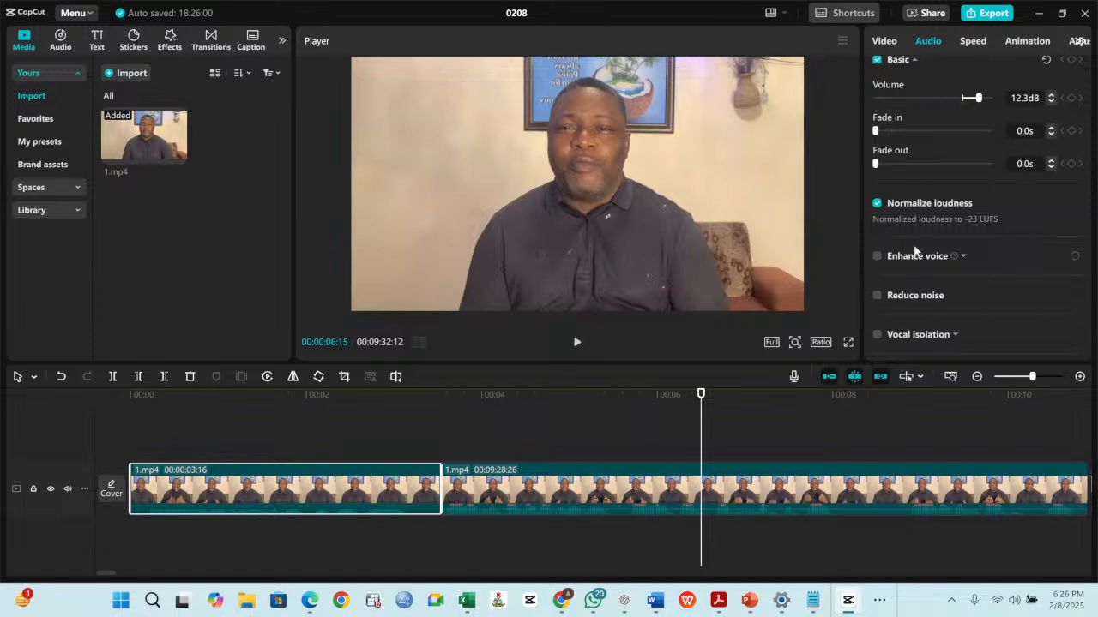
# Turn on noise reduction and vocal isolation for the first clip, with the Keep vocal option.
pyautogui.scroll(-1, 907, 256)
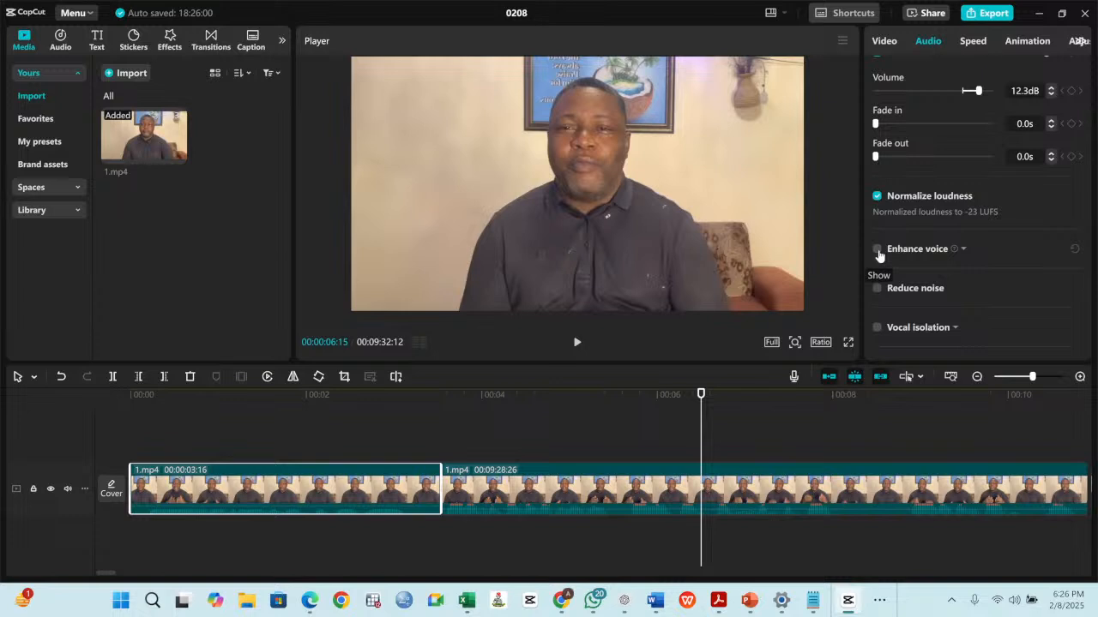
pyautogui.scroll(-1, 879, 255)
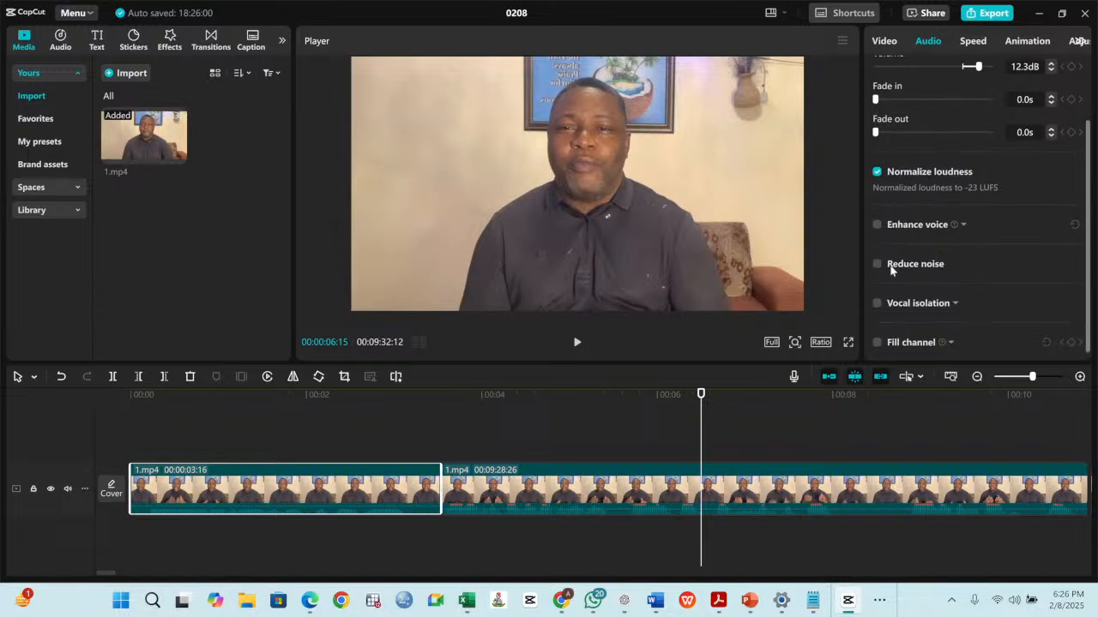
pyautogui.click(878, 266)
pyautogui.scroll(-1, 986, 234)
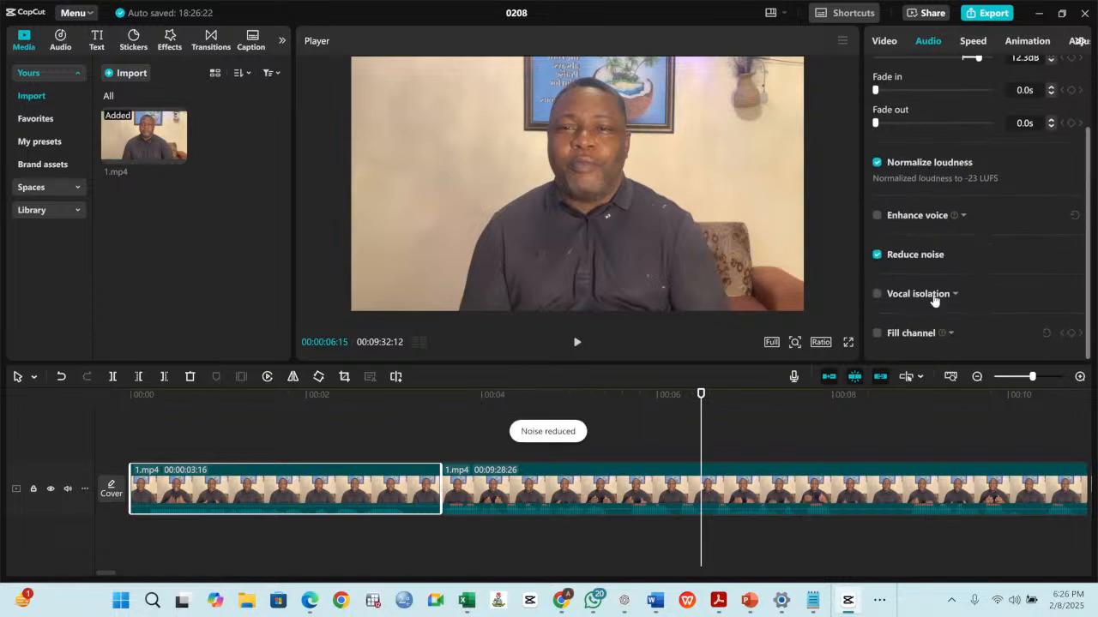
pyautogui.click(876, 294)
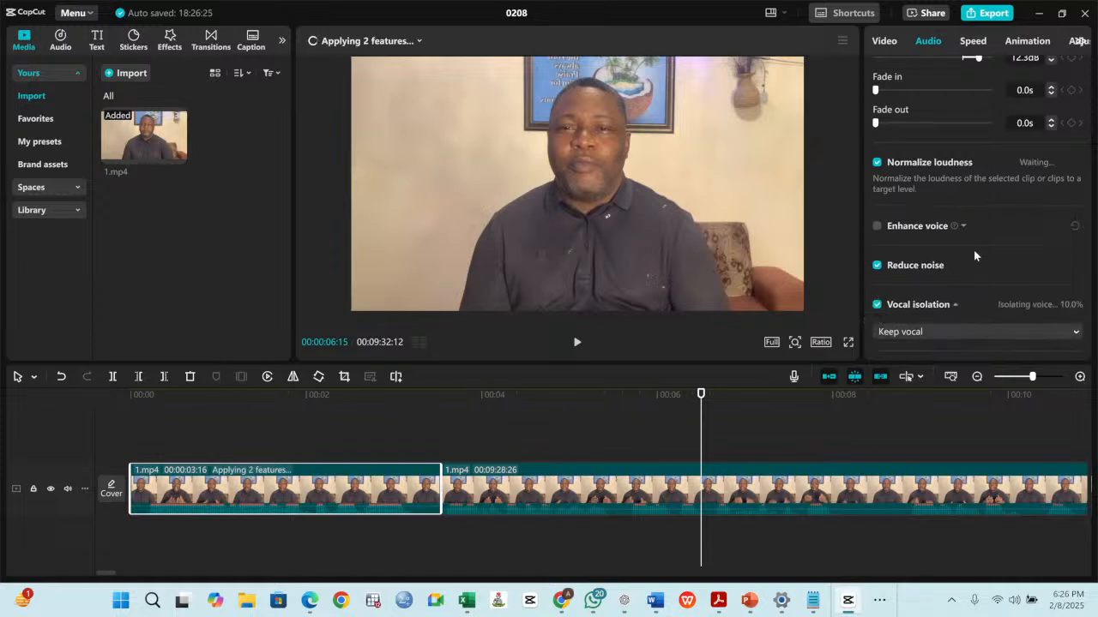
pyautogui.scroll(-1, 992, 247)
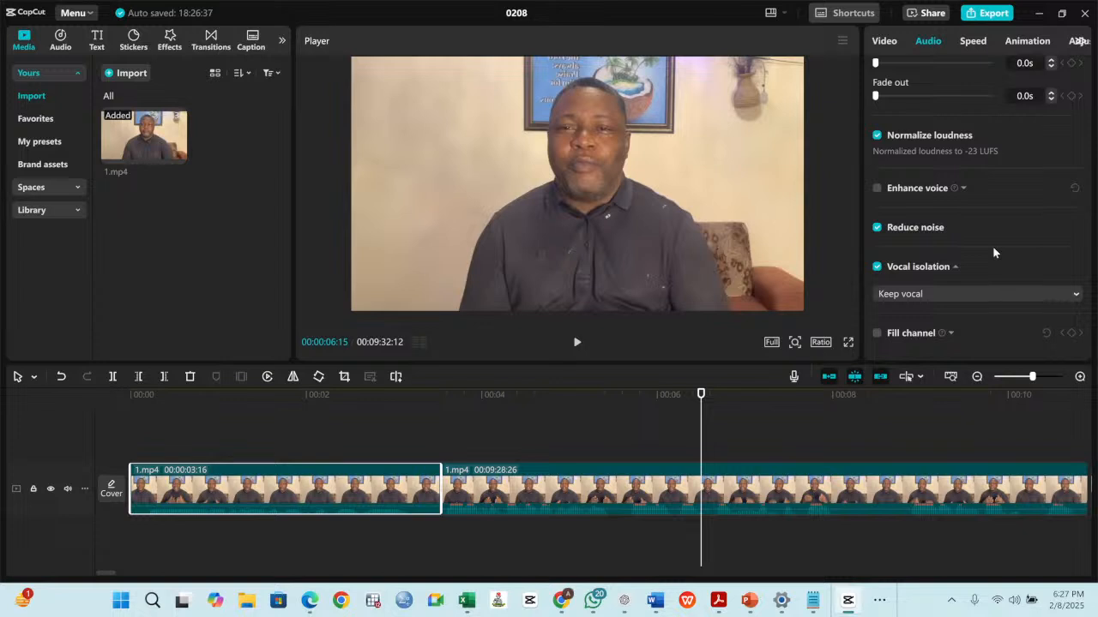
# Try the Remove vocal option for the first clip's vocal isolation and switch it back to Keep vocal.
pyautogui.click(936, 296)
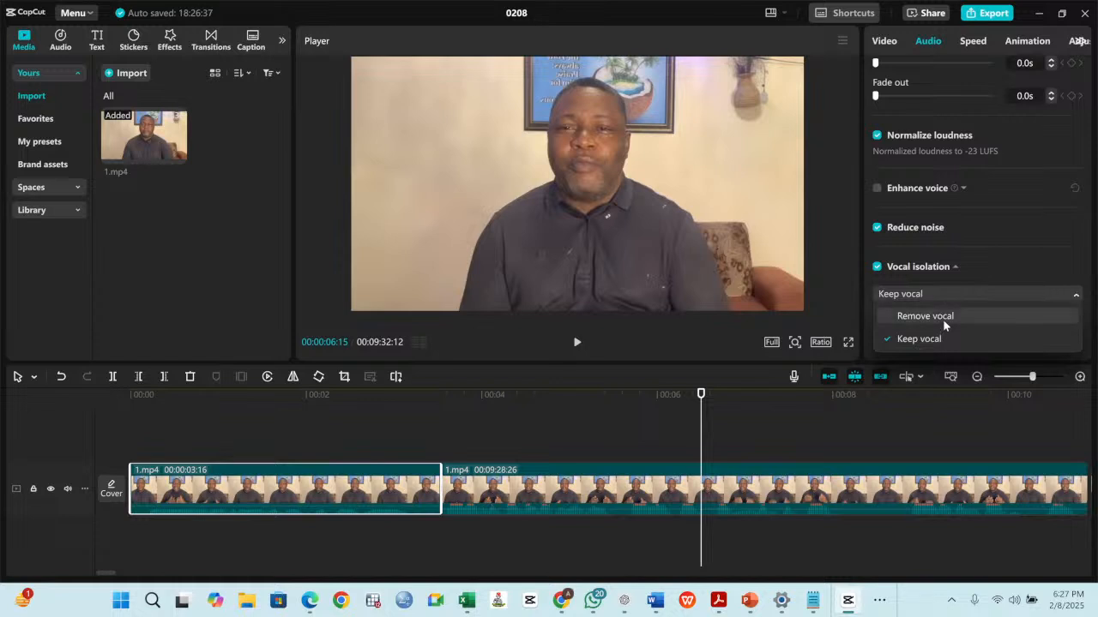
pyautogui.click(942, 317)
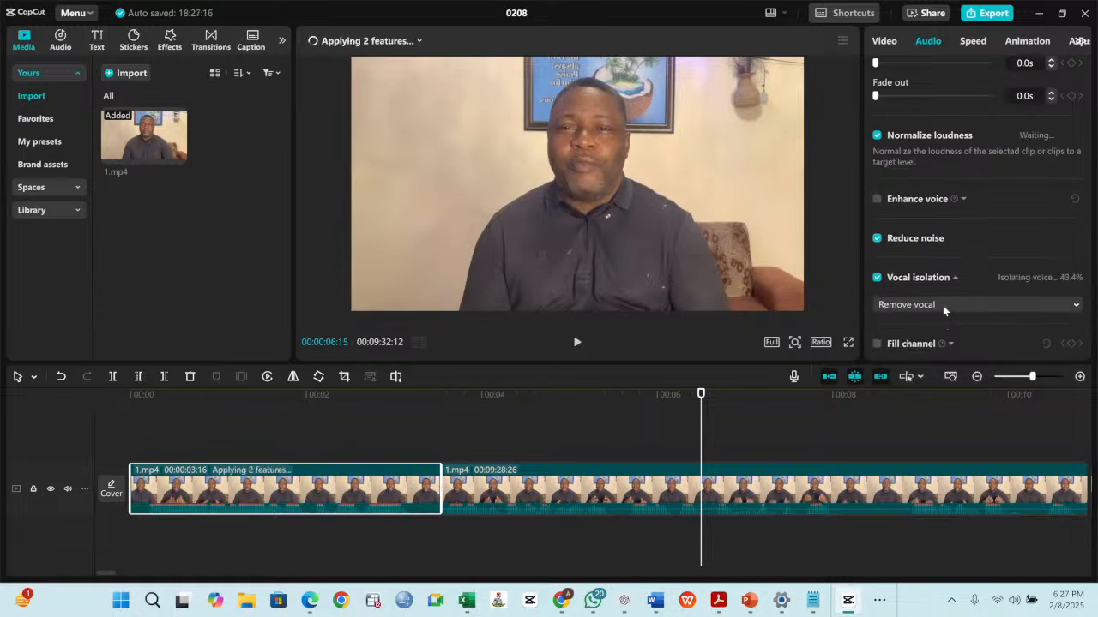
pyautogui.click(942, 306)
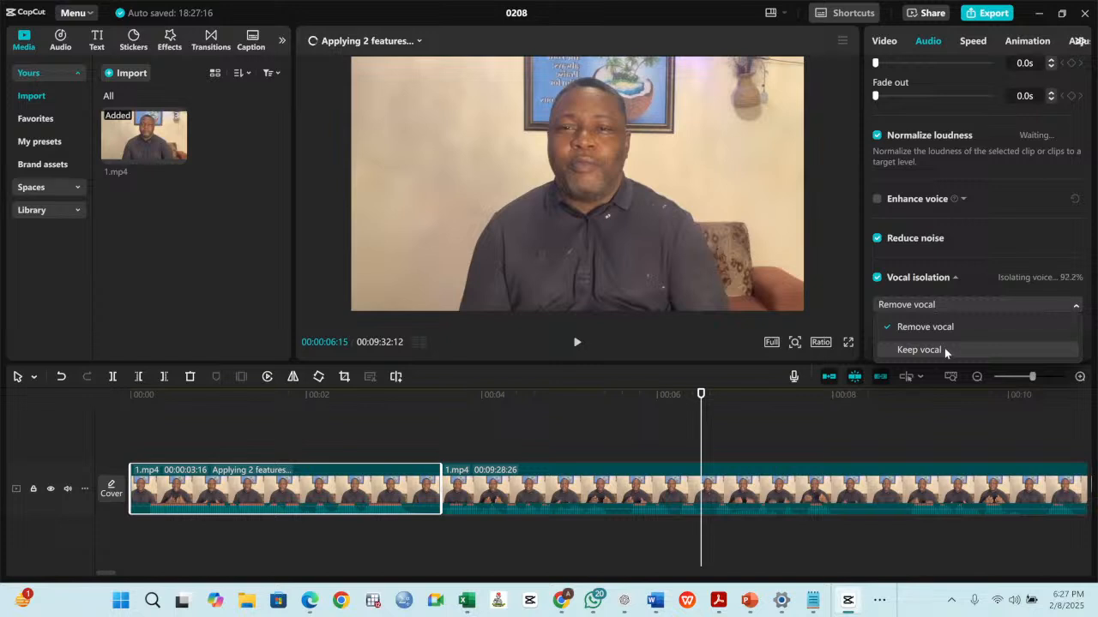
pyautogui.click(944, 348)
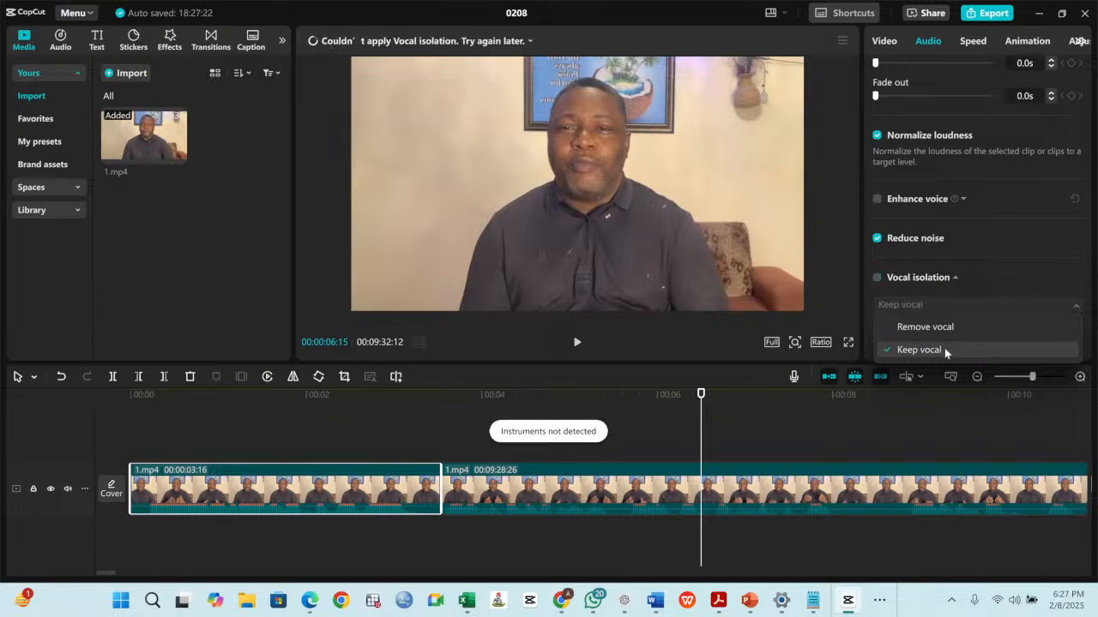
pyautogui.click(944, 348)
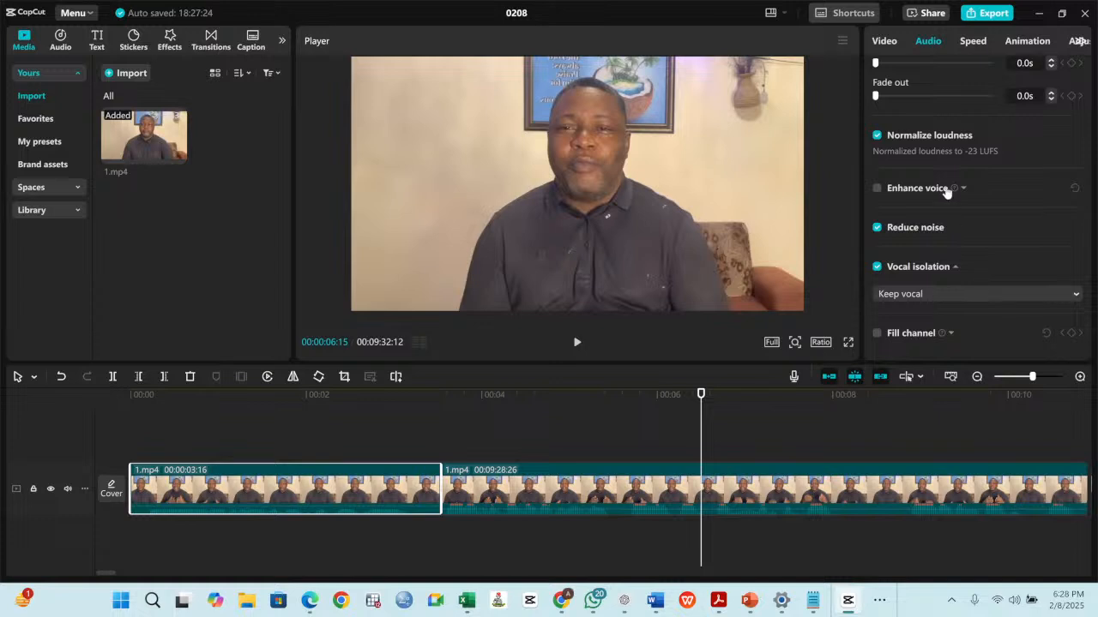
# Turn on voice enhancement for the first clip and set its intensity to 25.
pyautogui.click(877, 187)
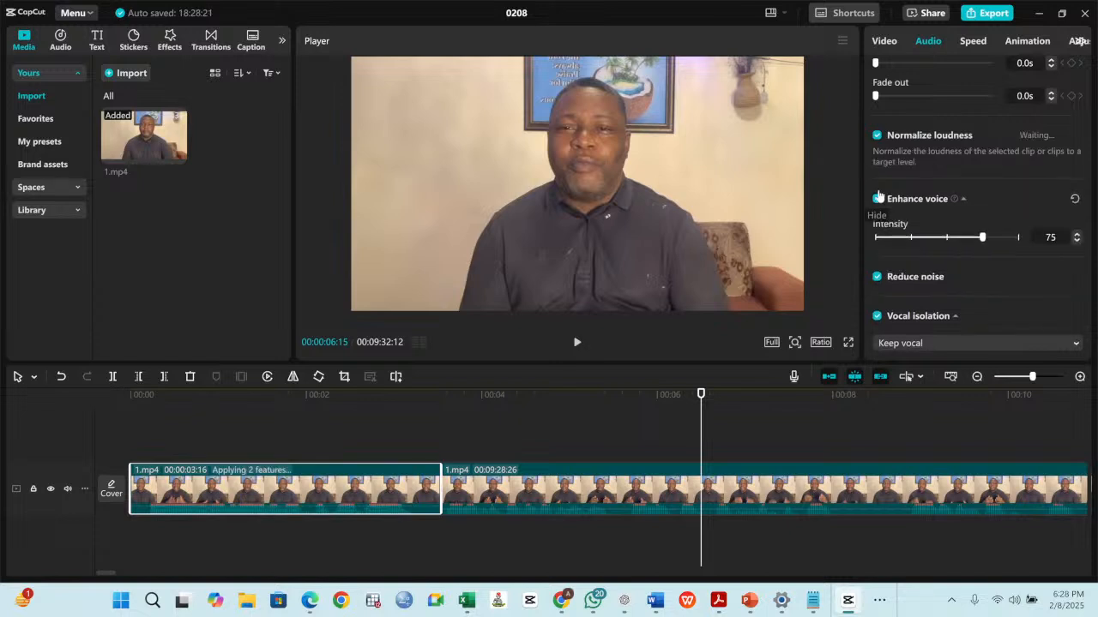
pyautogui.click(946, 238)
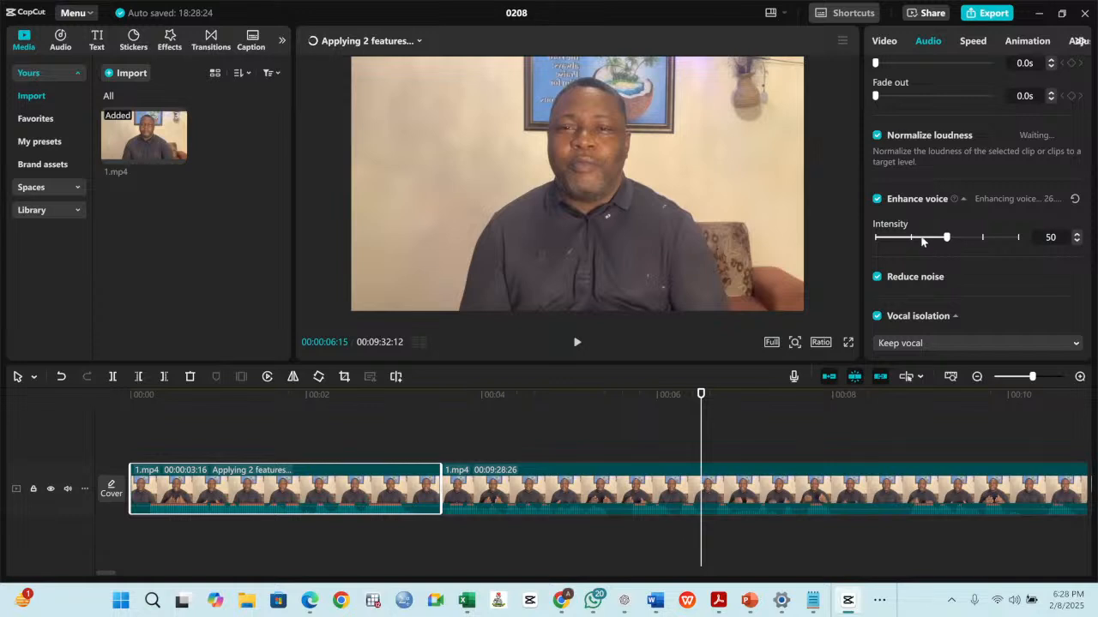
pyautogui.click(916, 240)
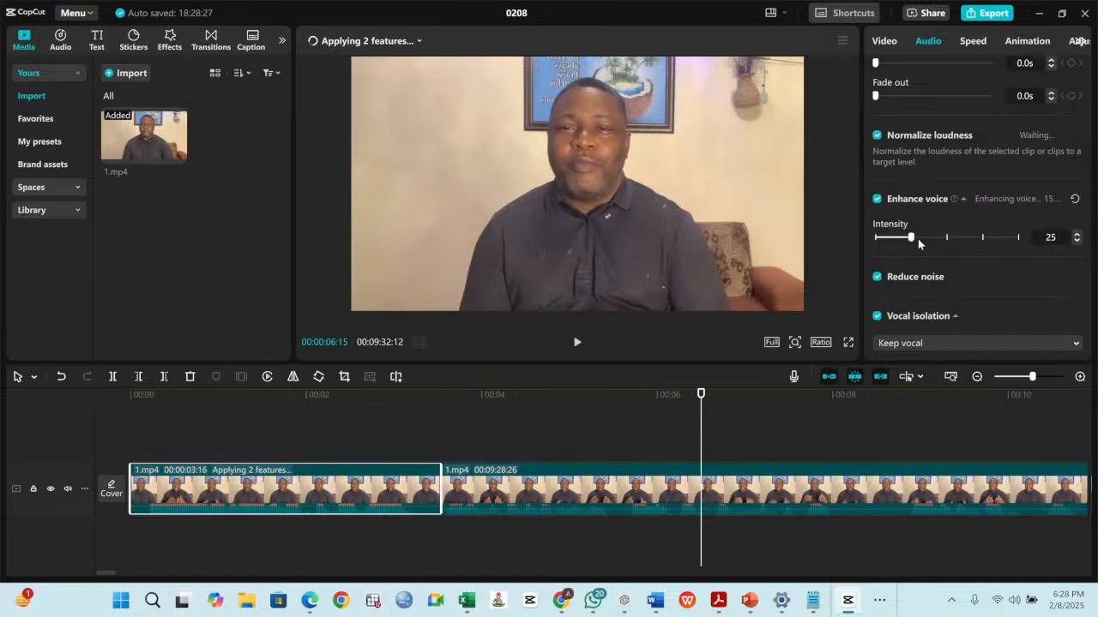
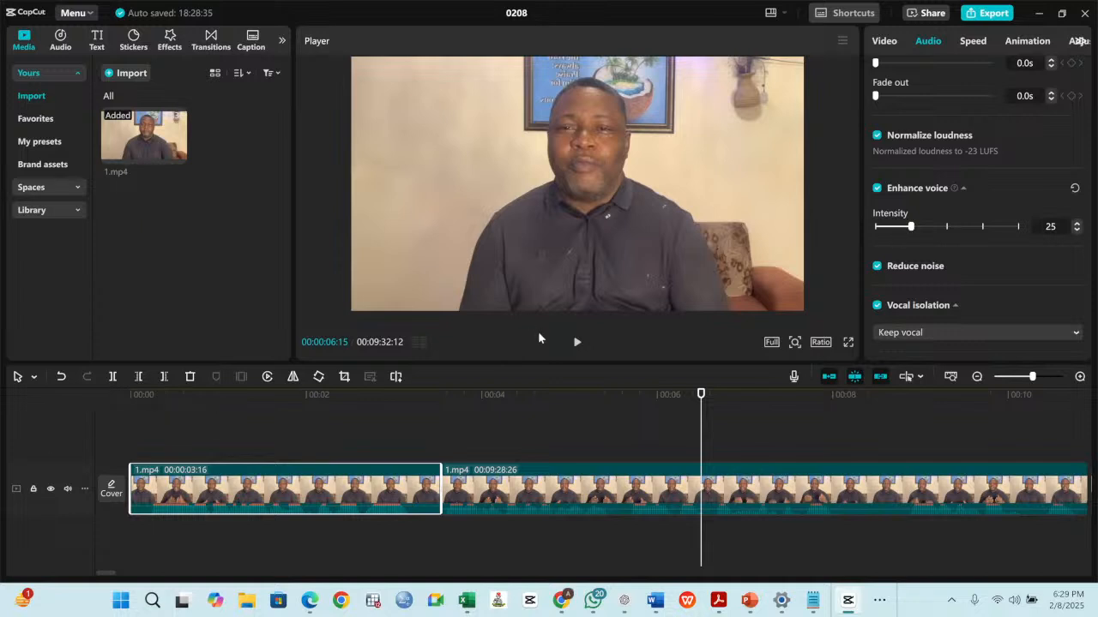
# Play the first clip from 00:00:00:22 to check the cleaned-up audio, and scrub back through it to 00:00:02:01.
pyautogui.click(216, 436)
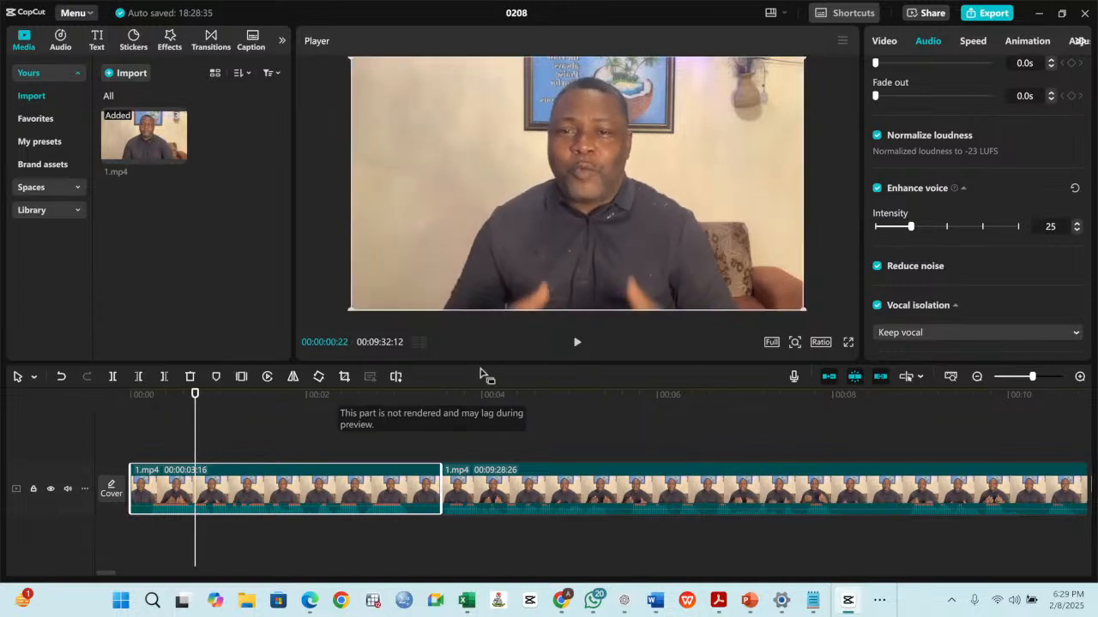
pyautogui.click(578, 344)
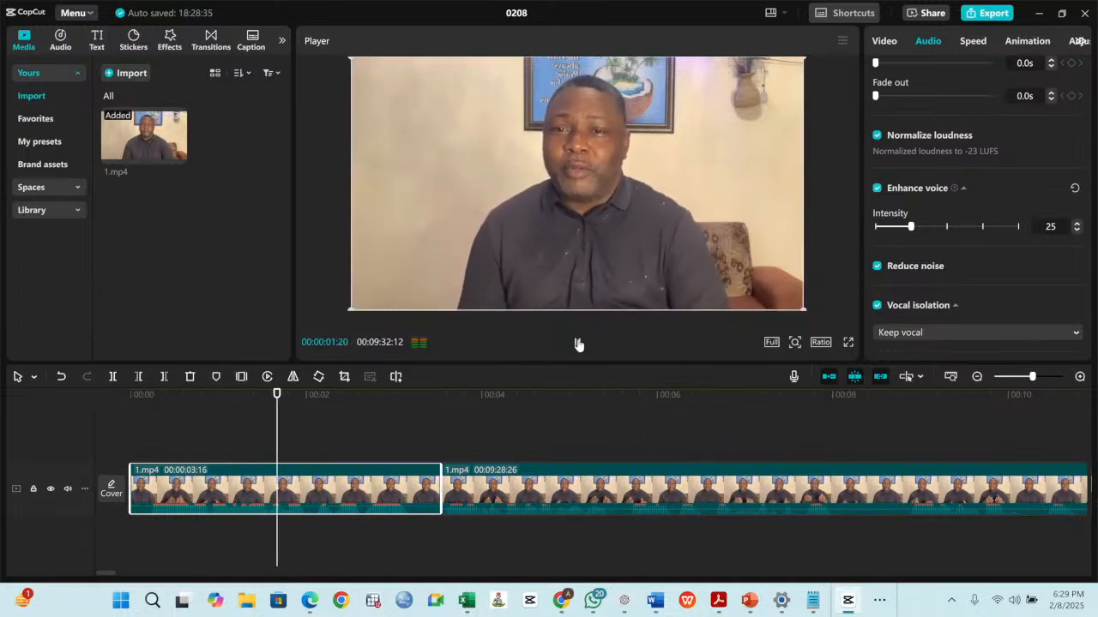
pyautogui.click(578, 344)
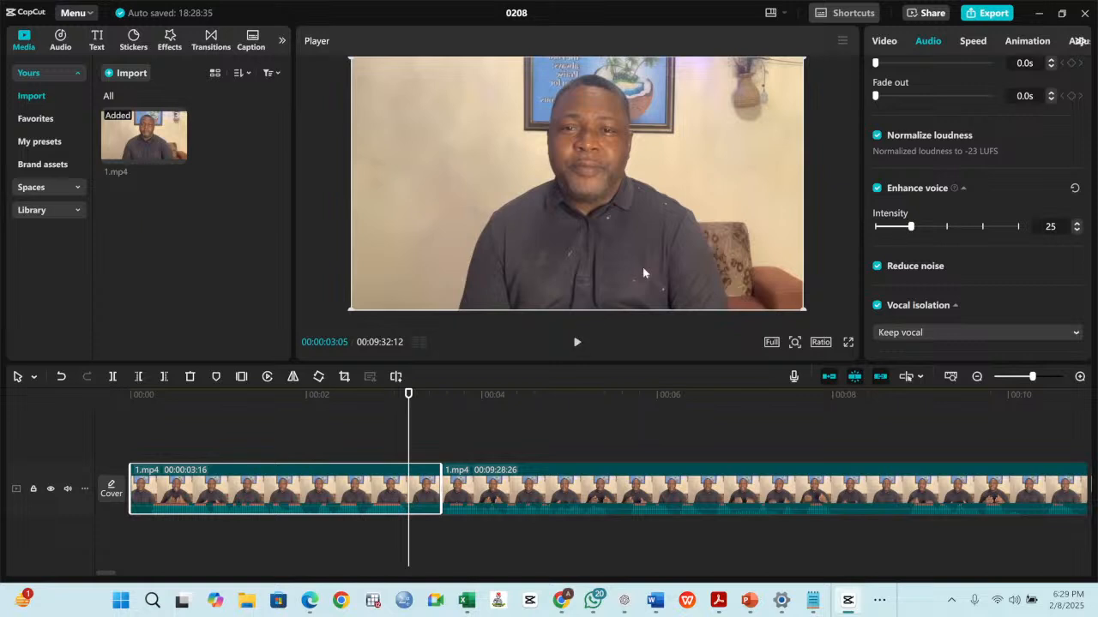
pyautogui.moveTo(407, 418); pyautogui.dragTo(183, 429)
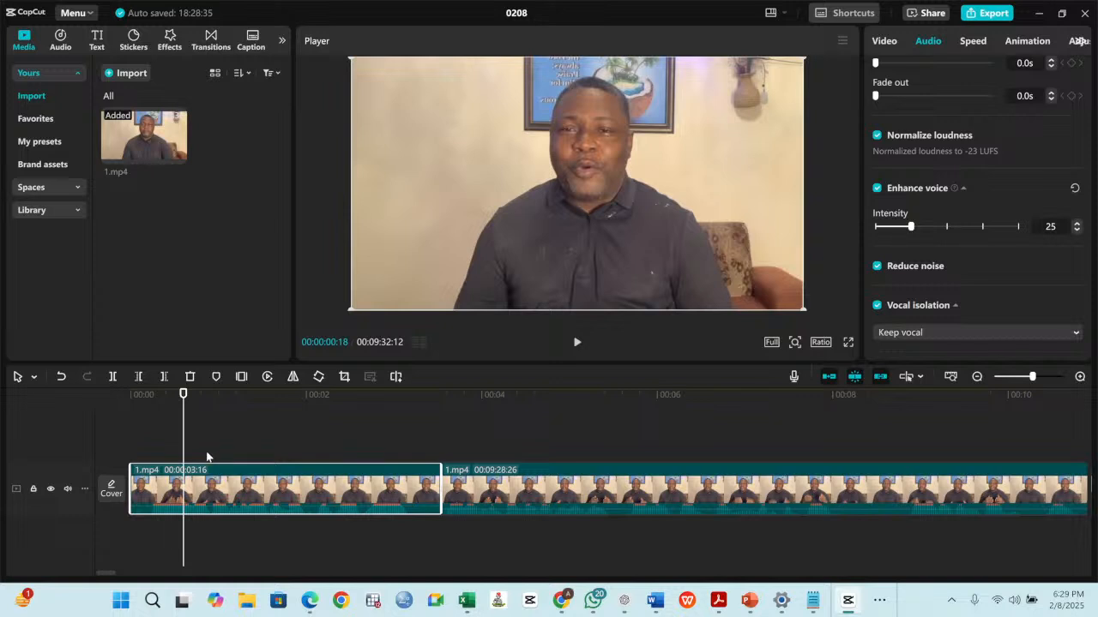
pyautogui.moveTo(186, 421); pyautogui.dragTo(289, 418)
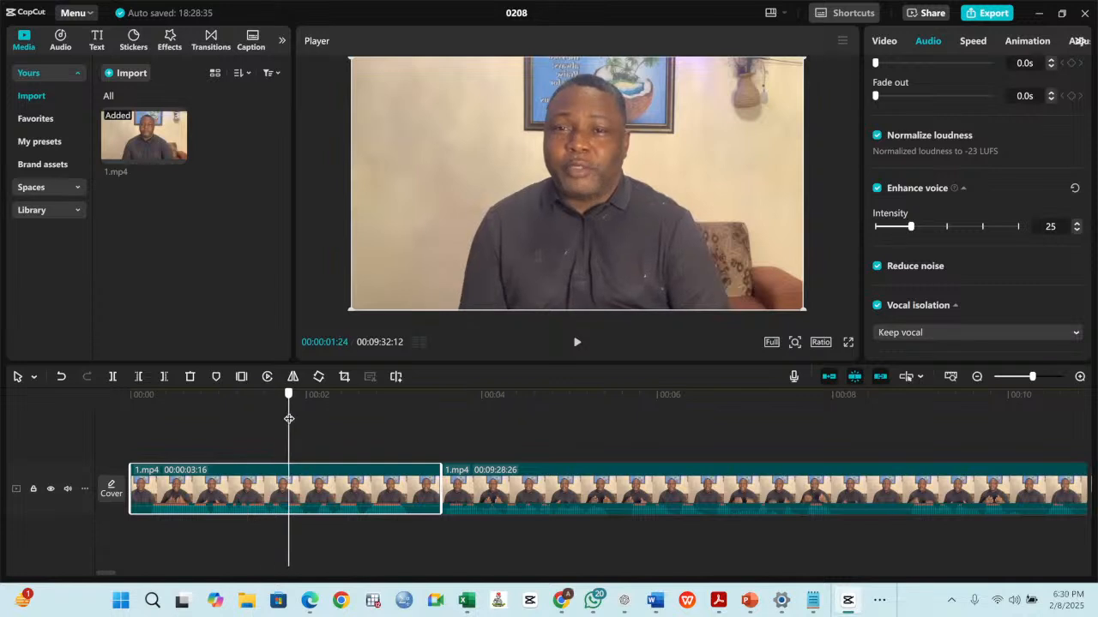
pyautogui.moveTo(289, 418); pyautogui.dragTo(310, 418)
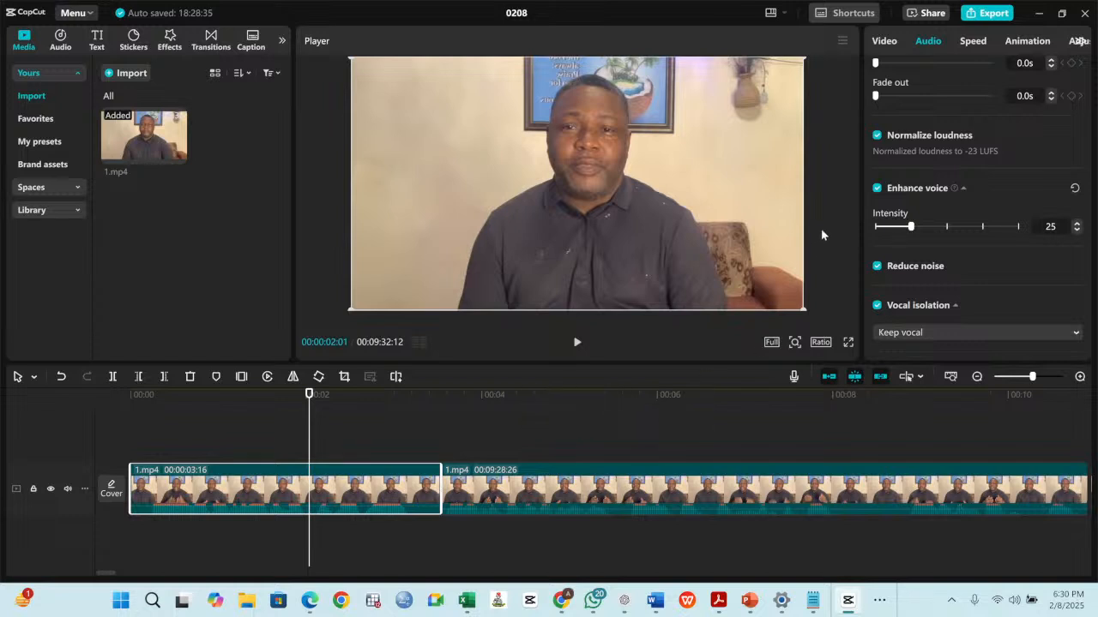
# Remove the first clip's background with Auto removal.
pyautogui.click(884, 42)
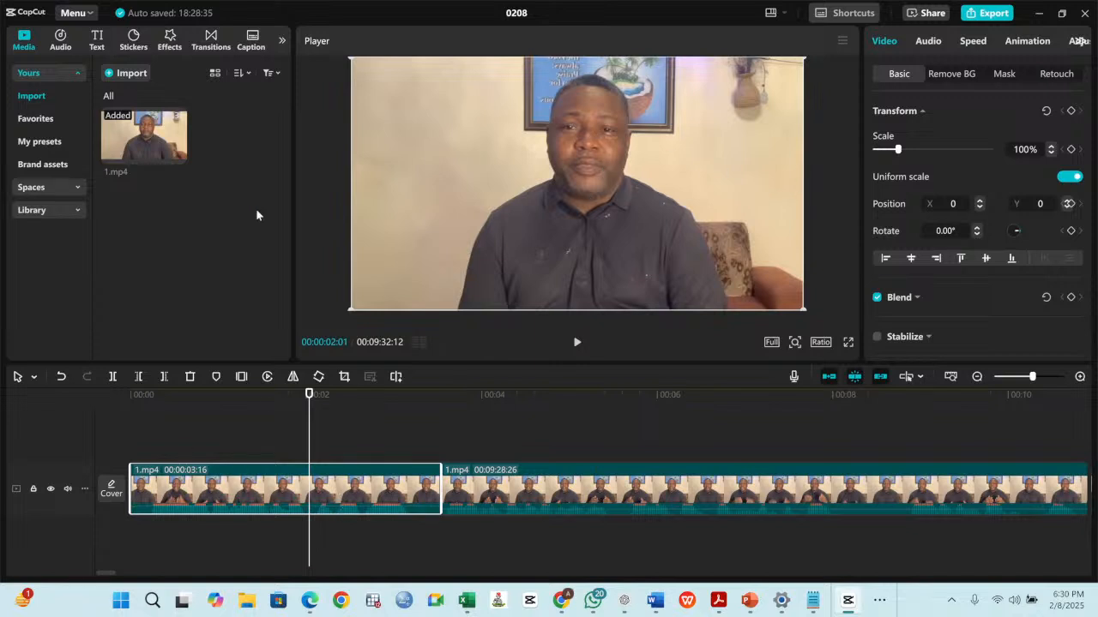
pyautogui.click(954, 76)
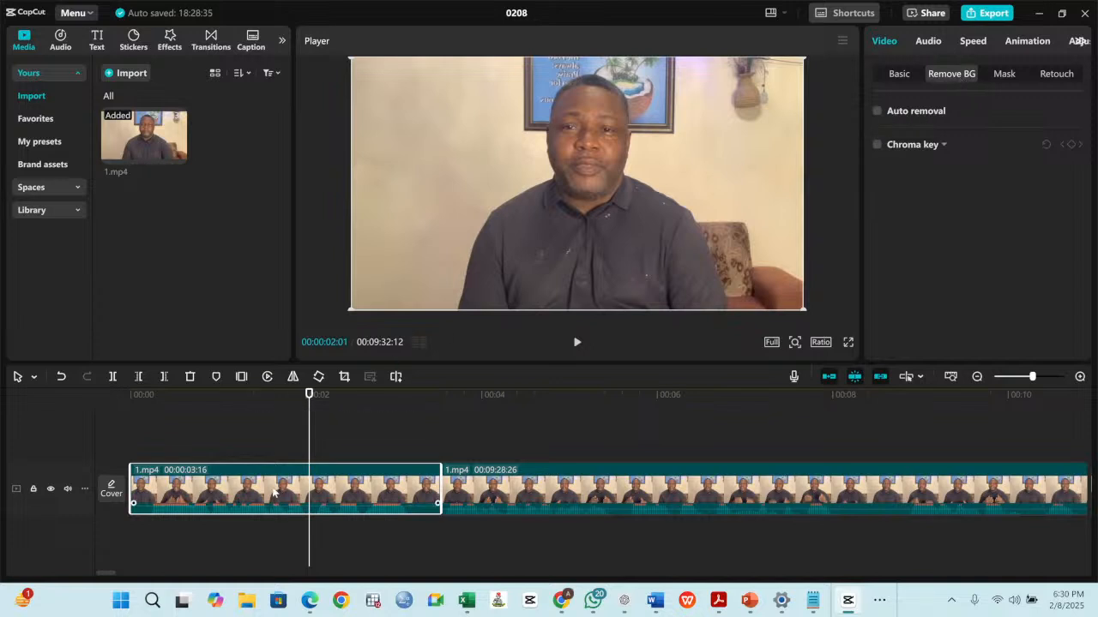
pyautogui.click(876, 112)
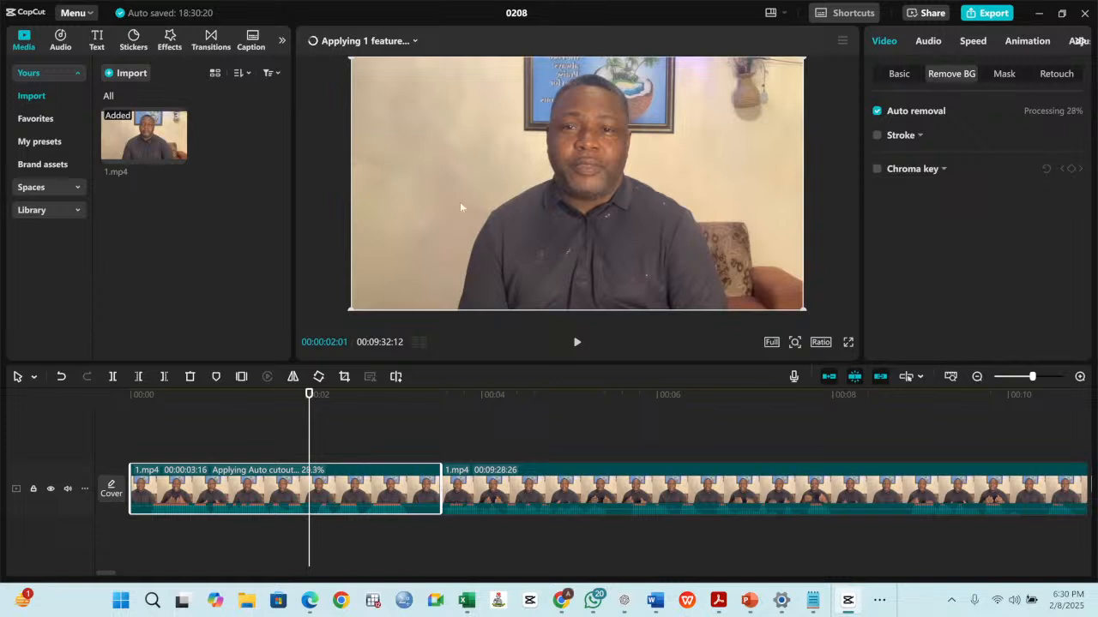
# Import background001.jpg from the images folder inside the Desktop folder 2025 - Lead Vision Concept - Planning.
pyautogui.click(130, 74)
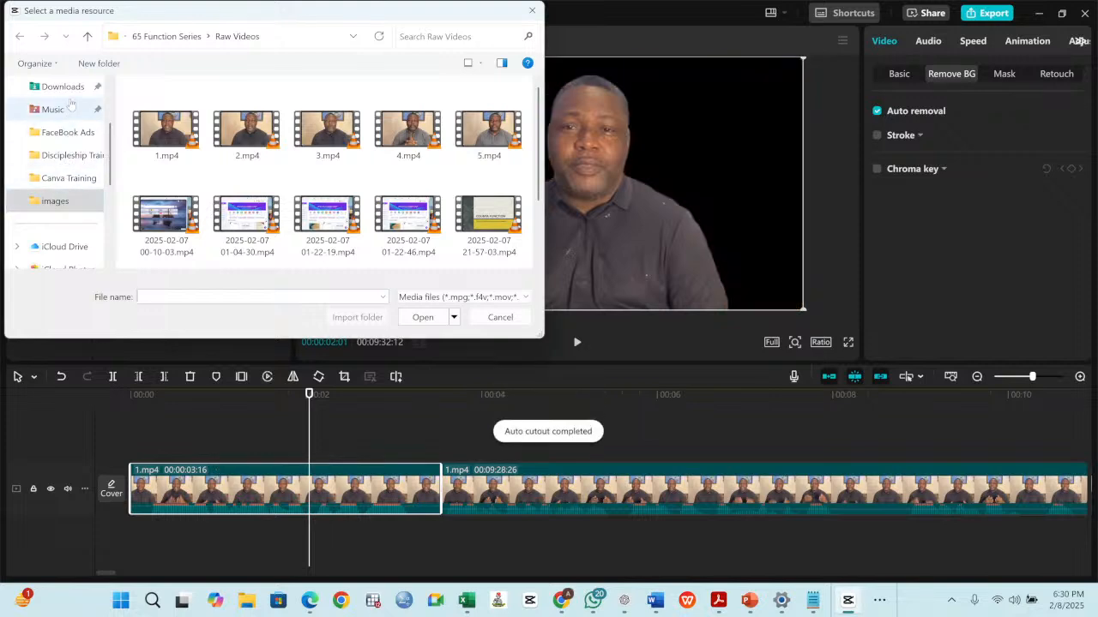
pyautogui.scroll(3, 43, 129)
pyautogui.click(44, 161)
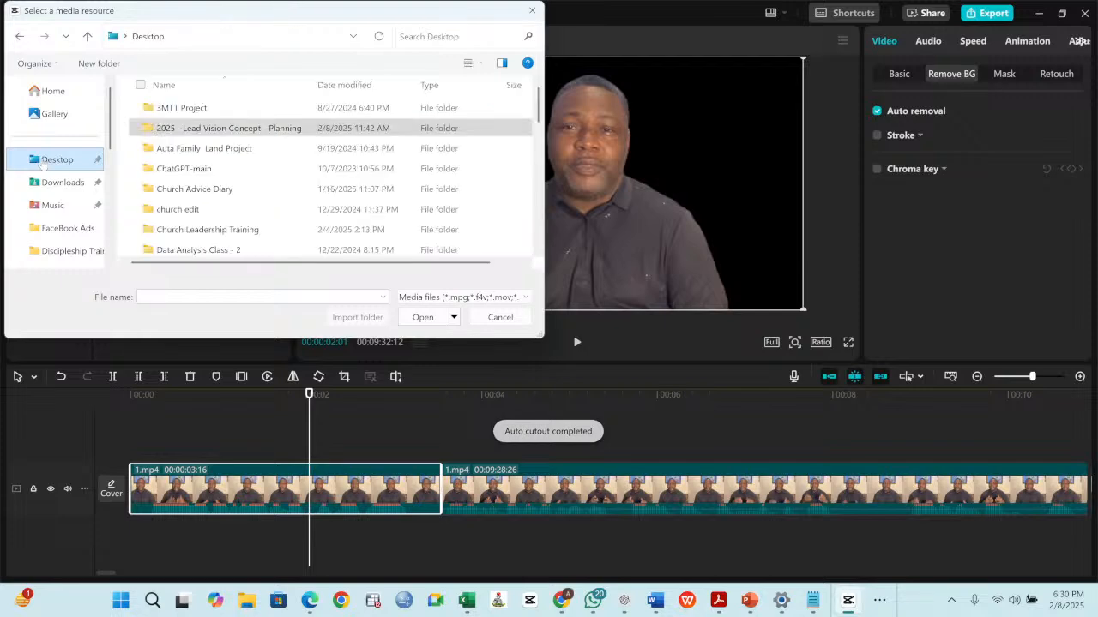
pyautogui.click(171, 130)
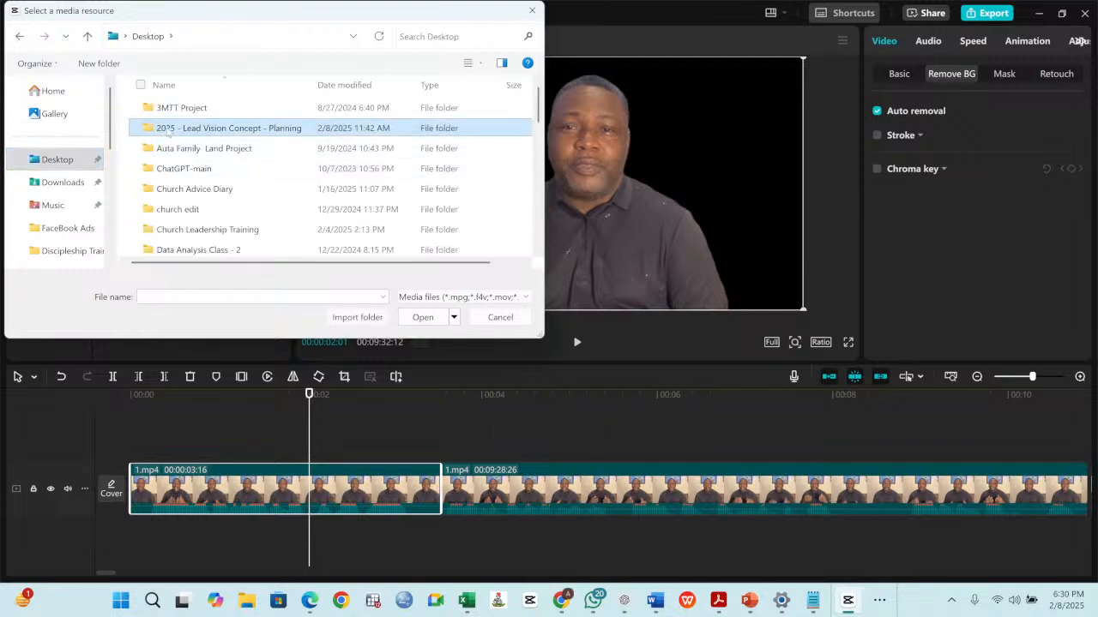
pyautogui.doubleClick(150, 131)
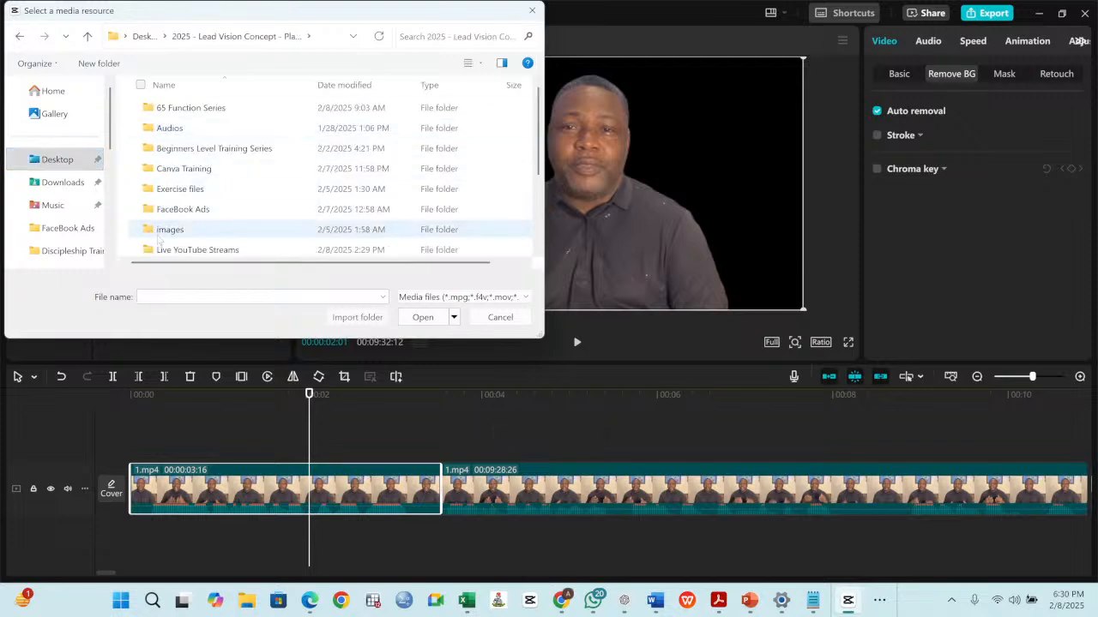
pyautogui.click(148, 230)
pyautogui.doubleClick(149, 229)
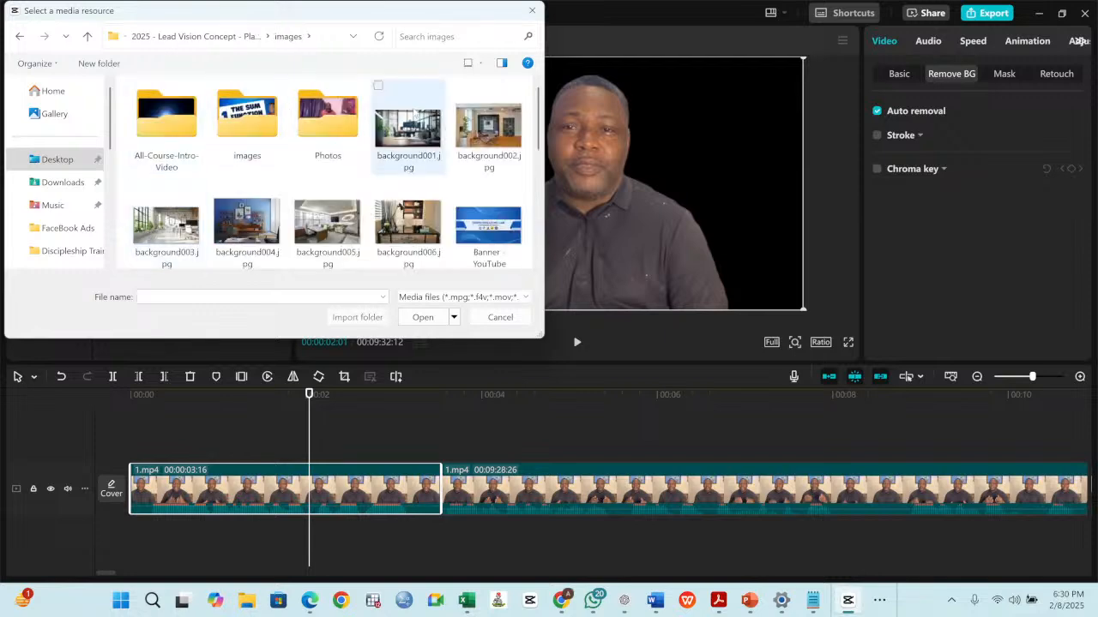
pyautogui.click(410, 161)
pyautogui.click(420, 313)
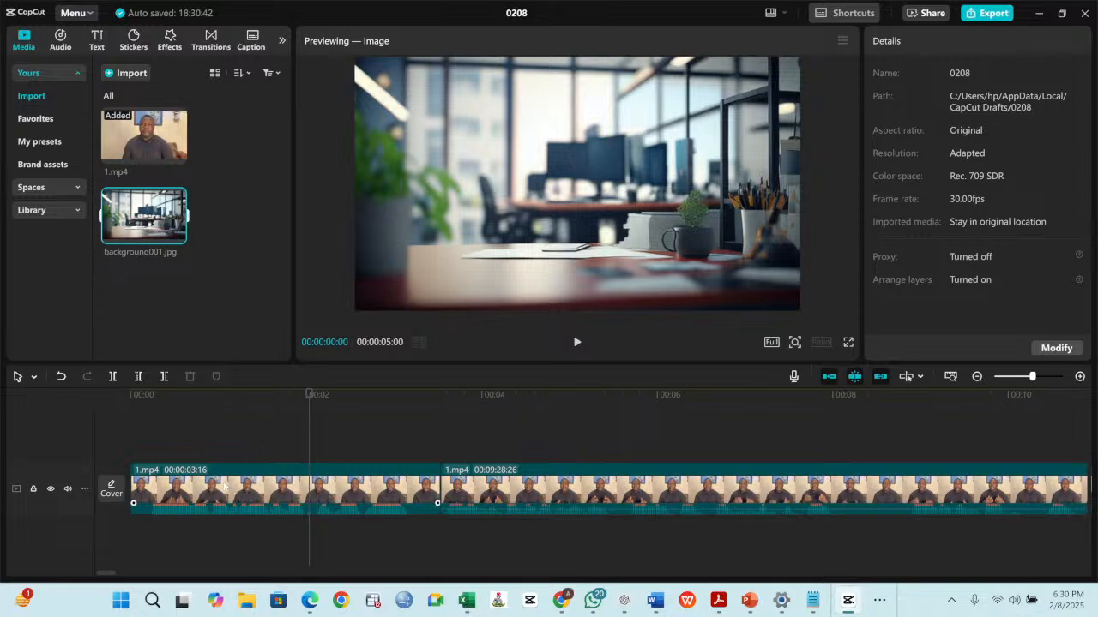
# Move both video clips up to an overlay track and place background001.jpg at the start of the main track beneath them.
pyautogui.scroll(-5, 233, 485)
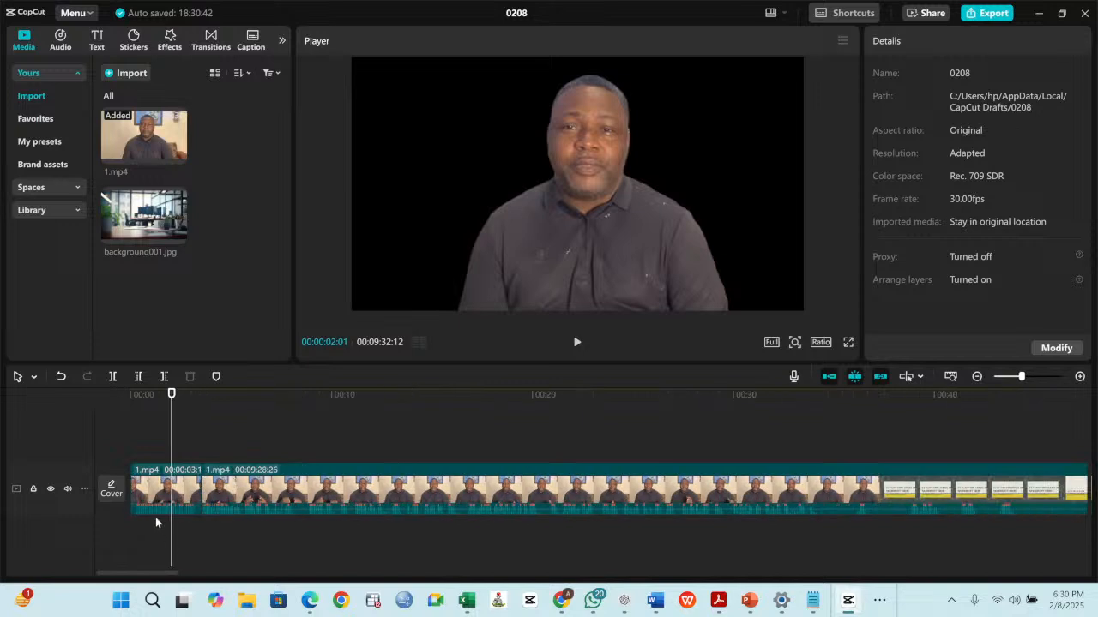
pyautogui.moveTo(155, 527); pyautogui.dragTo(569, 495)
pyautogui.moveTo(418, 498); pyautogui.dragTo(423, 456)
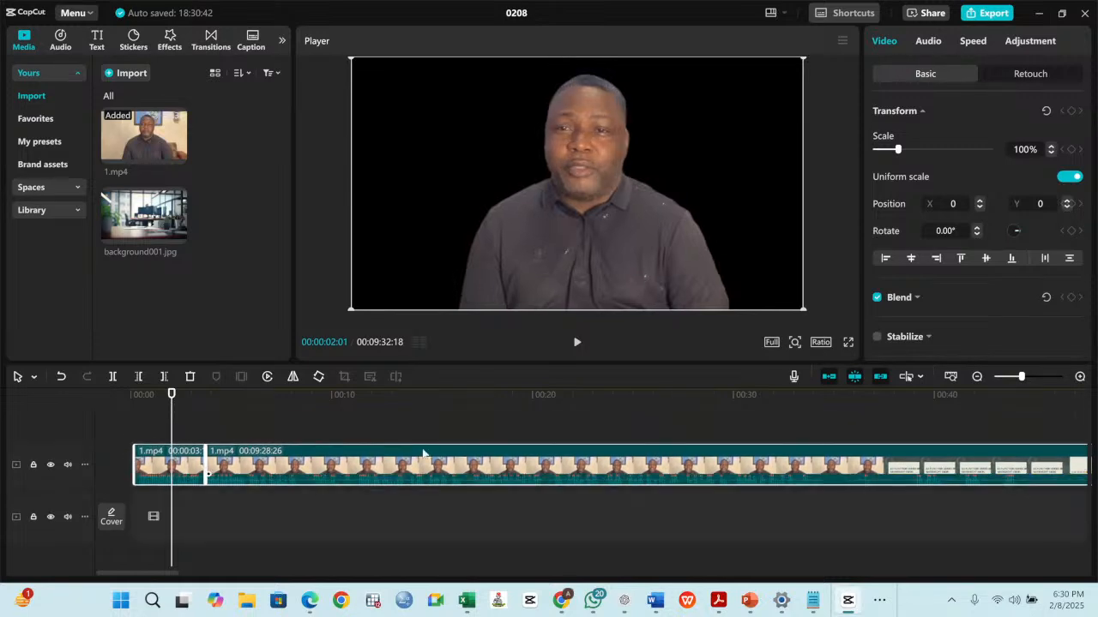
pyautogui.click(163, 219)
pyautogui.moveTo(162, 219); pyautogui.dragTo(160, 518)
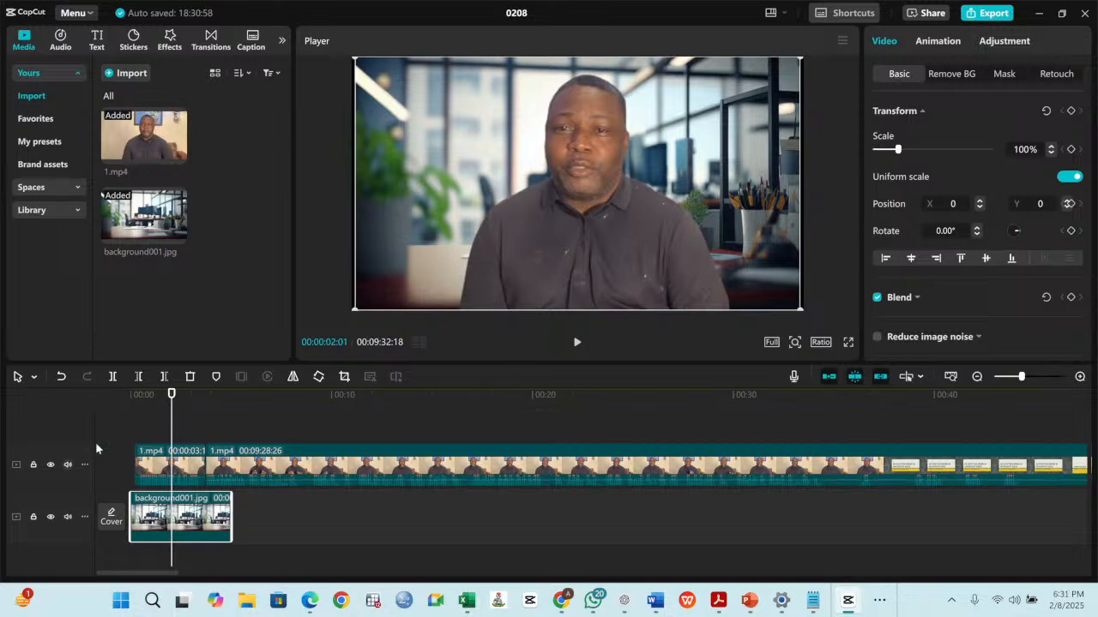
# Play the timeline from the start to check the cut-out speaker against the new office background.
pyautogui.moveTo(171, 412); pyautogui.dragTo(131, 410)
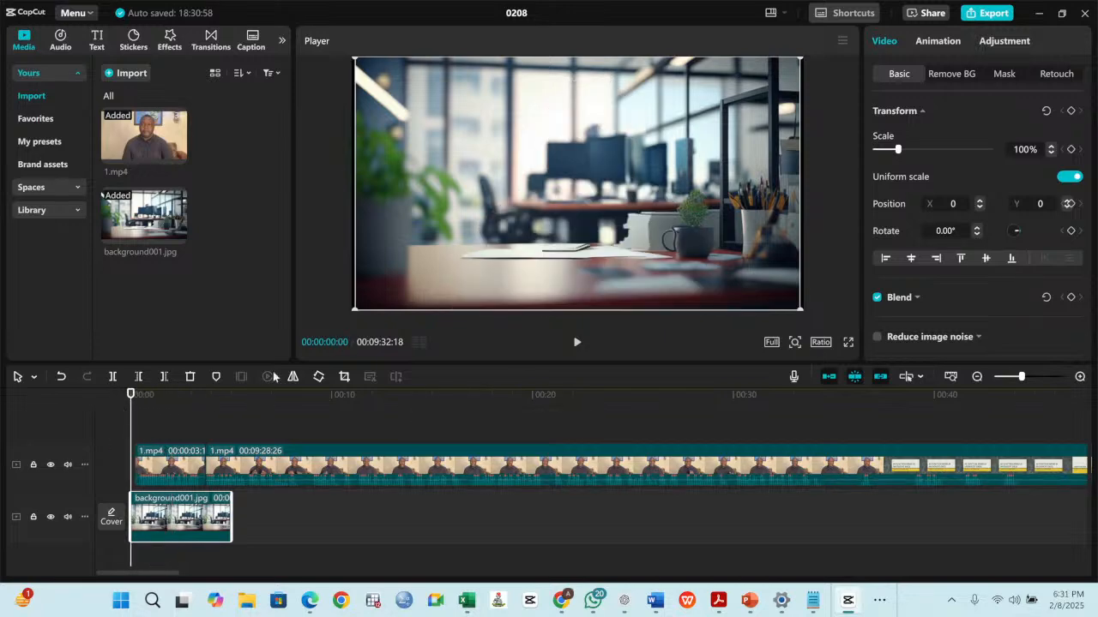
pyautogui.click(578, 342)
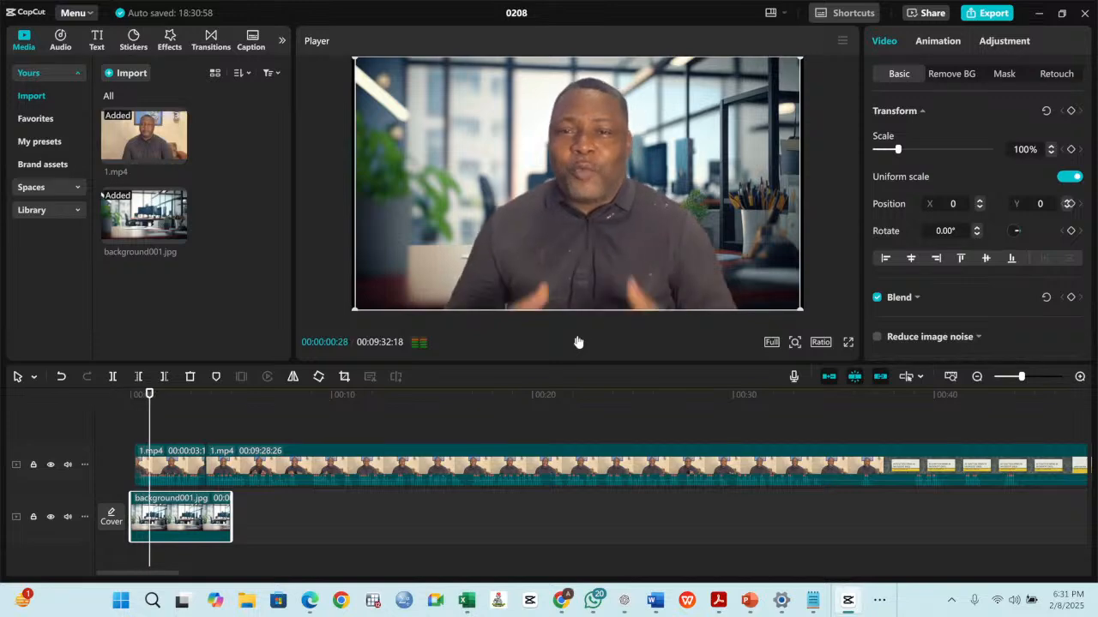
pyautogui.click(578, 343)
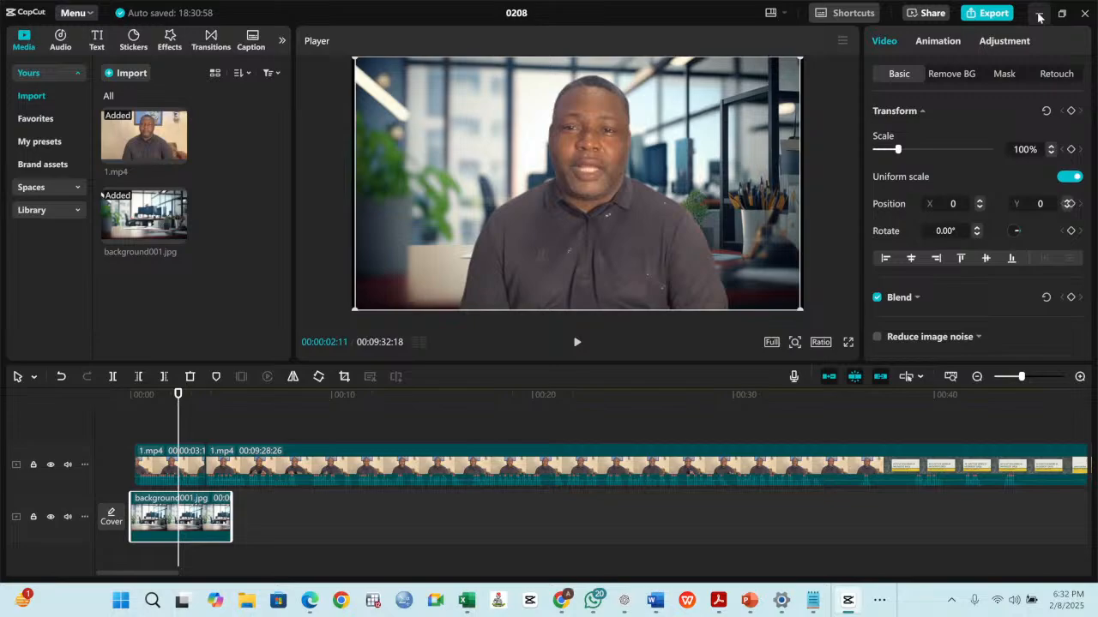
# Minimize the editor and the other open windows to show the desktop.
pyautogui.click(1039, 17)
pyautogui.click(1013, 18)
pyautogui.click(1009, 17)
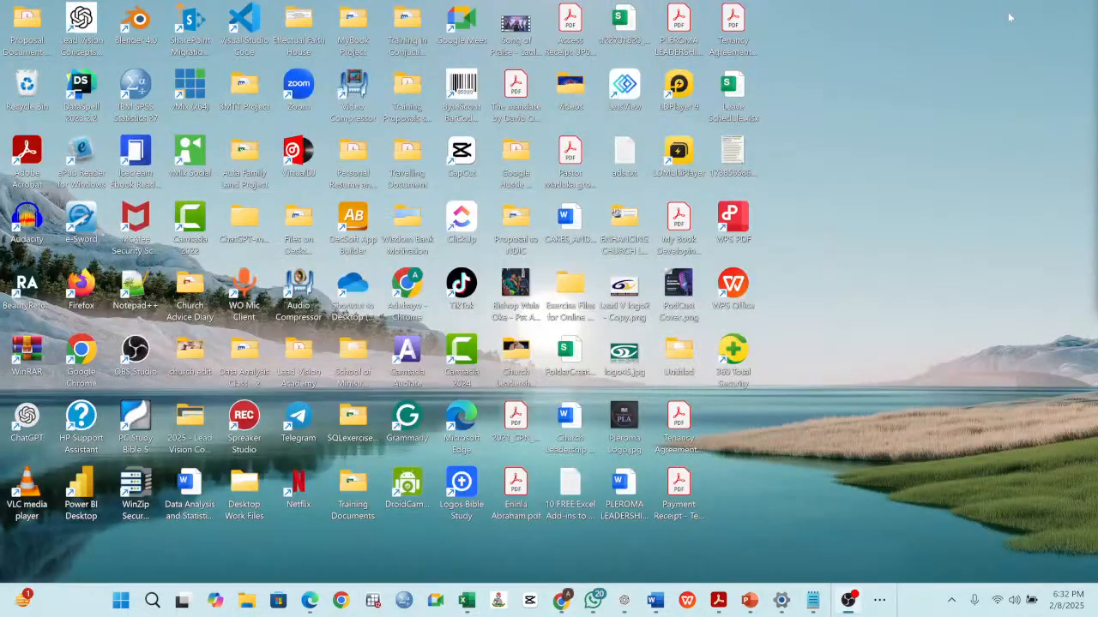